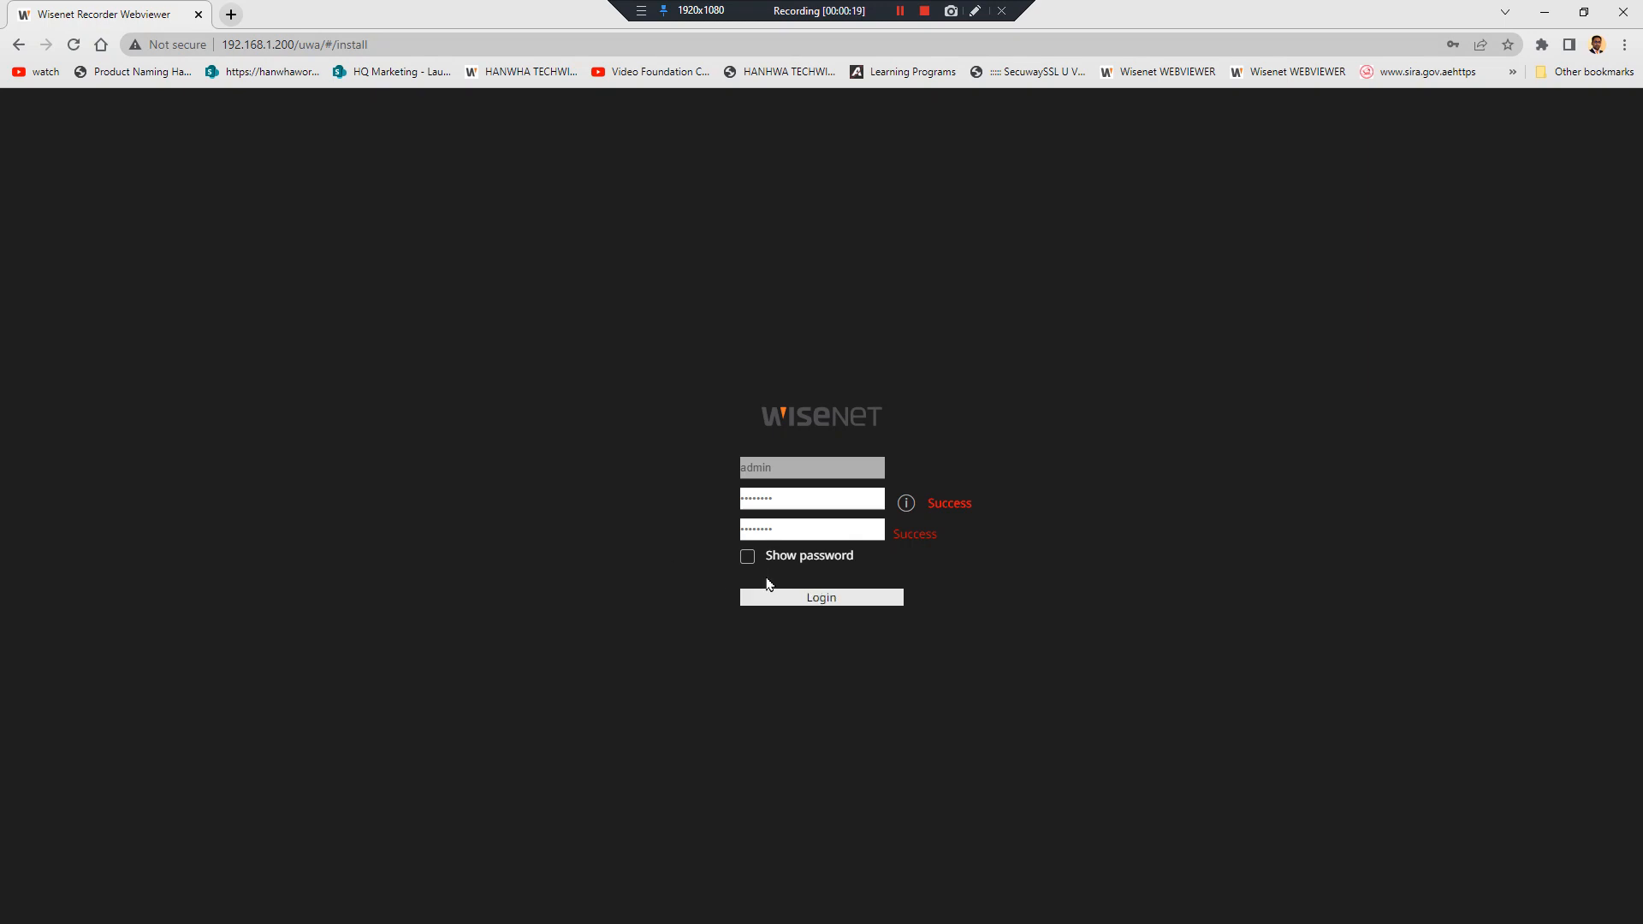
# Review the password rules, log in as admin, and pass the browser's sign-in prompt
pyautogui.click(906, 503)
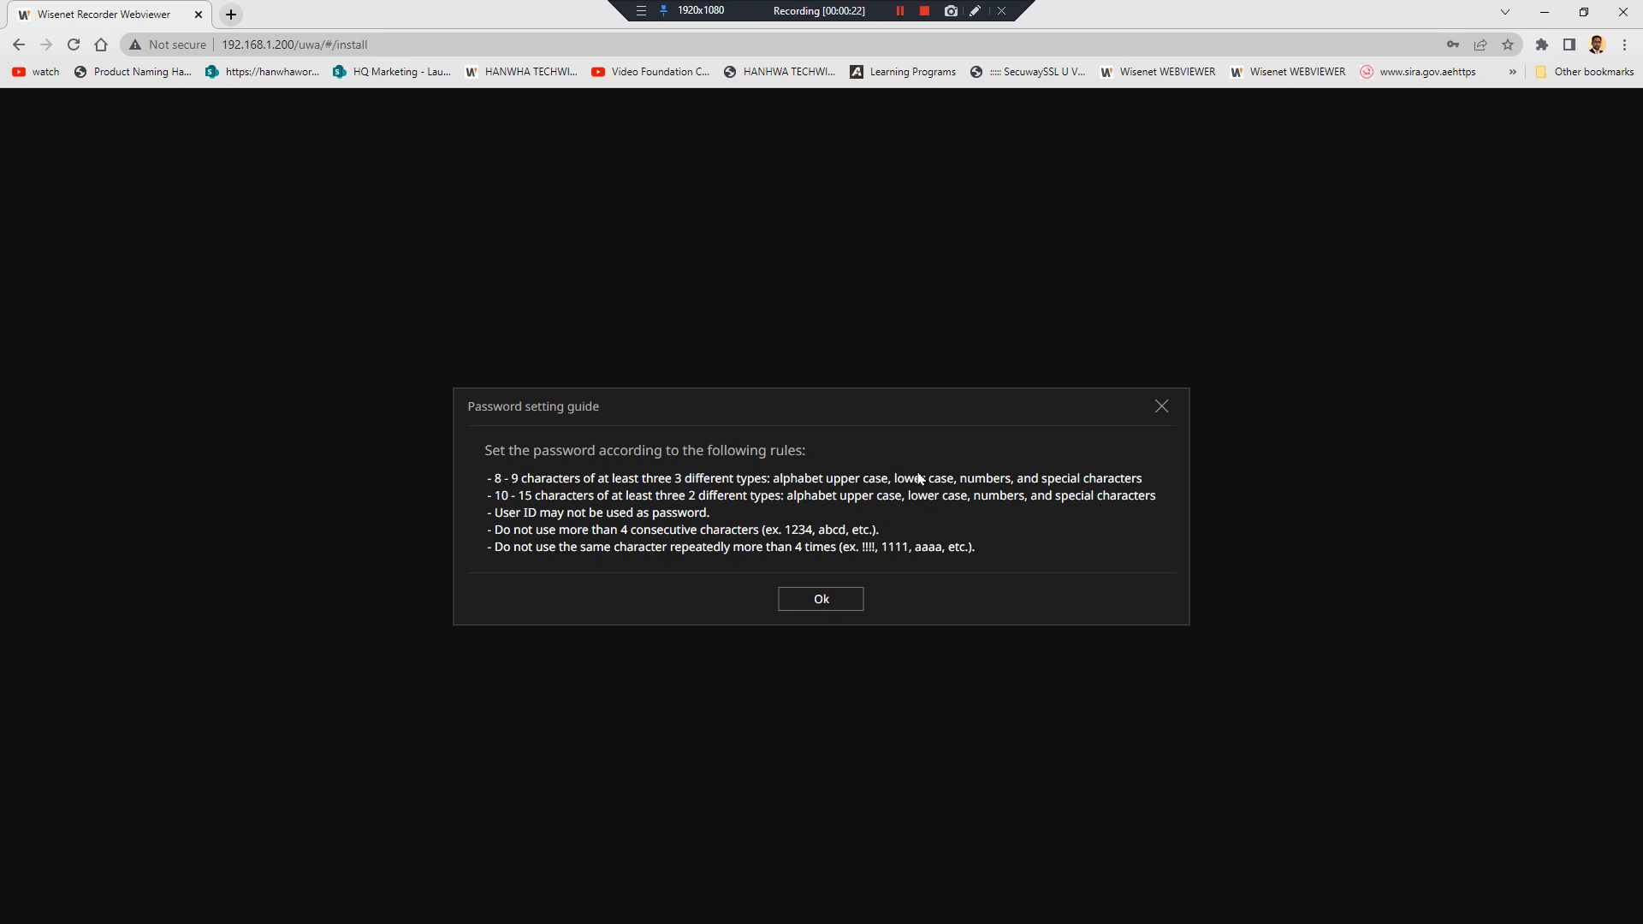
pyautogui.click(833, 598)
pyautogui.click(833, 598)
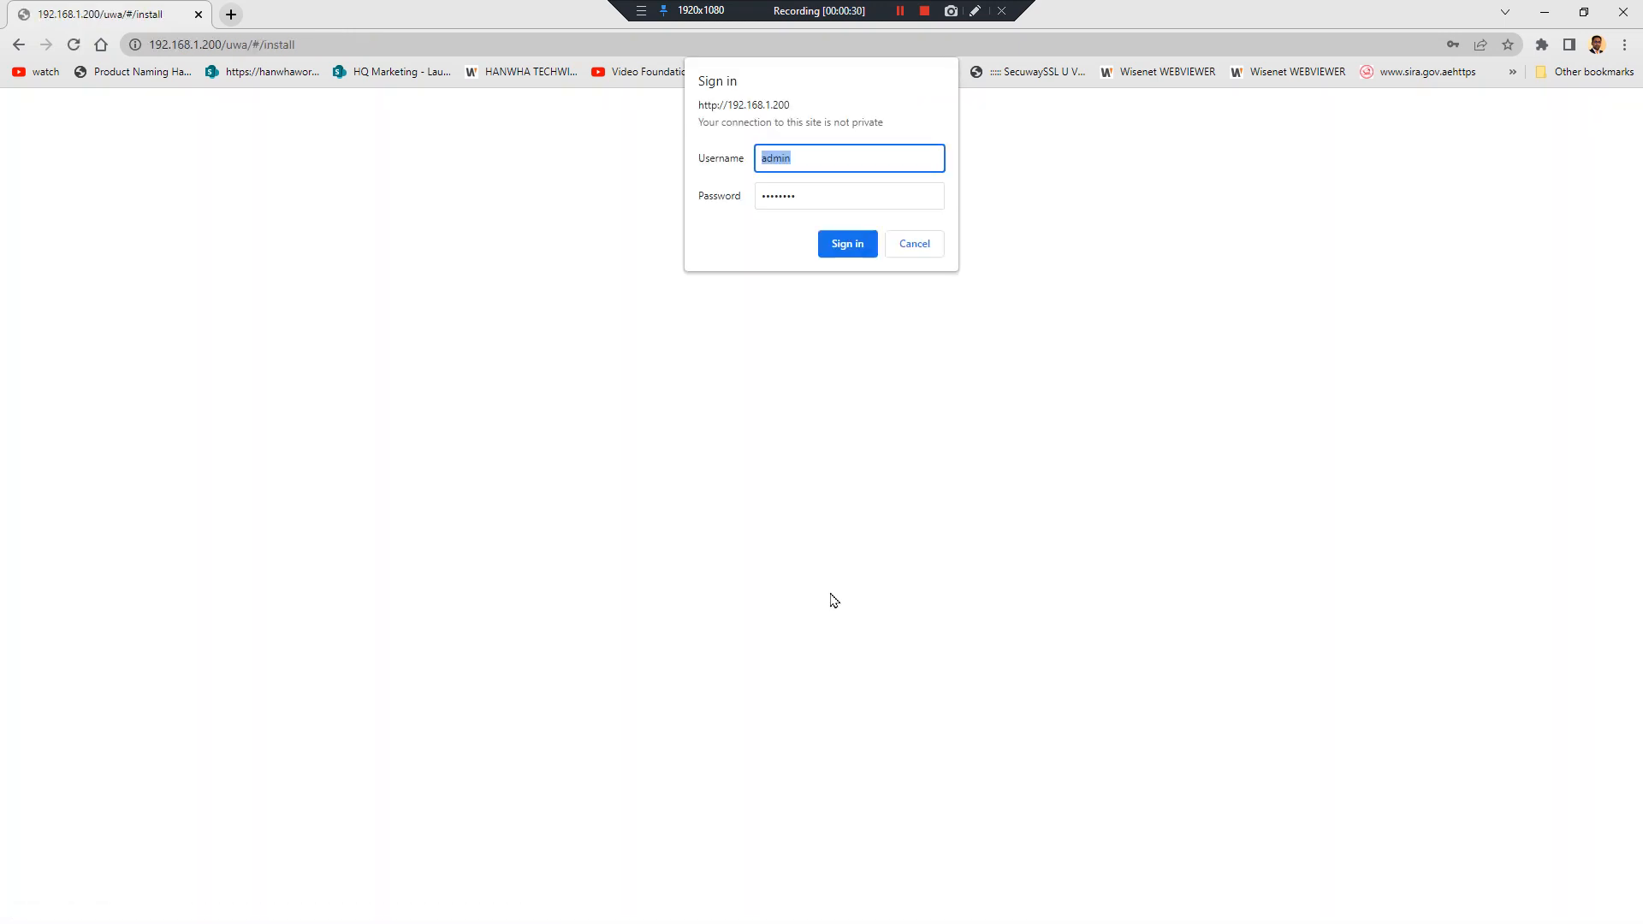
pyautogui.click(842, 248)
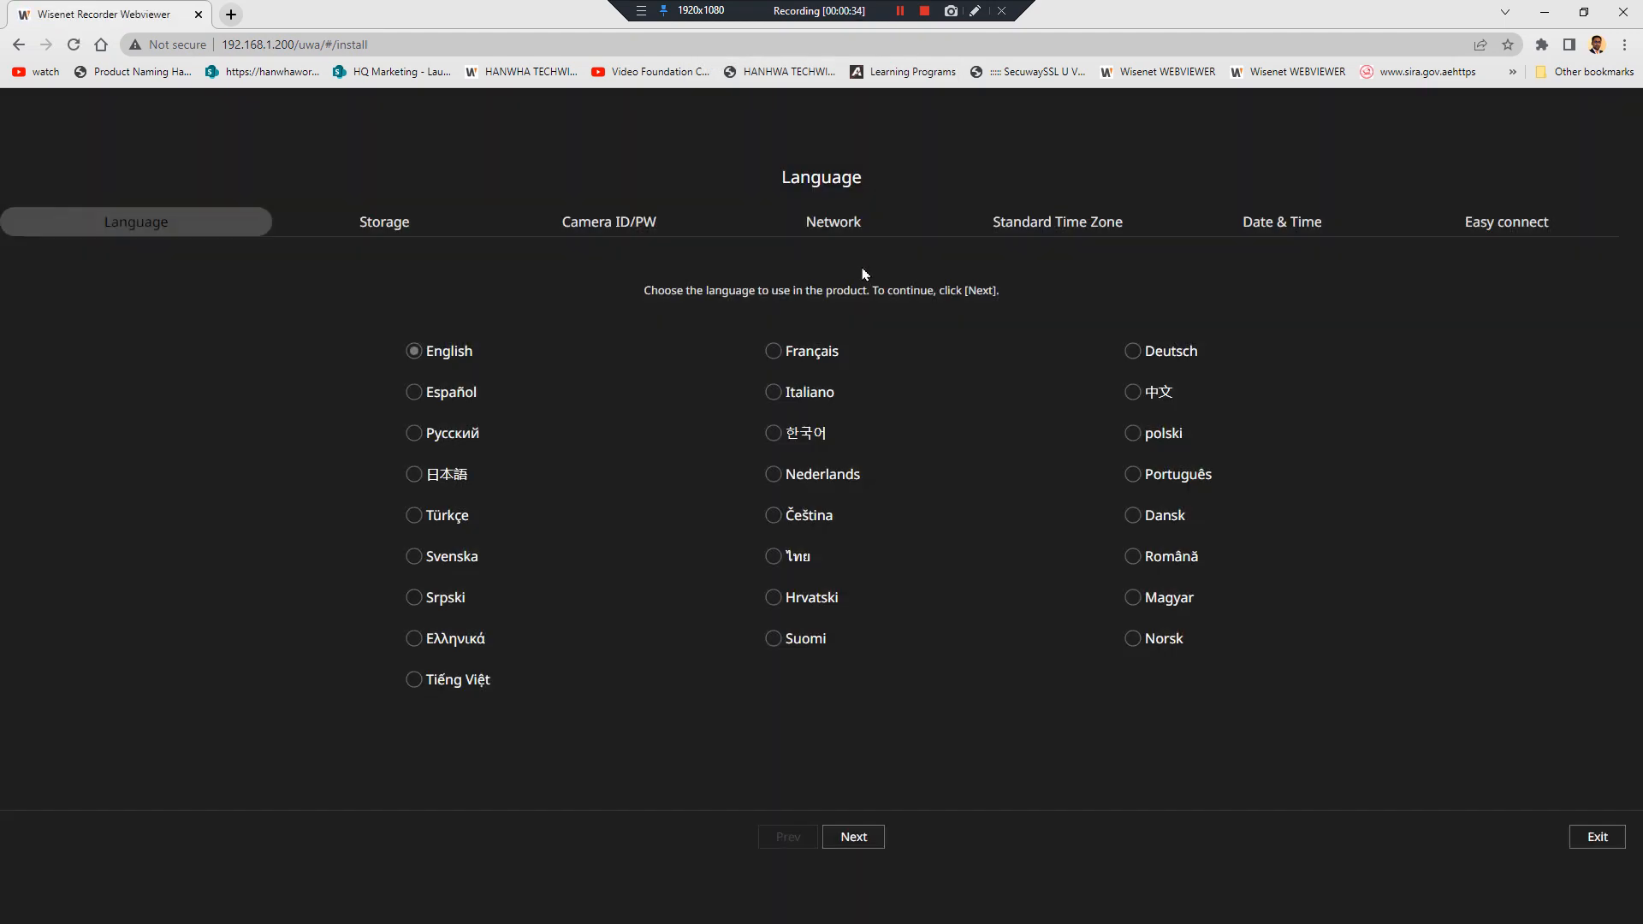
# Leave English as the product language and advance the wizard to Storage
pyautogui.click(863, 847)
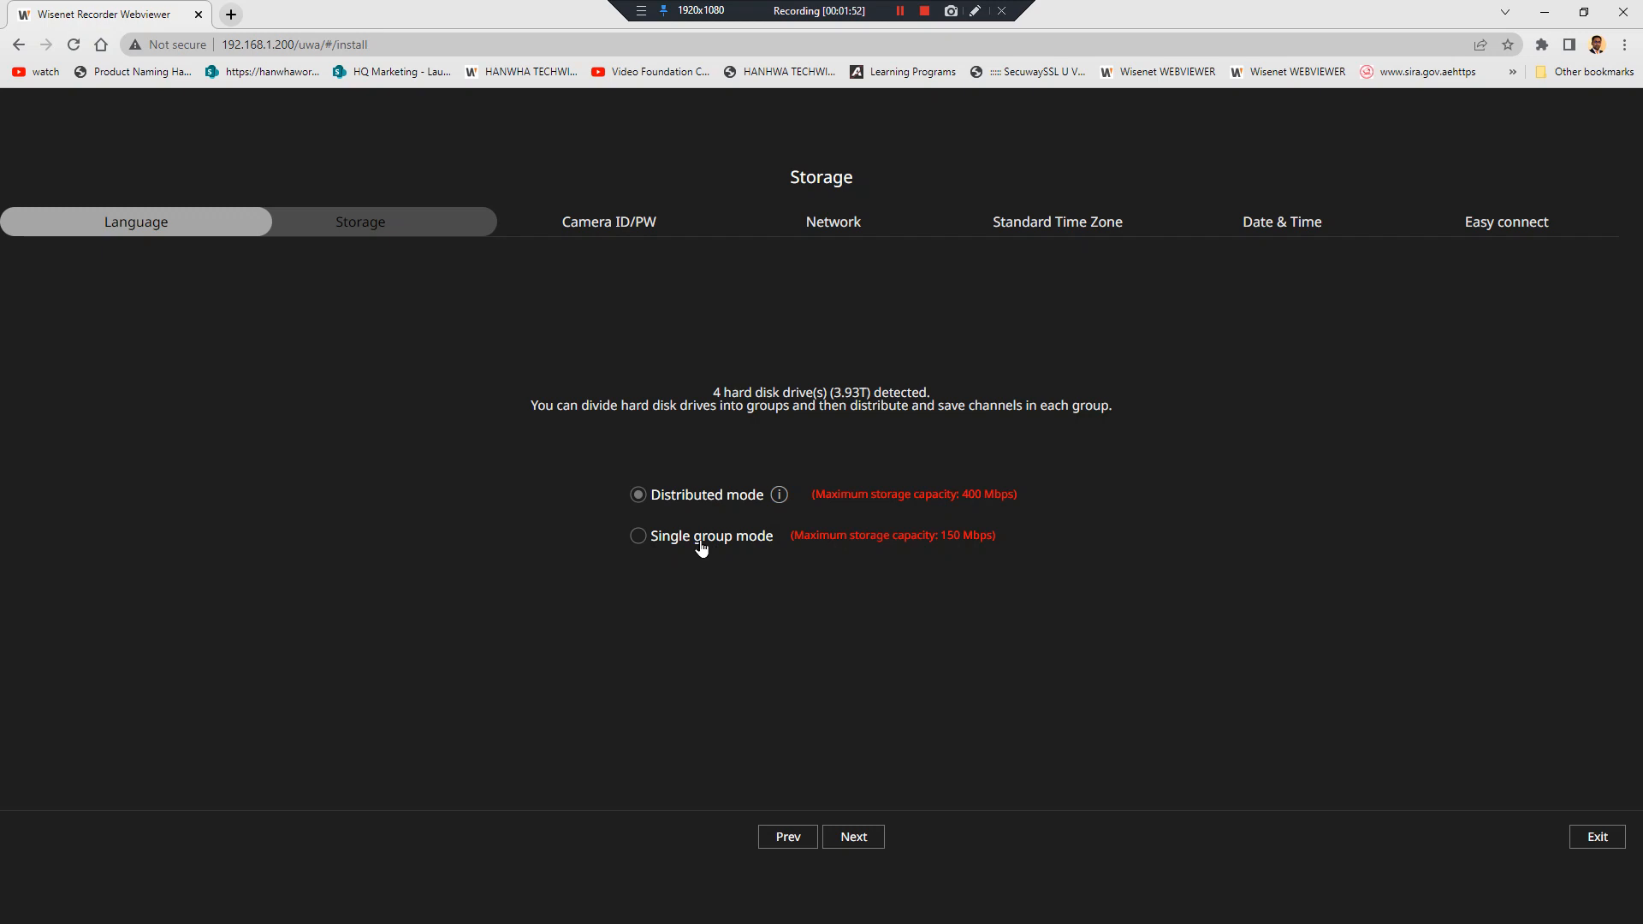
# Keep Distributed mode for the 4 disks (3.93T) and accept deleting saved data
pyautogui.click(779, 495)
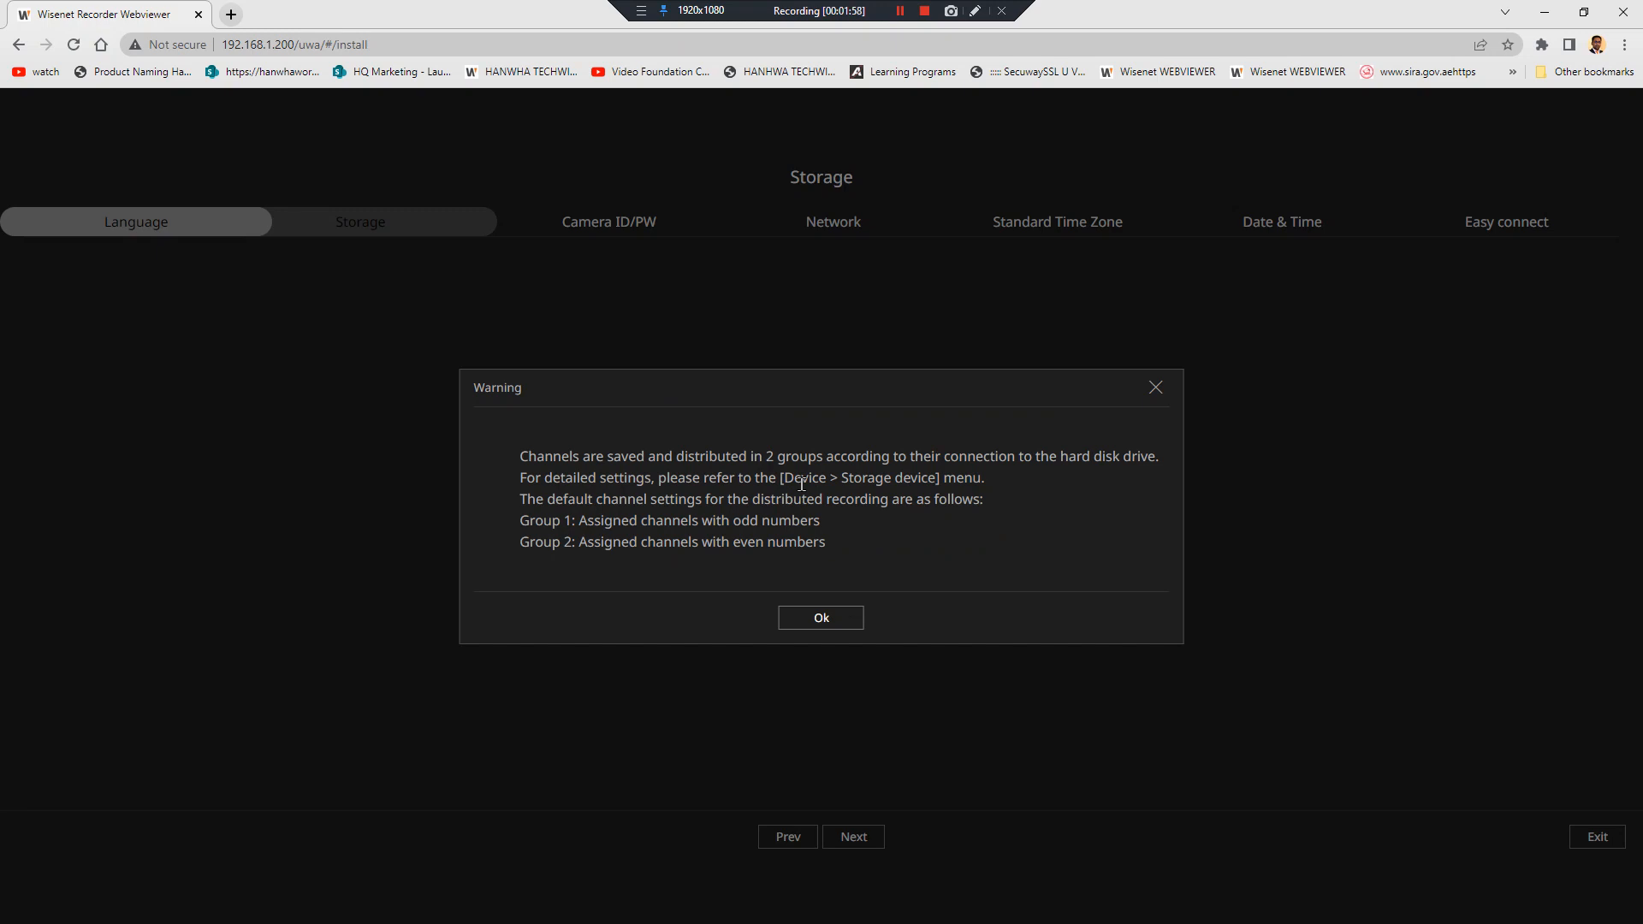
pyautogui.click(837, 618)
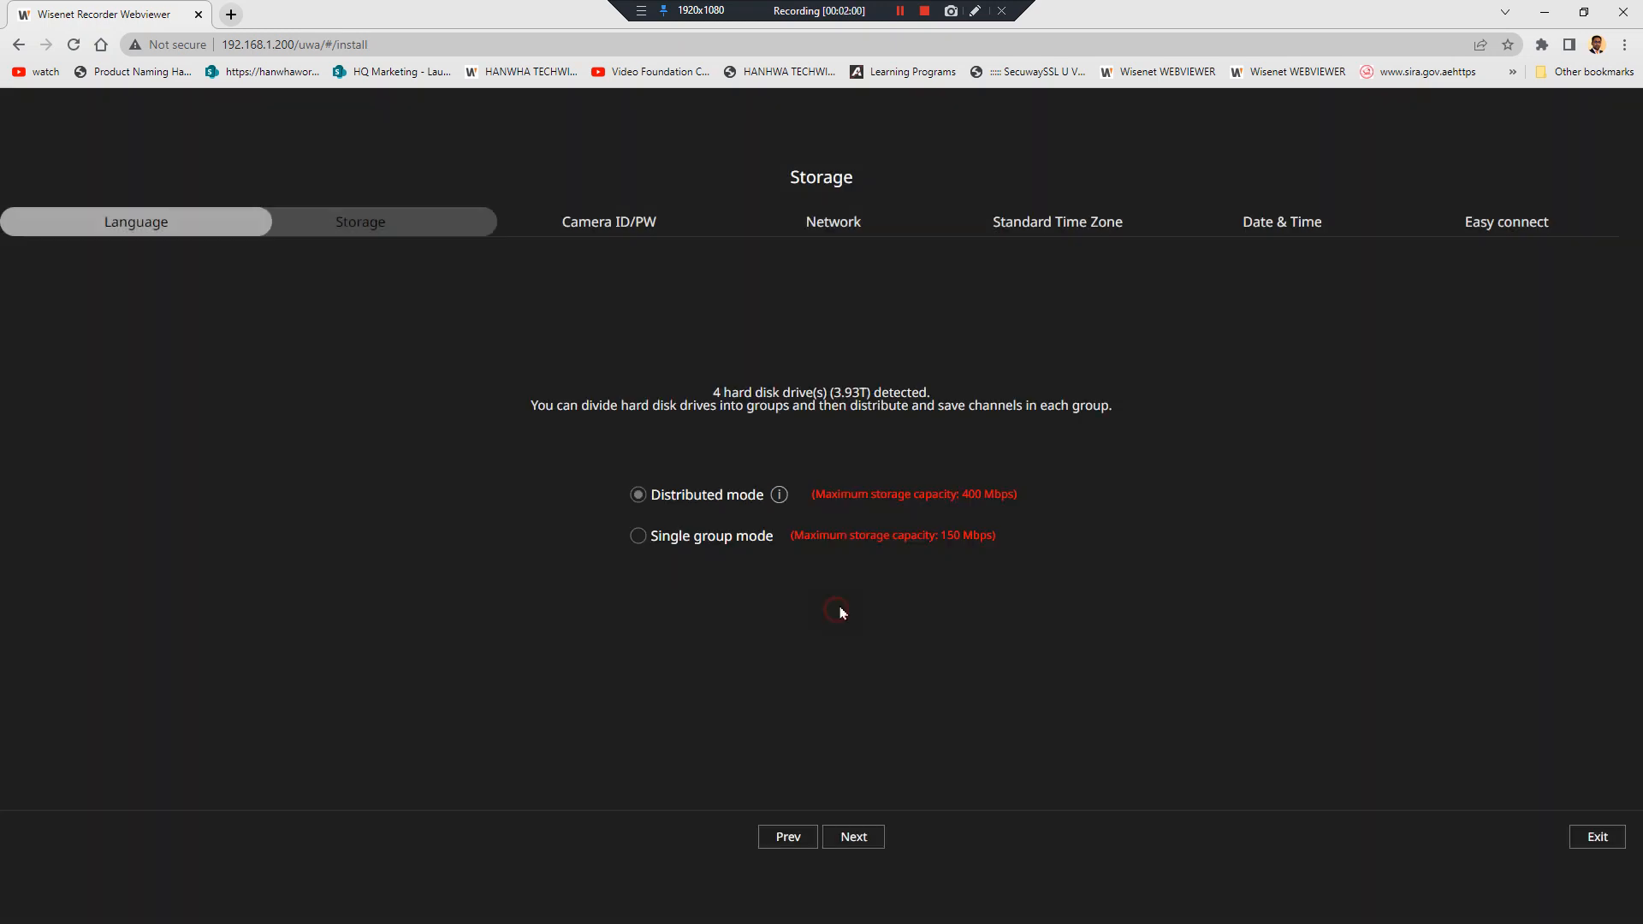
pyautogui.moveTo(960, 495); pyautogui.dragTo(1020, 505)
pyautogui.click(876, 843)
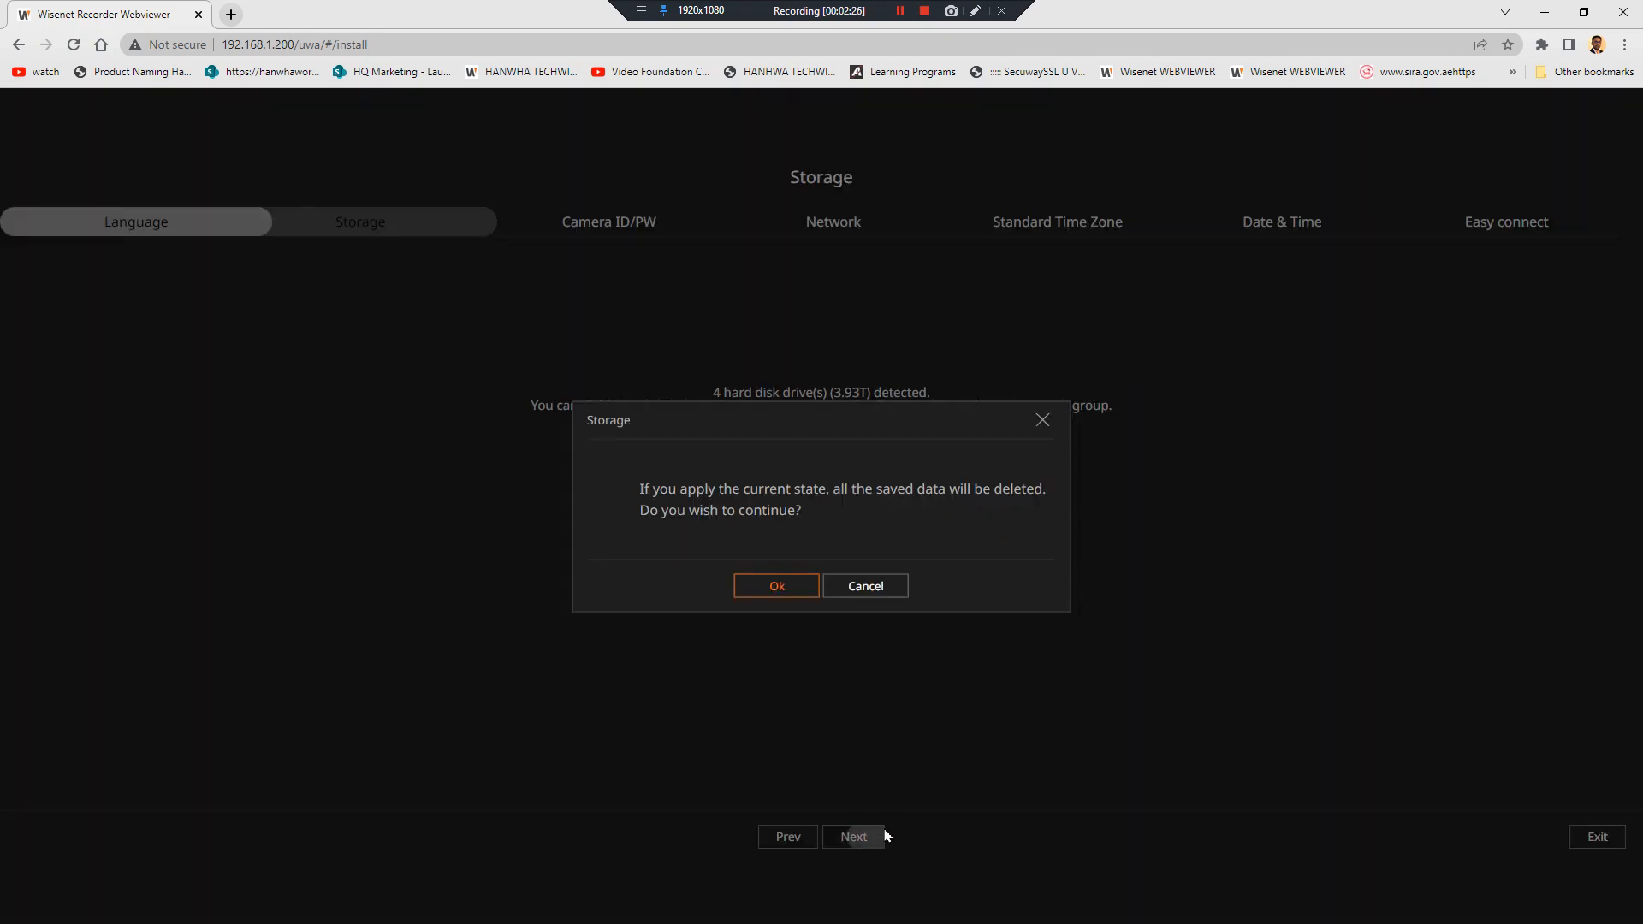
pyautogui.click(778, 585)
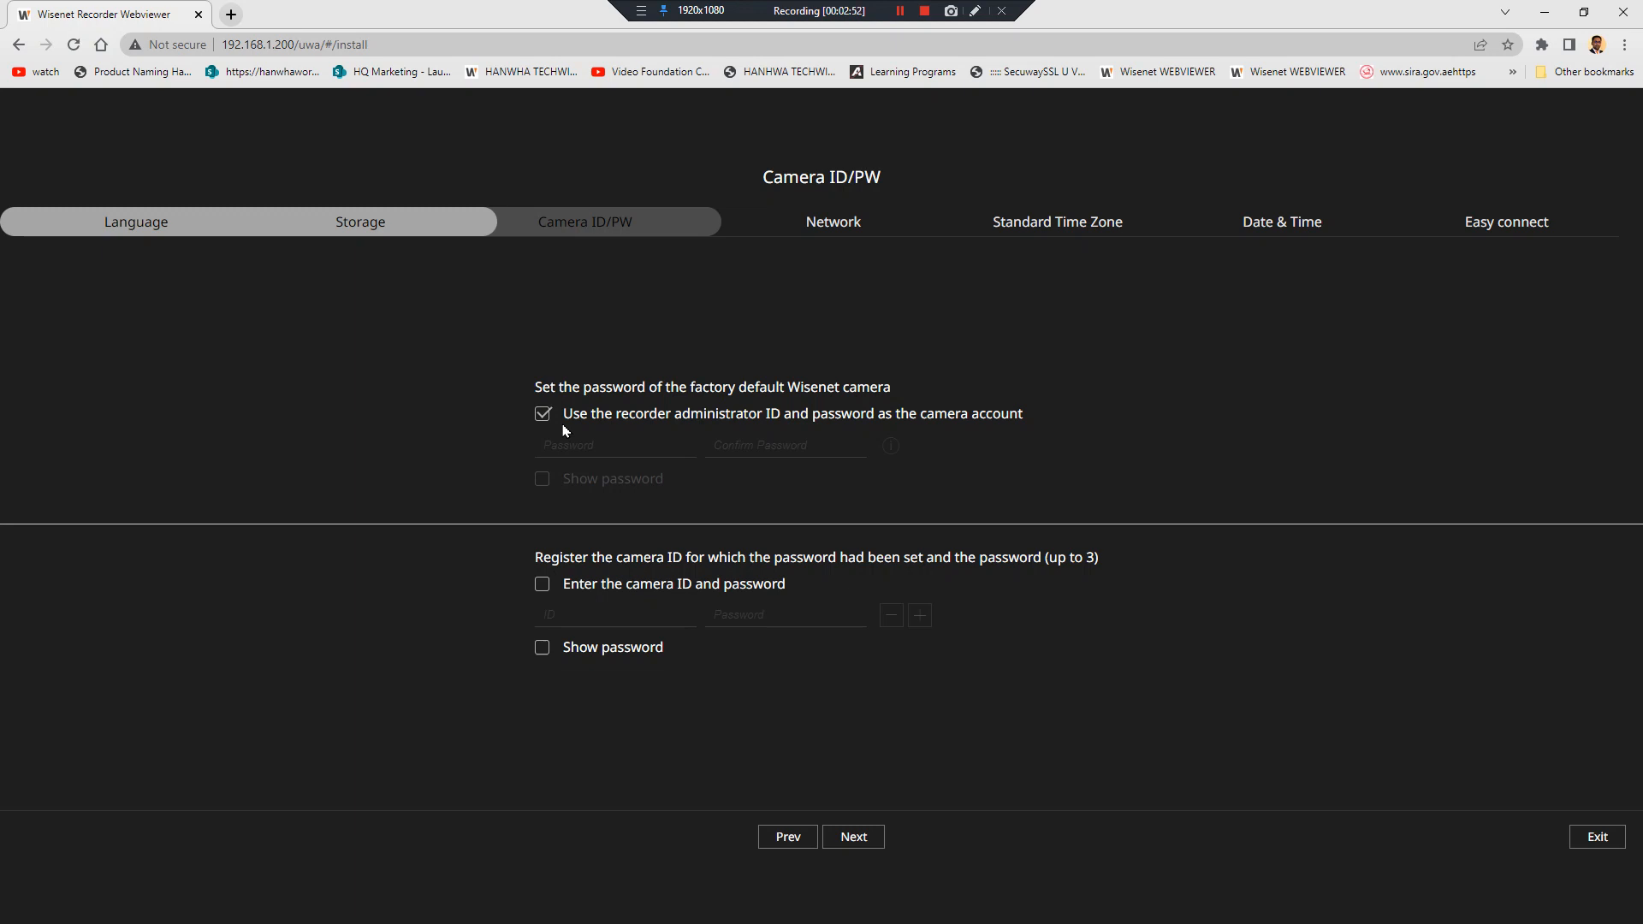
# Enable the existing camera login, enter camera ID 'admin' and the camera password, and continue
pyautogui.click(540, 587)
pyautogui.click(587, 628)
pyautogui.write('admin')
pyautogui.press('Tab')
pyautogui.write('*****')
pyautogui.click(860, 853)
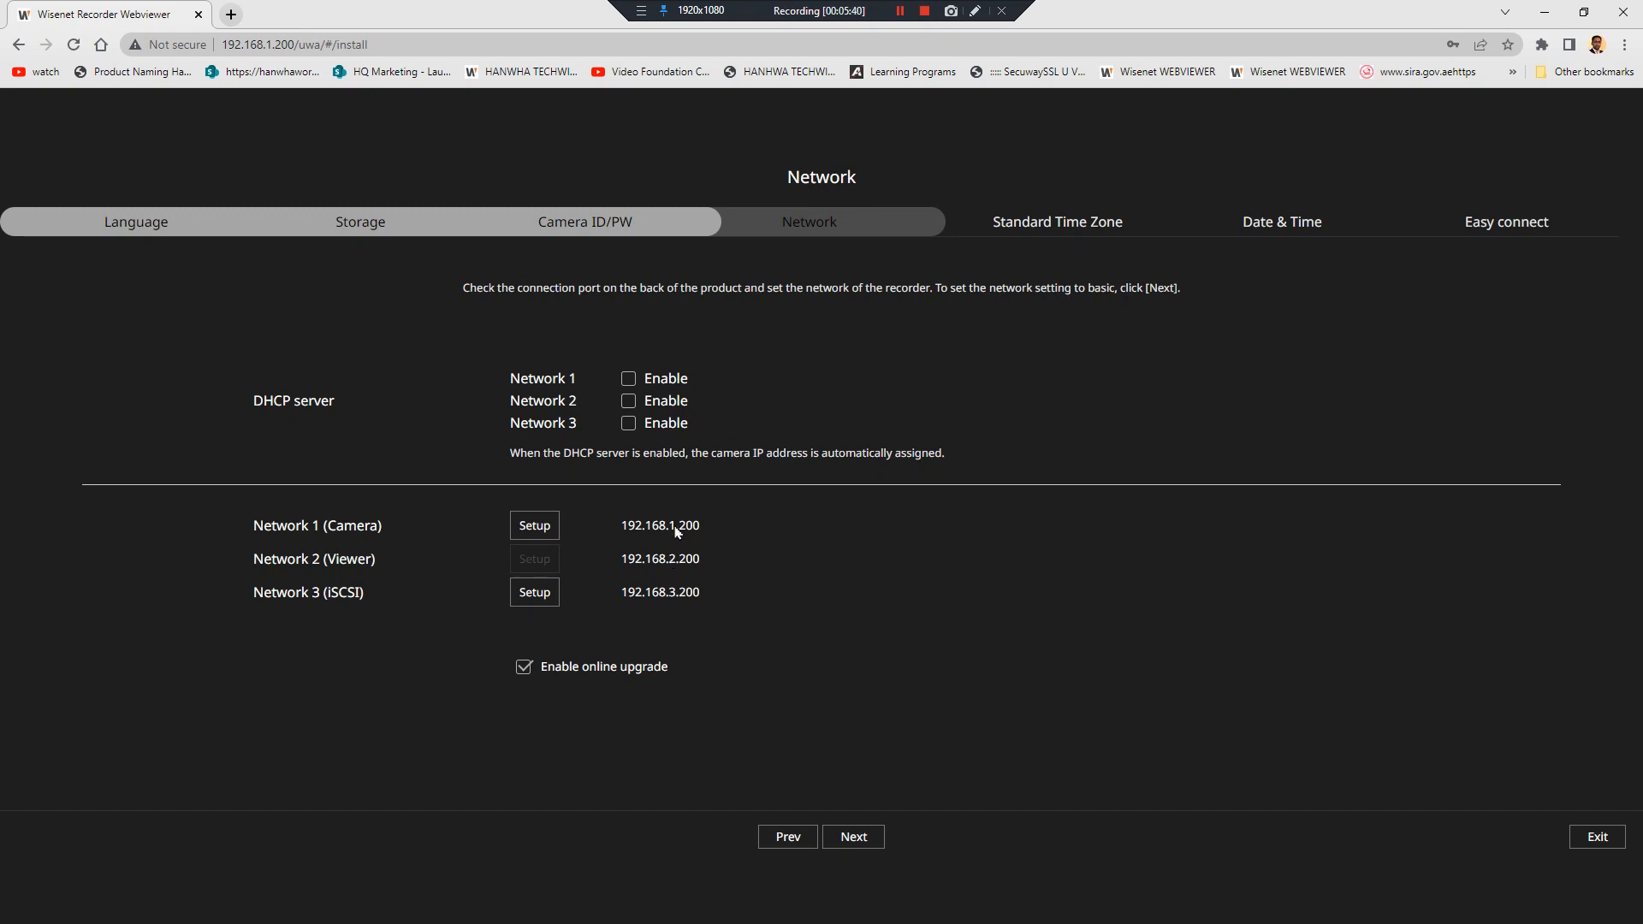
# Check the Network 1 (Camera) settings without changes, then bring Command Prompt forward
pyautogui.click(531, 529)
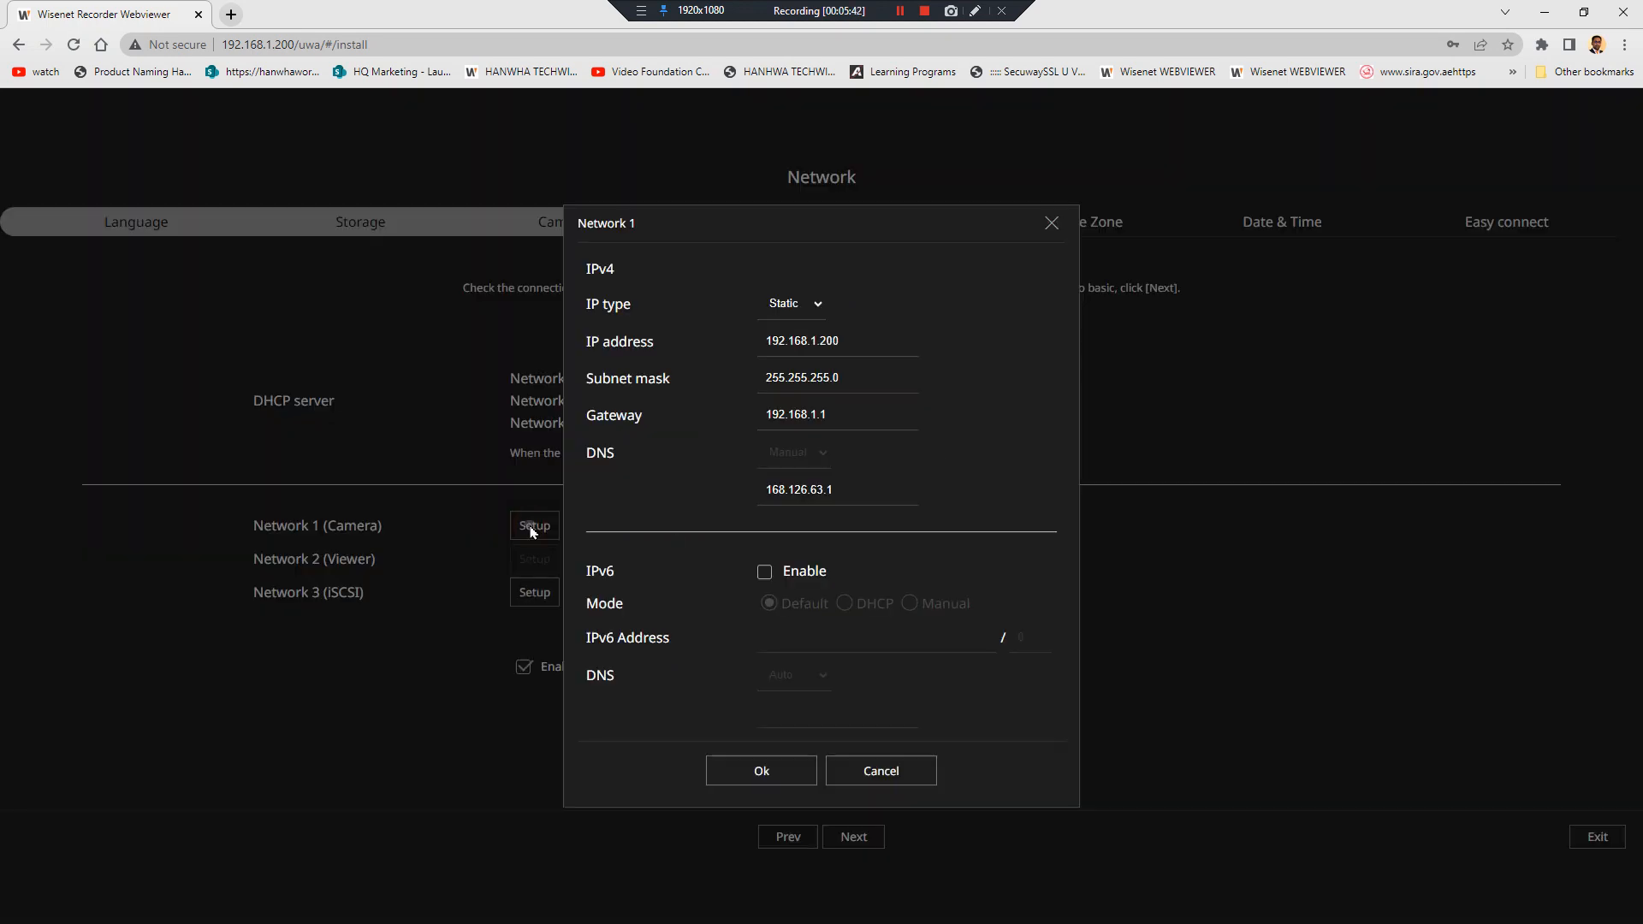
pyautogui.click(864, 771)
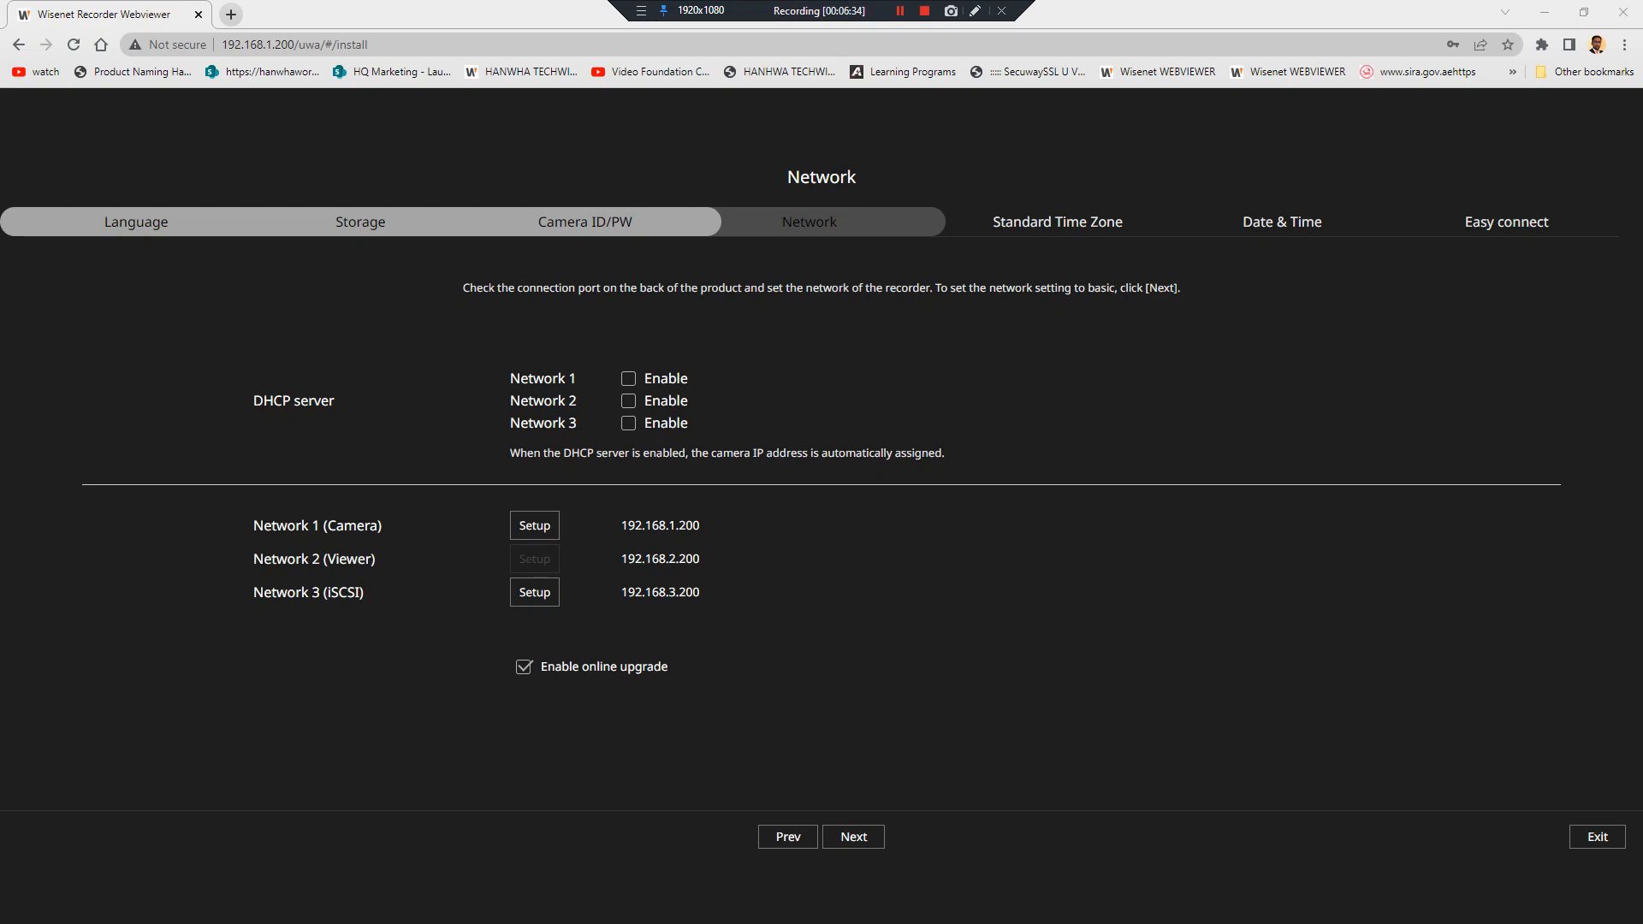
pyautogui.moveTo(0, 257); pyautogui.dragTo(867, 300)
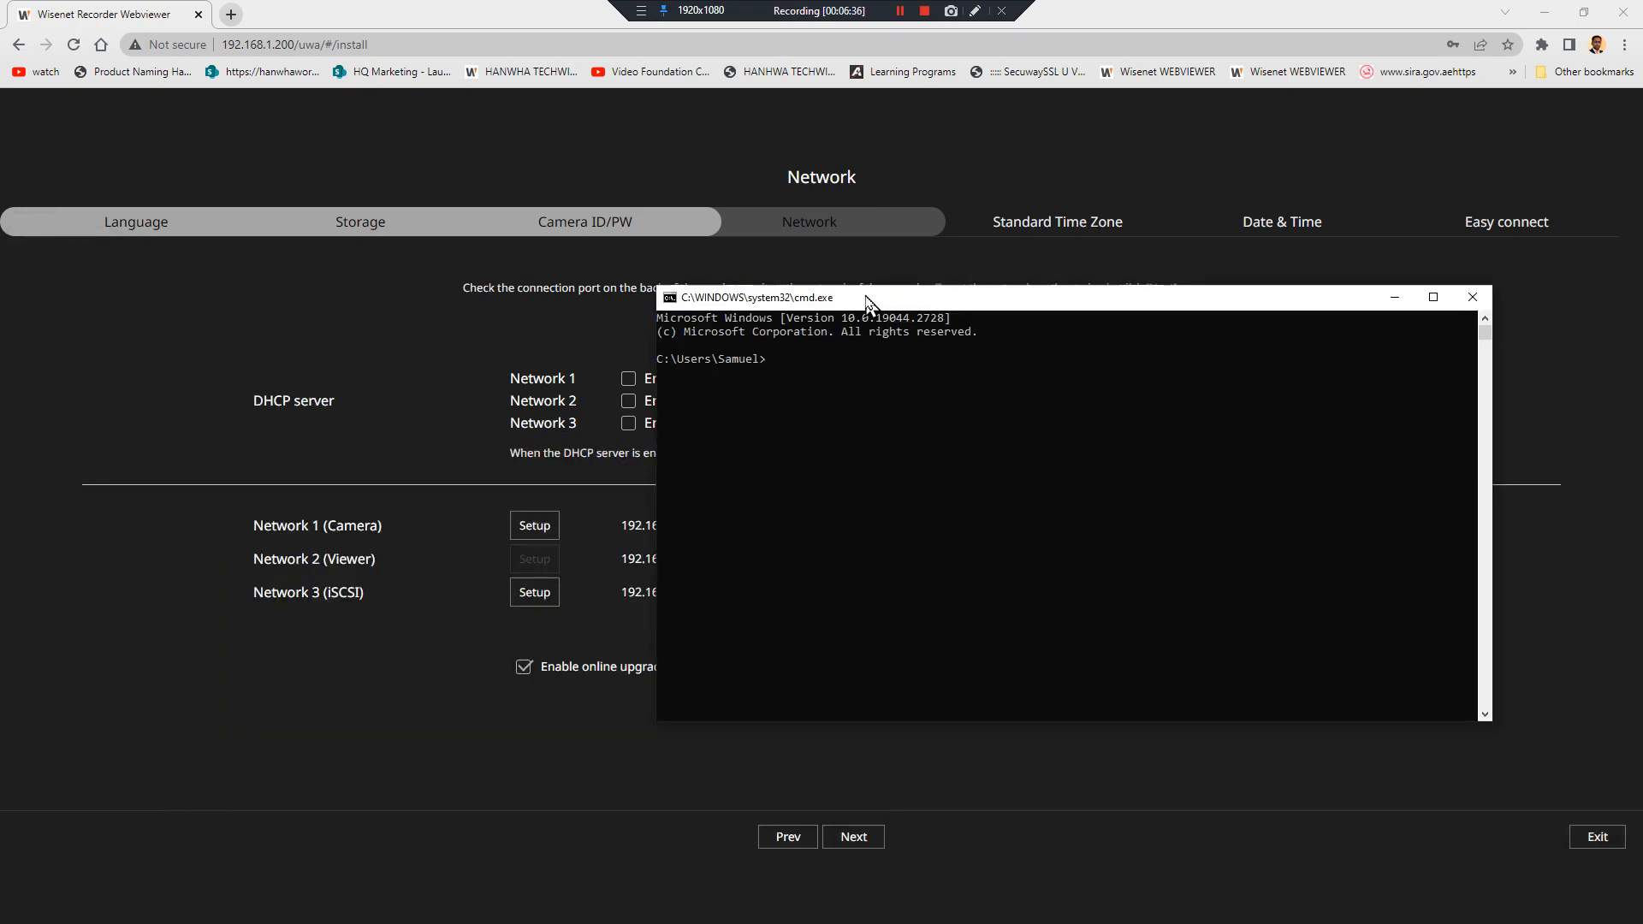
# Ping 192.168.1.201 in Command Prompt to see if it is already taken
pyautogui.write('192.168.1.201')
pyautogui.press('Return')
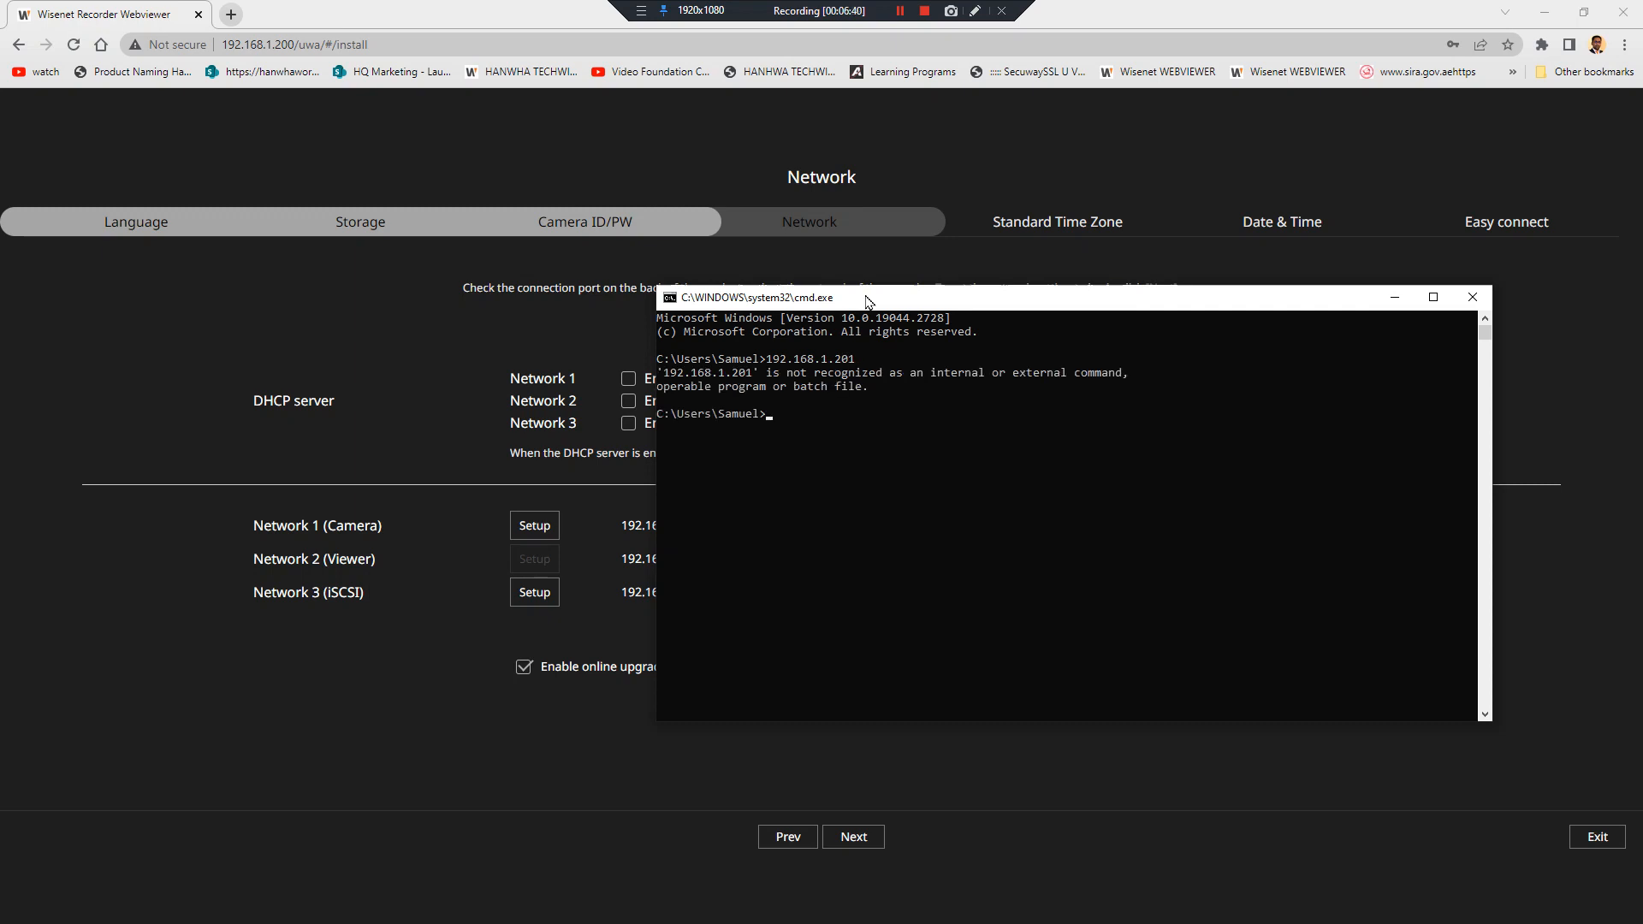
pyautogui.write('ping 192.1681')
pyautogui.write('1.201')
pyautogui.press('Return')
# Change the Network 1 (Camera) IP address to 192.168.1.201 and confirm
pyautogui.click(515, 547)
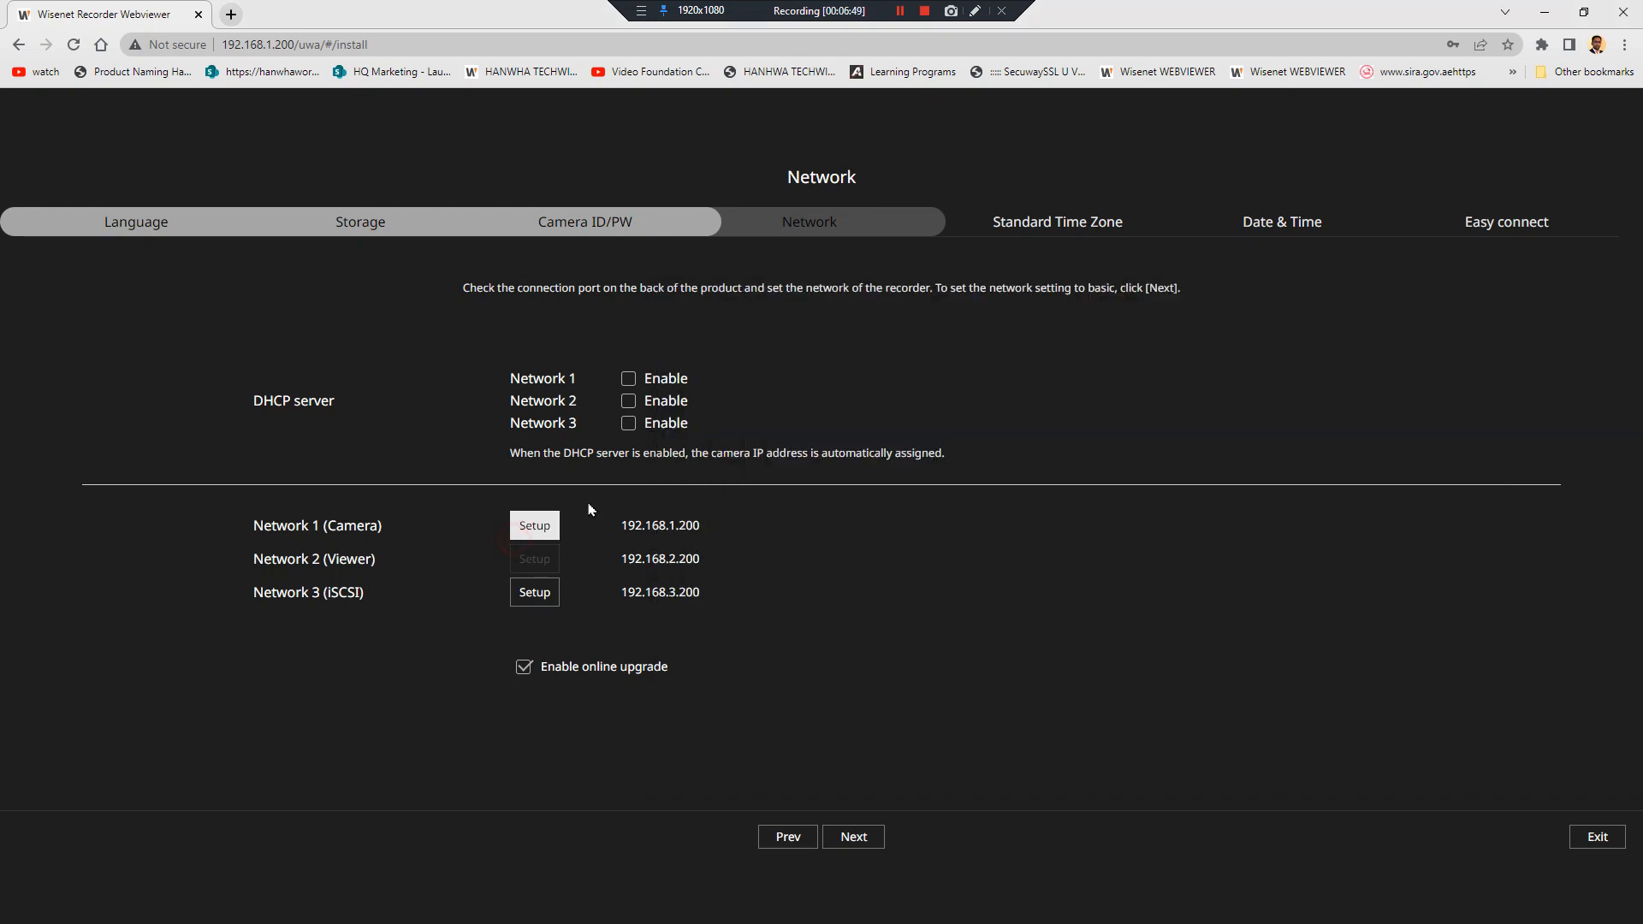
pyautogui.click(552, 526)
pyautogui.click(876, 334)
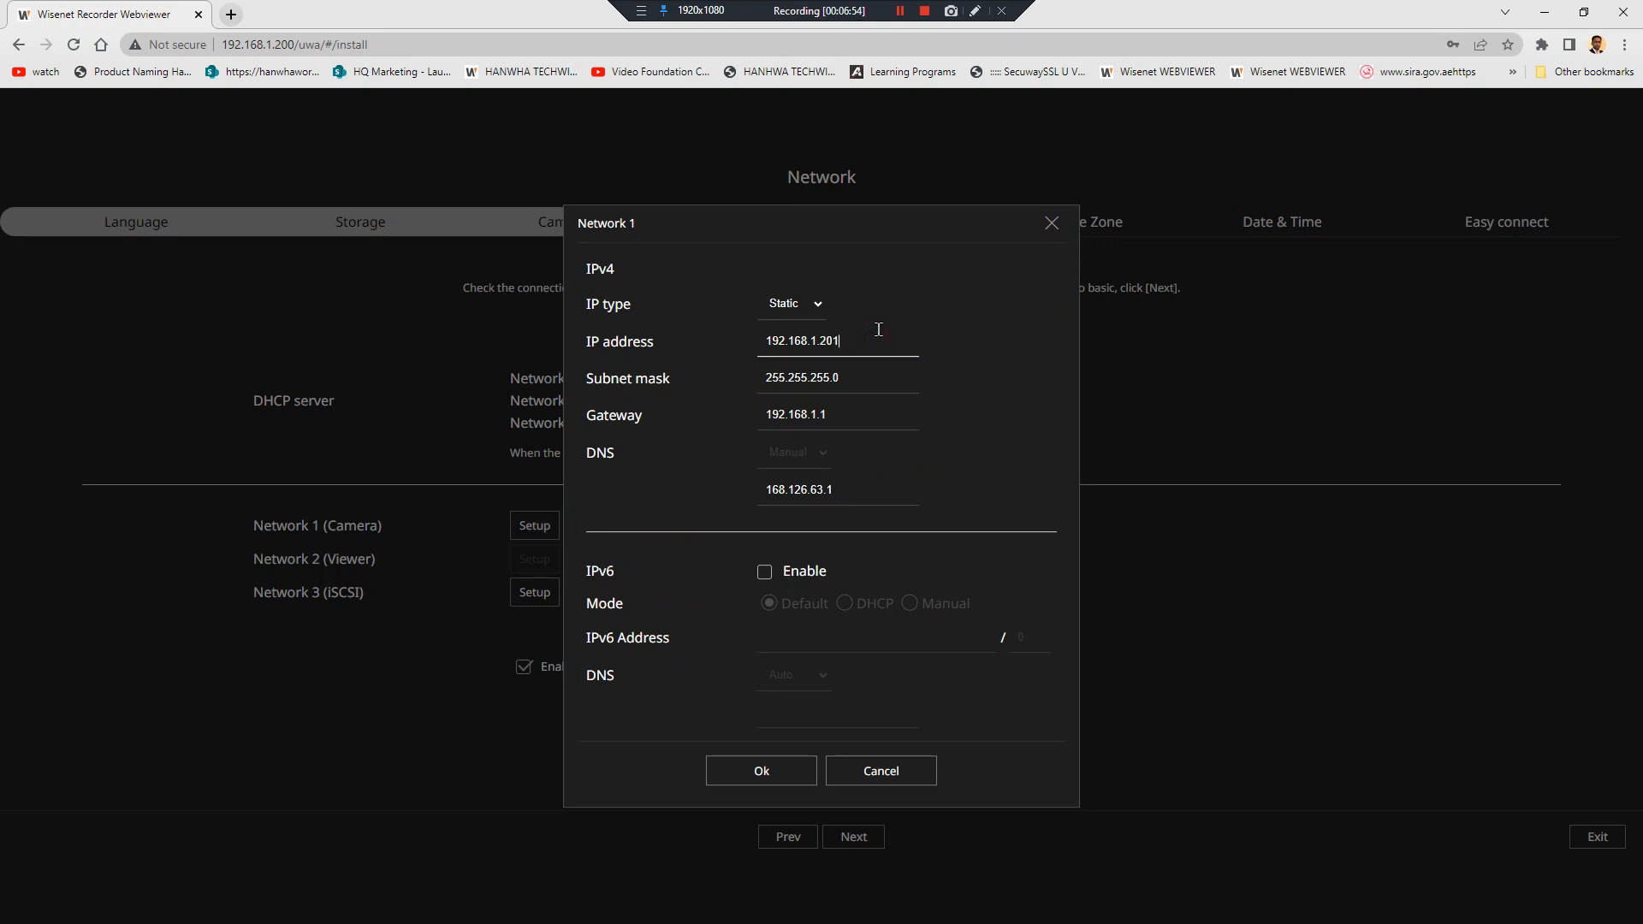
pyautogui.click(772, 776)
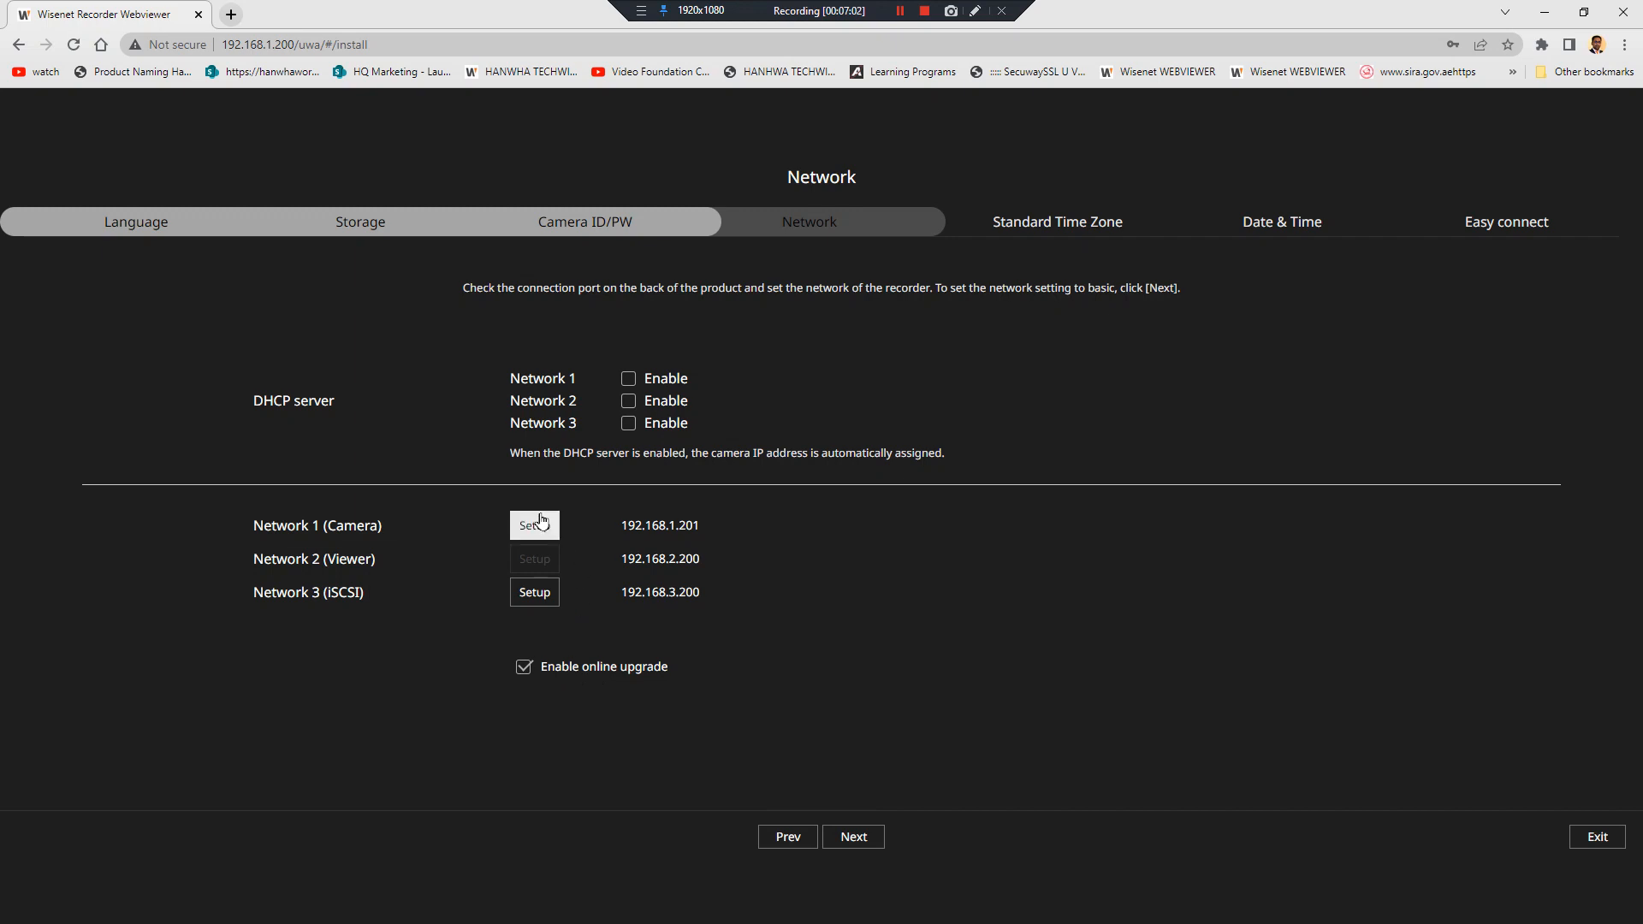
# Uncheck Enable online upgrade and confirm terminating the Install Wizard
pyautogui.click(577, 667)
pyautogui.click(852, 837)
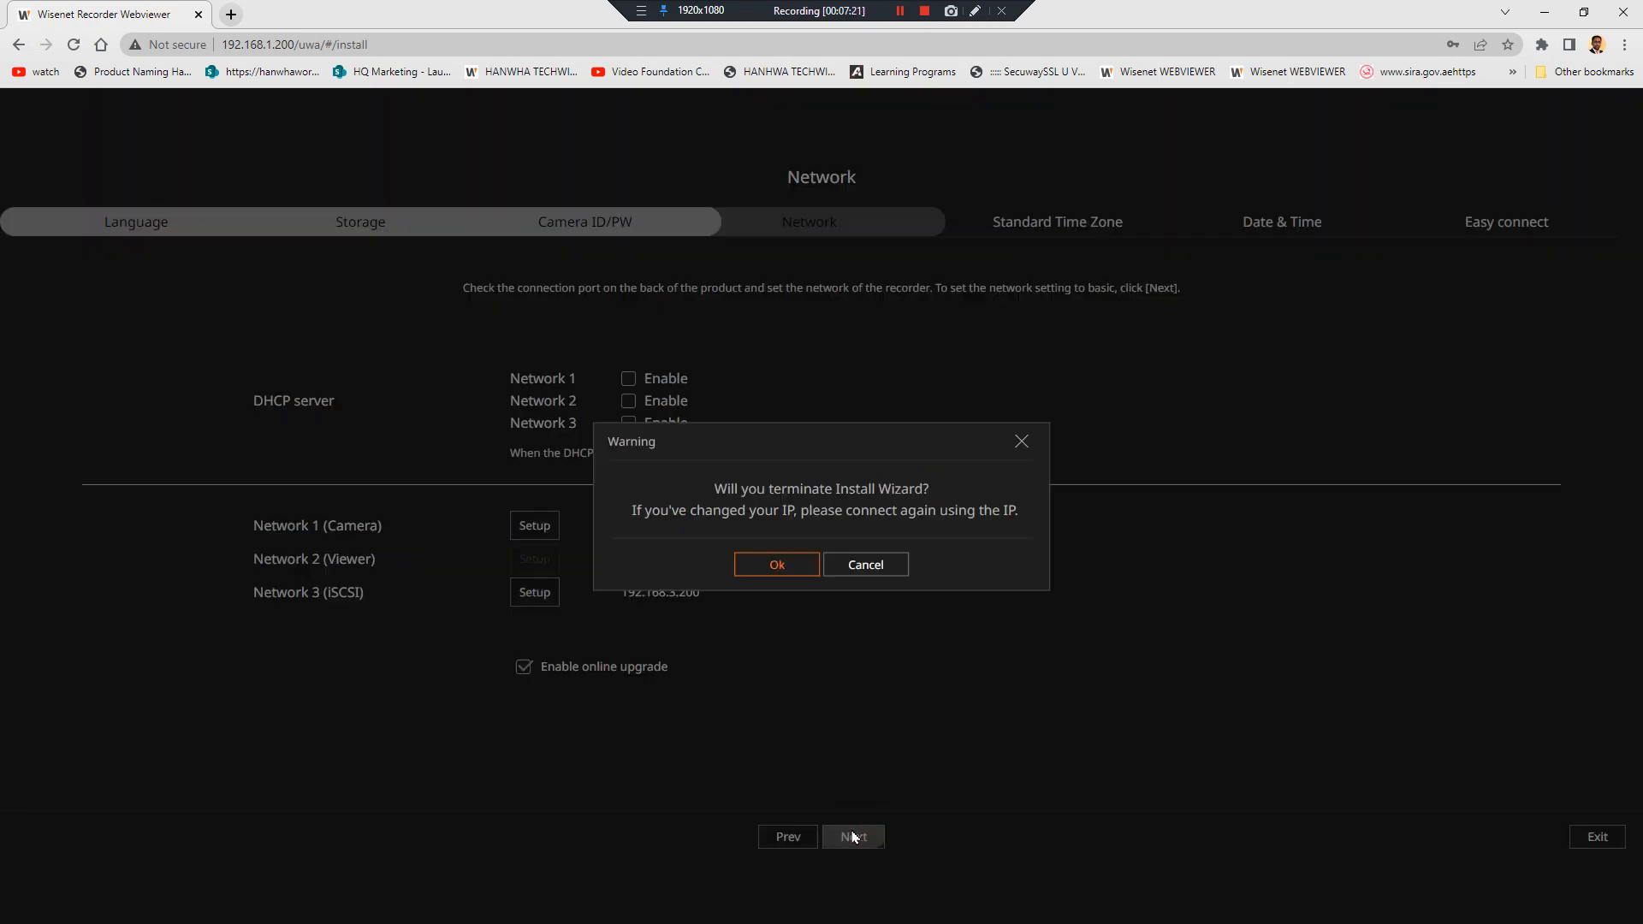
pyautogui.click(777, 567)
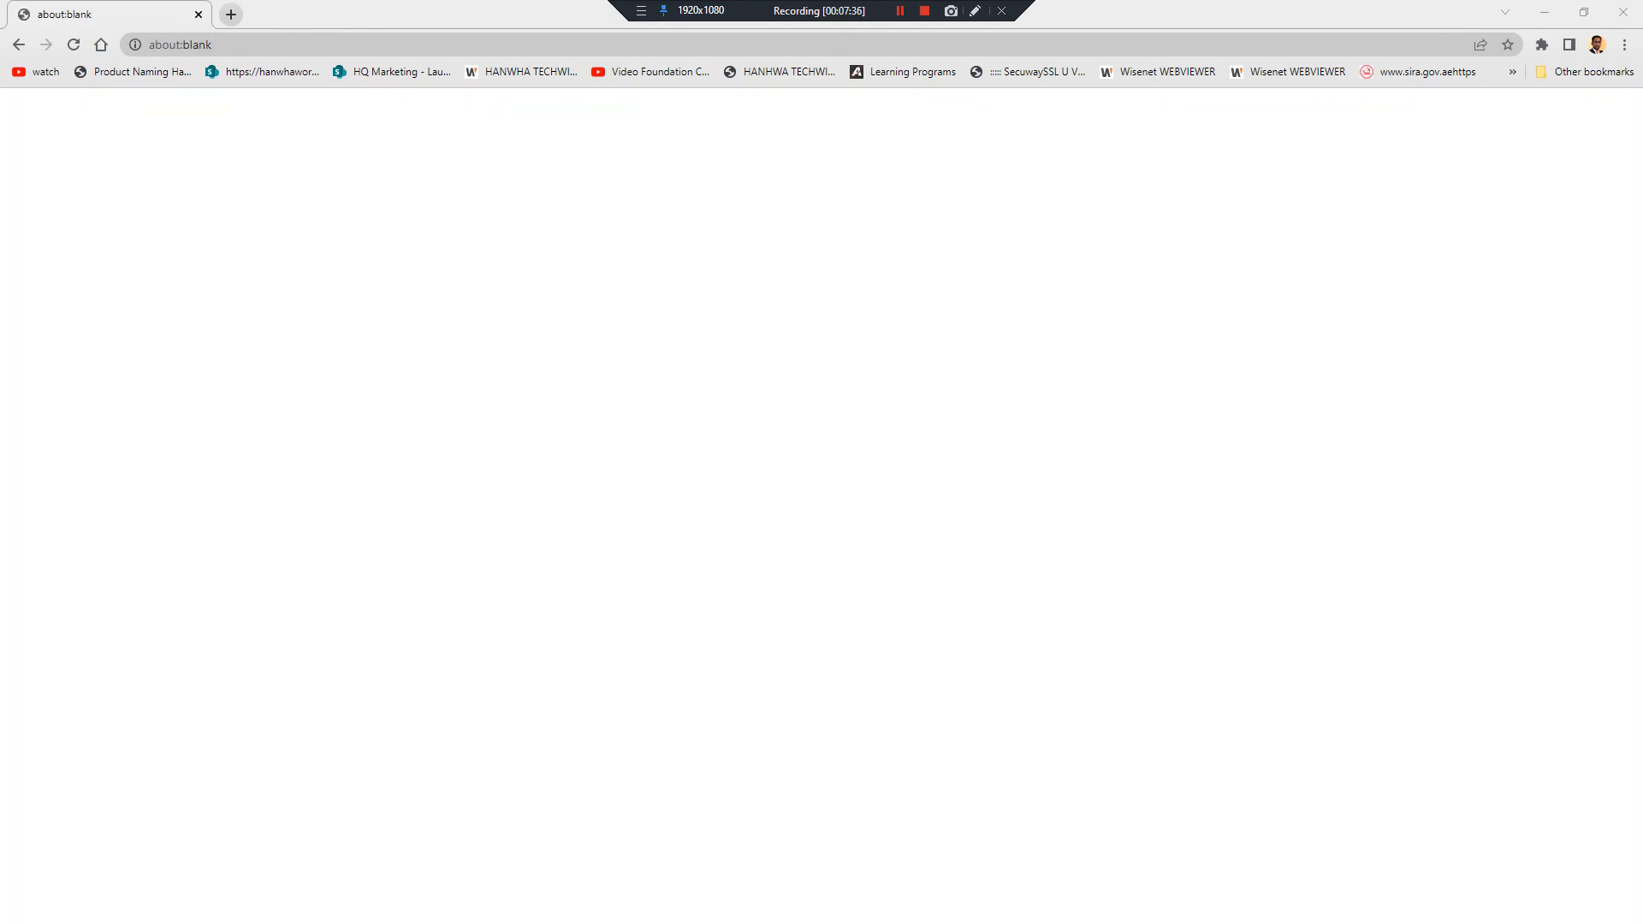
# Load 192.168.1.201 in Chrome and rerun the ping to confirm the address responds
pyautogui.click(477, 37)
pyautogui.write('192.')
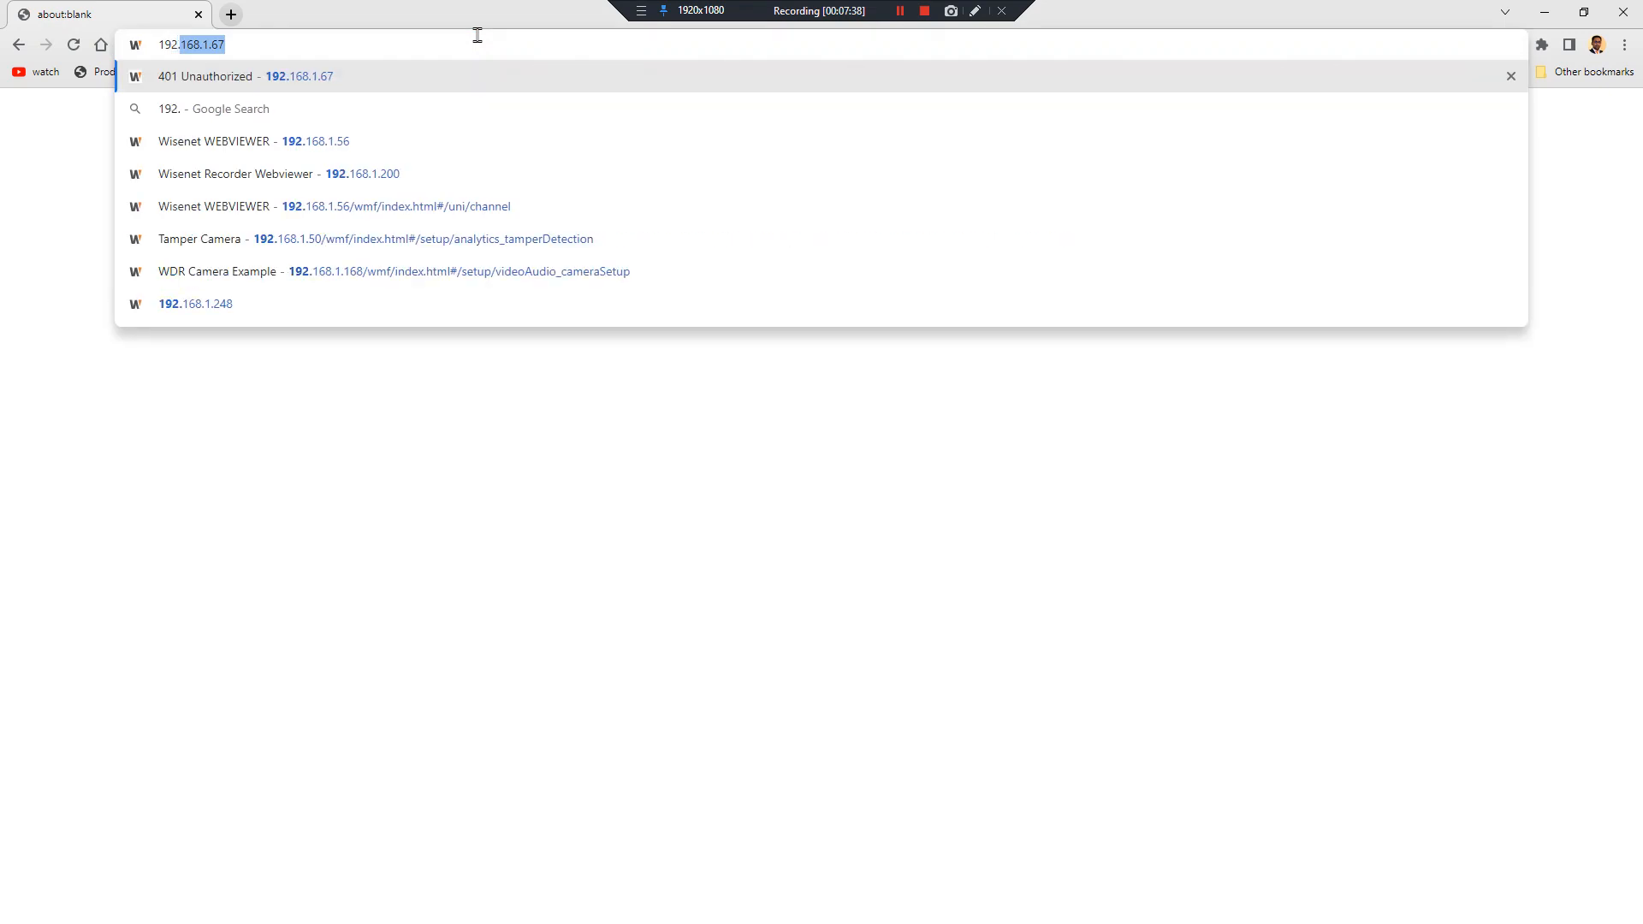
pyautogui.write('168.1.201')
pyautogui.press('Return')
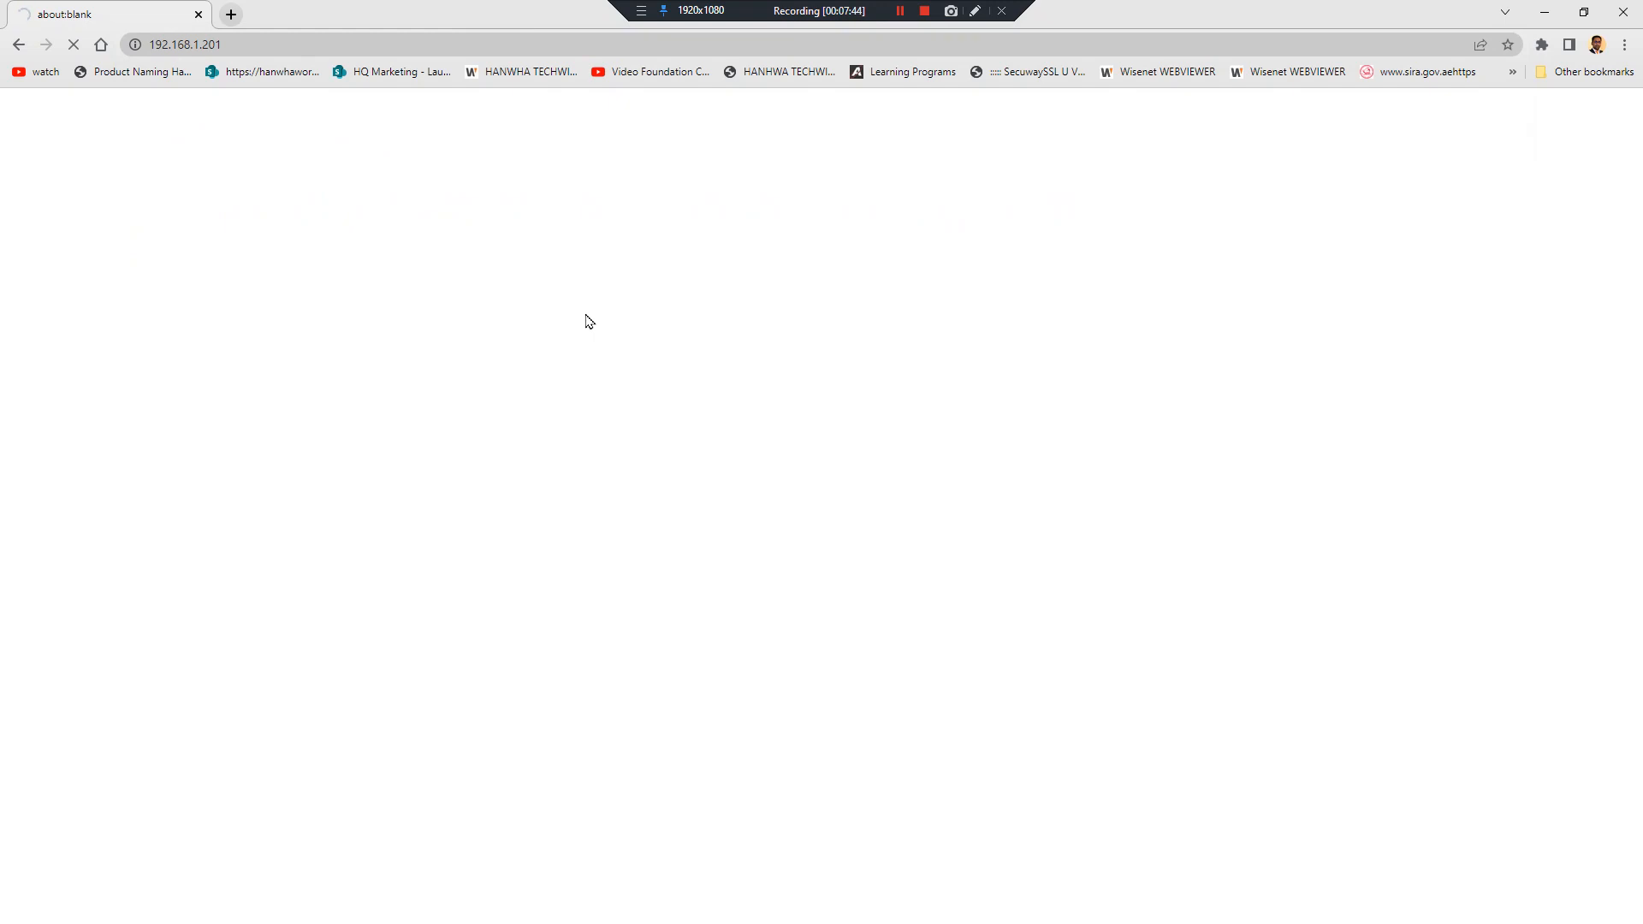
pyautogui.hotkey('alt', 'Tab')
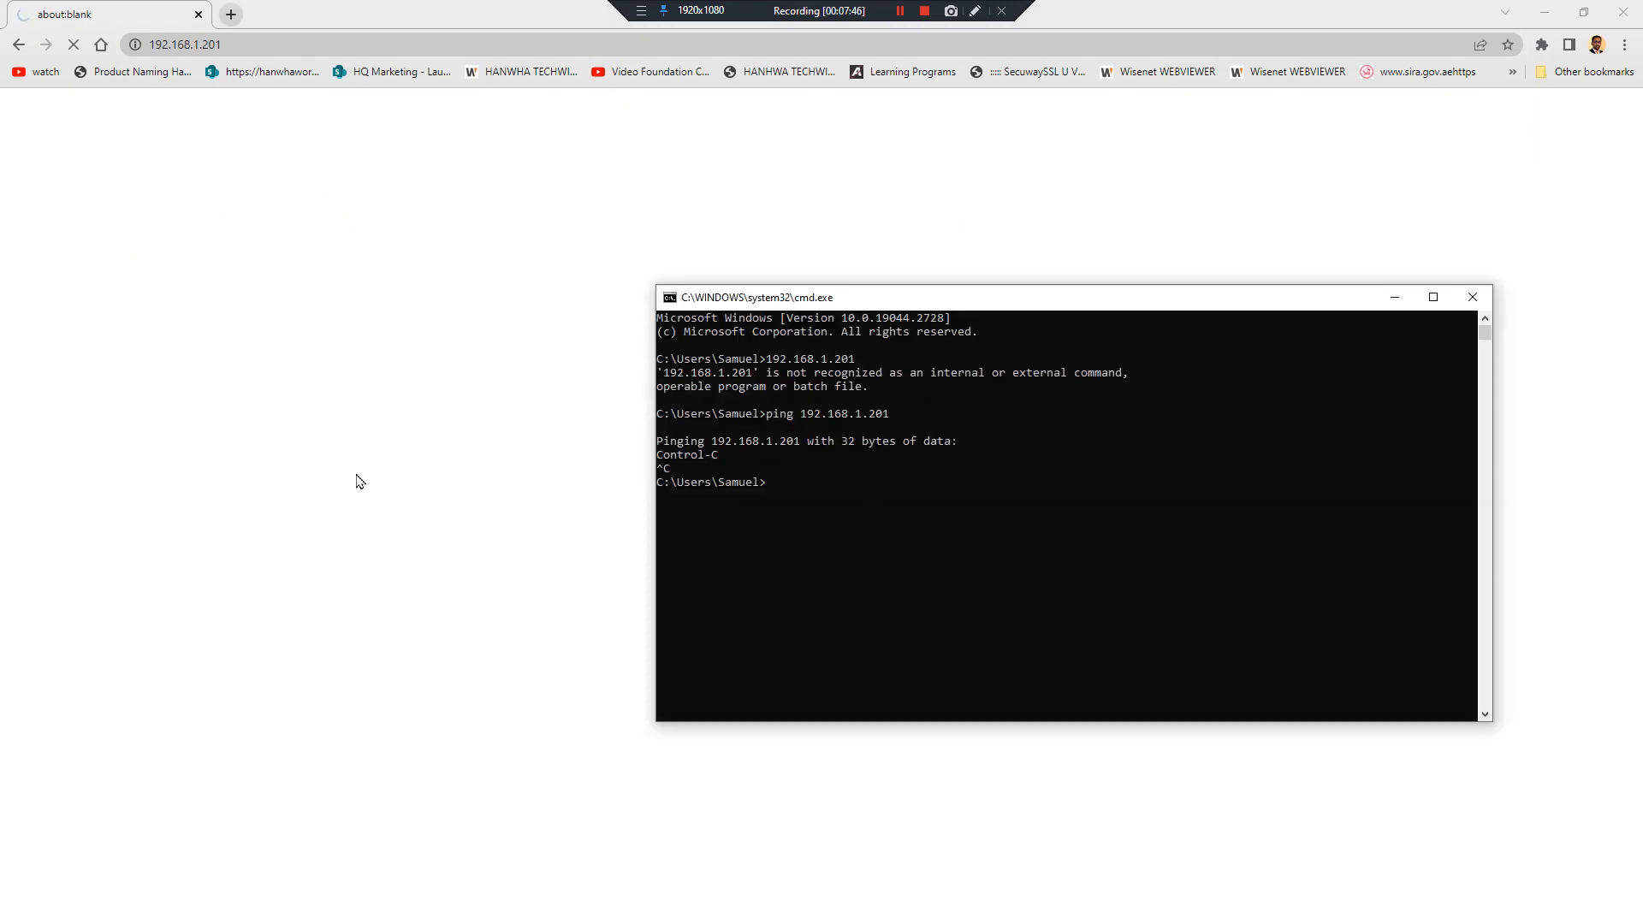
pyautogui.press('Up')
pyautogui.press('Return')
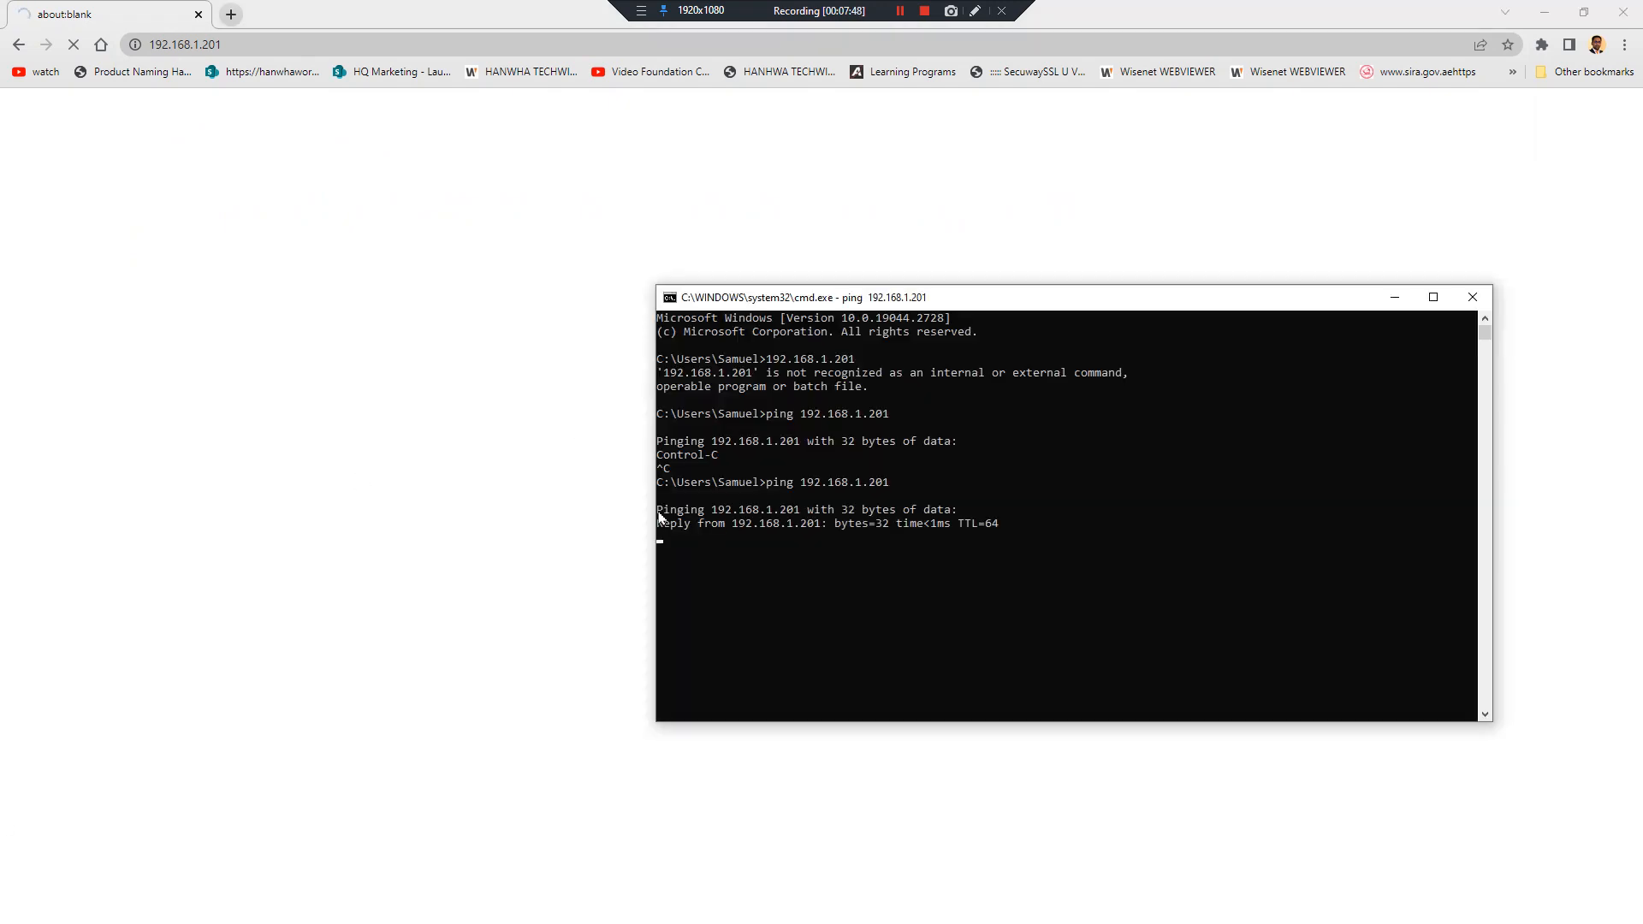
pyautogui.click(402, 342)
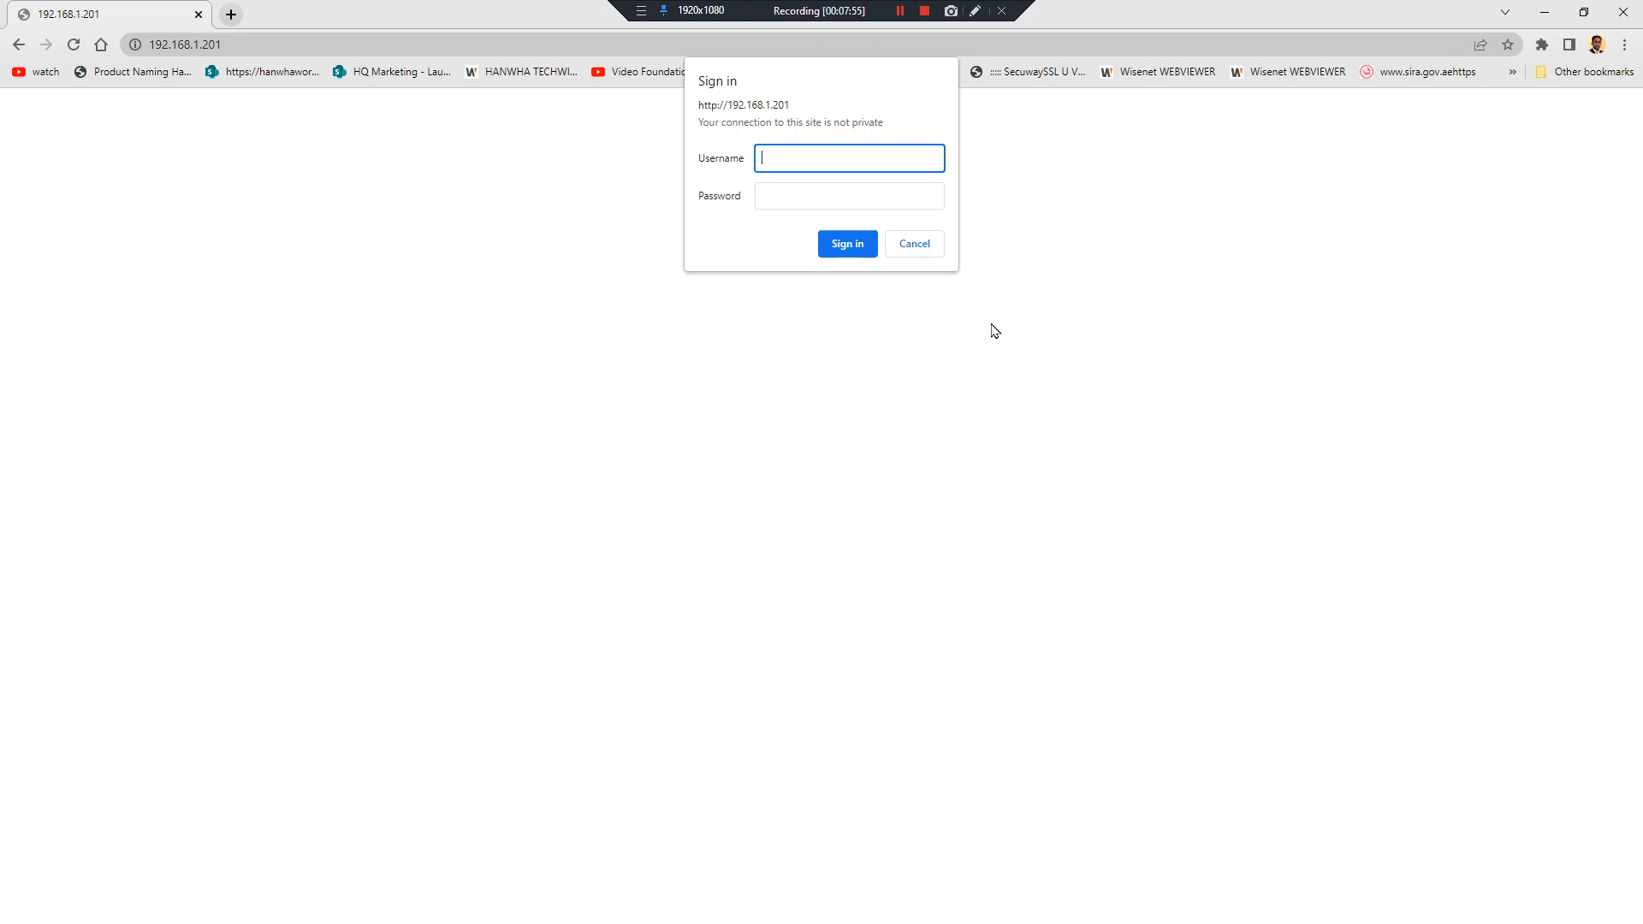
# Sign in with username admin and the administrator password
pyautogui.click(844, 162)
pyautogui.write('admin')
pyautogui.press('Tab')
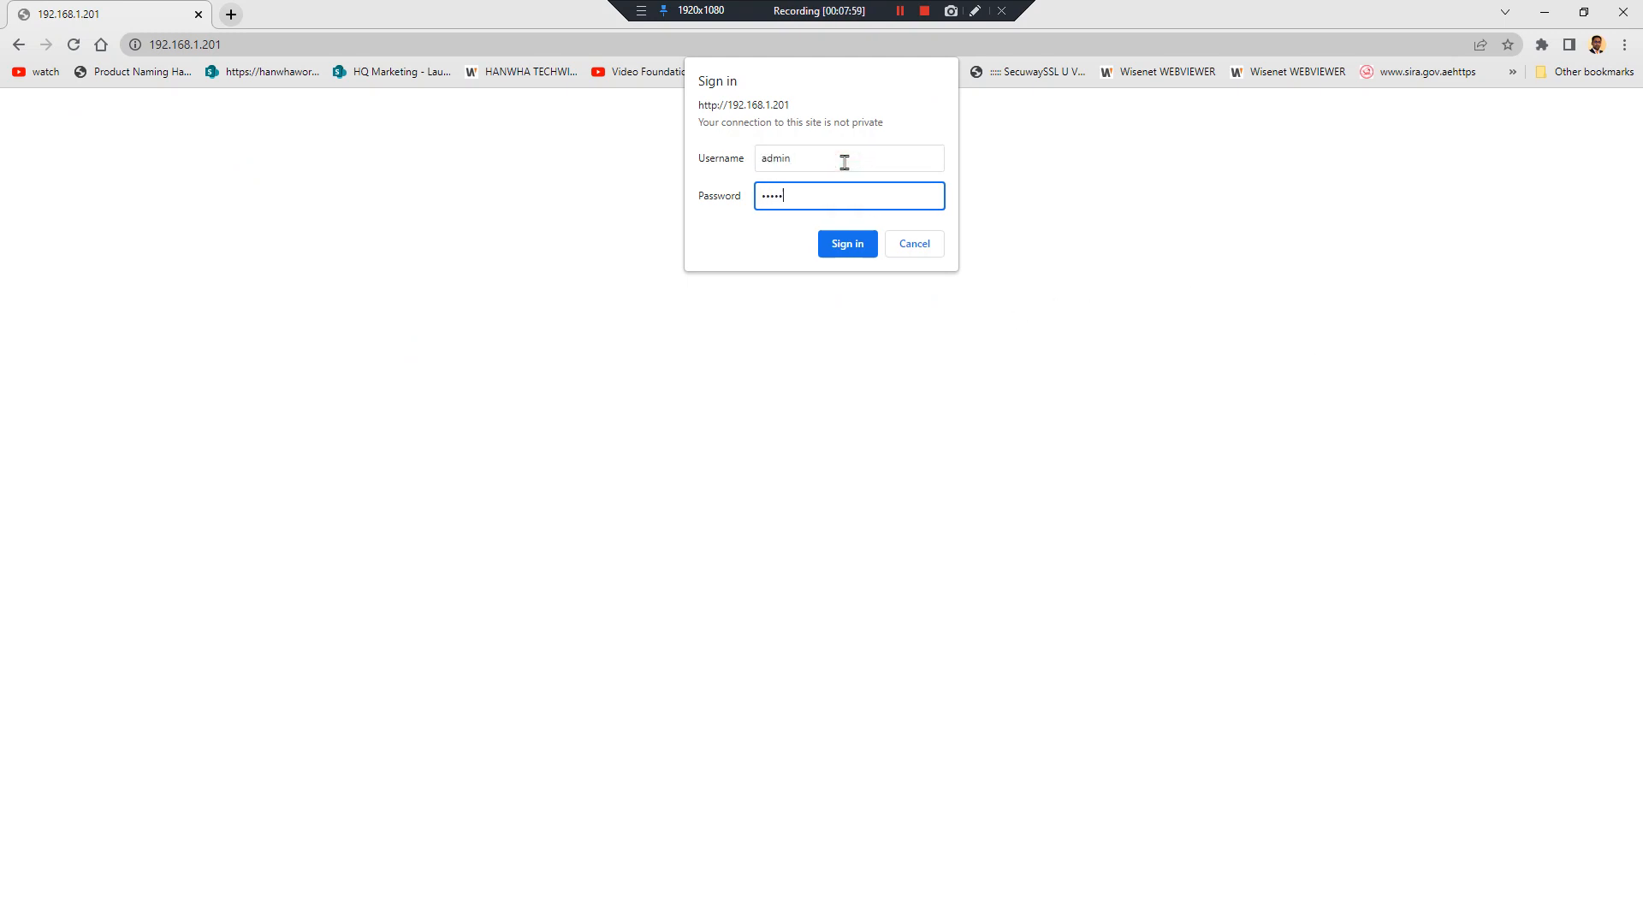
pyautogui.press('Return')
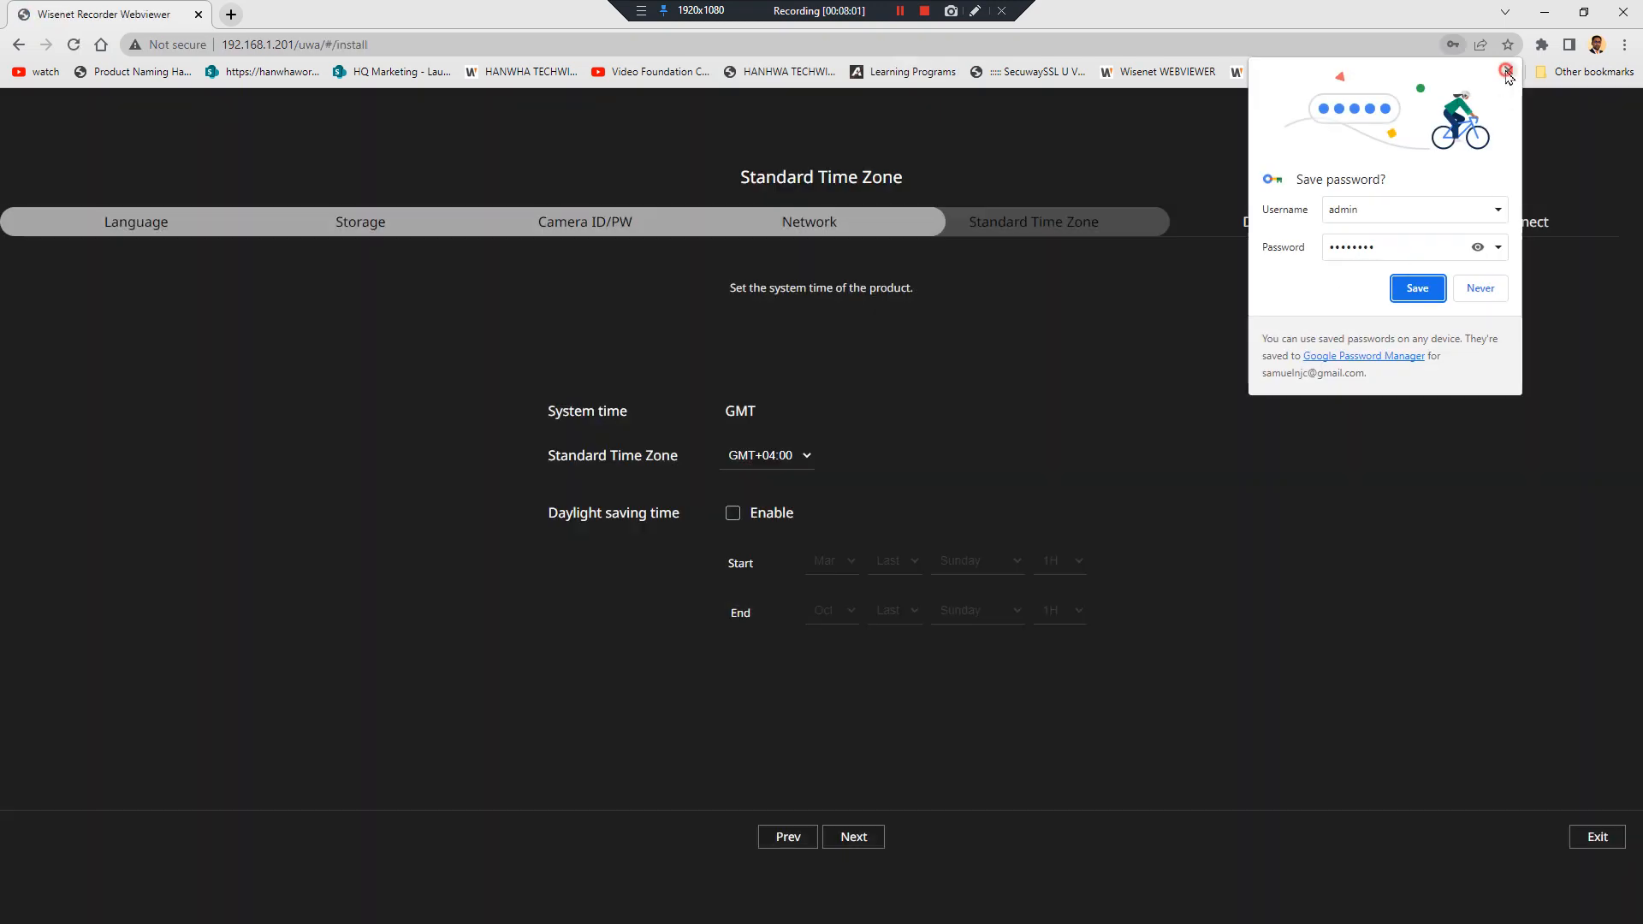
# Dismiss the save-password offer and keep the GMT+04:00 standard time zone
pyautogui.click(1509, 70)
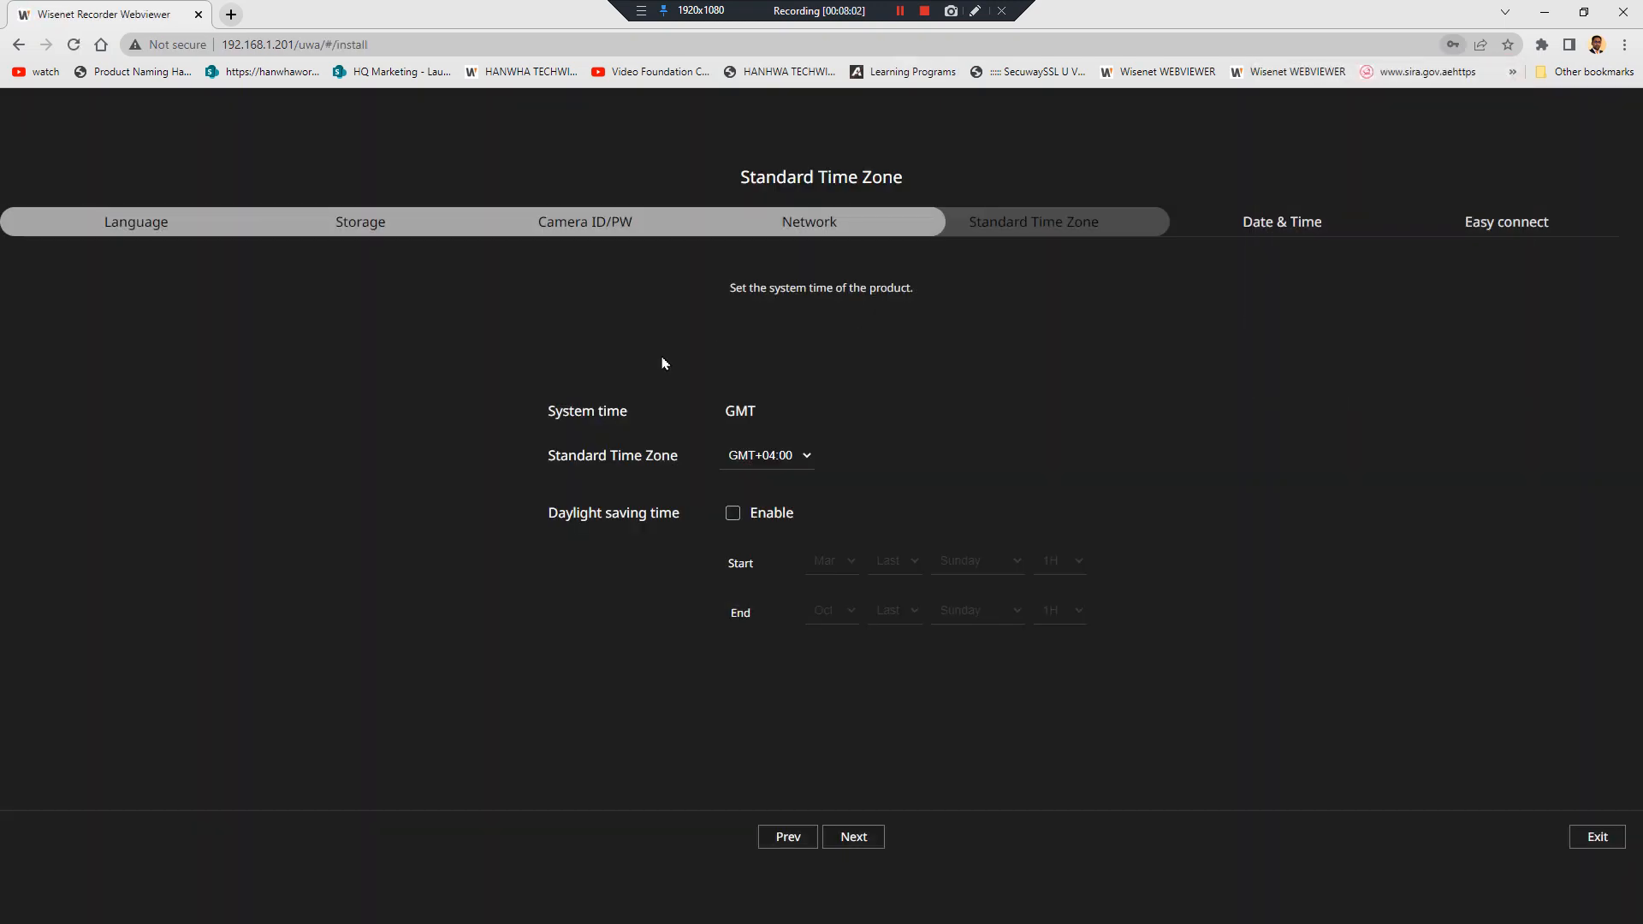
pyautogui.click(776, 453)
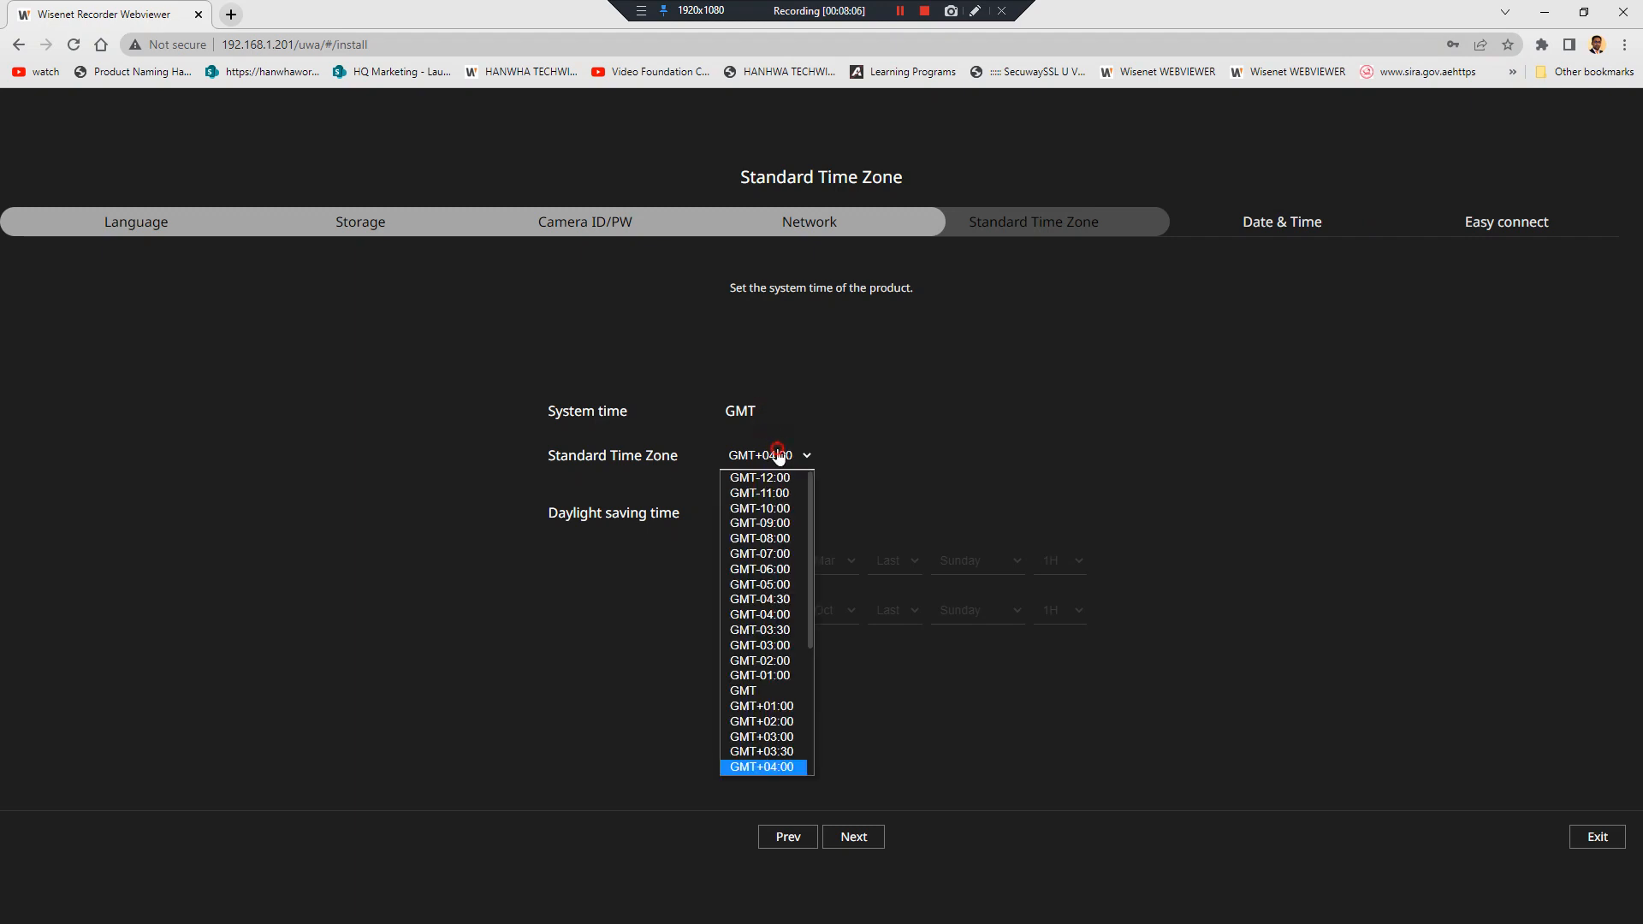
pyautogui.click(778, 454)
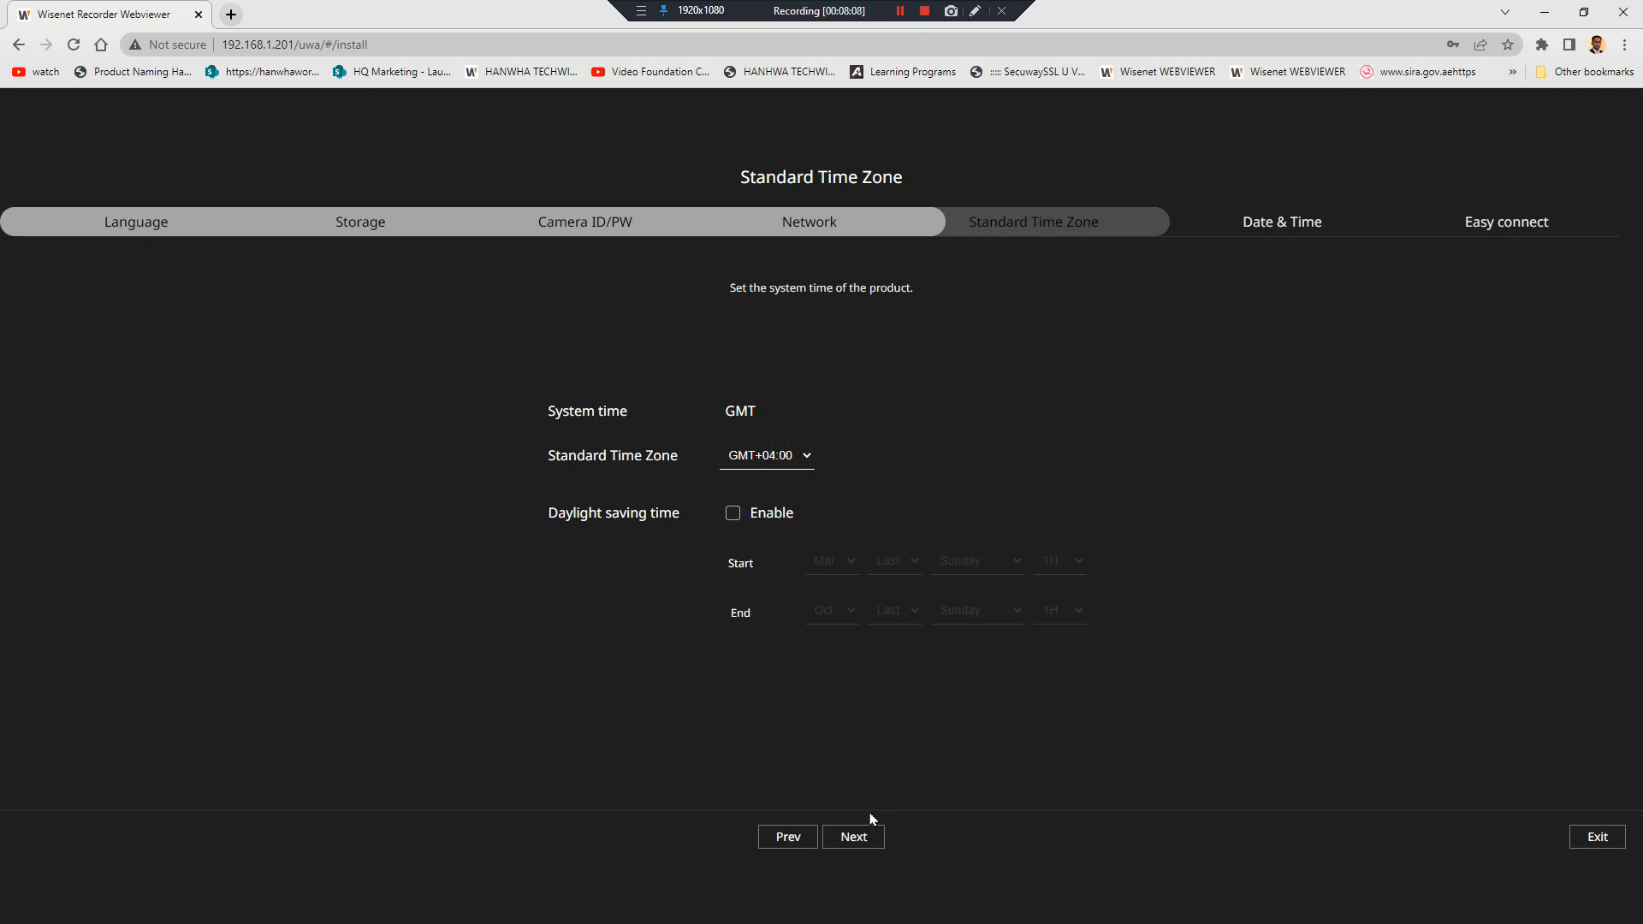
pyautogui.click(852, 838)
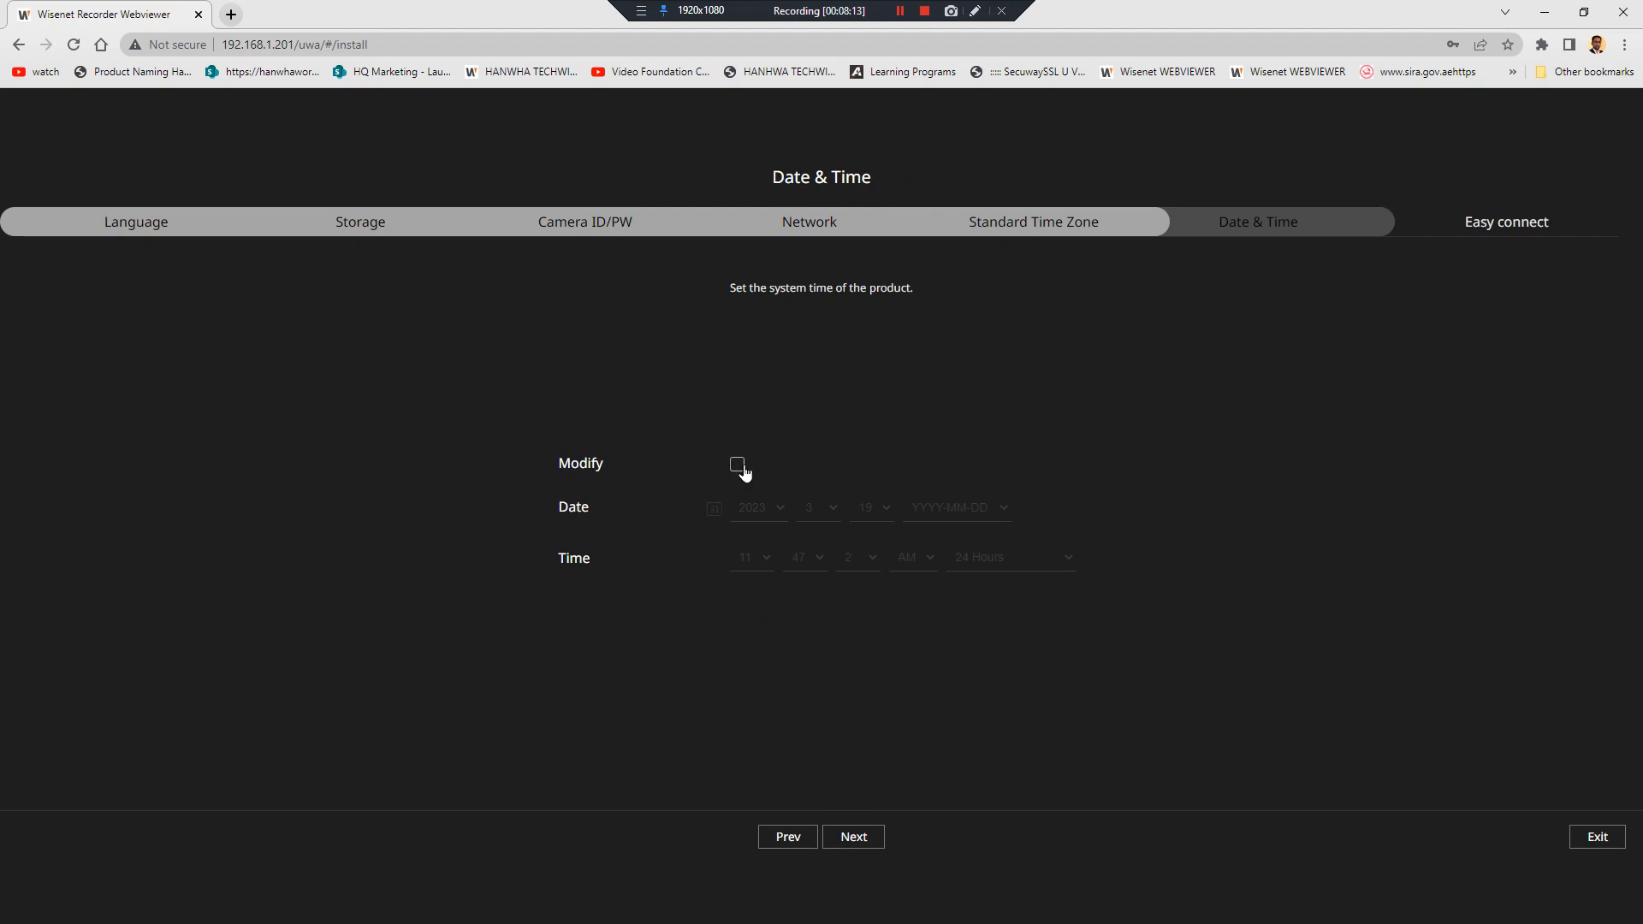
# Leave the recorder's date and time unmodified and advance to Easy connect
pyautogui.click(741, 466)
pyautogui.click(741, 467)
pyautogui.click(856, 836)
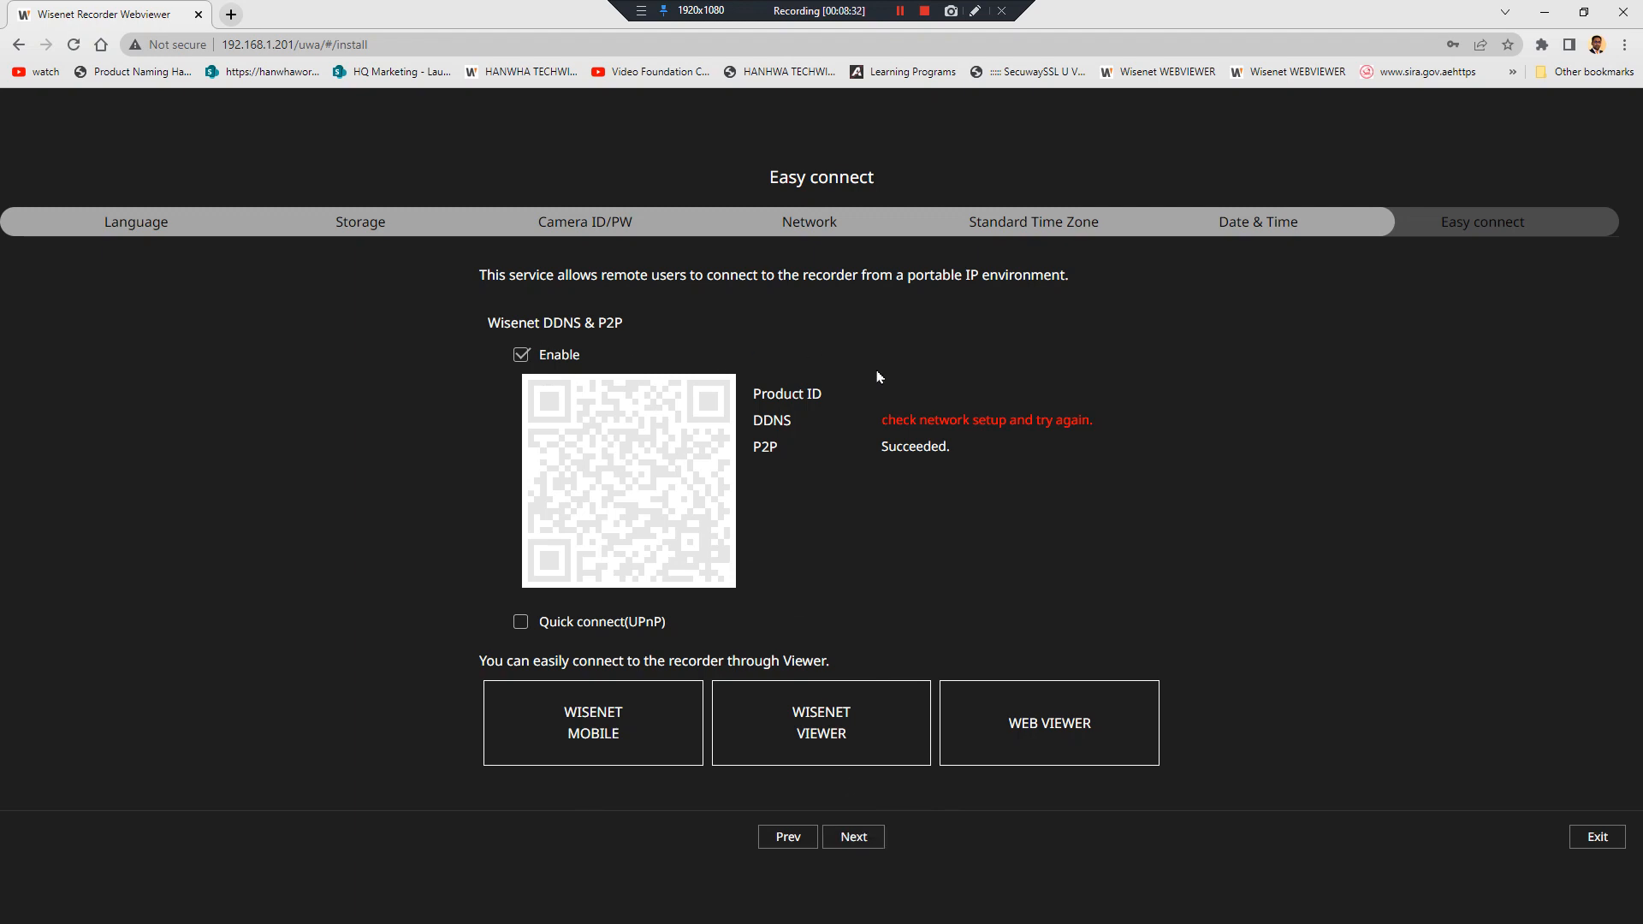
# Finish the Easy connect wizard and skip camera registration to reach the empty four-tile Live view
pyautogui.click(855, 839)
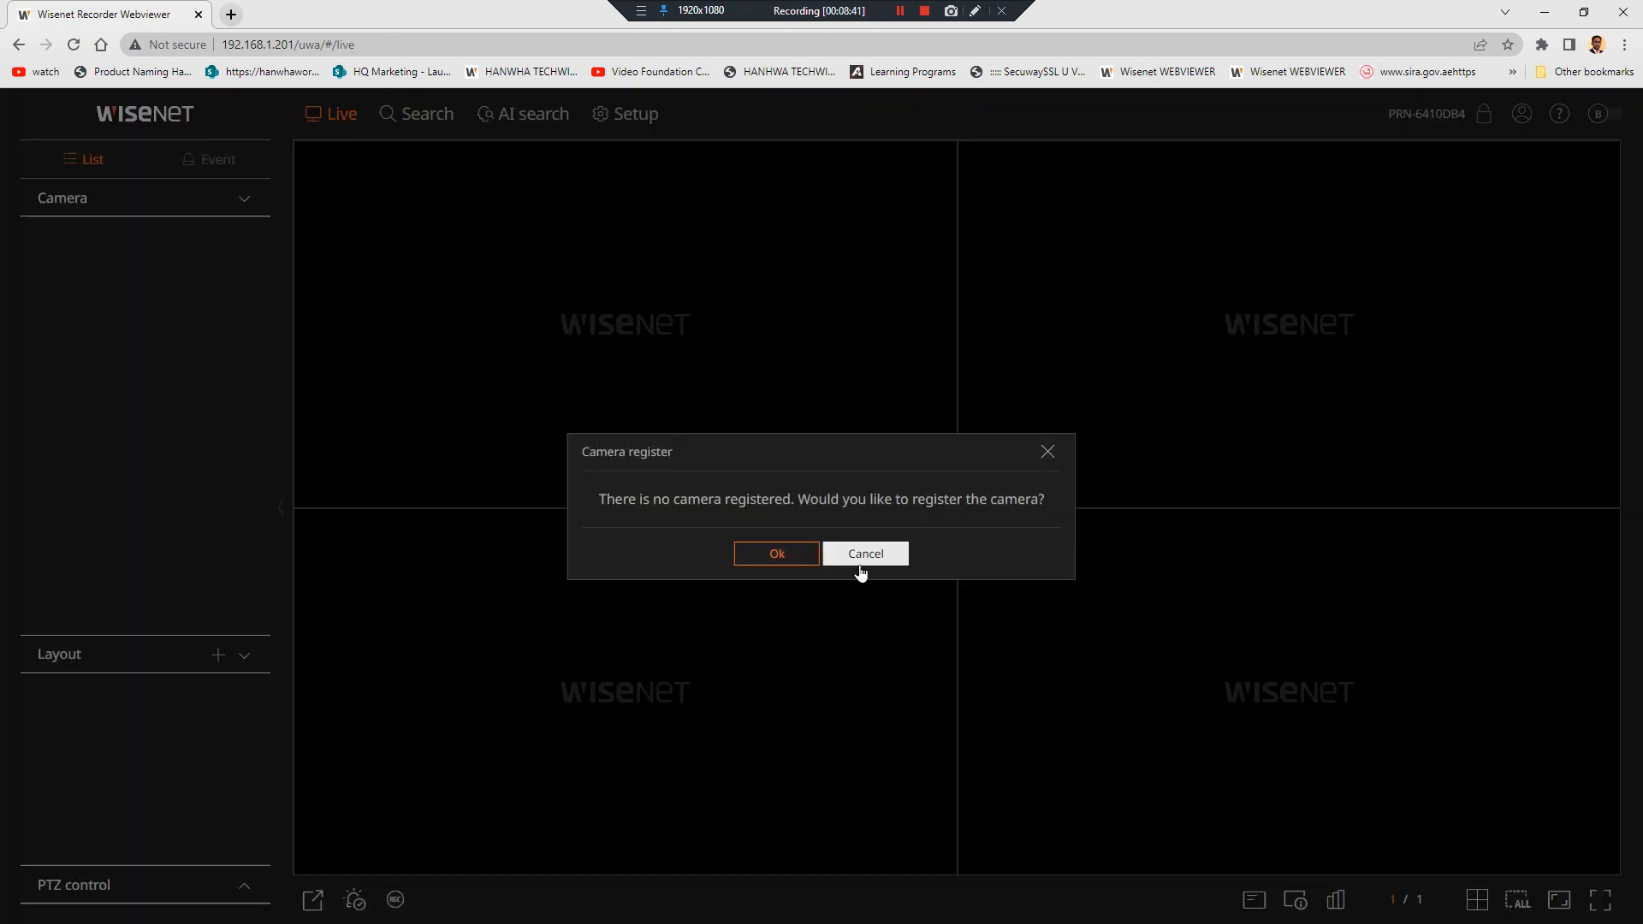
pyautogui.click(860, 568)
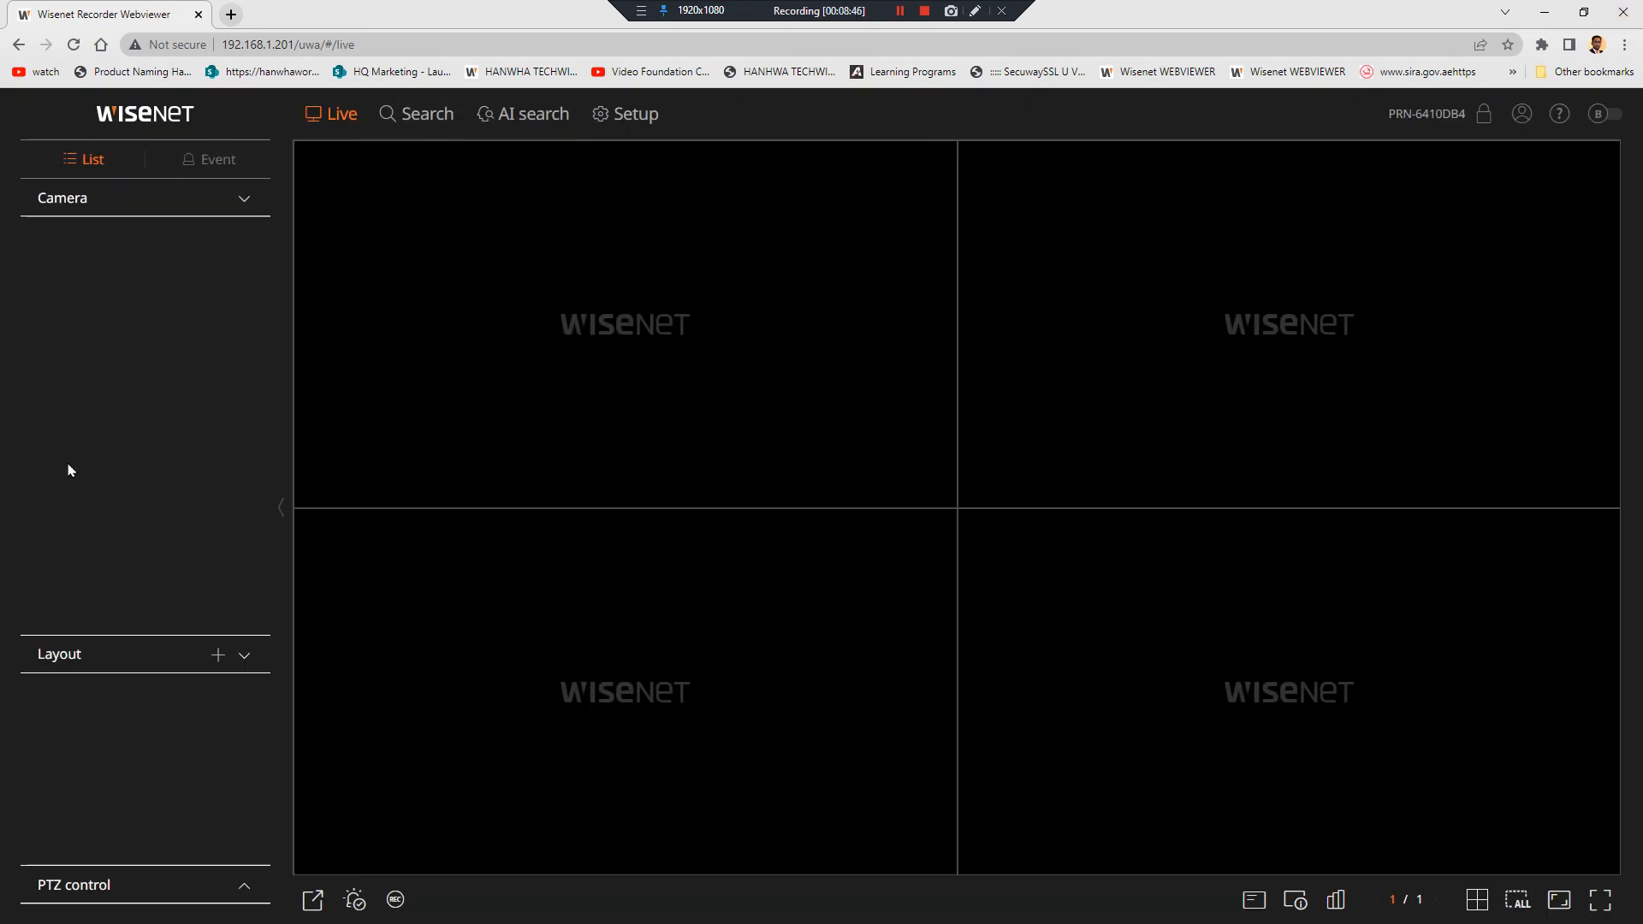
# In Setup, auto-detect cameras, select all found, then cancel without registering any
pyautogui.click(630, 119)
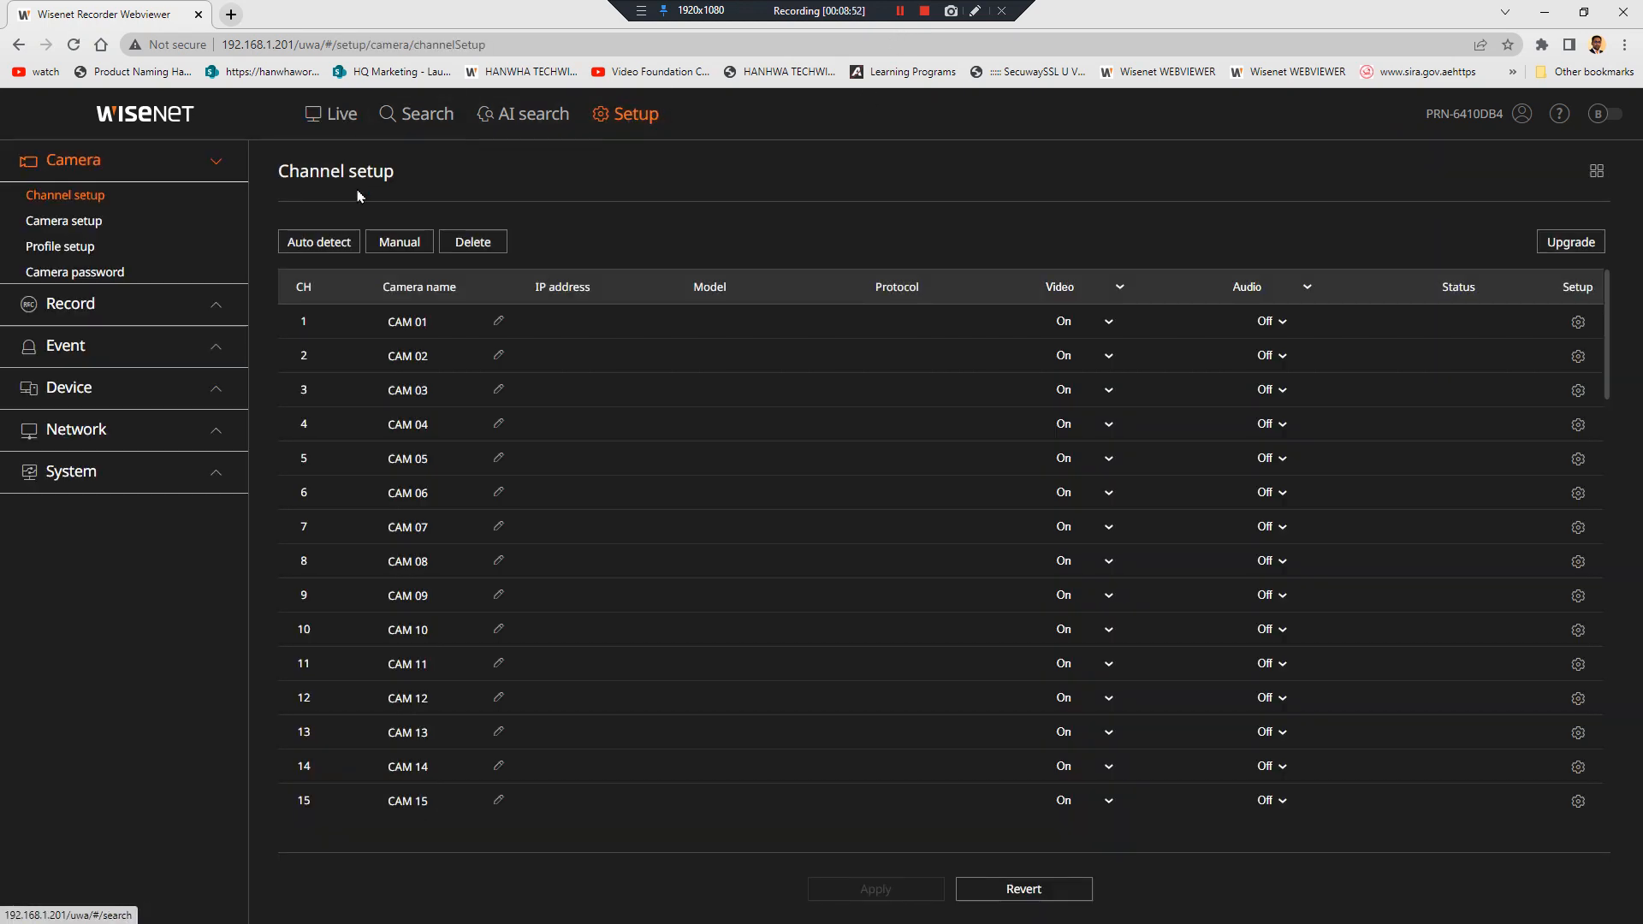
pyautogui.click(324, 240)
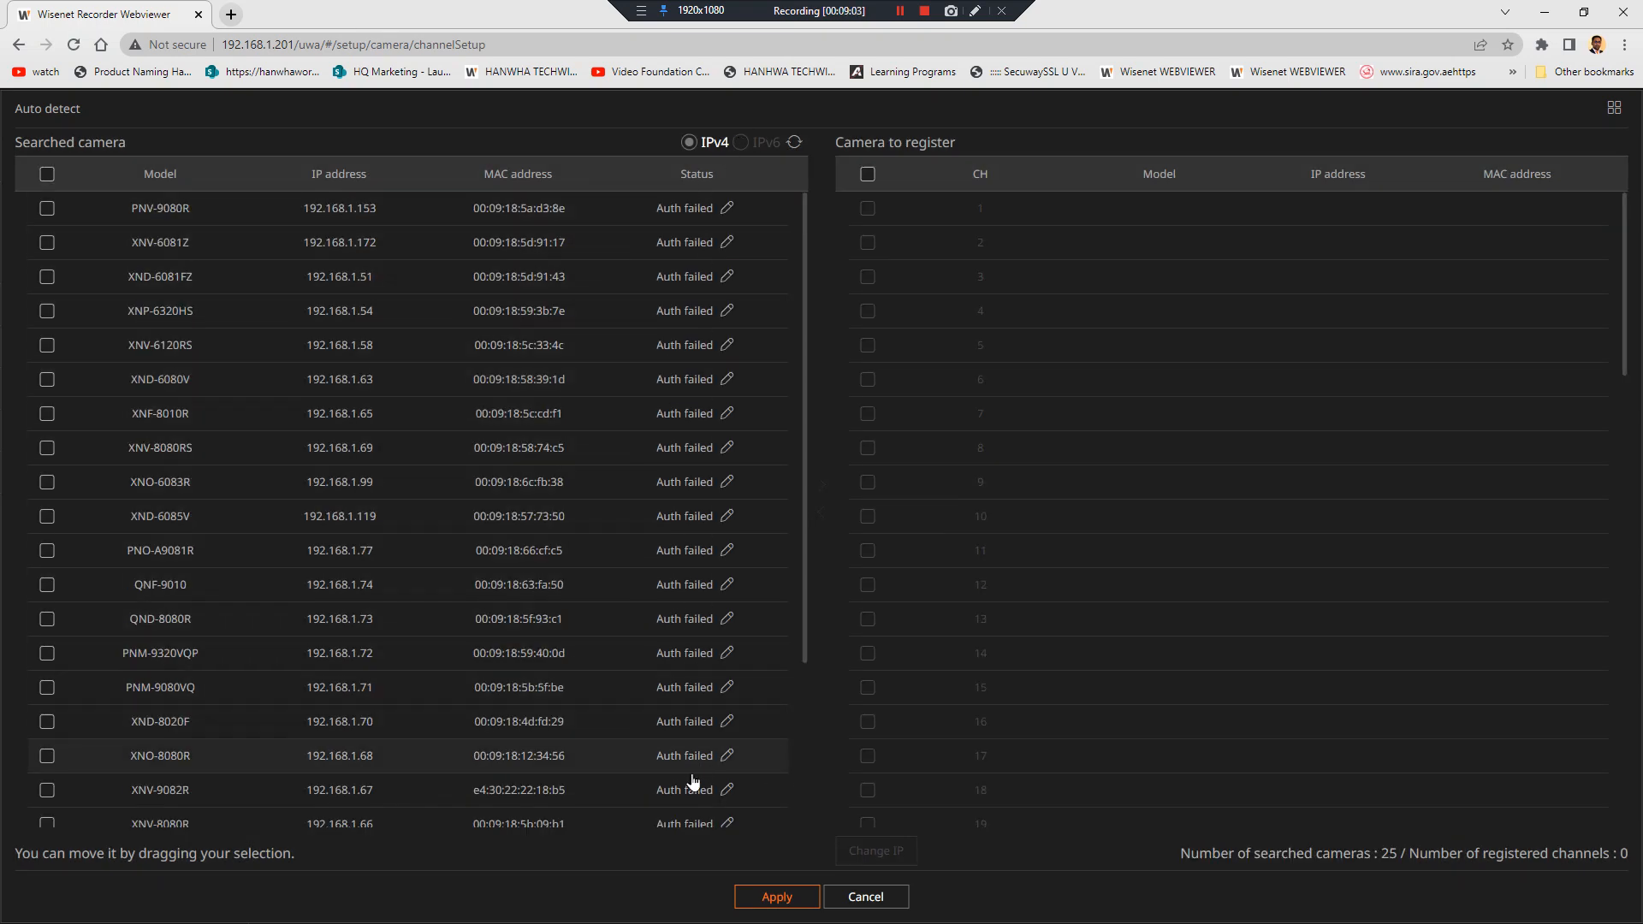
pyautogui.moveTo(697, 680)
pyautogui.click(47, 174)
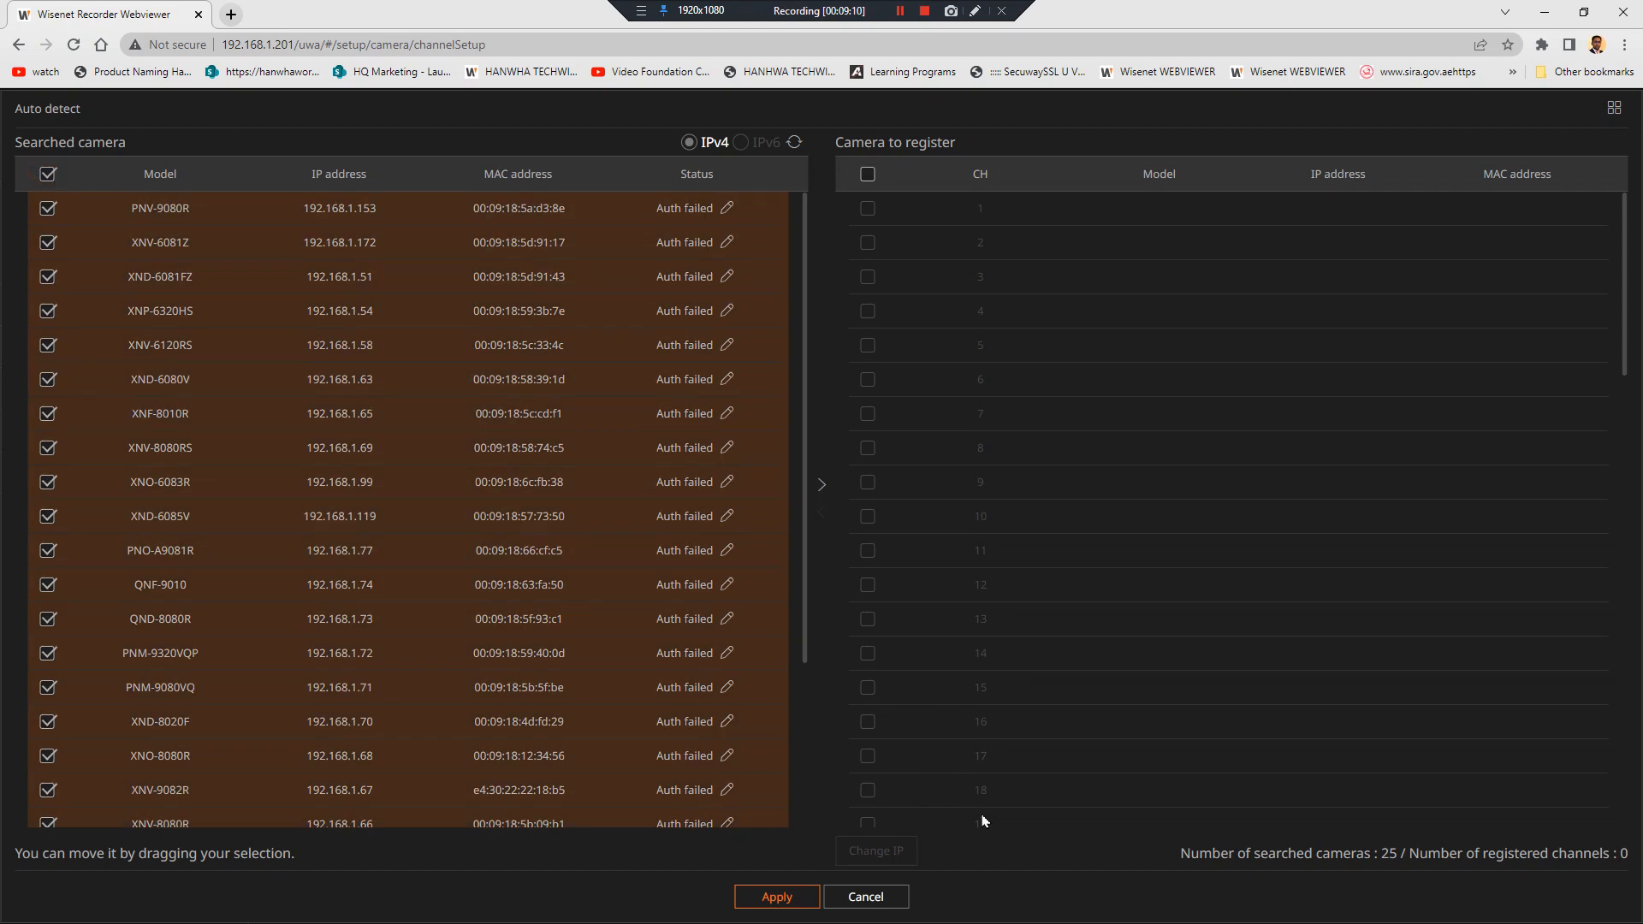
pyautogui.click(899, 898)
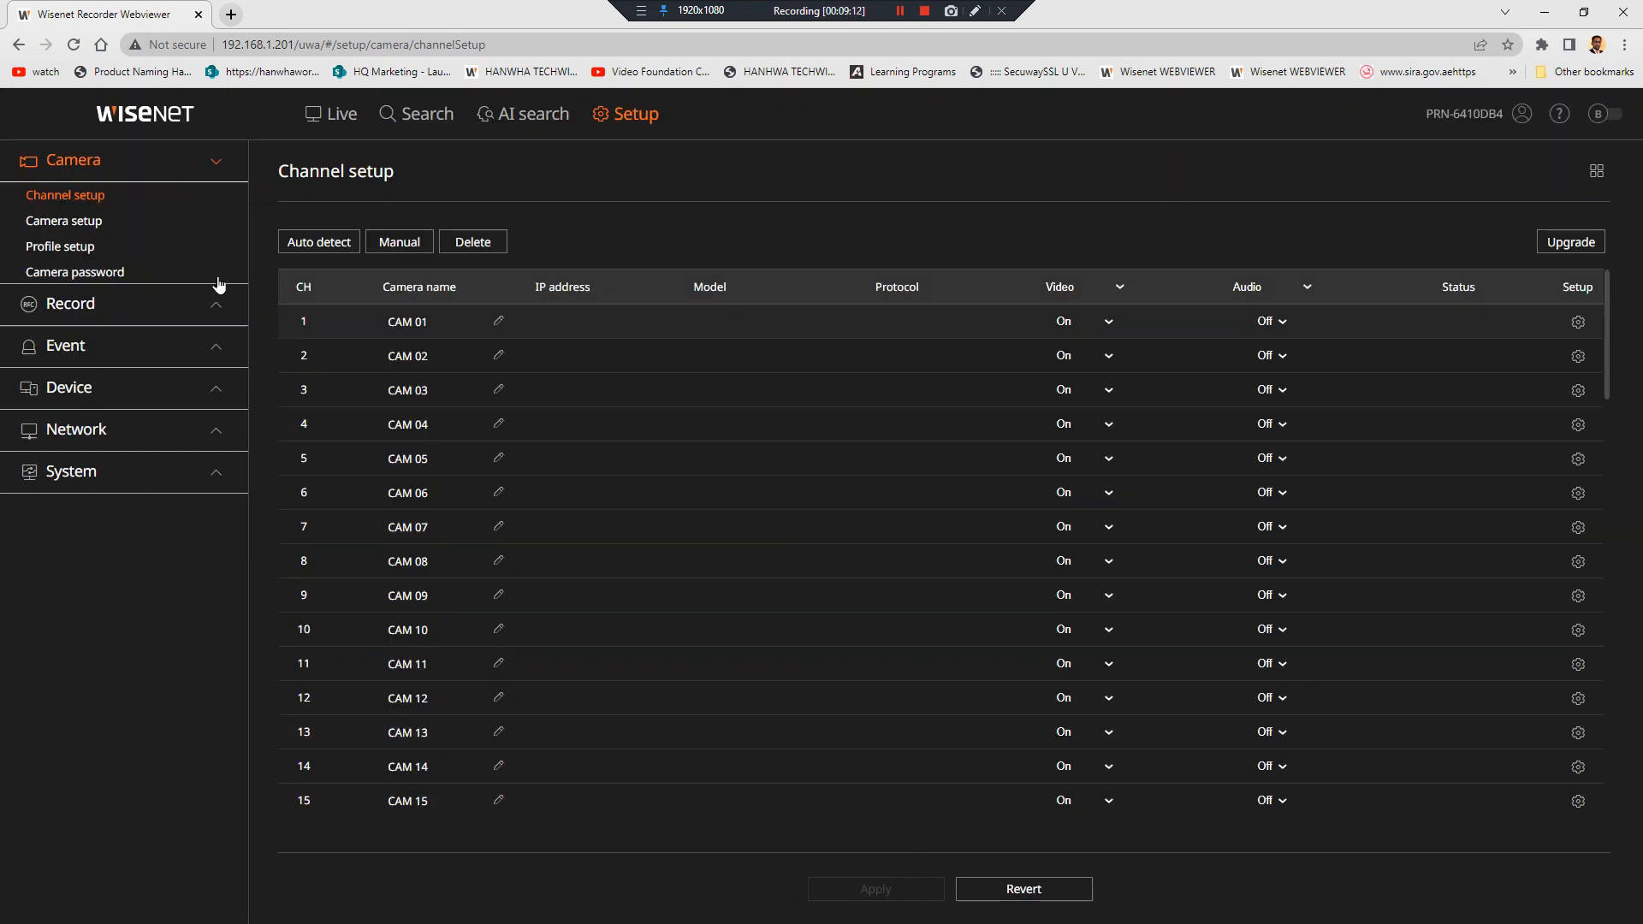
# Open Camera password settings, delete the old stored login, and enable entering a camera ID and password
pyautogui.click(631, 117)
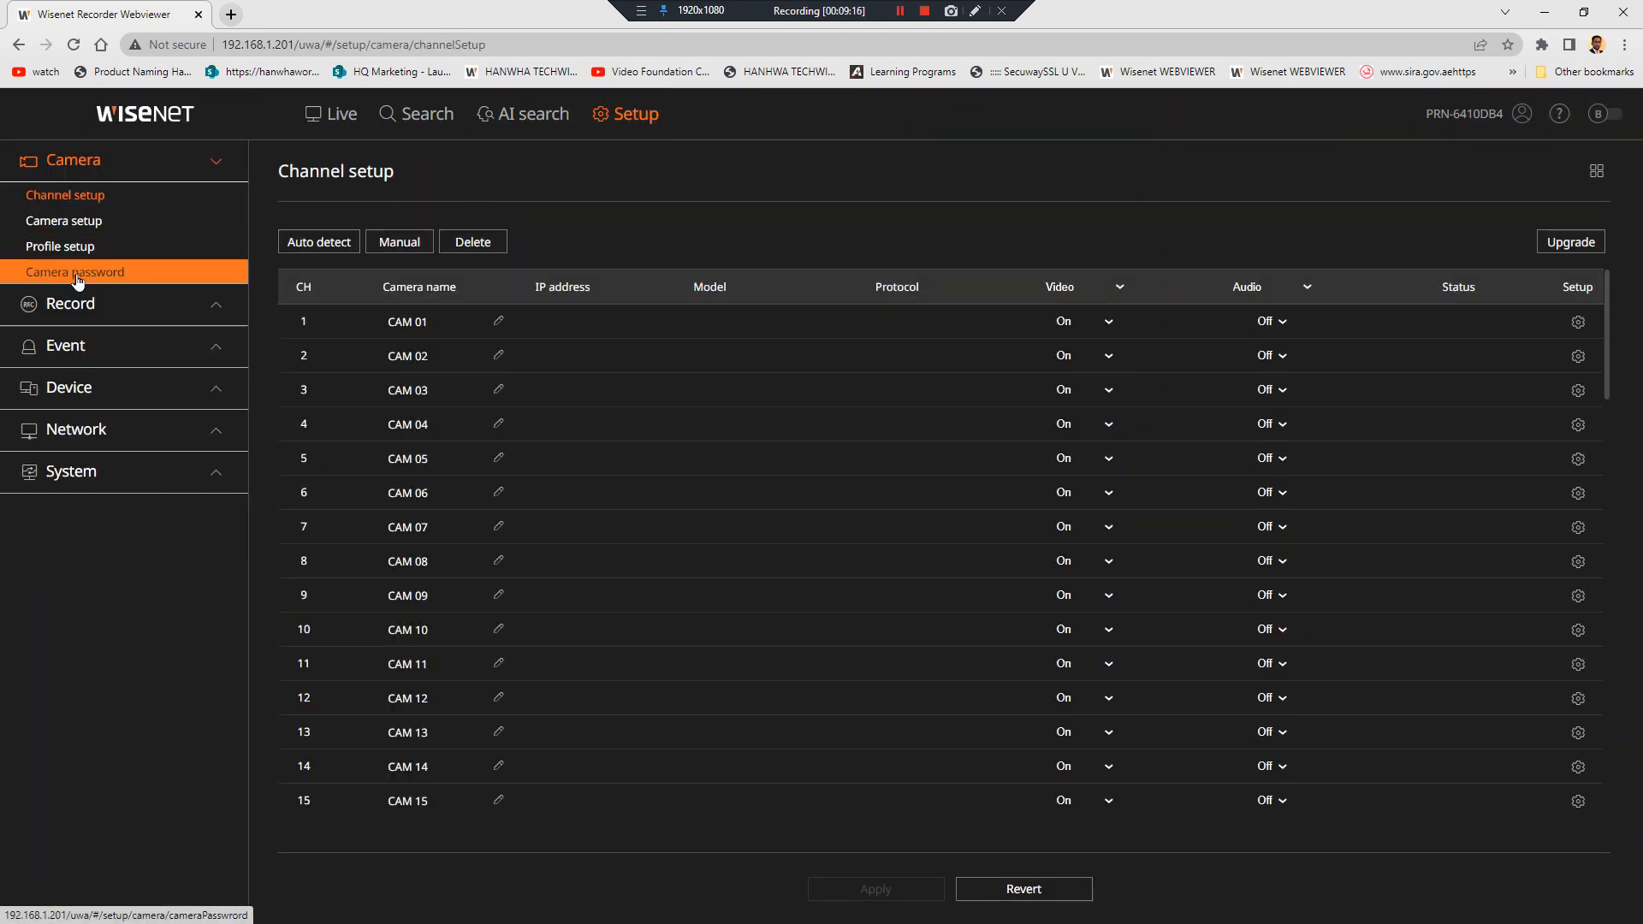
pyautogui.click(77, 276)
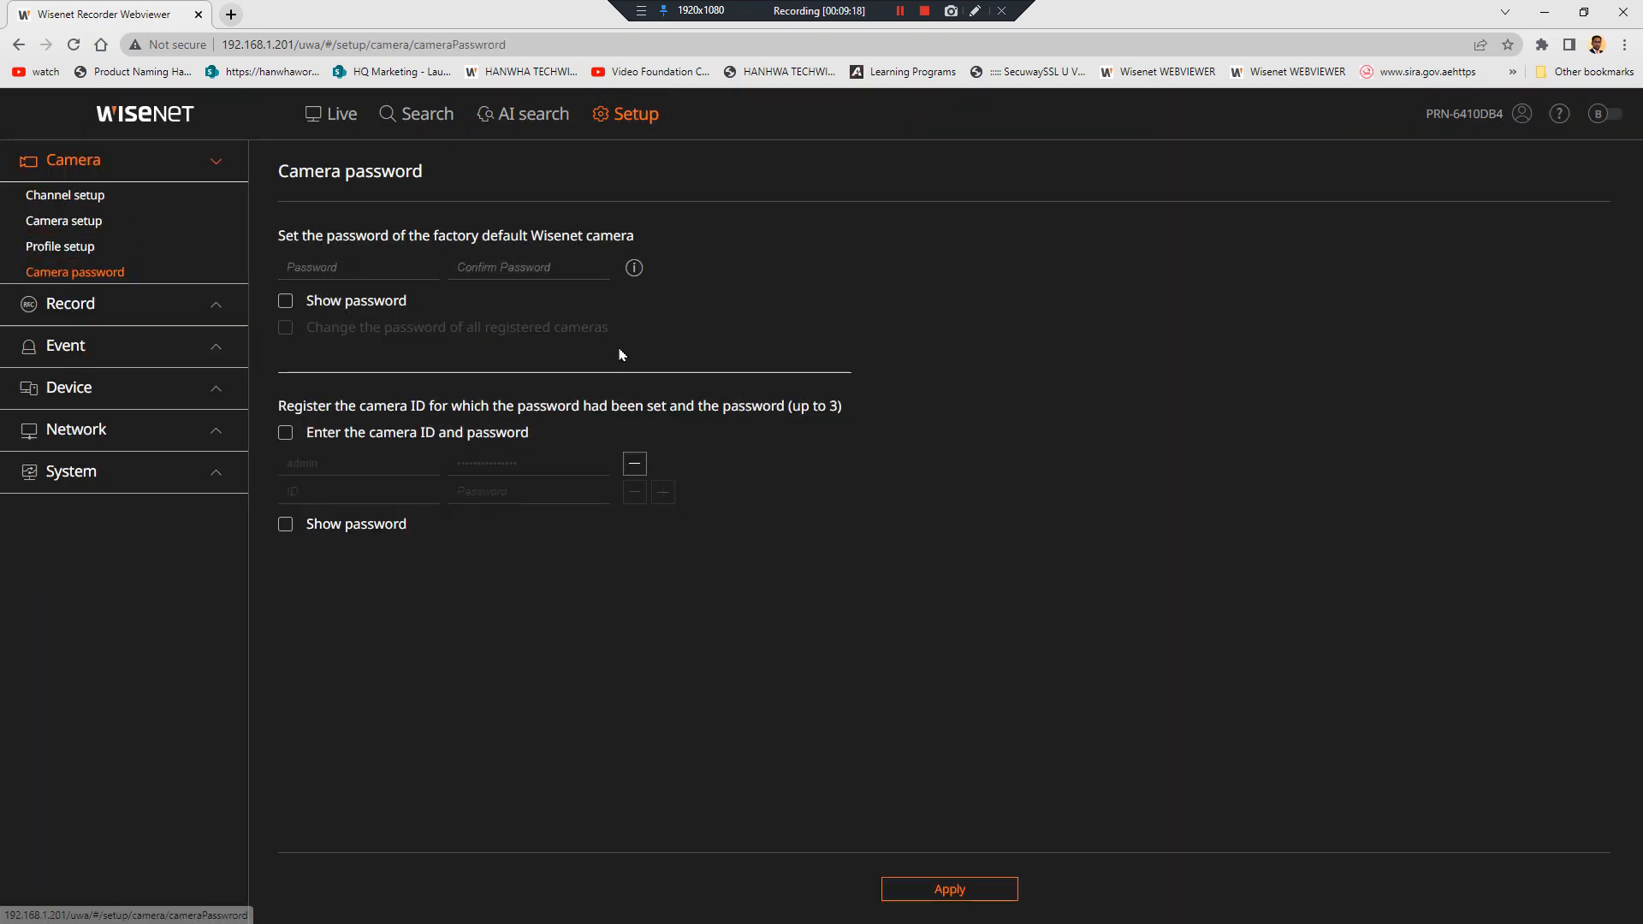
pyautogui.click(635, 463)
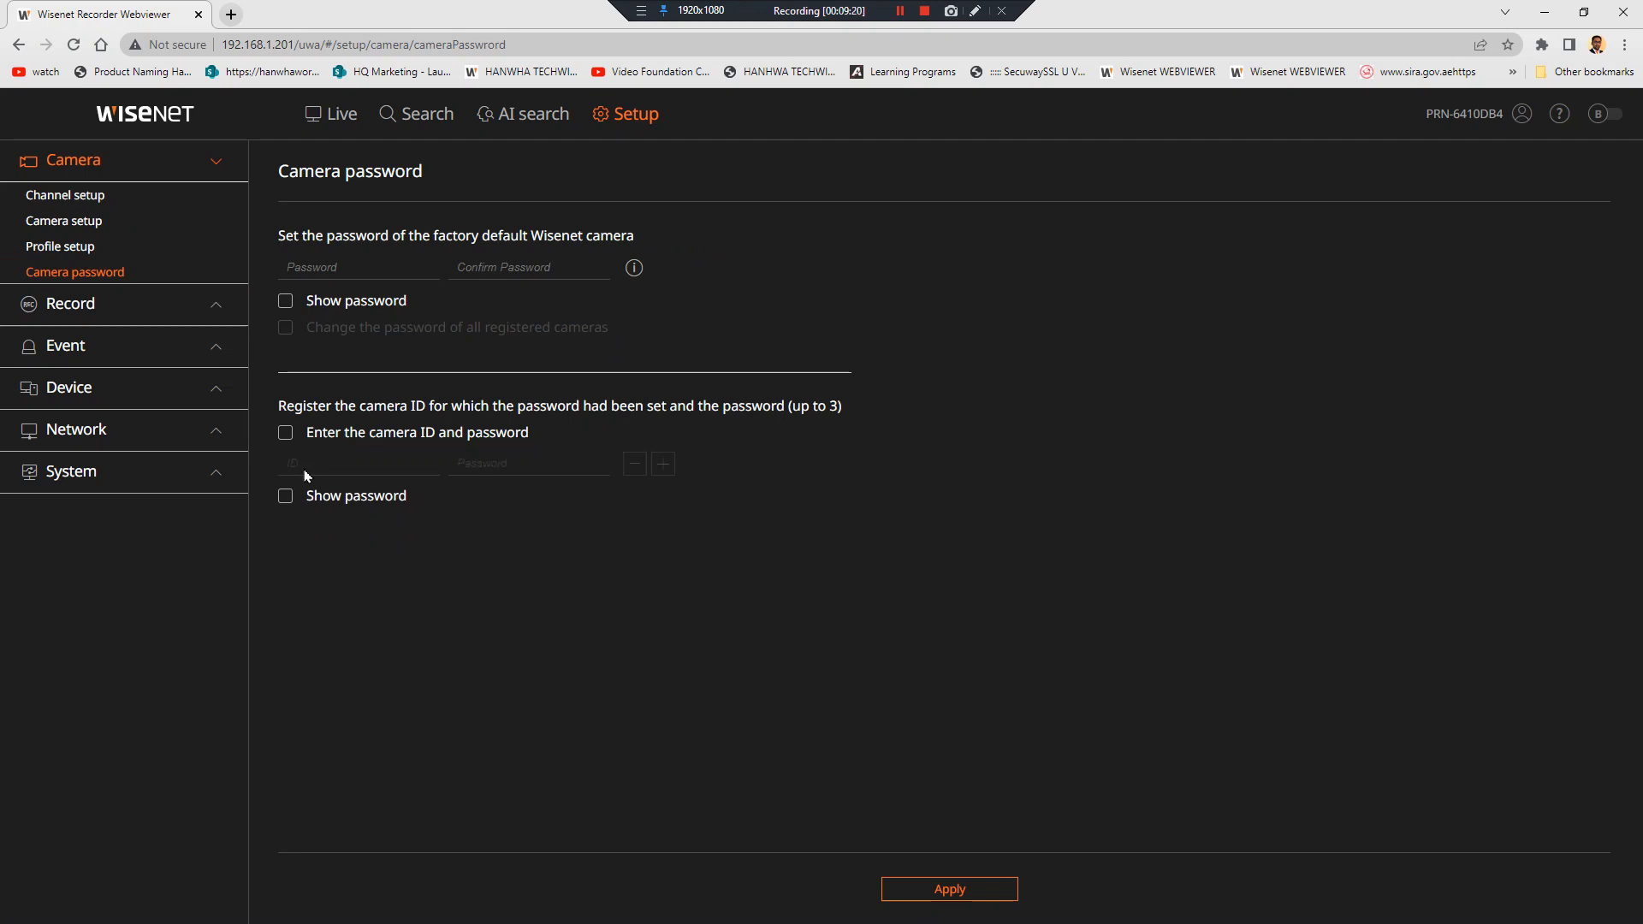
pyautogui.click(285, 433)
pyautogui.click(313, 462)
# Add the camera login ID and password, apply it, and return to Channel setup
pyautogui.write('admin')
pyautogui.press('Tab')
pyautogui.write('••')
pyautogui.click(663, 464)
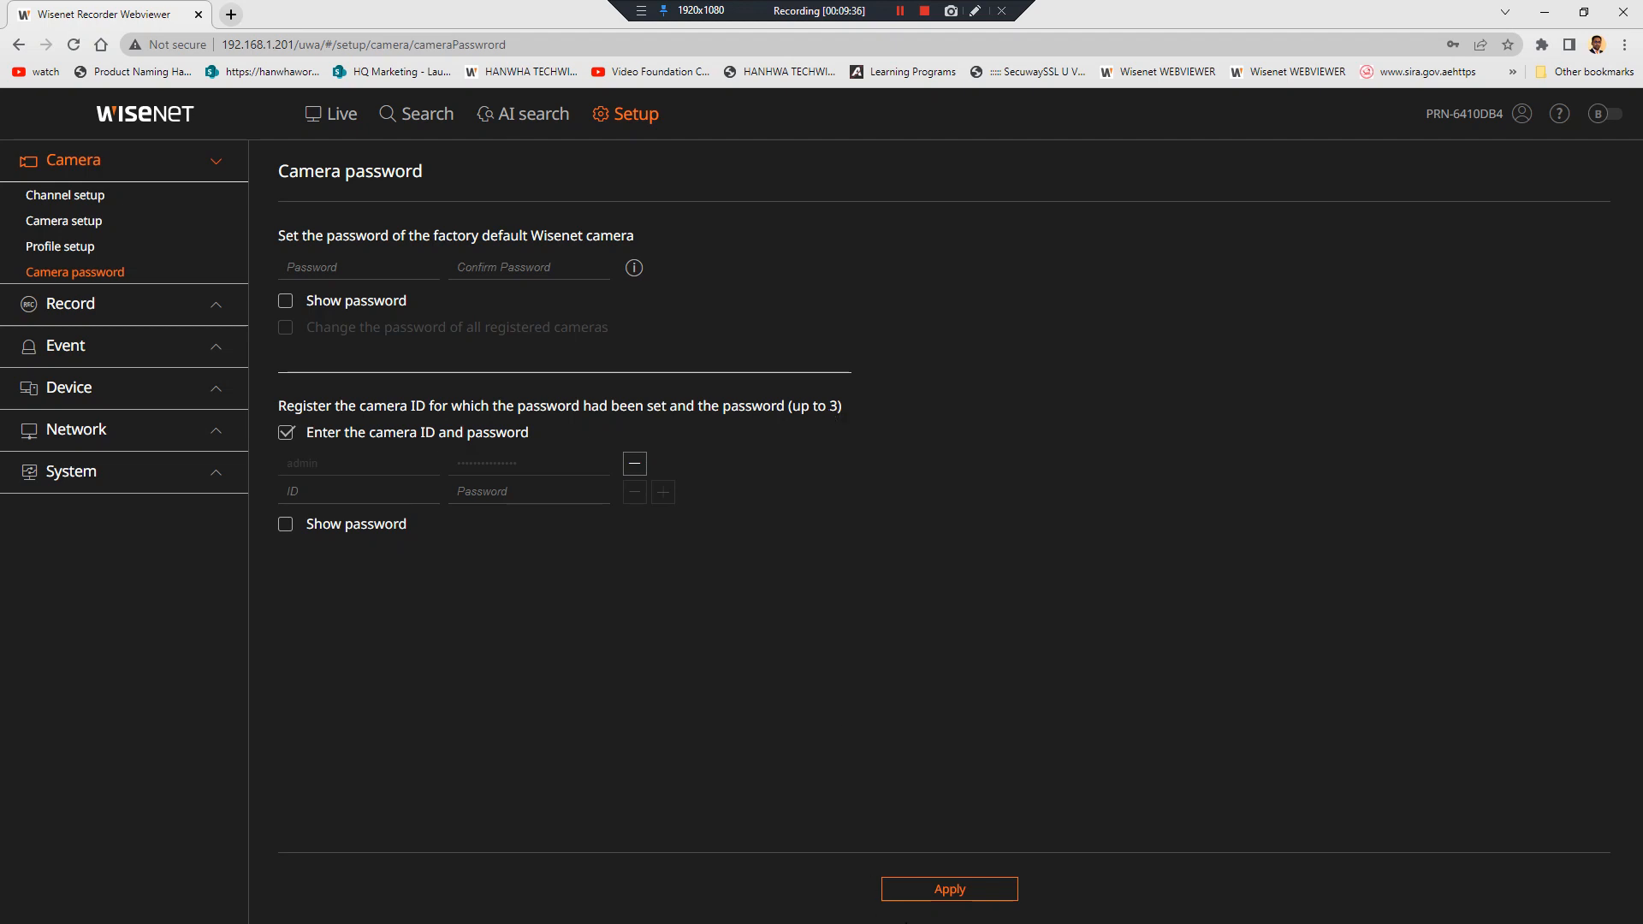
pyautogui.click(931, 888)
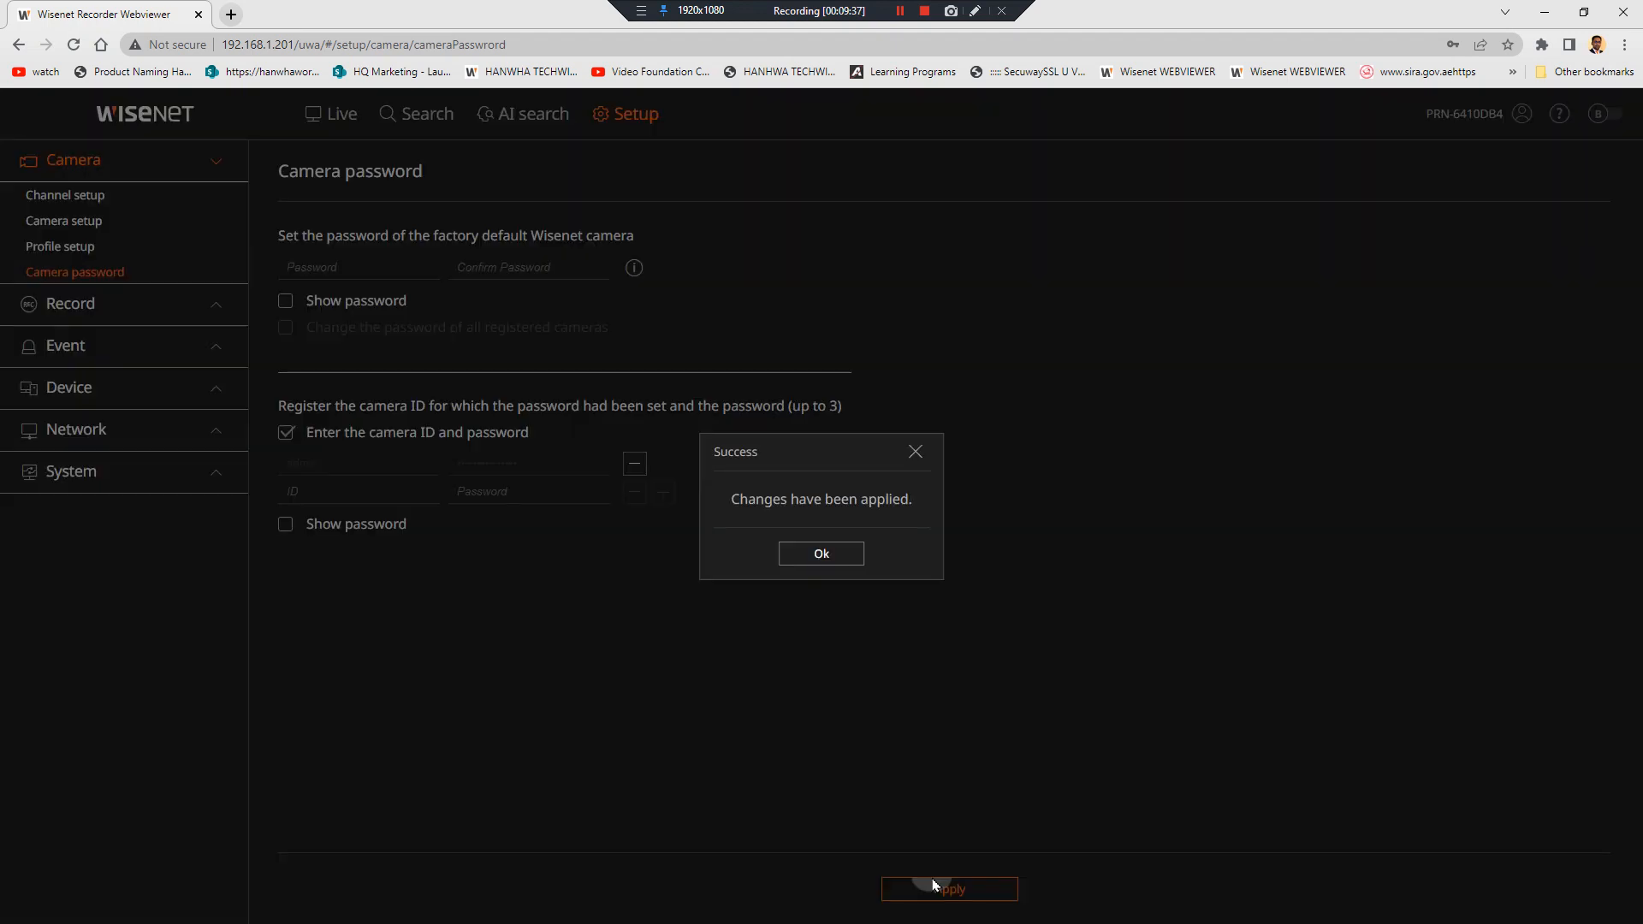
pyautogui.click(844, 561)
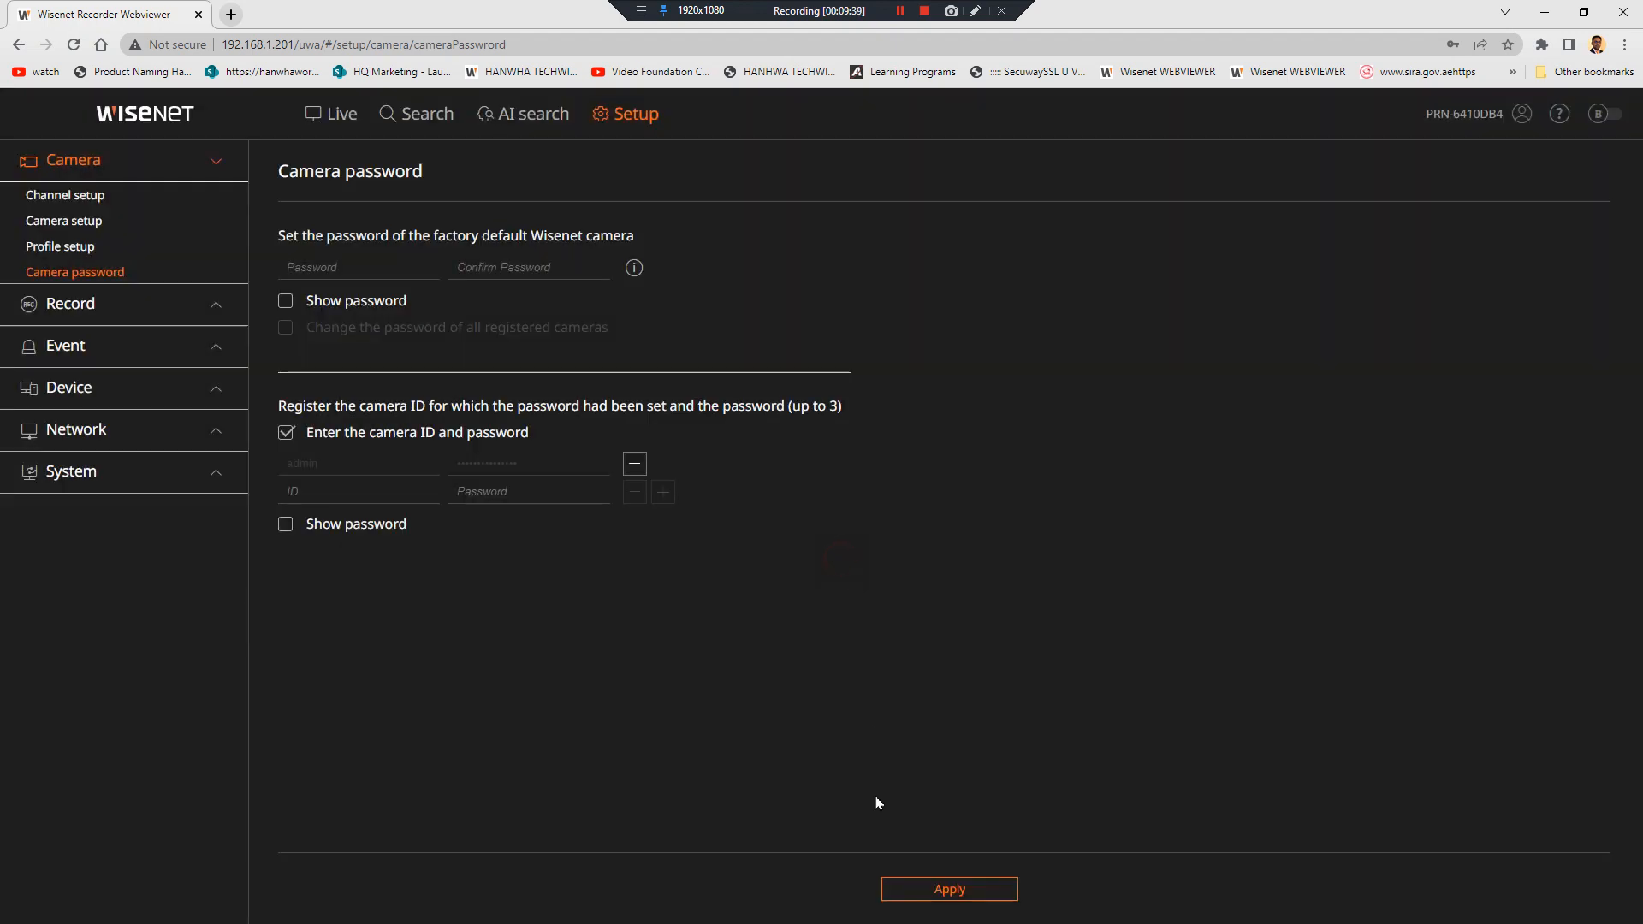
pyautogui.click(124, 200)
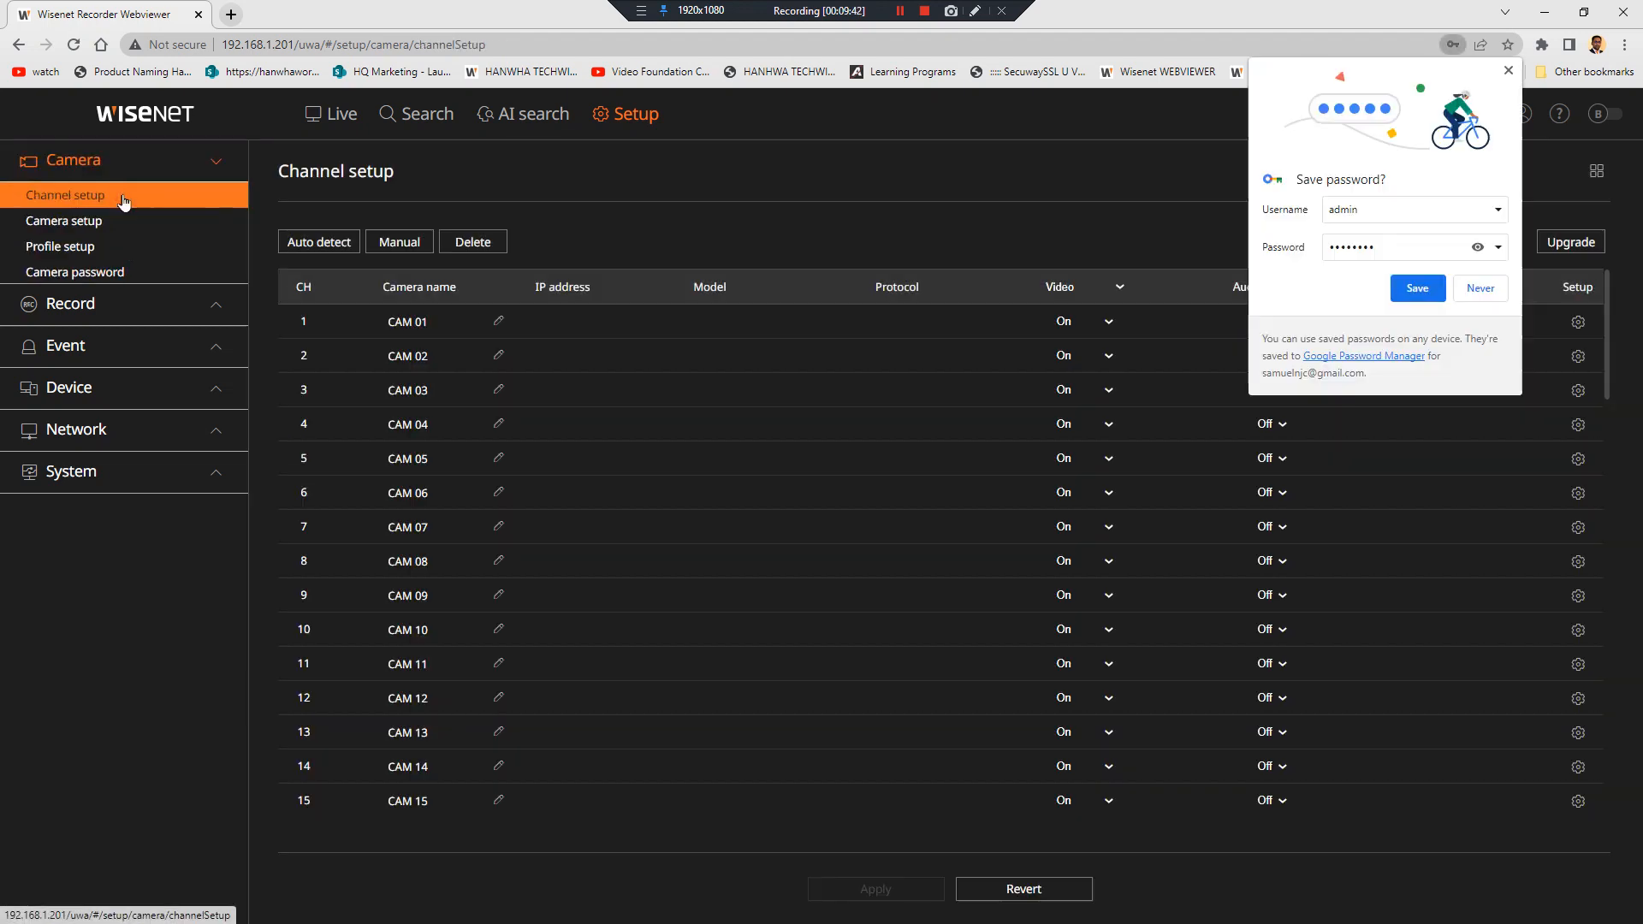
# Auto-detect and register XND-8020F, XNO-8080R, TNV-7010RC, XND-6080V and XNP-6320HS to channels 1–5
pyautogui.click(1509, 71)
pyautogui.click(329, 245)
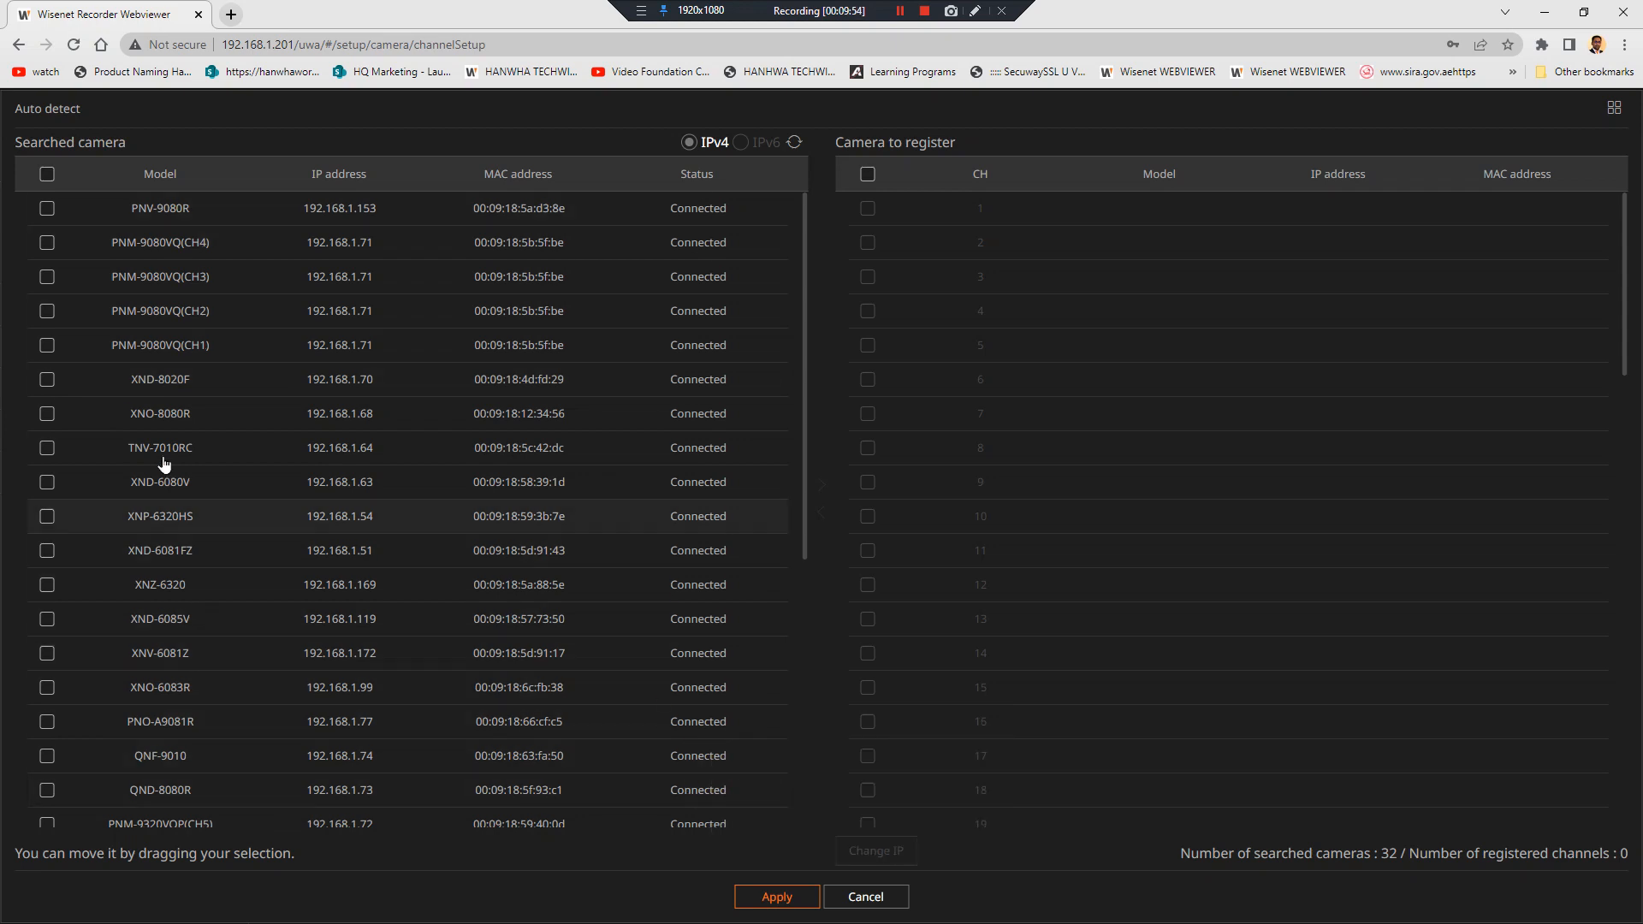
pyautogui.click(47, 382)
pyautogui.click(50, 419)
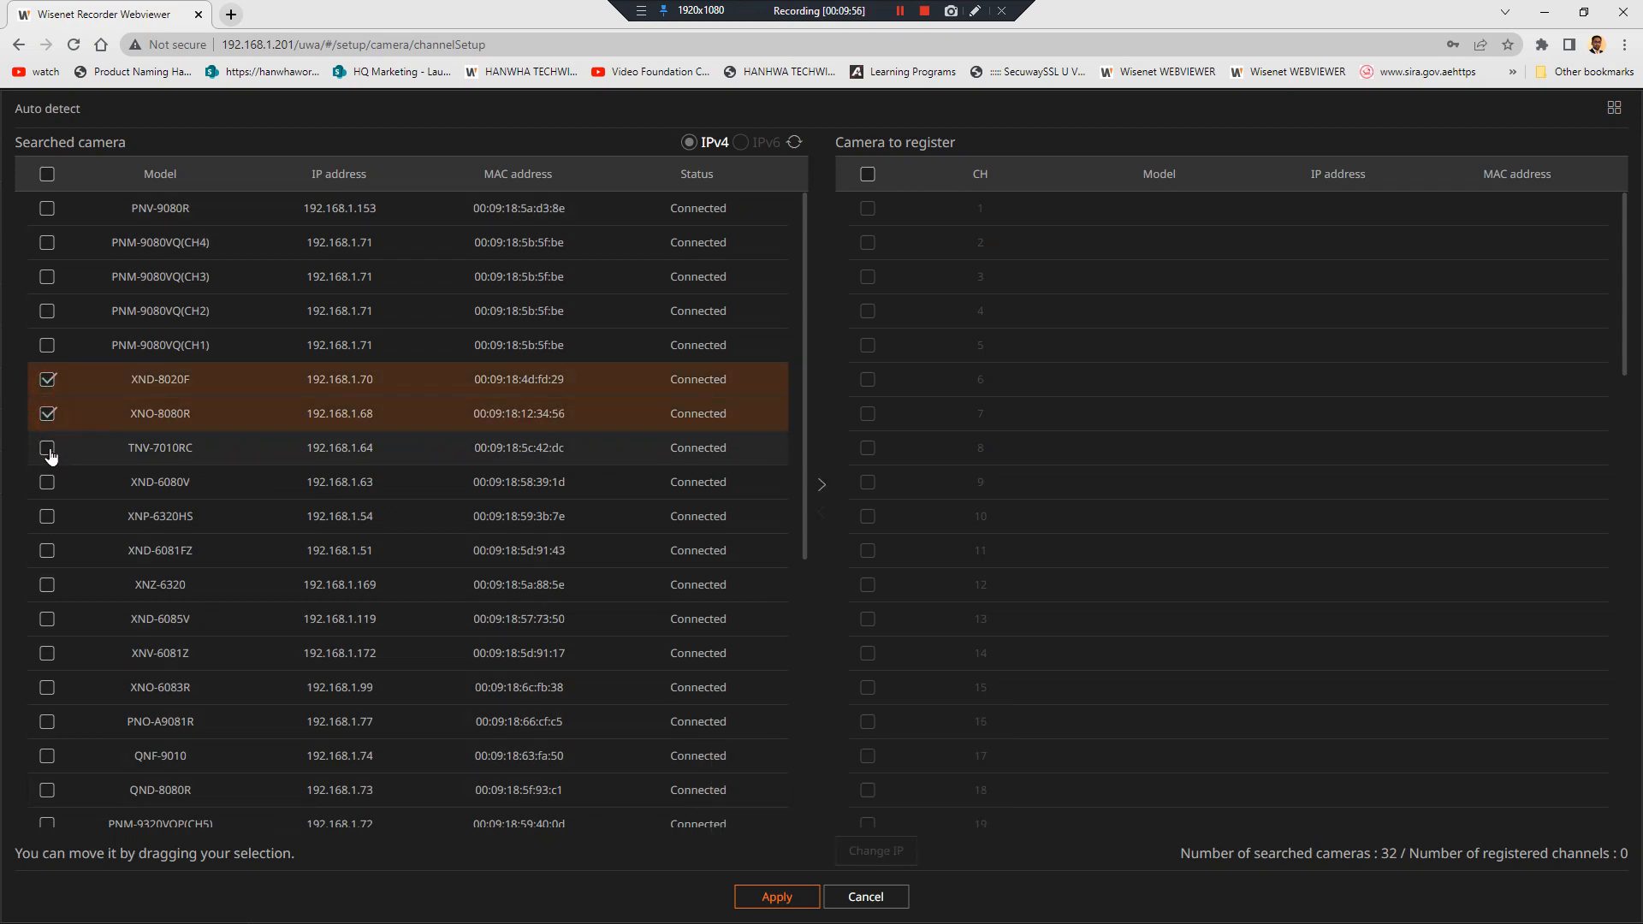
pyautogui.click(47, 447)
pyautogui.click(47, 482)
pyautogui.click(47, 516)
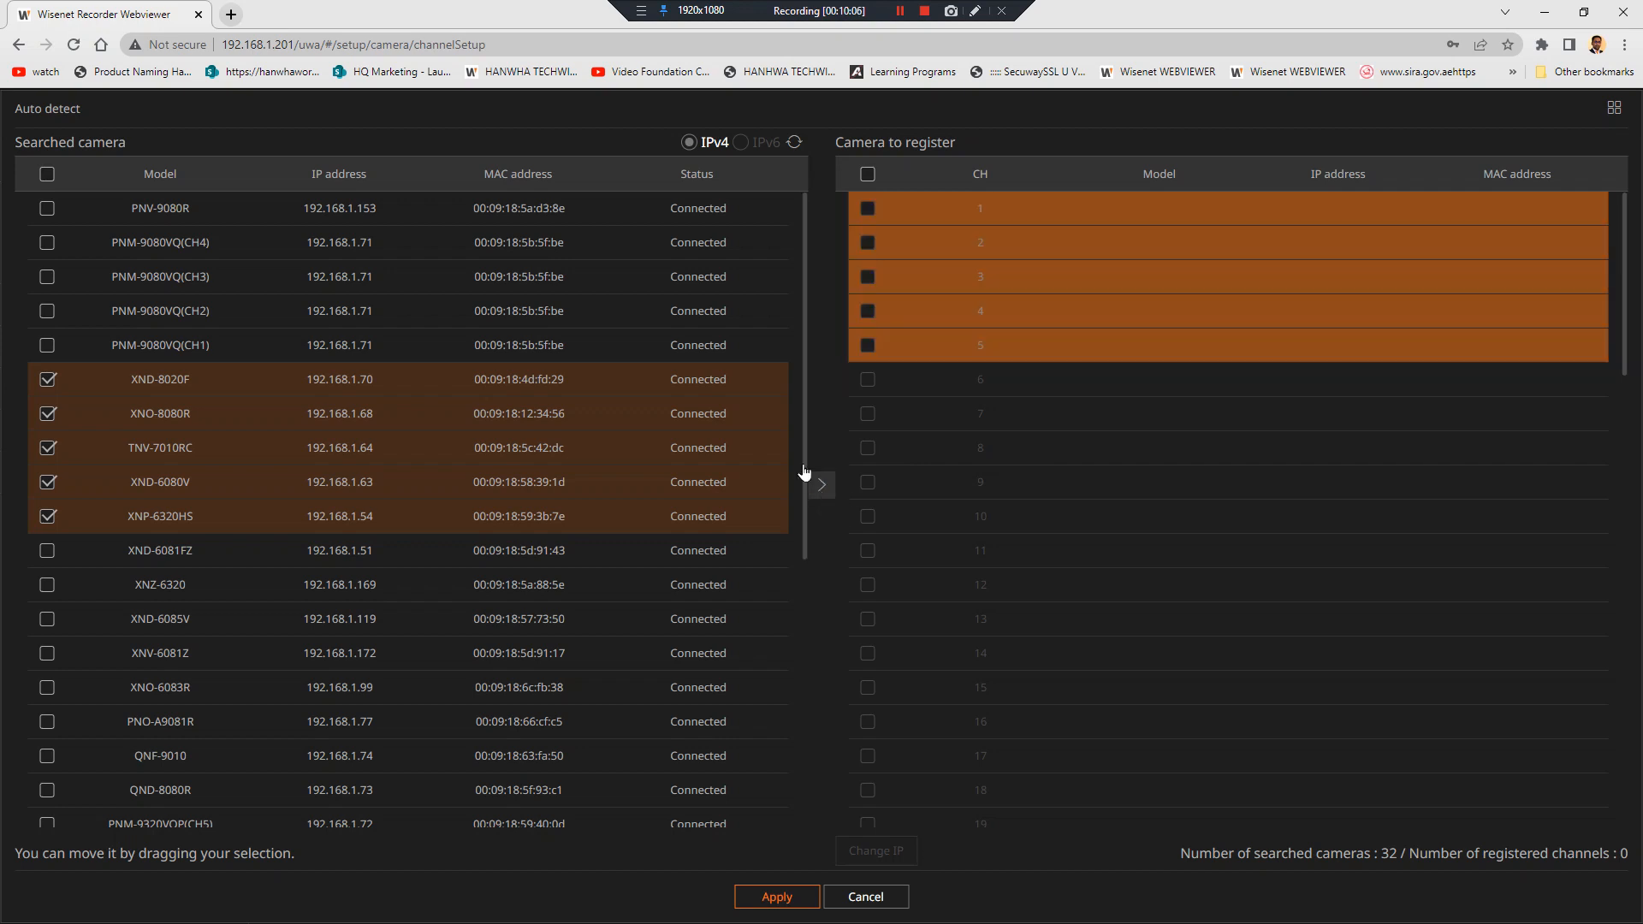
pyautogui.moveTo(620, 385); pyautogui.dragTo(961, 207)
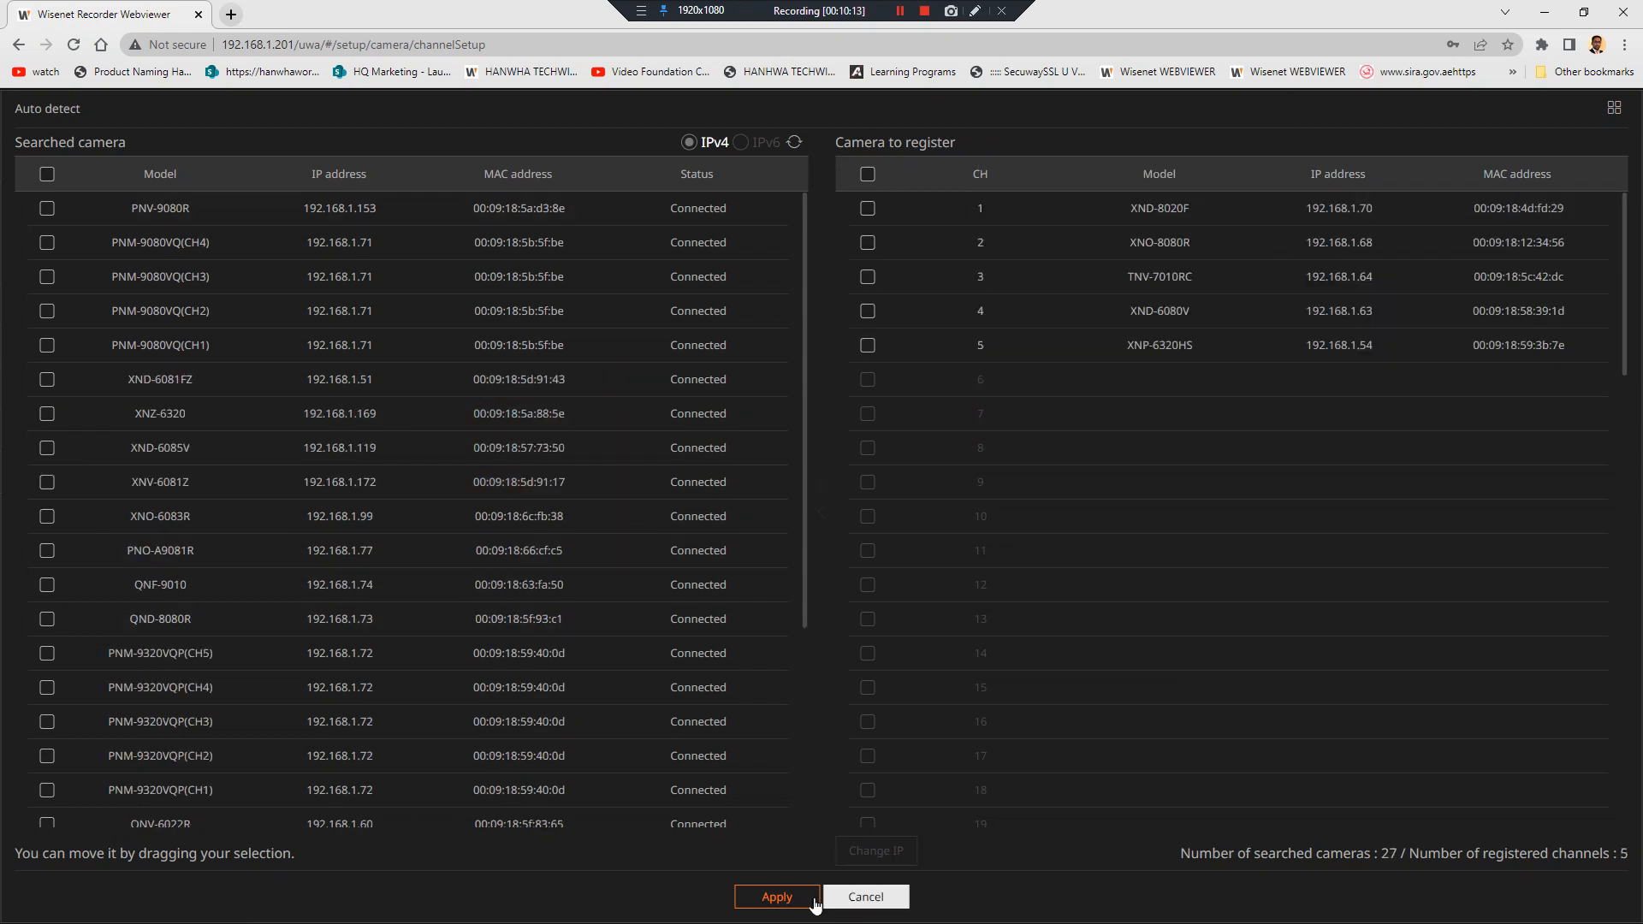
pyautogui.click(789, 899)
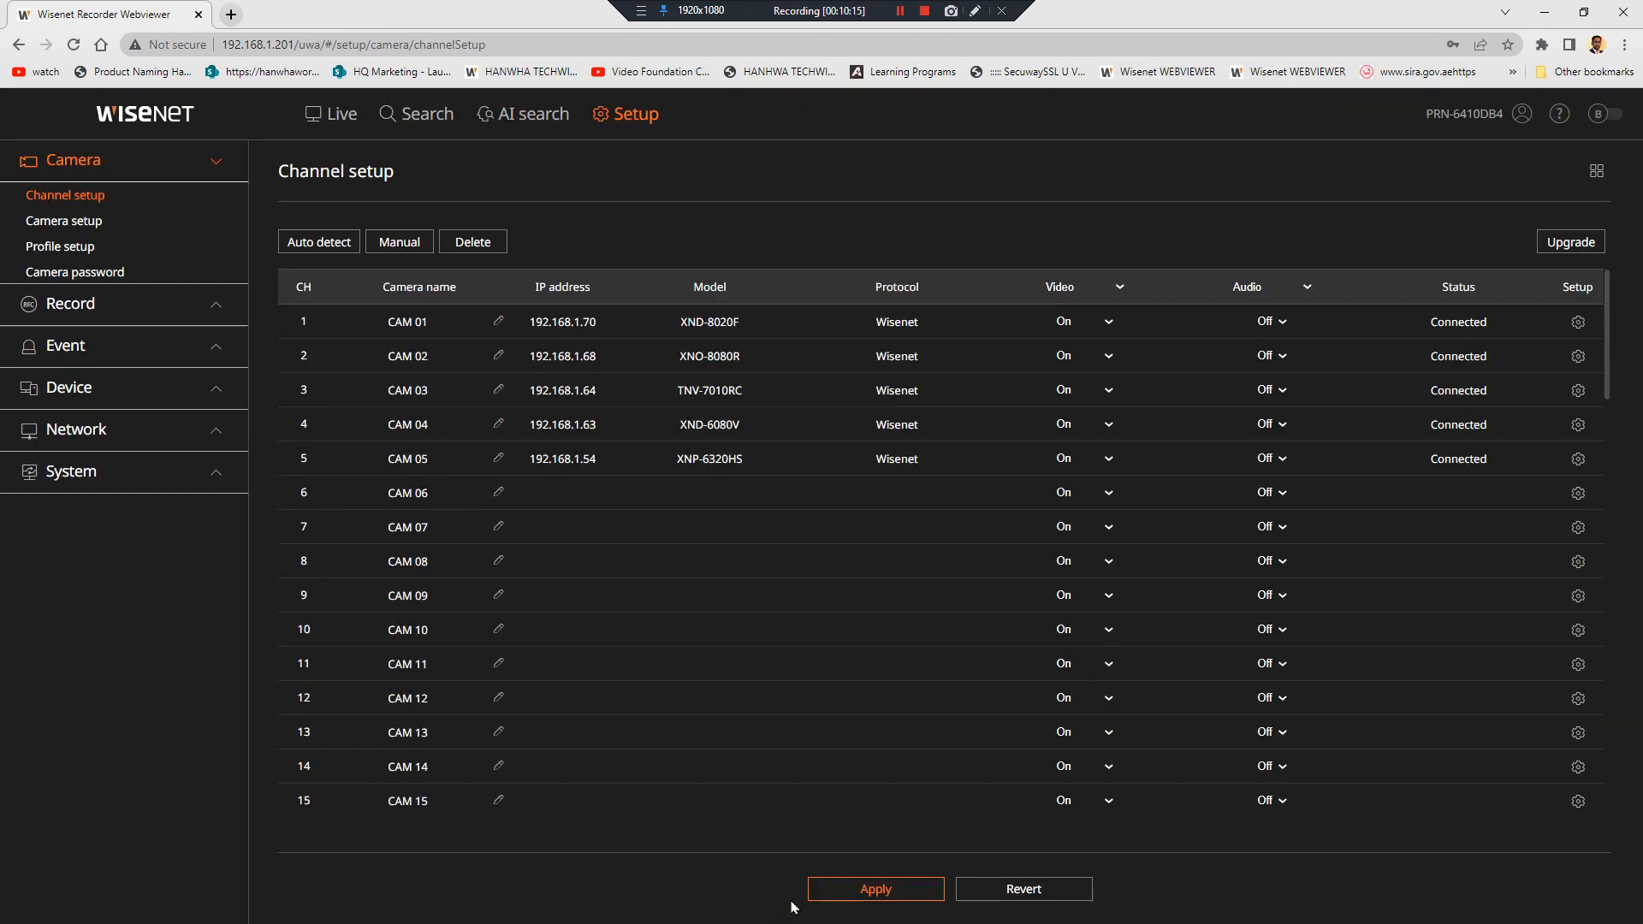
# Apply the five channels, then set Dual recording to Off and apply it (22.40 Mbps, 16 days)
pyautogui.click(877, 900)
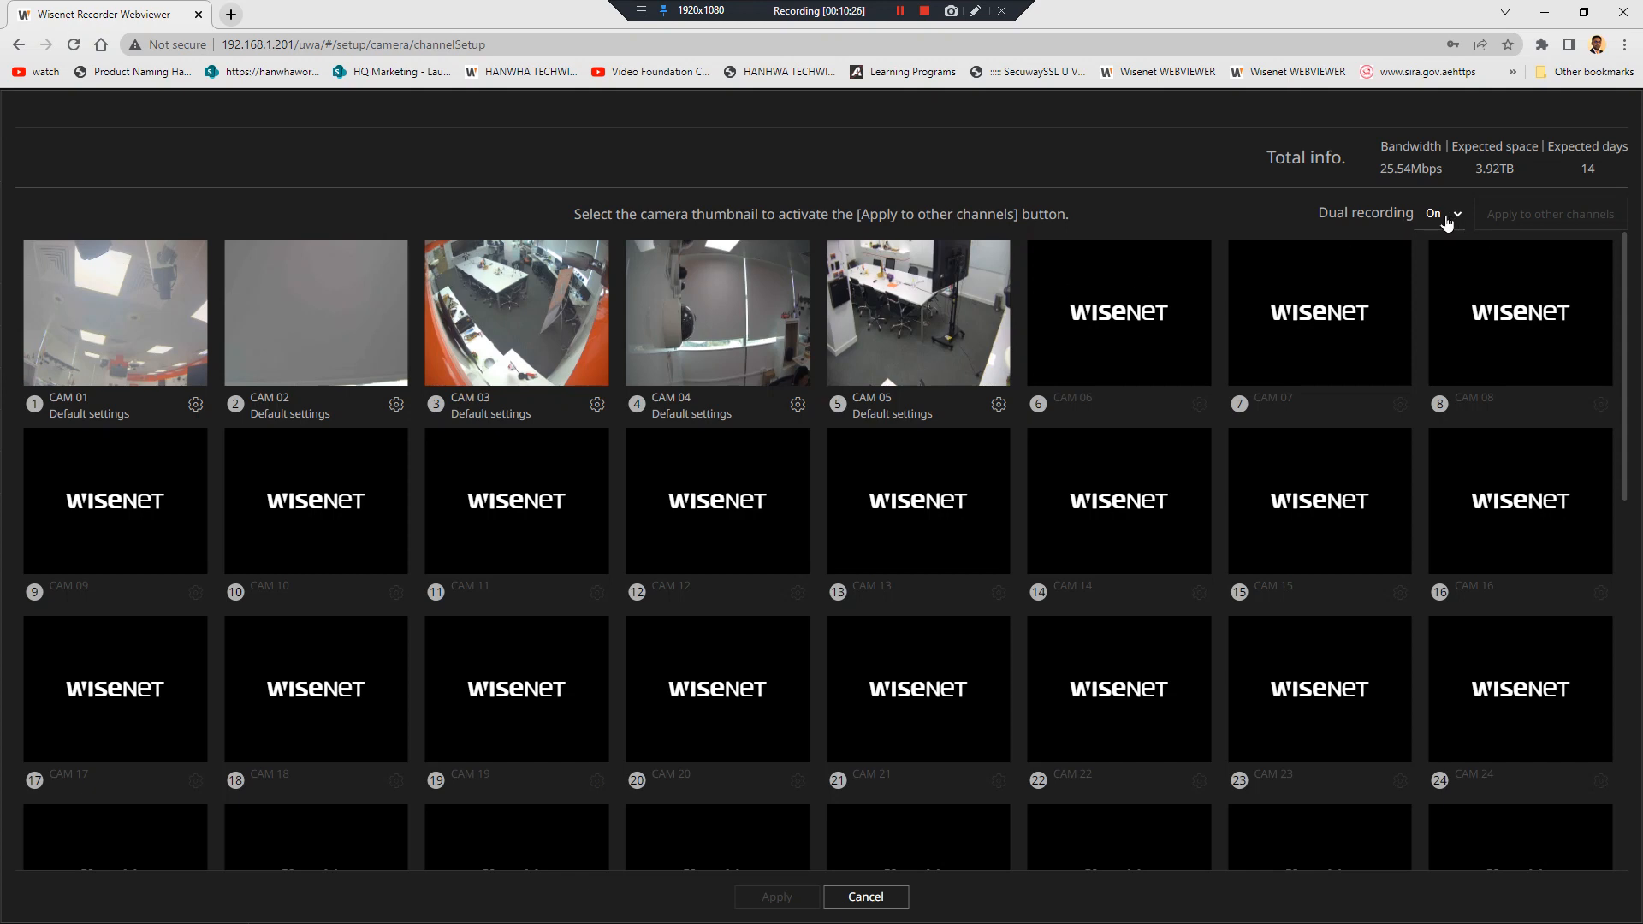
pyautogui.click(1451, 224)
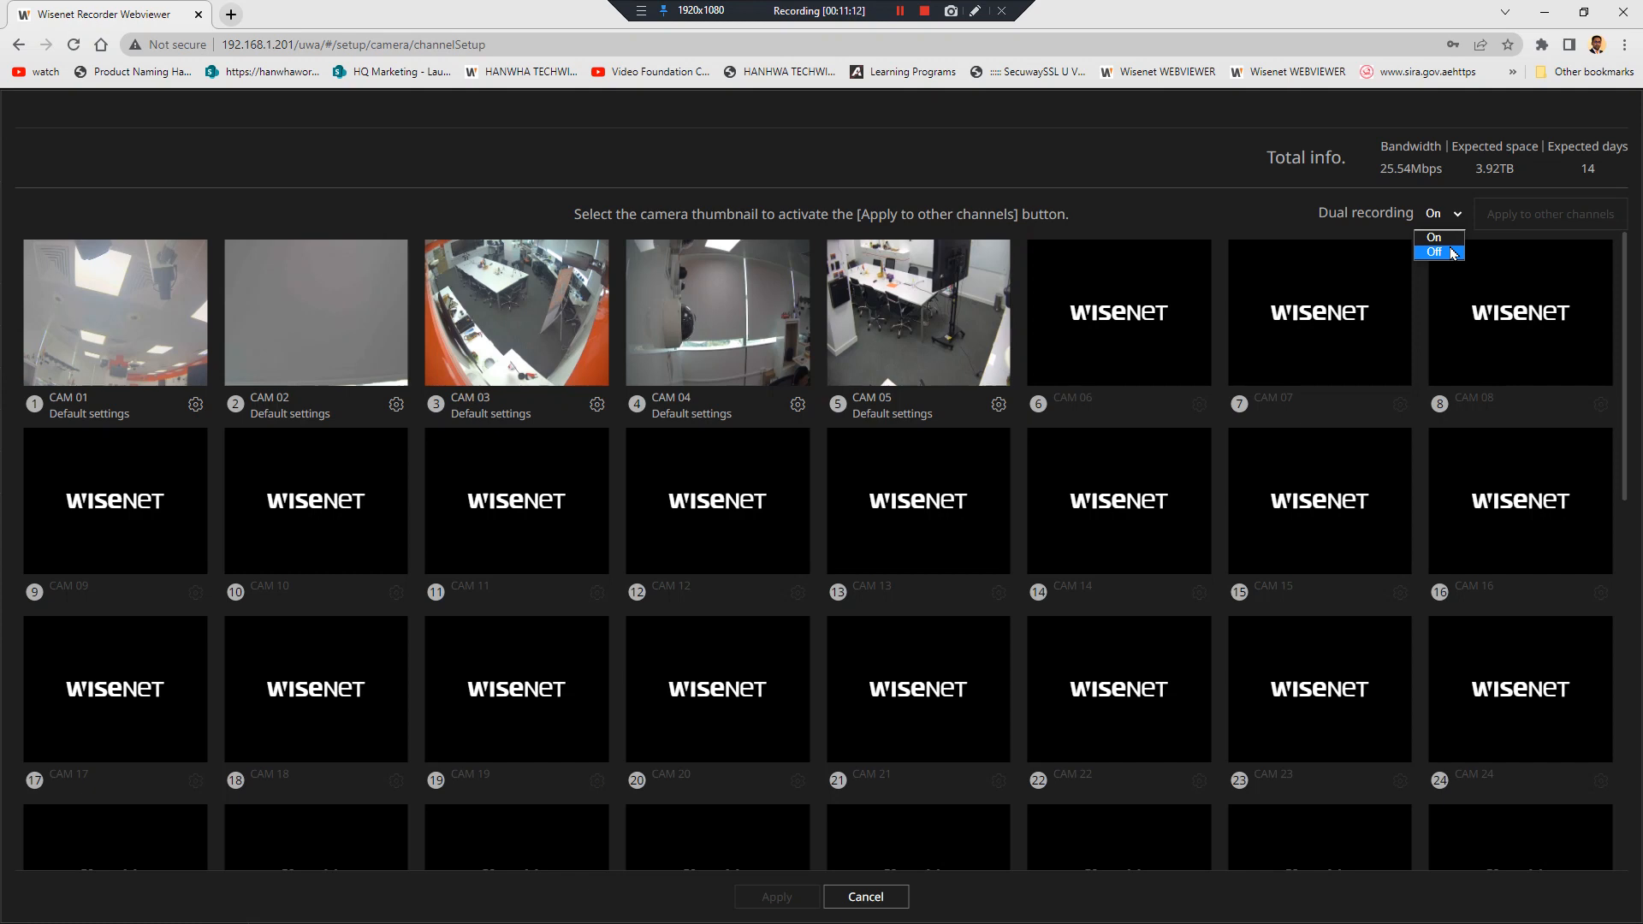
pyautogui.click(1453, 253)
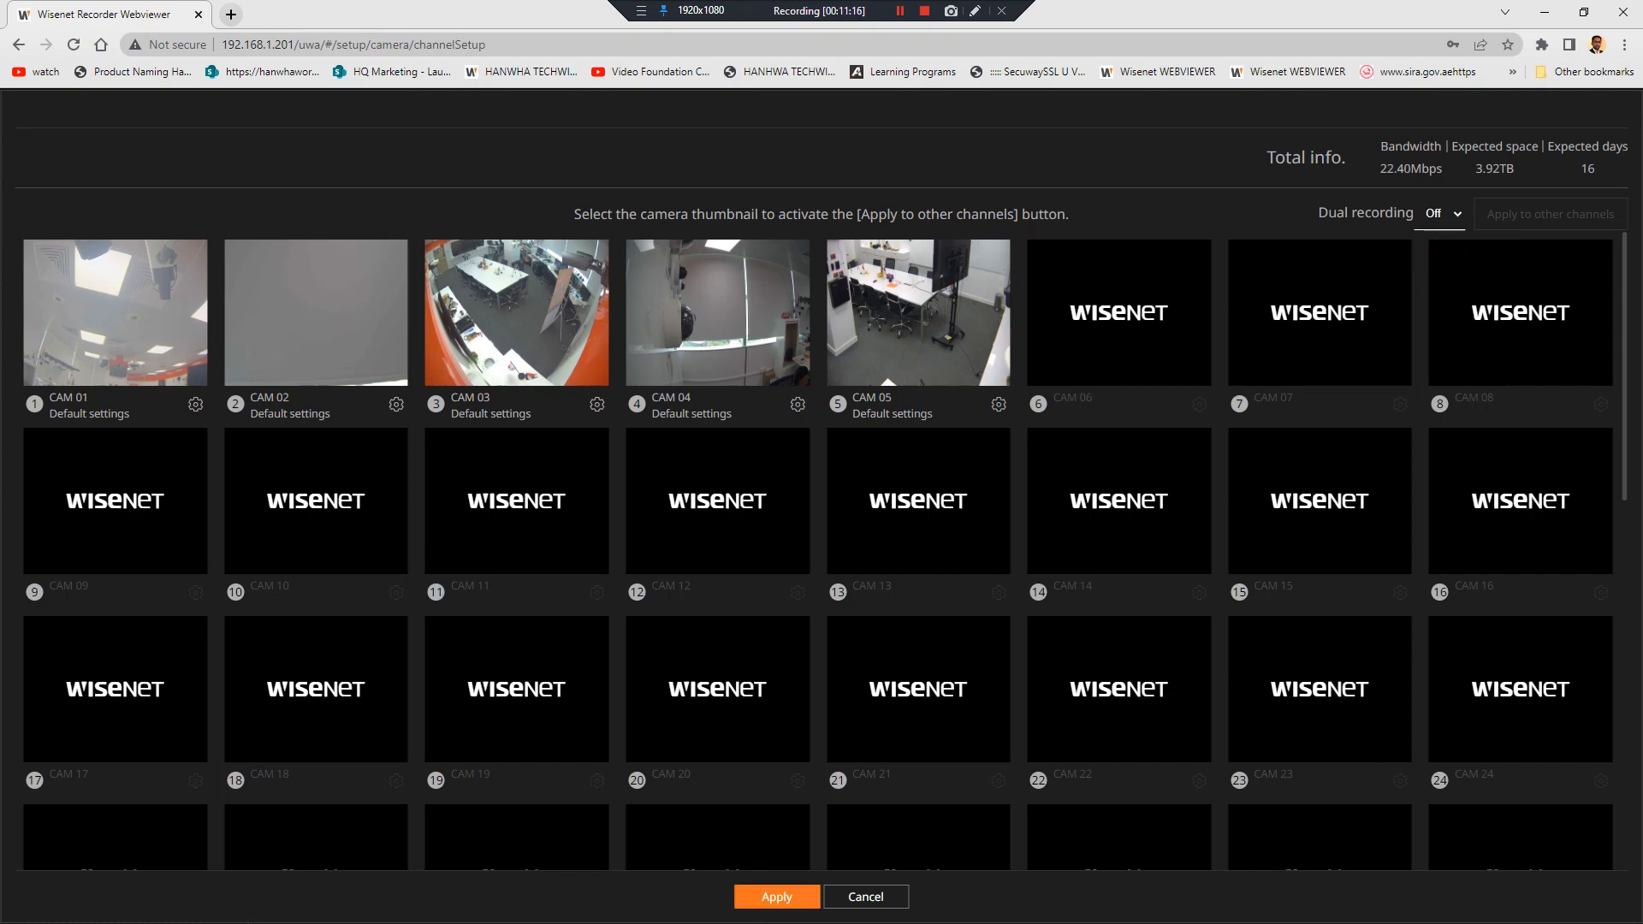
pyautogui.click(778, 895)
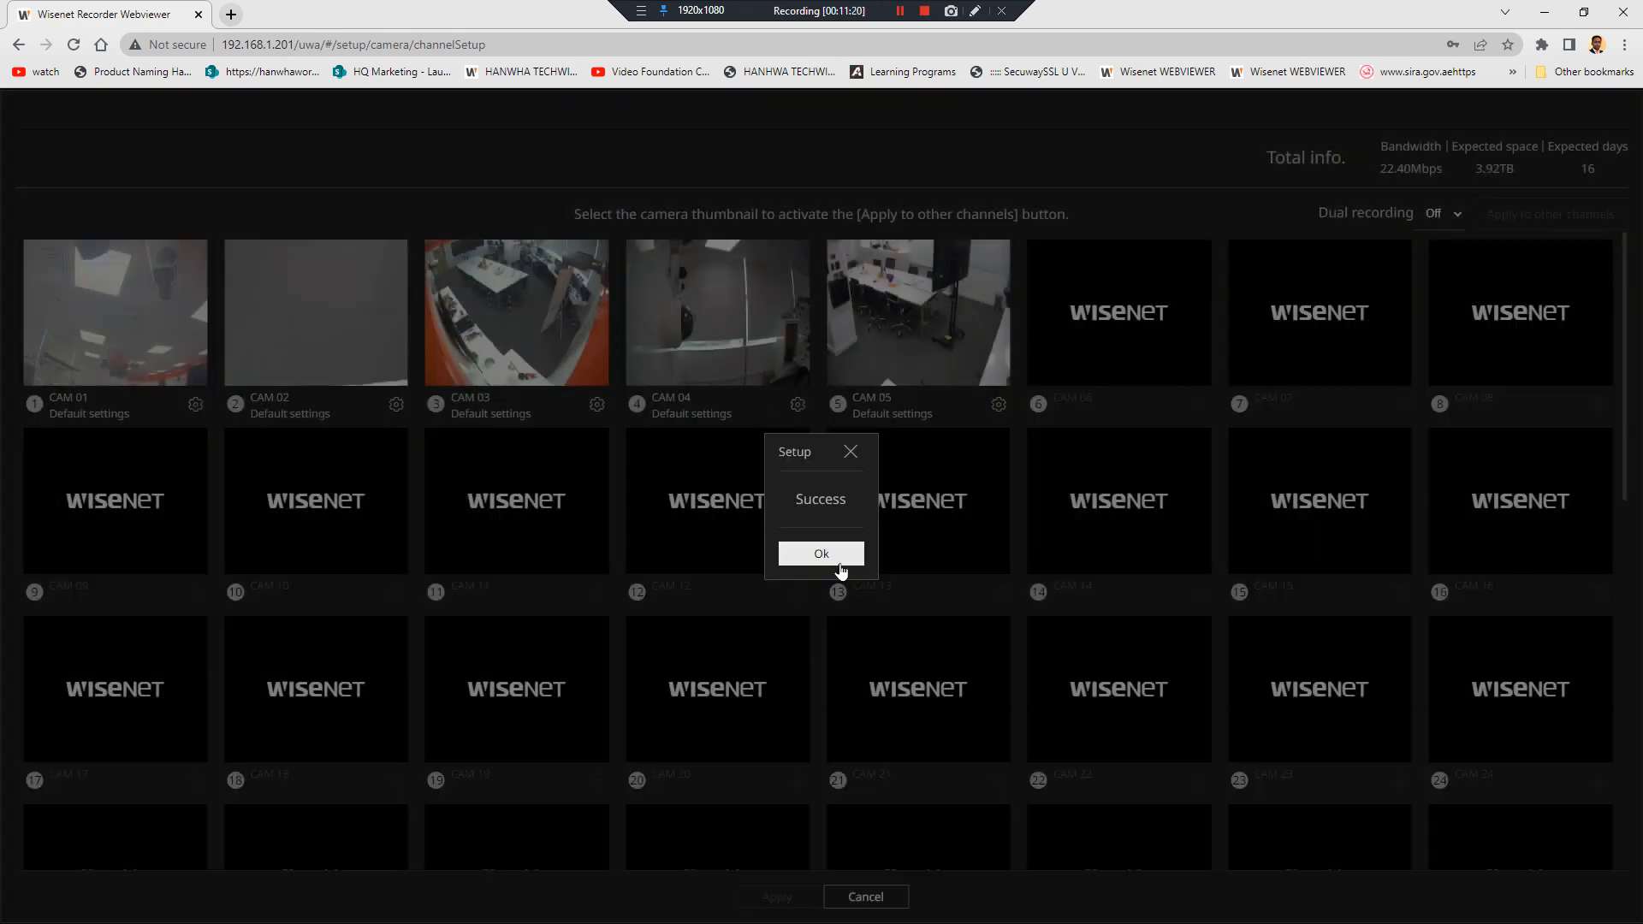
pyautogui.click(841, 565)
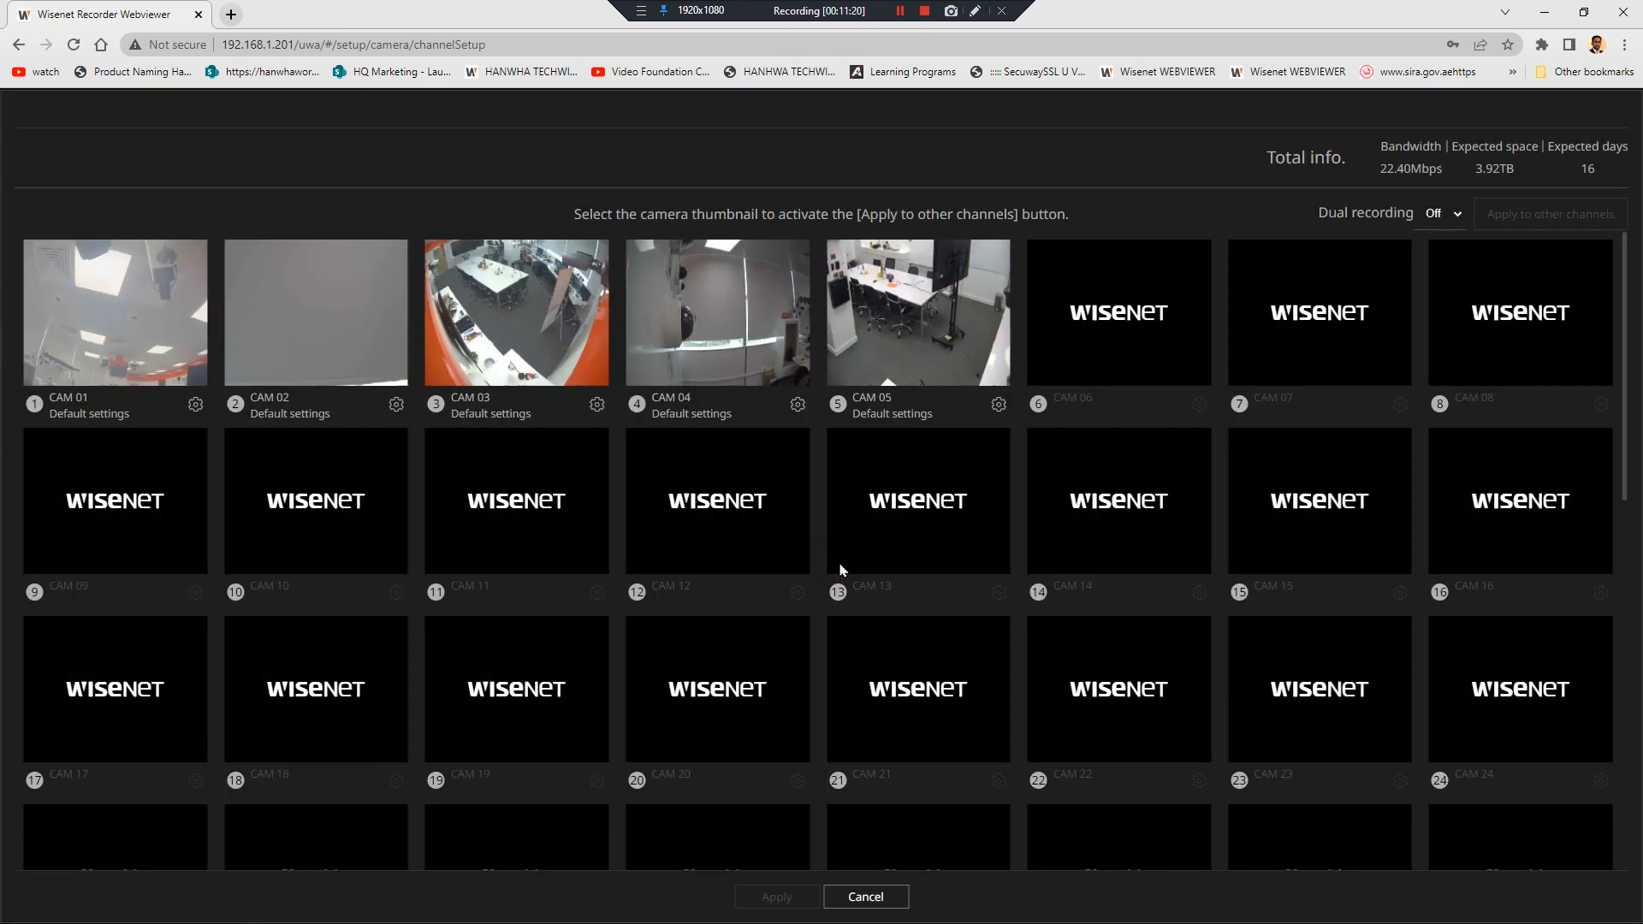
pyautogui.moveTo(339, 325)
pyautogui.mouseDown()
pyautogui.moveTo(426, 399)
pyautogui.moveTo(640, 505)
pyautogui.moveTo(398, 352)
pyautogui.moveTo(346, 337)
pyautogui.mouseUp()
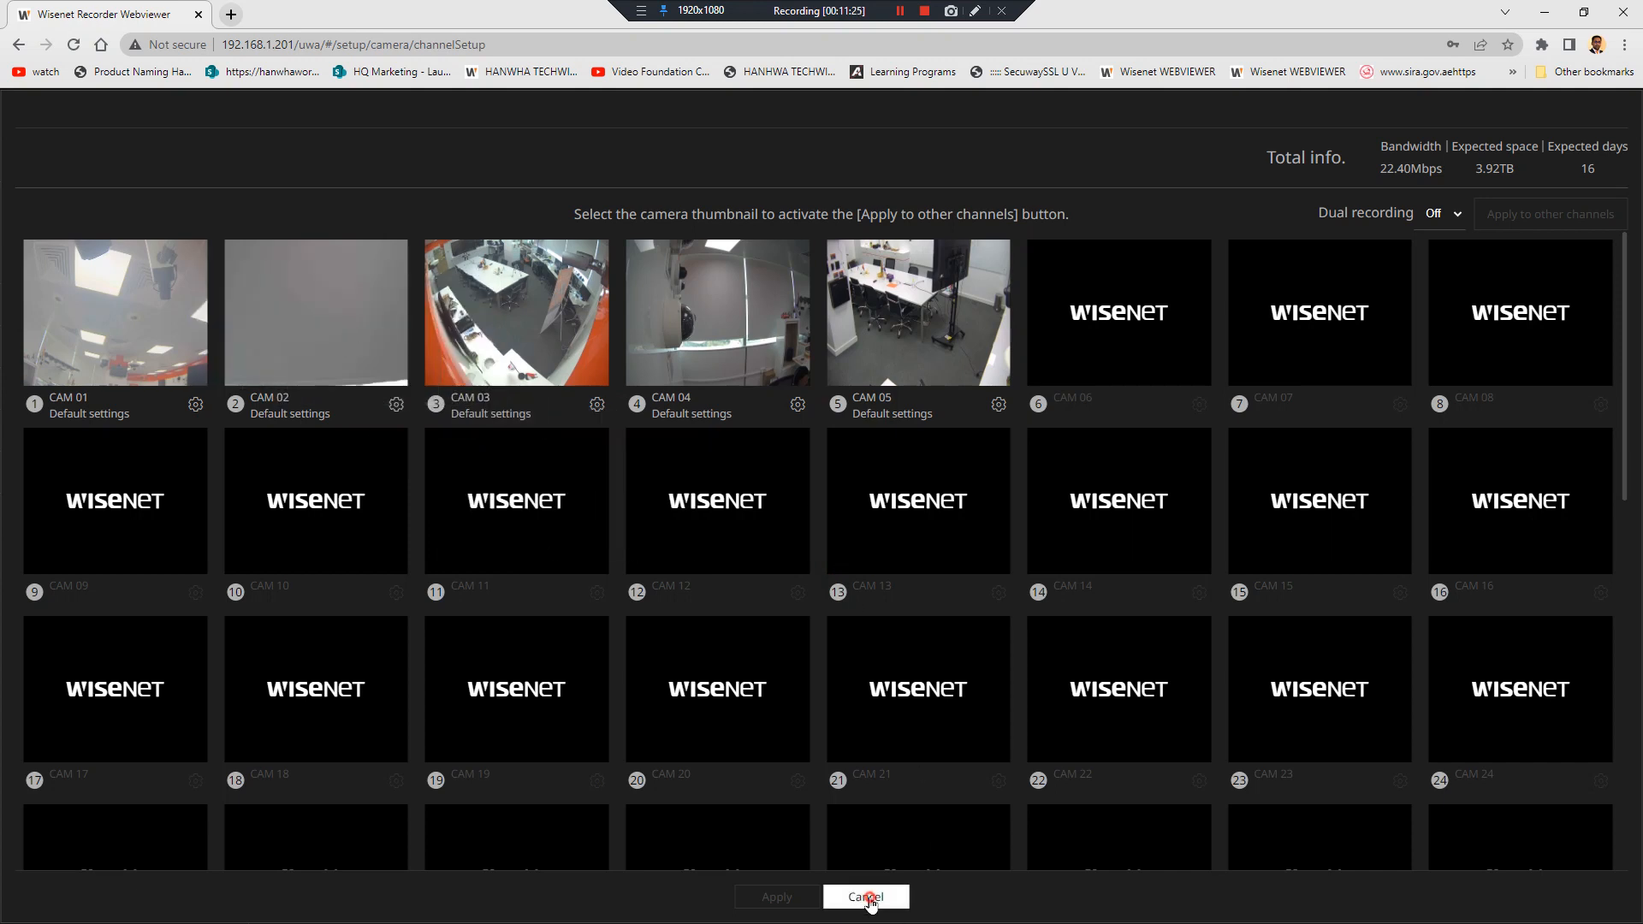
pyautogui.click(868, 896)
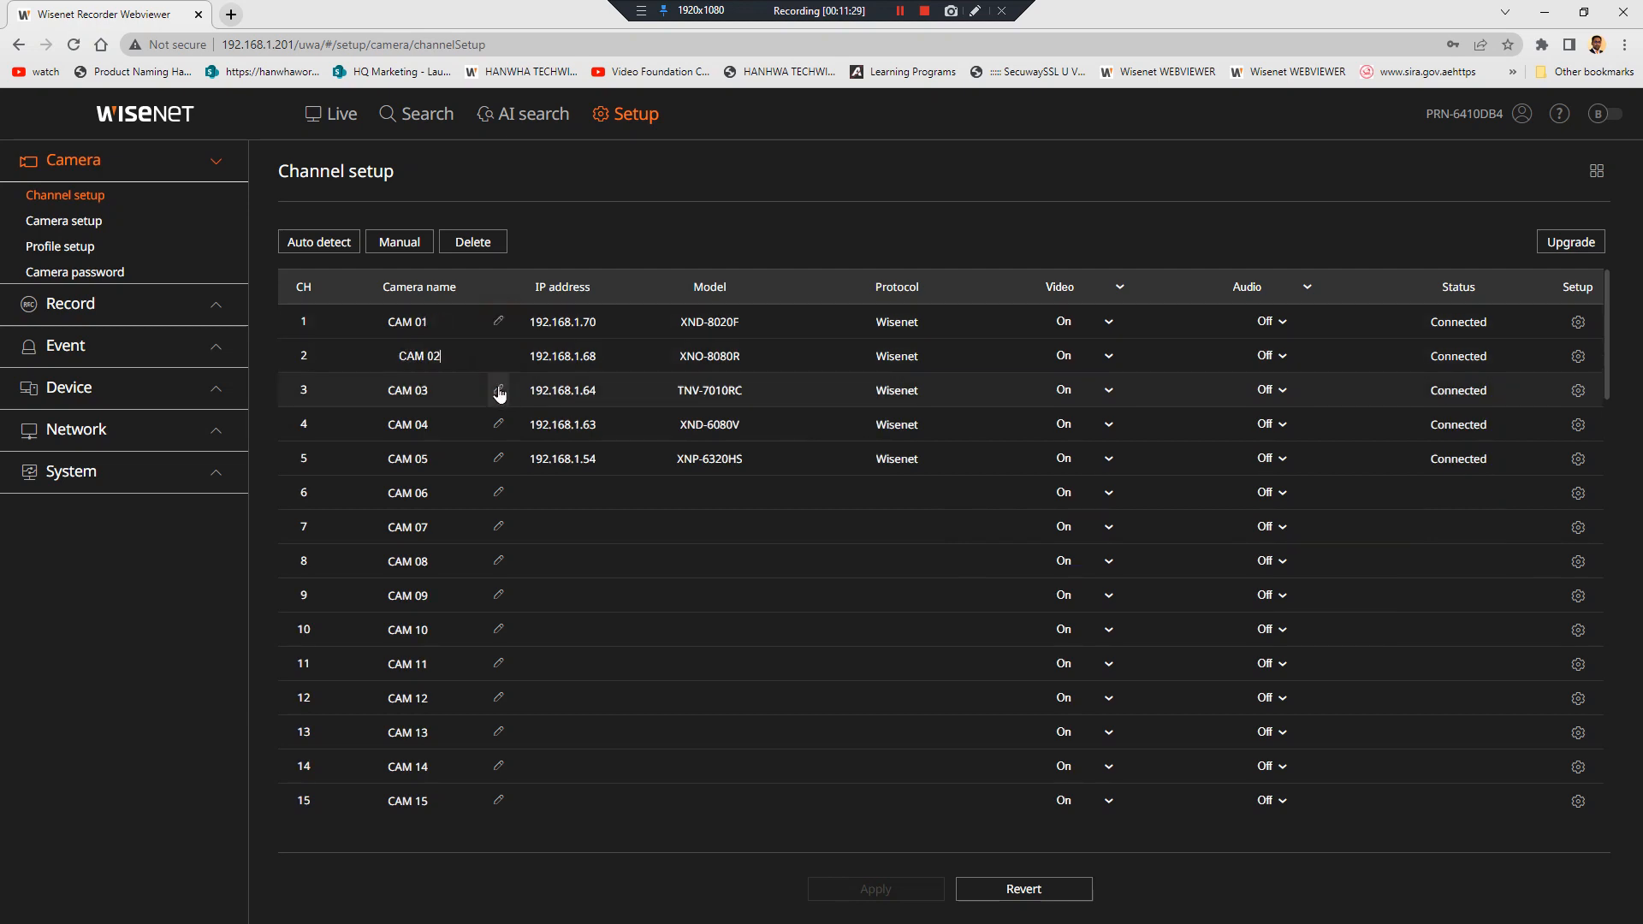
# Change channel 1's camera name from 'CAM 01' to 'ENTRANCE DEMO' and apply it
pyautogui.click(499, 424)
pyautogui.click(499, 459)
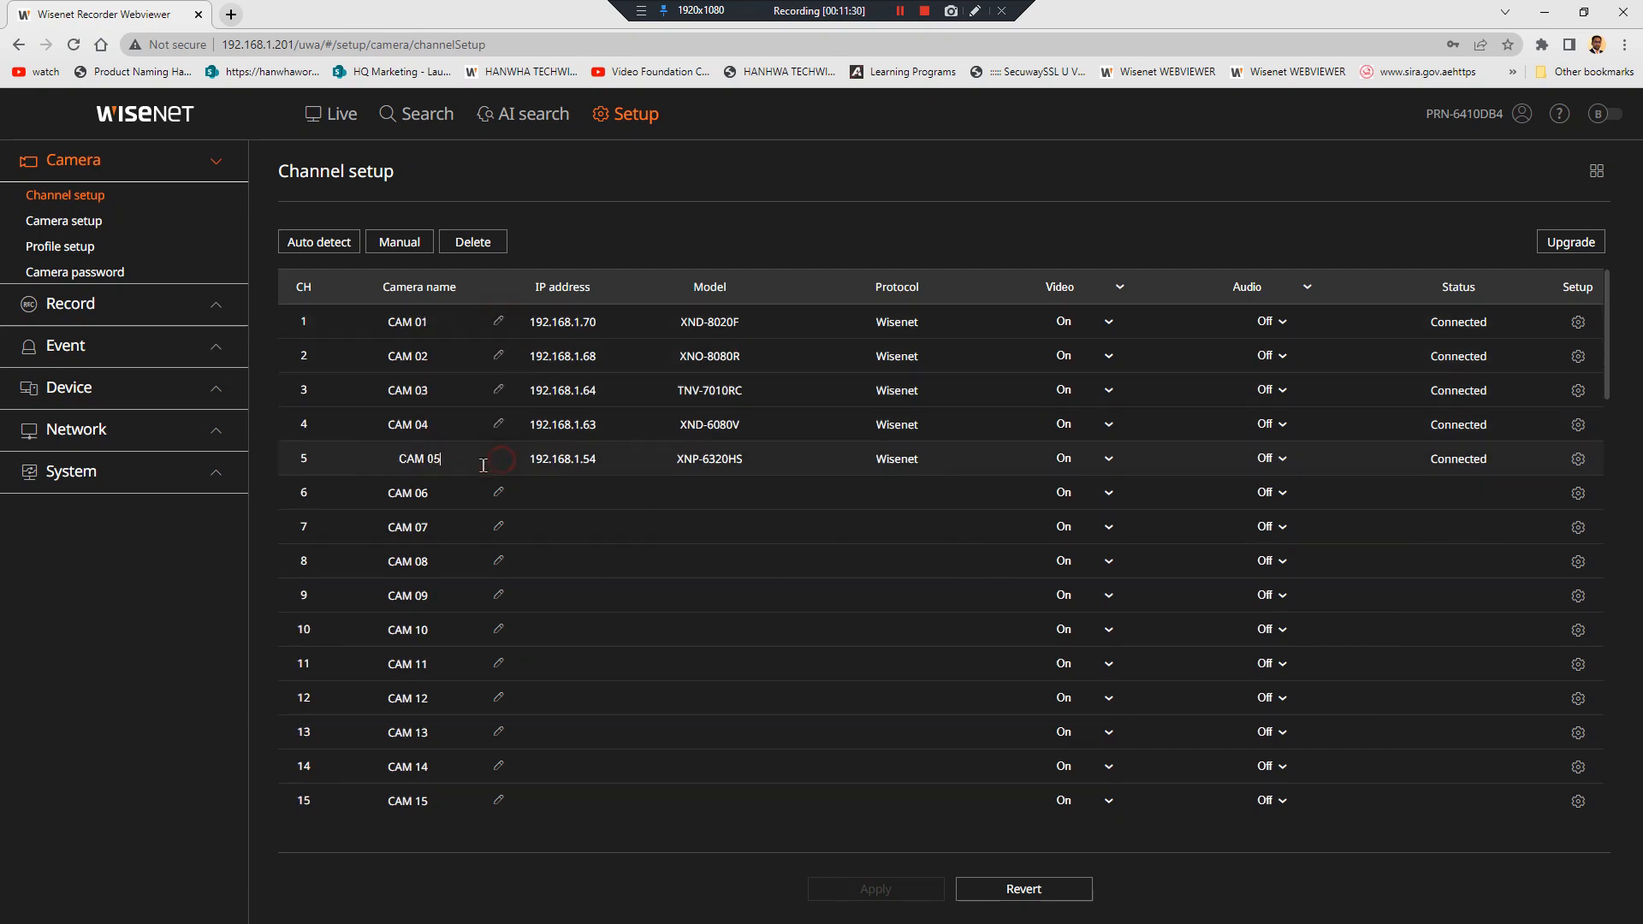
pyautogui.click(496, 323)
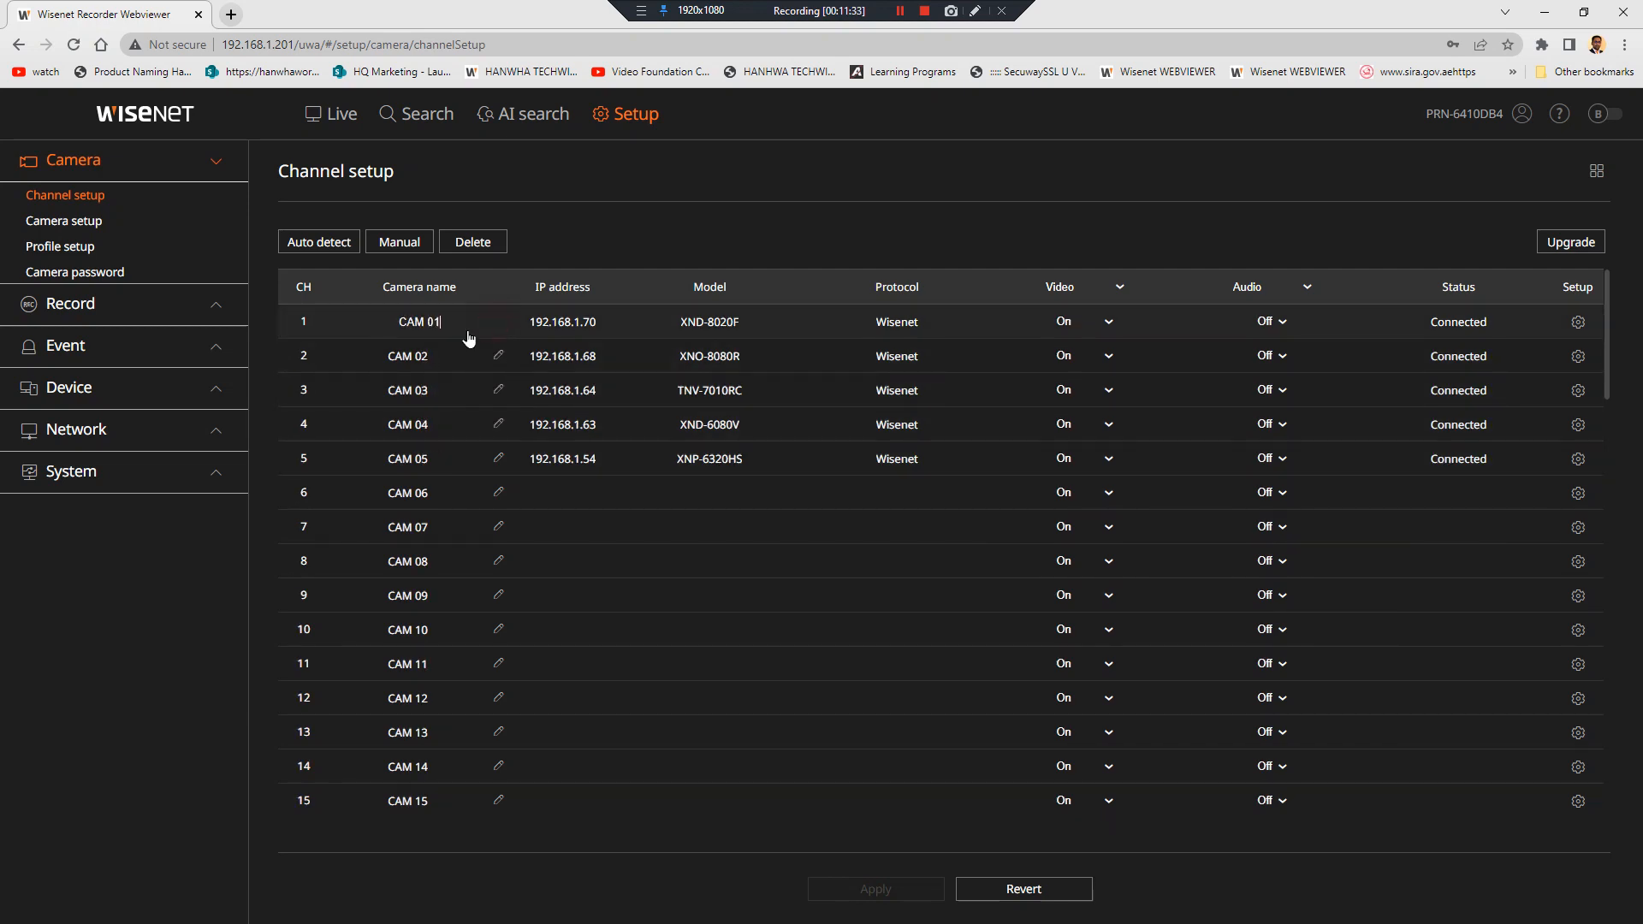
pyautogui.click(468, 333)
pyautogui.hotkey('ctrl', 'a')
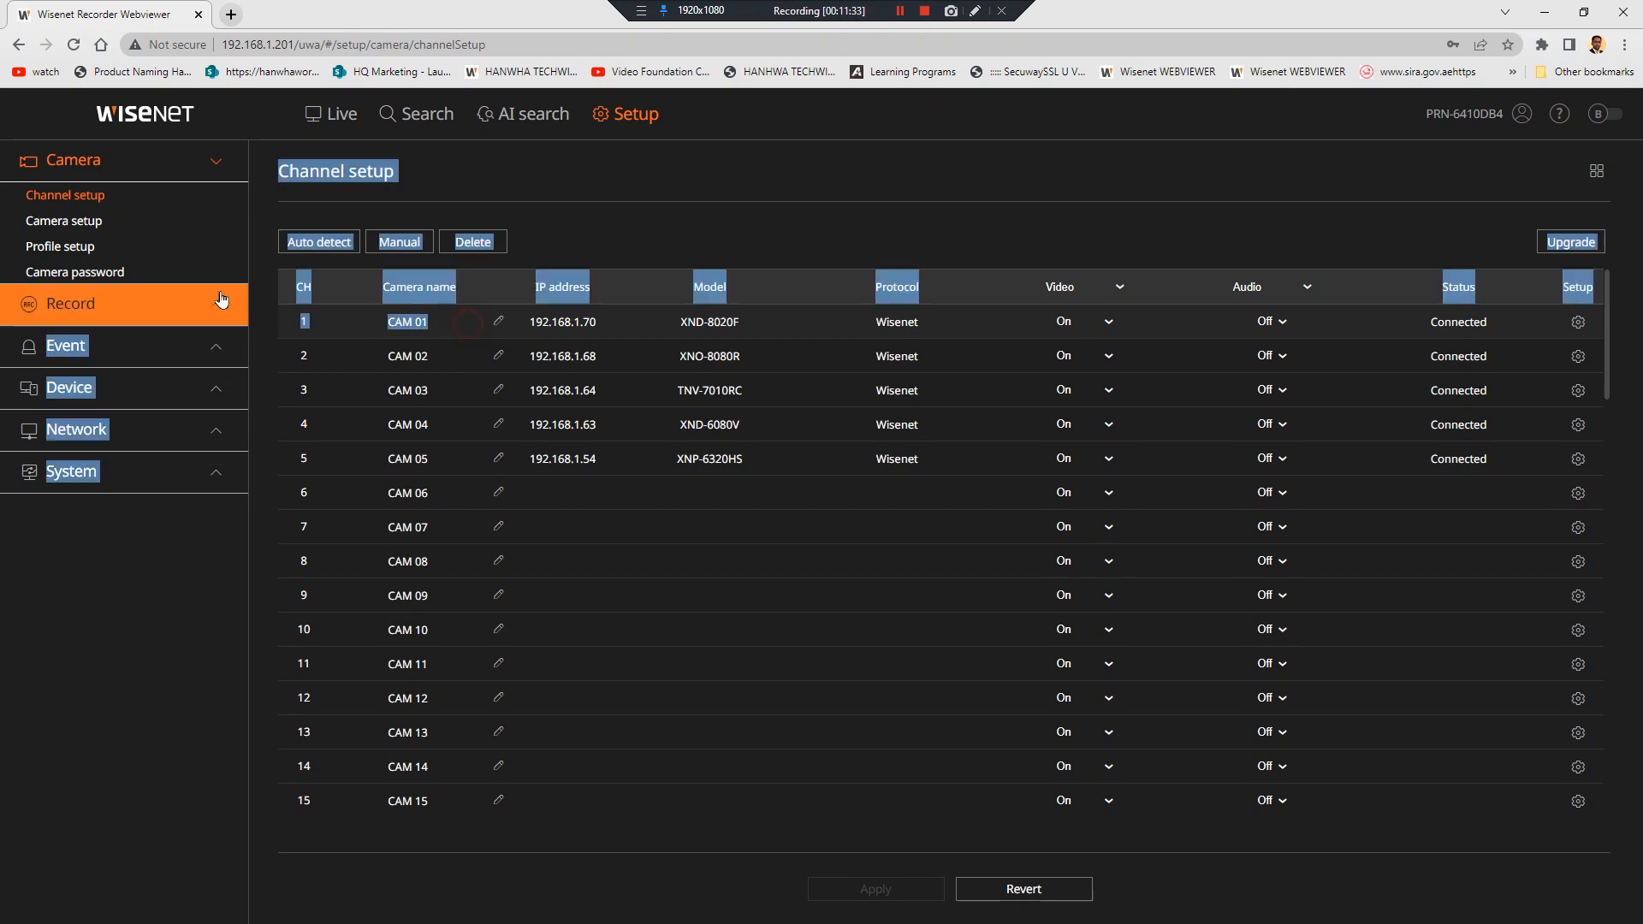
pyautogui.click(497, 322)
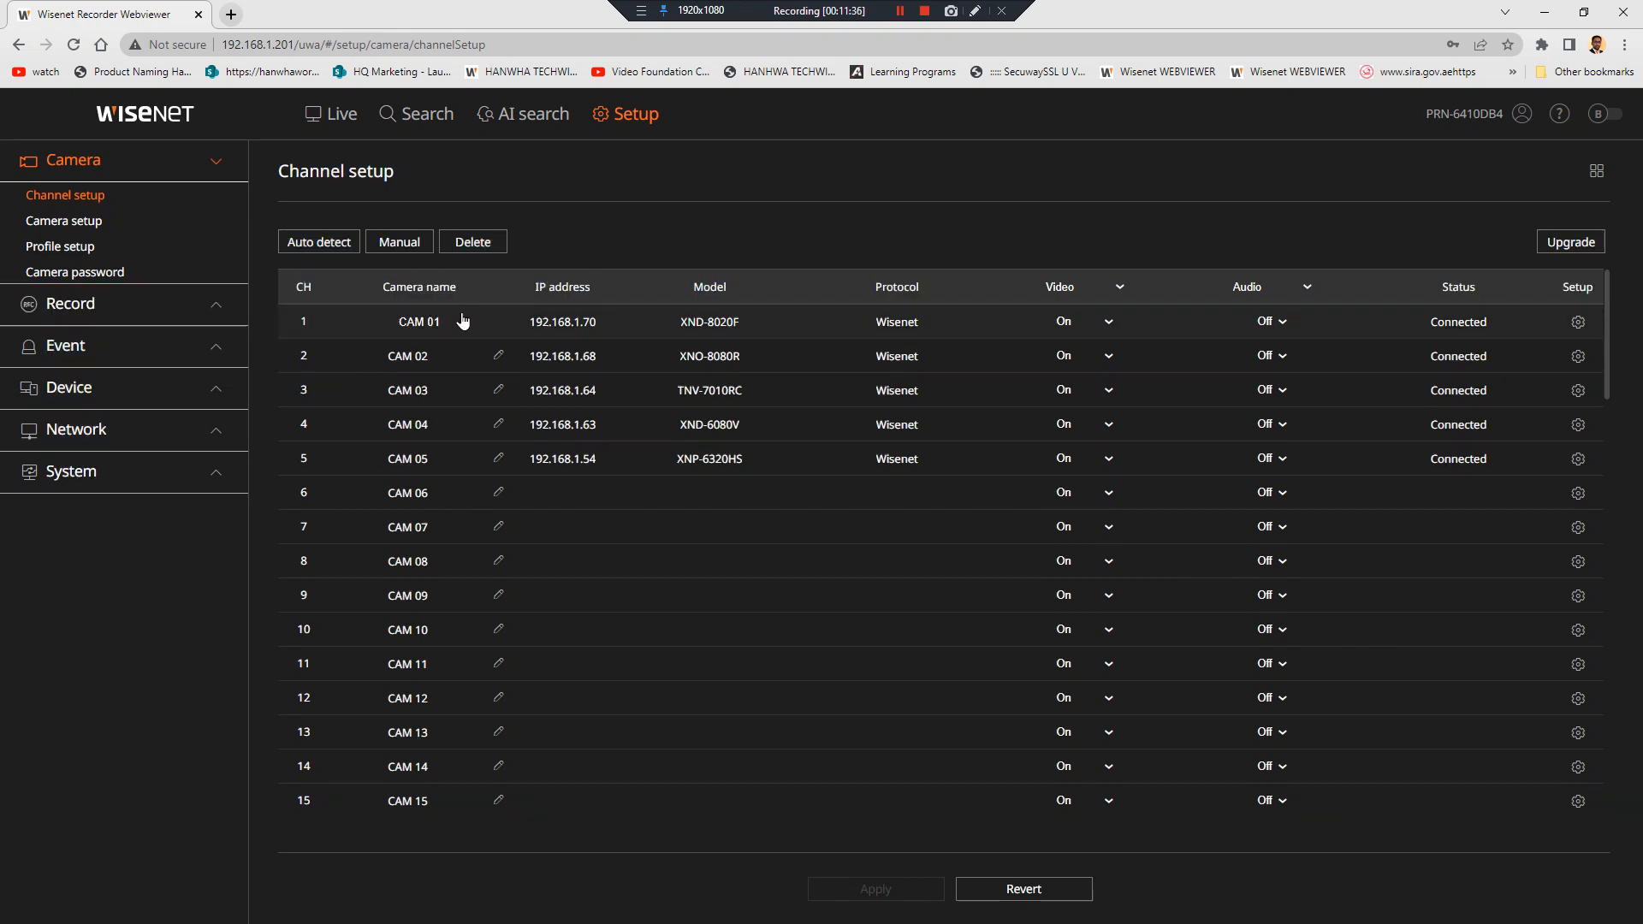
pyautogui.moveTo(446, 323); pyautogui.dragTo(347, 327)
pyautogui.write('ENTRANCE DEMO')
pyautogui.click(422, 352)
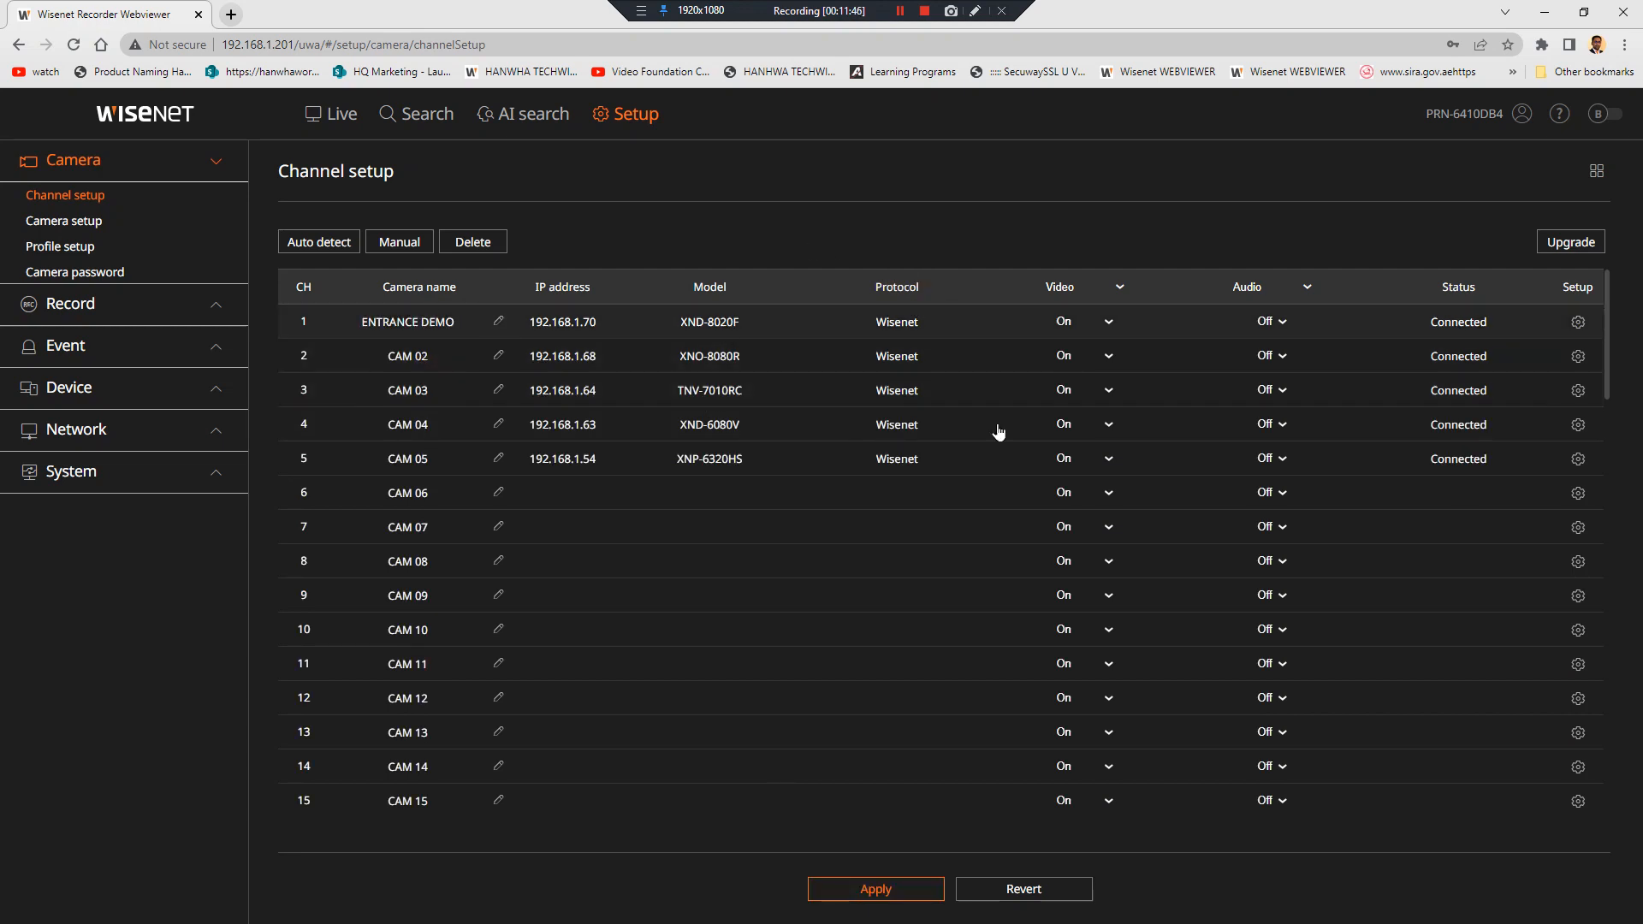
pyautogui.click(931, 890)
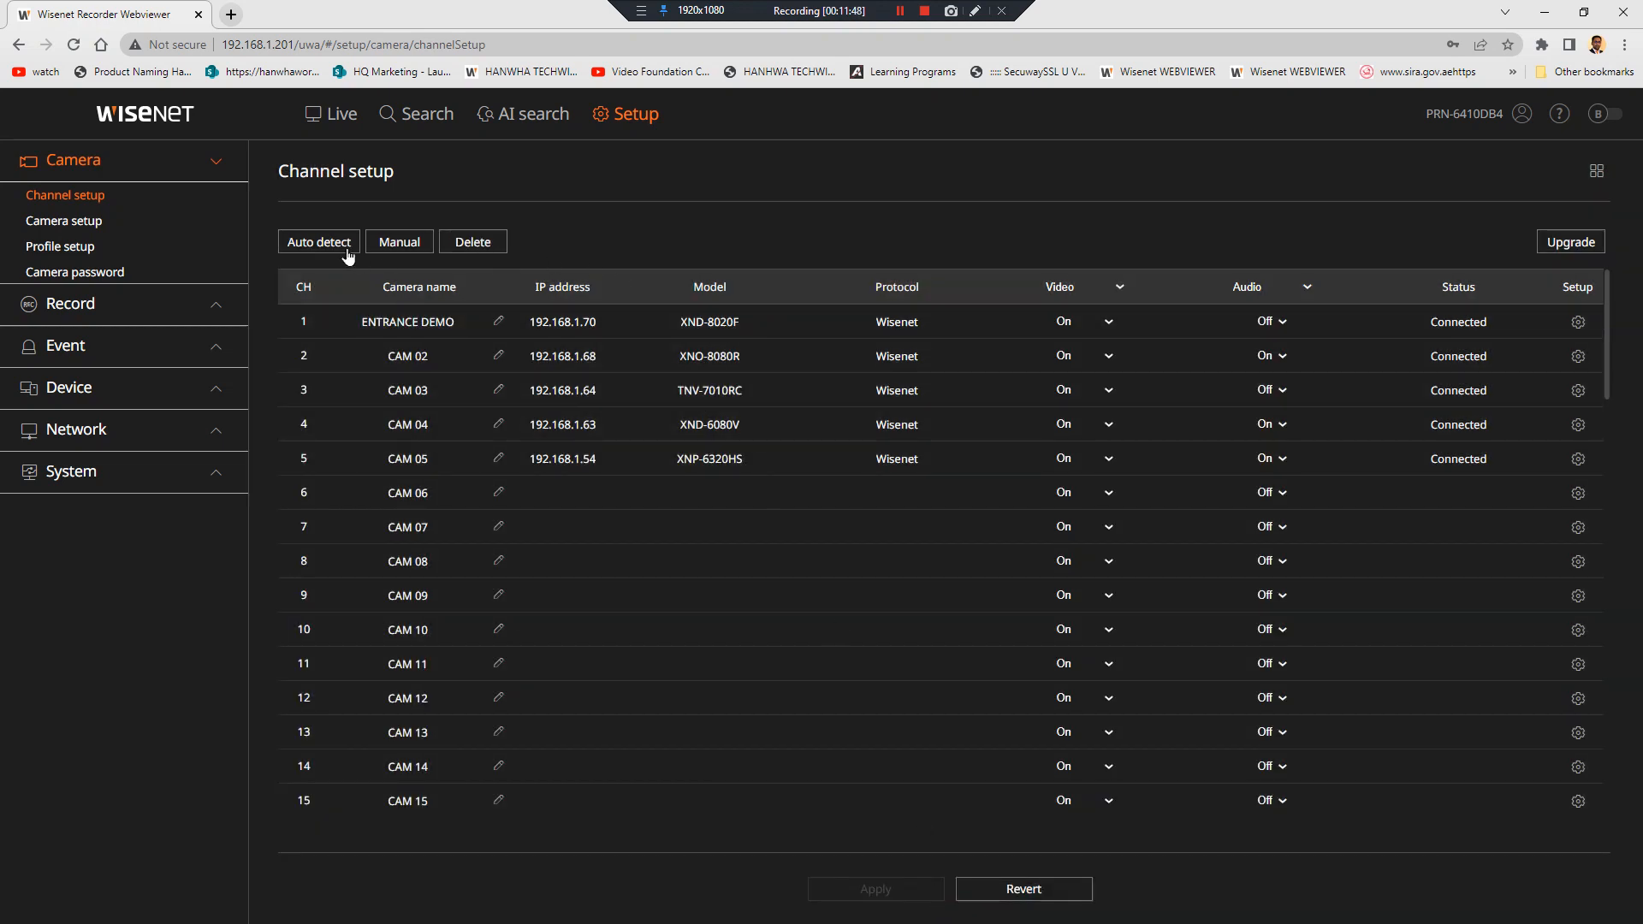
# Start a manual camera addition using the RTSP protocol, ready to enter its Access Address
pyautogui.click(397, 246)
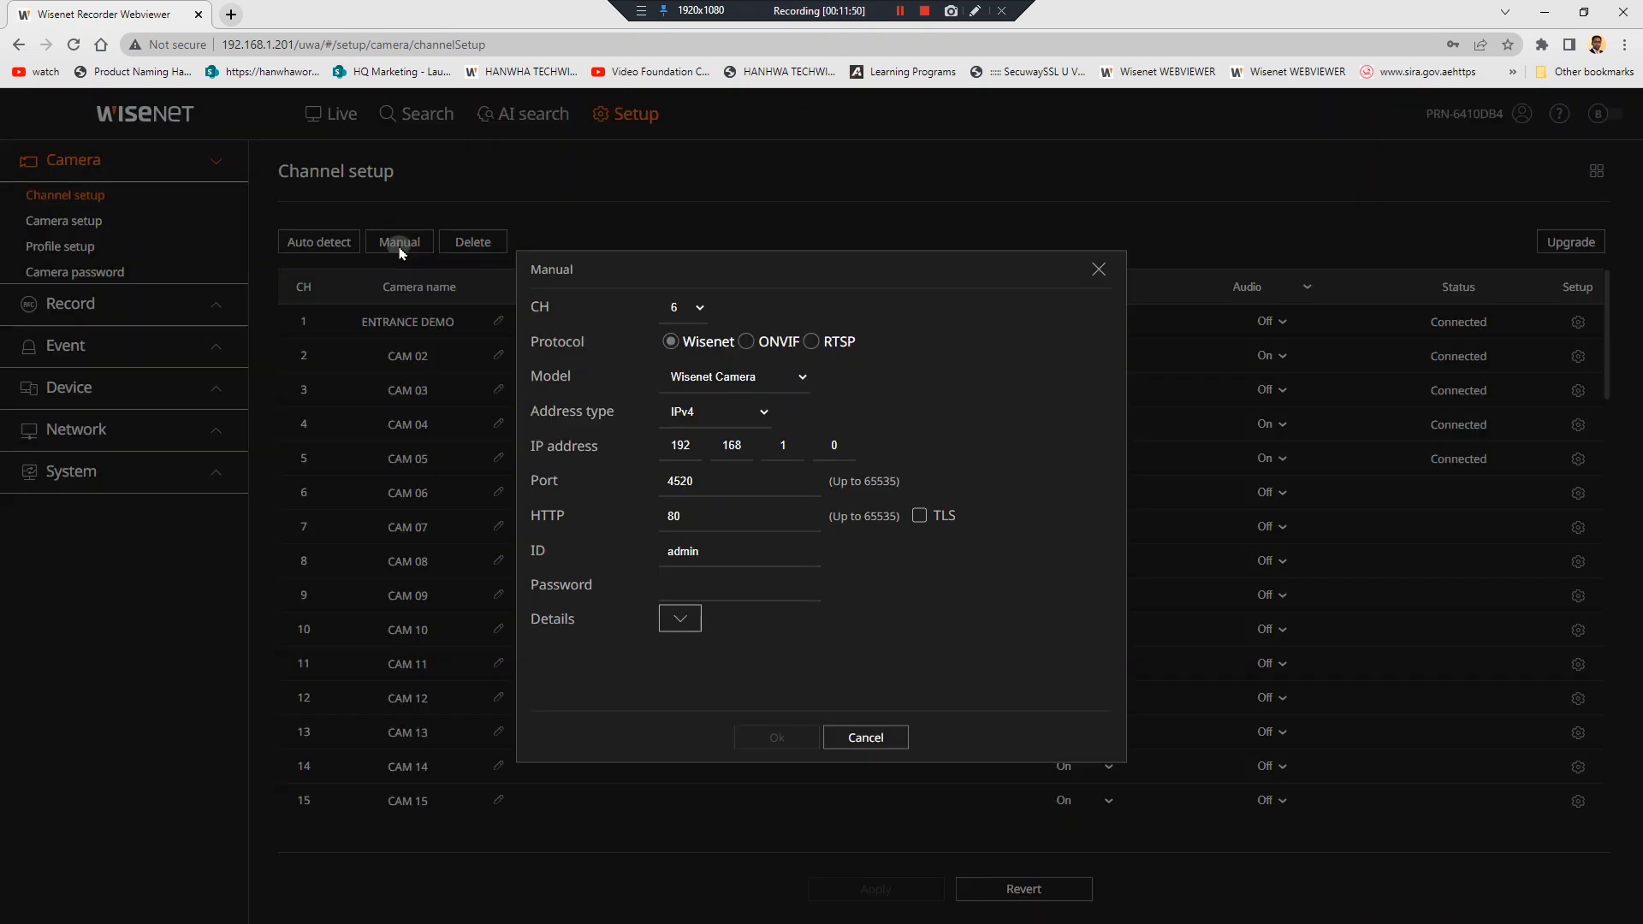
pyautogui.click(754, 343)
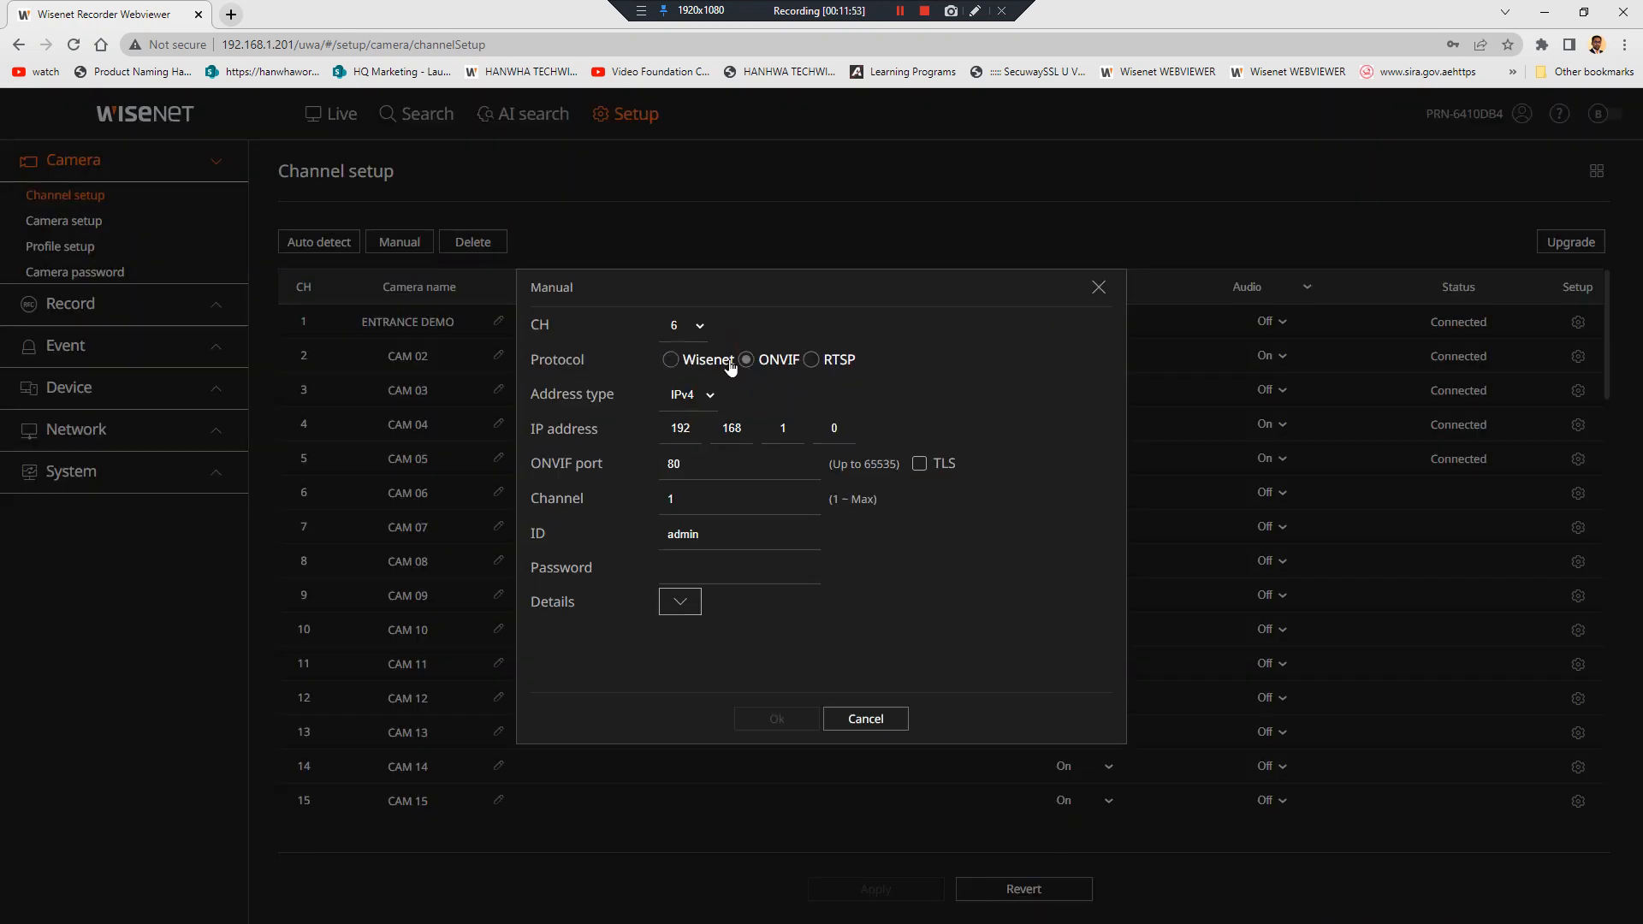
pyautogui.click(811, 359)
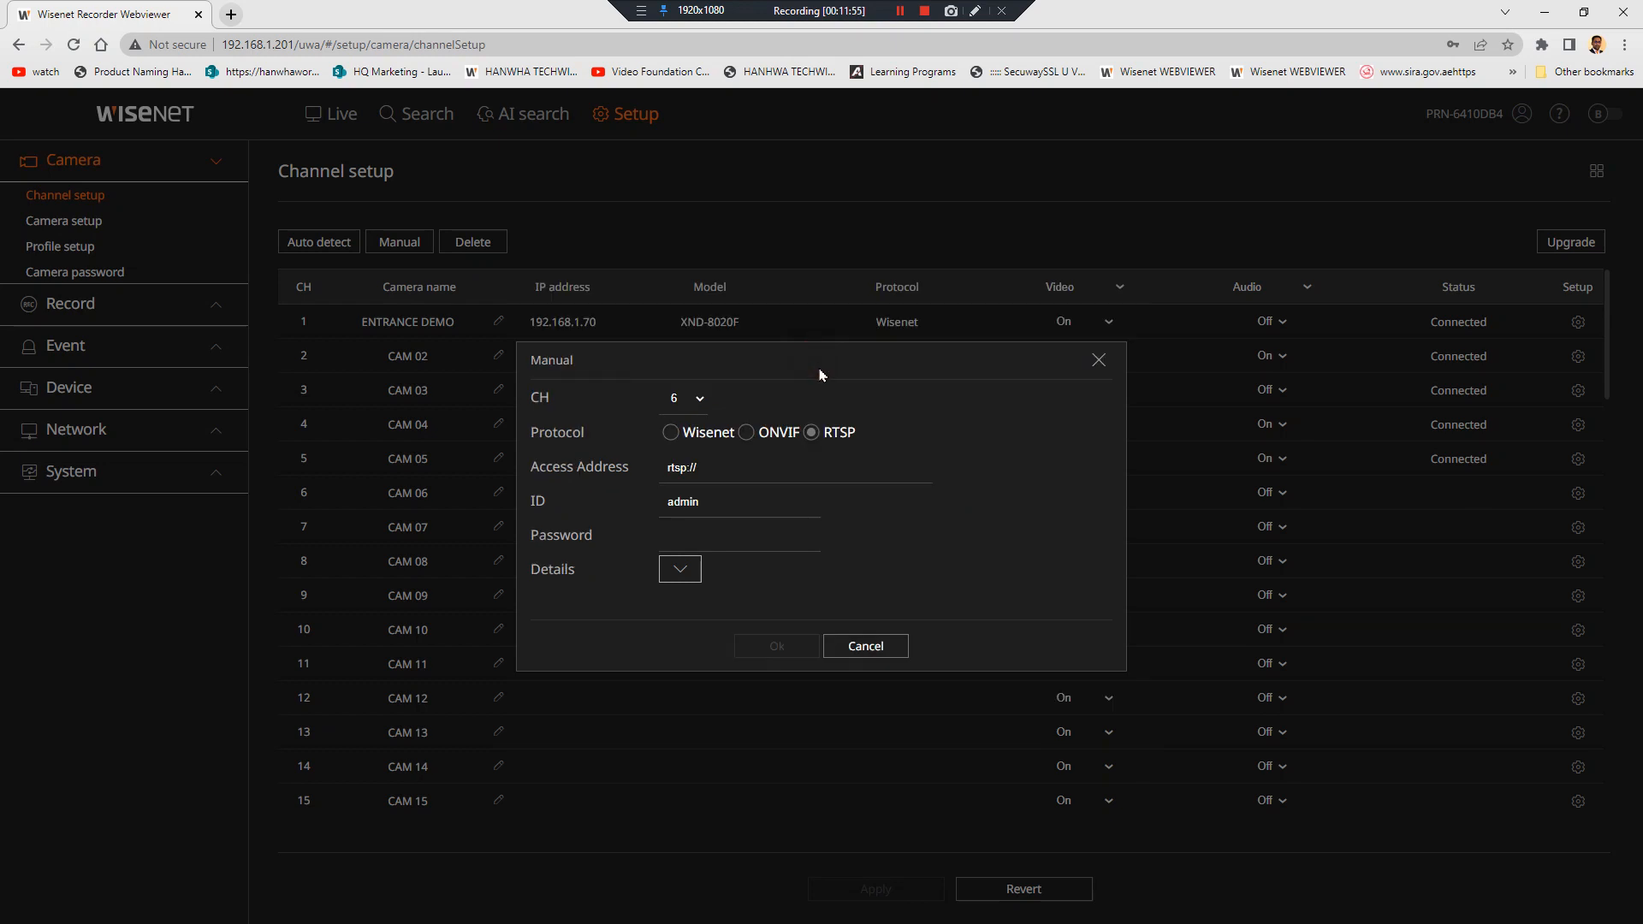
pyautogui.click(761, 468)
# In a new tab, search 'rtsp prl for hanwha' and open the first result in the background
pyautogui.click(231, 15)
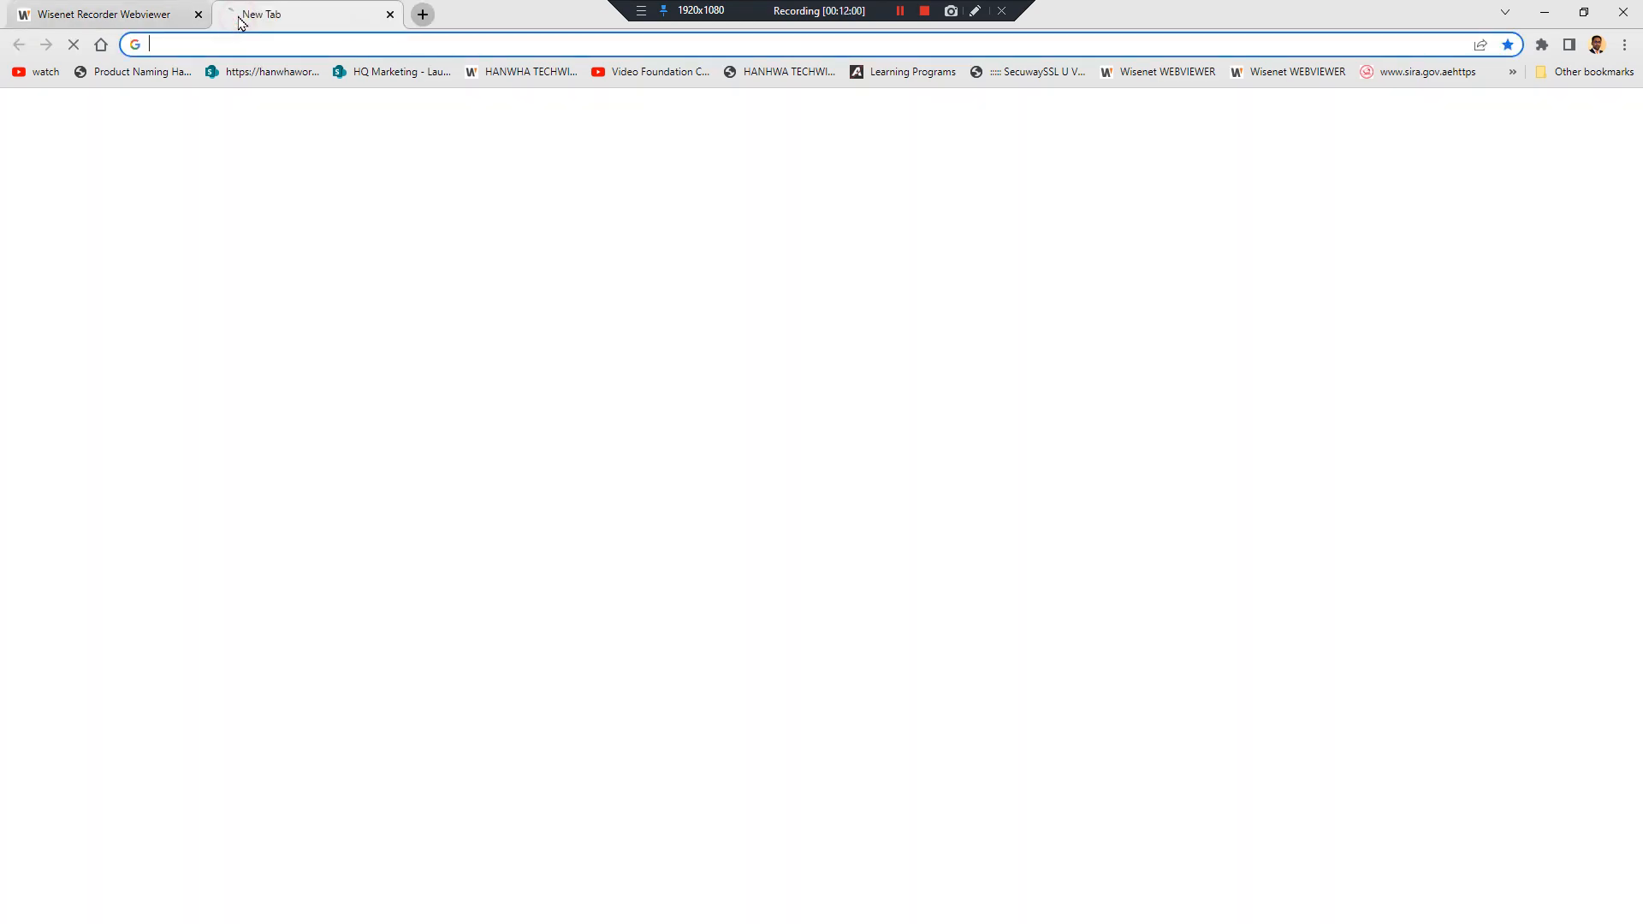
pyautogui.write('rtsp pro')
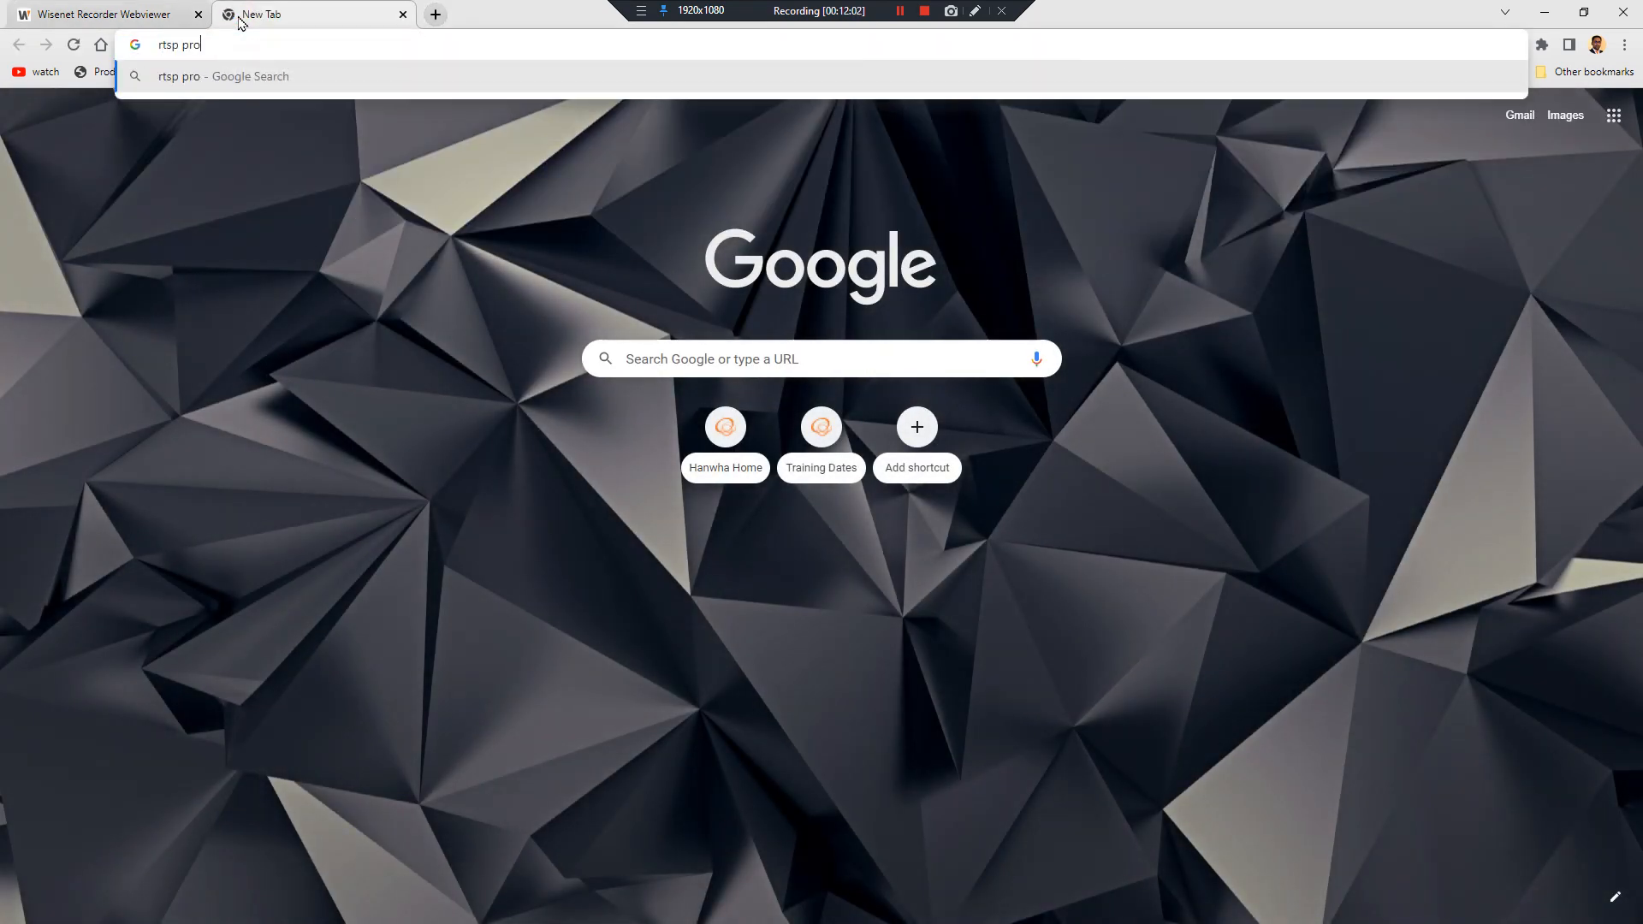
pyautogui.press('BackSpace')
pyautogui.press('BackSpace')
pyautogui.press('BackSpace')
pyautogui.write('url for hanwha')
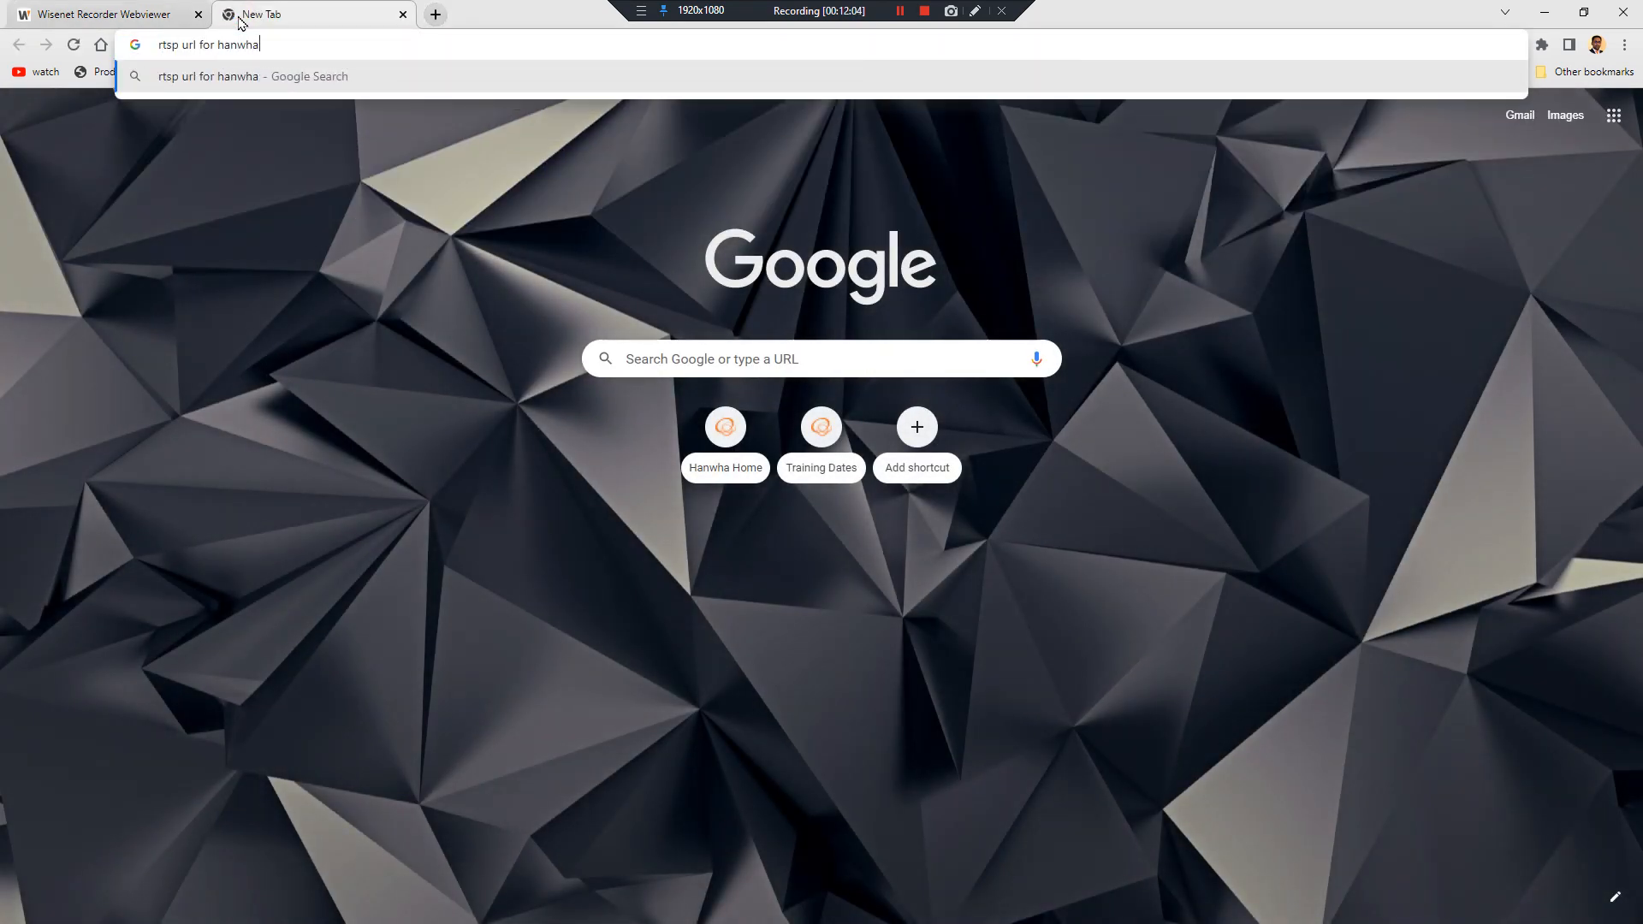
pyautogui.press('Return')
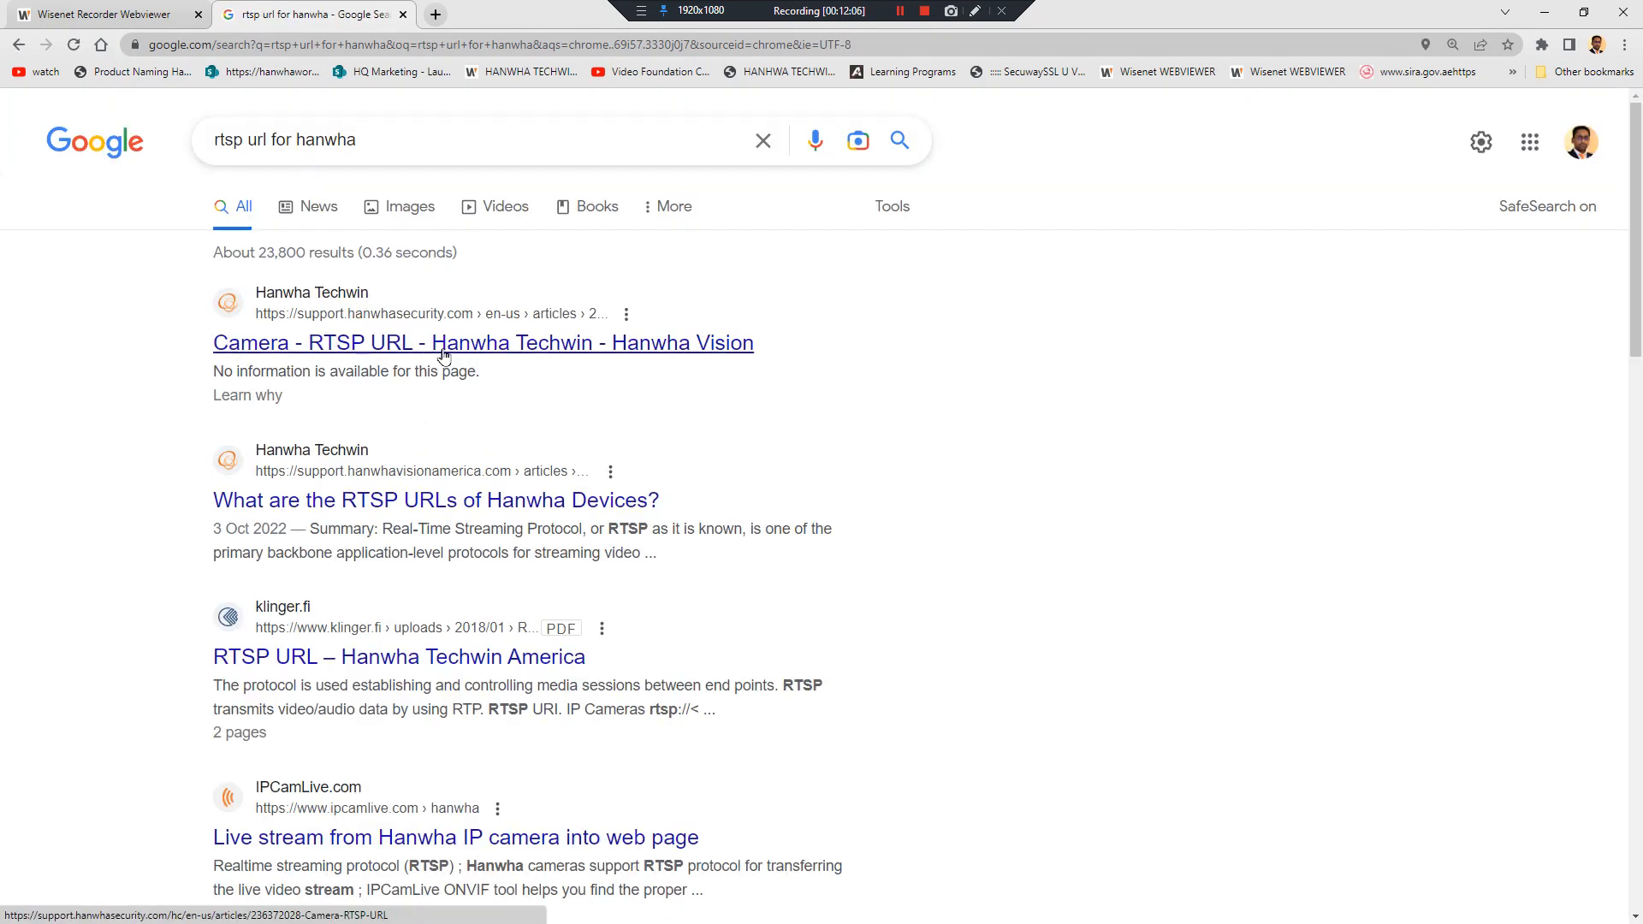
pyautogui.middleClick(456, 340)
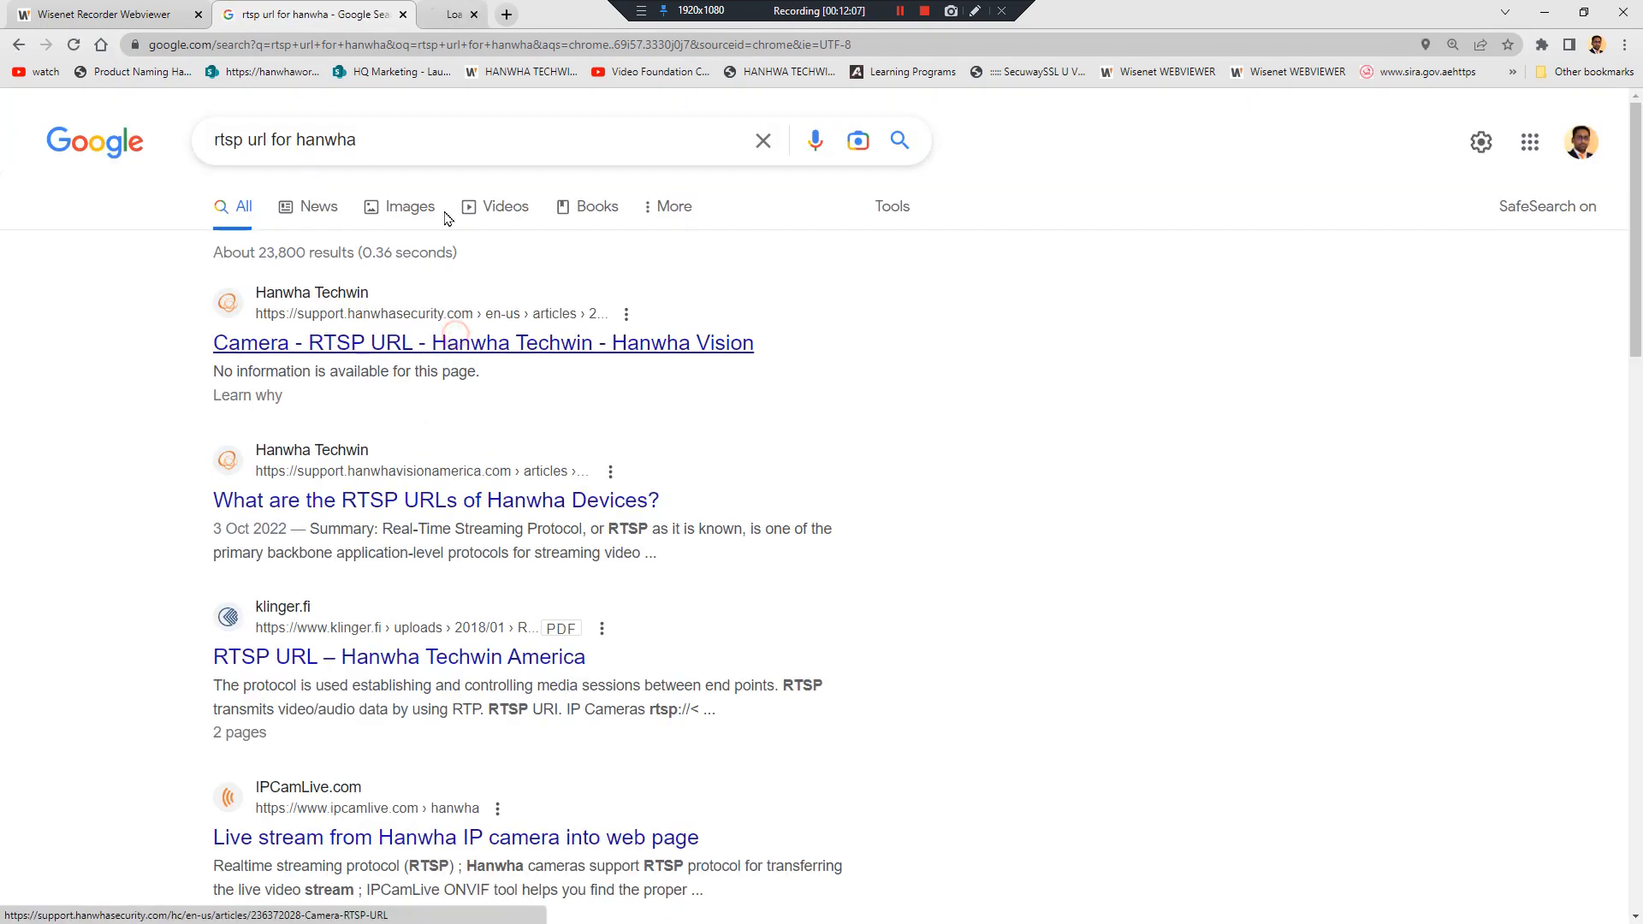
# Search Google for 'rtsp url for pelco'
pyautogui.click(501, 45)
pyautogui.write('rtsp url')
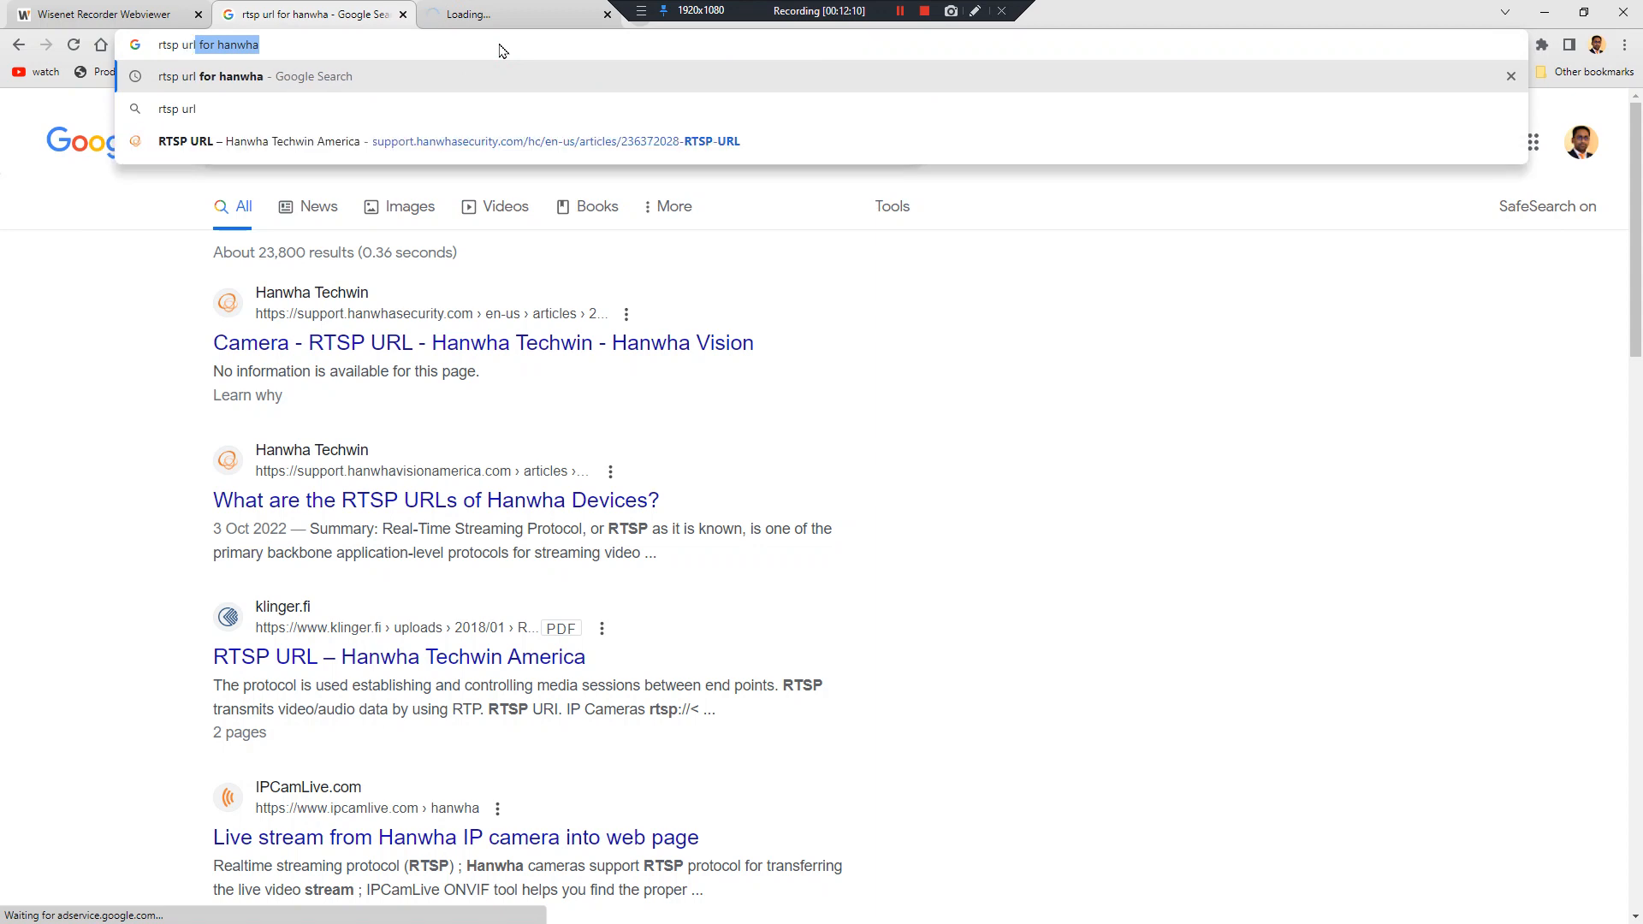
pyautogui.write(' for pelco')
pyautogui.press('Return')
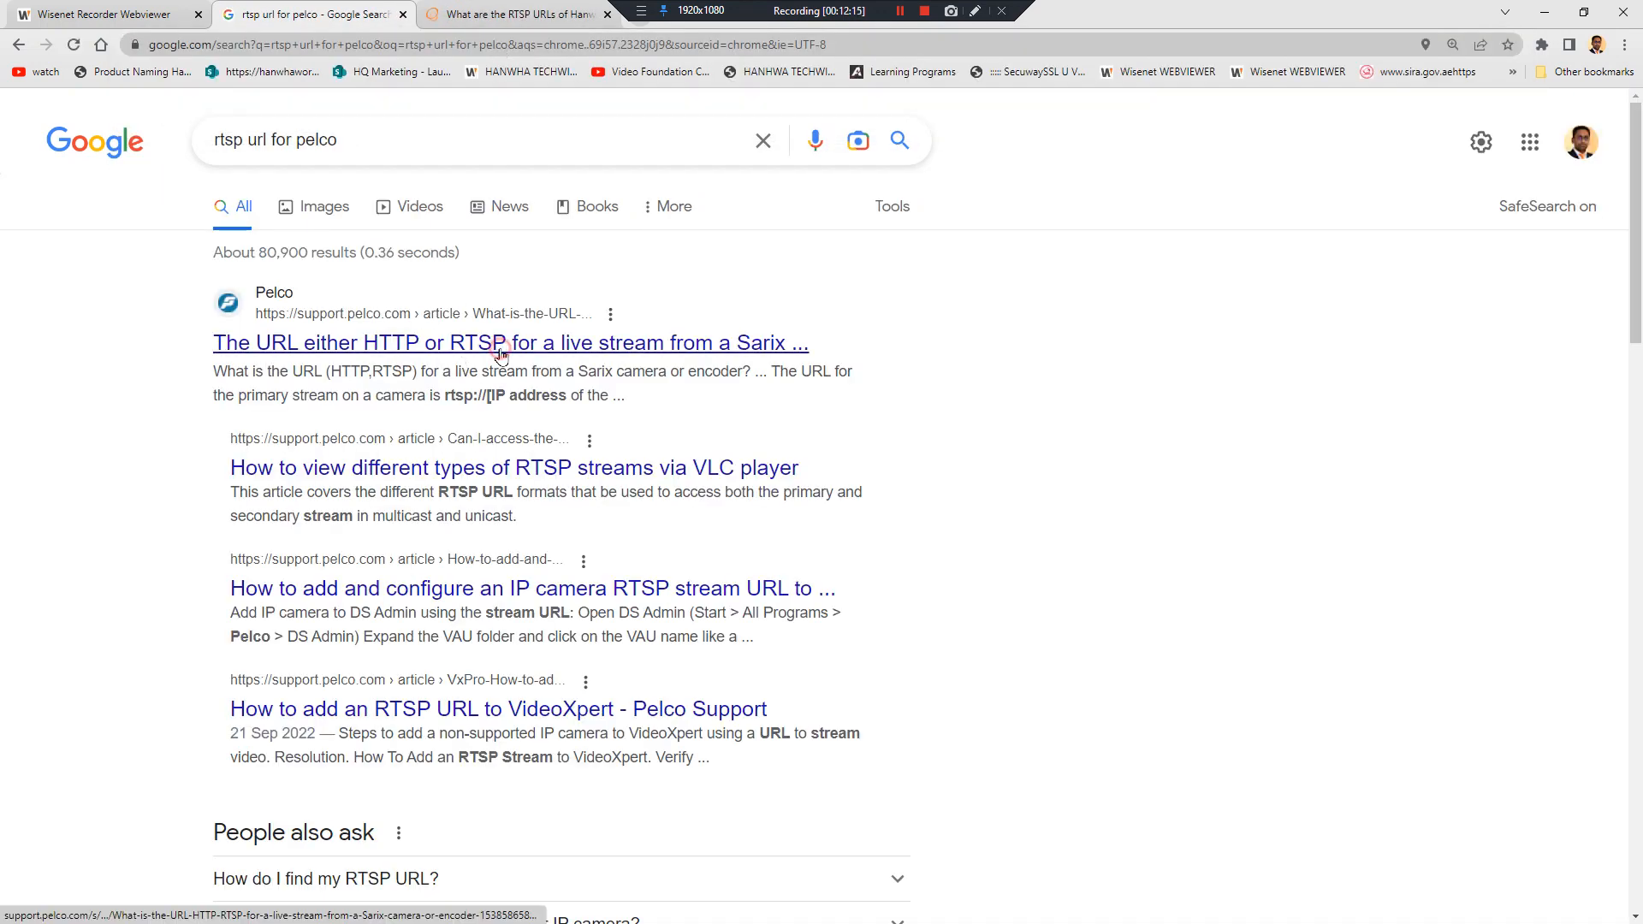
# Back in the Wisenet tab, cancel the manual camera addition and open Camera Profile setup
pyautogui.click(70, 18)
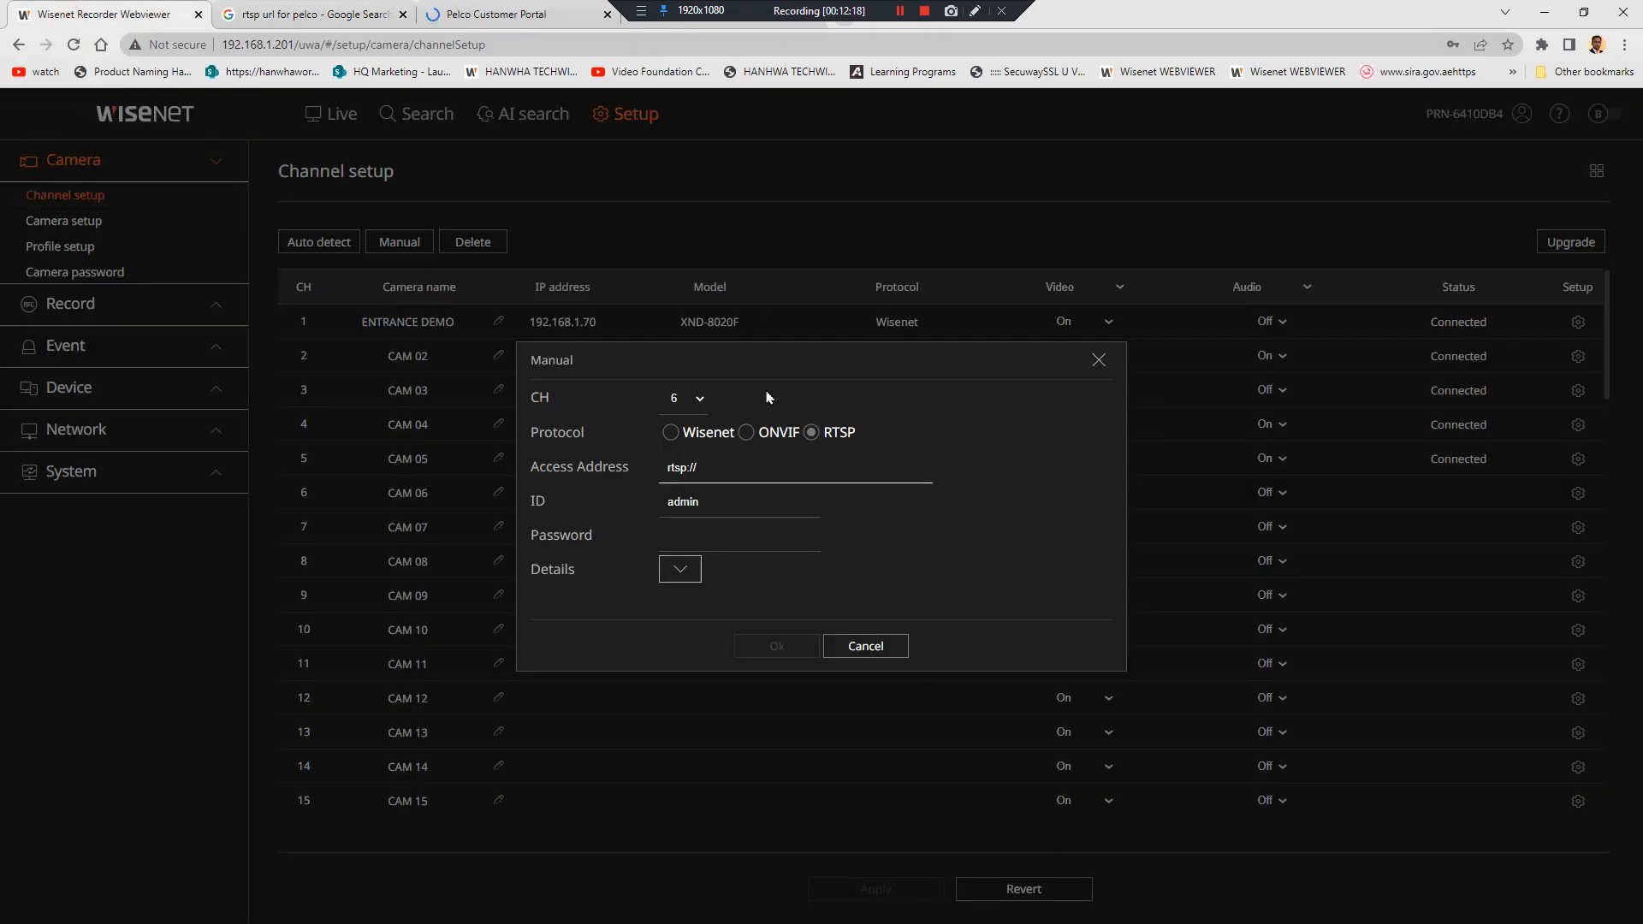
pyautogui.click(660, 436)
pyautogui.click(779, 342)
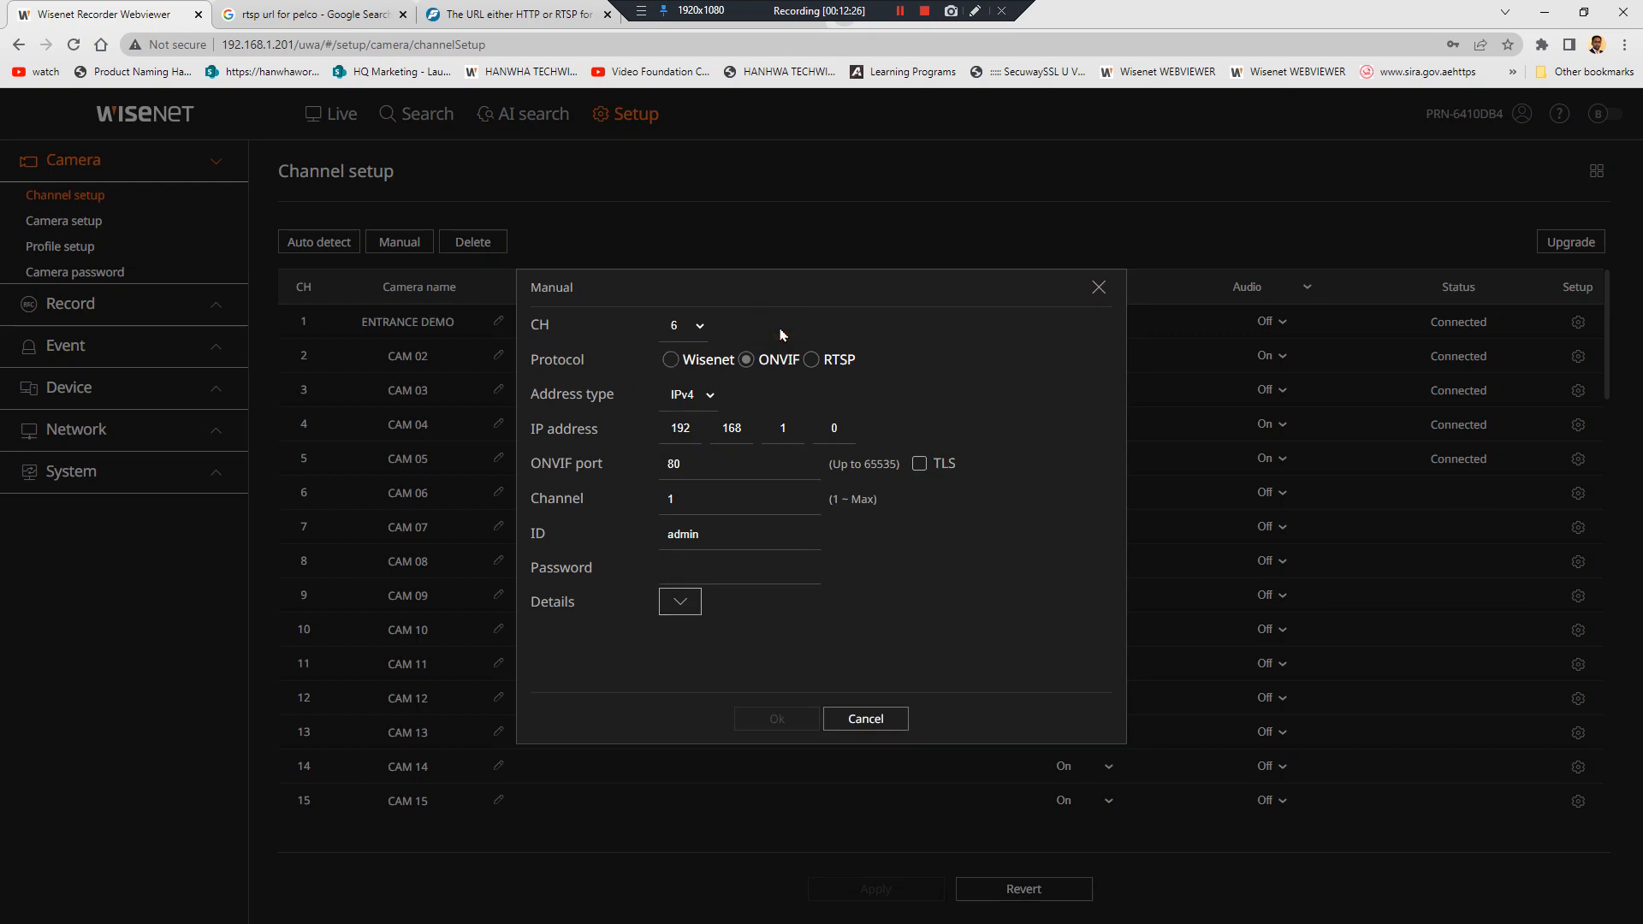
pyautogui.click(880, 719)
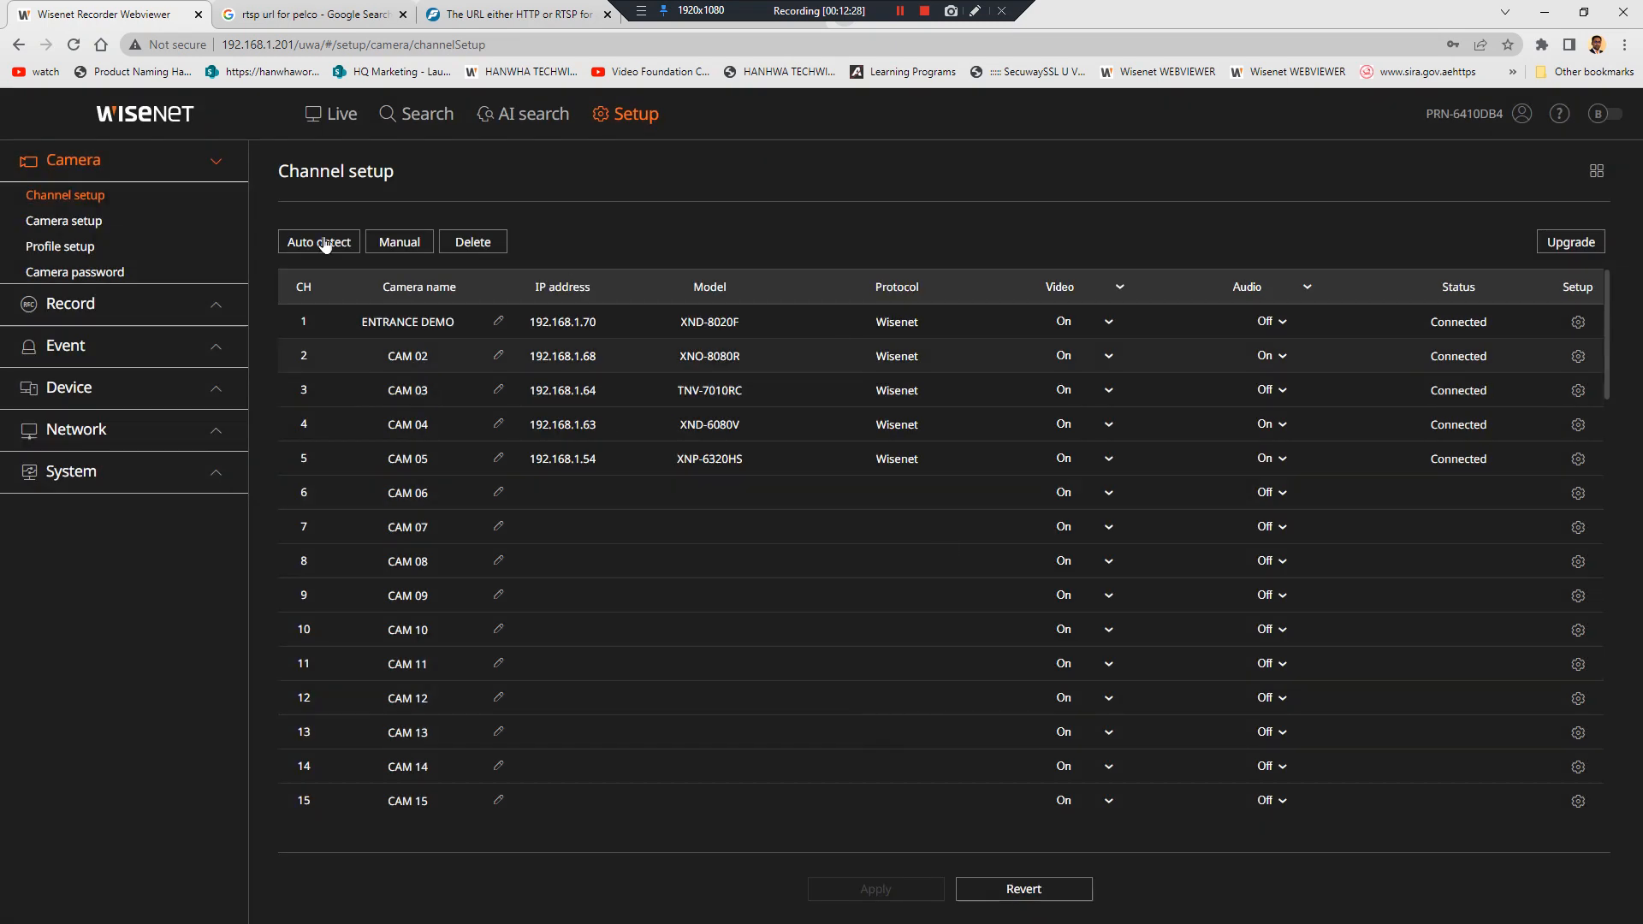
pyautogui.click(164, 249)
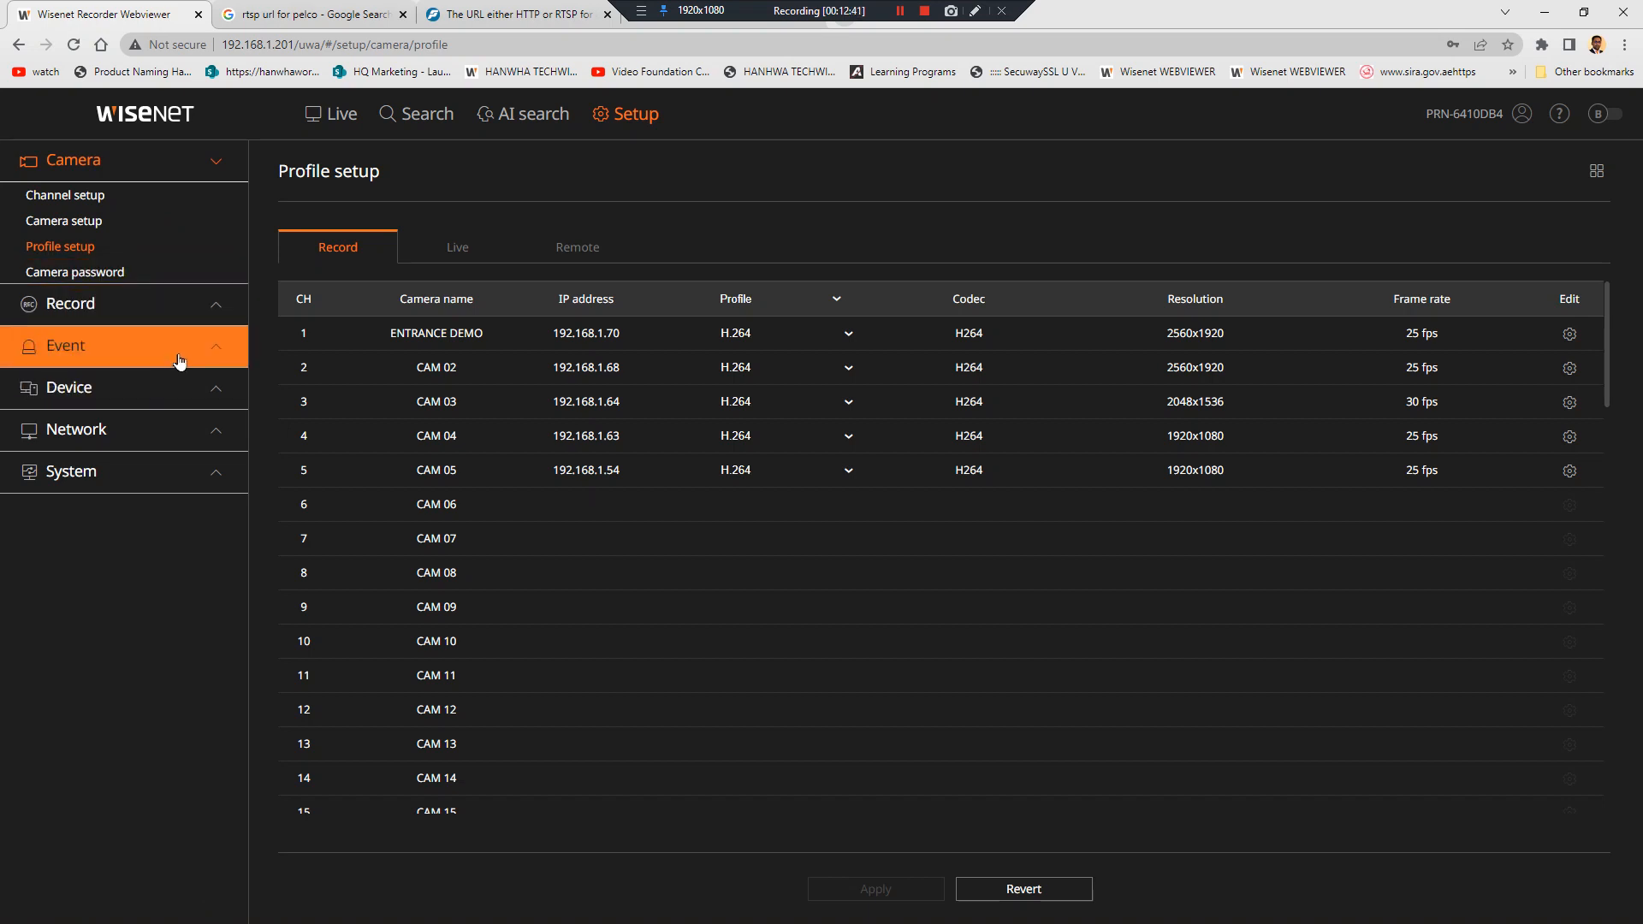
# Go to Record > Device > Storage device to view the four internal hard disks
pyautogui.click(189, 315)
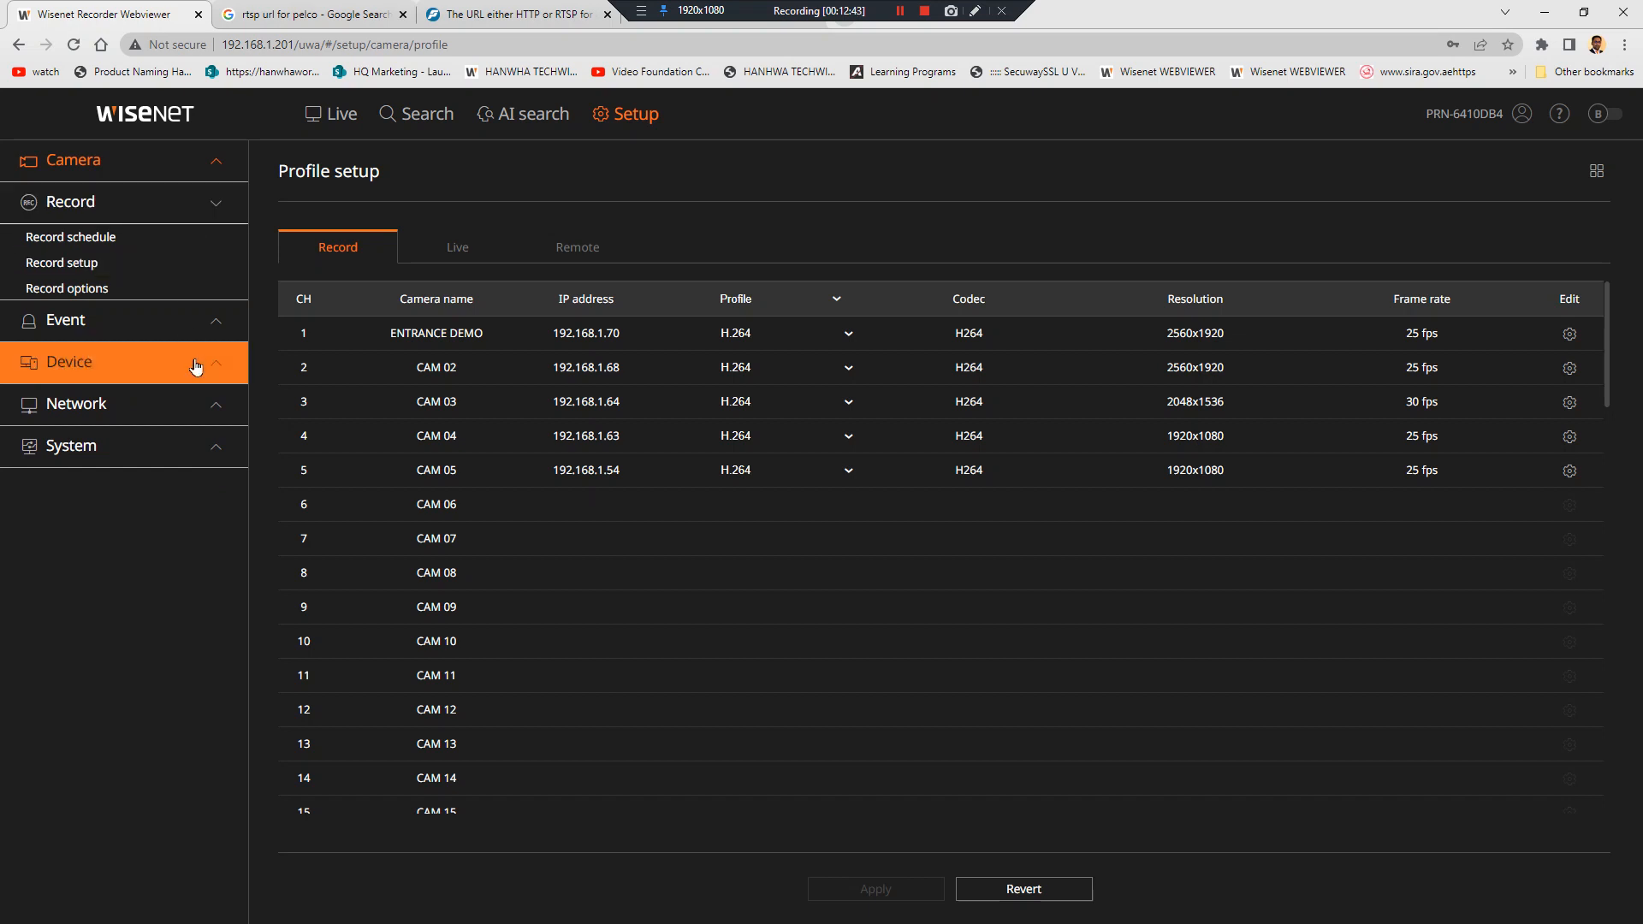
pyautogui.click(190, 363)
pyautogui.click(172, 325)
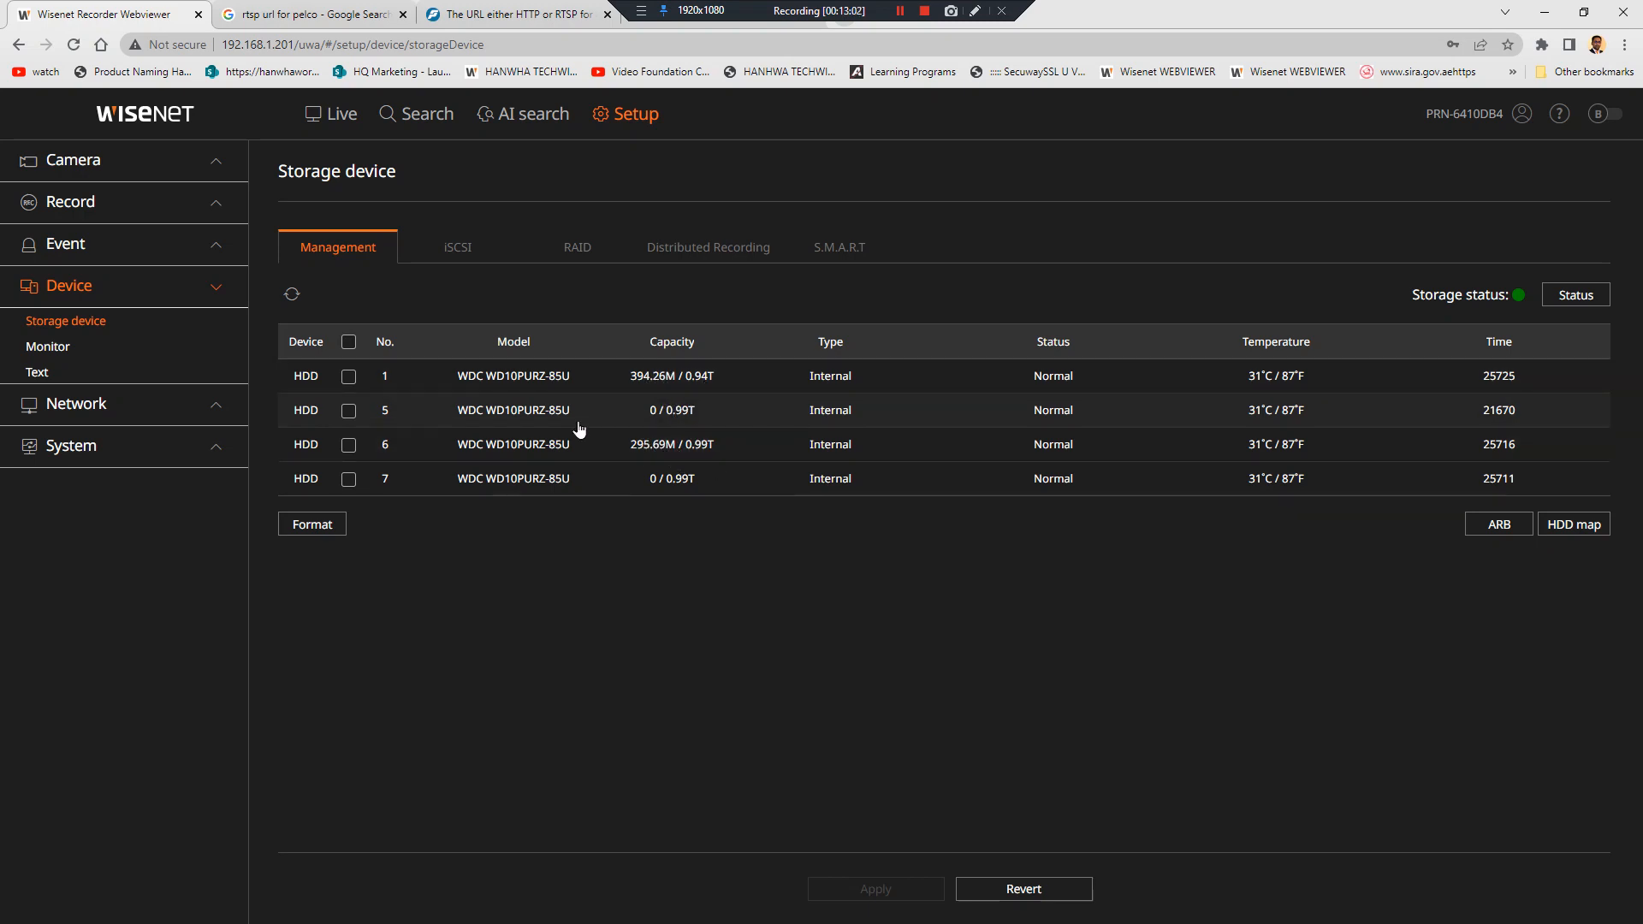
# Review the channels assigned to Group 1 and Group 2 in the Distributed Recording settings
pyautogui.click(674, 256)
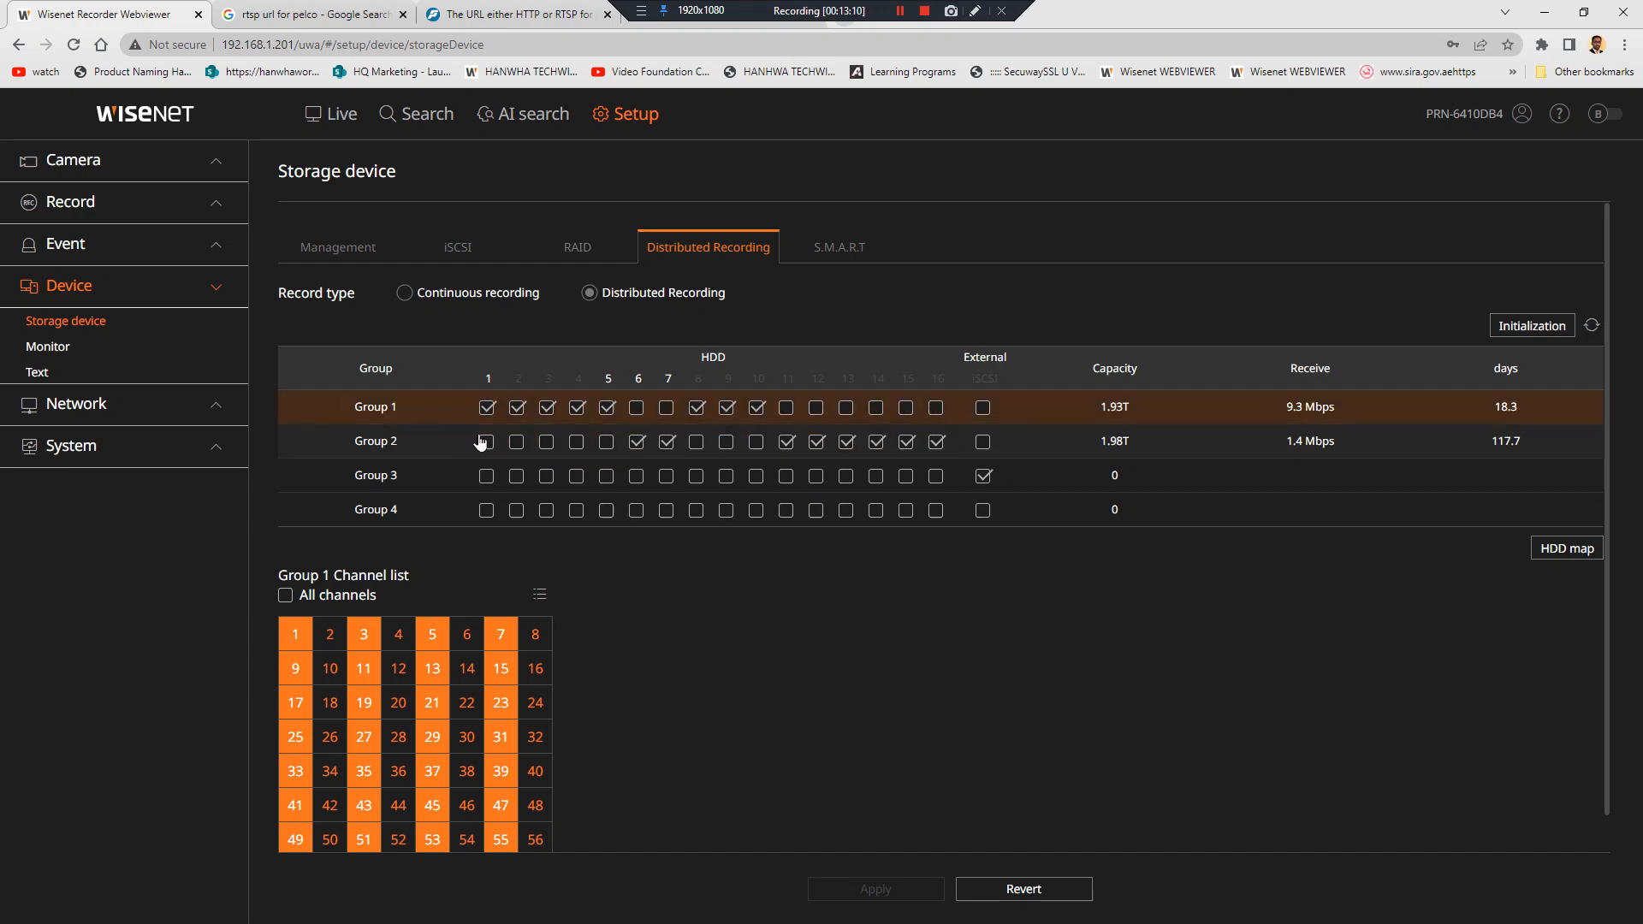
pyautogui.click(418, 417)
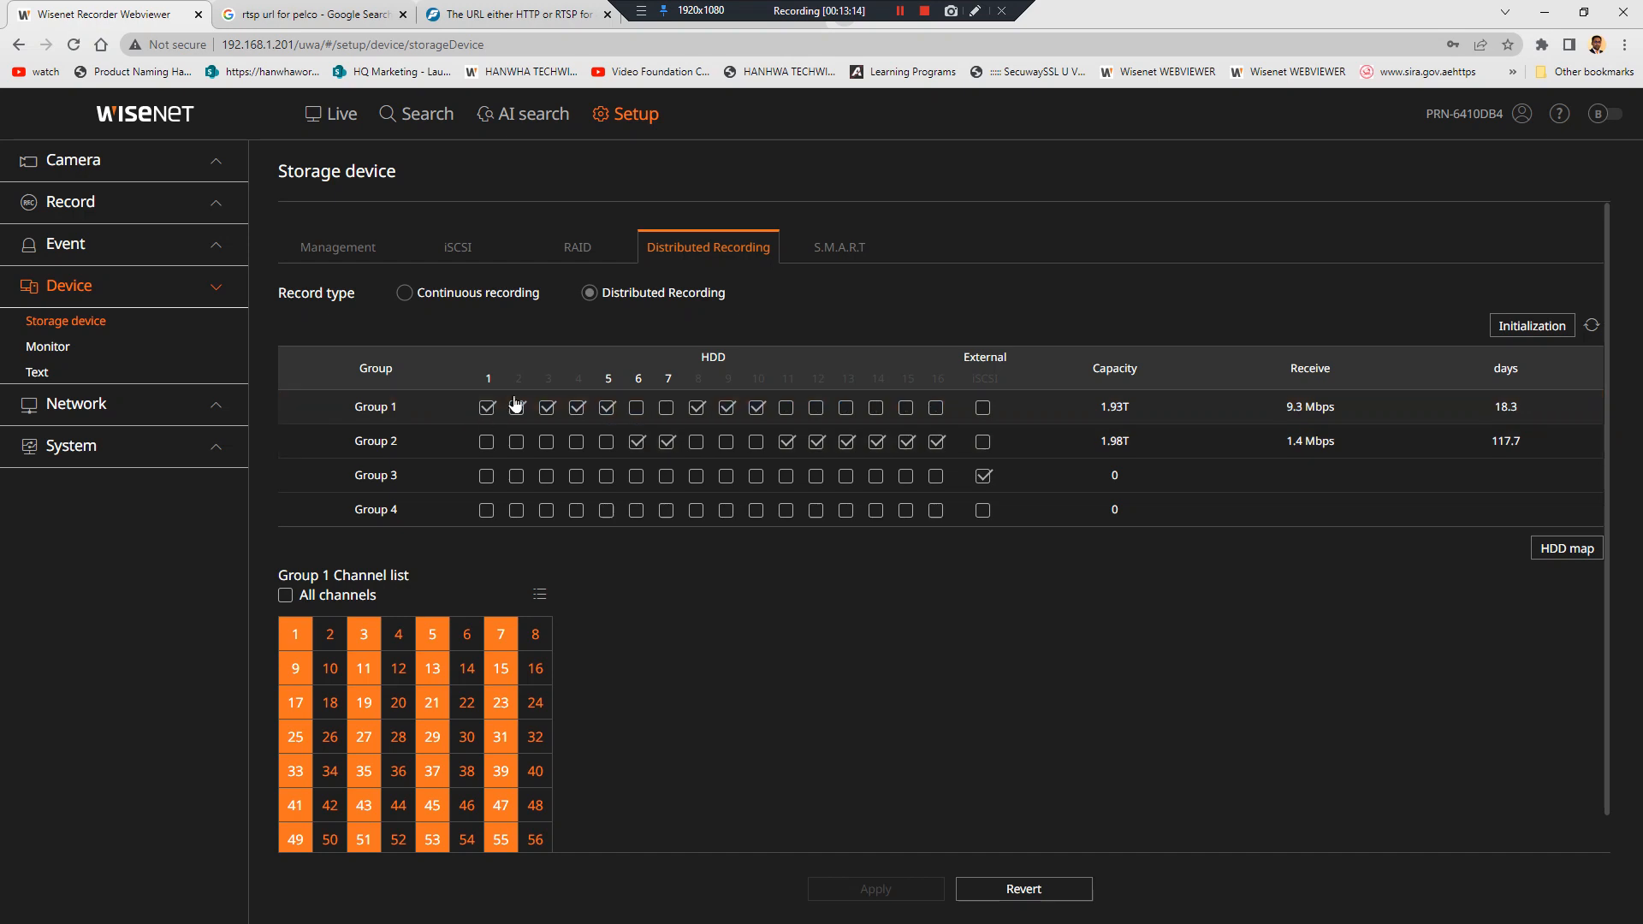
pyautogui.click(495, 417)
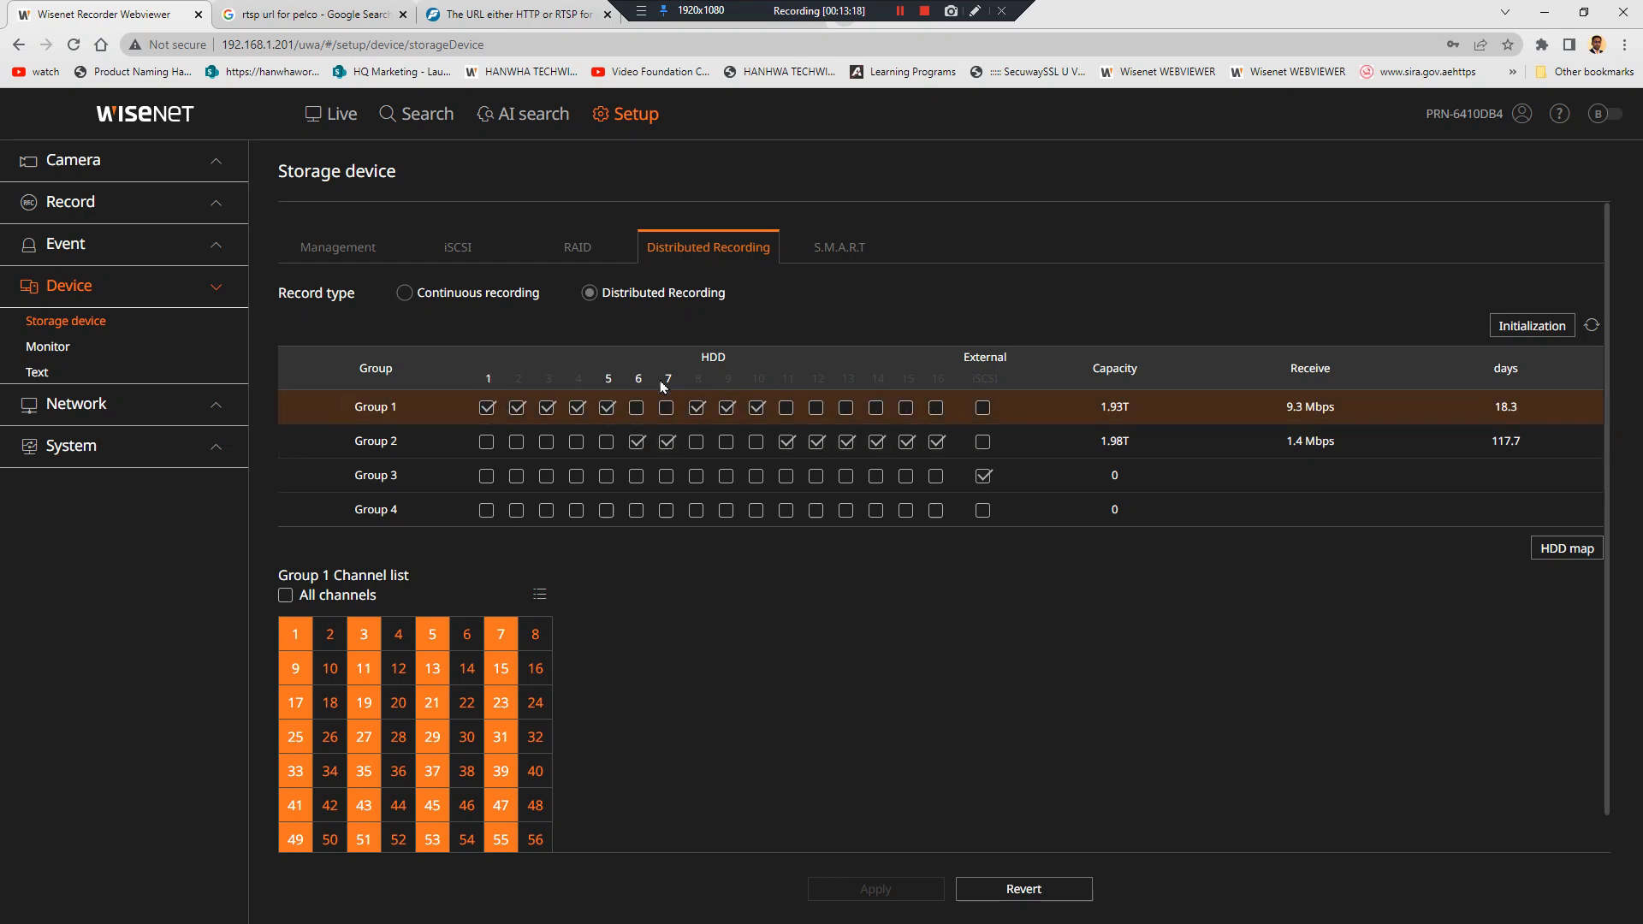
pyautogui.click(416, 417)
pyautogui.click(422, 443)
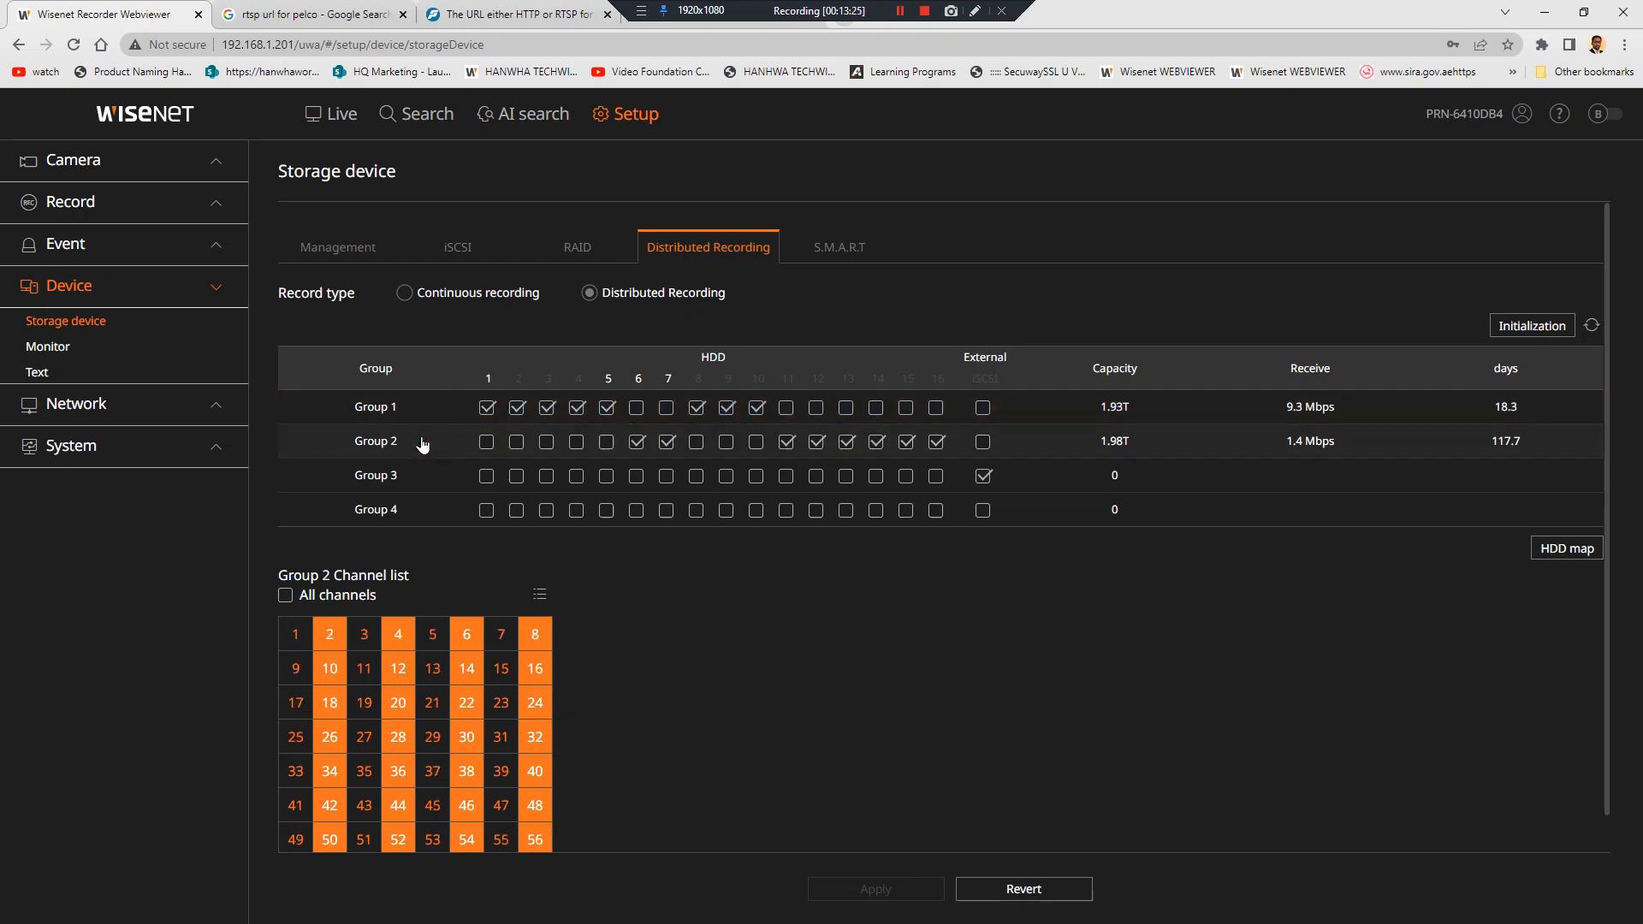
pyautogui.click(428, 412)
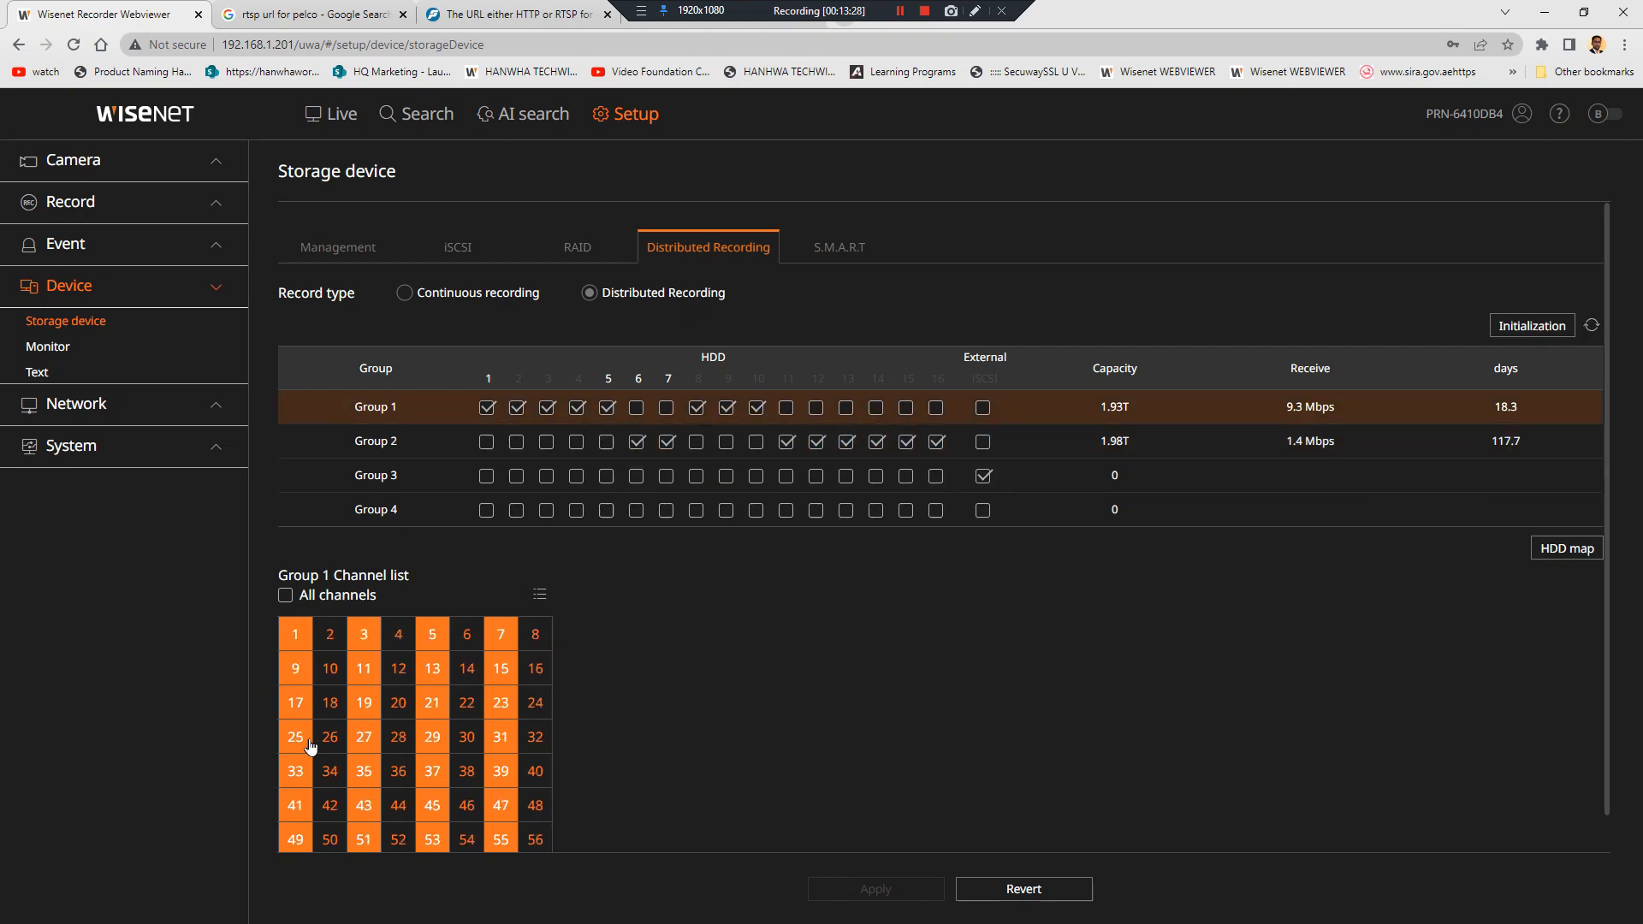
pyautogui.click(433, 453)
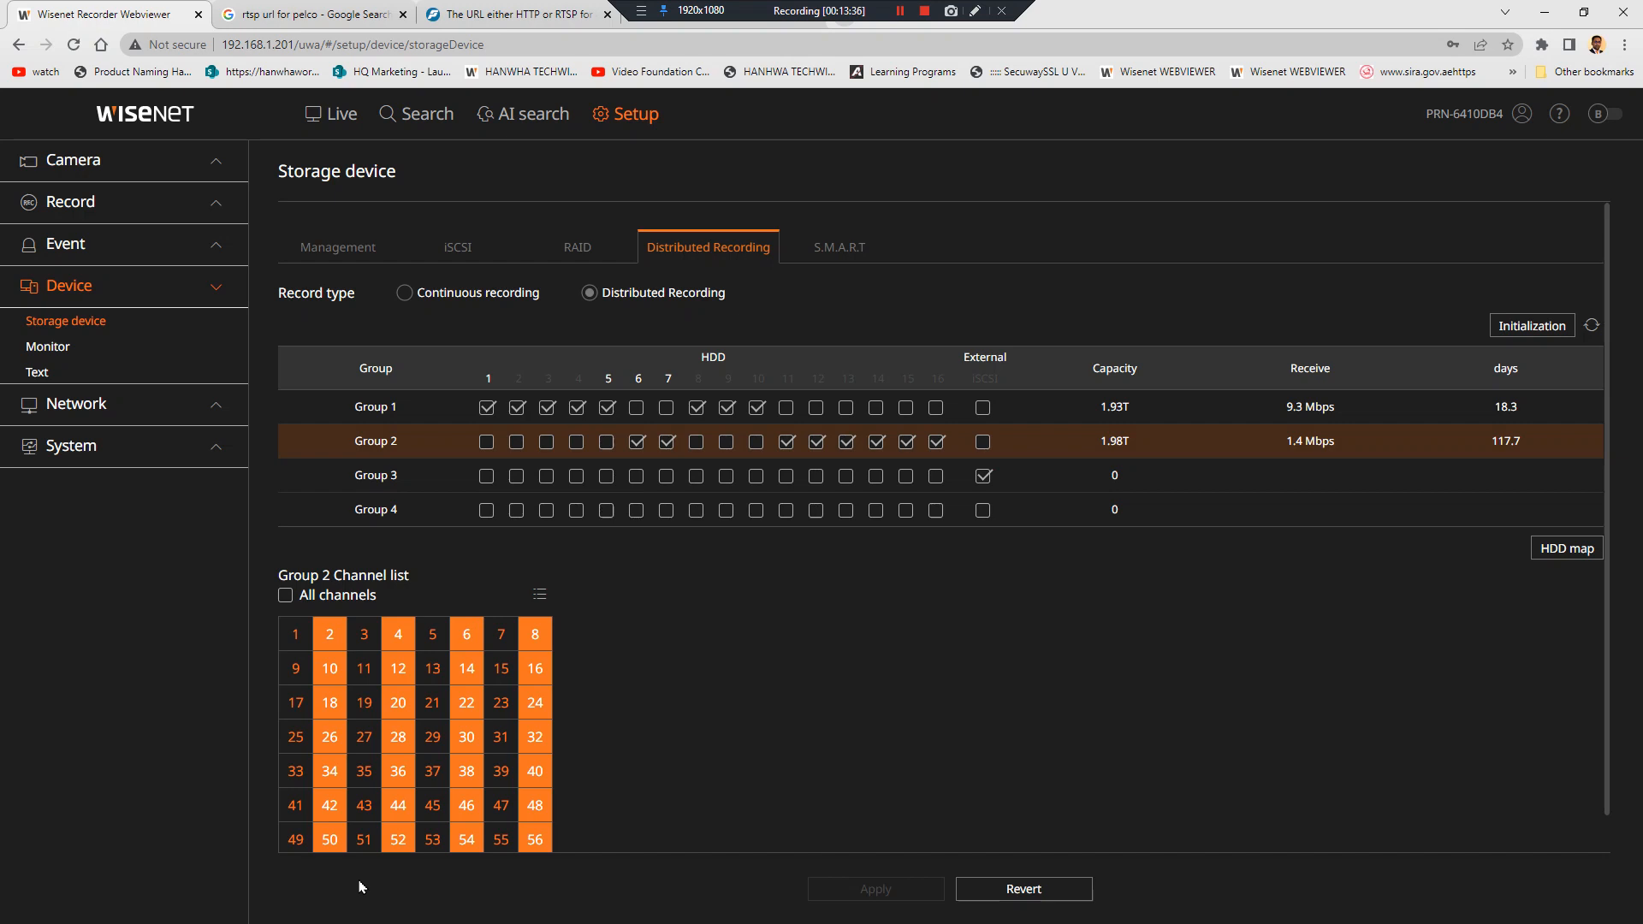
pyautogui.click(420, 417)
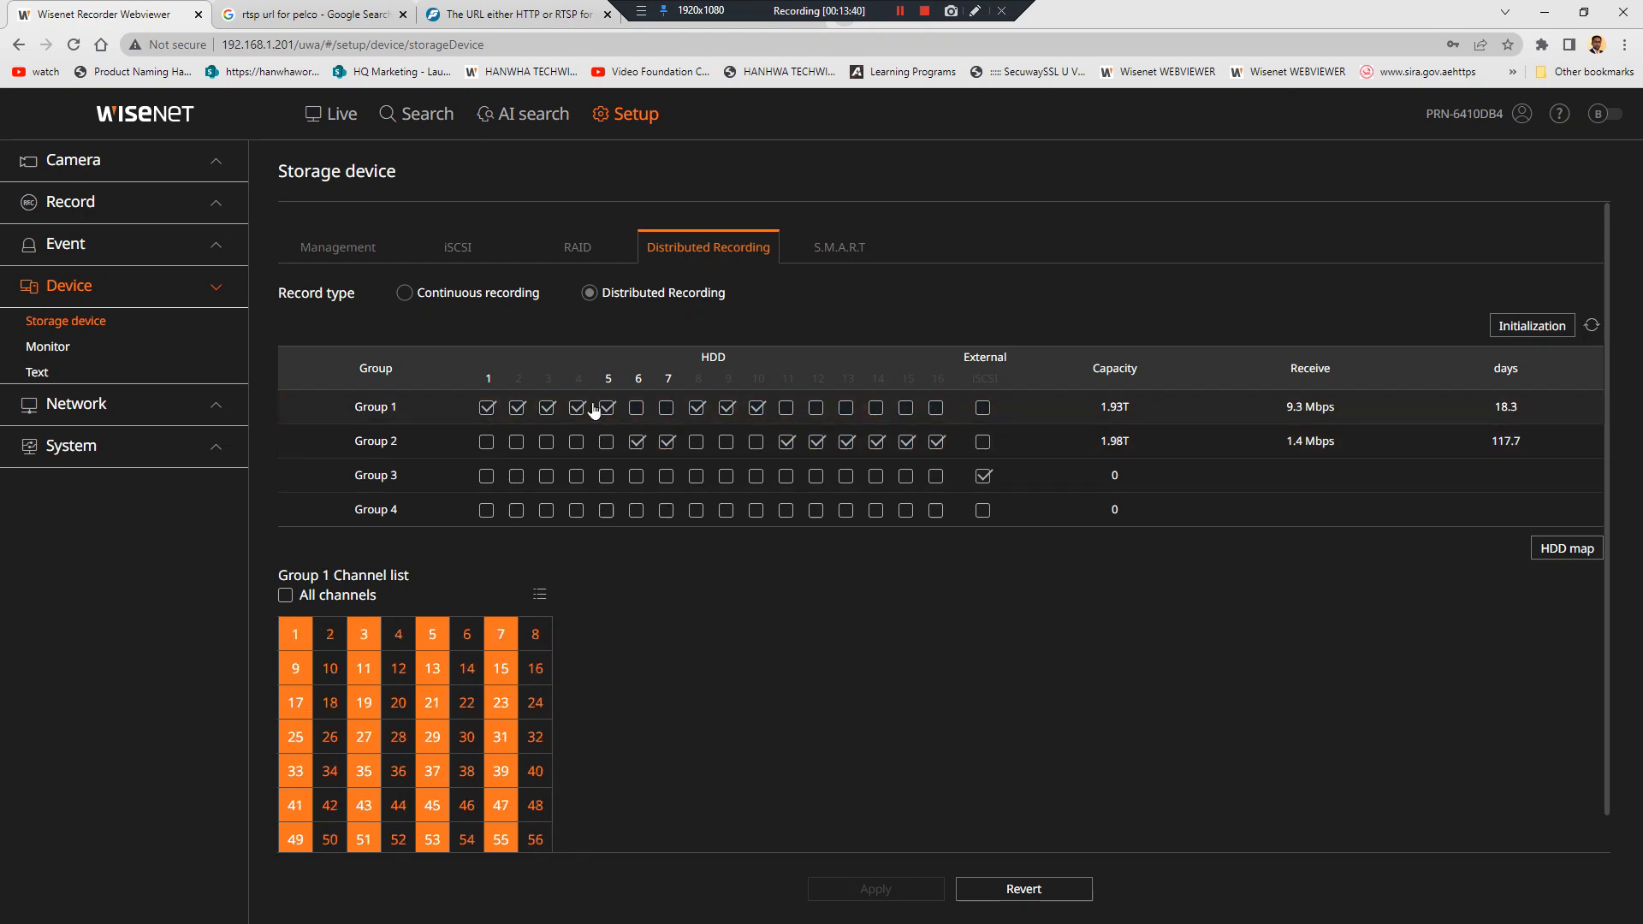
pyautogui.click(423, 445)
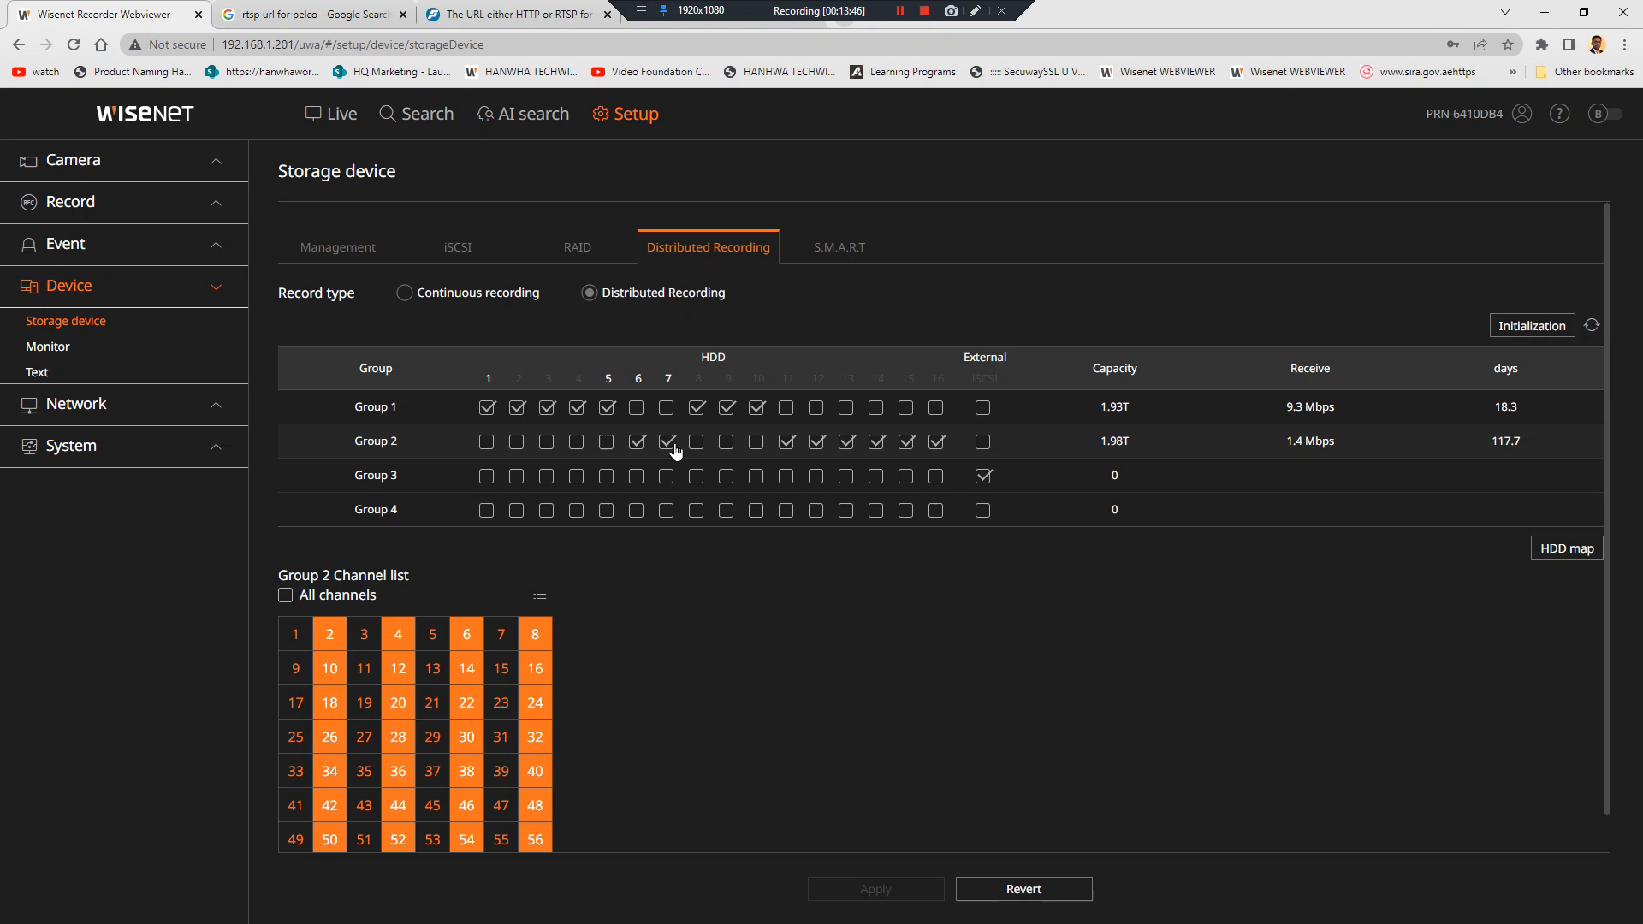
# Switch Record type to Continuous recording and stay on the page, keeping the unsaved change
pyautogui.click(470, 294)
pyautogui.click(323, 244)
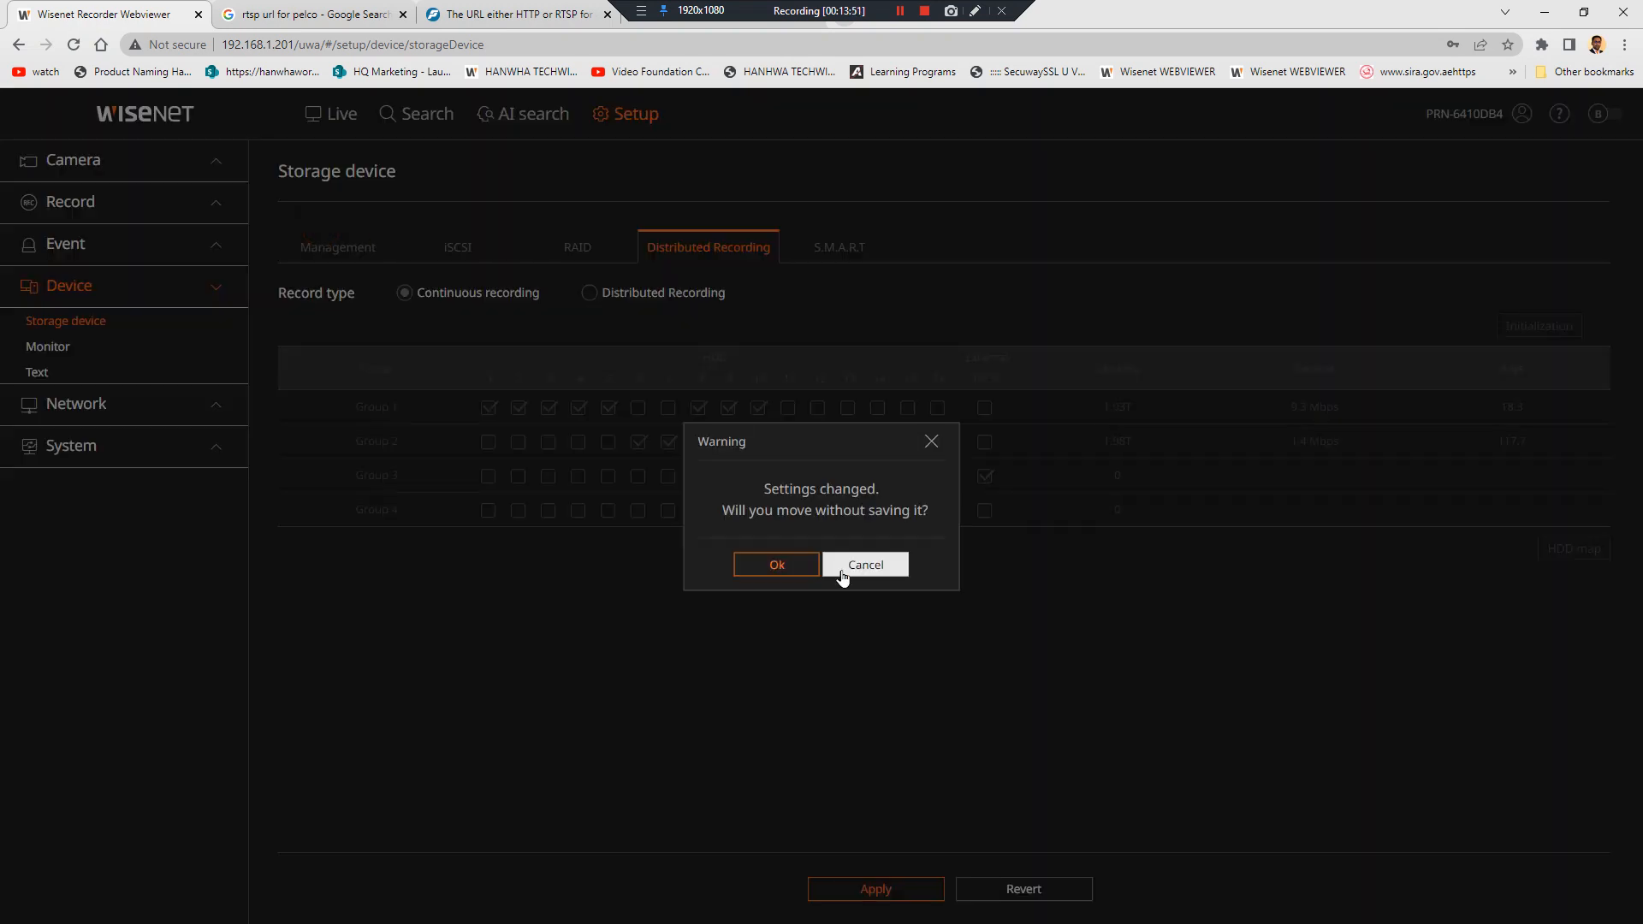
pyautogui.click(880, 567)
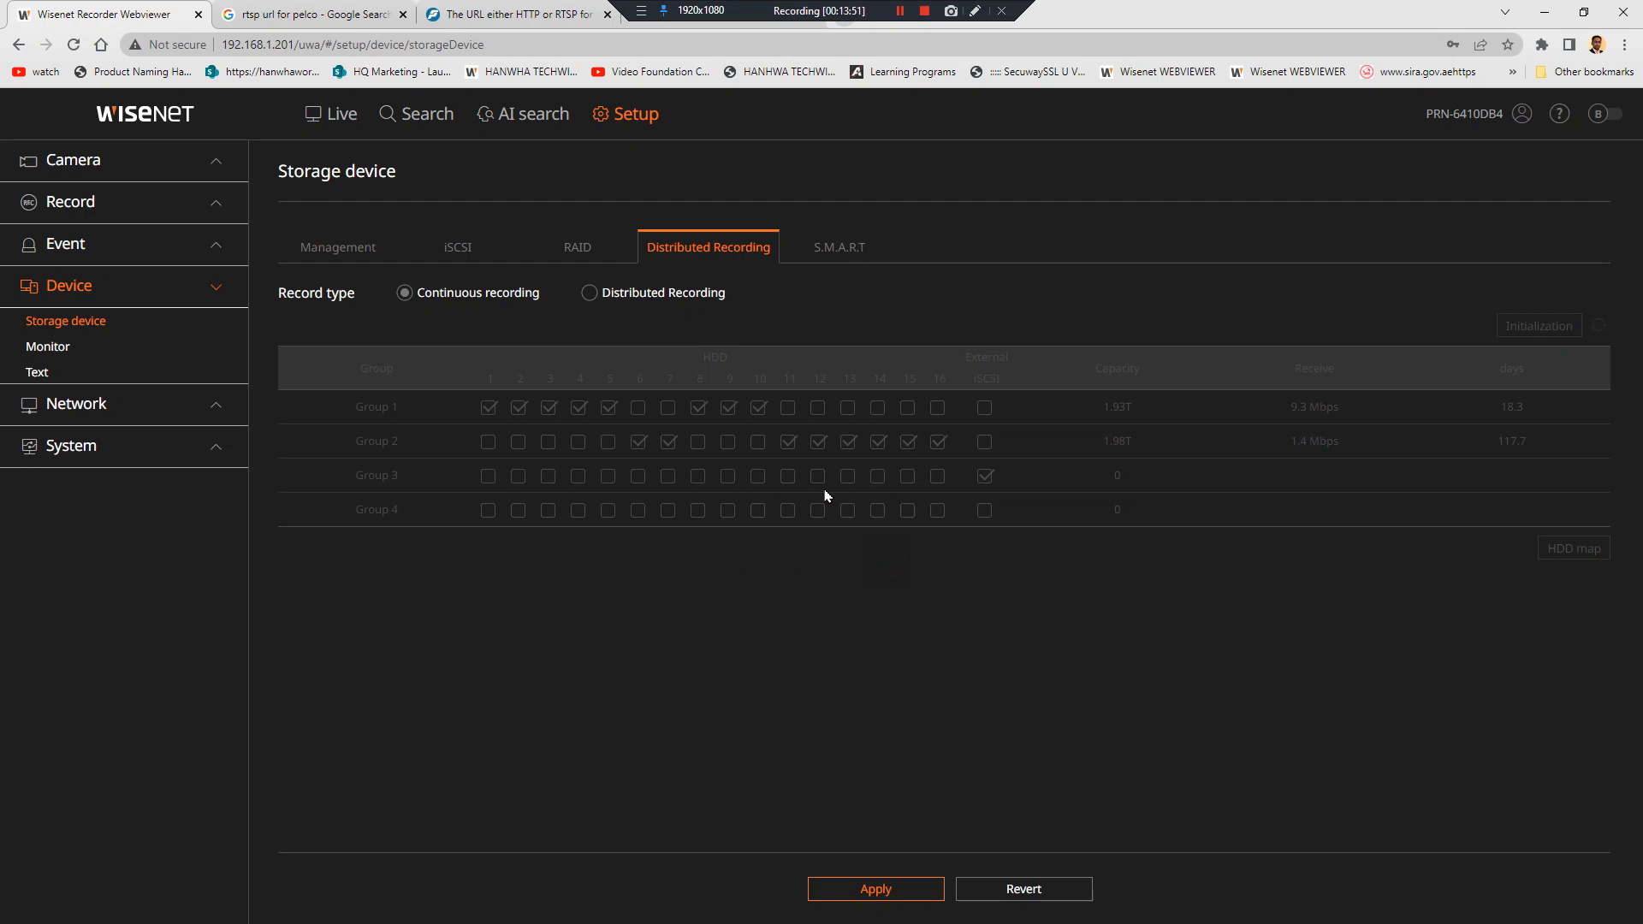
# In Camera Profile setup, set the record profile of every channel to H.265
pyautogui.click(132, 170)
pyautogui.click(164, 269)
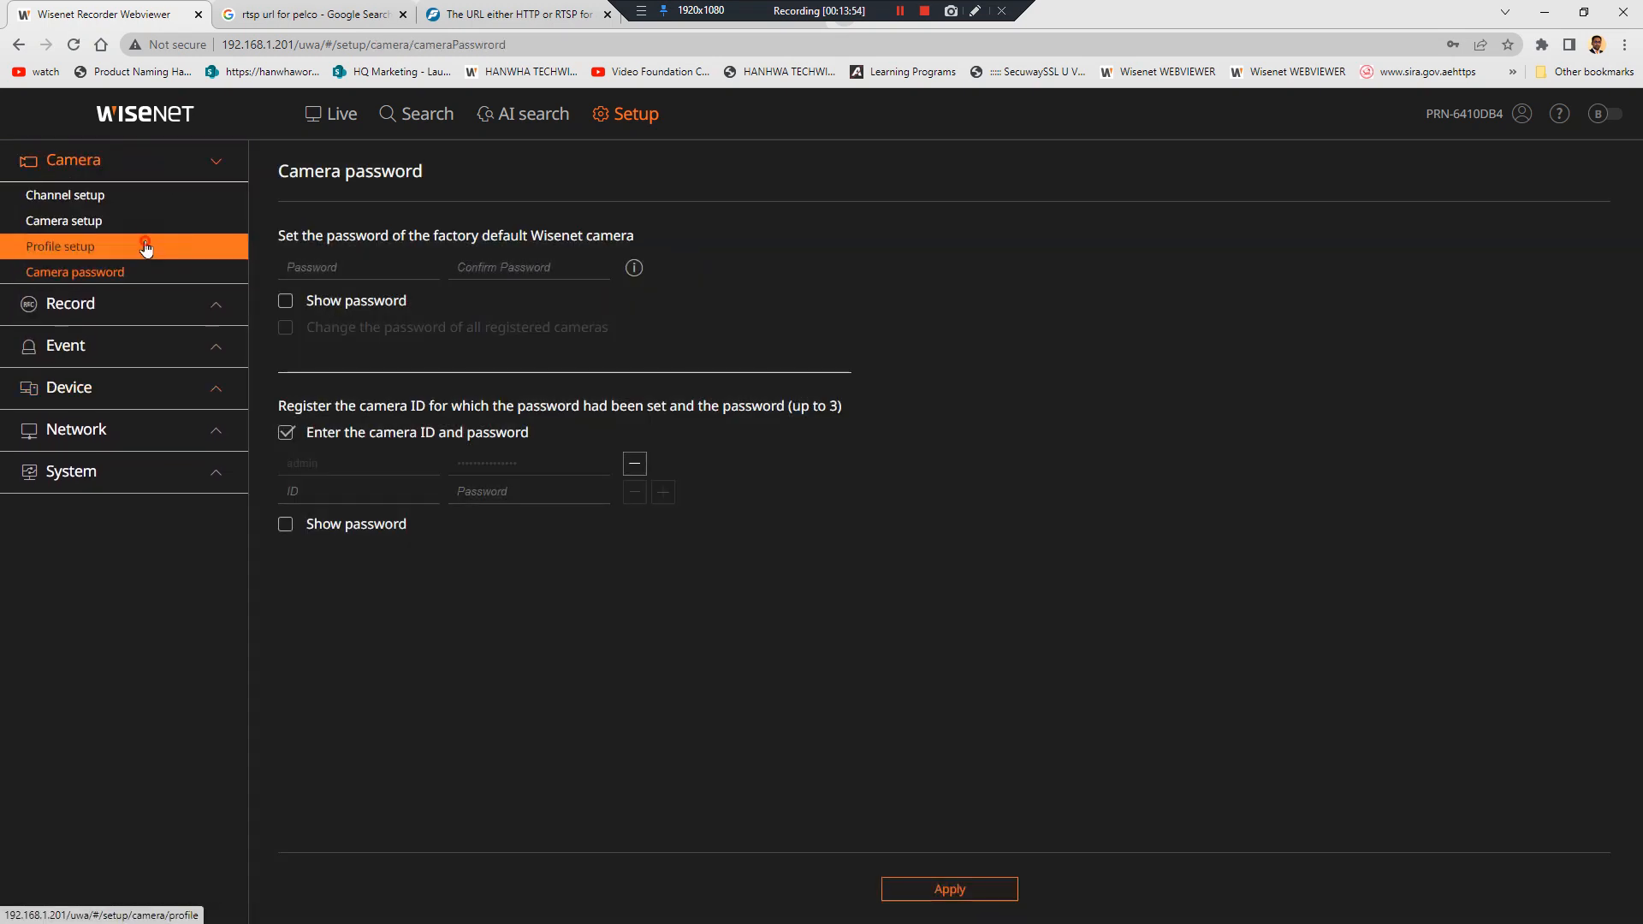
pyautogui.click(103, 247)
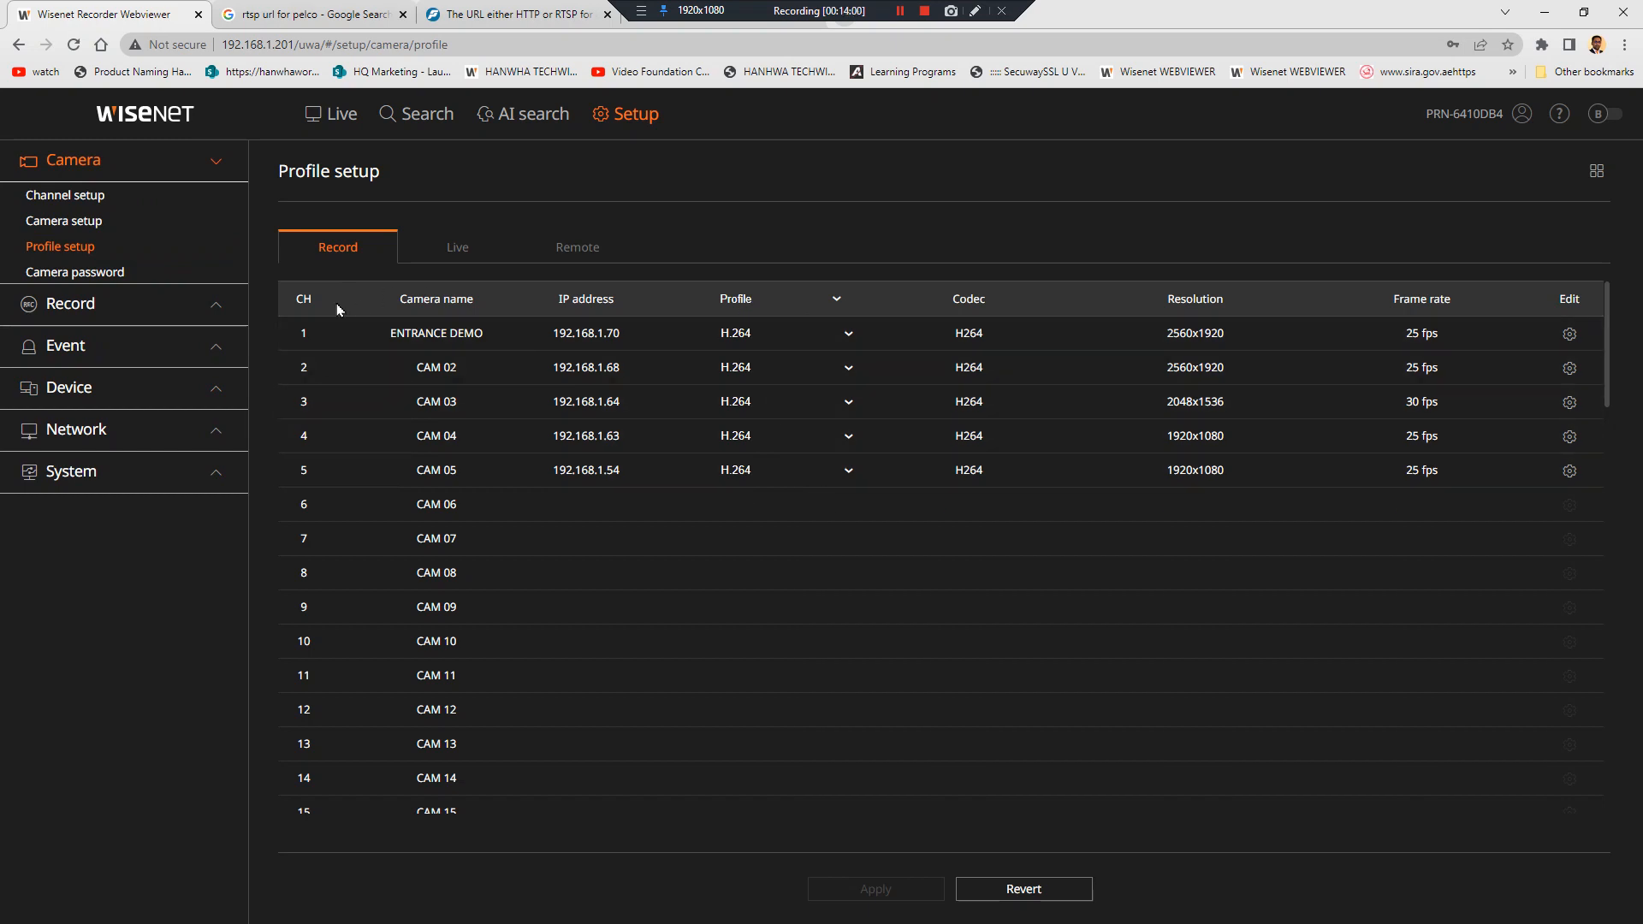
pyautogui.click(781, 313)
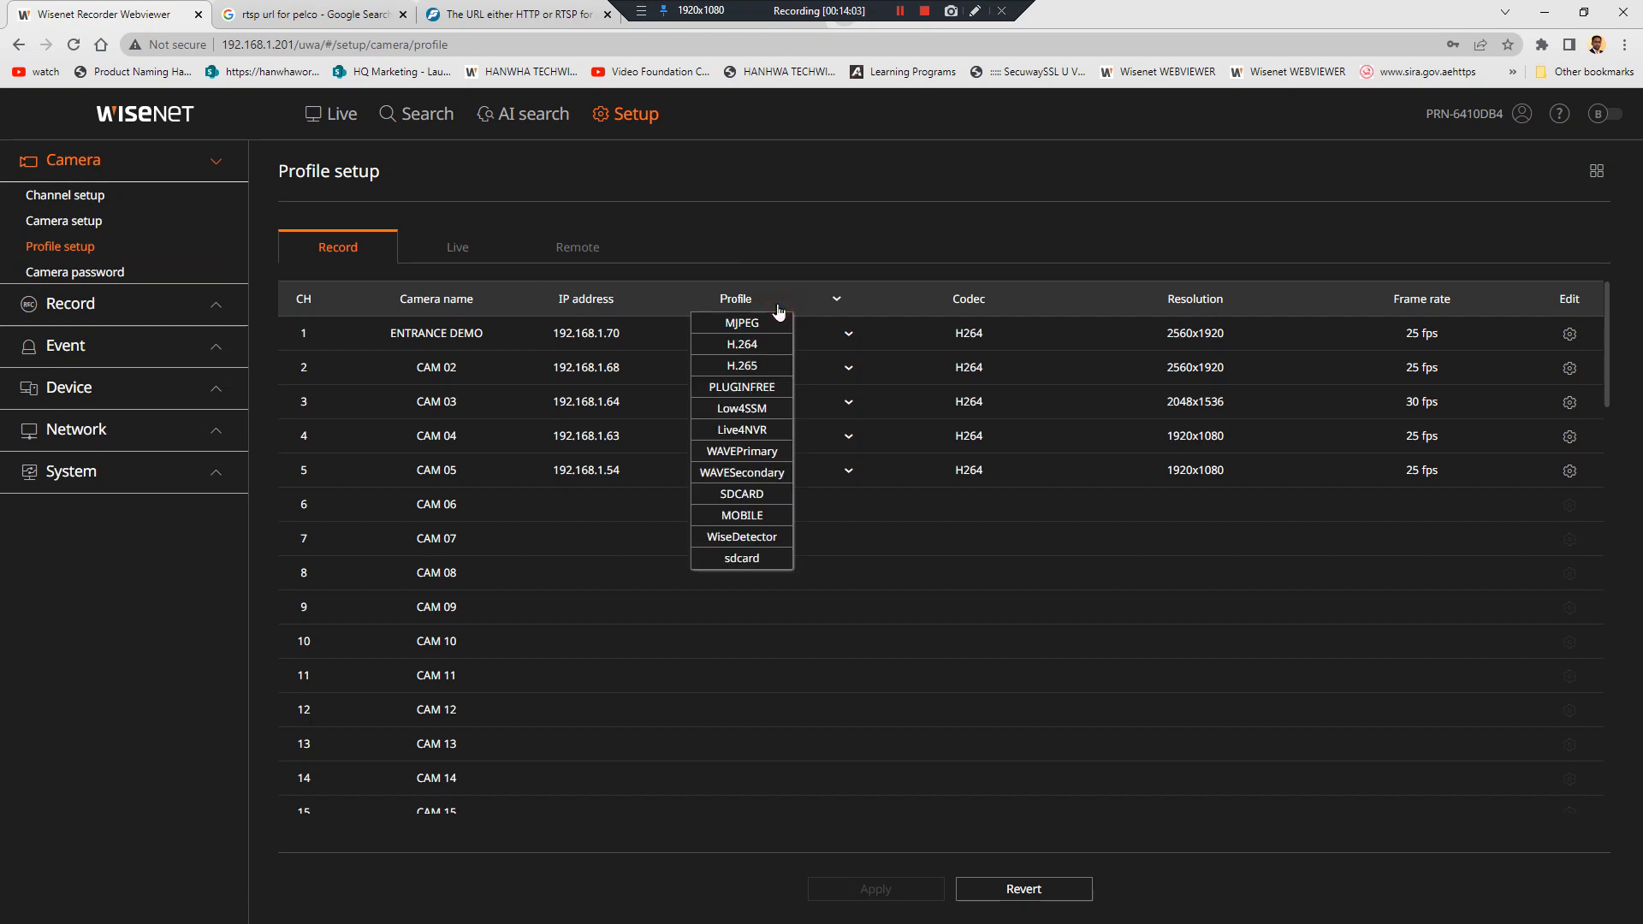
pyautogui.click(760, 366)
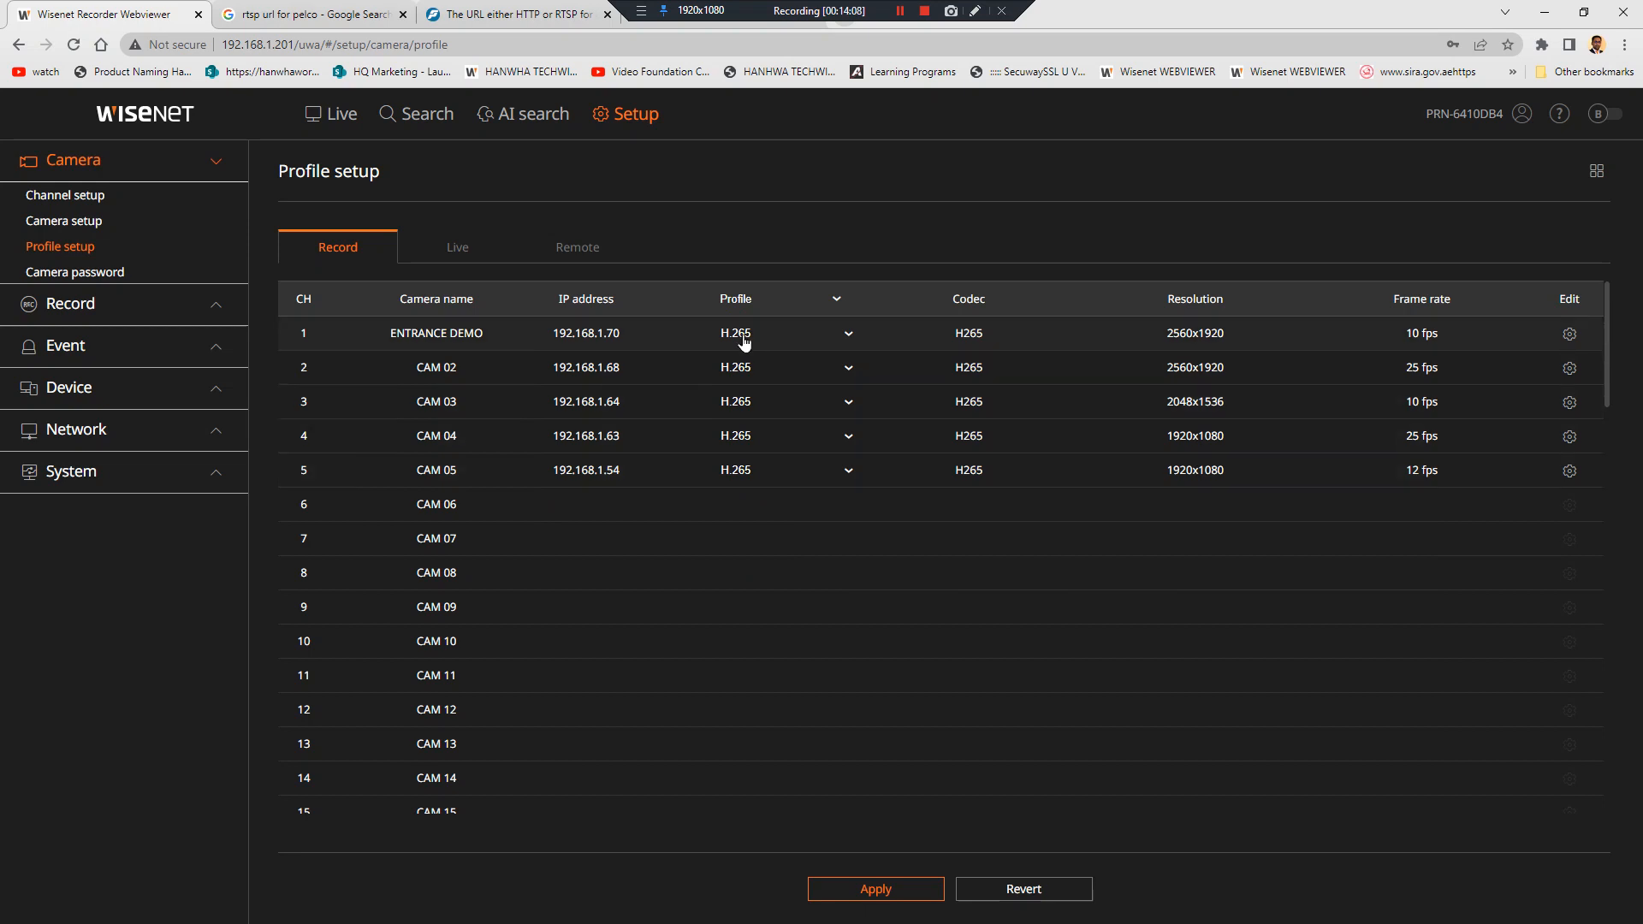
pyautogui.click(762, 299)
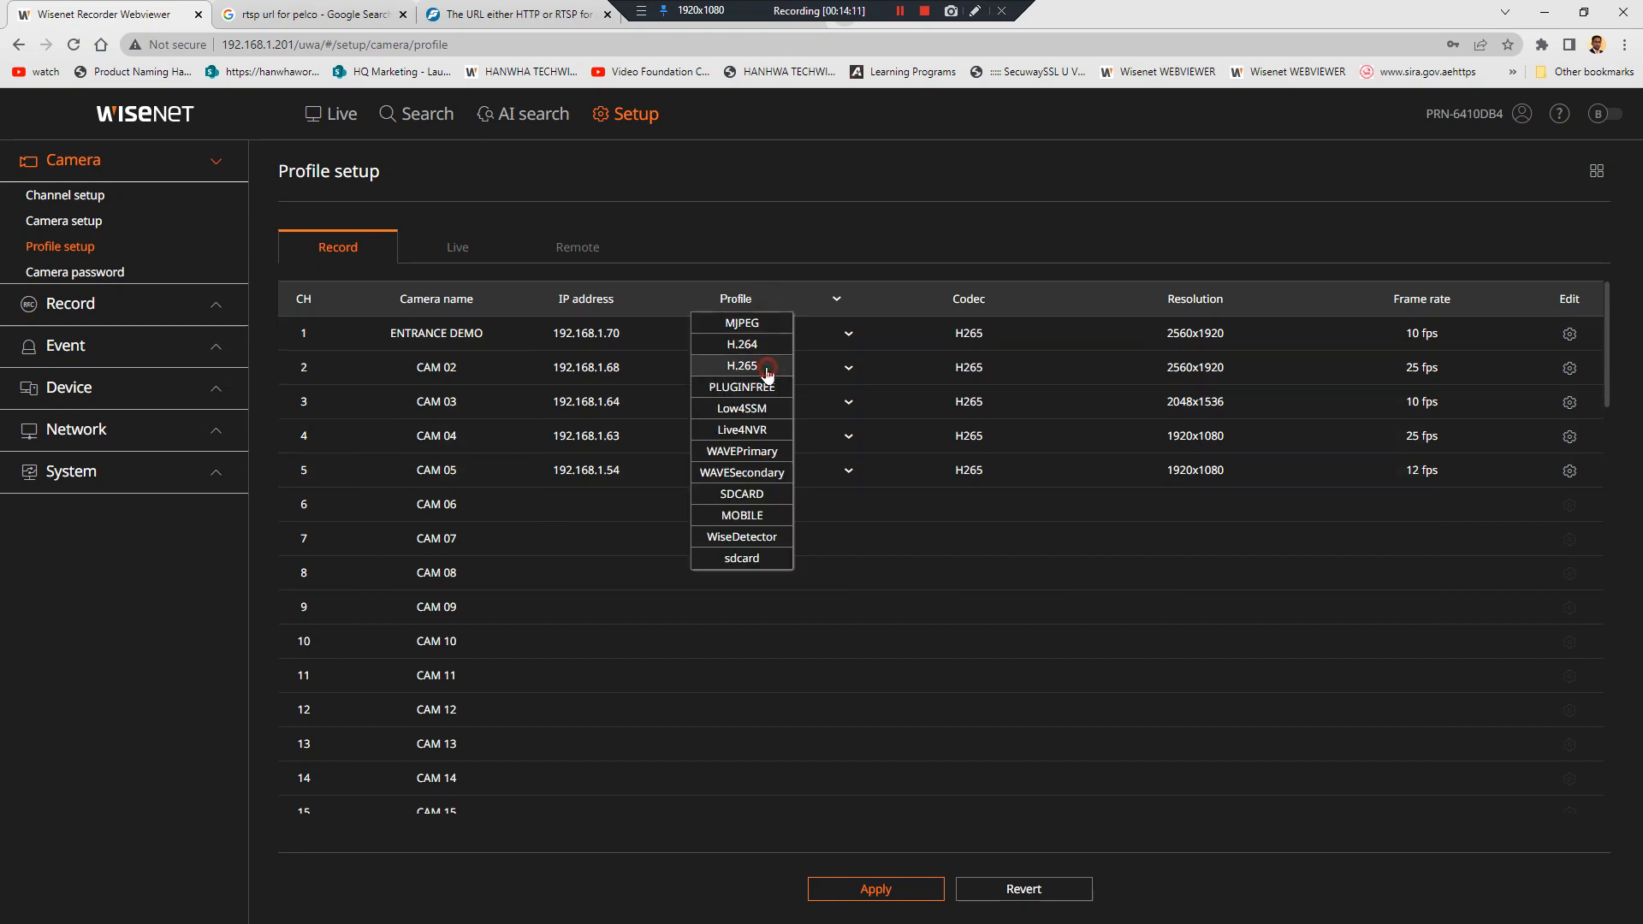
pyautogui.click(764, 366)
pyautogui.click(748, 333)
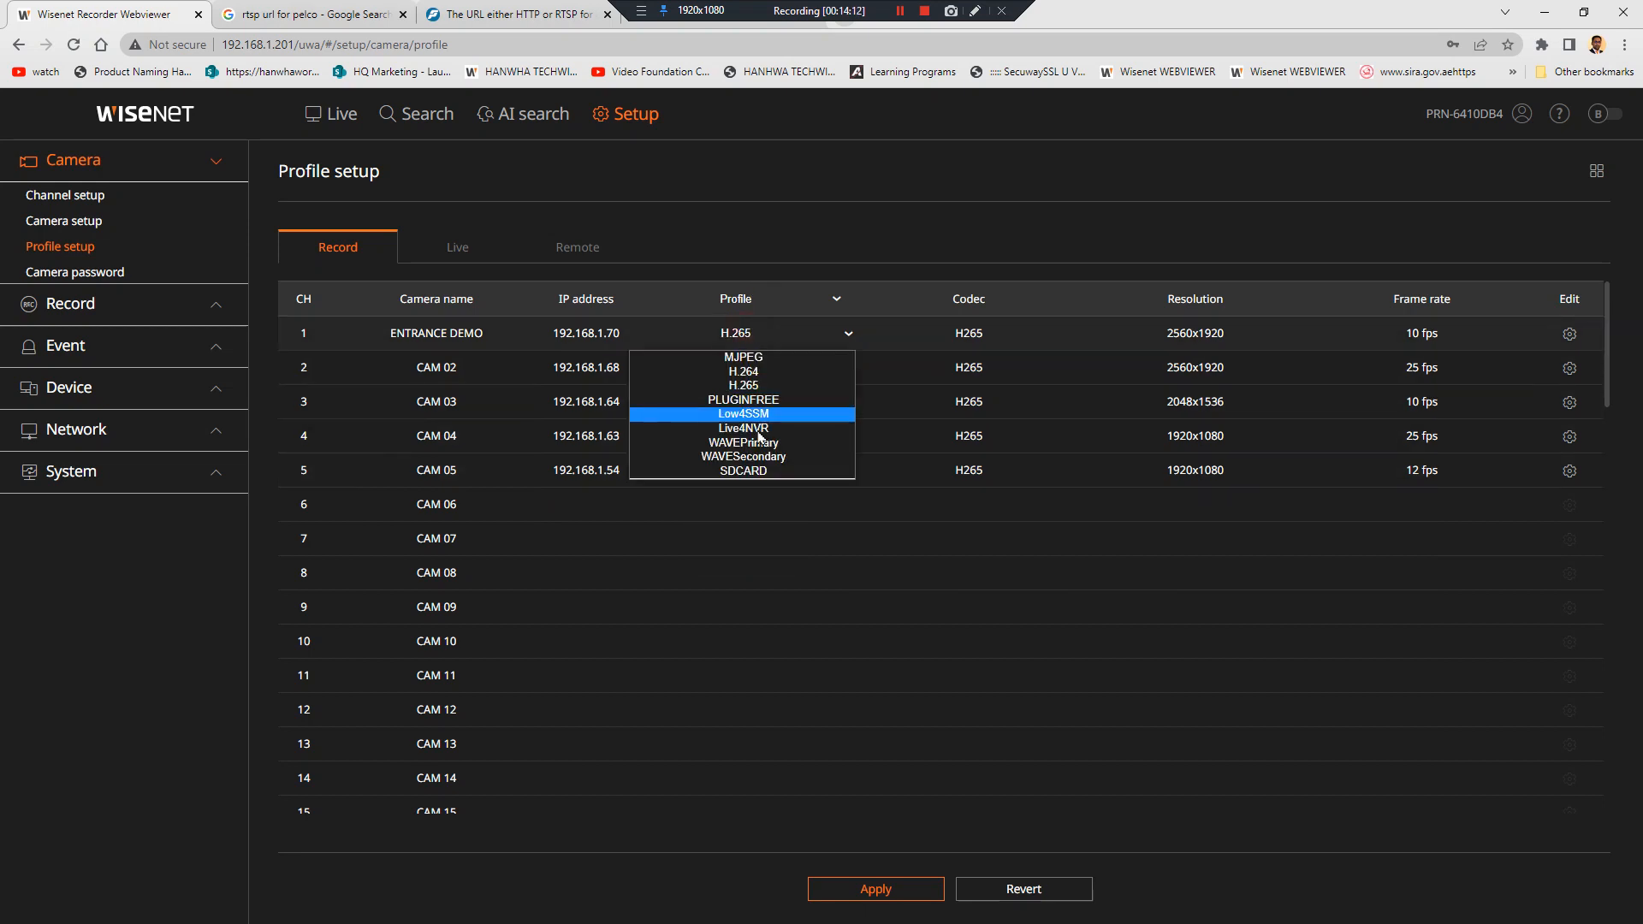
pyautogui.click(765, 386)
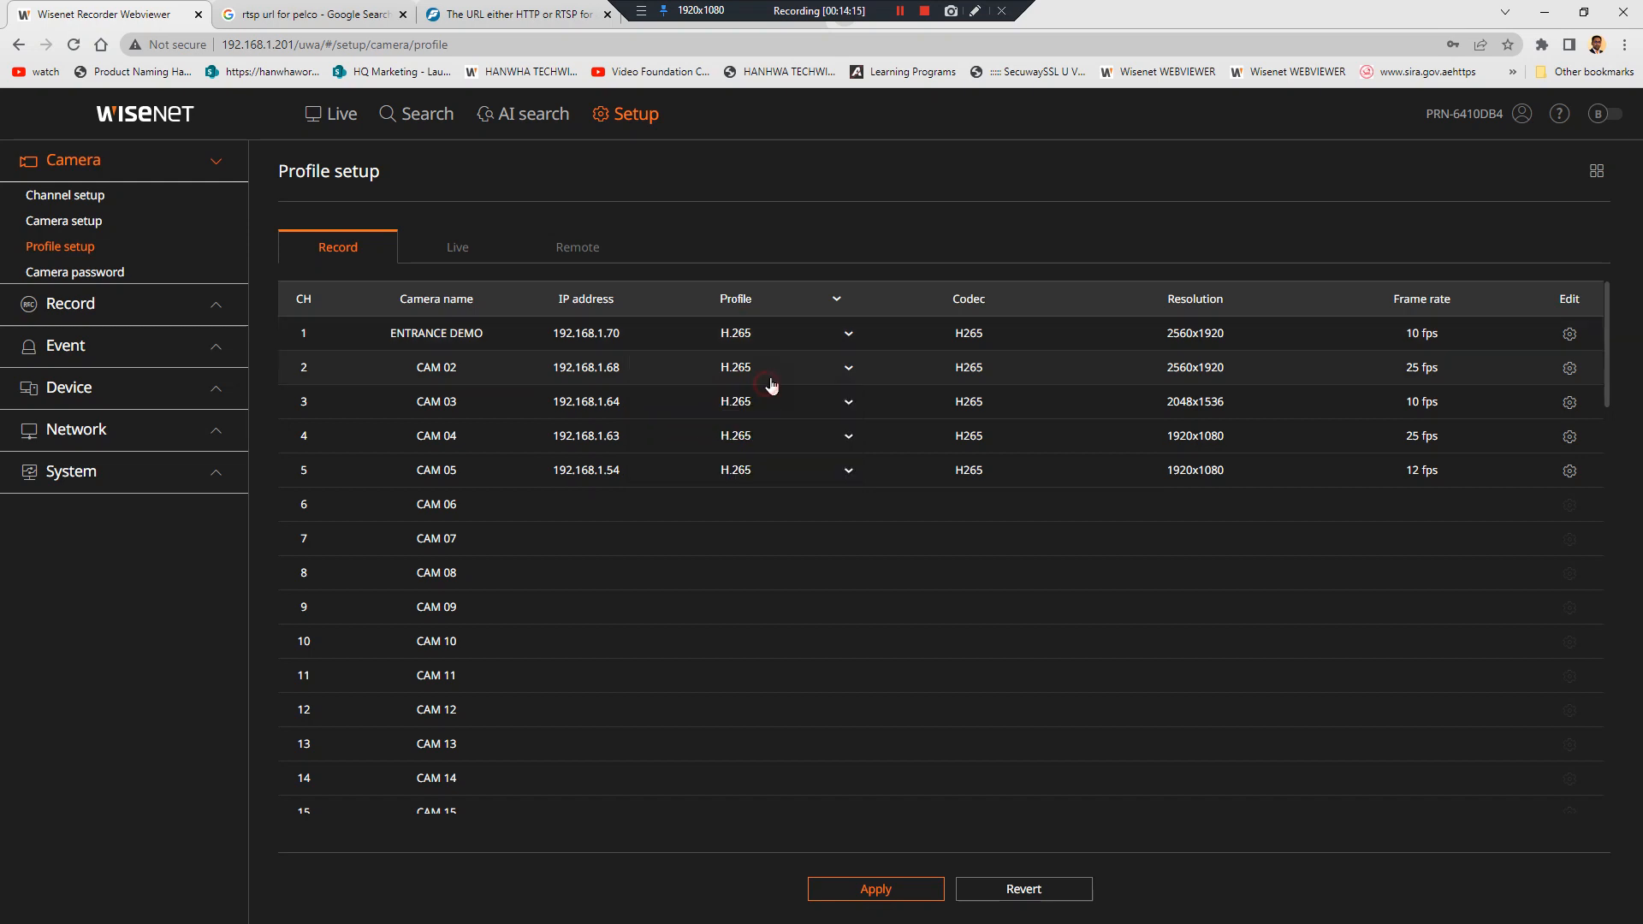
pyautogui.click(771, 376)
pyautogui.click(774, 420)
# Apply the H.265 record profiles, check the Live profile tab, and go to Live
pyautogui.click(890, 889)
pyautogui.click(470, 259)
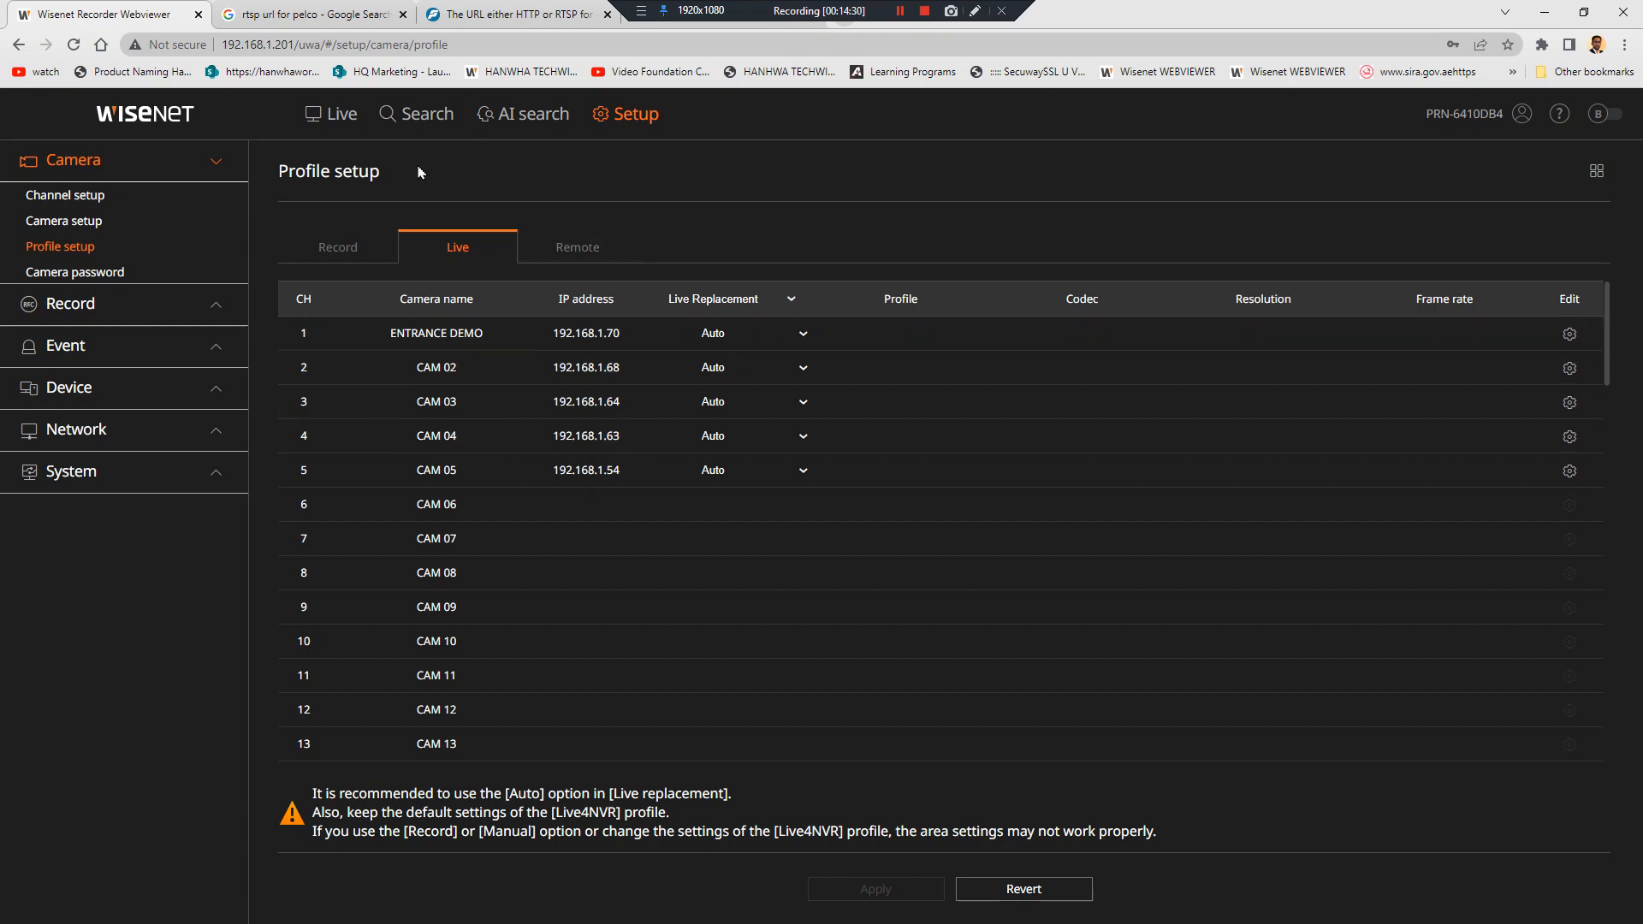
pyautogui.click(343, 126)
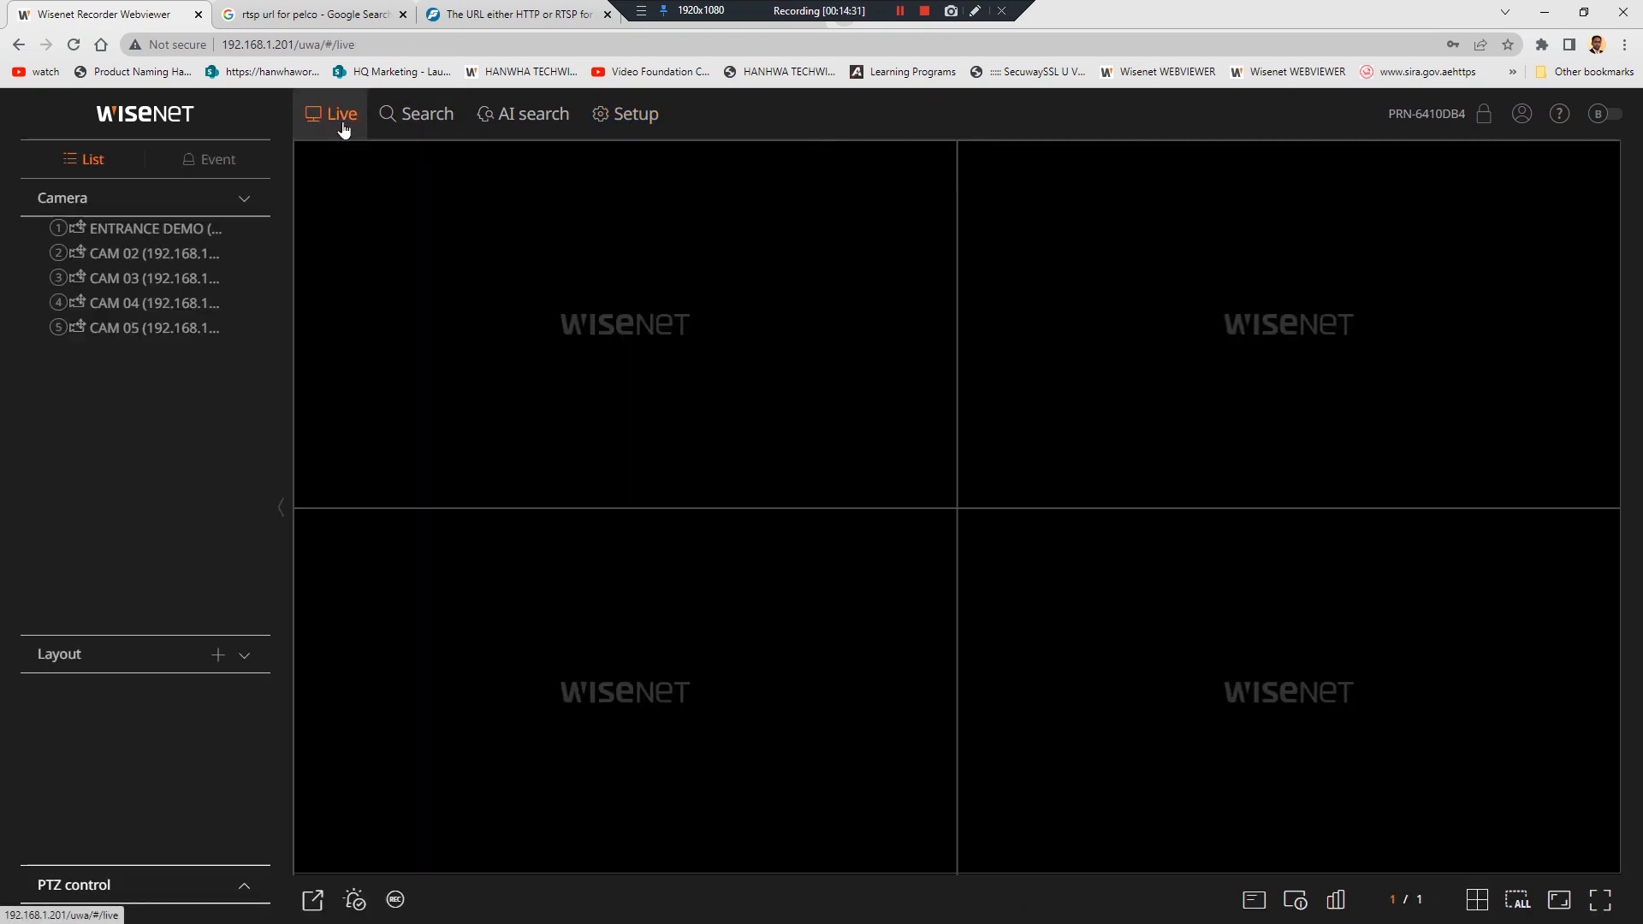
# Place ENTRANCE DEMO in the top-left tile and toggle it between full view and grid
pyautogui.click(163, 233)
pyautogui.moveTo(163, 236); pyautogui.dragTo(548, 304)
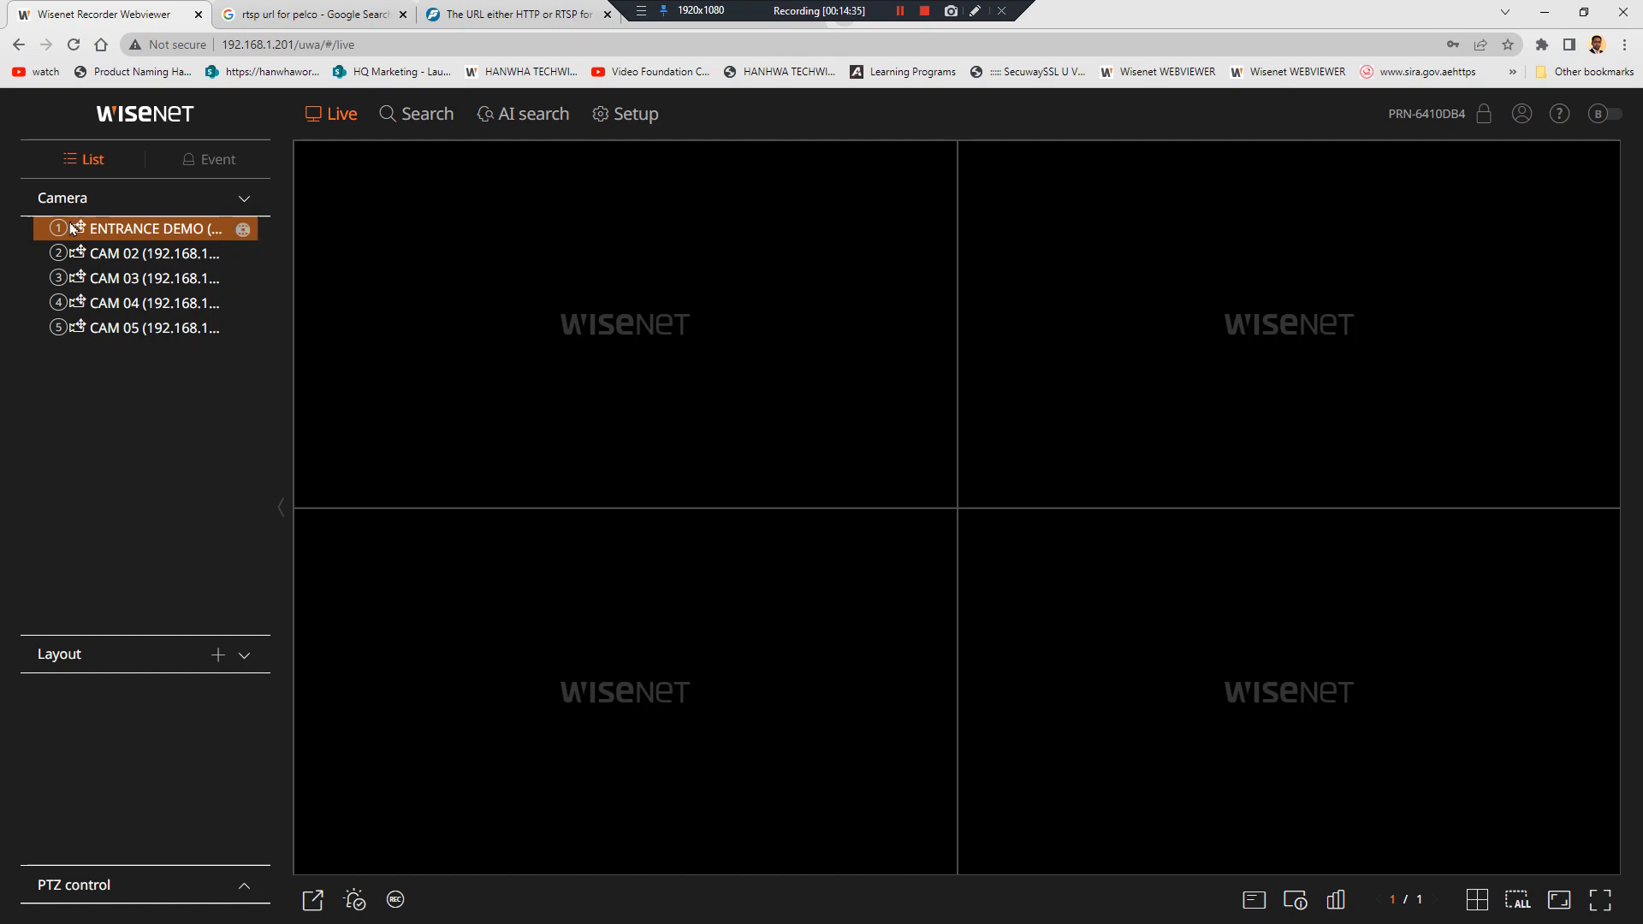
pyautogui.moveTo(95, 240); pyautogui.dragTo(672, 294)
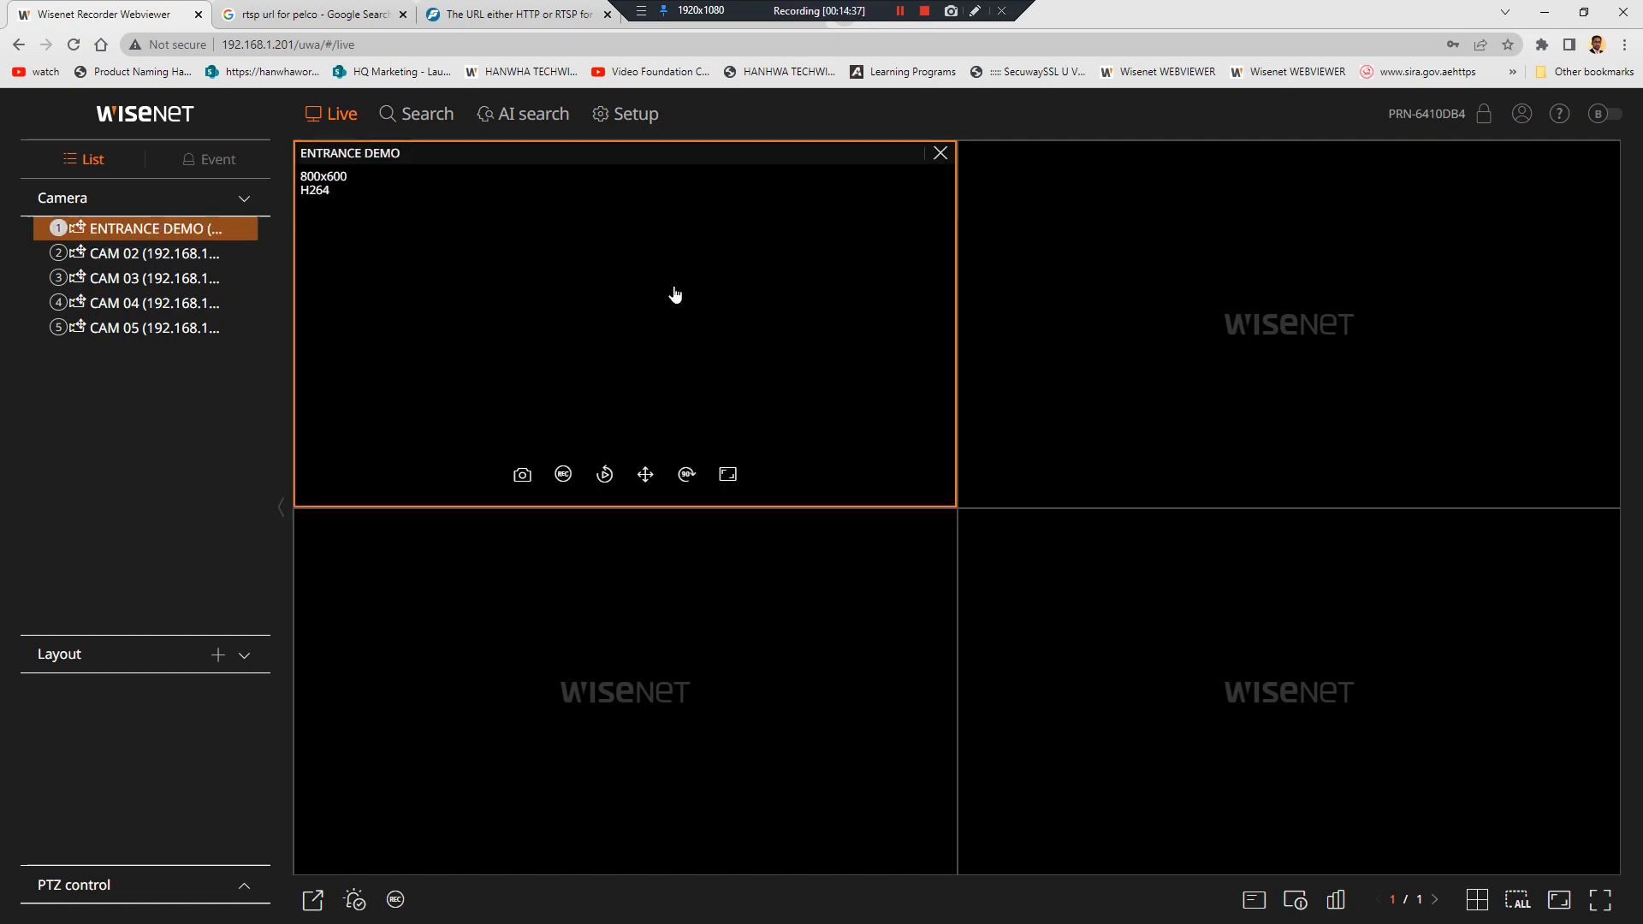
pyautogui.doubleClick(676, 294)
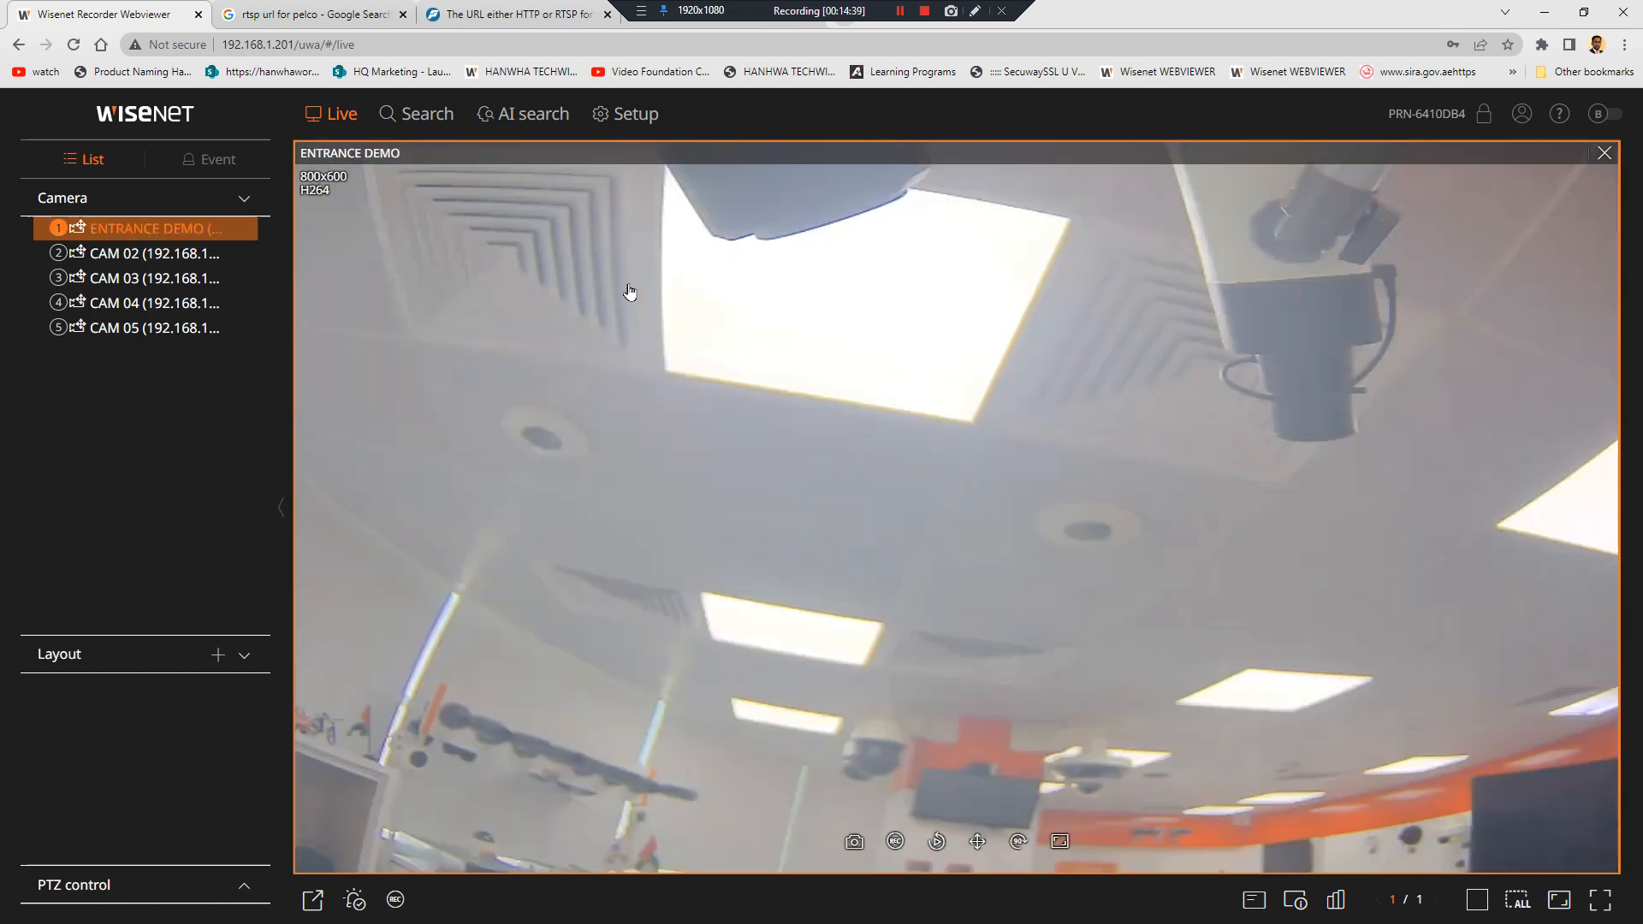
pyautogui.doubleClick(634, 296)
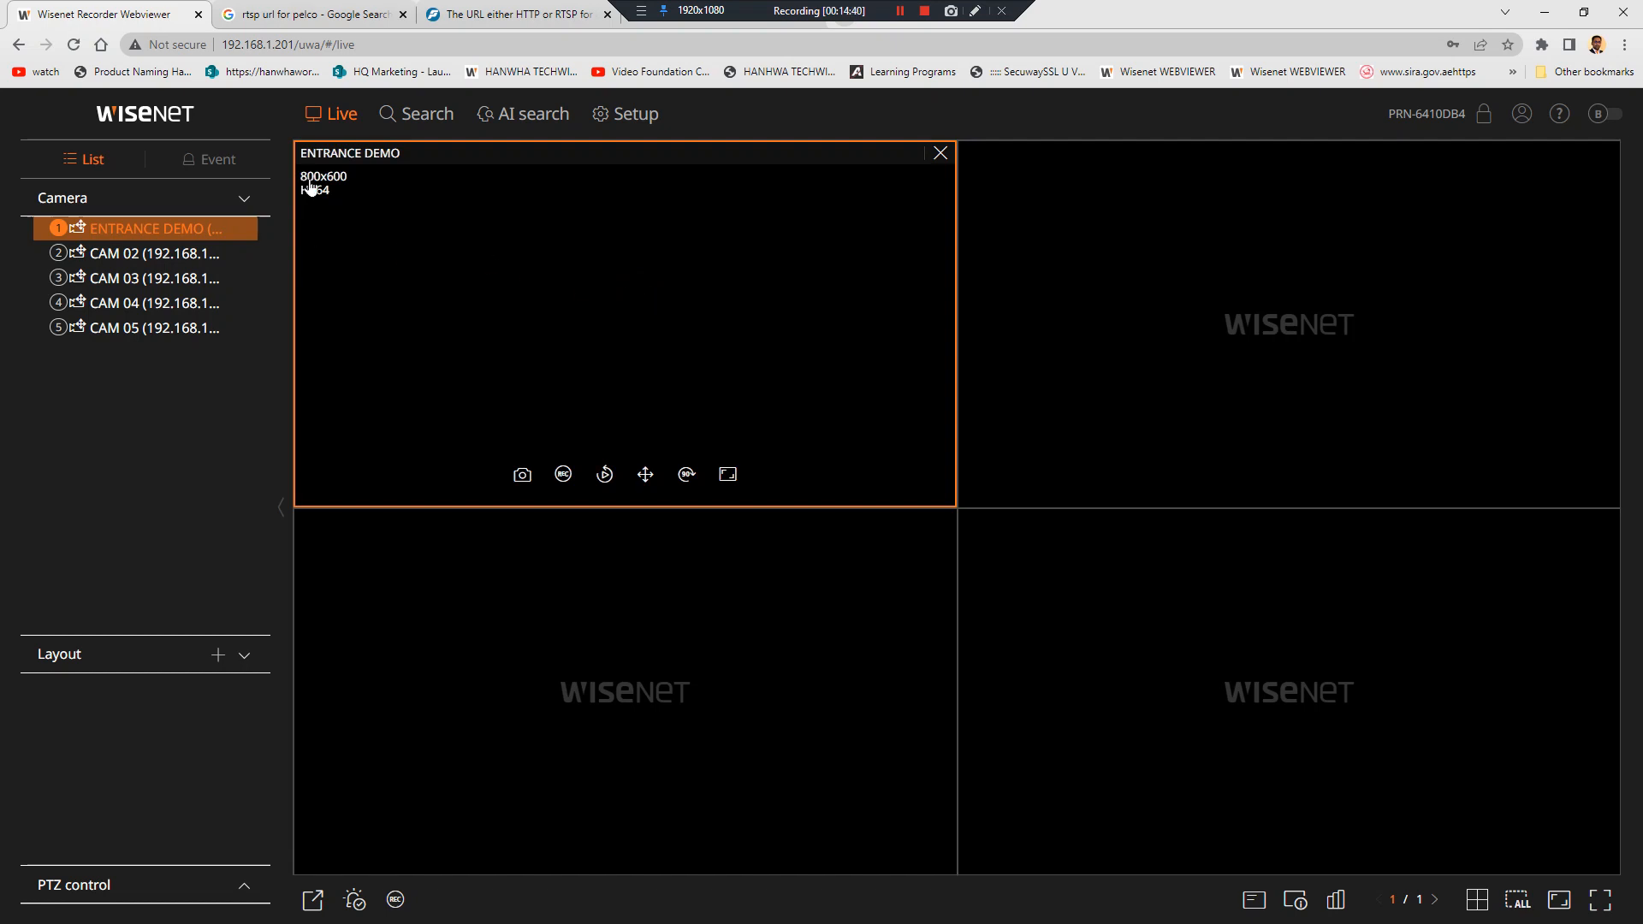
# Add CAM 02 and CAM 03 to the grid, each briefly shown full-size
pyautogui.doubleClick(156, 264)
pyautogui.doubleClick(1173, 224)
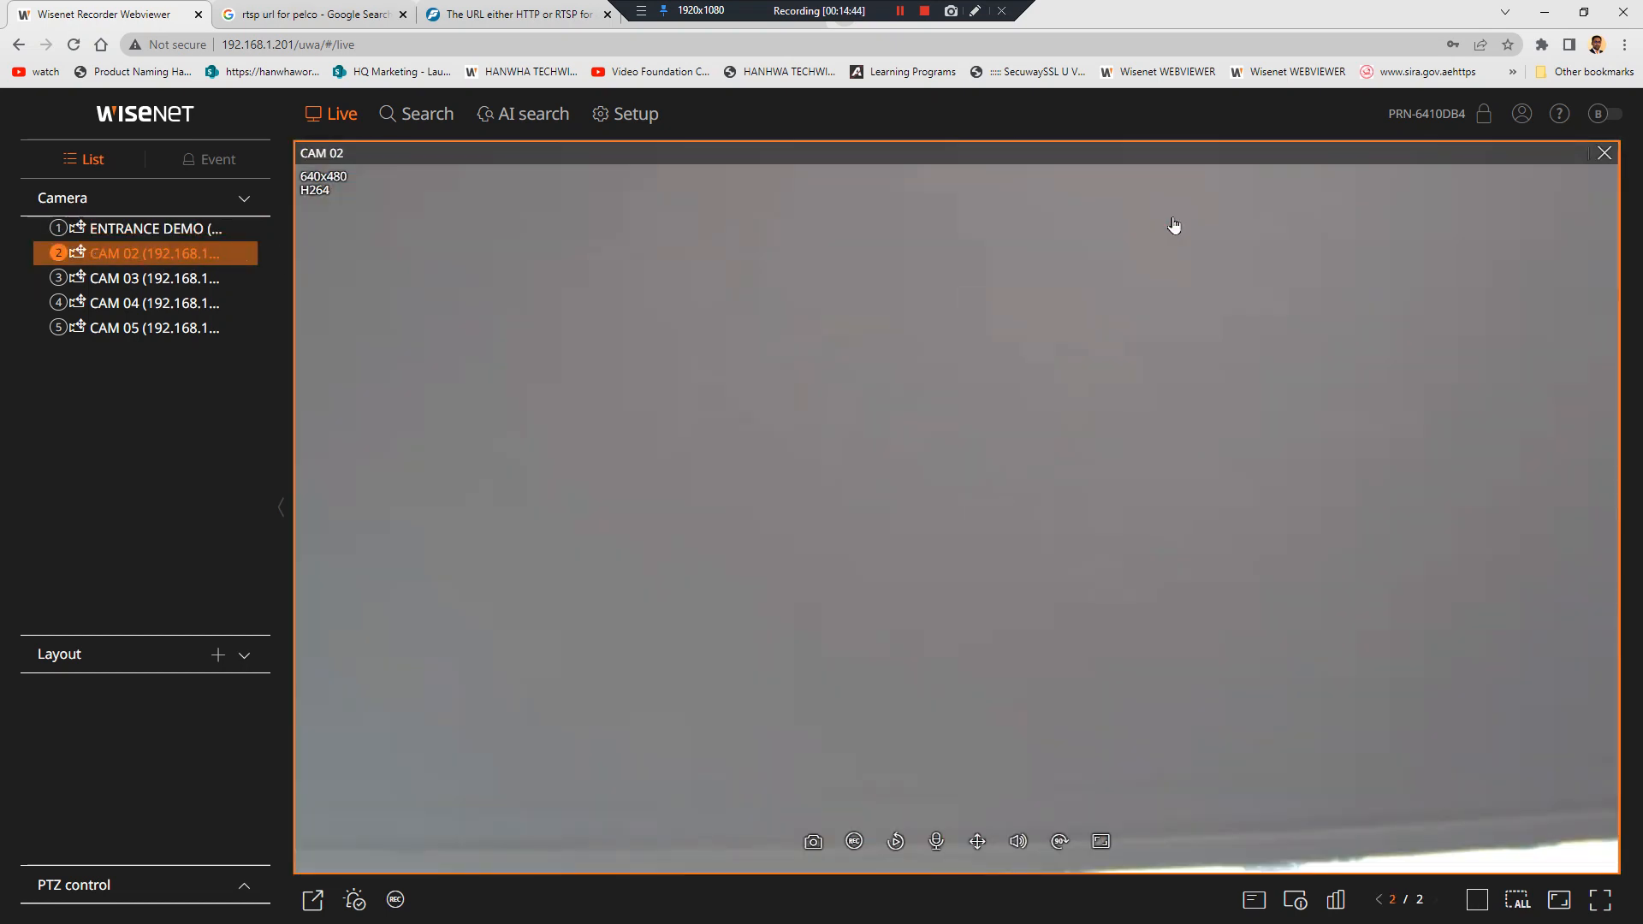
pyautogui.doubleClick(149, 280)
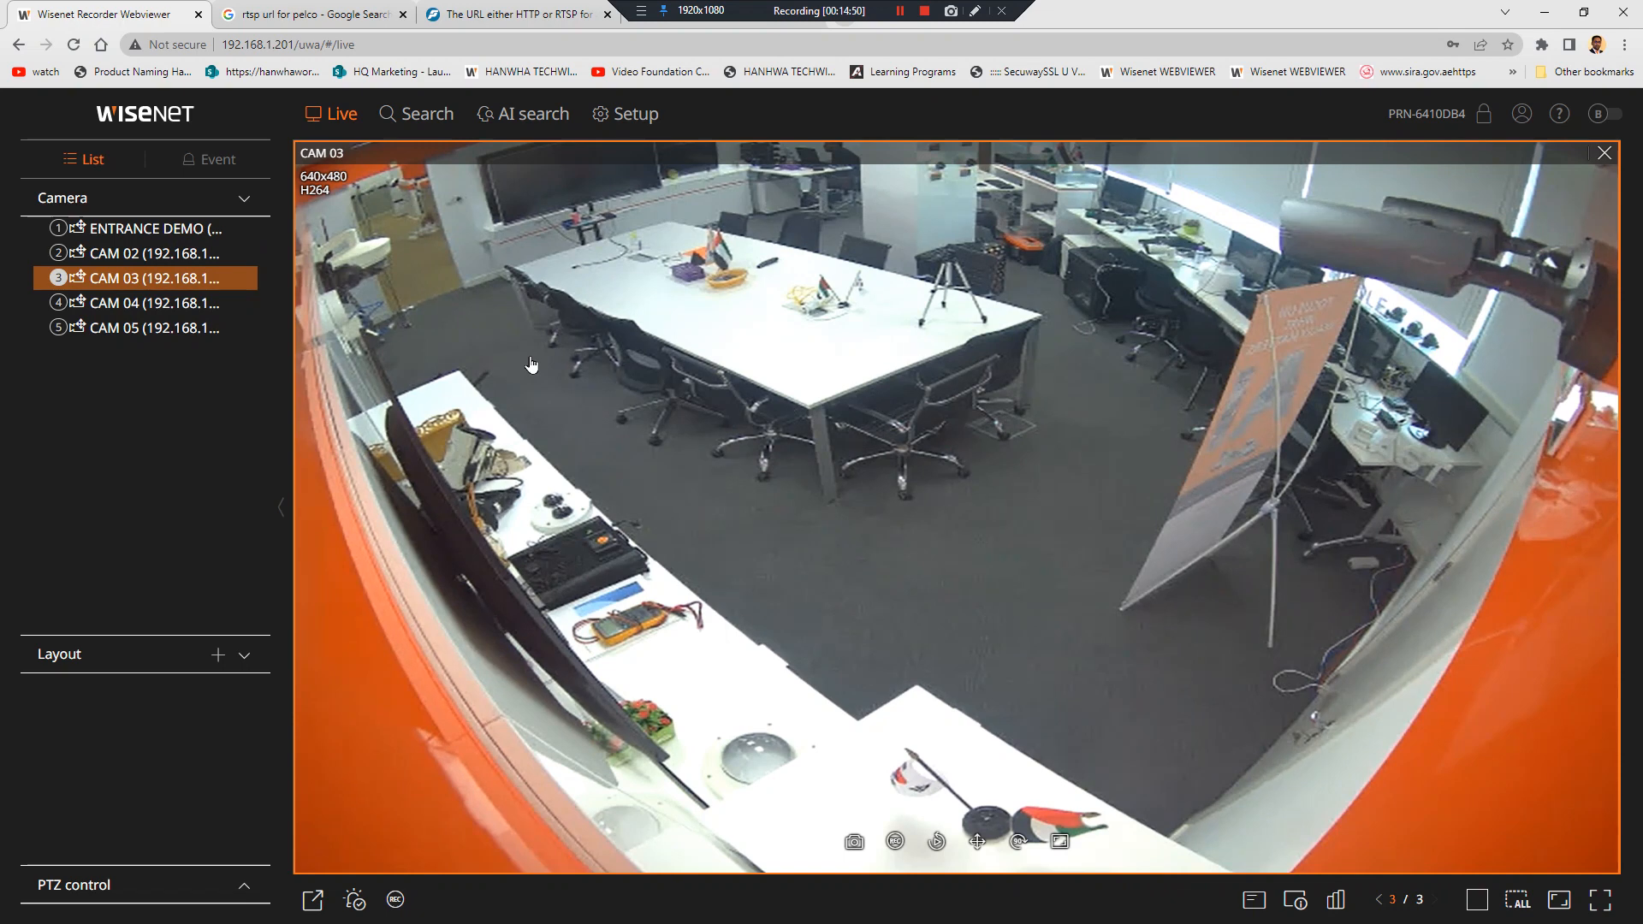
pyautogui.doubleClick(400, 396)
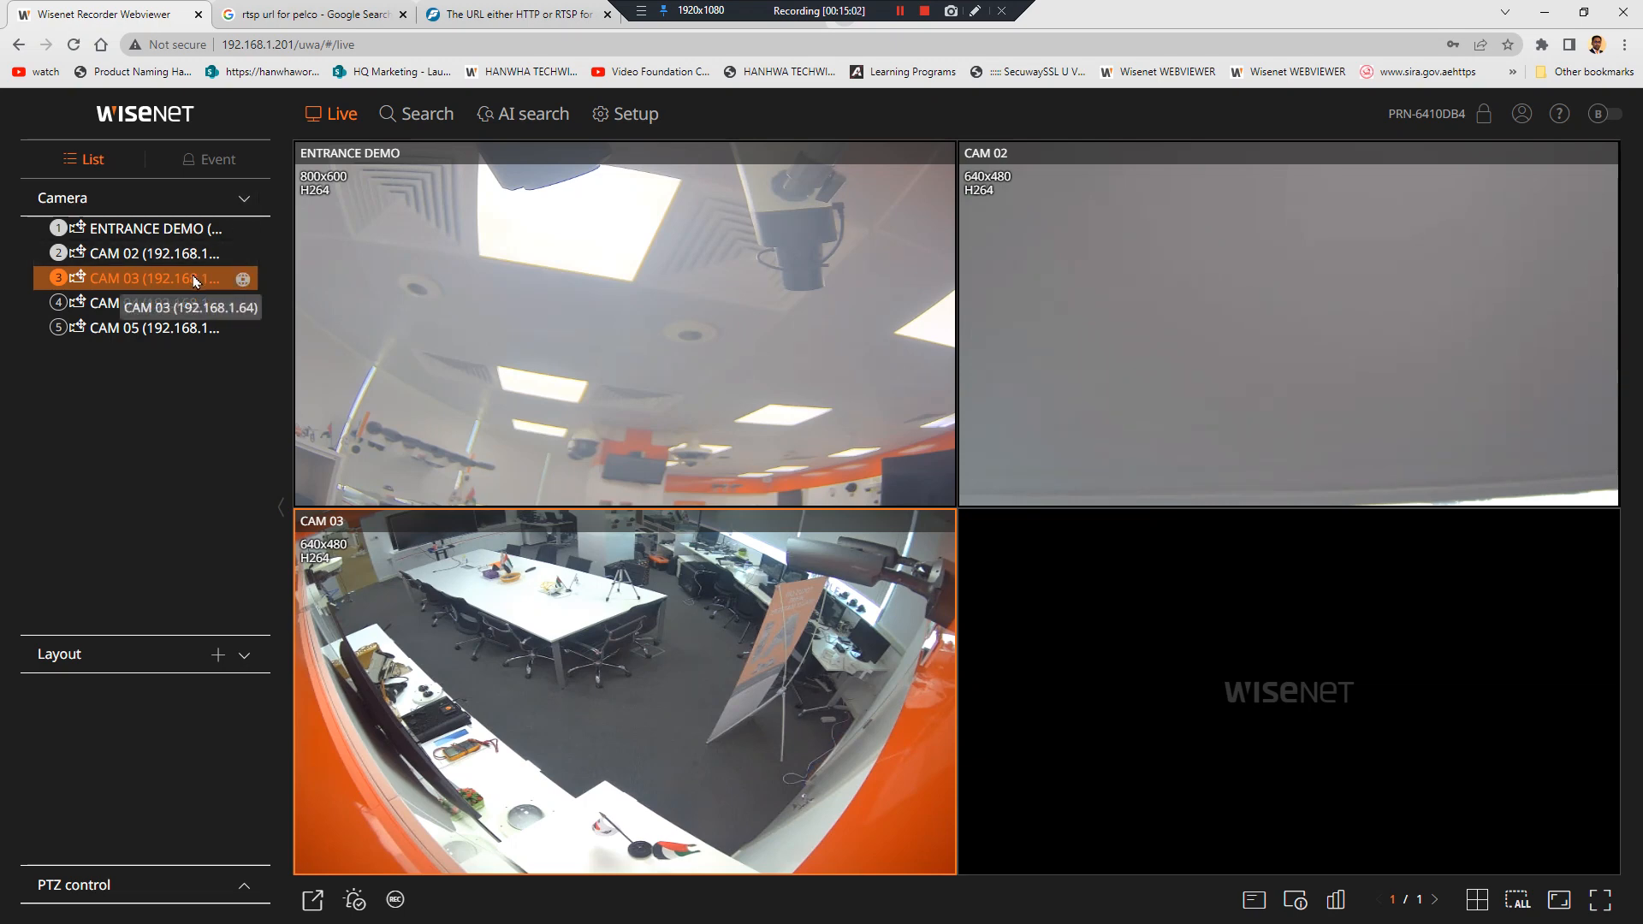
# In the third browser tab, load the camera web page at 192.168.1.64
pyautogui.click(474, 16)
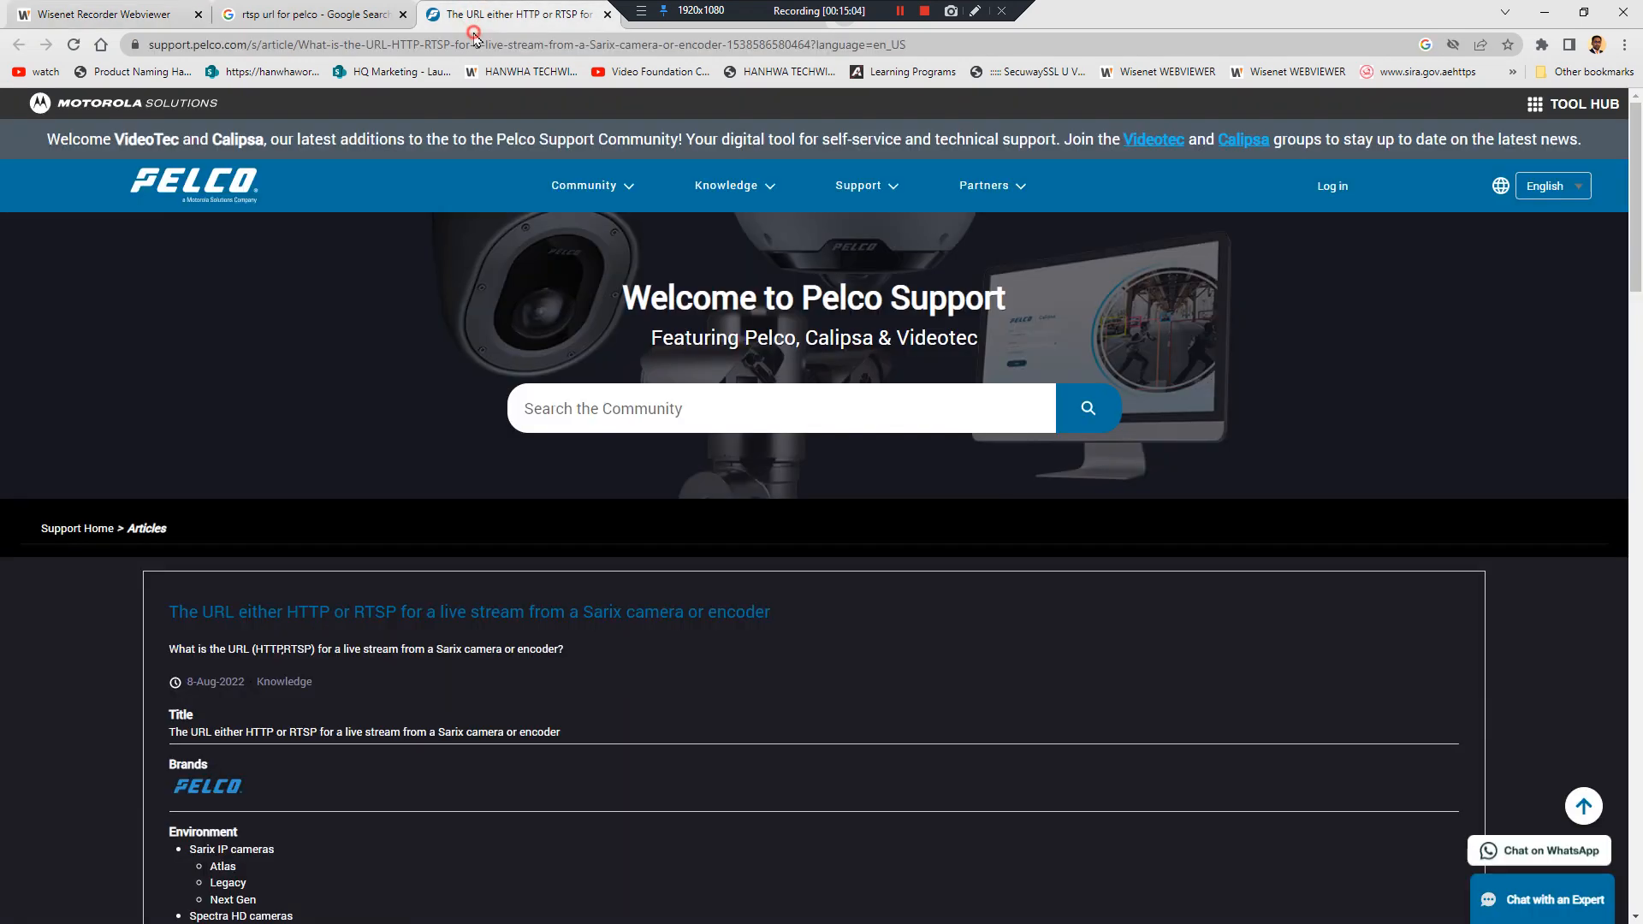
pyautogui.click(478, 43)
pyautogui.write('192.168')
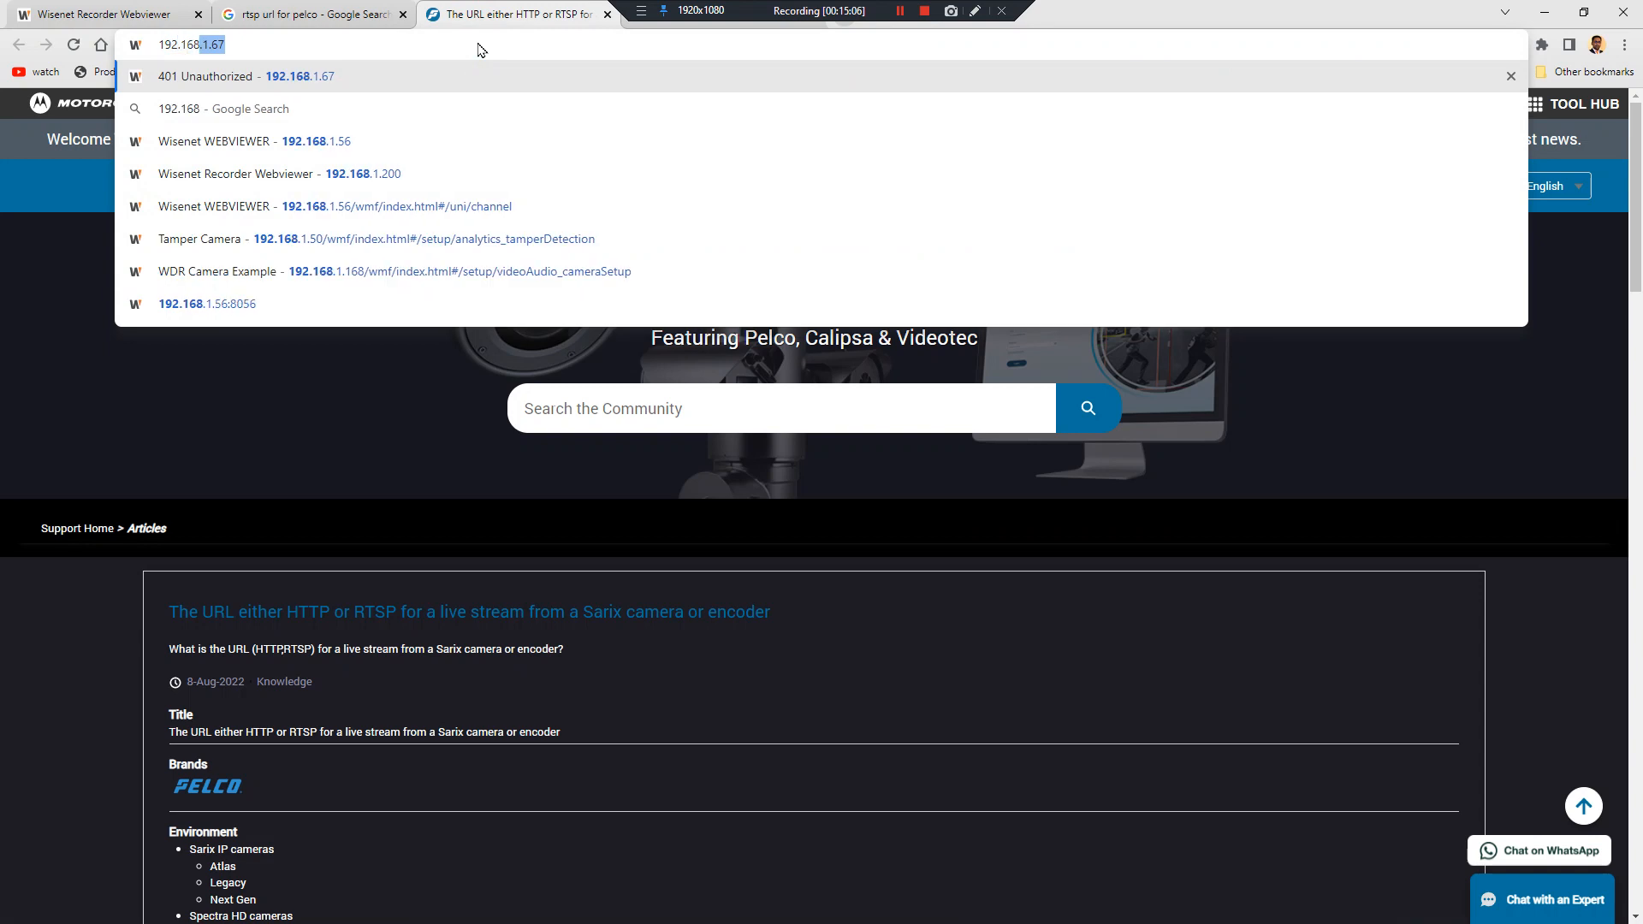
pyautogui.write('.1.1')
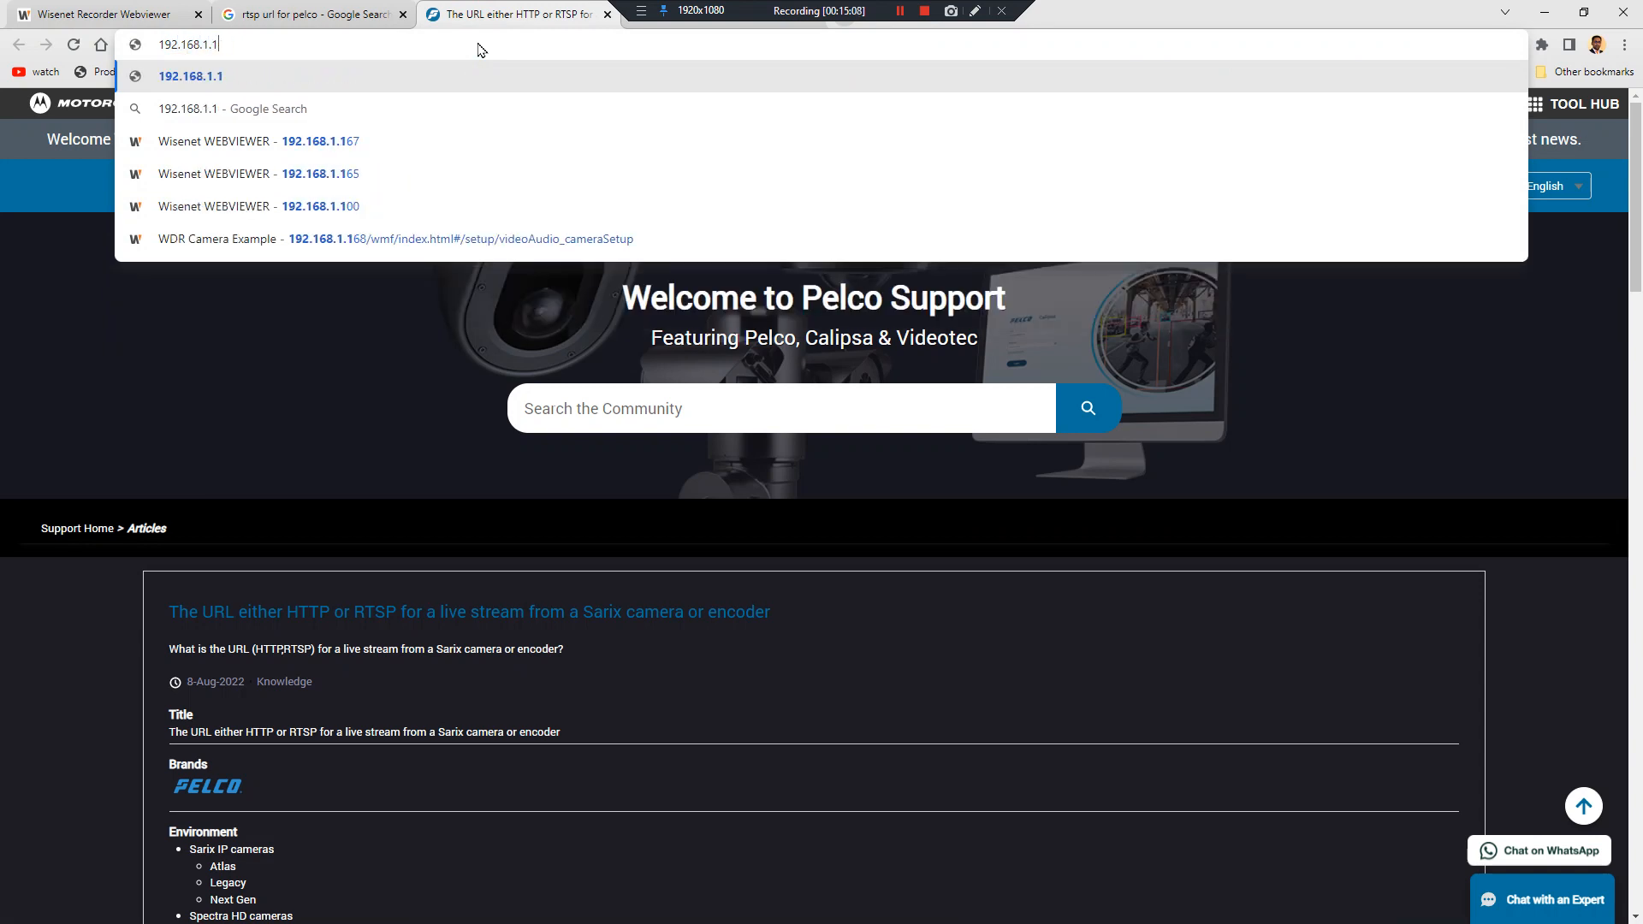
pyautogui.press('BackSpace')
pyautogui.write('64')
pyautogui.press('Return')
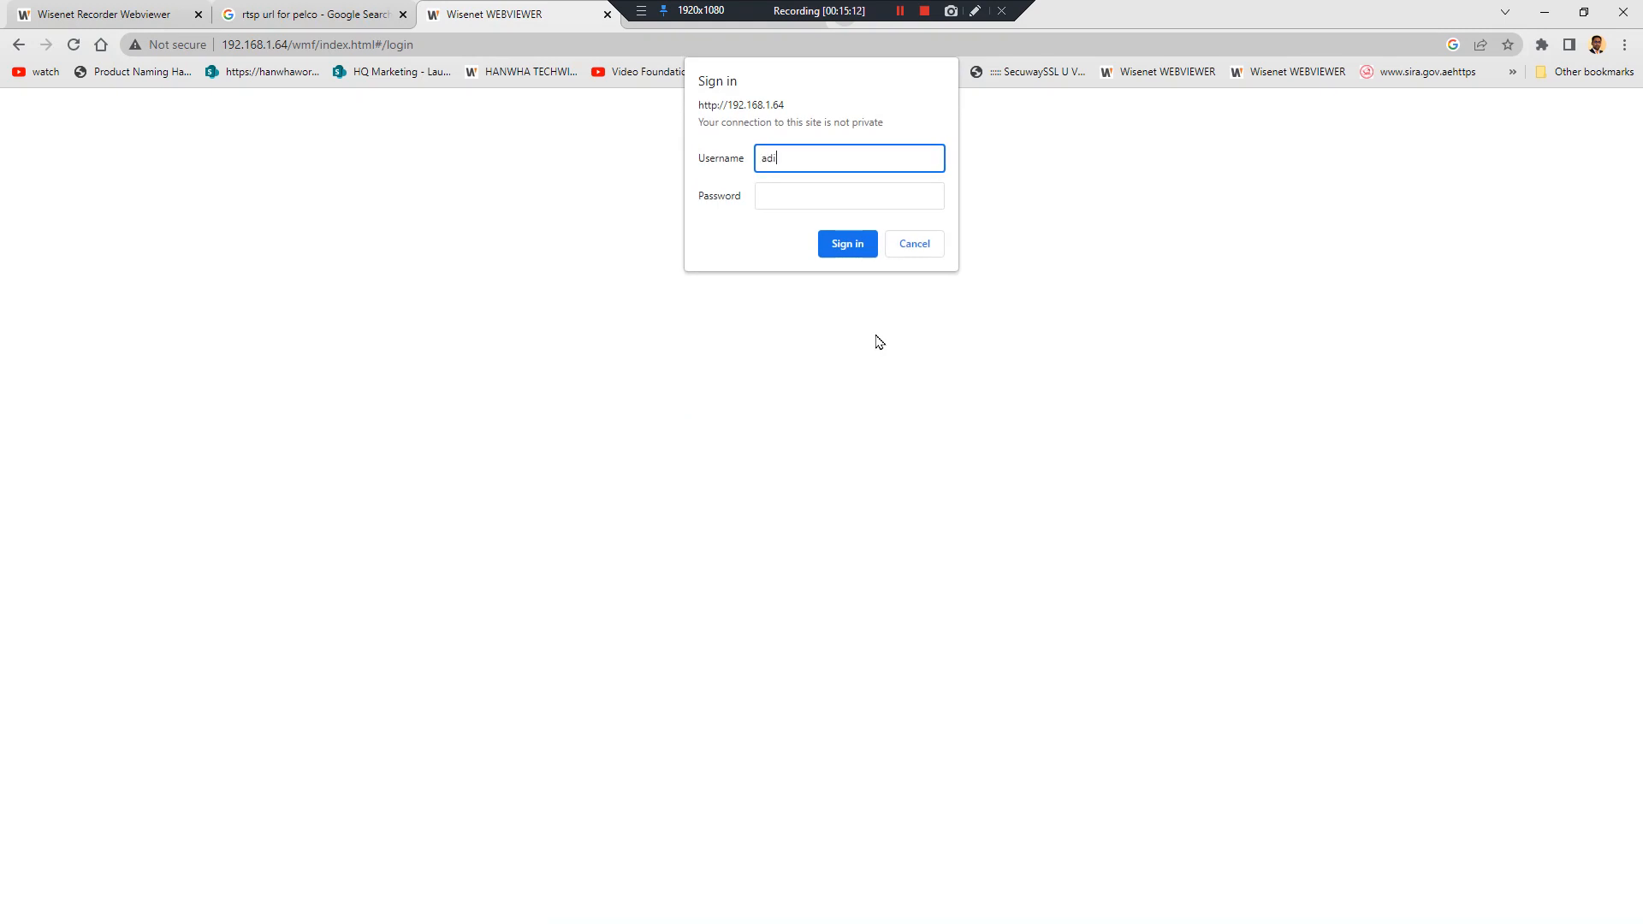
# Sign in with the administrator username and password
pyautogui.write('admin')
pyautogui.press('Tab')
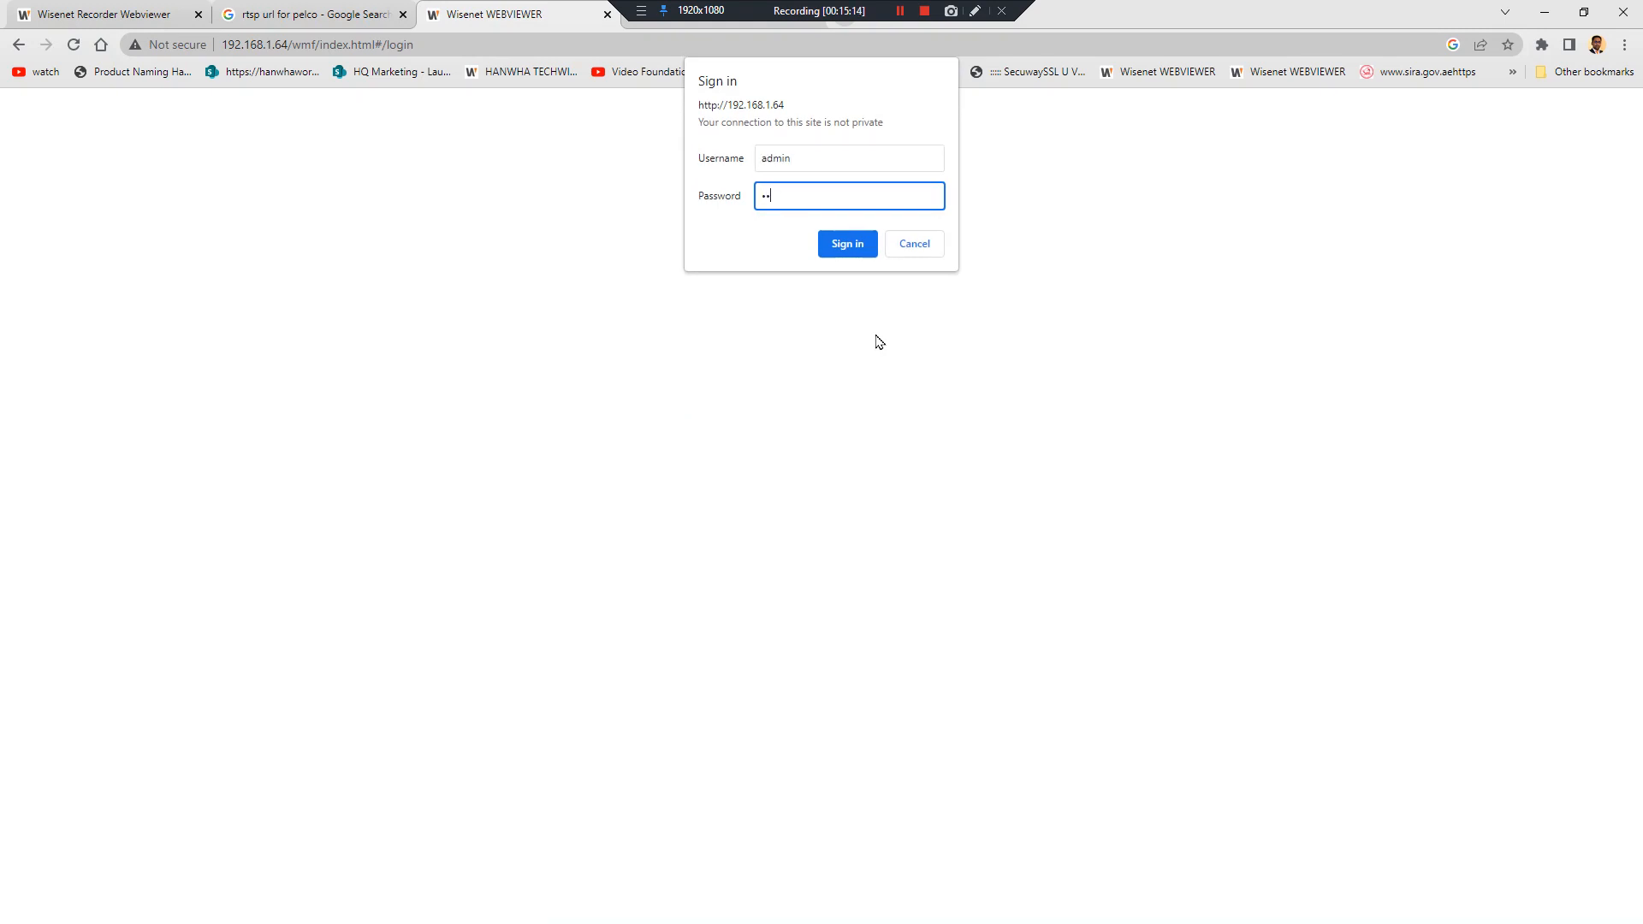
pyautogui.write('••••••••')
pyautogui.press('Return')
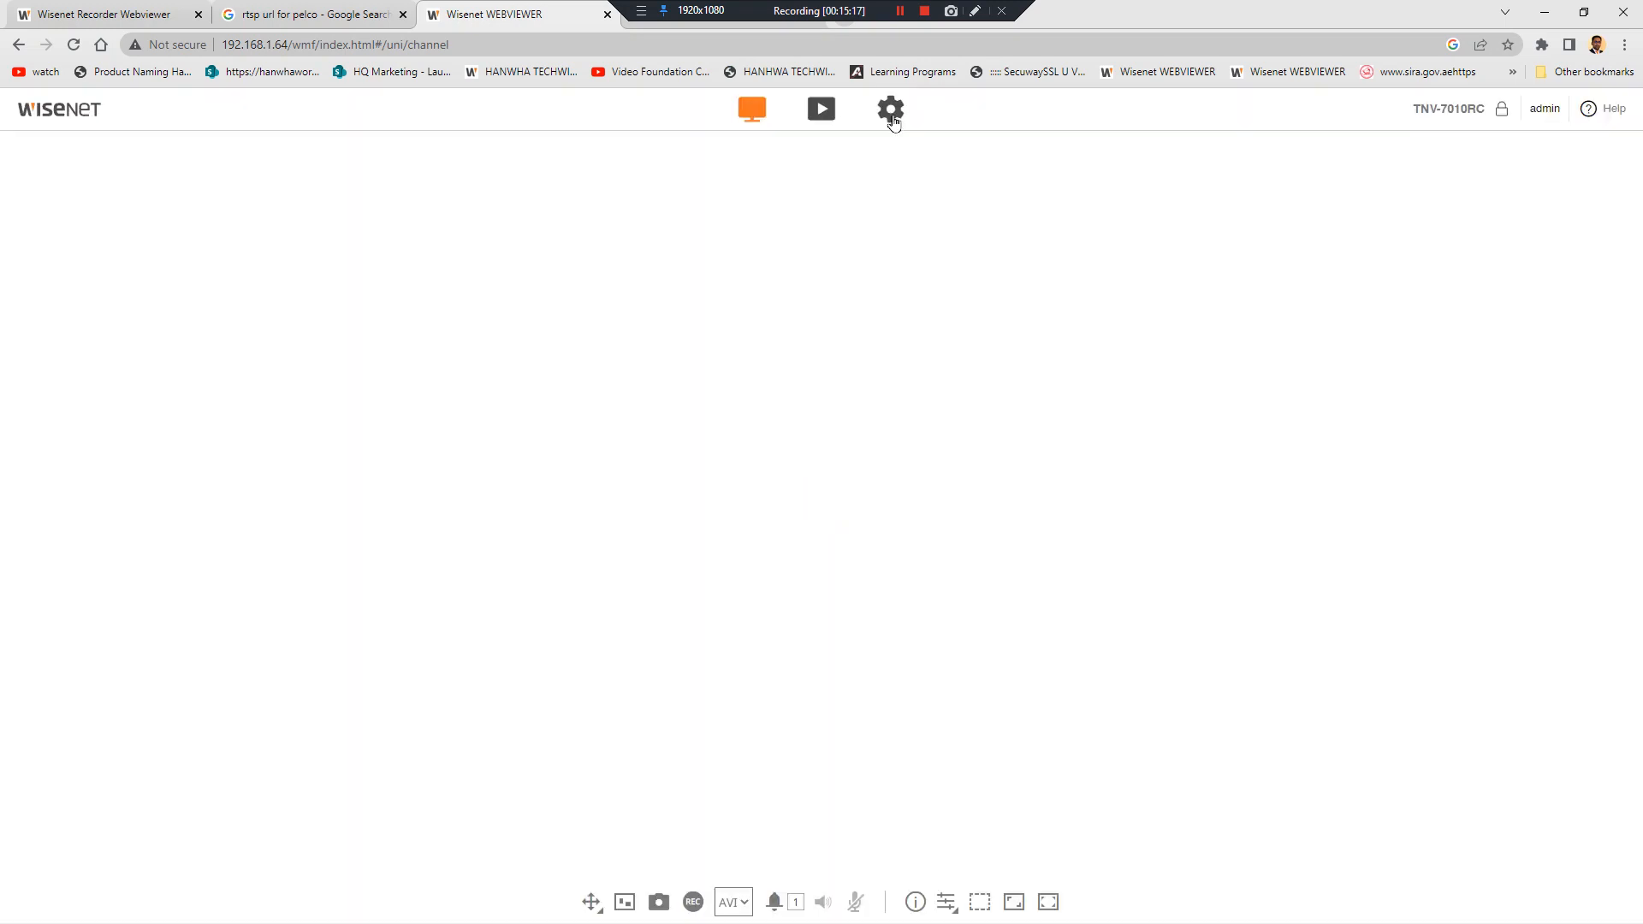
# Open the camera's setup, then enlarge and restore CAM 03 on the recorder's live view
pyautogui.click(891, 108)
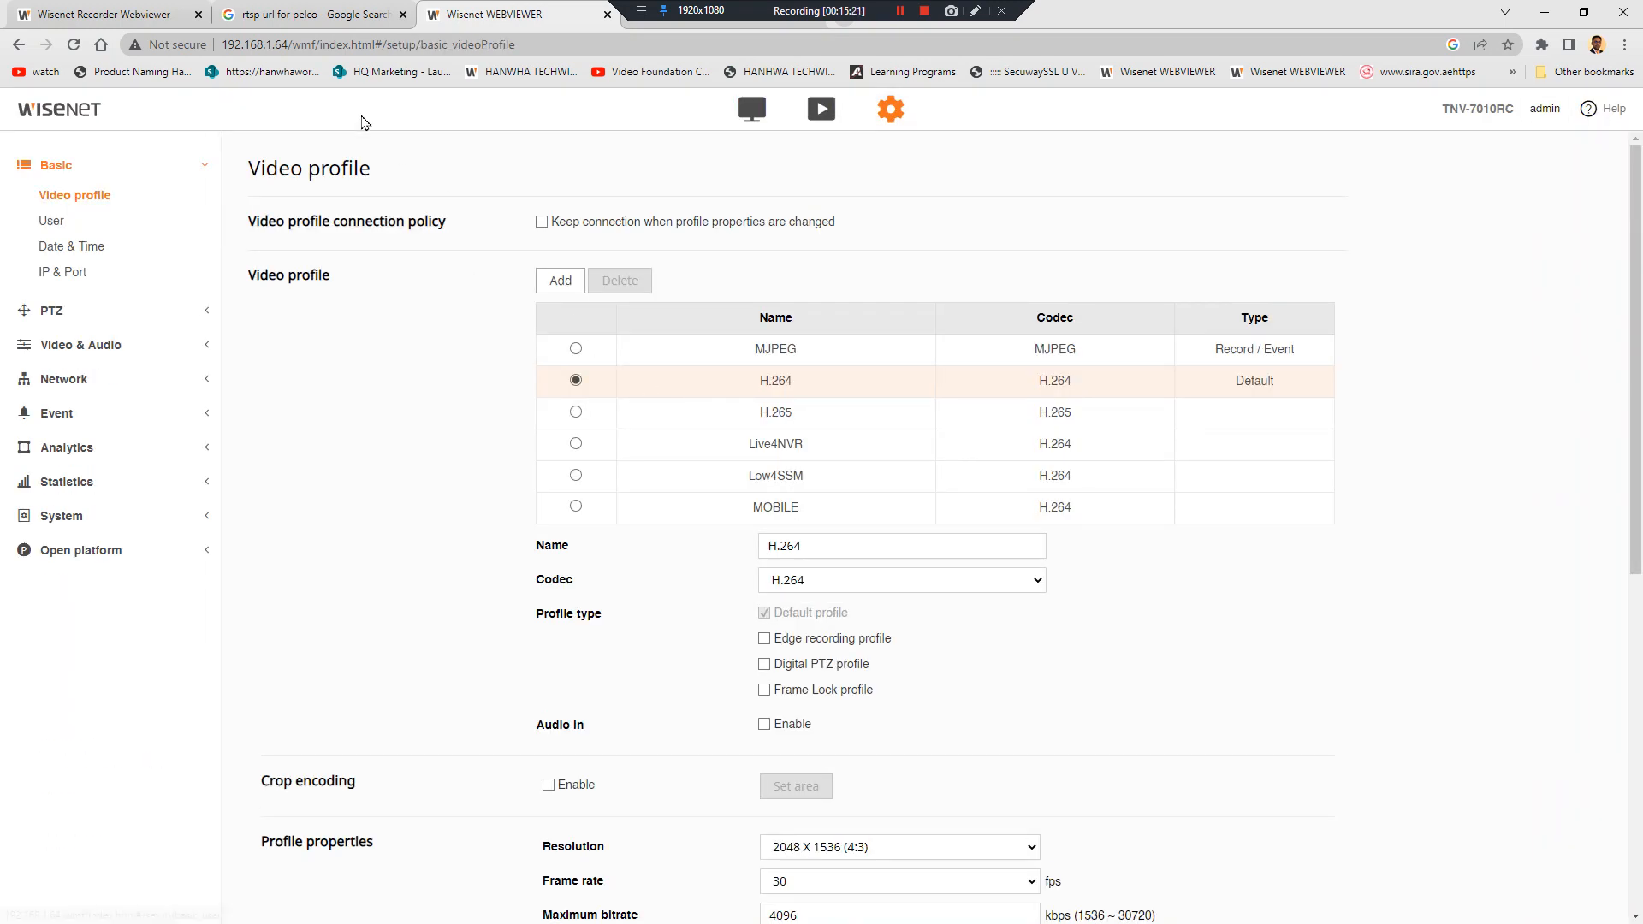
pyautogui.click(114, 10)
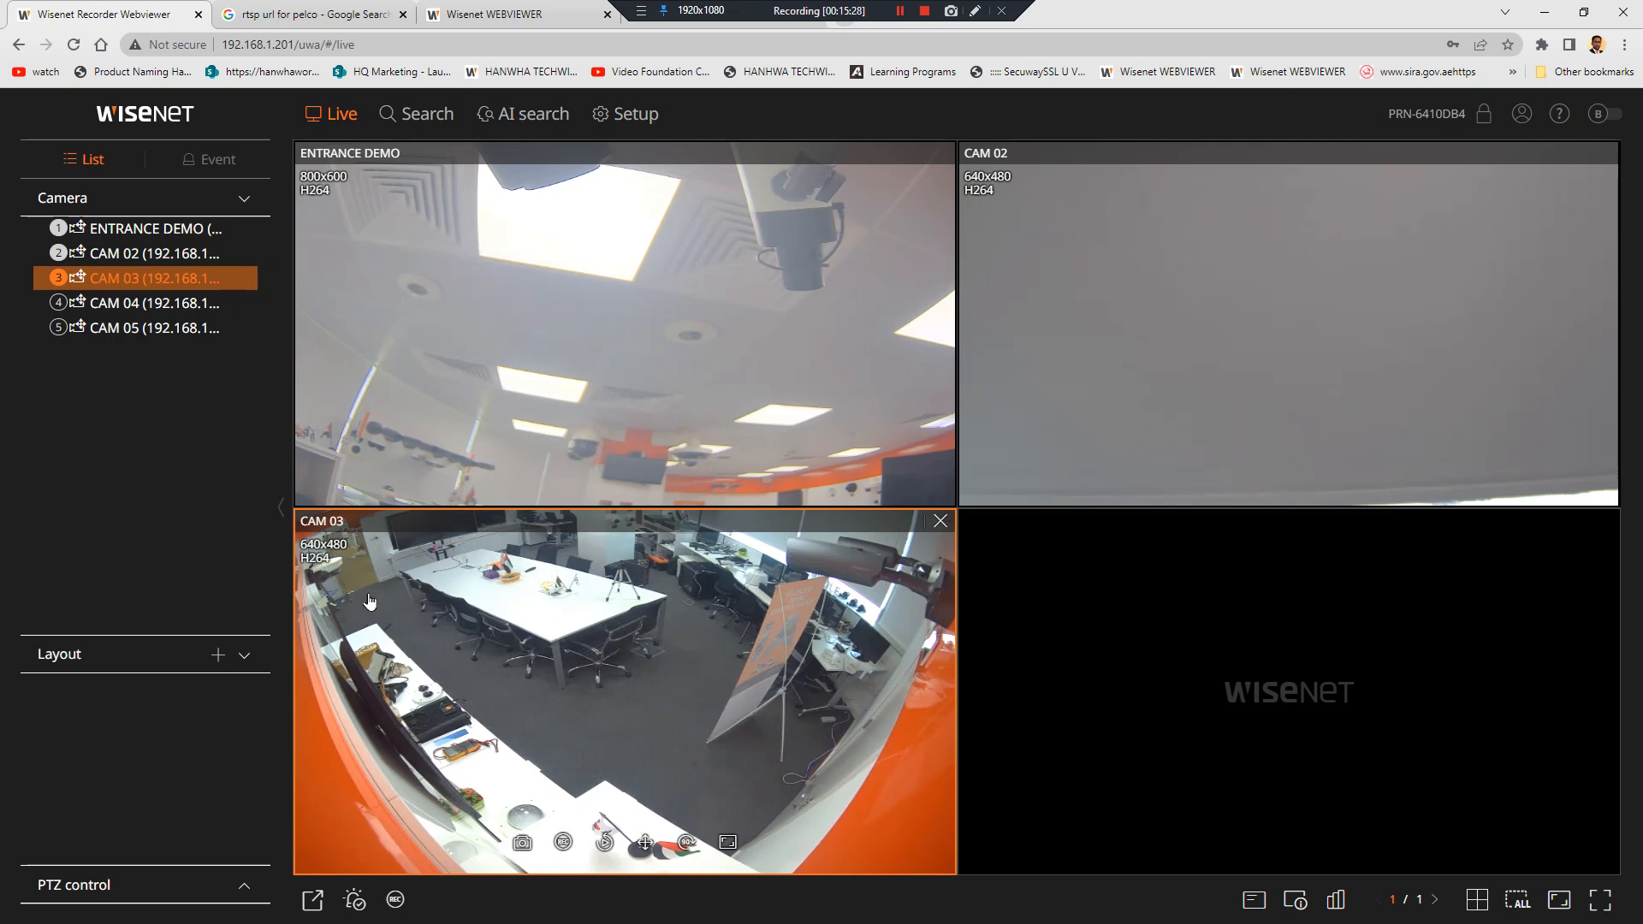
pyautogui.doubleClick(849, 712)
pyautogui.doubleClick(802, 504)
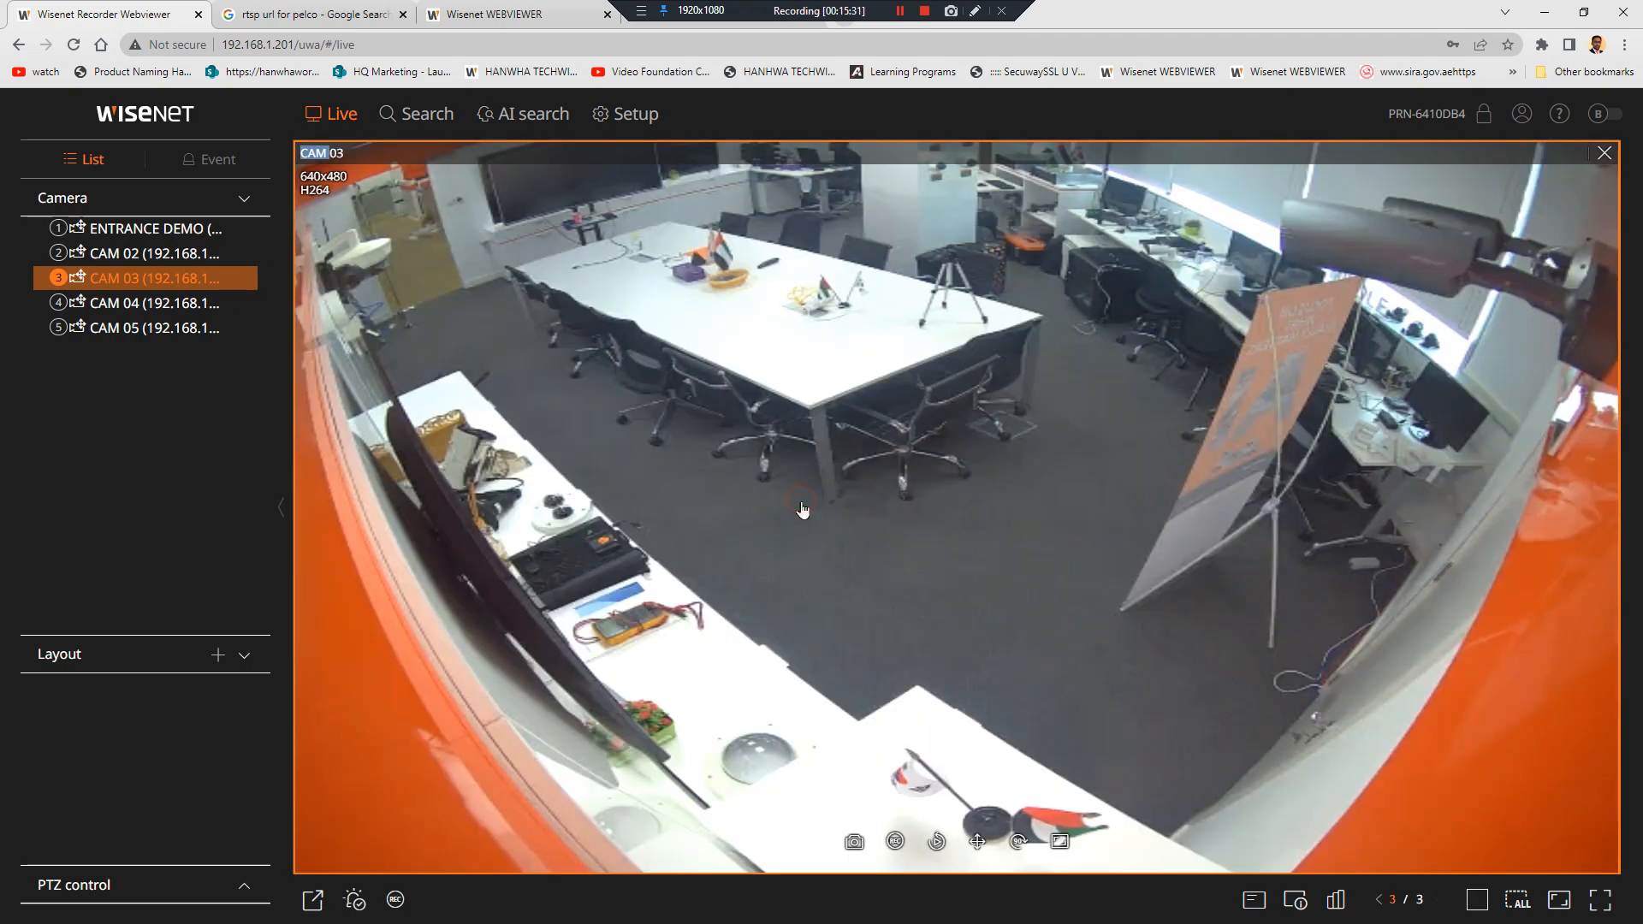
pyautogui.doubleClick(802, 506)
# Check the Live4NVR profile's 640 X 480 resolution options, then return to the recorder's live view
pyautogui.click(522, 18)
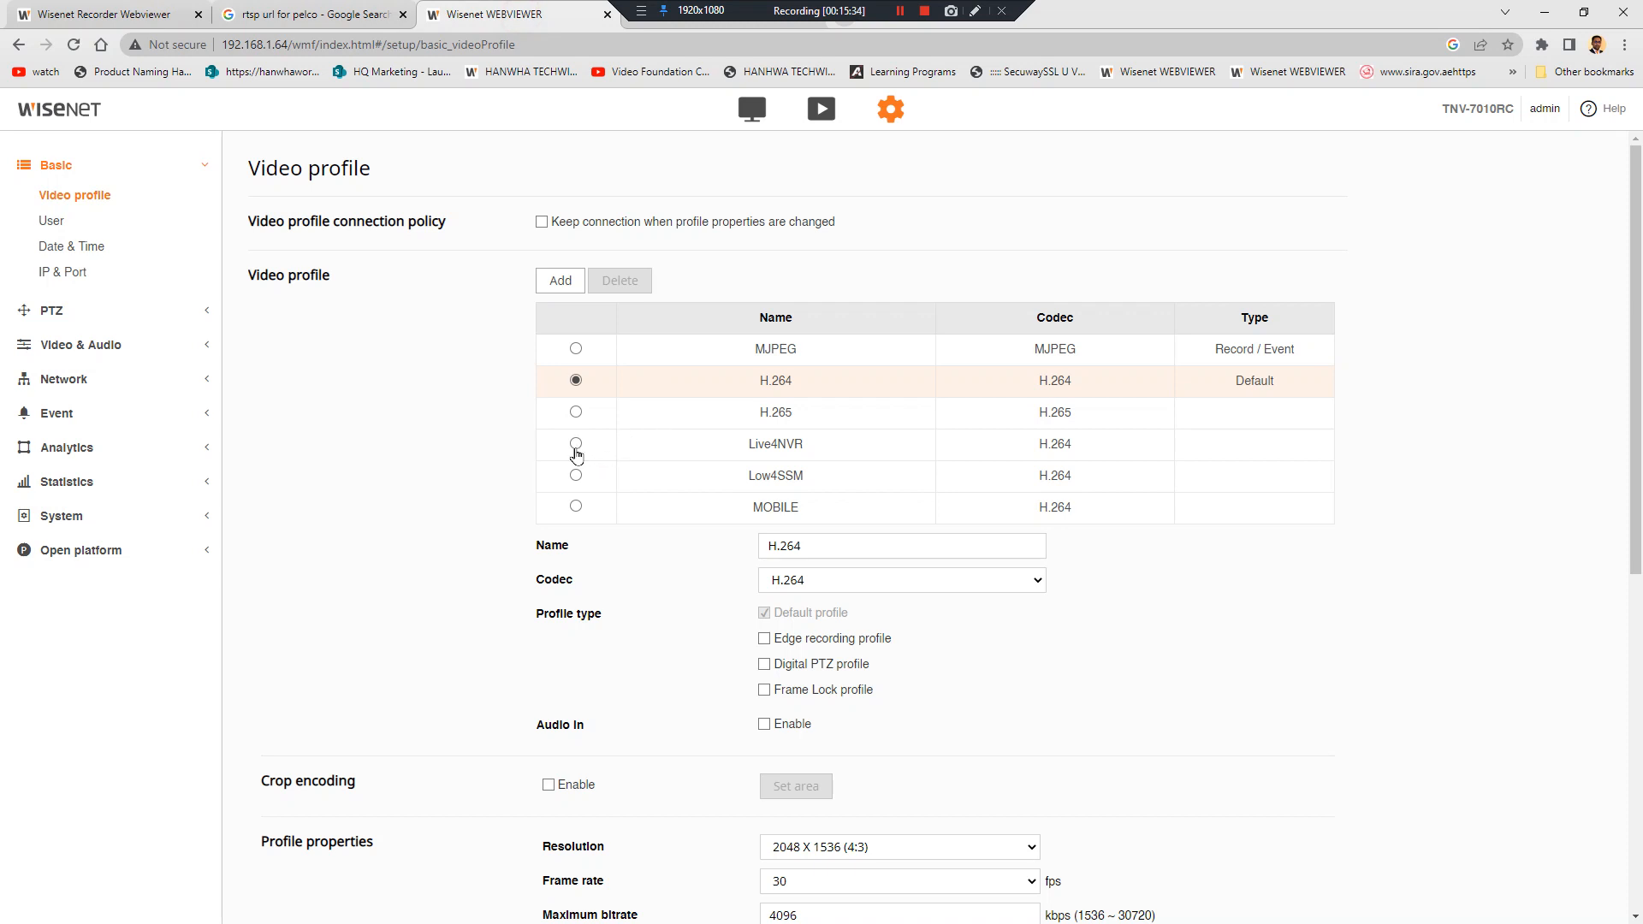
pyautogui.click(576, 452)
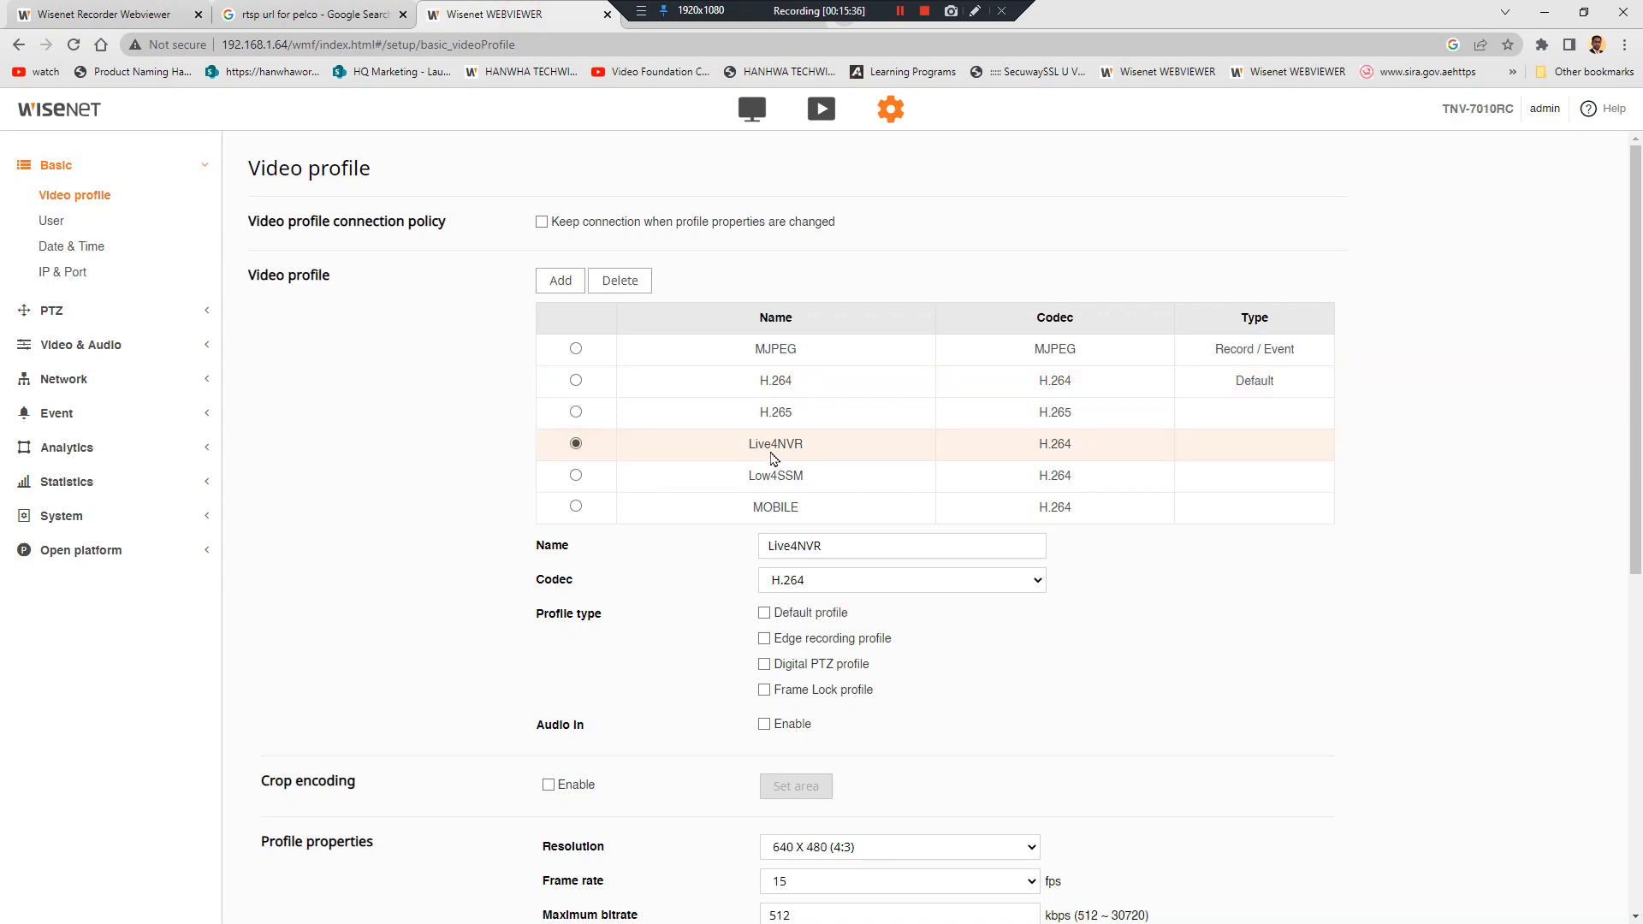
pyautogui.scroll(-1, 778, 453)
pyautogui.scroll(-1, 674, 767)
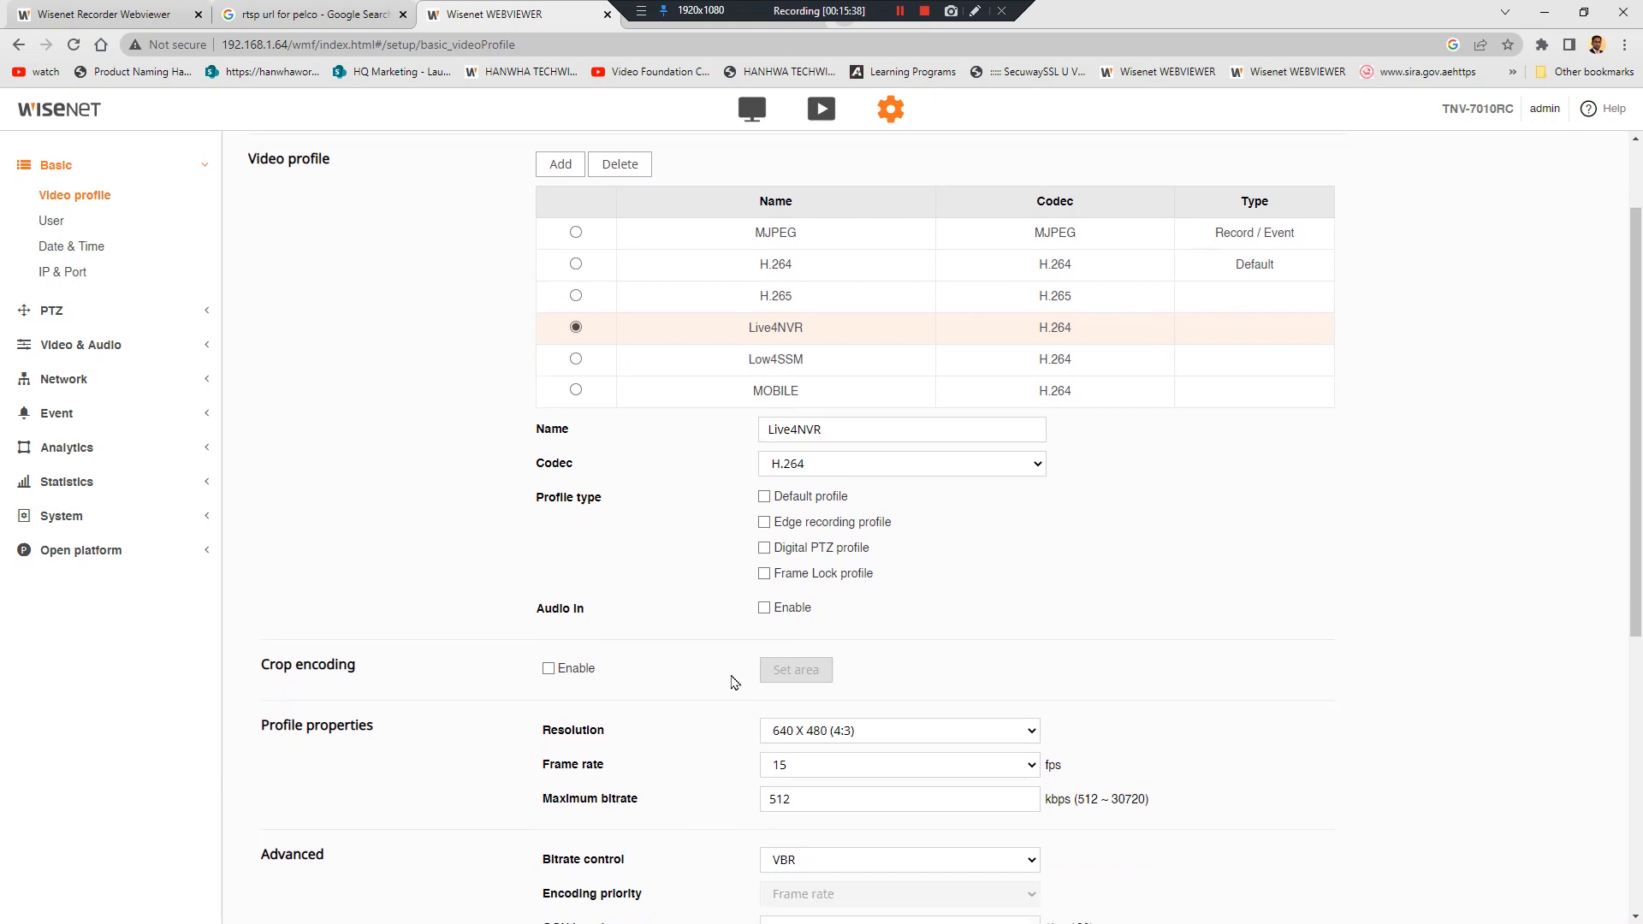
pyautogui.click(844, 676)
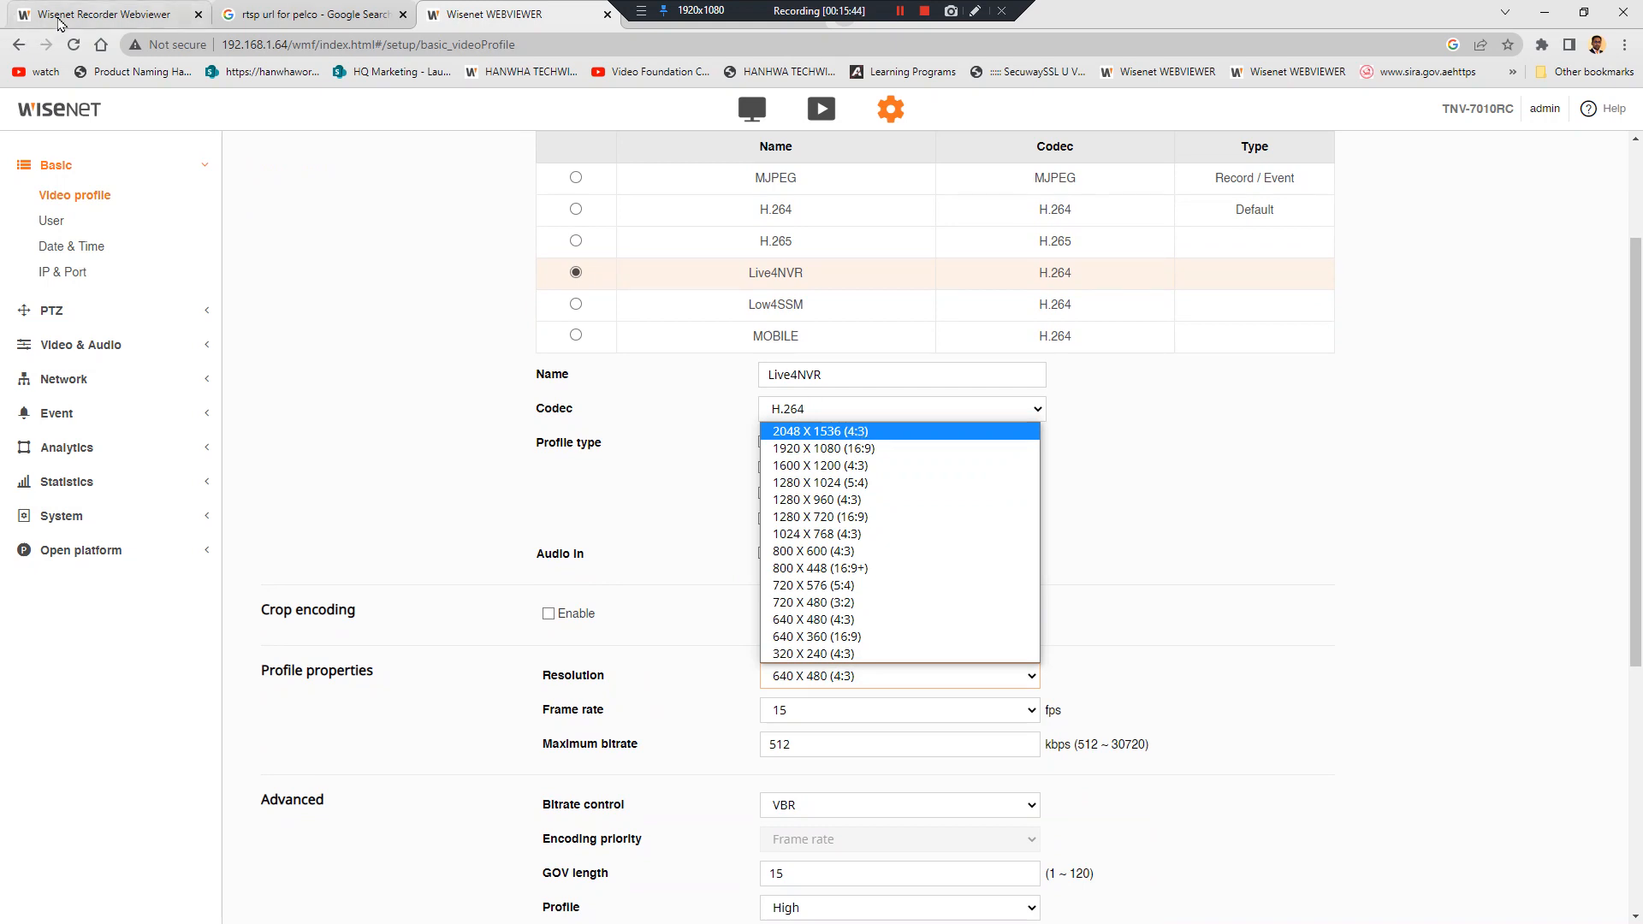
pyautogui.click(99, 12)
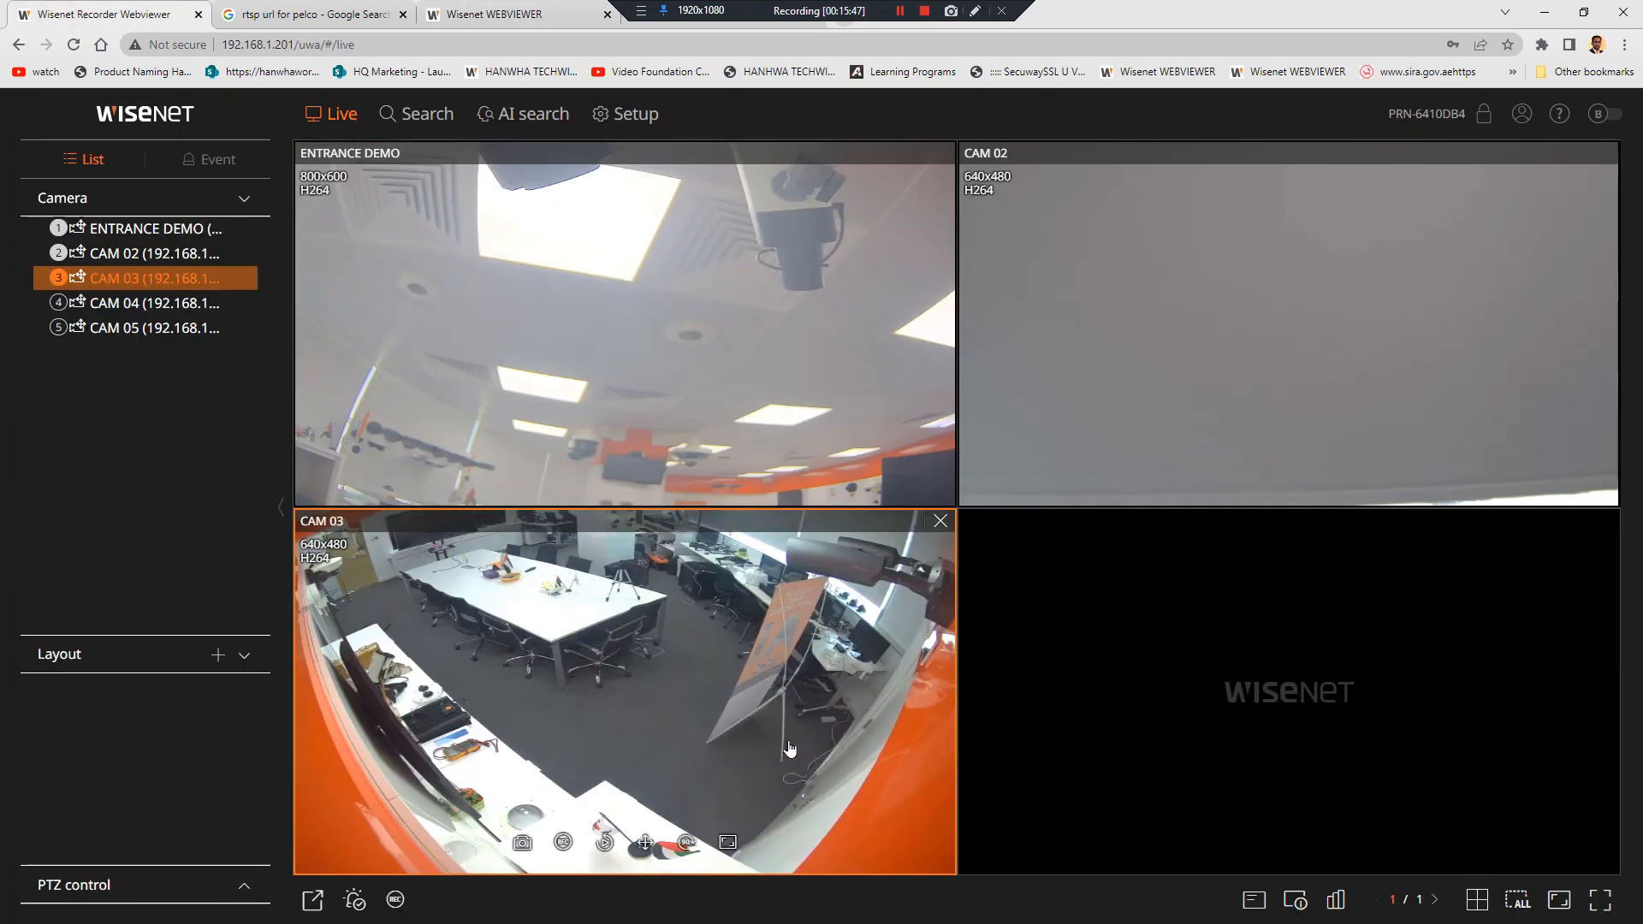
pyautogui.click(479, 13)
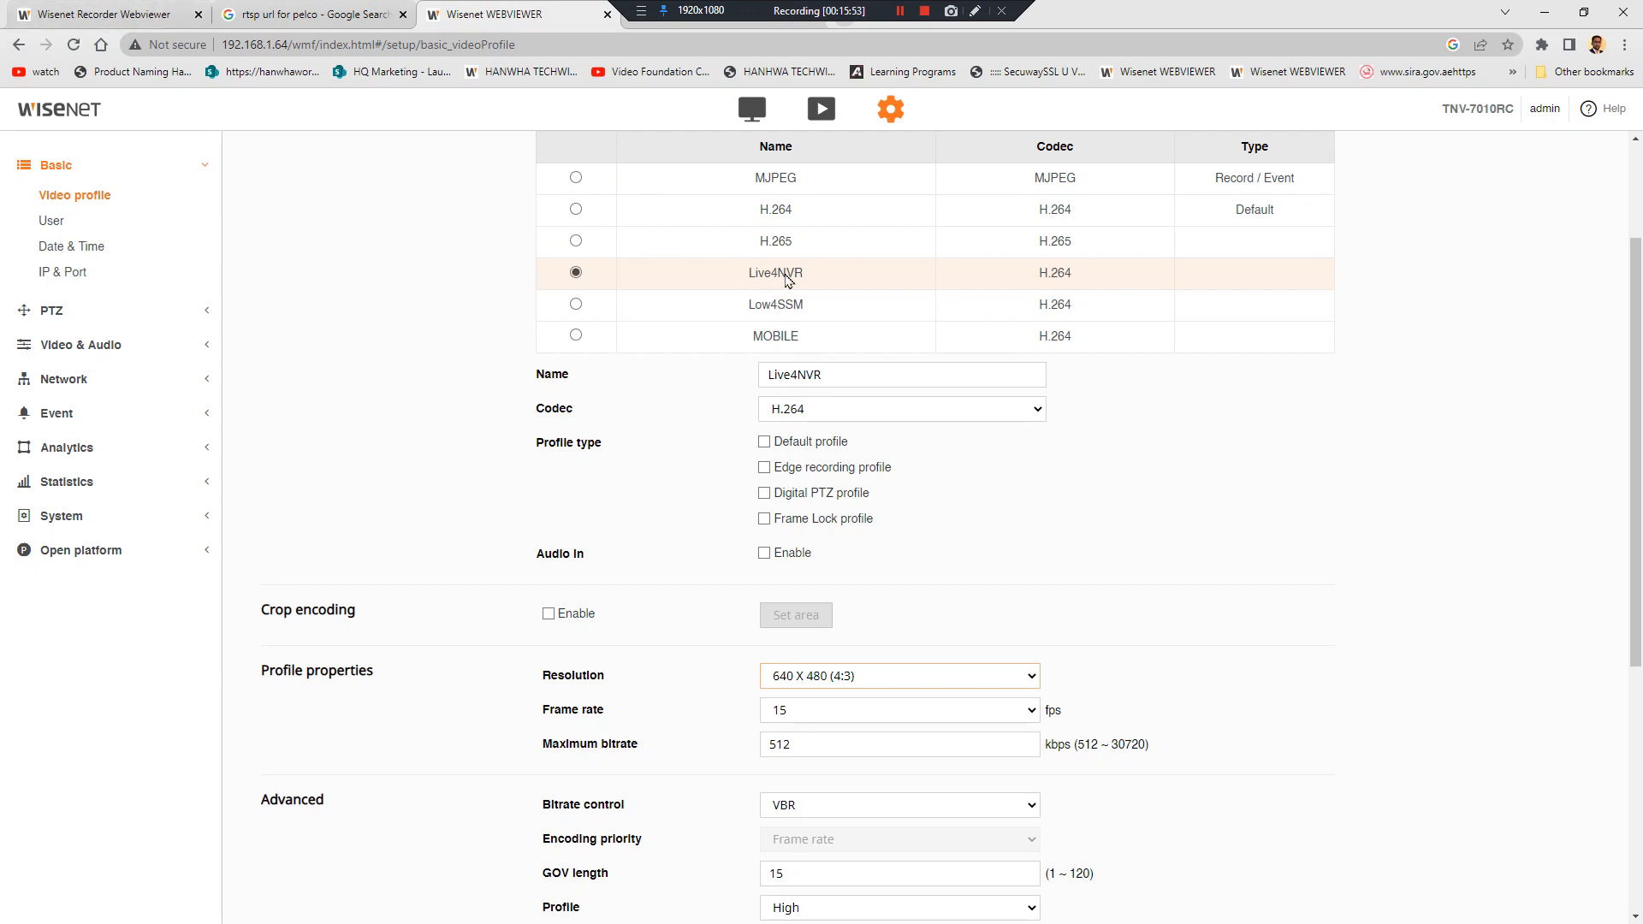
pyautogui.click(128, 14)
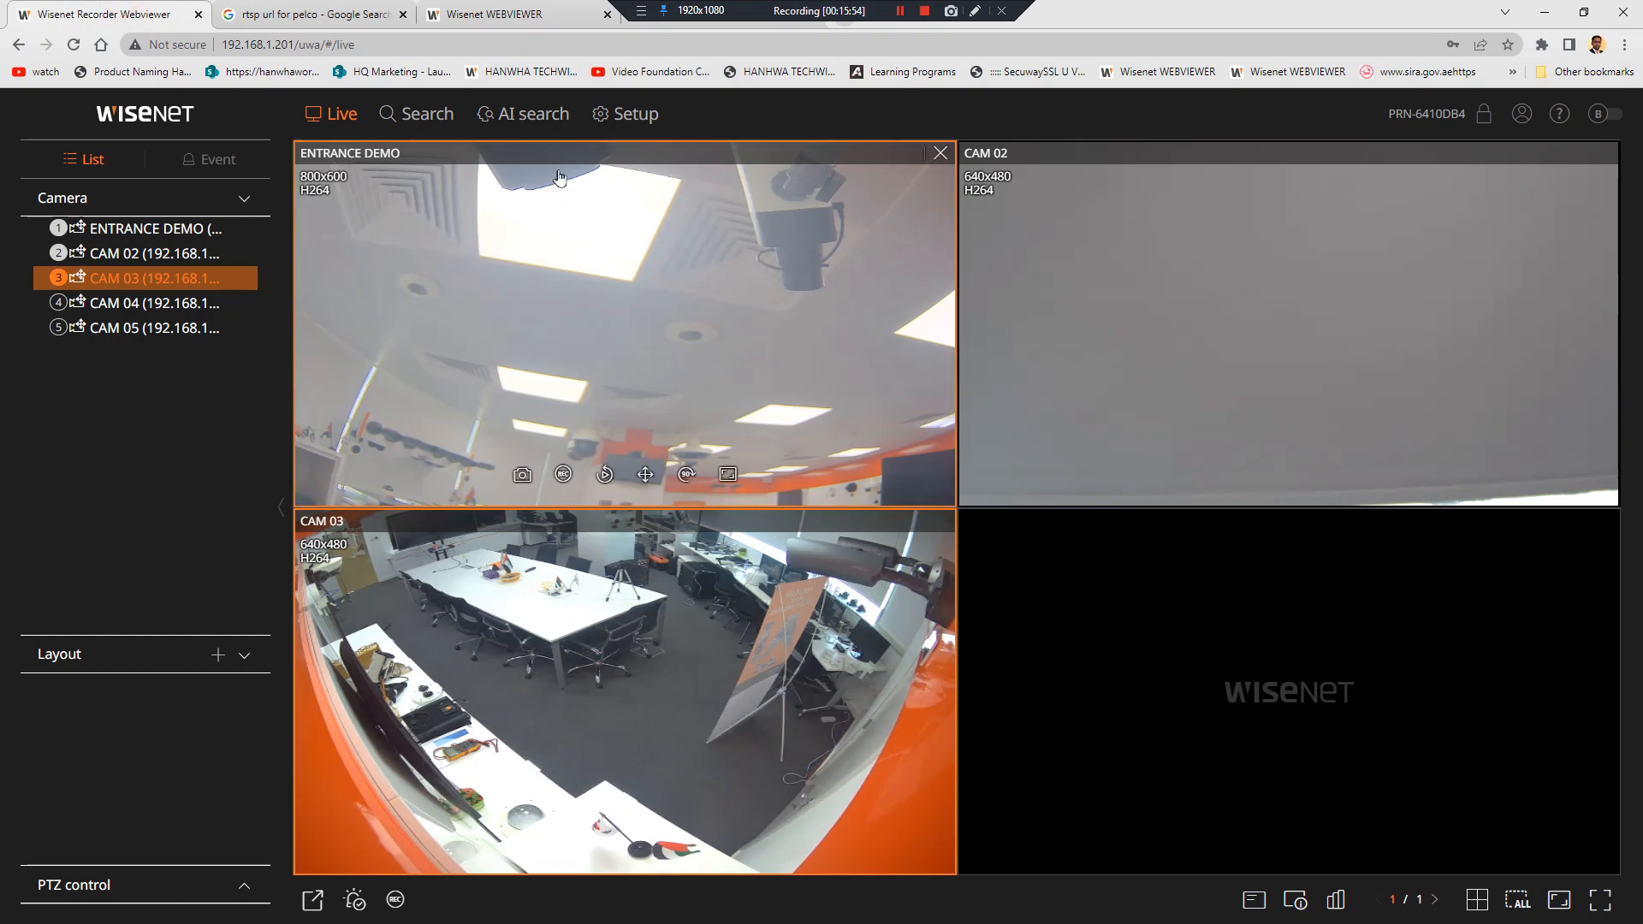
# Switch the live view to a 3x3 grid and enlarge, then restore CAM 03
pyautogui.click(1487, 907)
pyautogui.click(1393, 834)
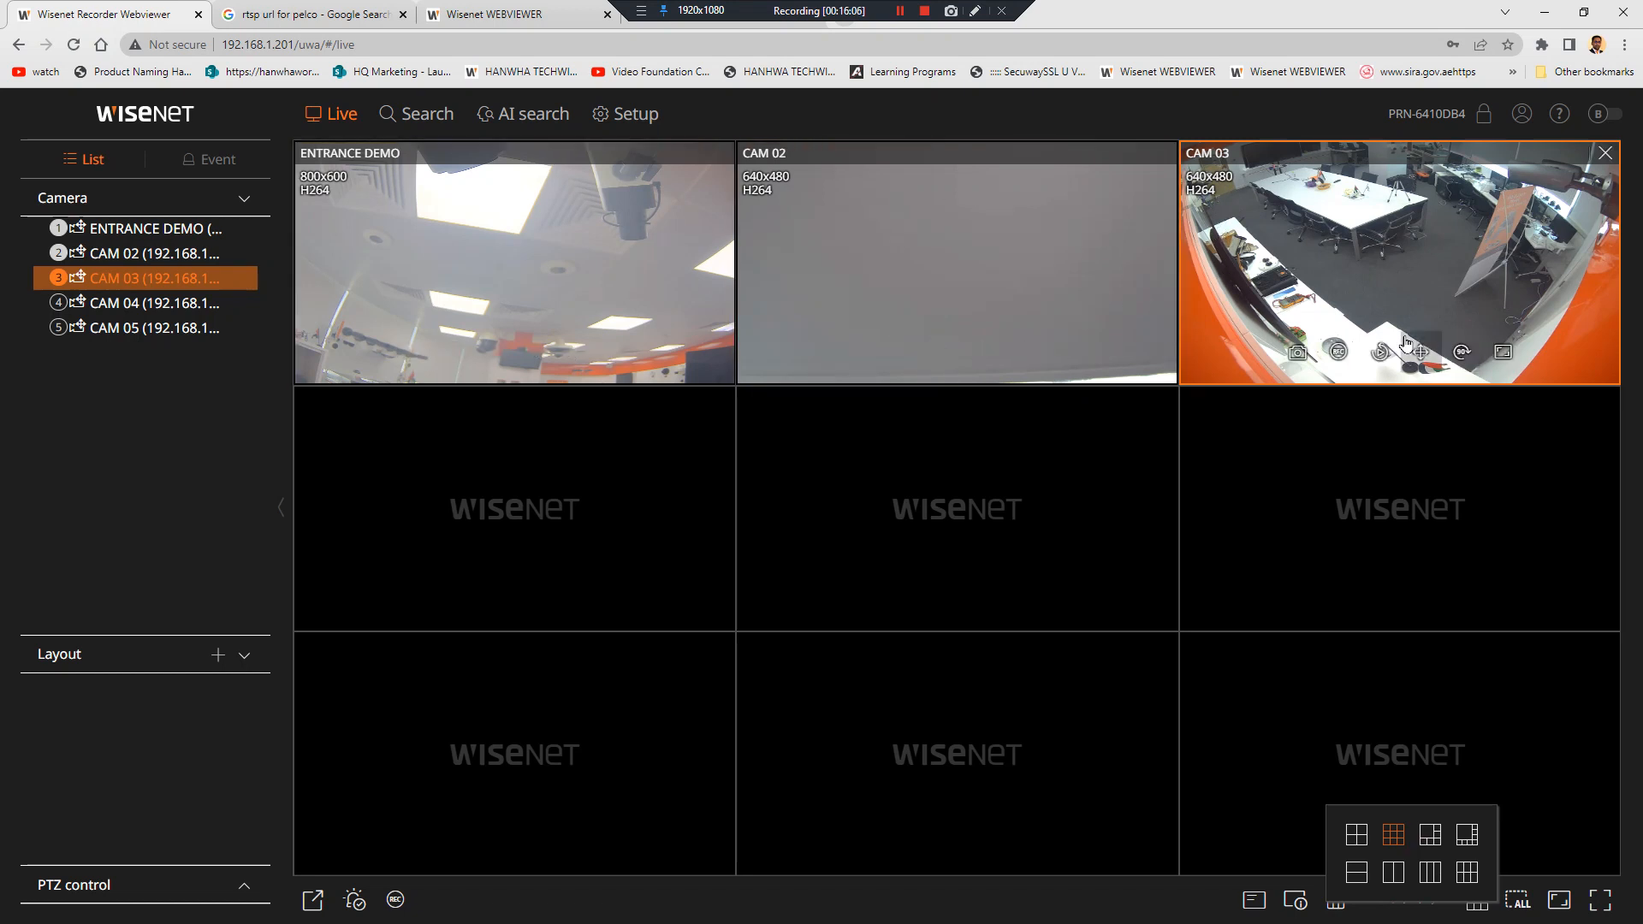
pyautogui.doubleClick(1372, 246)
pyautogui.click(1220, 314)
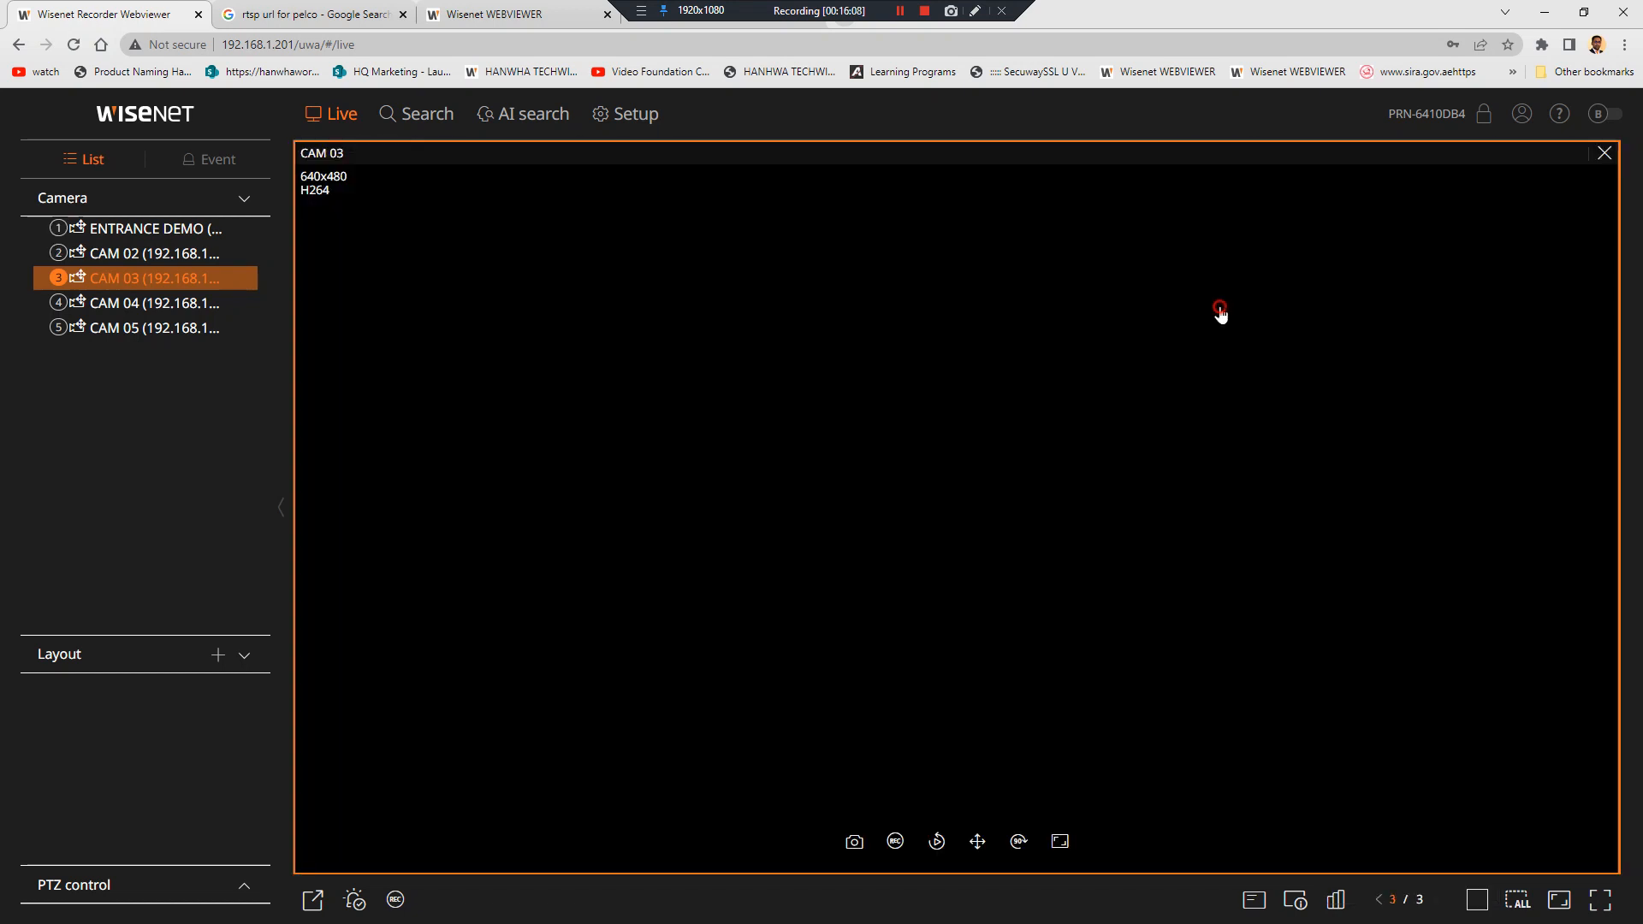
pyautogui.doubleClick(1221, 313)
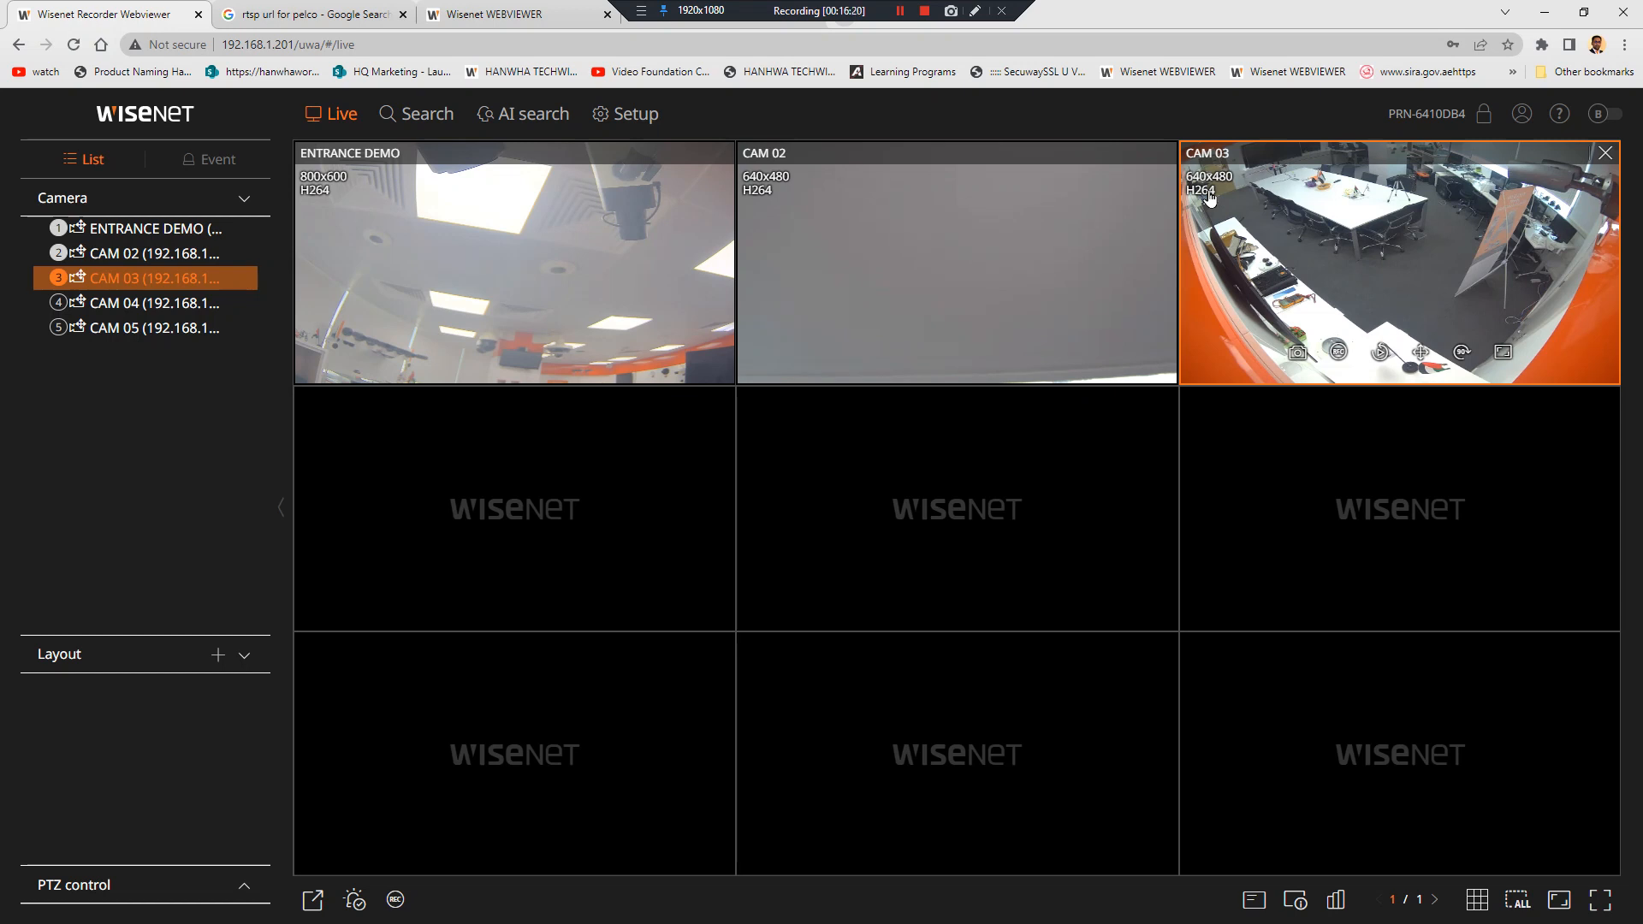
# Inspect the camera's H.265 profile settings, then return to the recorder's live grid
pyautogui.click(467, 15)
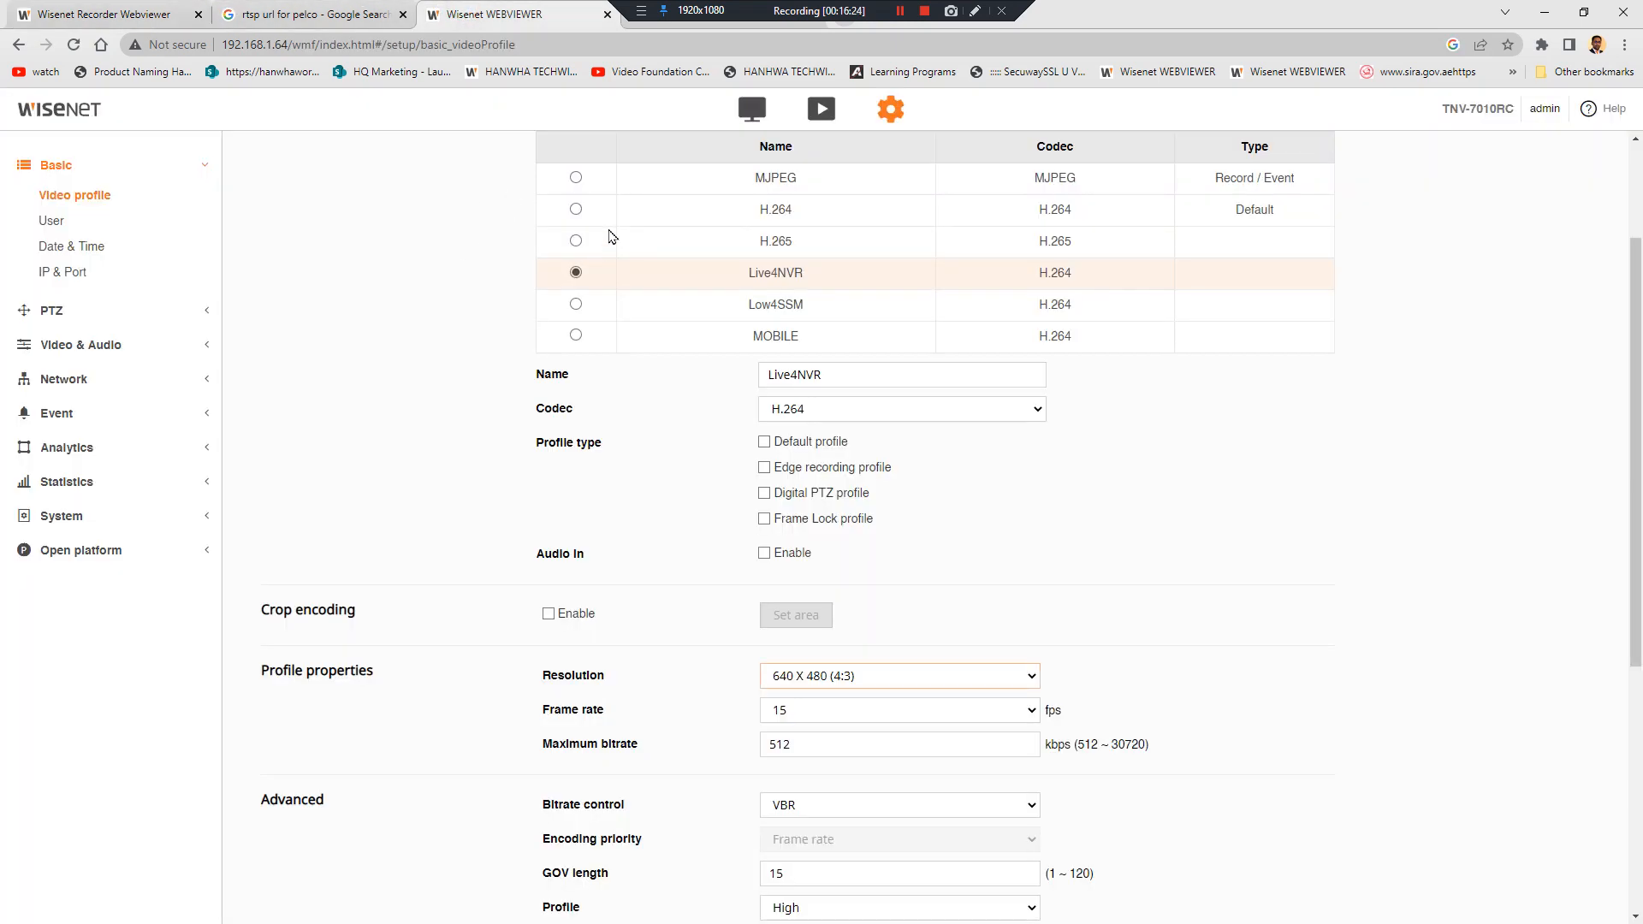
pyautogui.click(576, 242)
pyautogui.scroll(2, 531, 293)
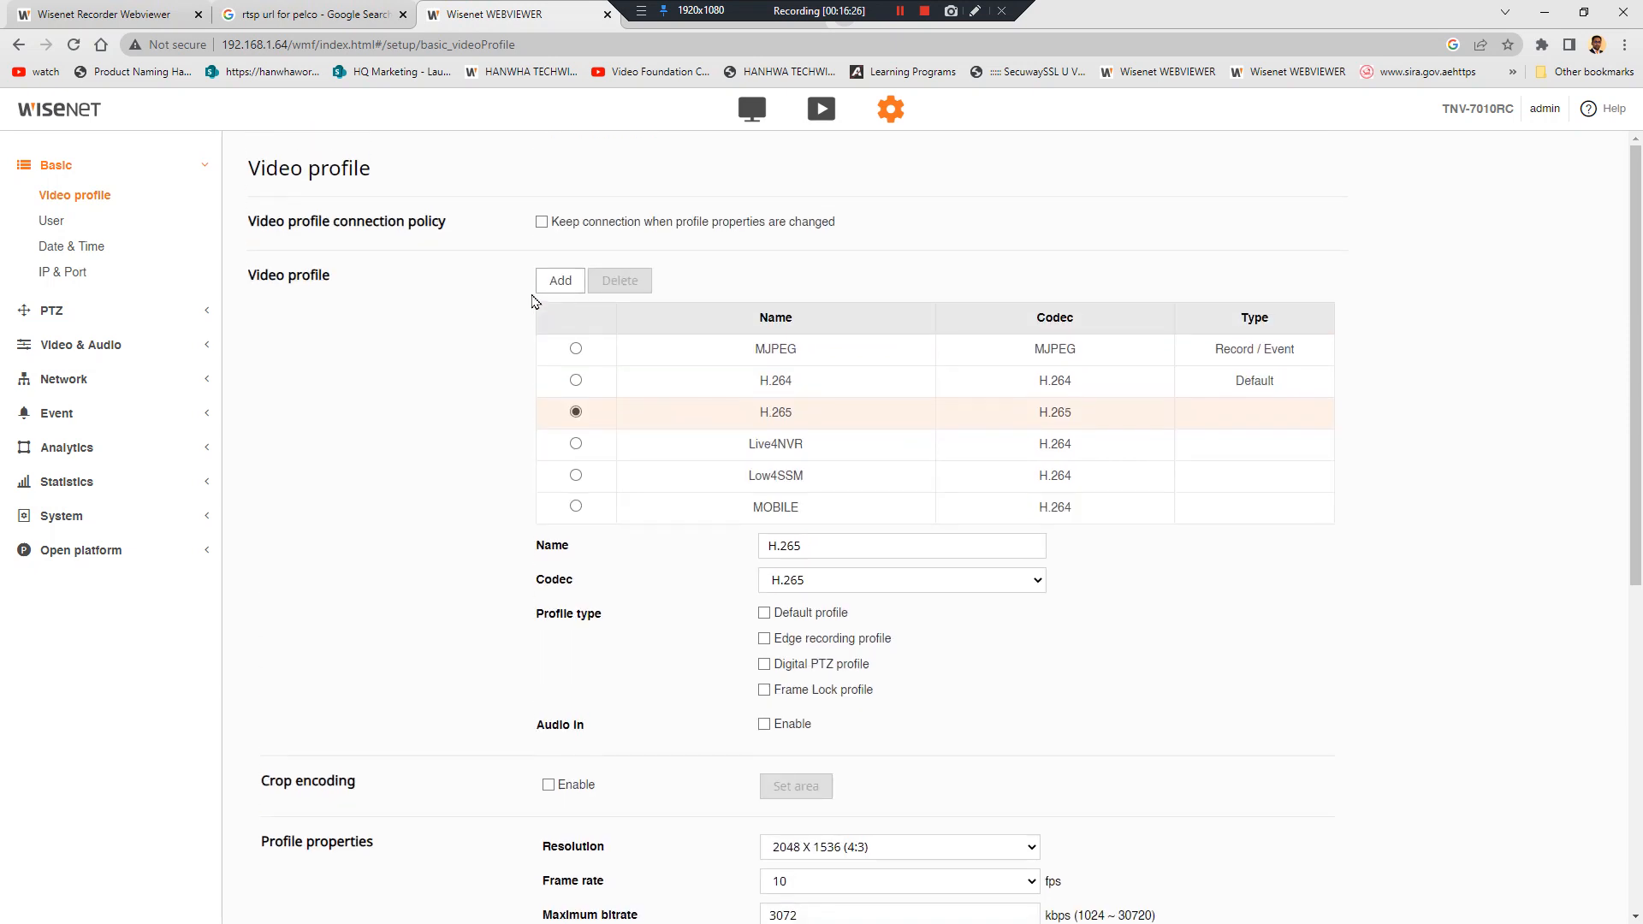
pyautogui.click(361, 8)
pyautogui.click(107, 15)
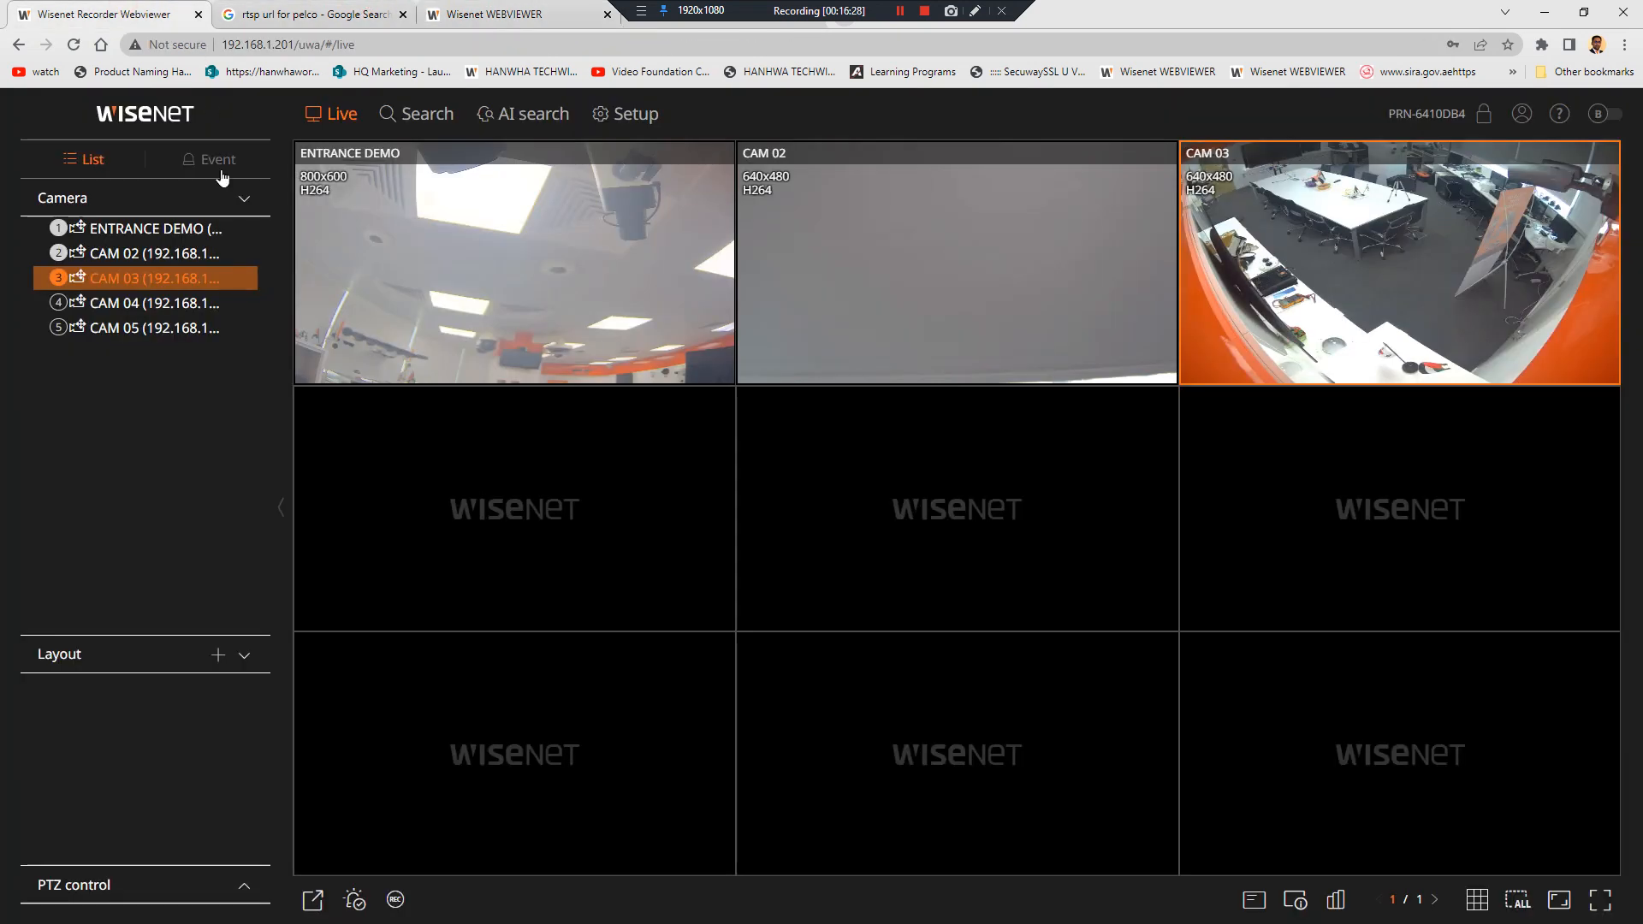
# Review the Live and Remote profile tabs in Profile setup, then open Network IP & Port
pyautogui.click(636, 129)
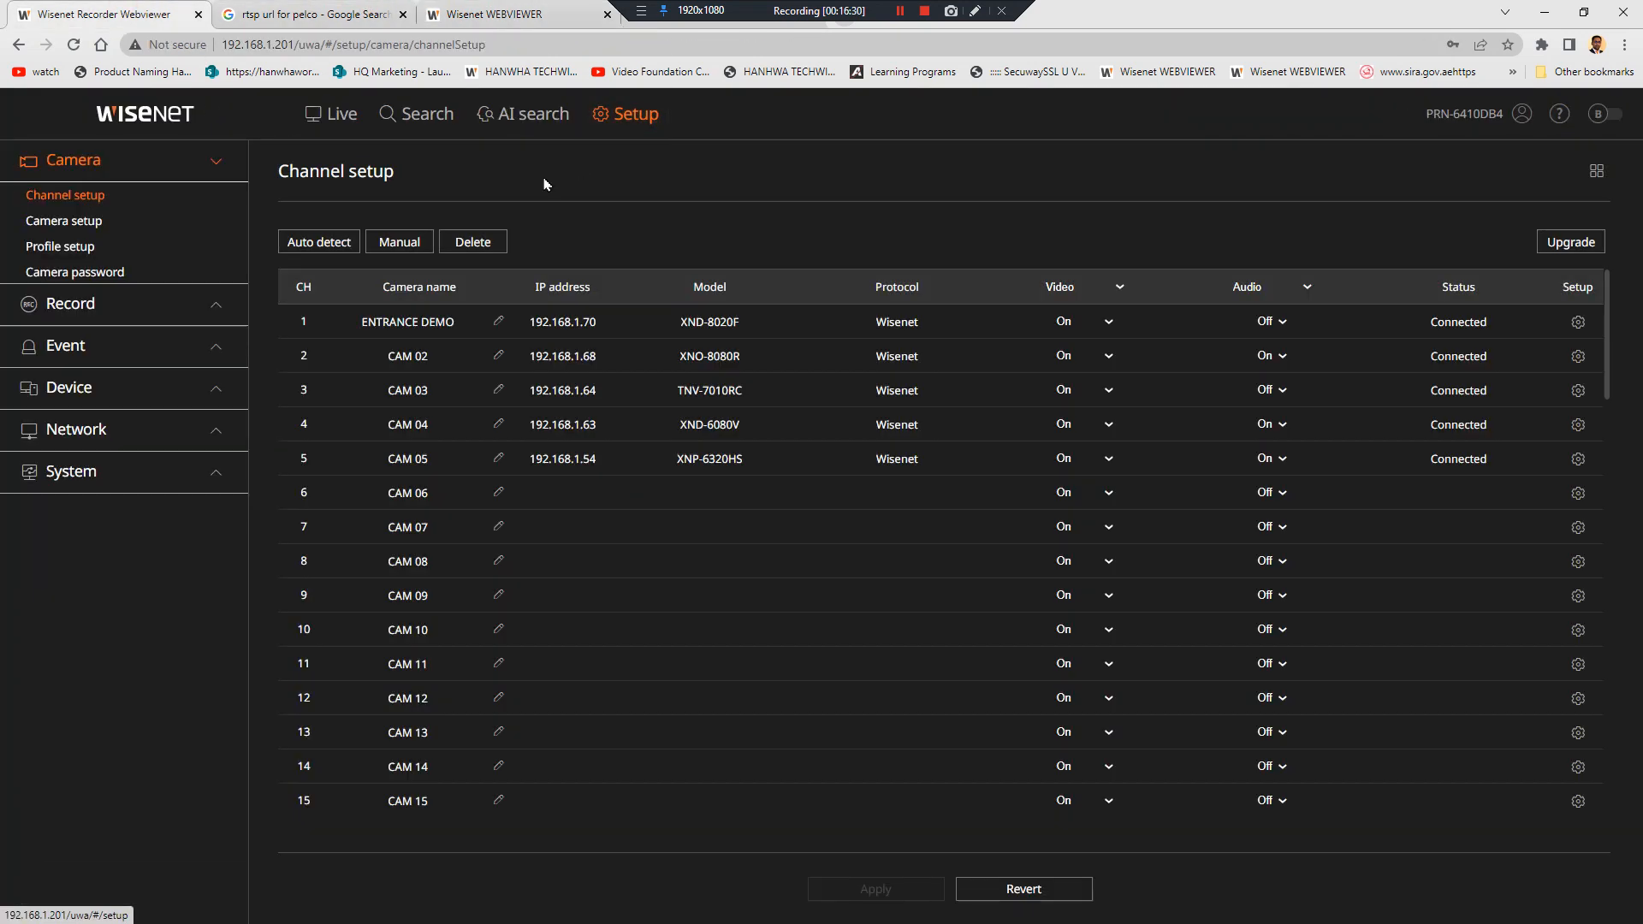
pyautogui.click(121, 247)
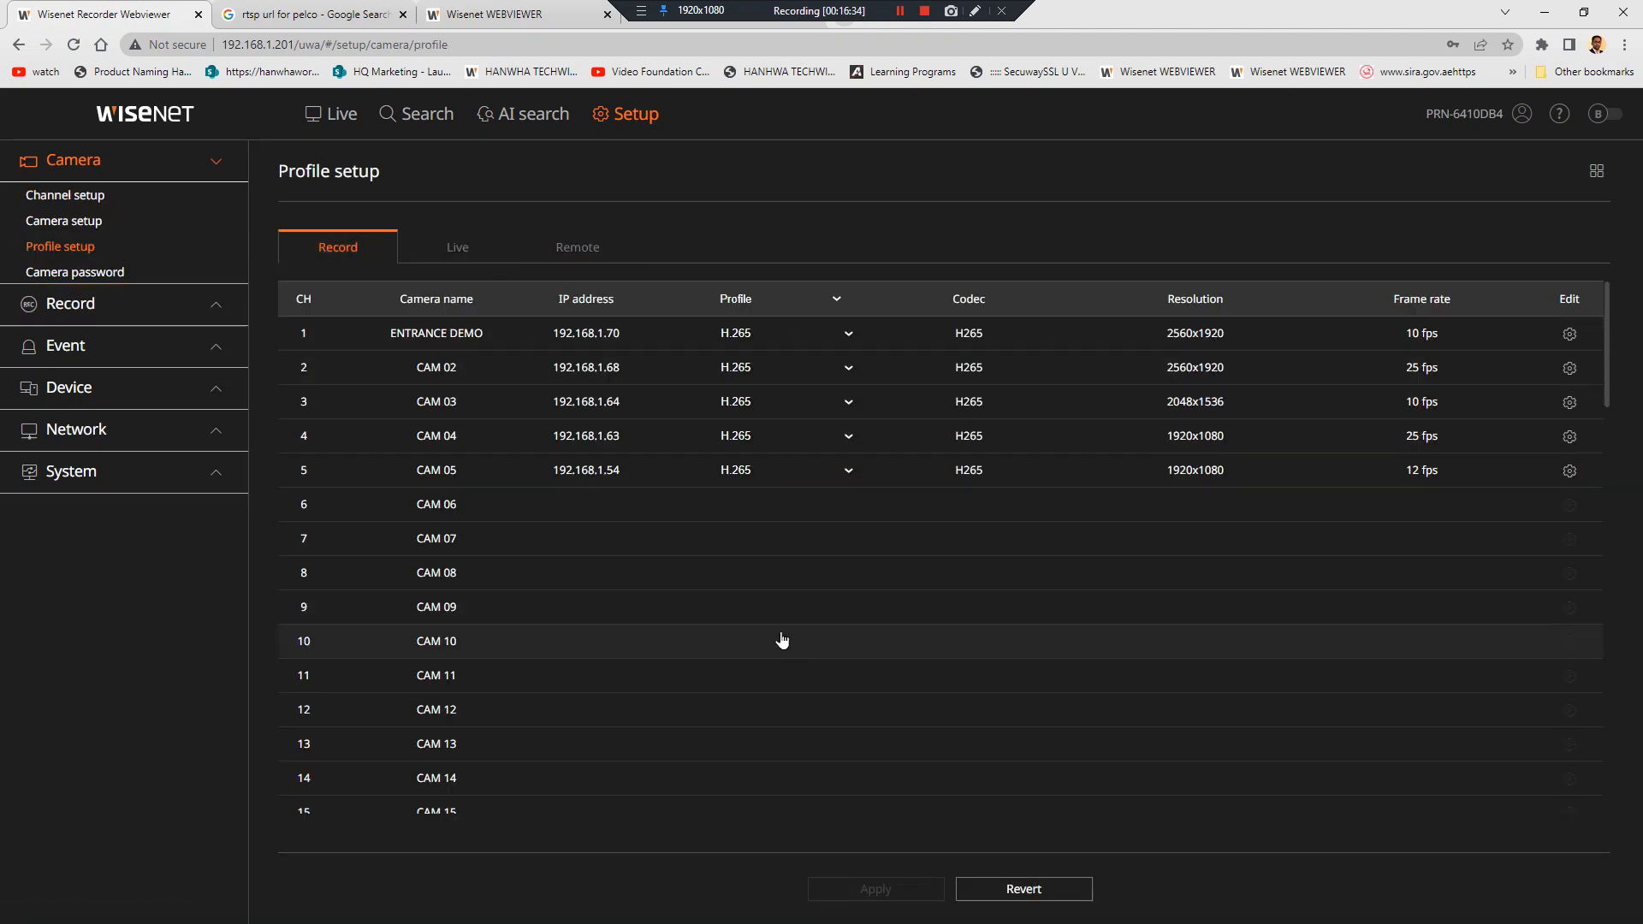
pyautogui.click(458, 247)
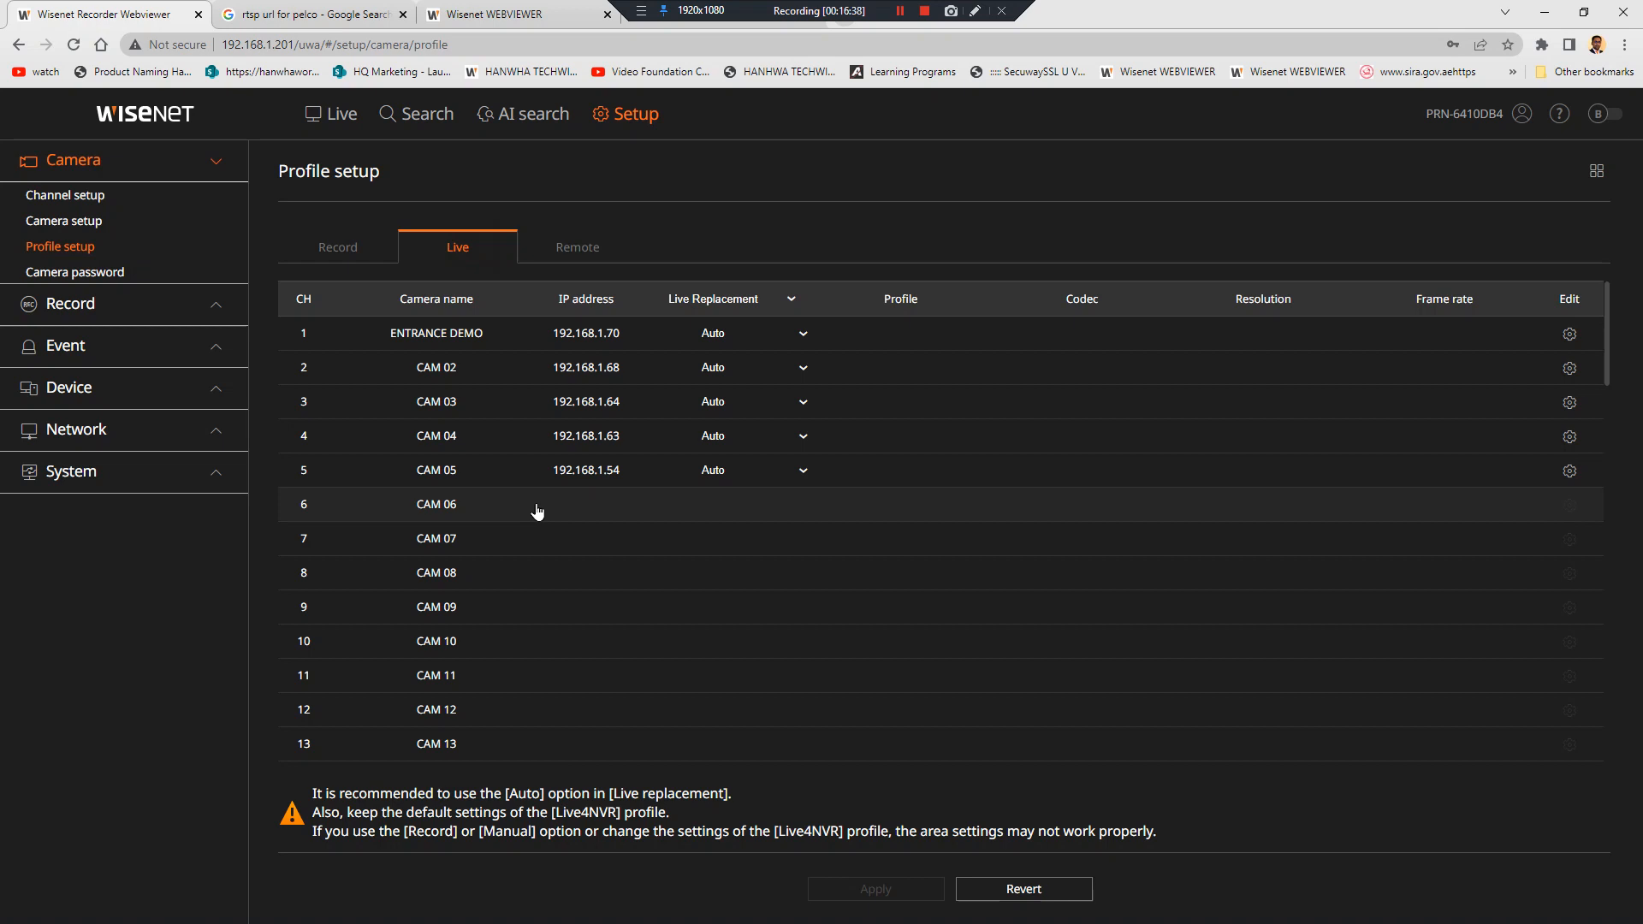
pyautogui.click(578, 246)
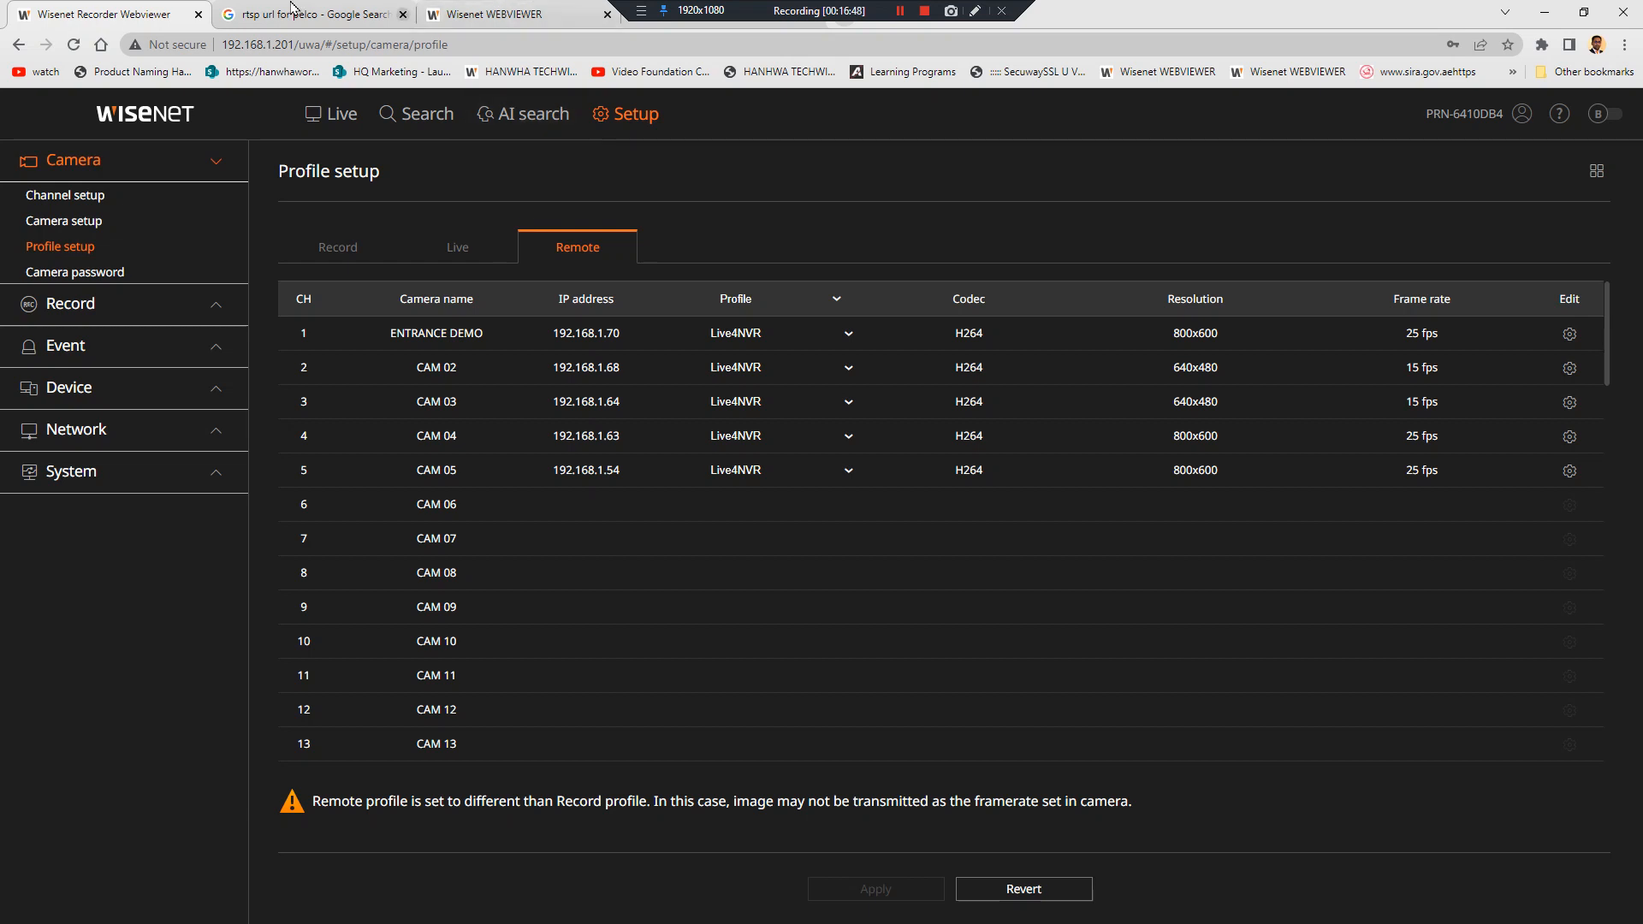
pyautogui.click(110, 478)
pyautogui.click(117, 335)
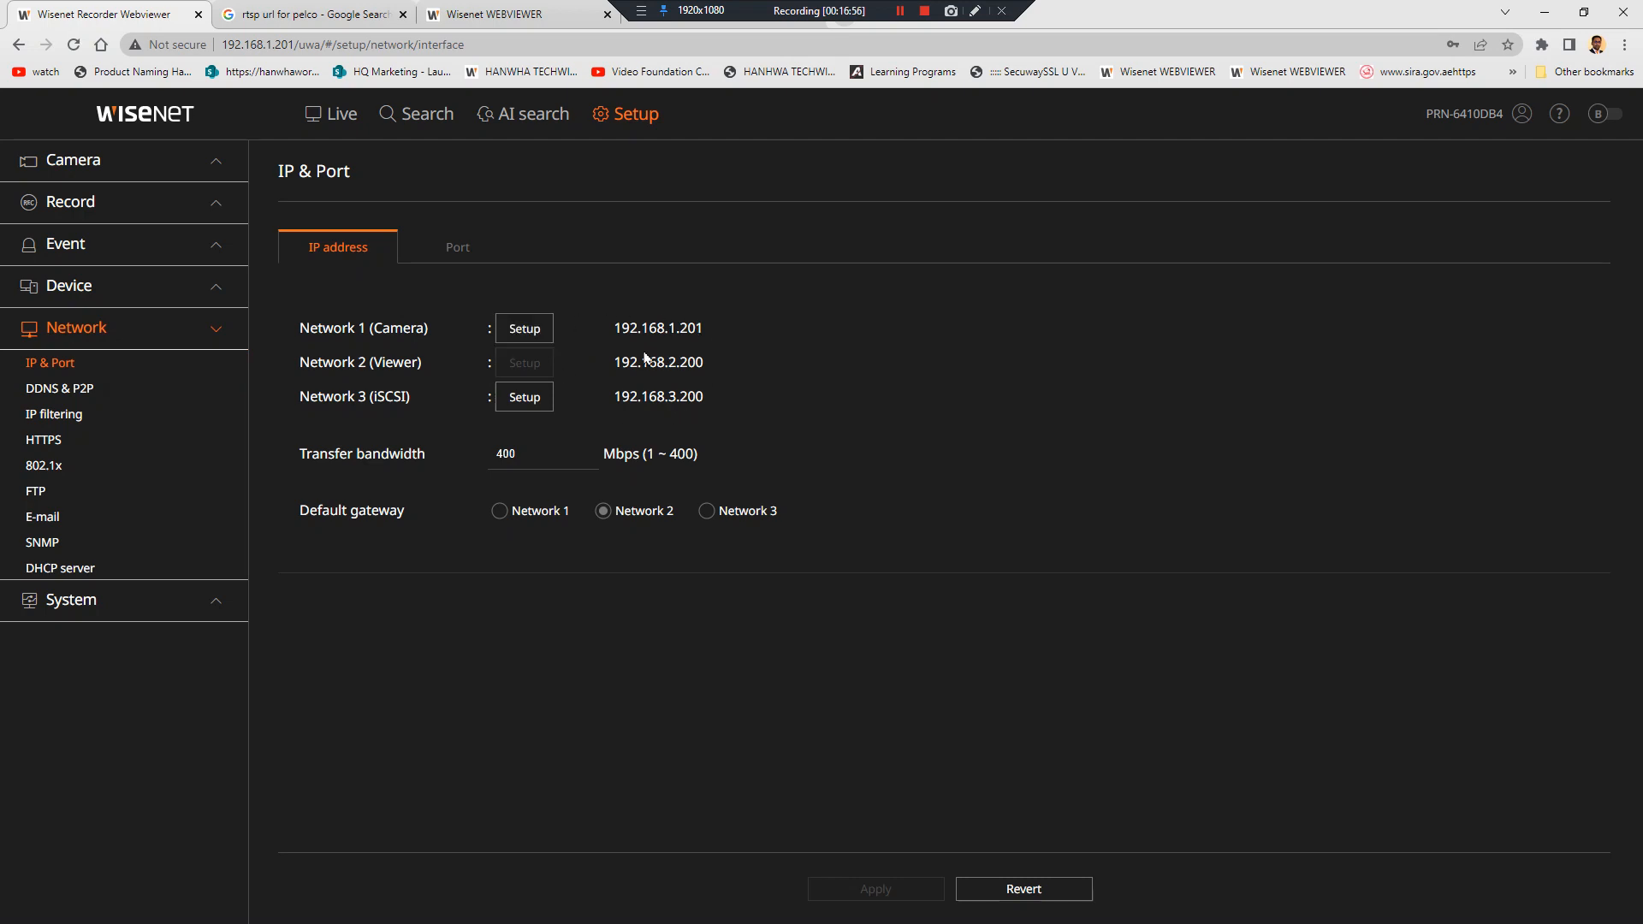
# Return to the live grid, then switch to the camera profile page and the RTSP URLs article
pyautogui.moveTo(369, 395); pyautogui.dragTo(410, 400)
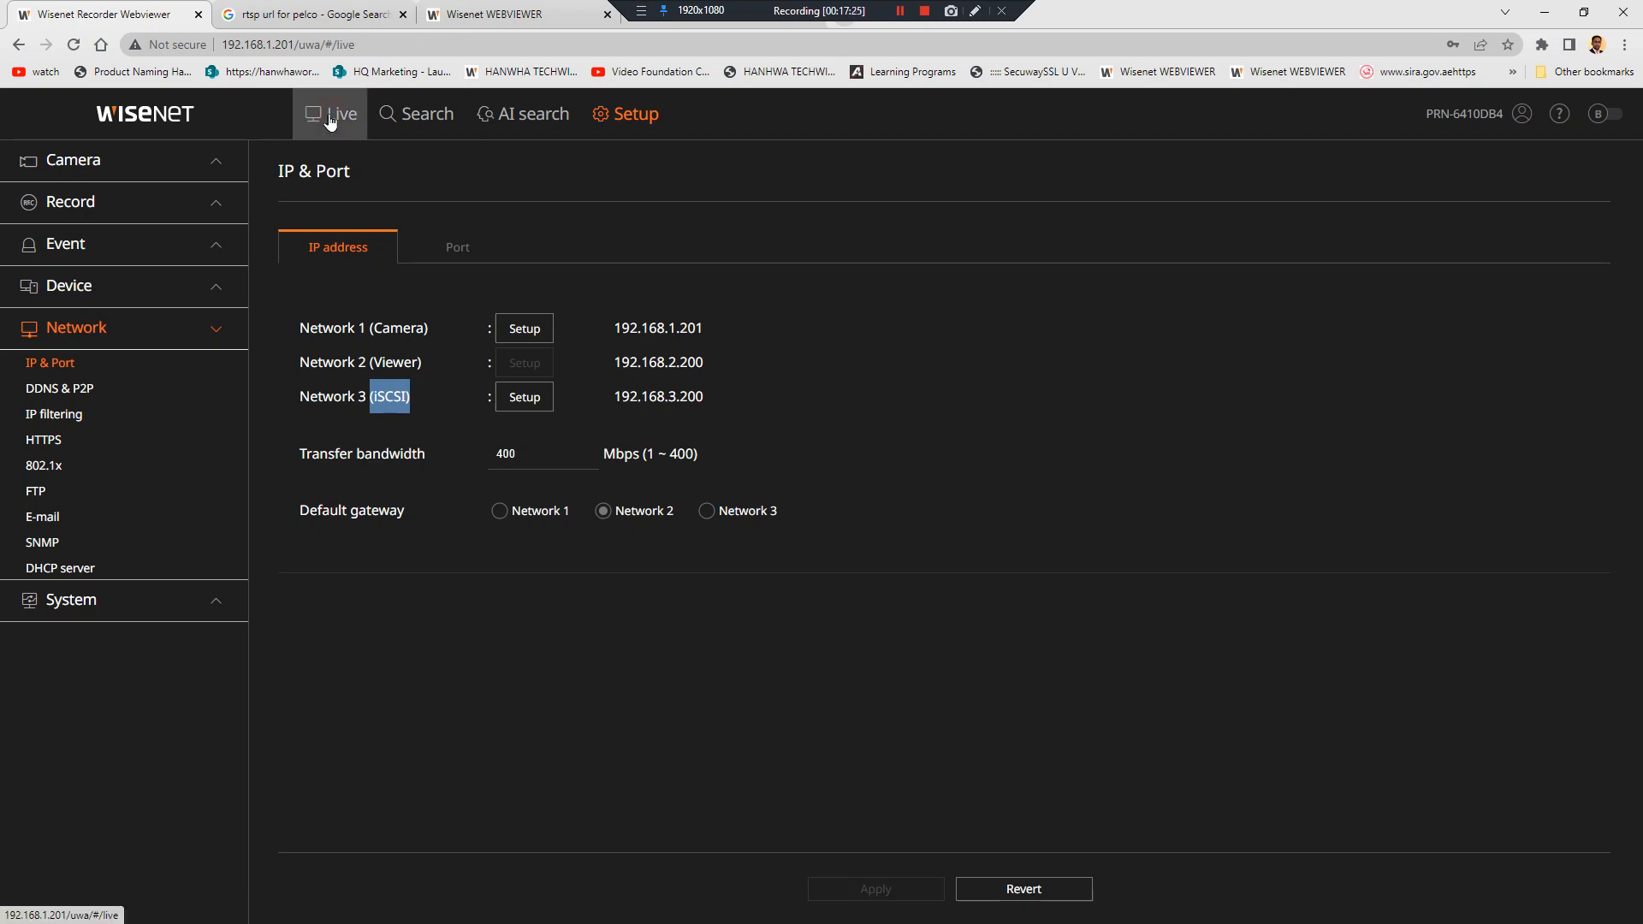
pyautogui.click(331, 115)
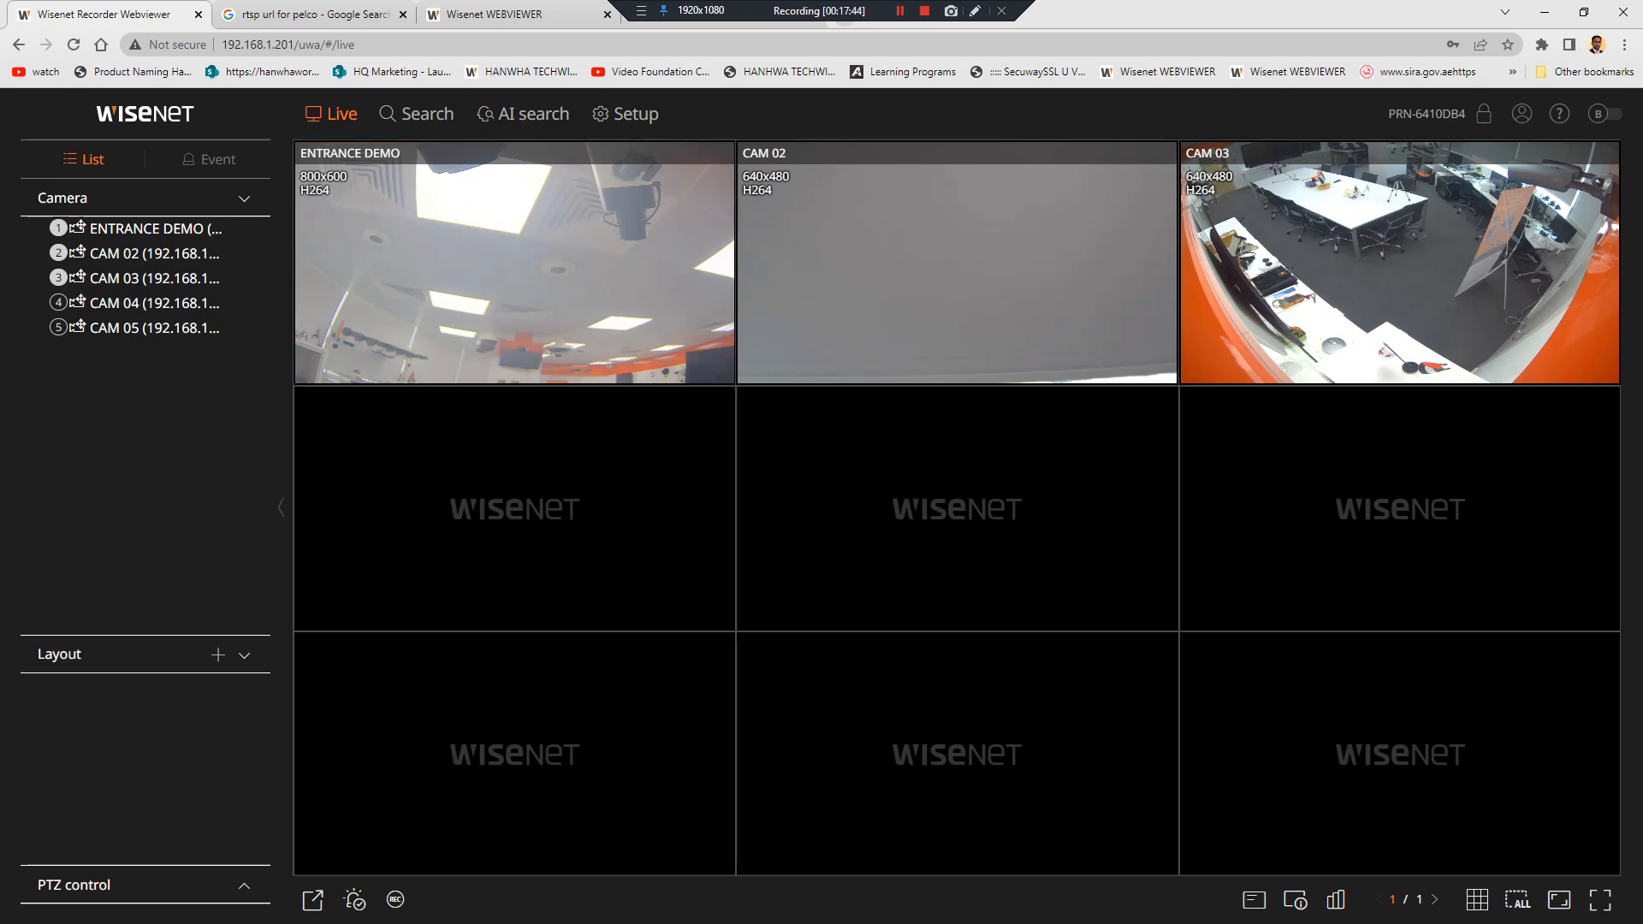
pyautogui.click(522, 10)
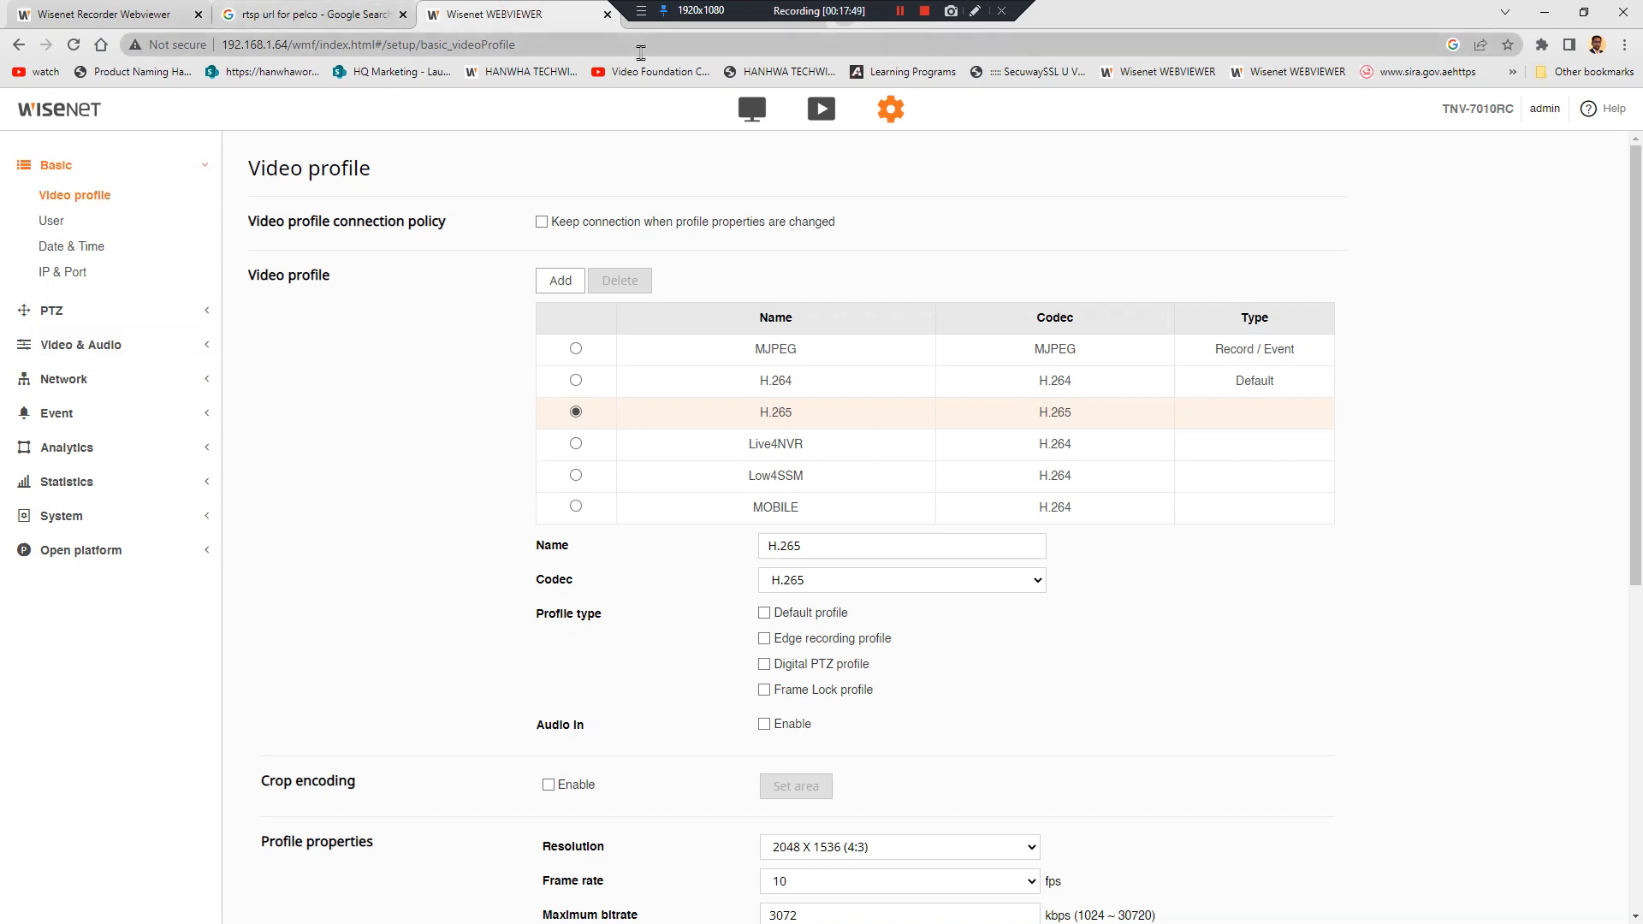
pyautogui.click(635, 25)
# Search 'xrn-6410' and view the XRN-6410DB4 product page's rear and front images
pyautogui.click(618, 49)
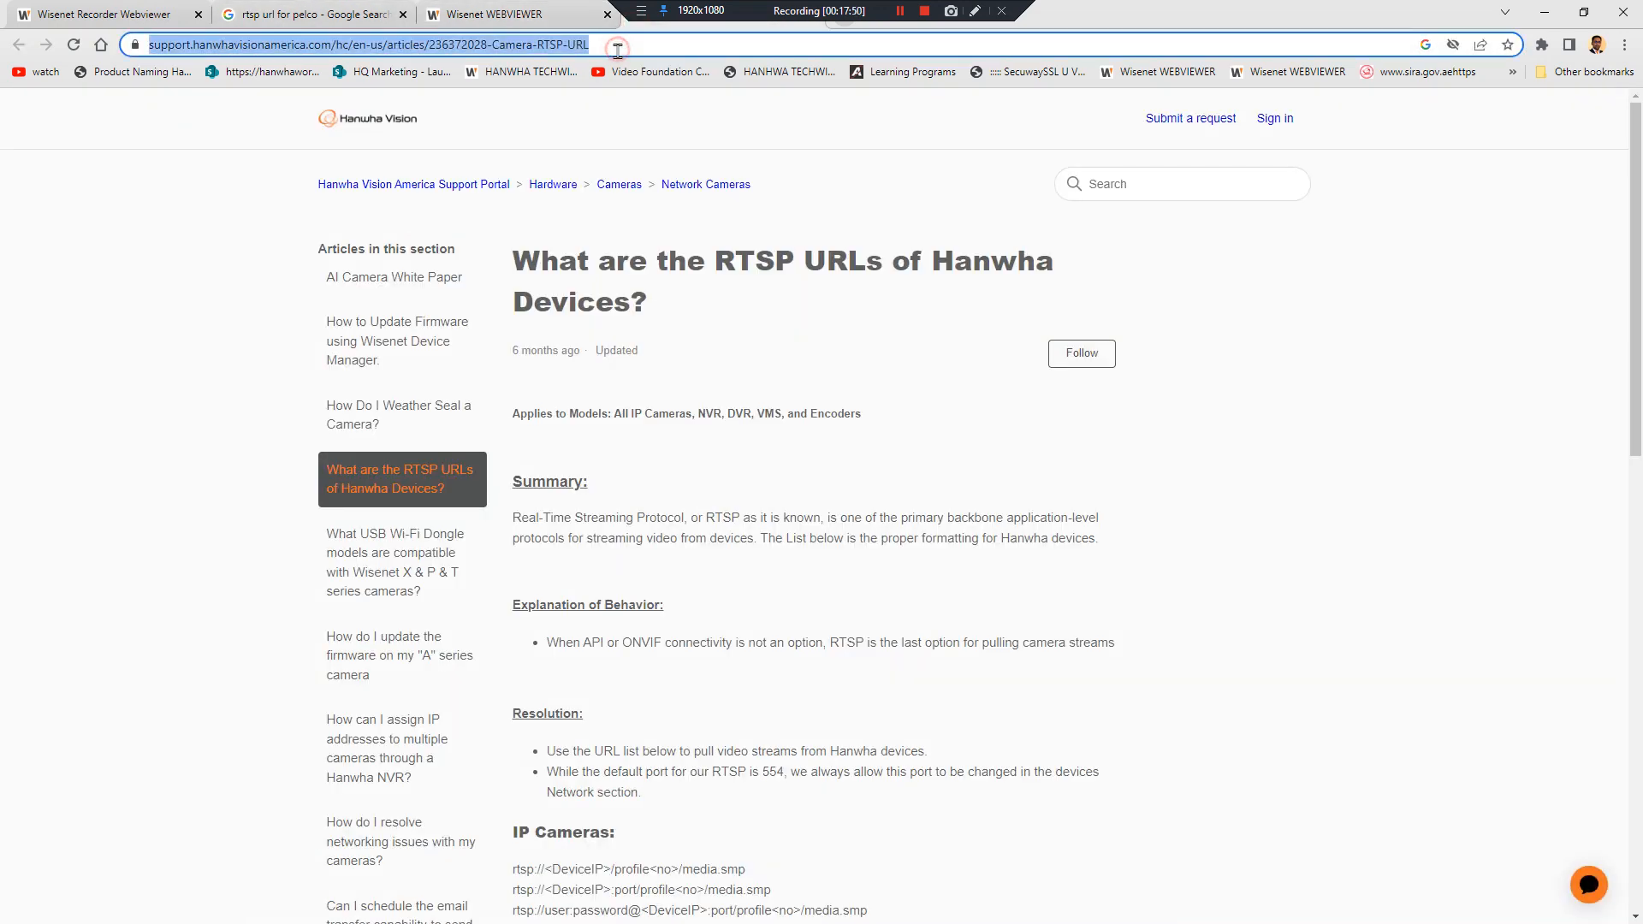
pyautogui.write('xrn-6')
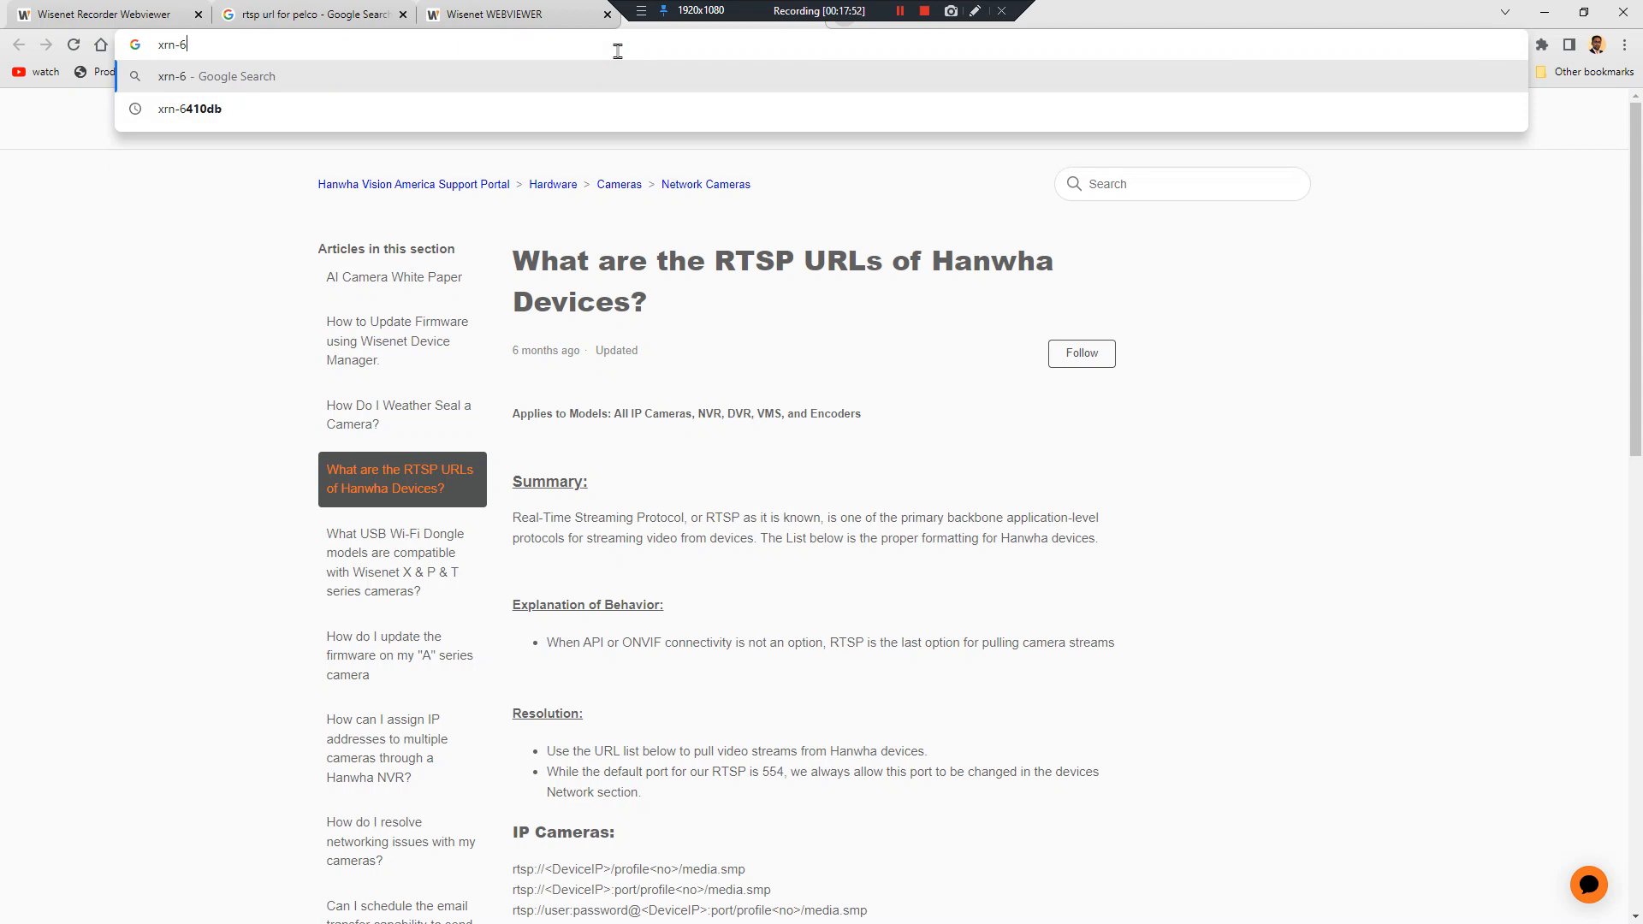
pyautogui.write('410')
pyautogui.press('Return')
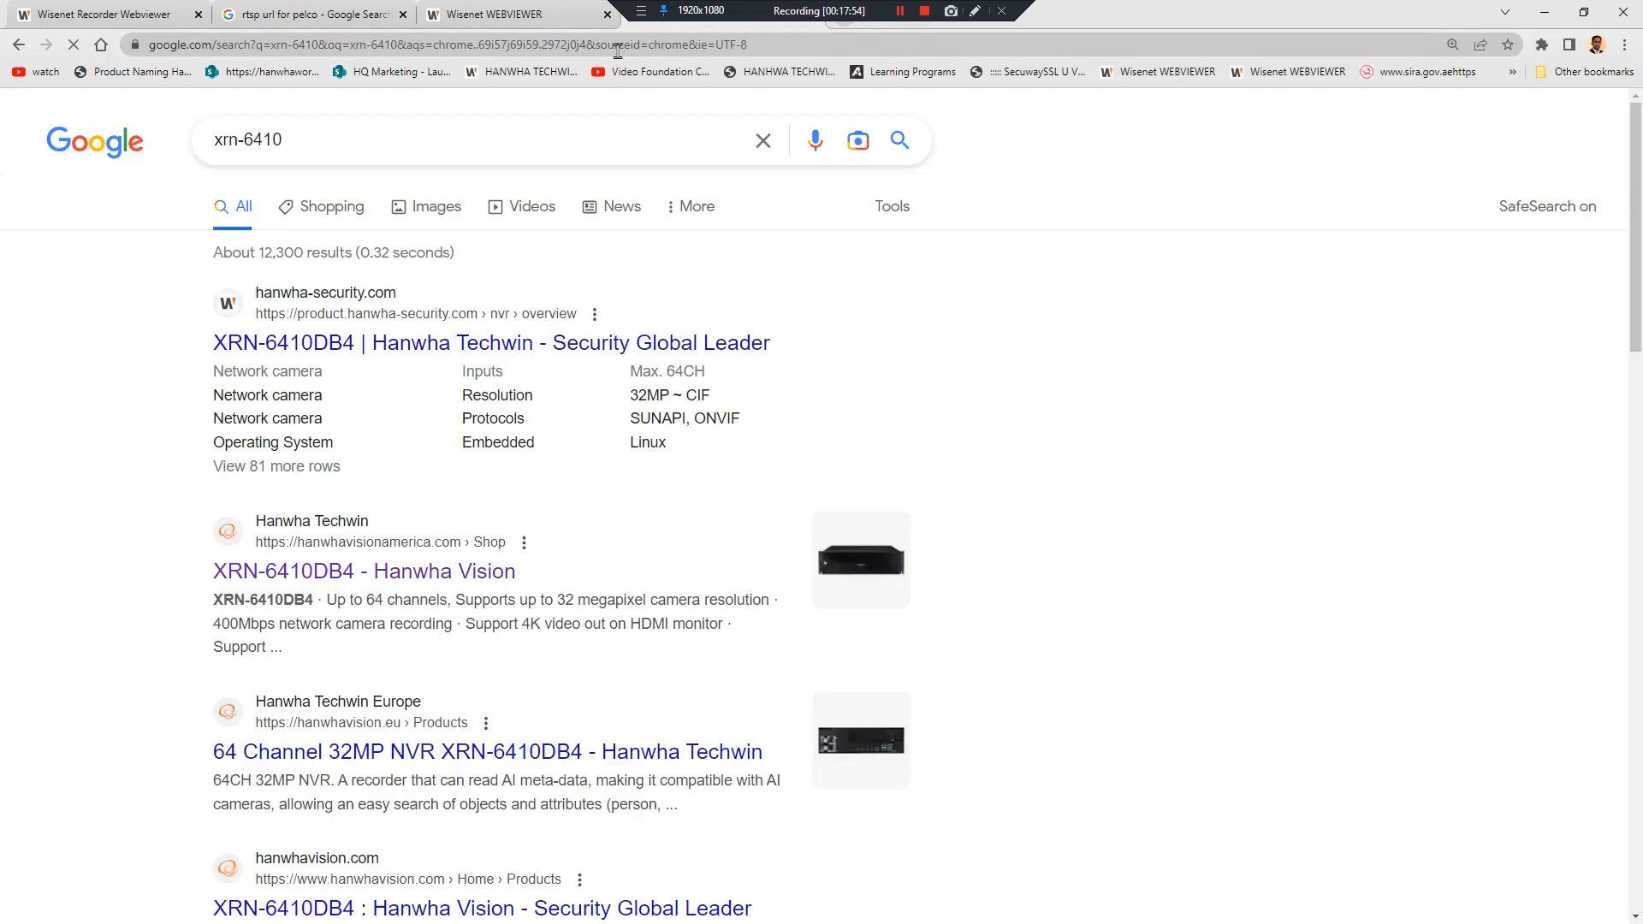
pyautogui.click(325, 574)
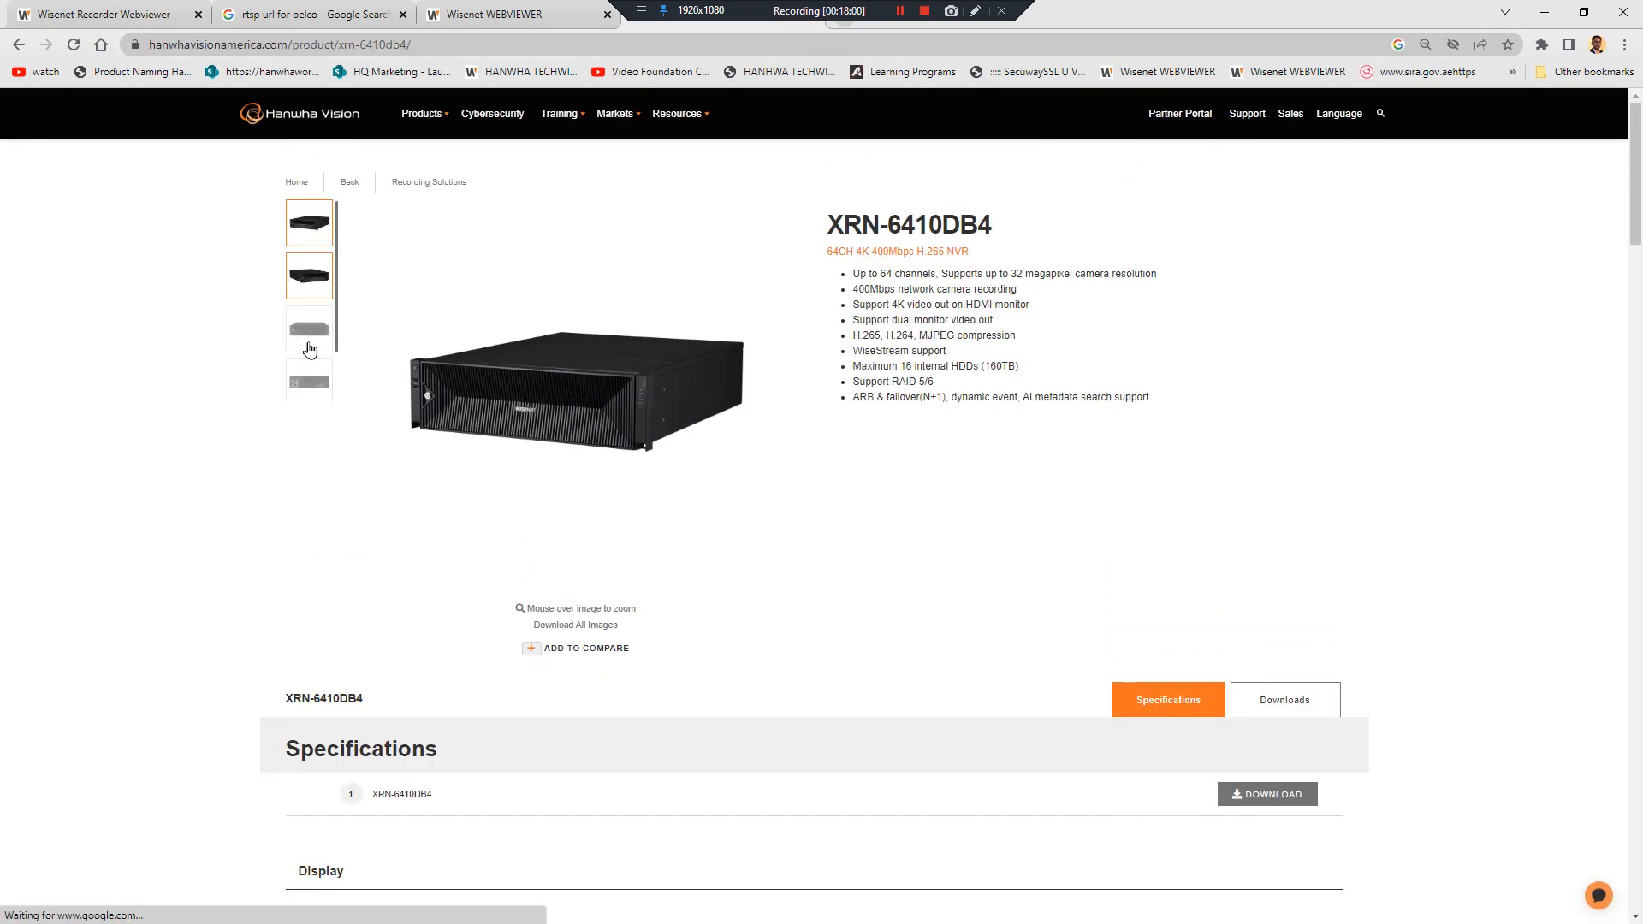
pyautogui.click(299, 391)
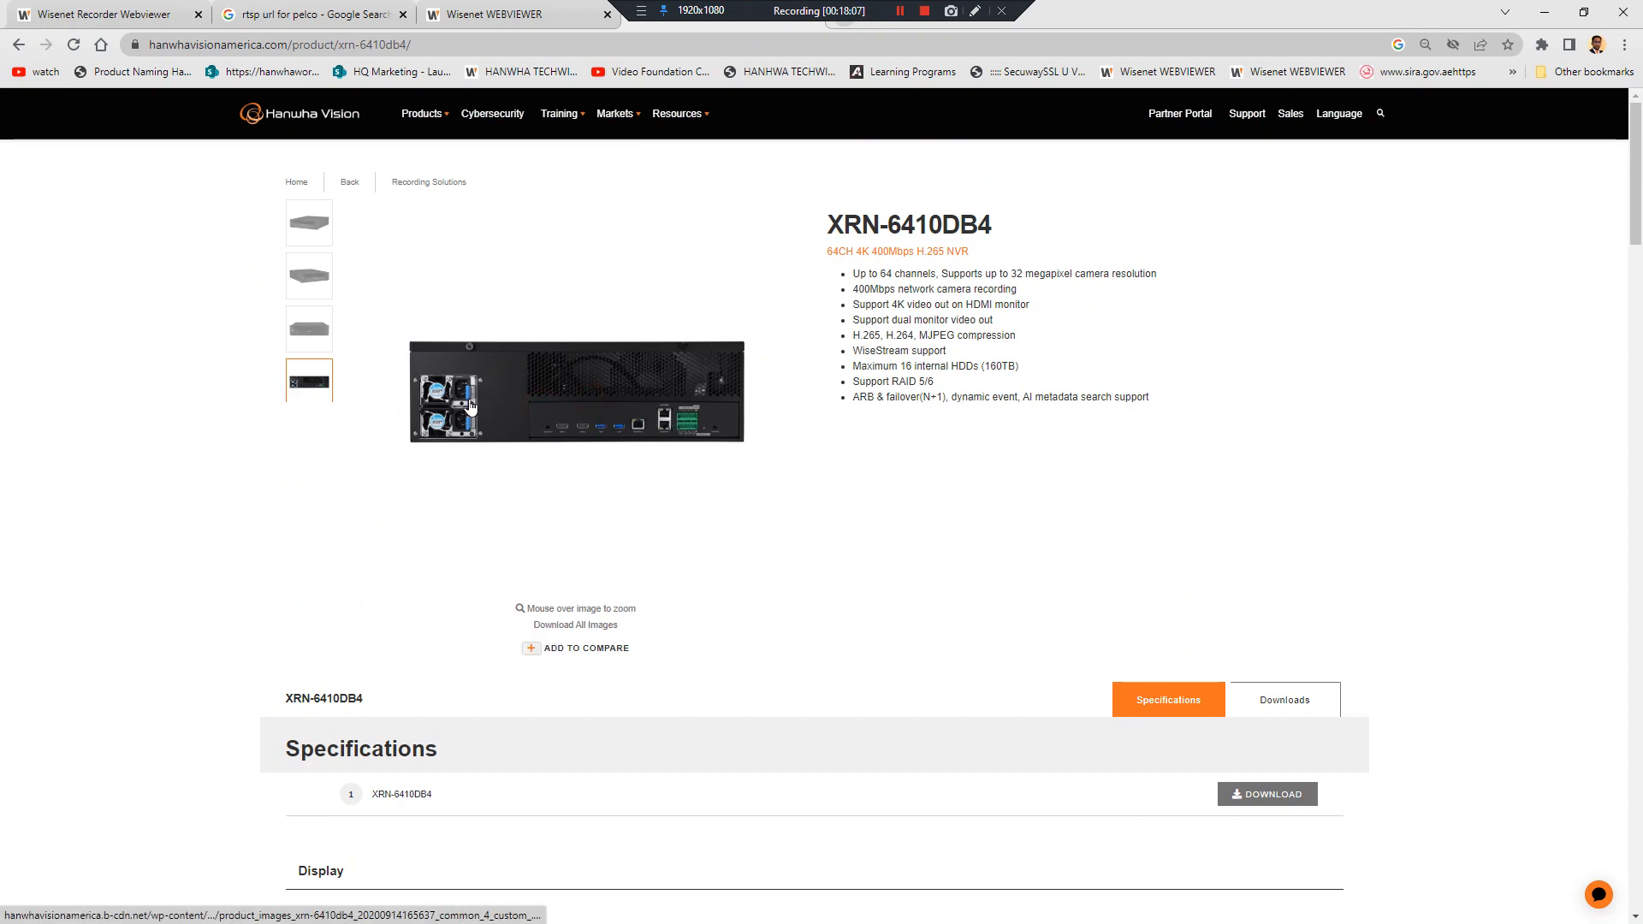
pyautogui.scroll(-3, 516, 387)
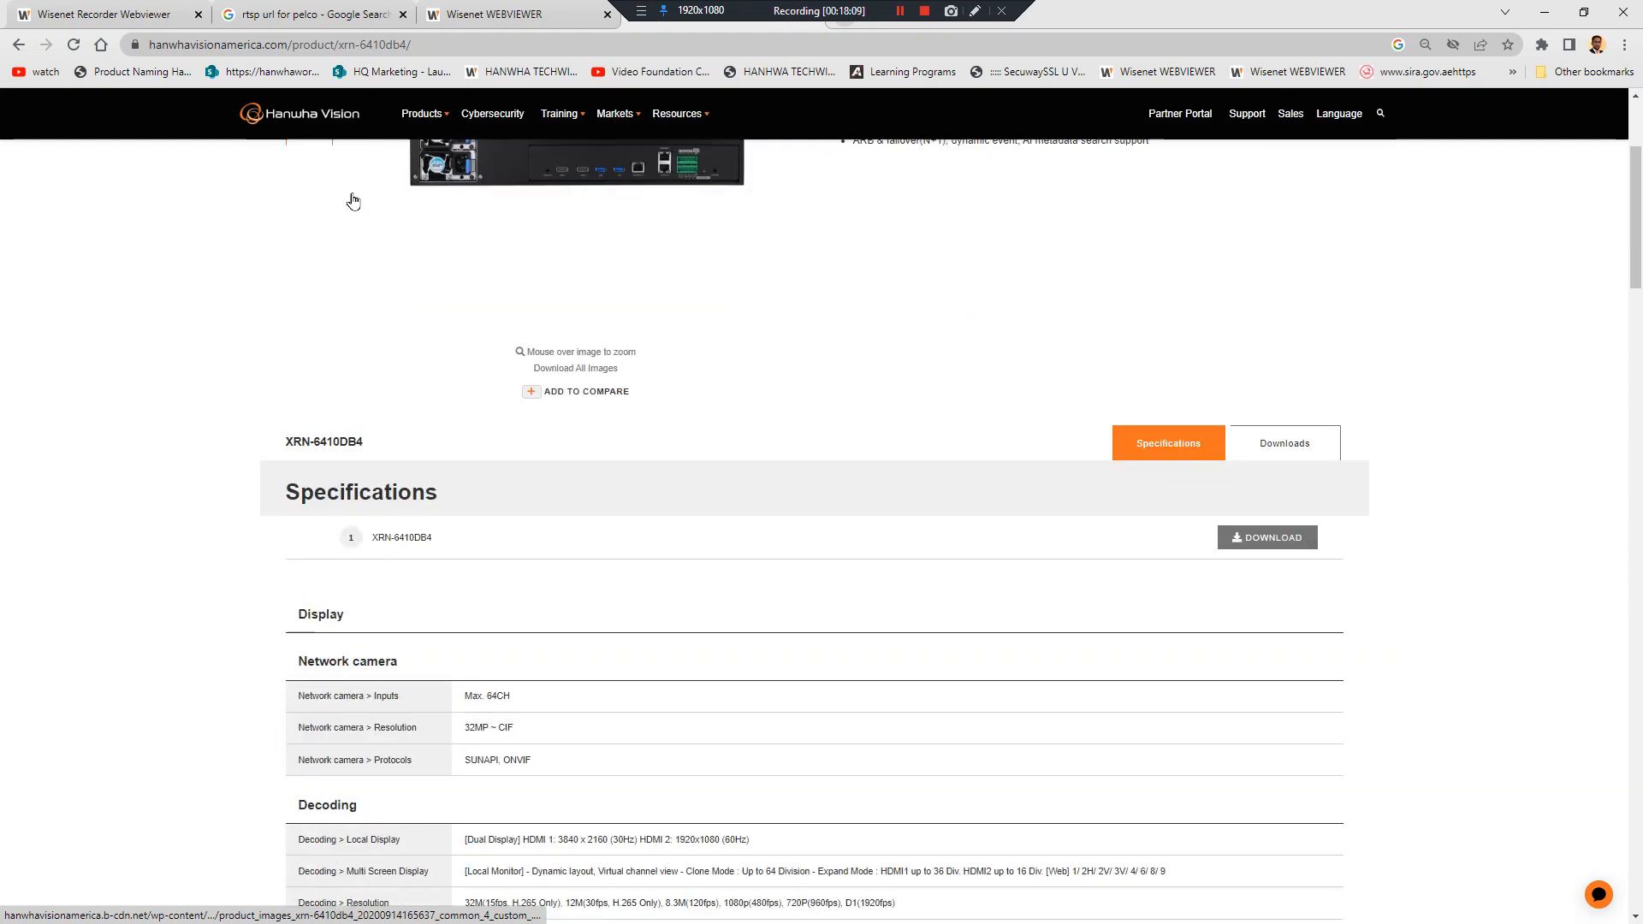
pyautogui.scroll(3, 369, 326)
pyautogui.click(311, 327)
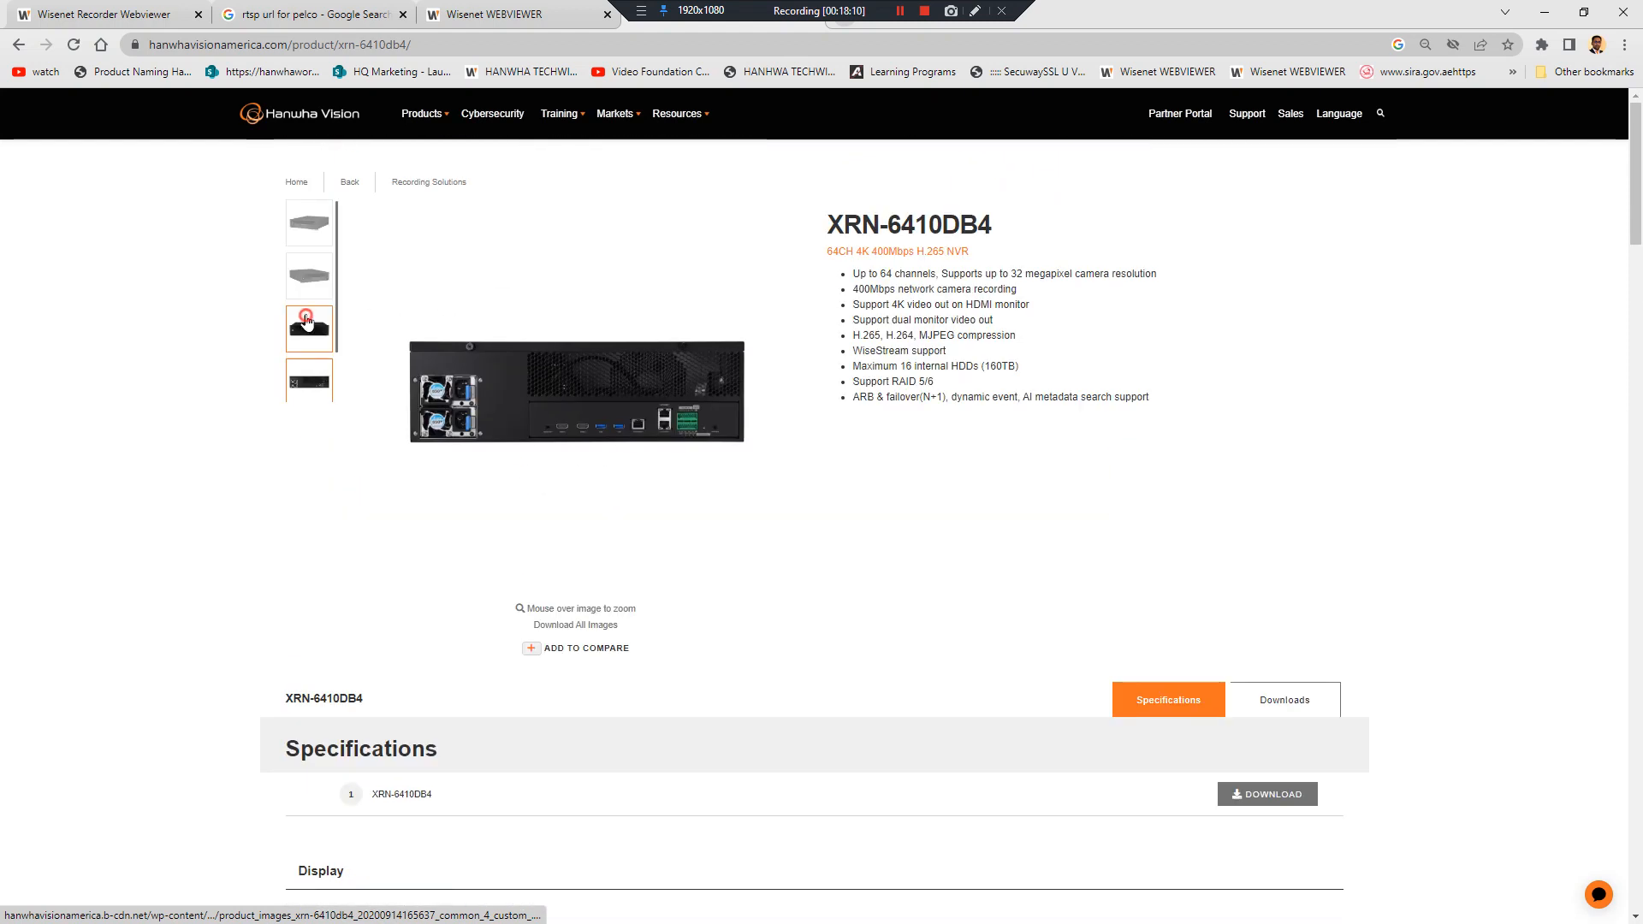
pyautogui.click(314, 364)
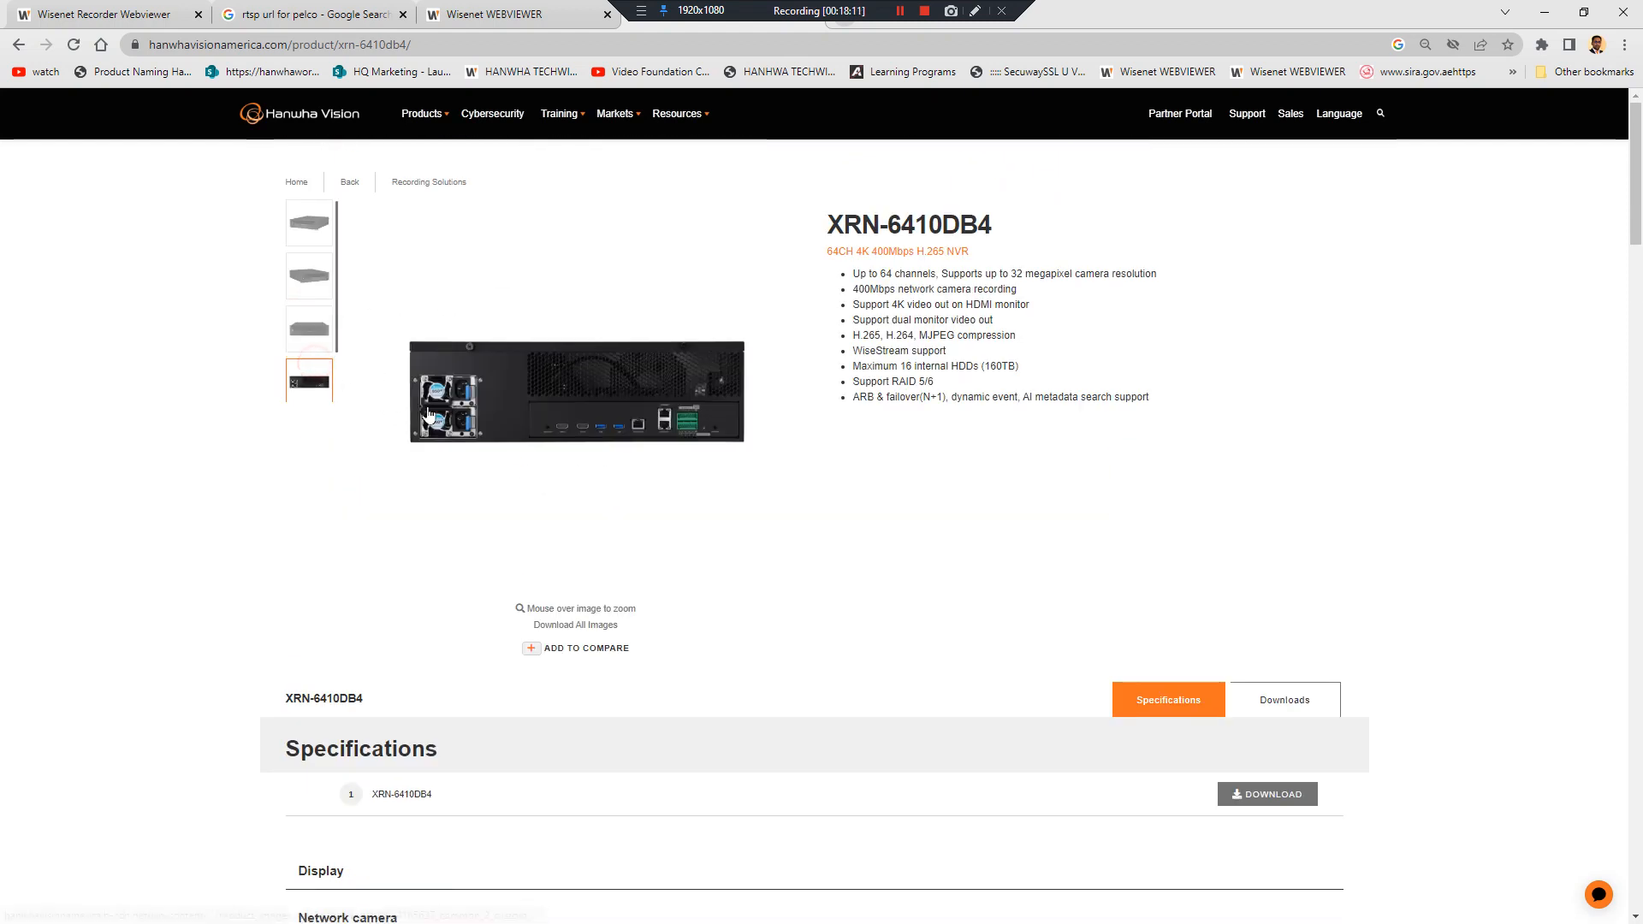
pyautogui.click(19, 44)
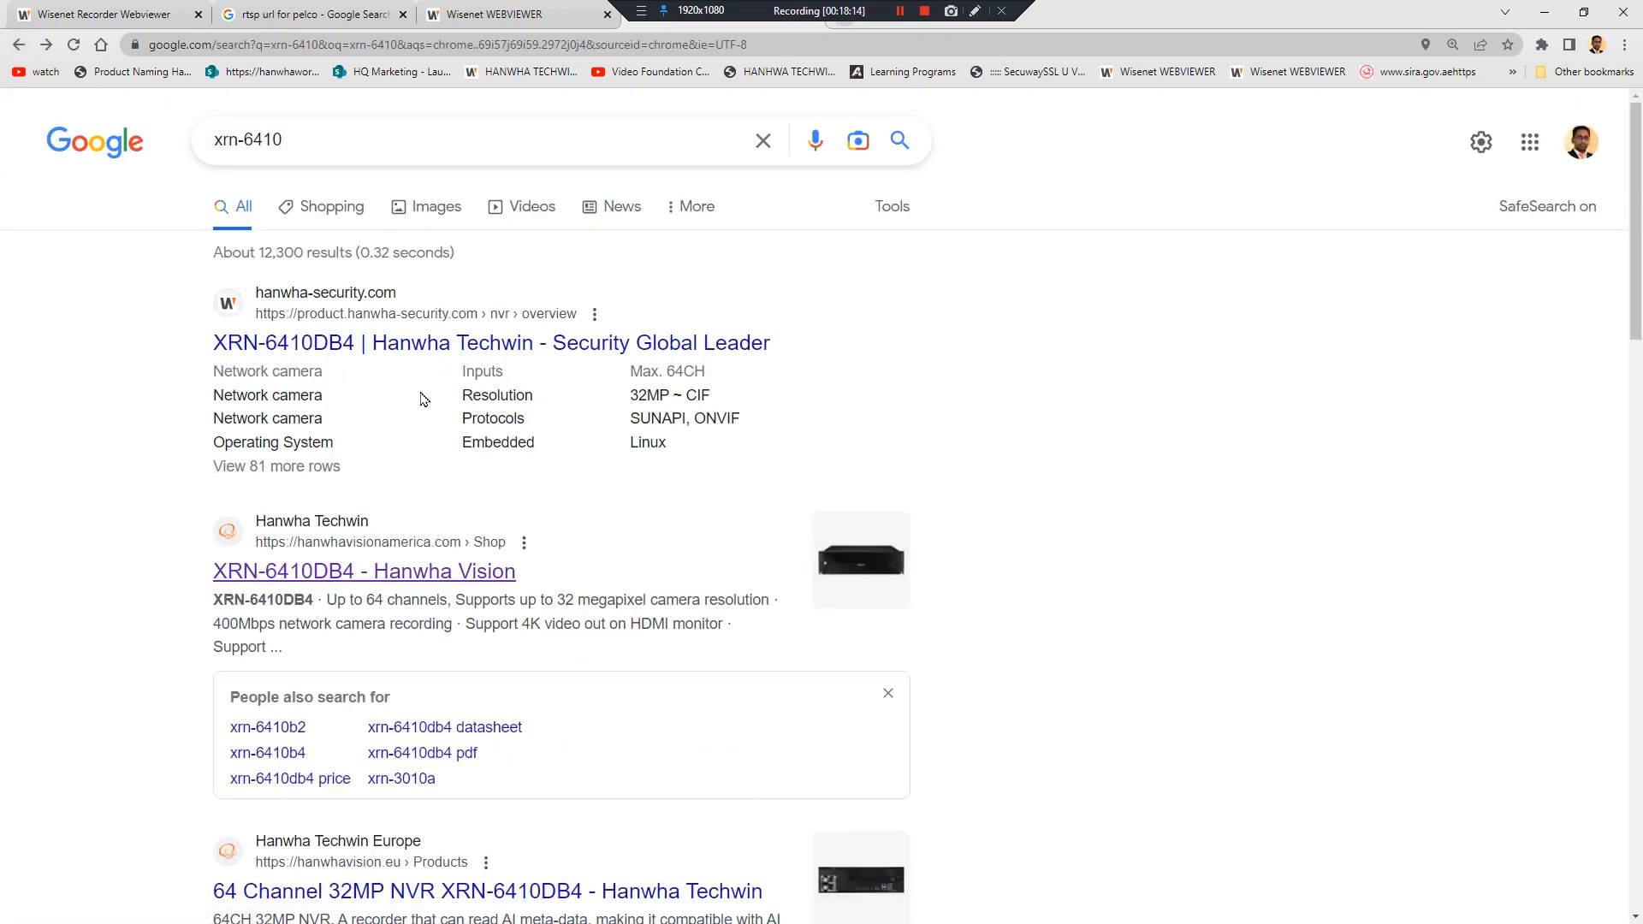
# Open the first search result and show the NVR's rear-panel view
pyautogui.scroll(-1, 443, 351)
pyautogui.click(459, 272)
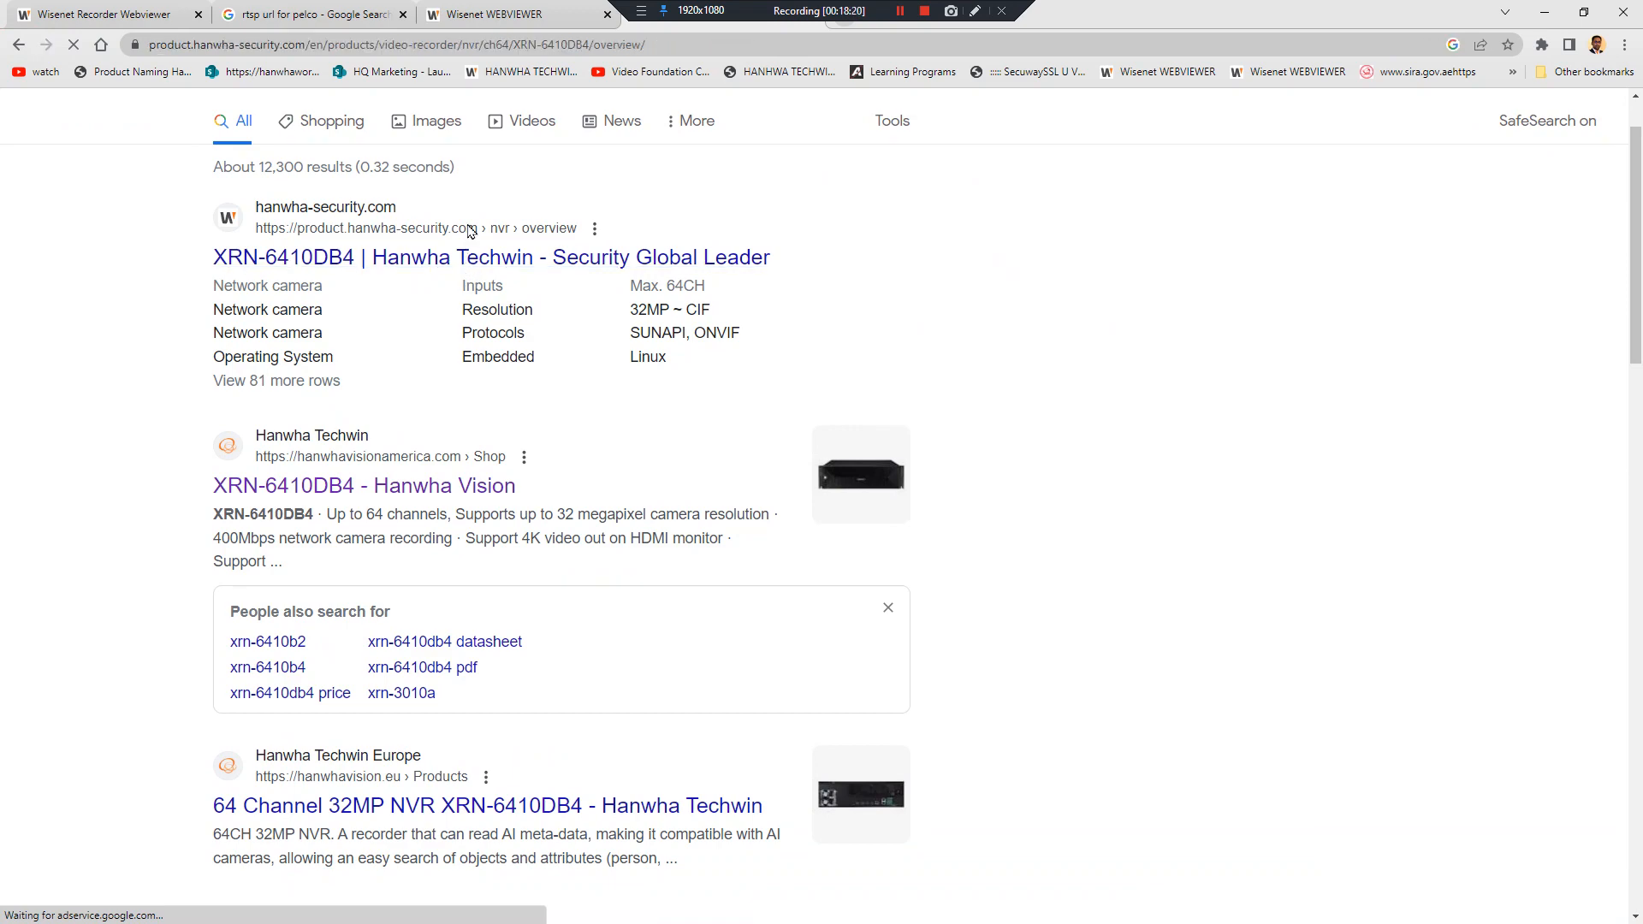
pyautogui.scroll(-3, 576, 557)
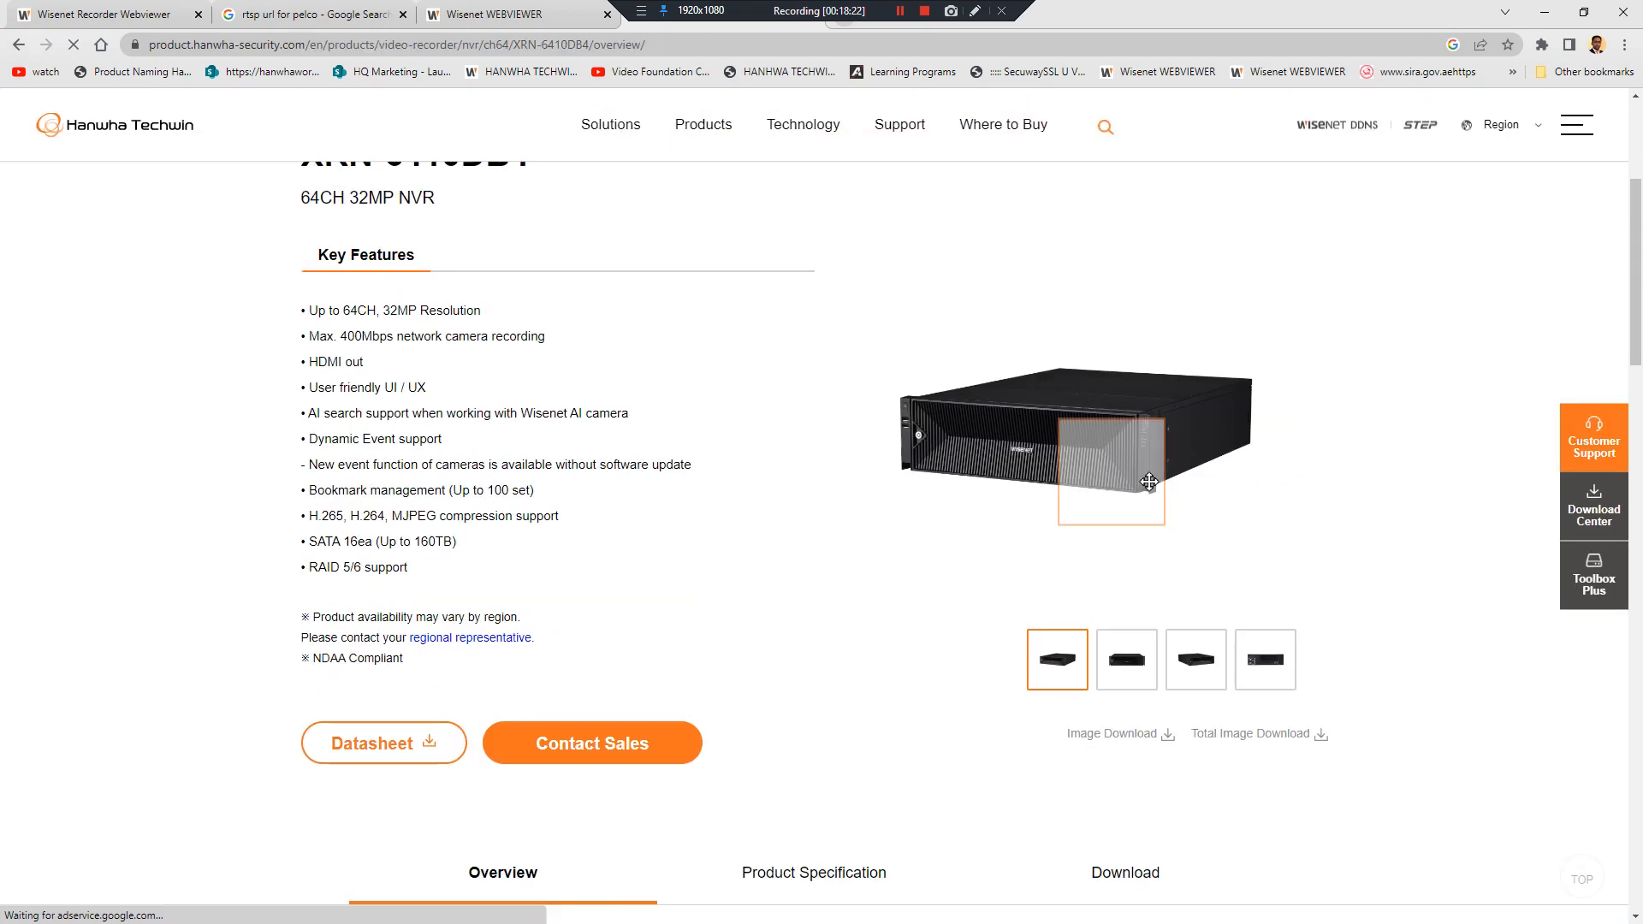
pyautogui.click(1265, 673)
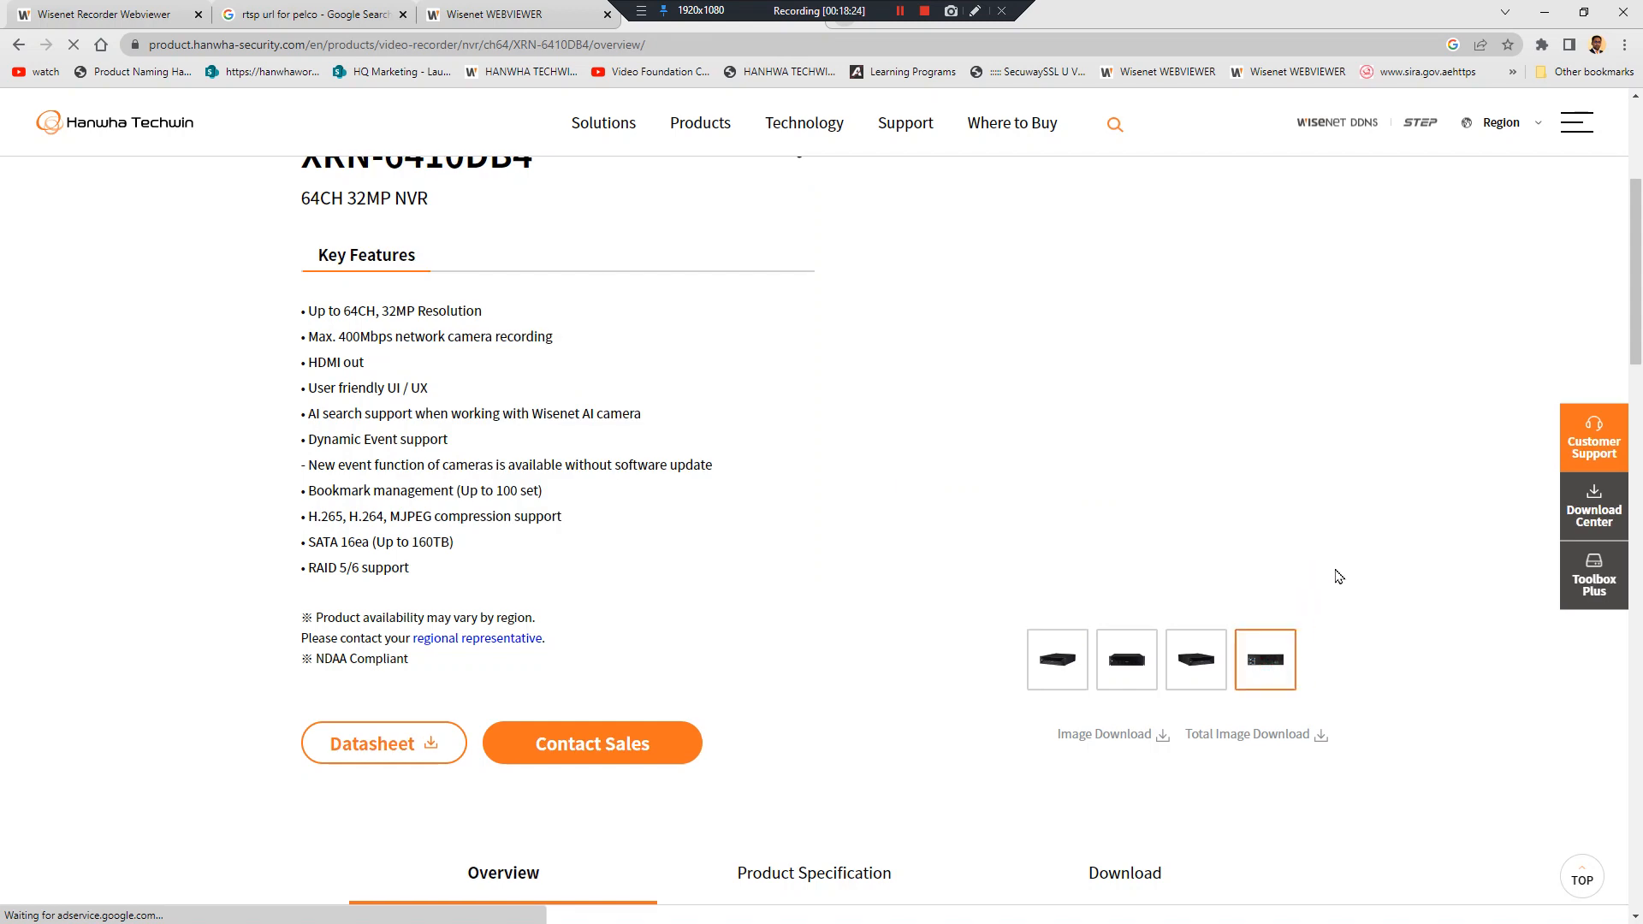
pyautogui.moveTo(1144, 473)
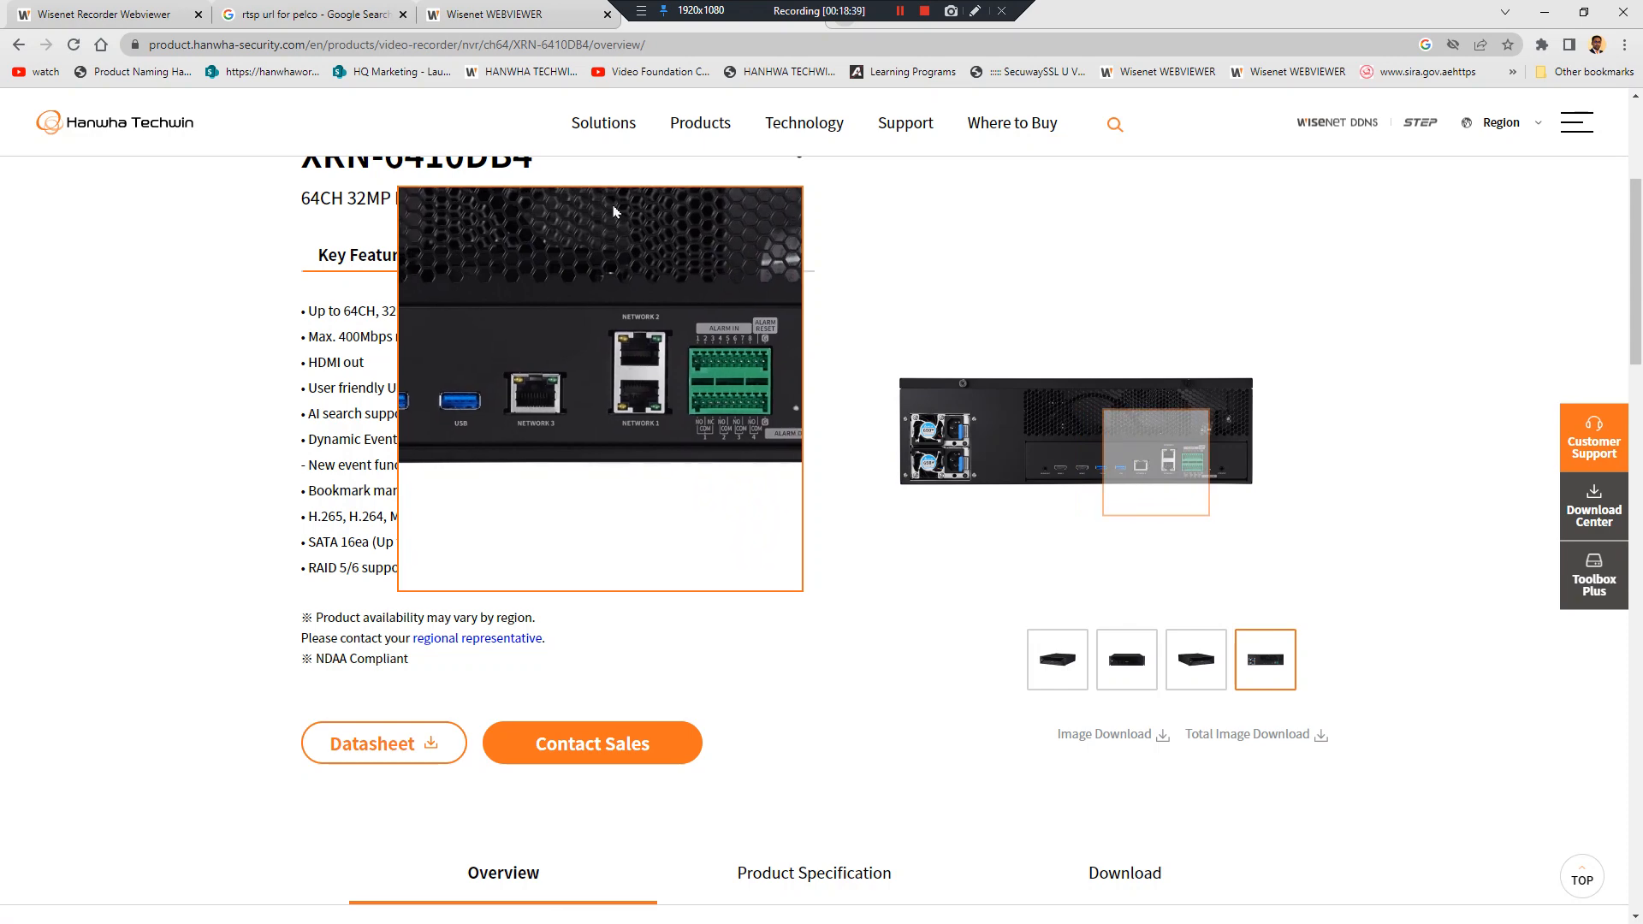
# Return to the recorder's live grid and enlarge, then restore ENTRANCE DEMO
pyautogui.click(560, 10)
pyautogui.click(135, 22)
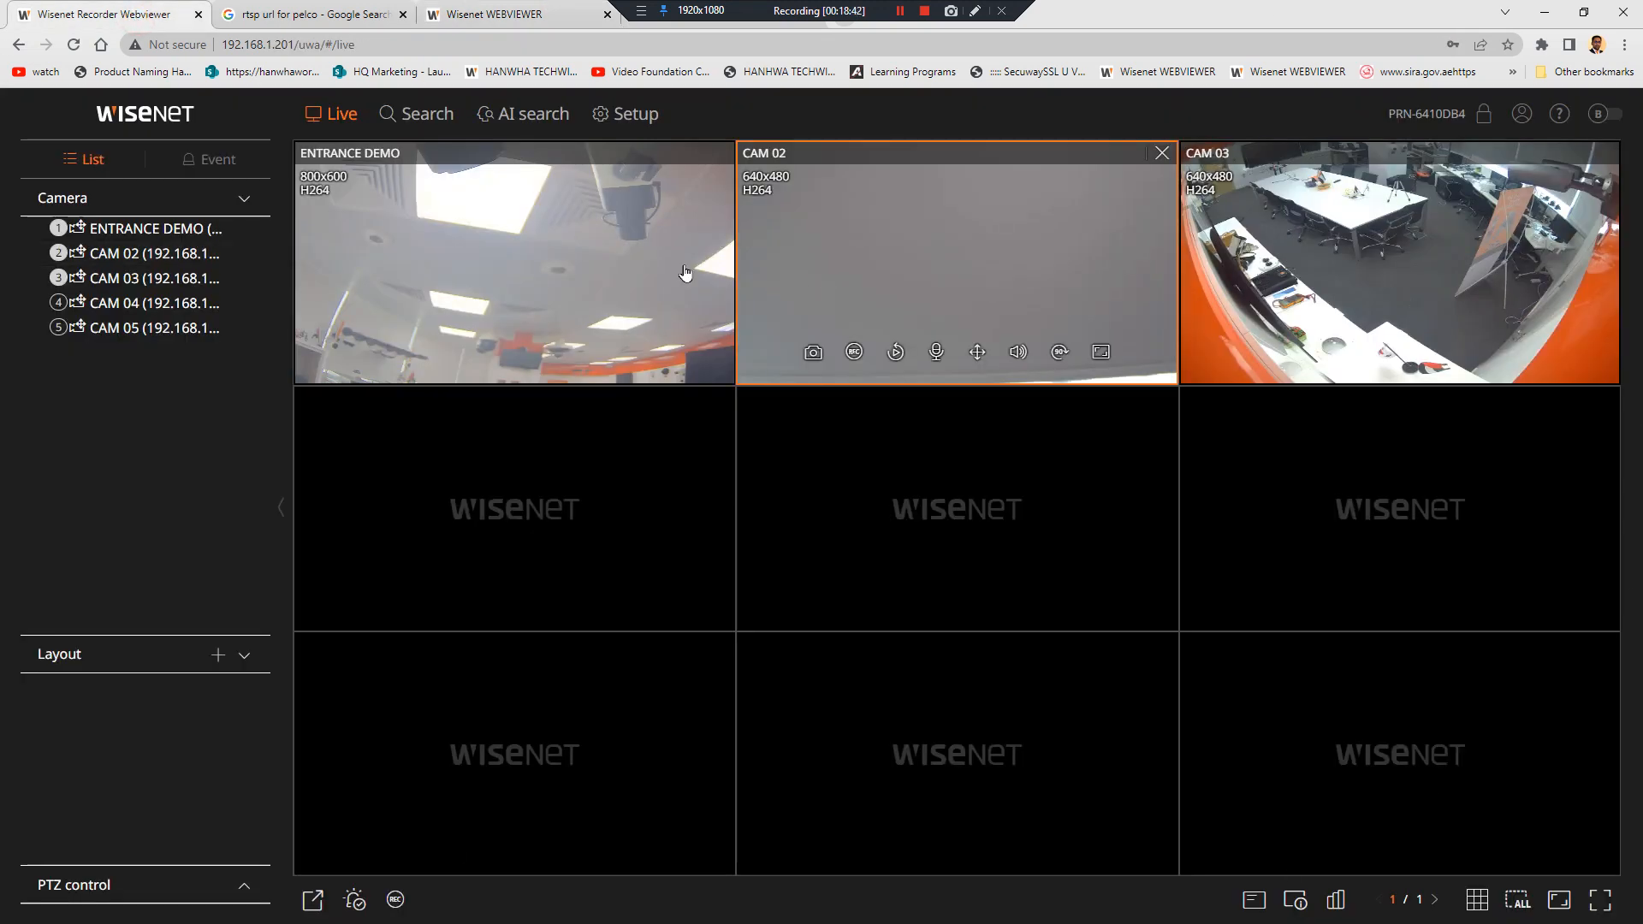
pyautogui.click(644, 29)
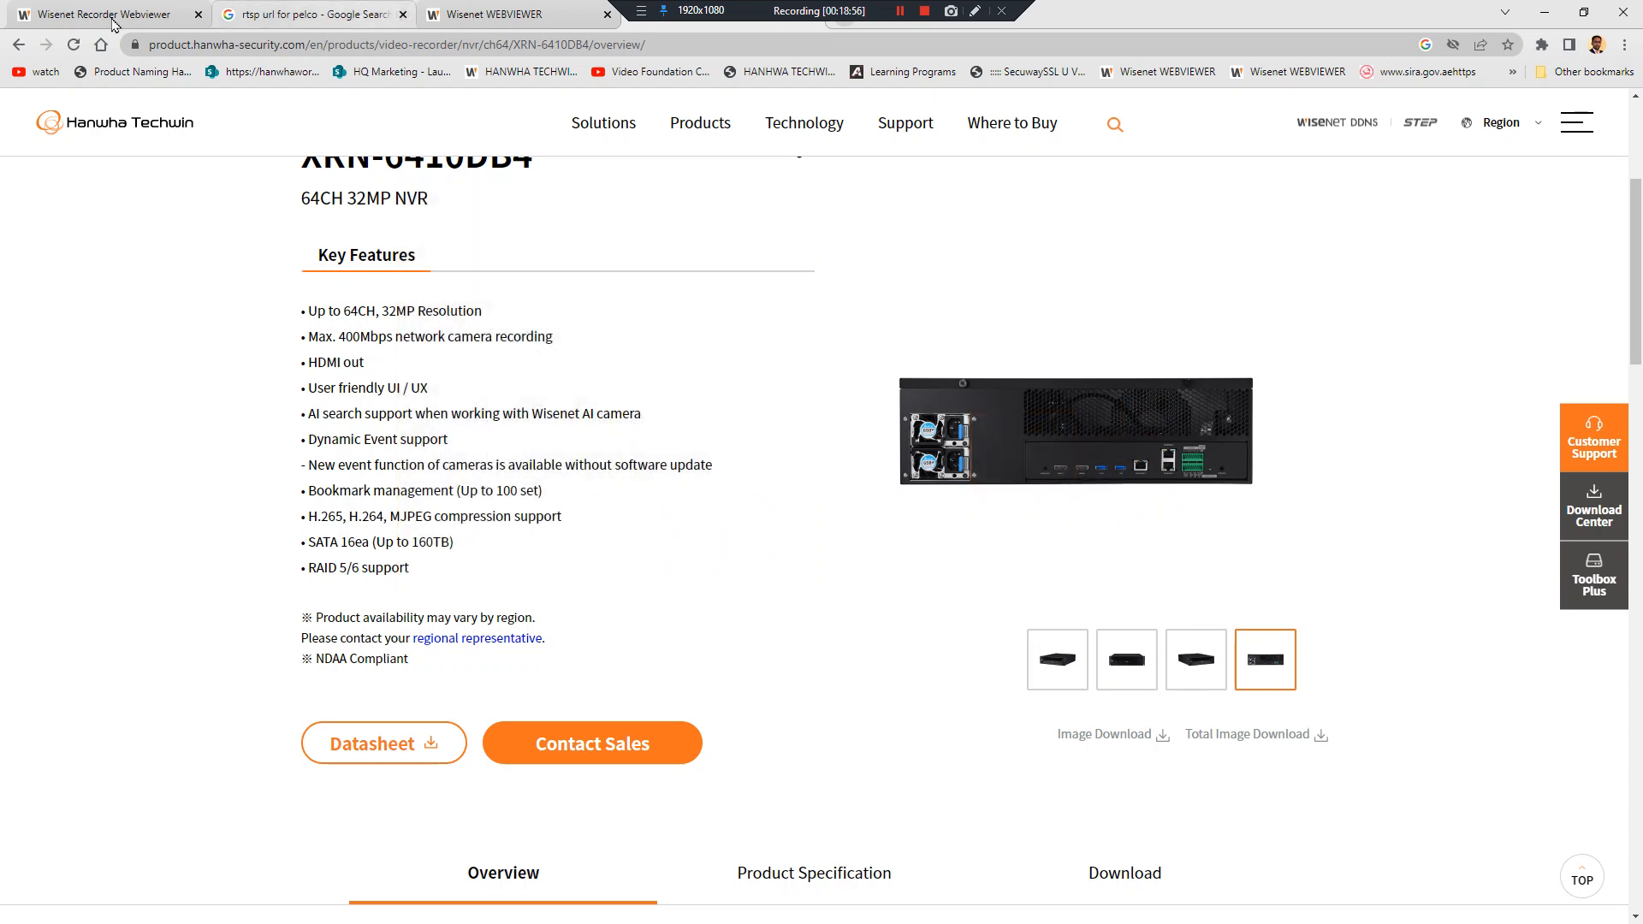
pyautogui.click(111, 15)
pyautogui.doubleClick(526, 295)
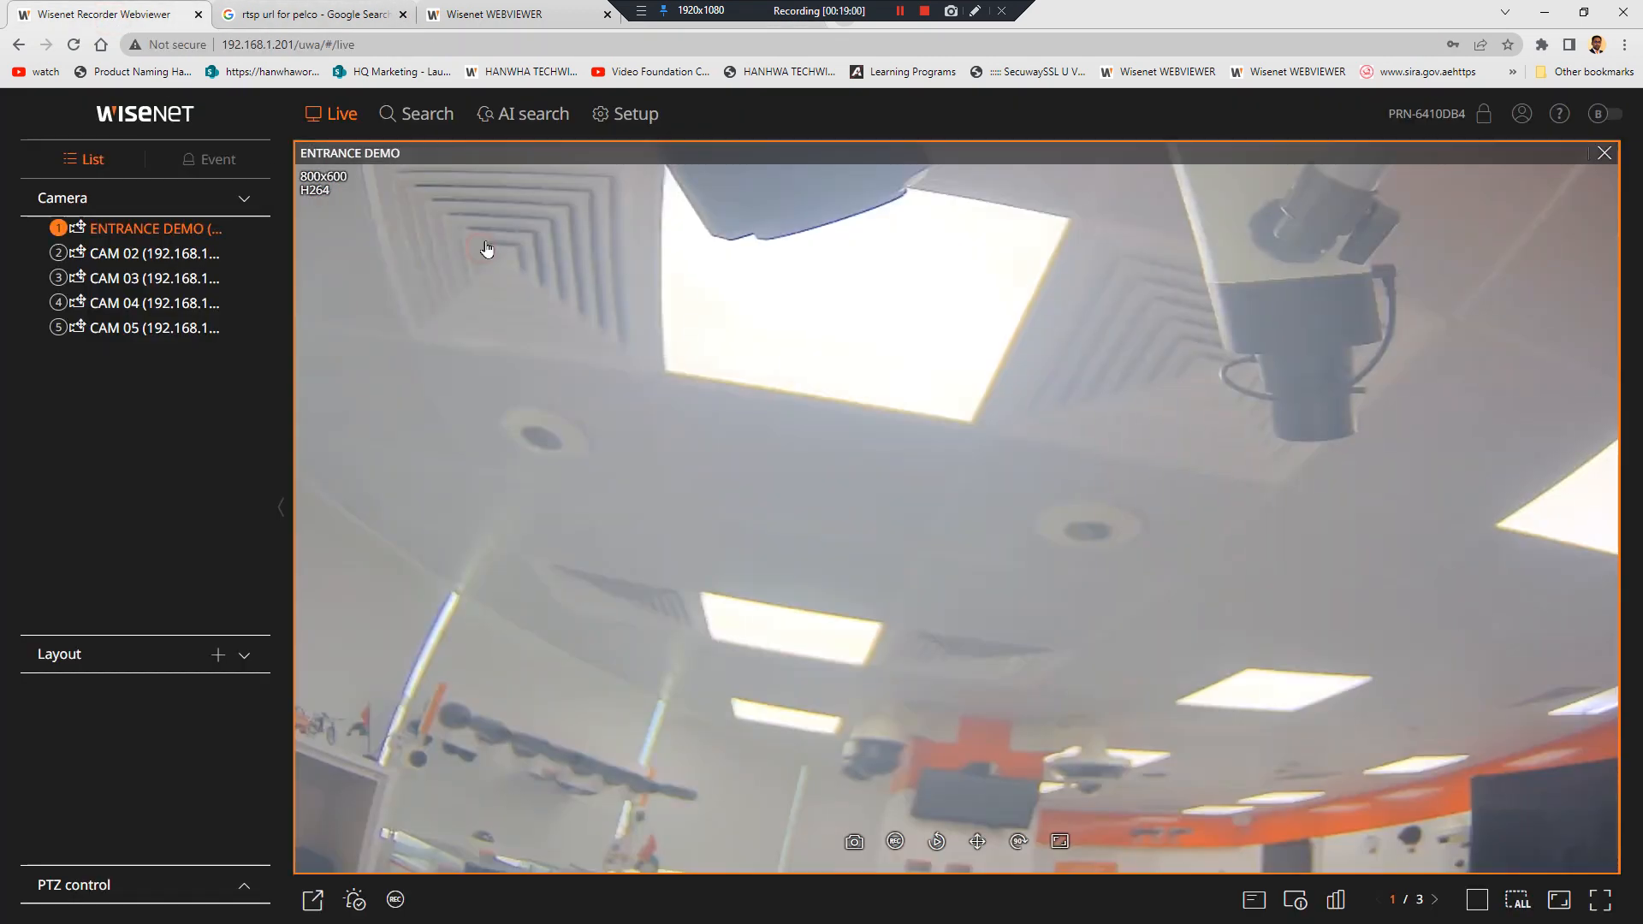
pyautogui.doubleClick(488, 249)
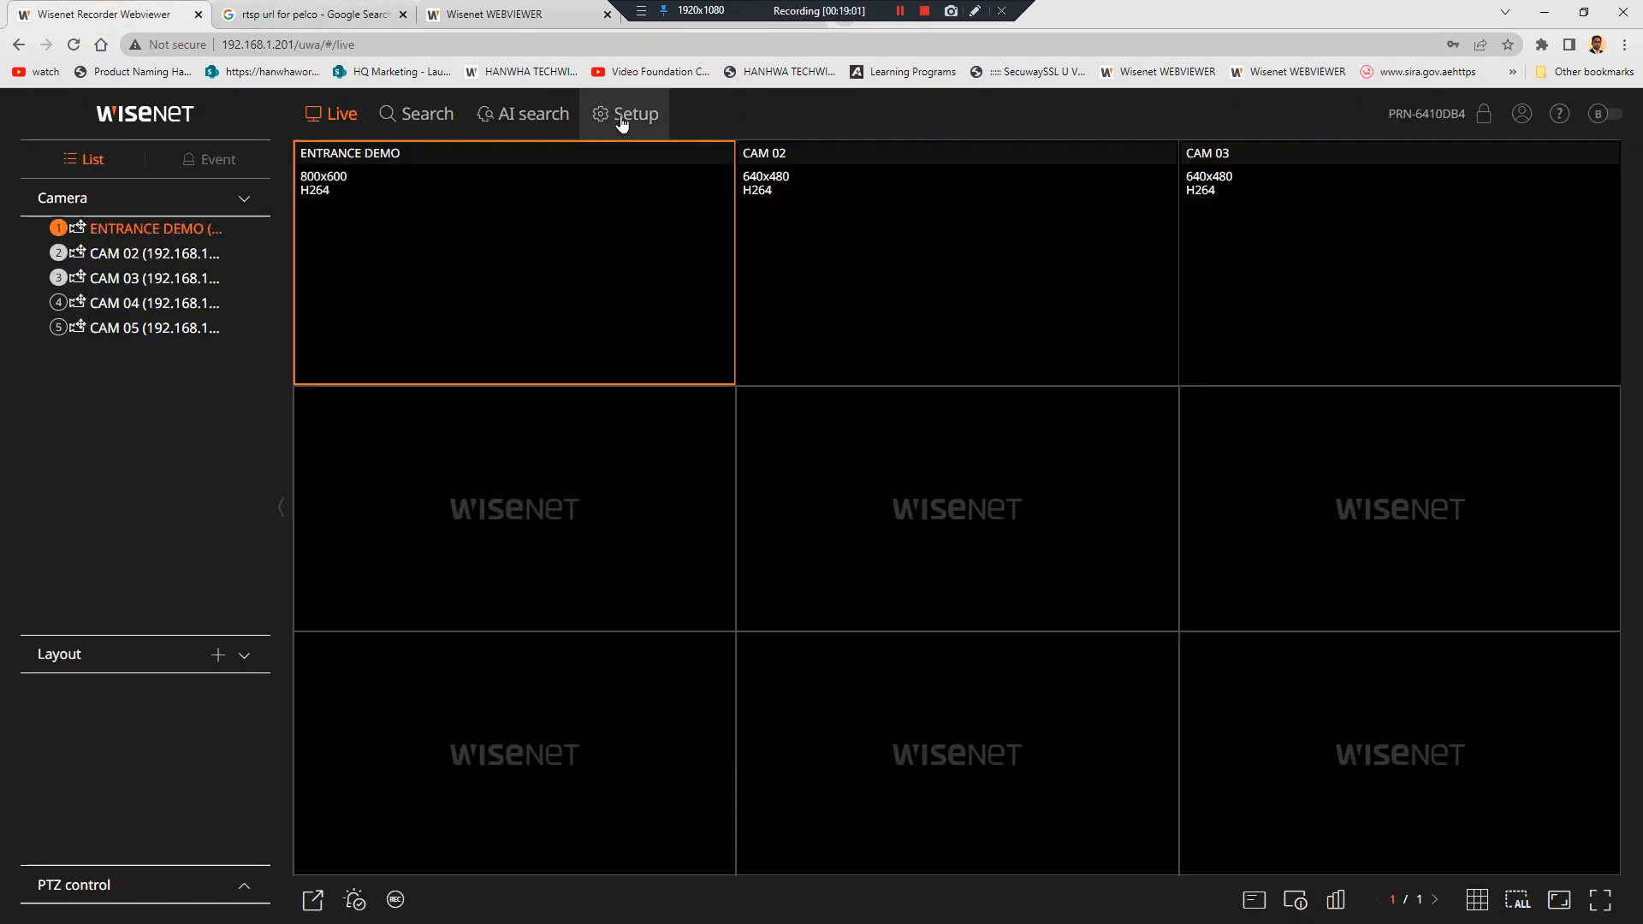
# Set the Remote profile for channels 1–5 to H.264 in Profile setup and apply it
pyautogui.click(622, 118)
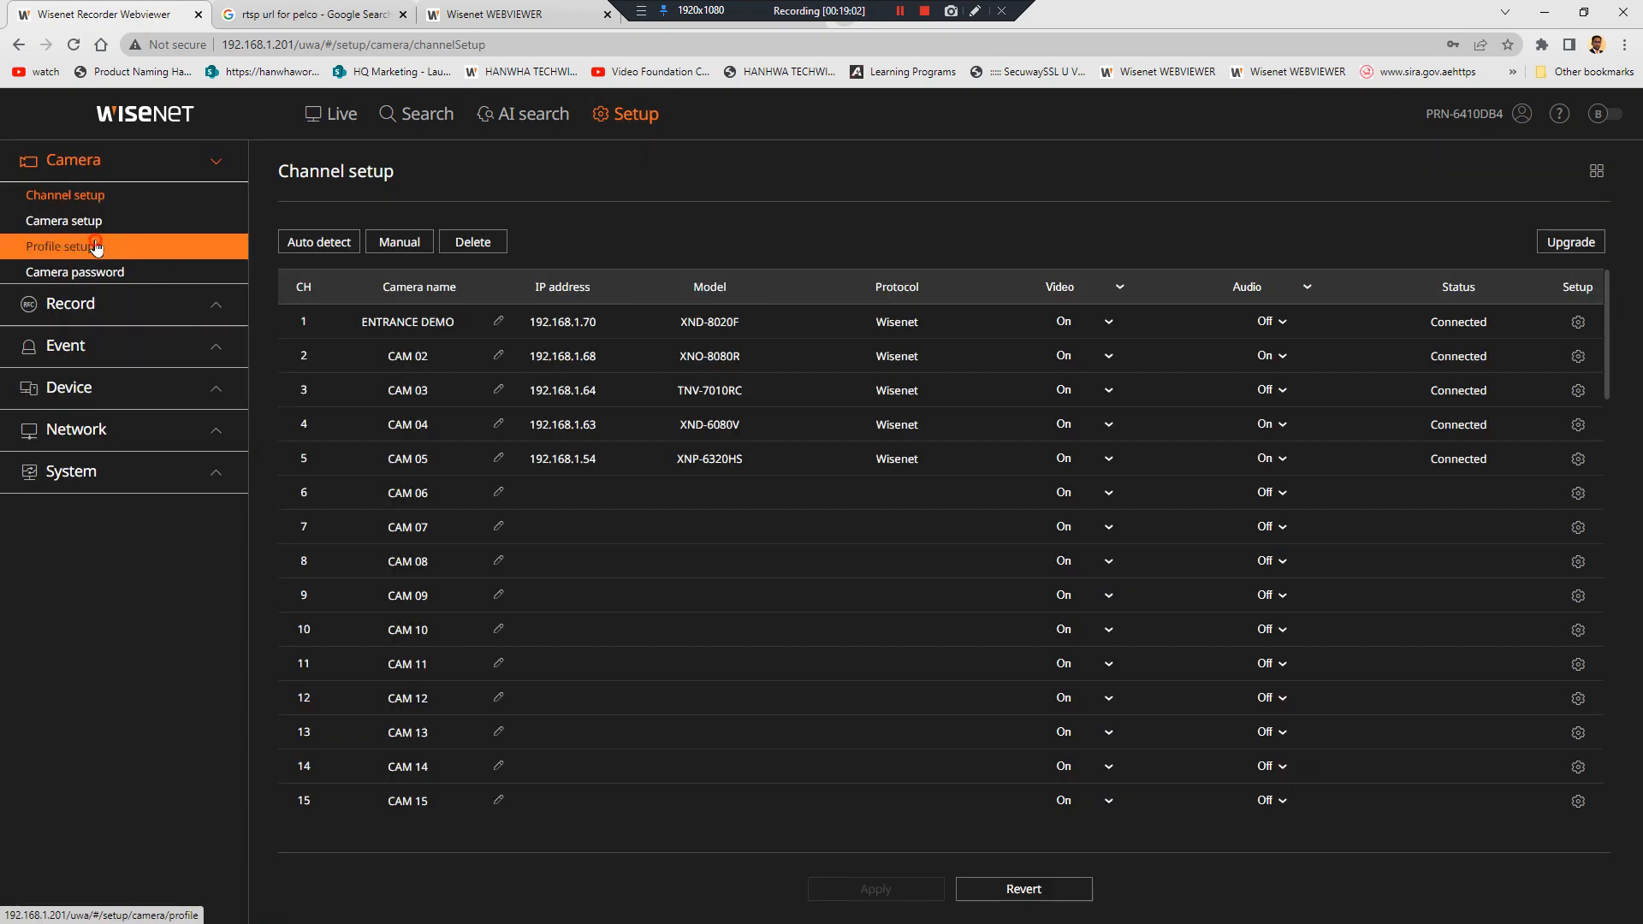
pyautogui.click(103, 250)
pyautogui.click(588, 242)
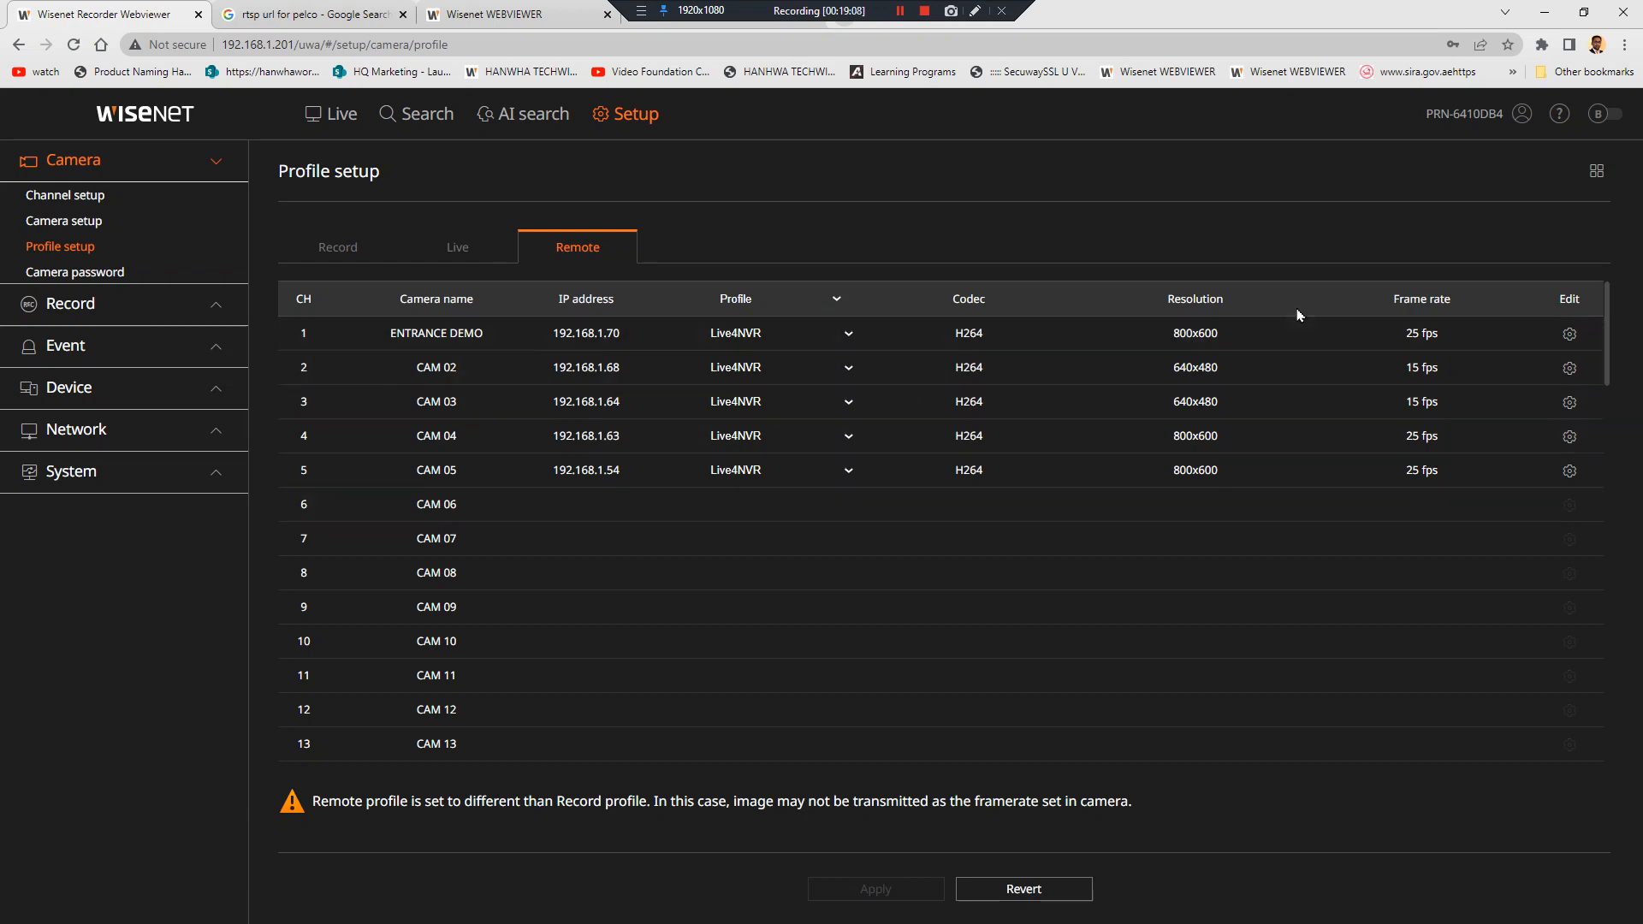
pyautogui.click(757, 310)
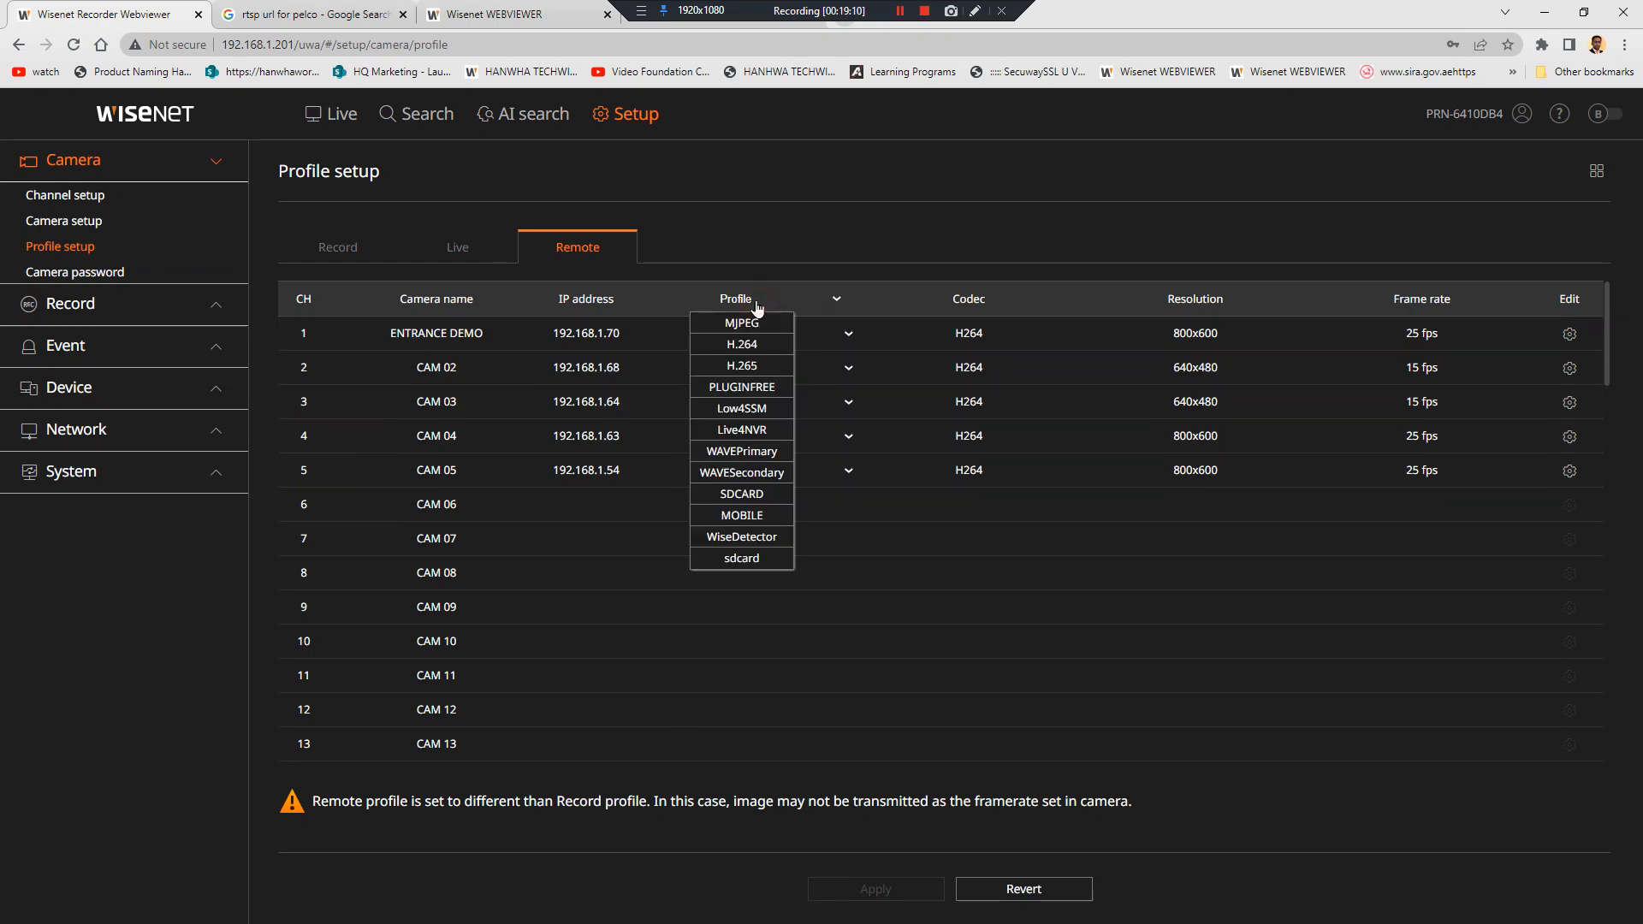
pyautogui.click(756, 351)
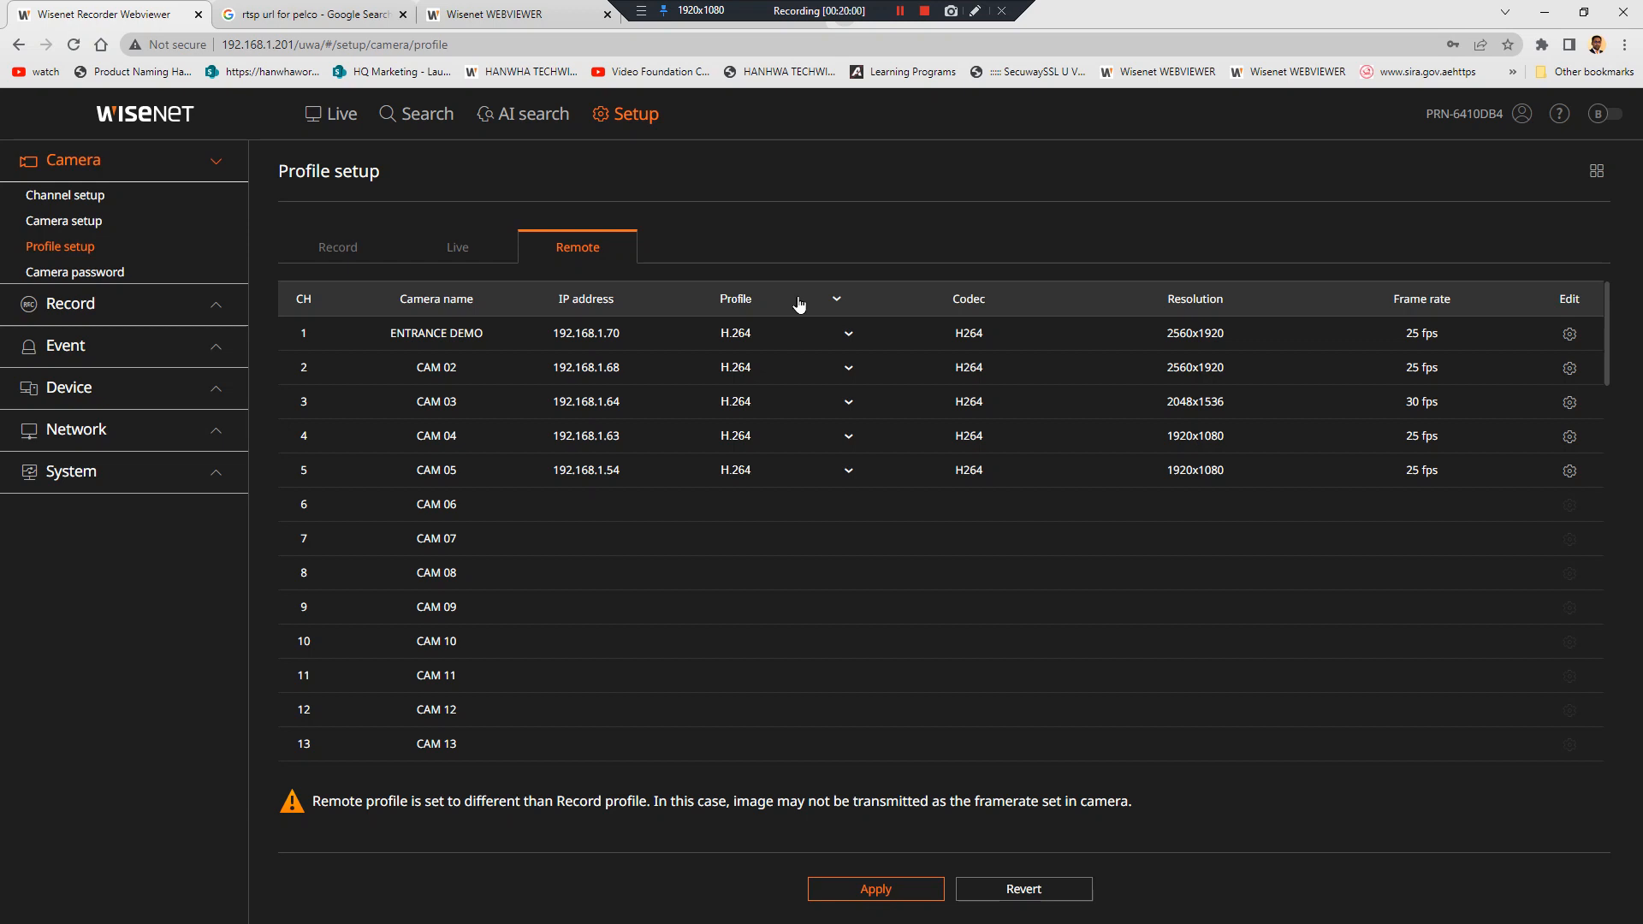
pyautogui.click(897, 892)
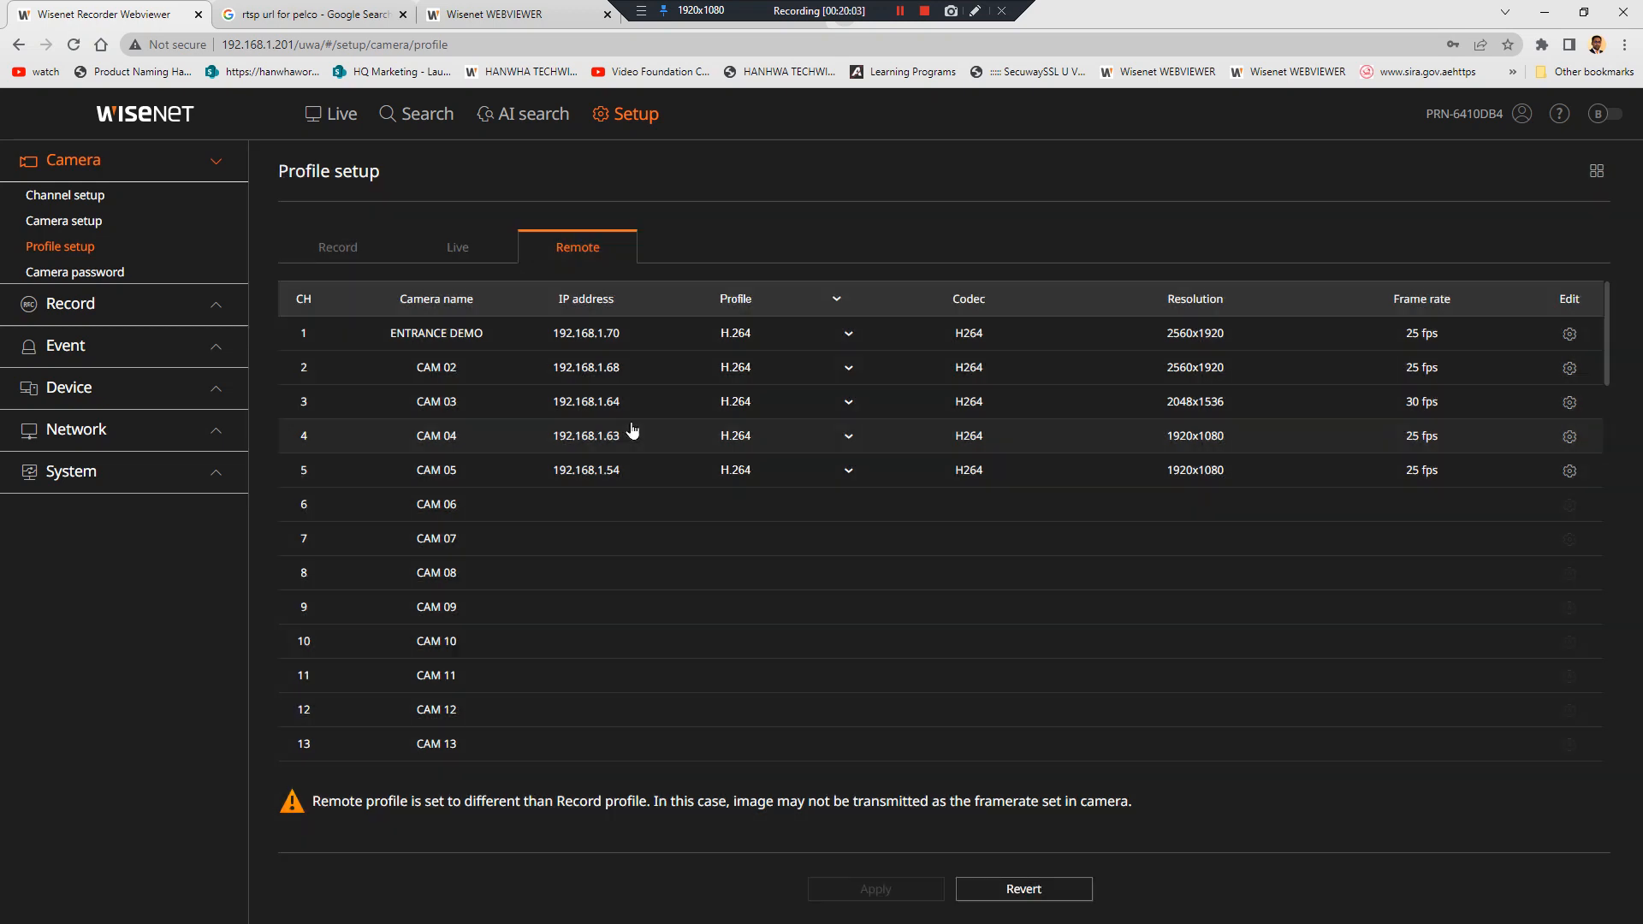
# Back on the Live view, enlarge ENTRANCE DEMO to check its full resolution, then return to the grid
pyautogui.click(329, 117)
pyautogui.doubleClick(557, 250)
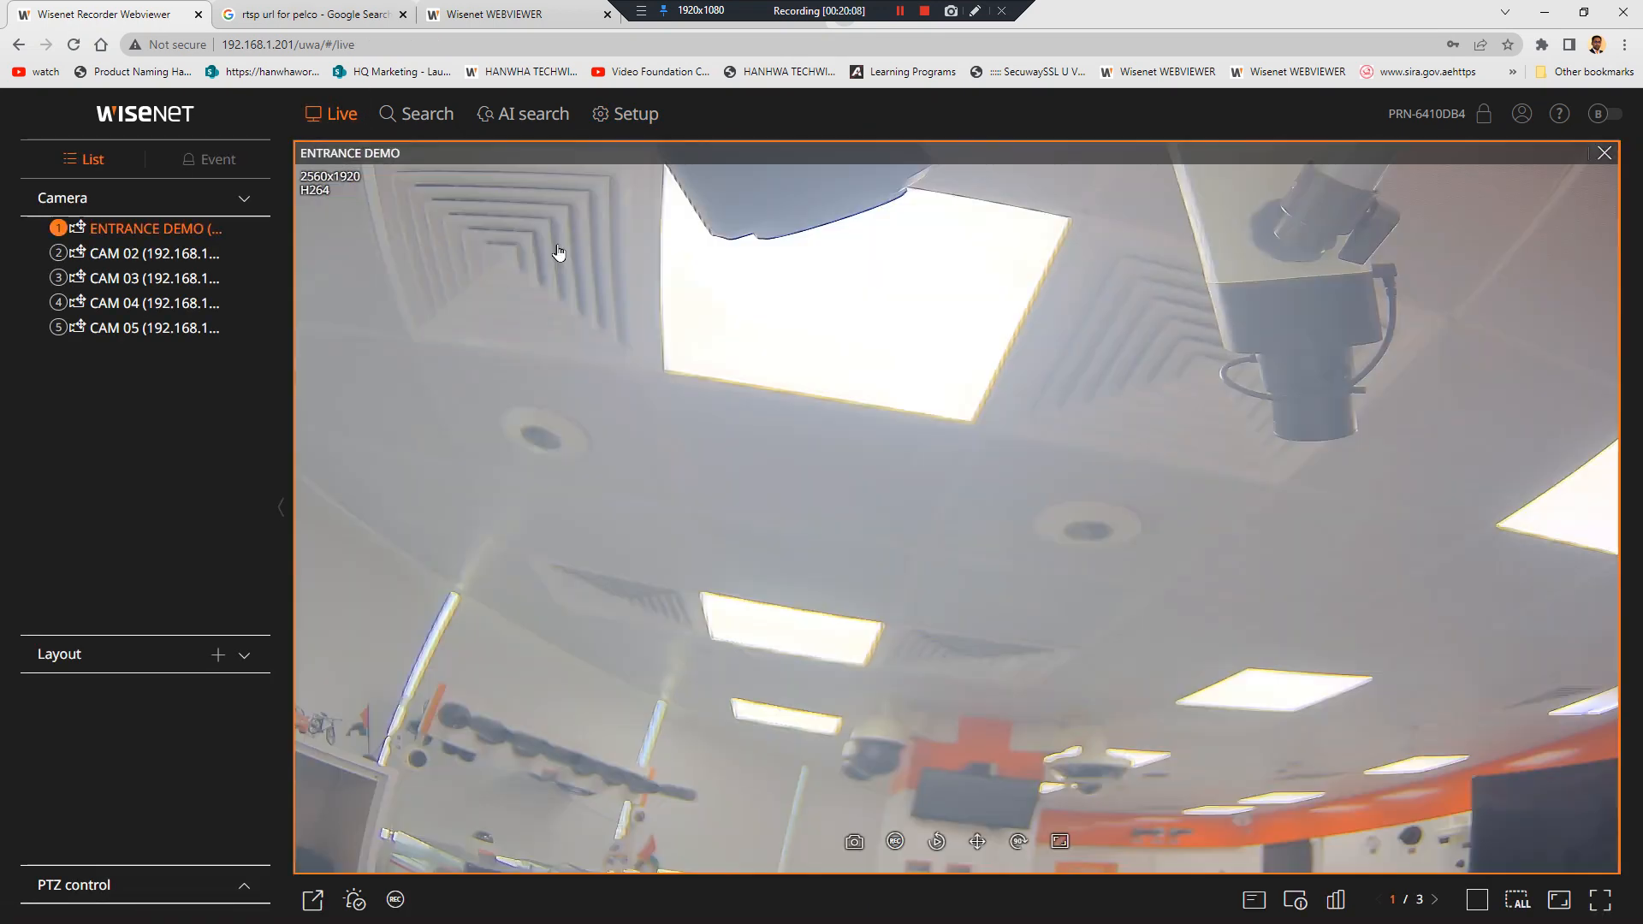
pyautogui.doubleClick(1068, 412)
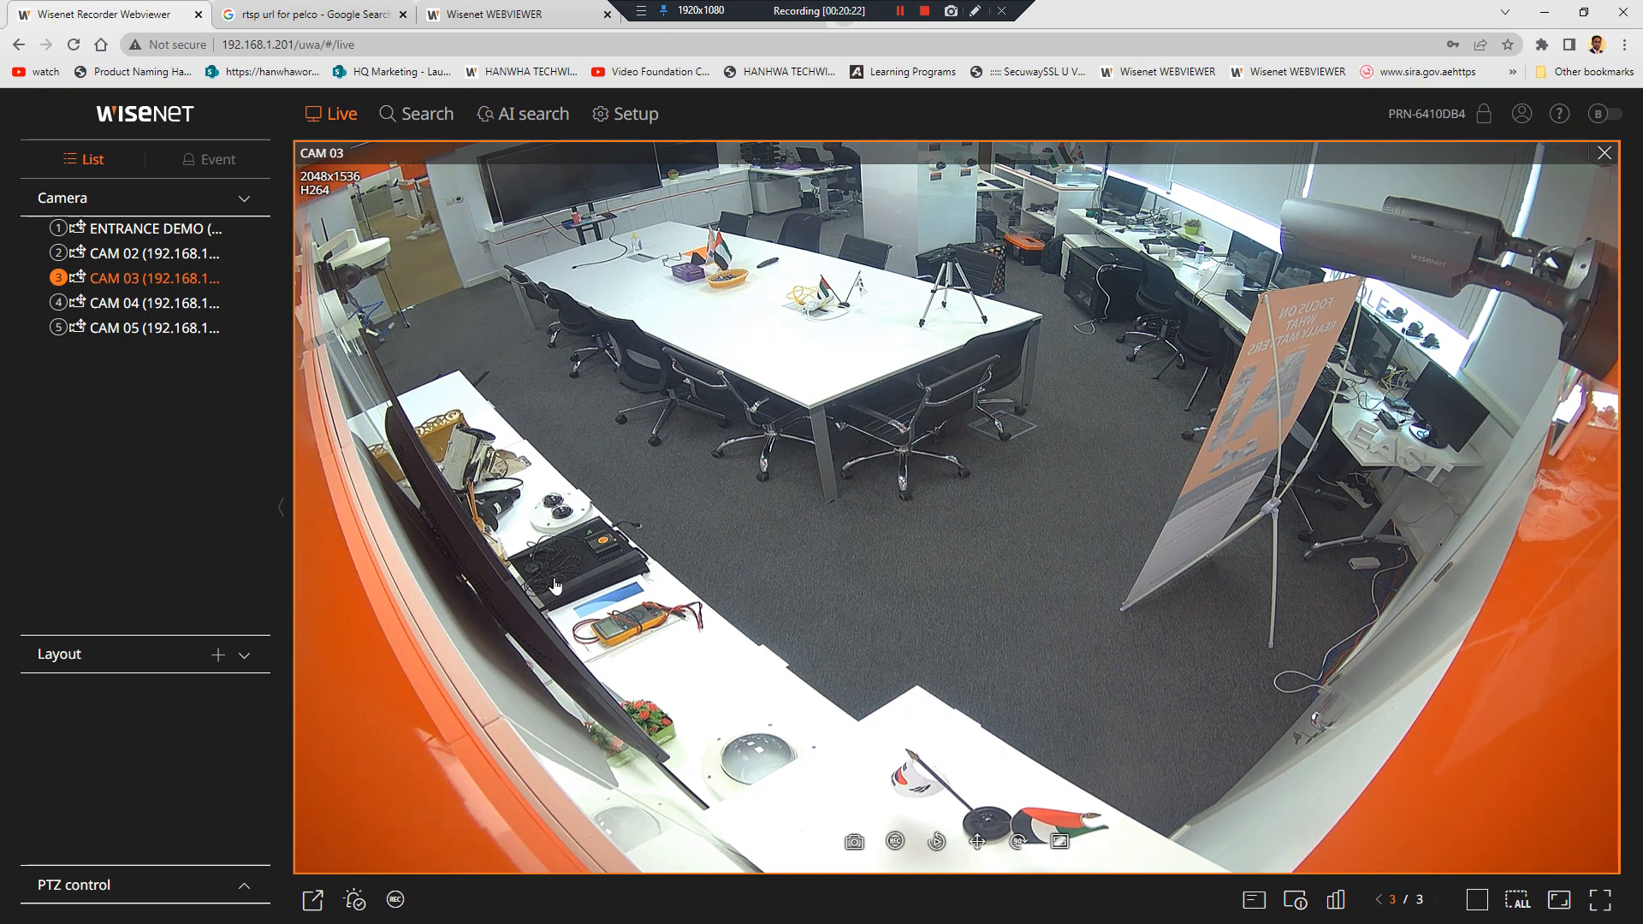
# Minimize Chrome and bring back the remote desktop session, hiding Device Manager to reveal SSM
pyautogui.click(1545, 23)
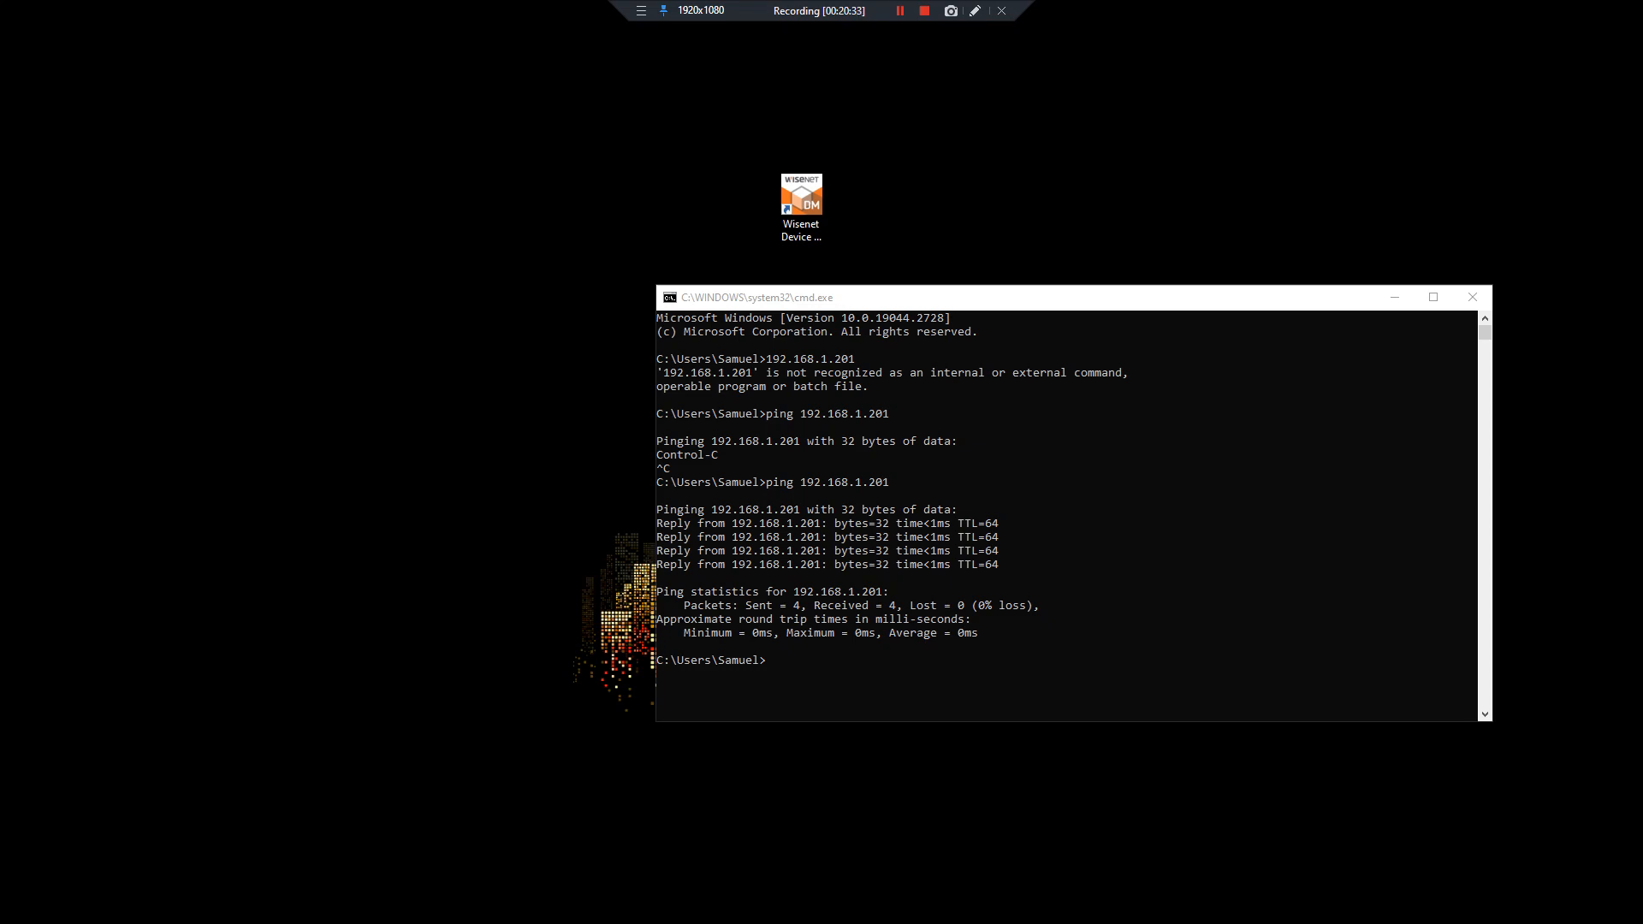
pyautogui.click(349, 911)
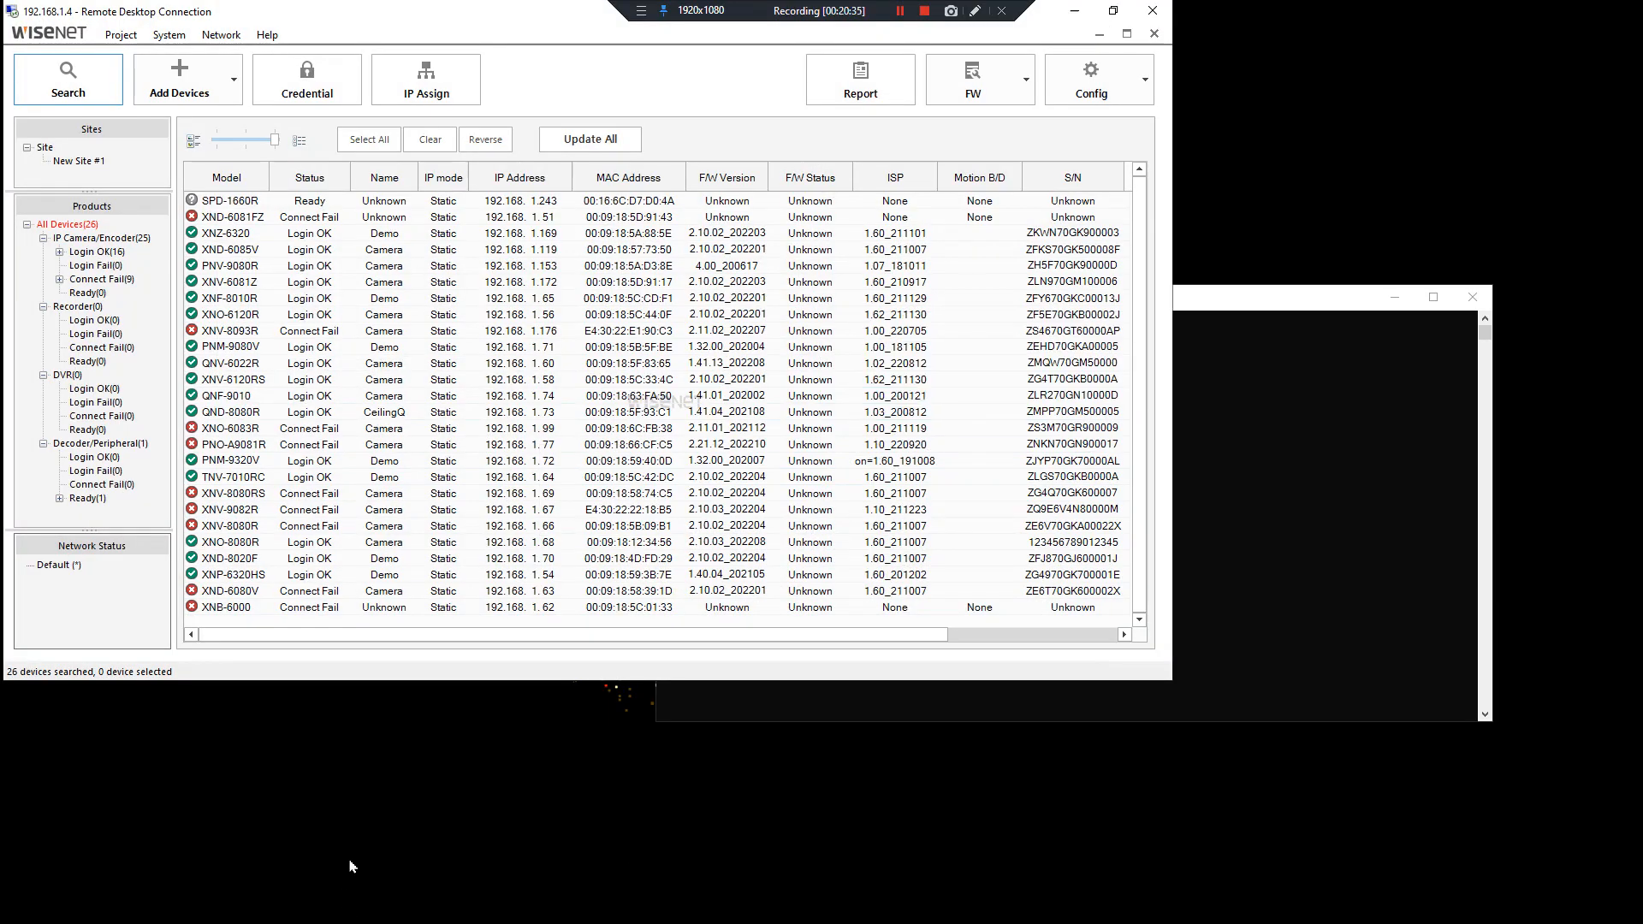
pyautogui.click(1076, 16)
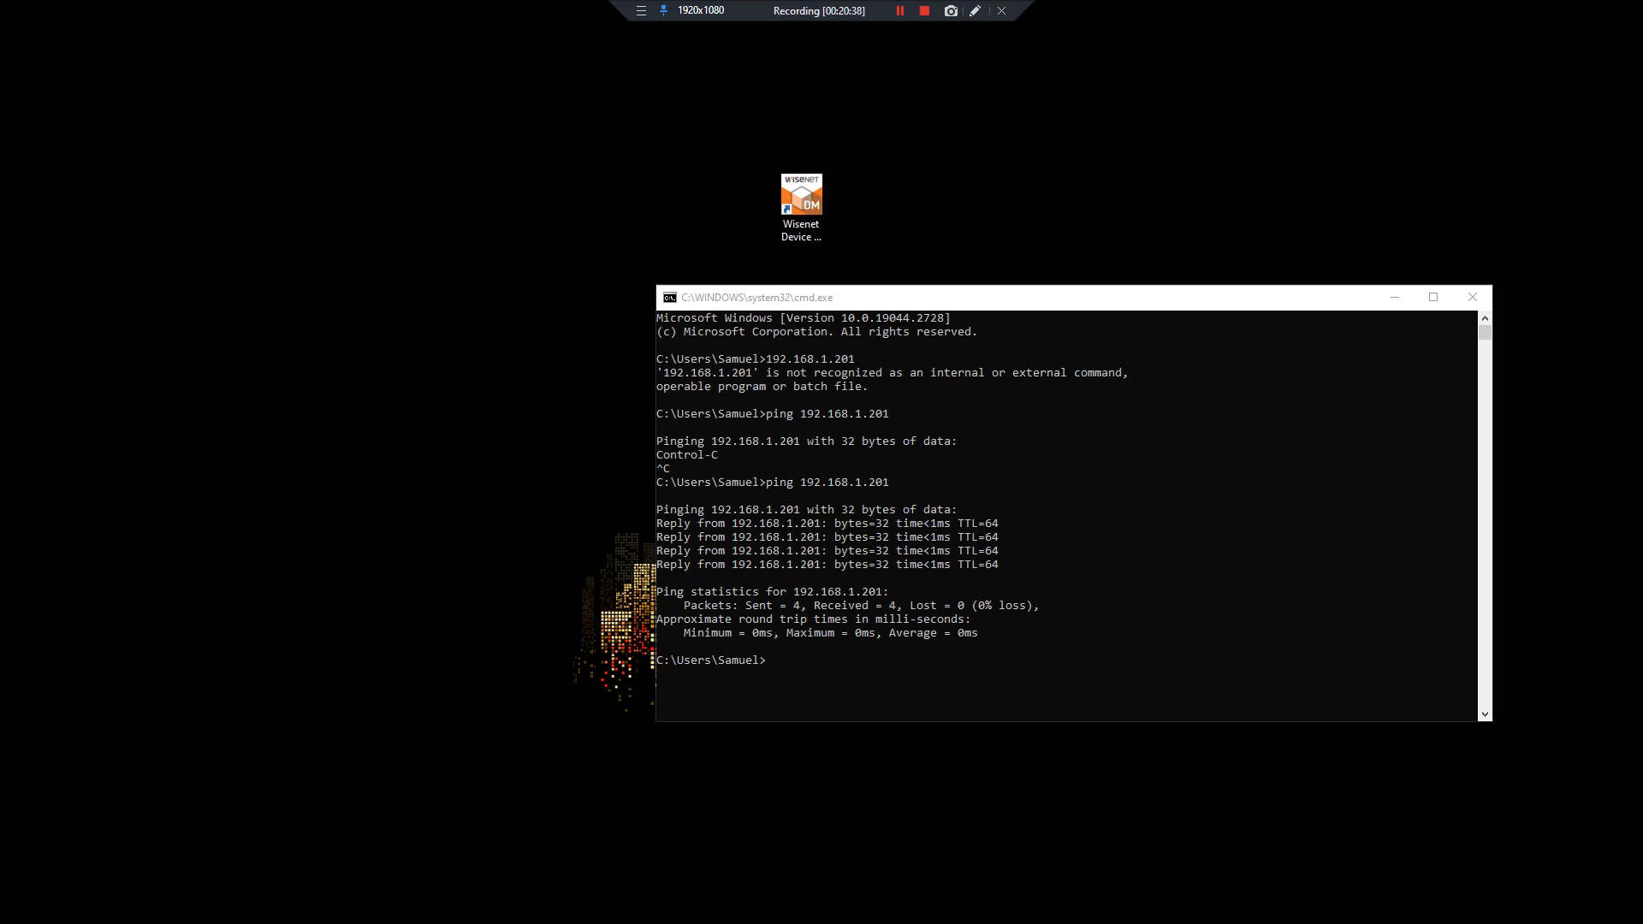
pyautogui.click(349, 910)
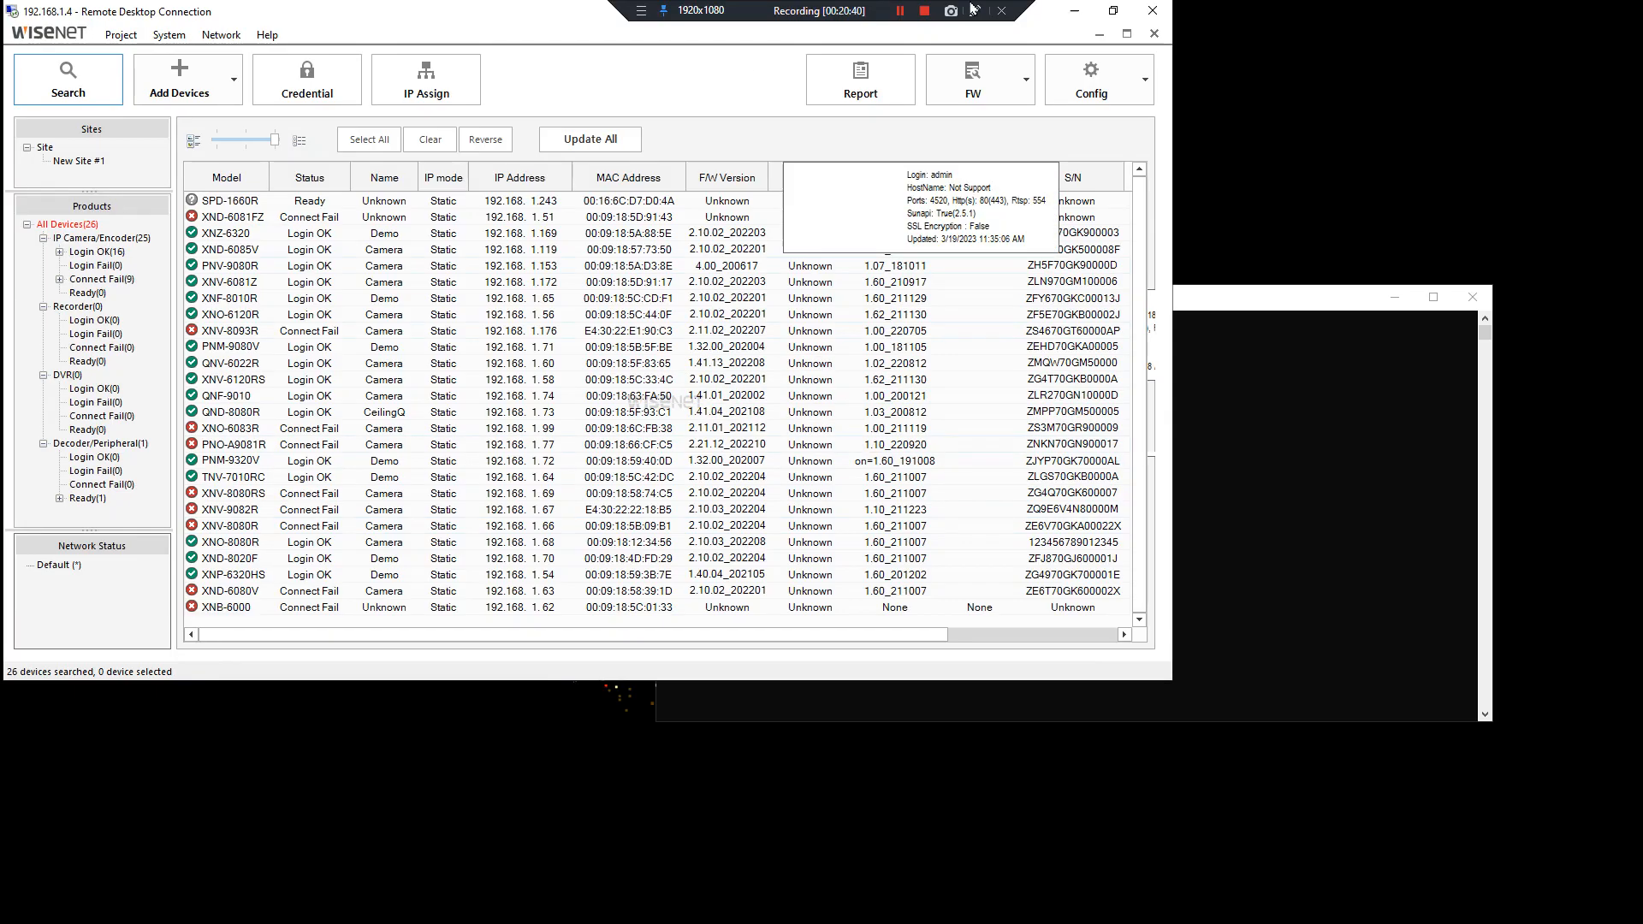
pyautogui.click(1099, 34)
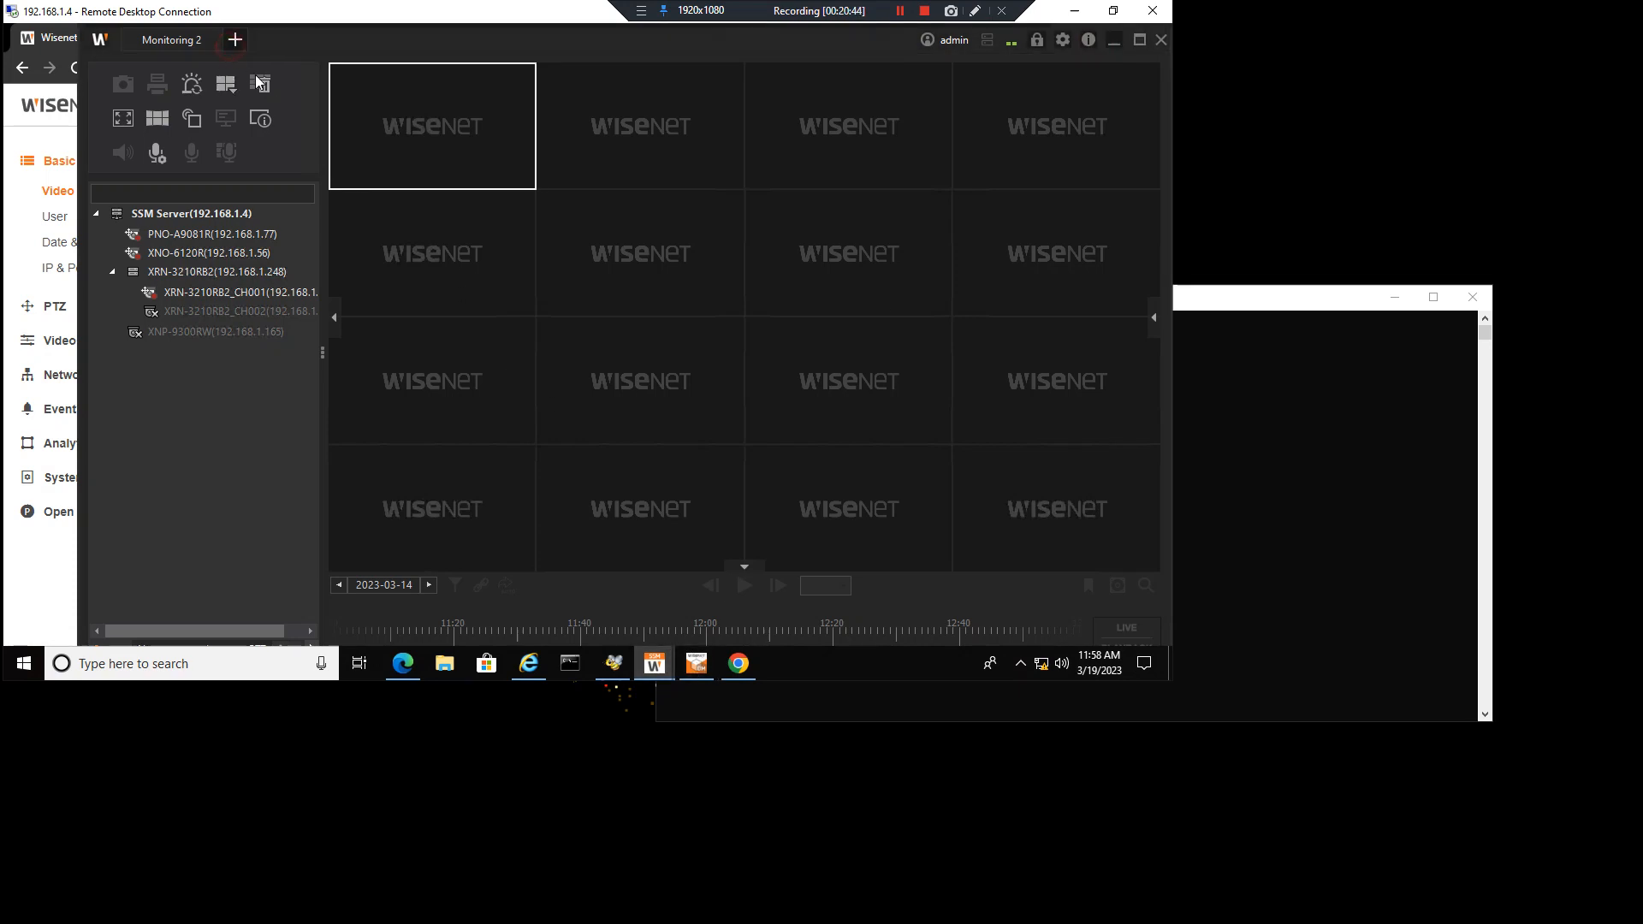
# Open a new tab in the remote session, then minimize the remote desktop and command windows
pyautogui.click(232, 41)
pyautogui.click(276, 280)
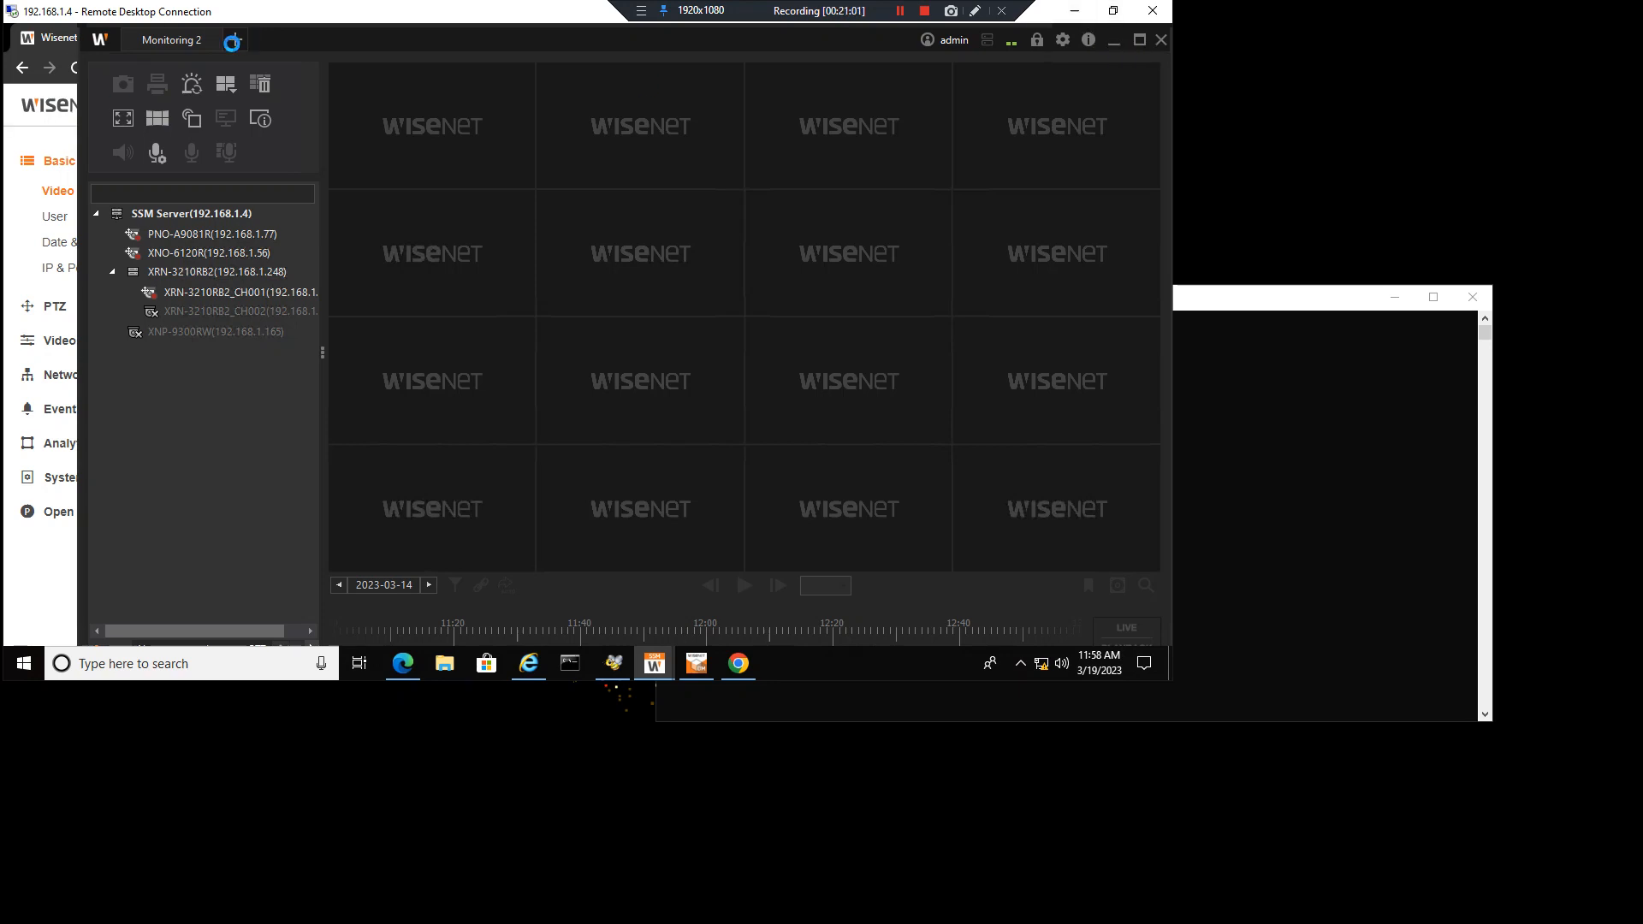
pyautogui.click(1085, 13)
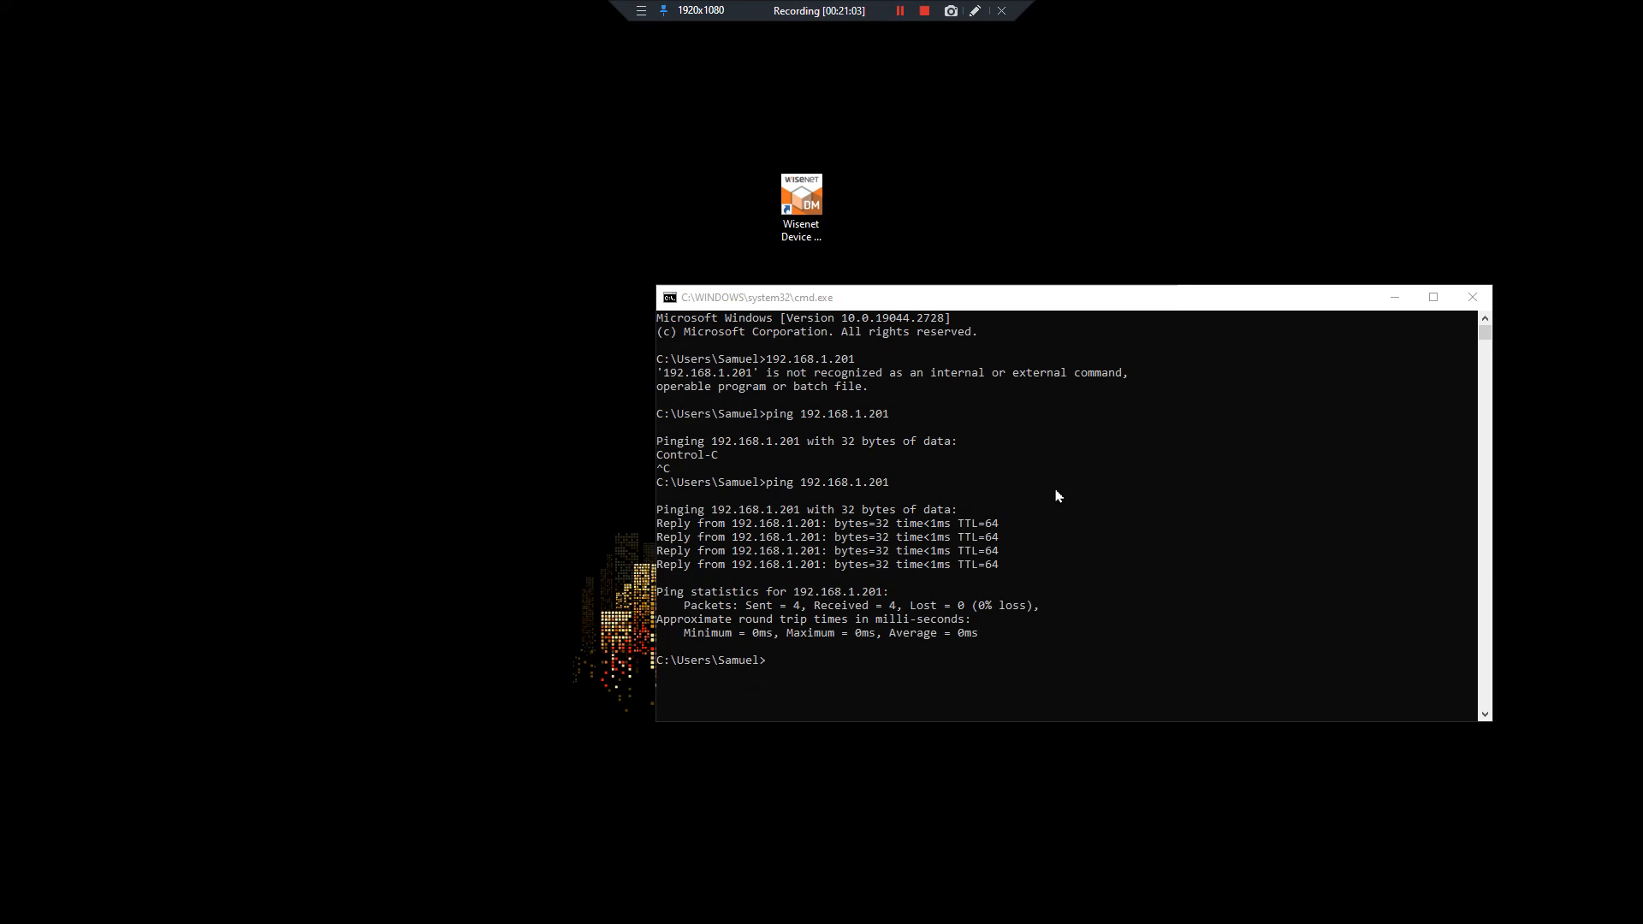
pyautogui.click(1394, 297)
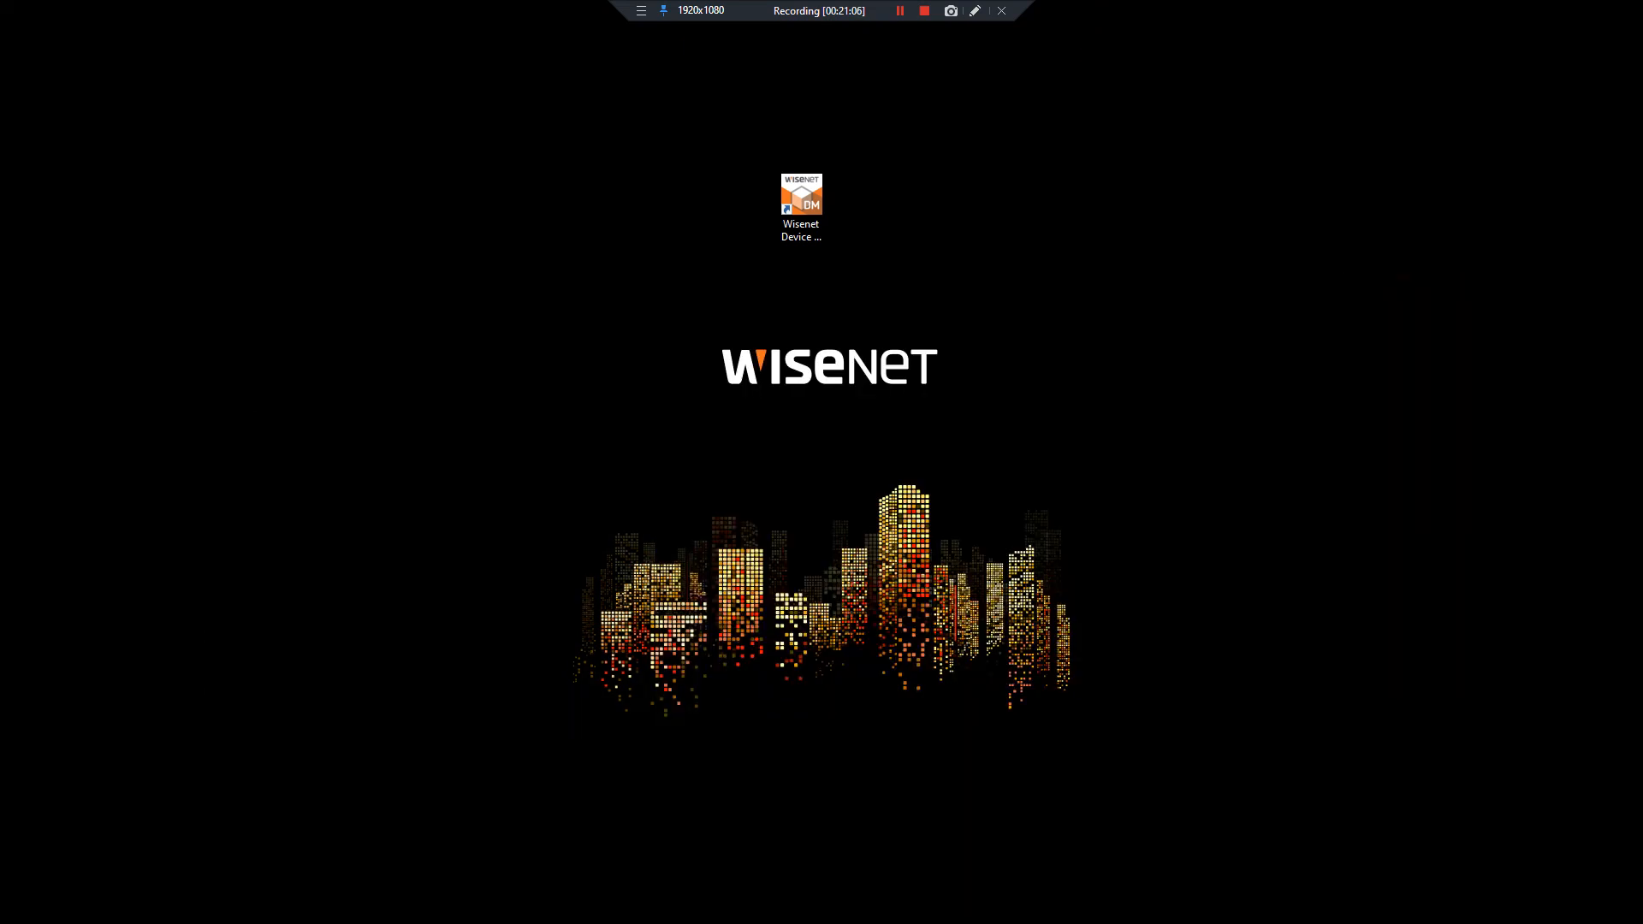
pyautogui.hotkey('alt', 'Tab')
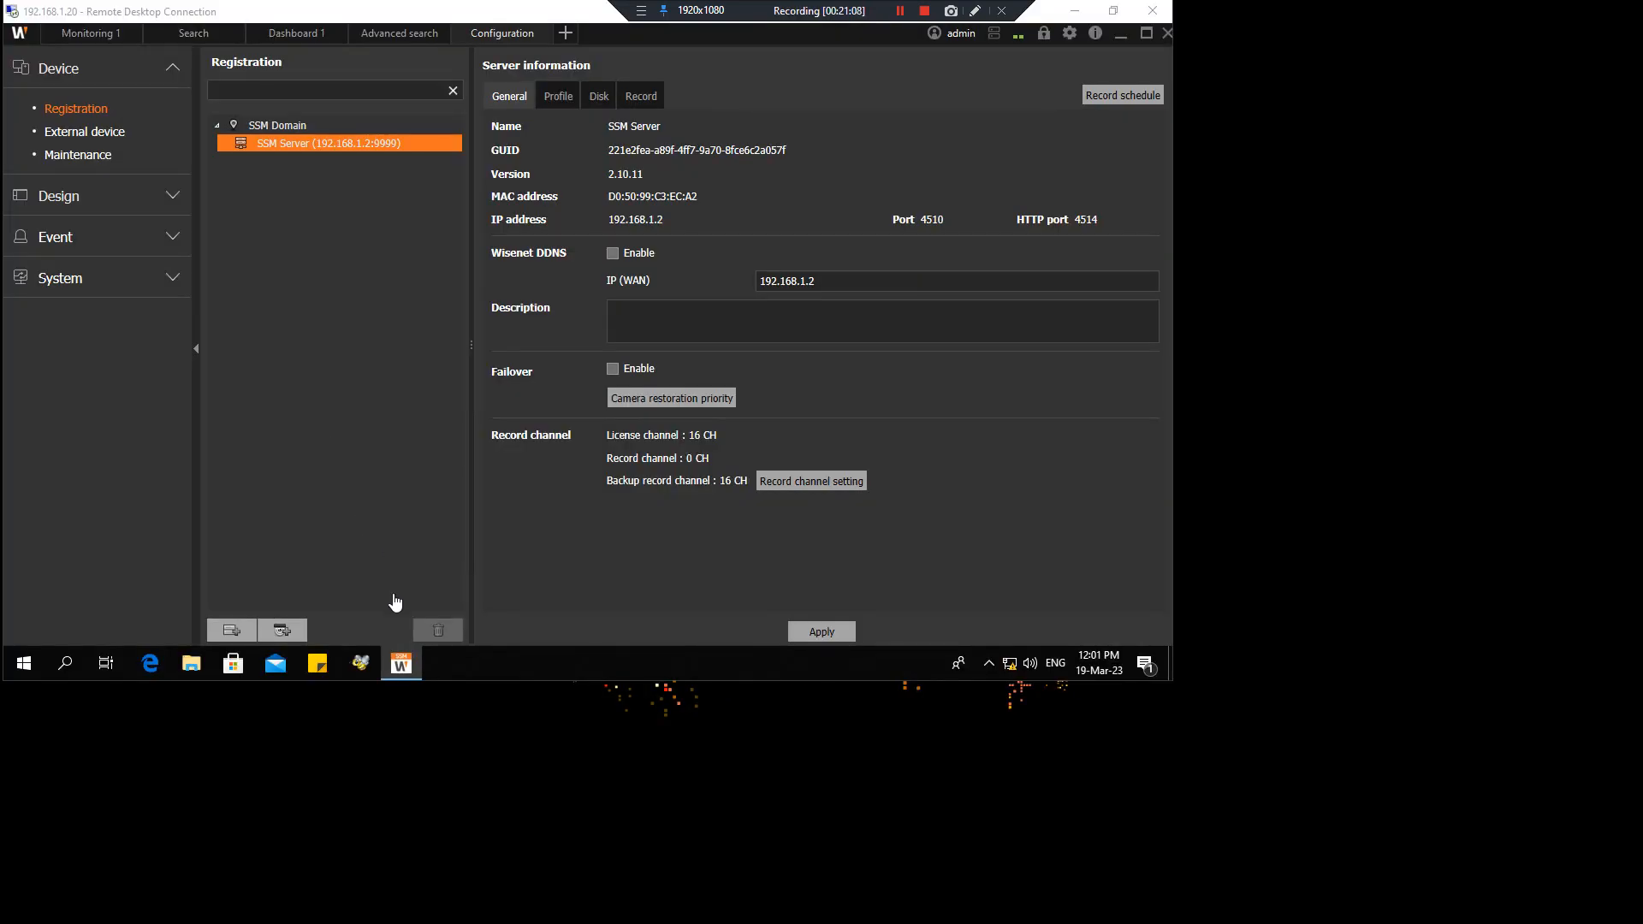
# Search for and register the PRN-6410DB4 recorder at 192.168.1.201 in SSM
pyautogui.click(236, 631)
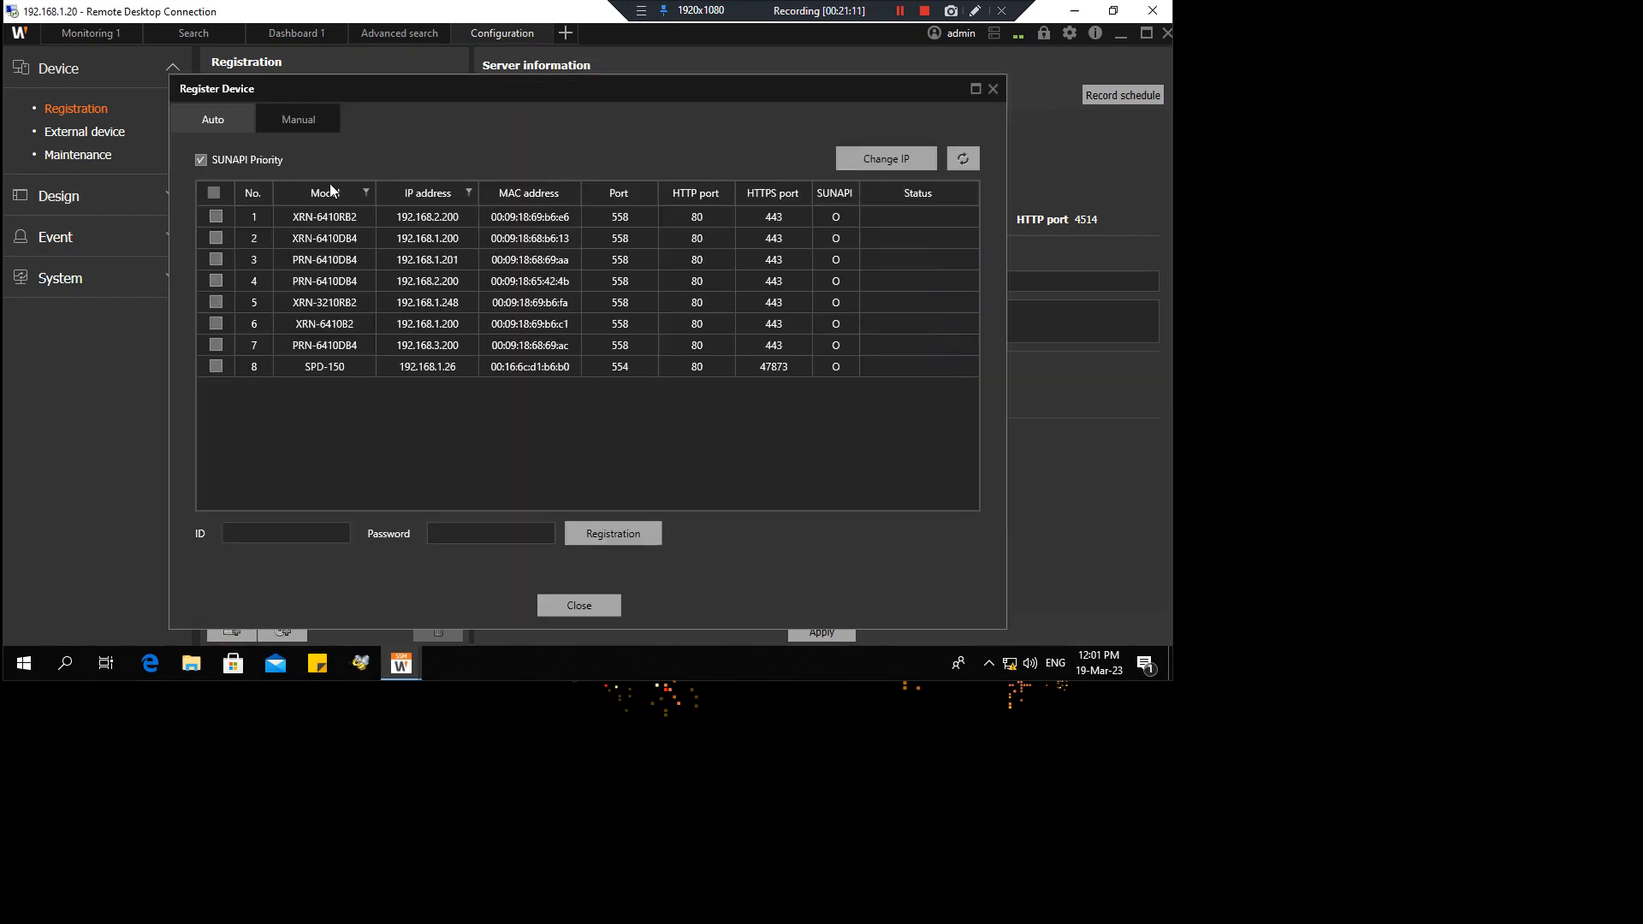
pyautogui.click(215, 260)
pyautogui.click(295, 536)
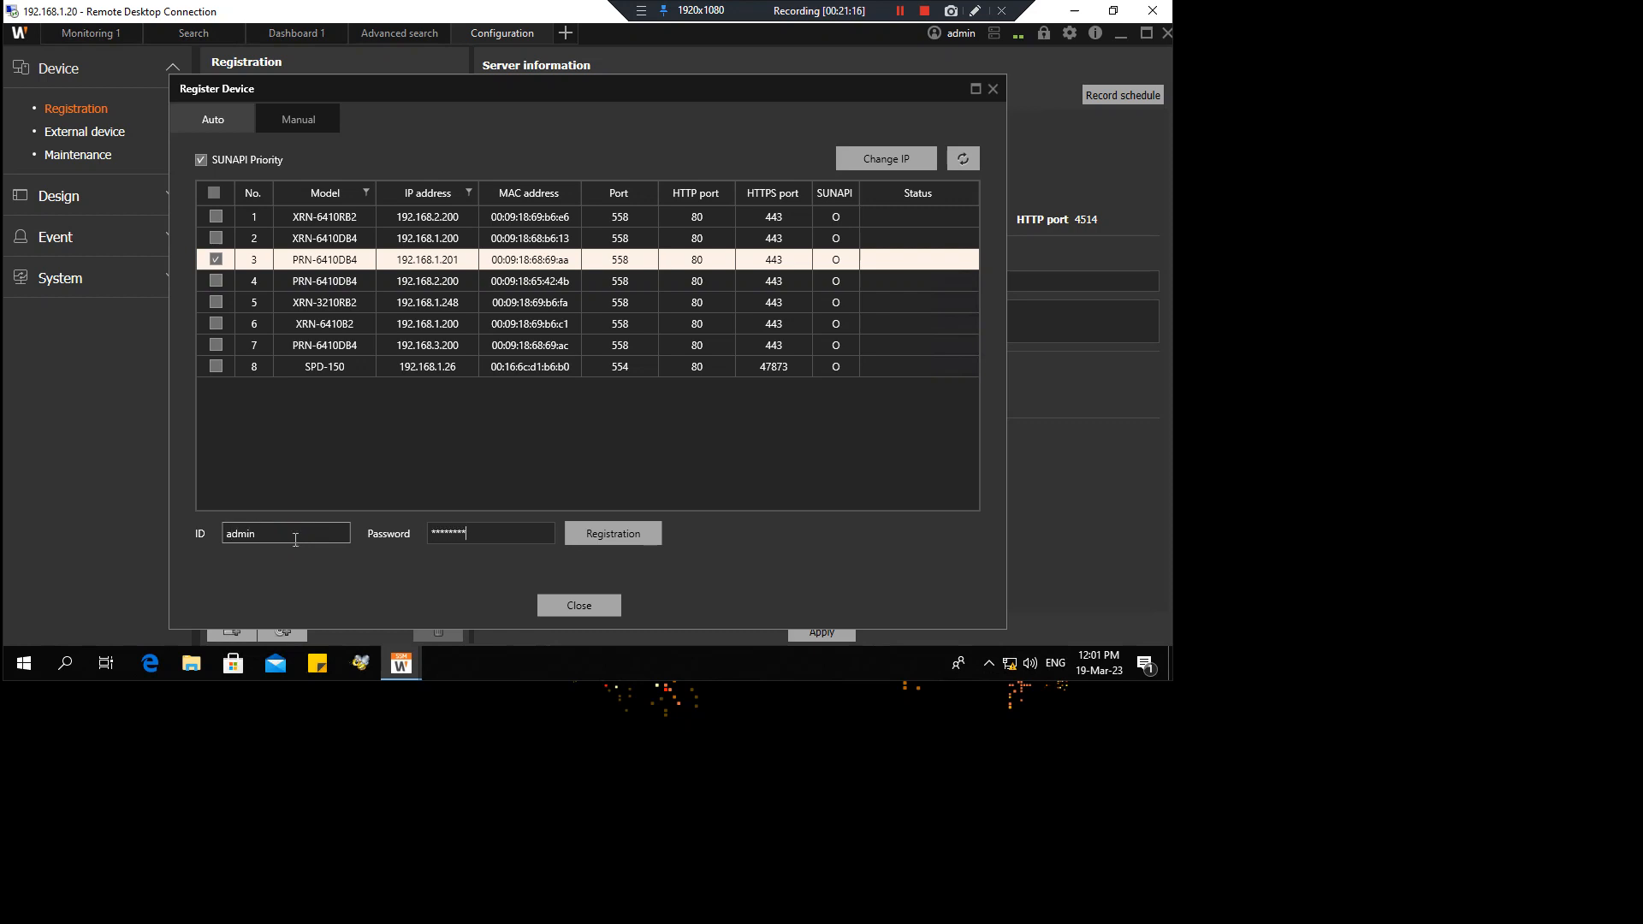
pyautogui.press('Return')
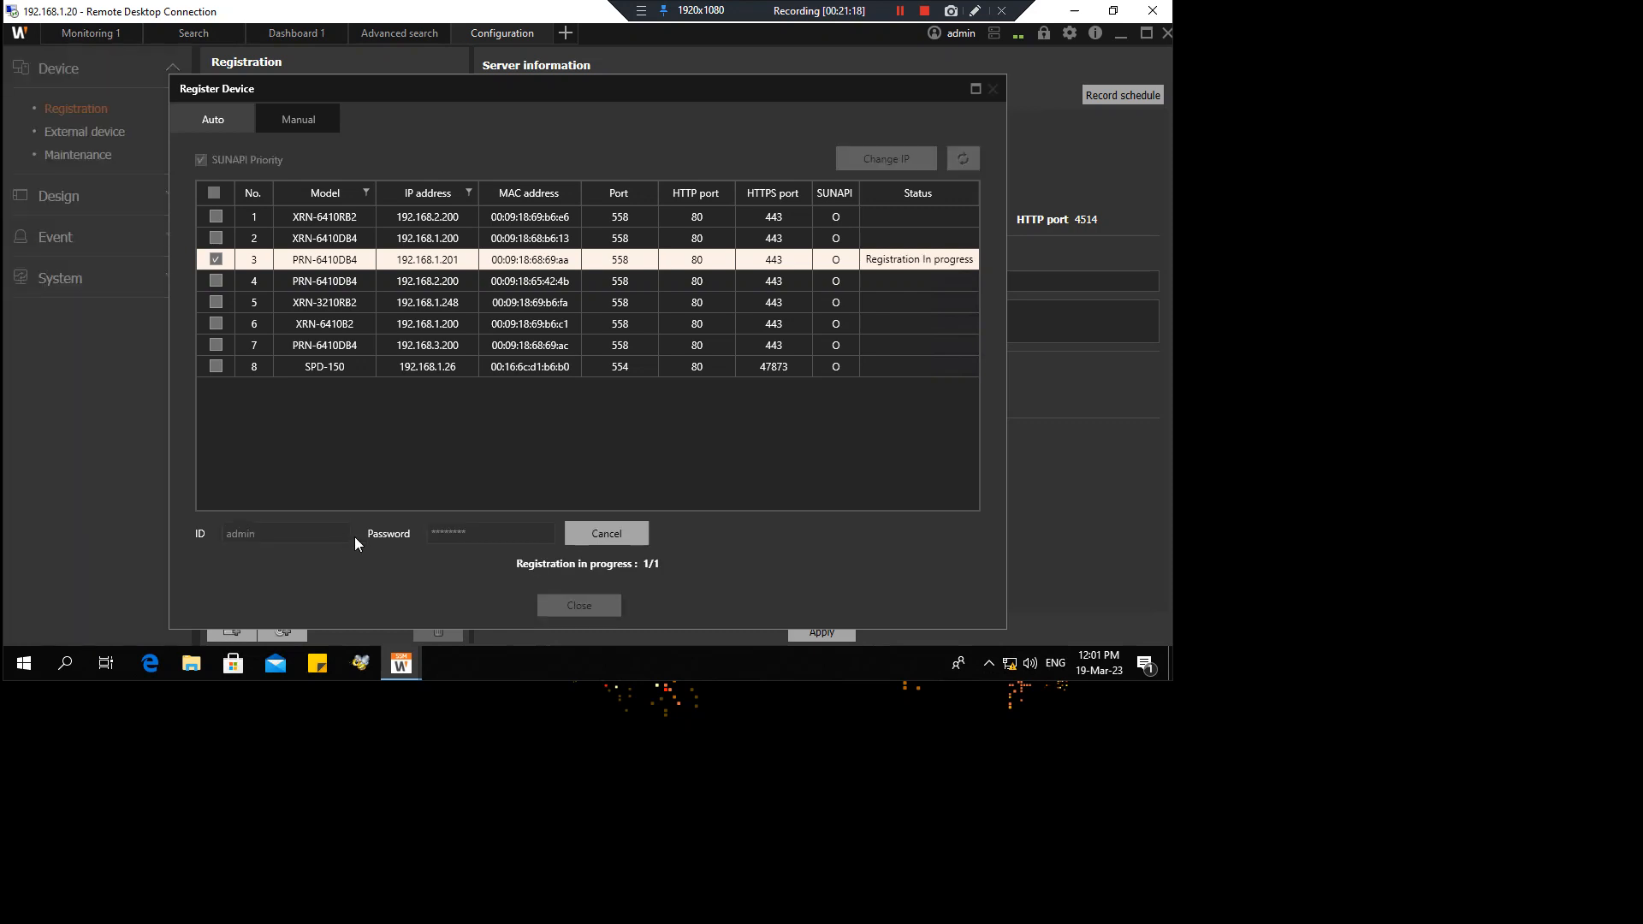
pyautogui.click(584, 609)
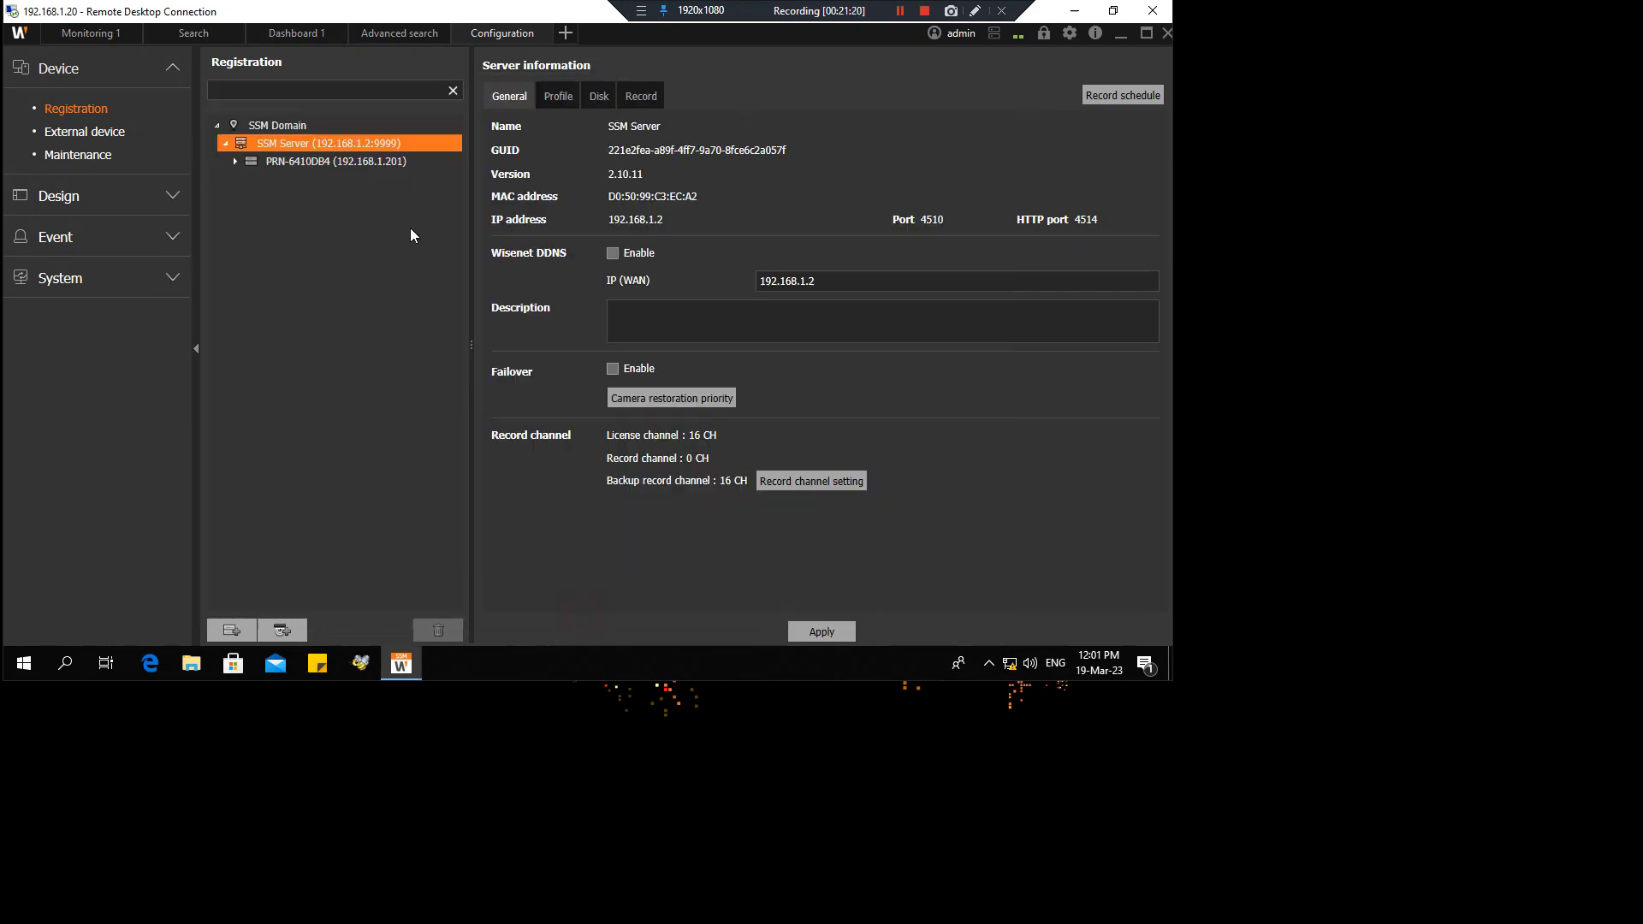
# Compare PRN-6410DB4's Live-high and Live-low camera profiles, then return to Monitoring 1
pyautogui.click(420, 161)
pyautogui.click(558, 96)
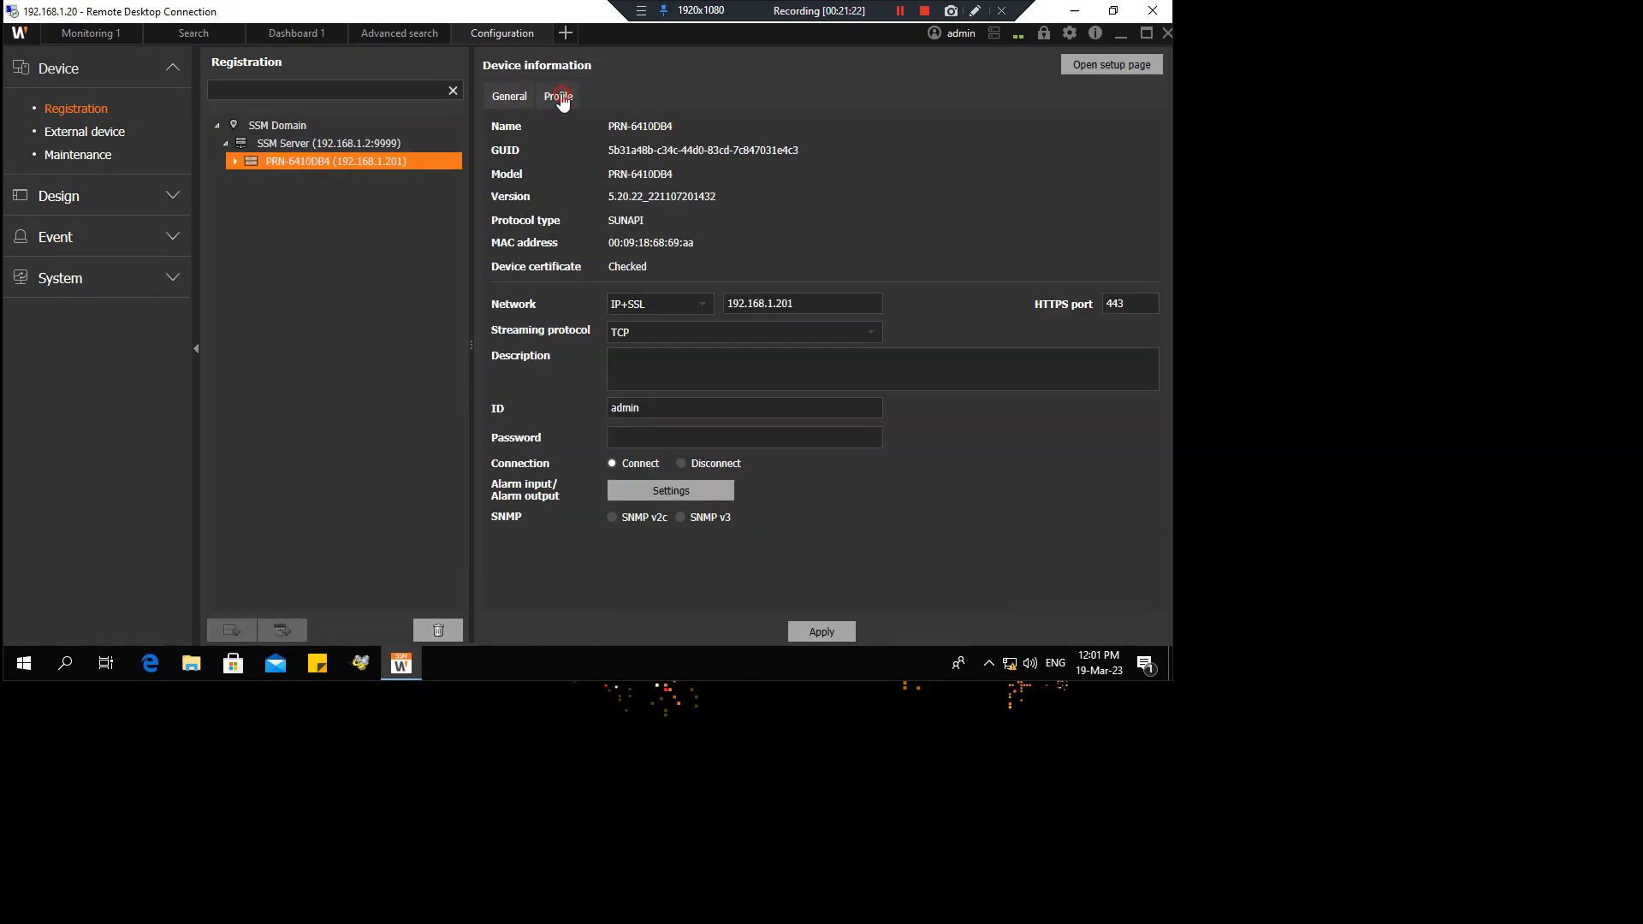
pyautogui.click(568, 136)
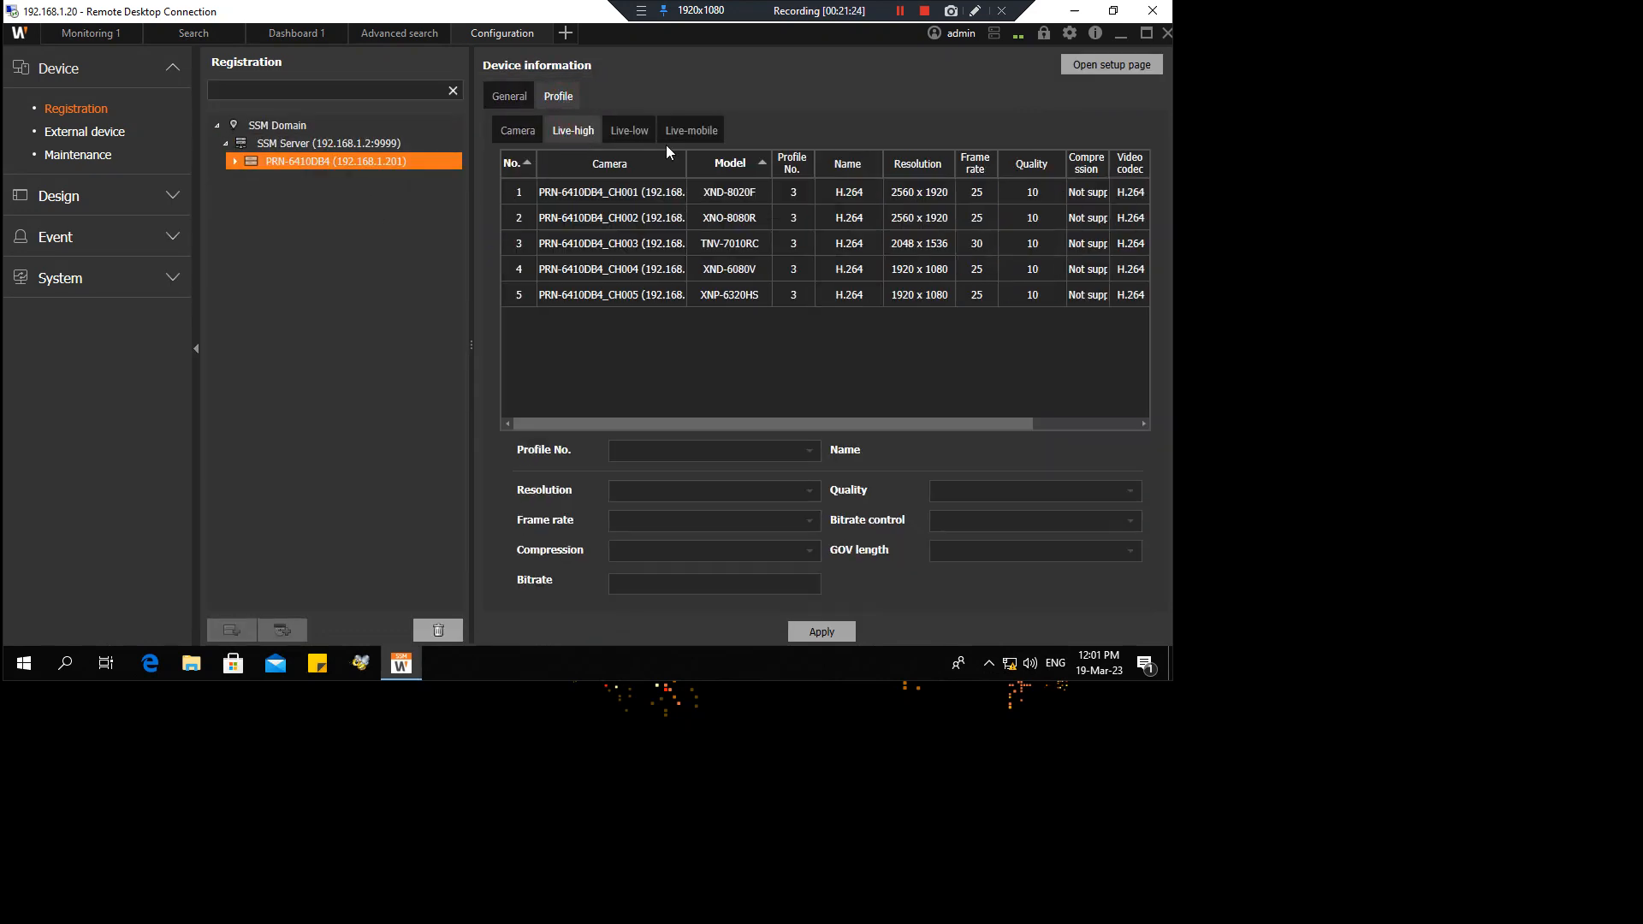
pyautogui.click(629, 137)
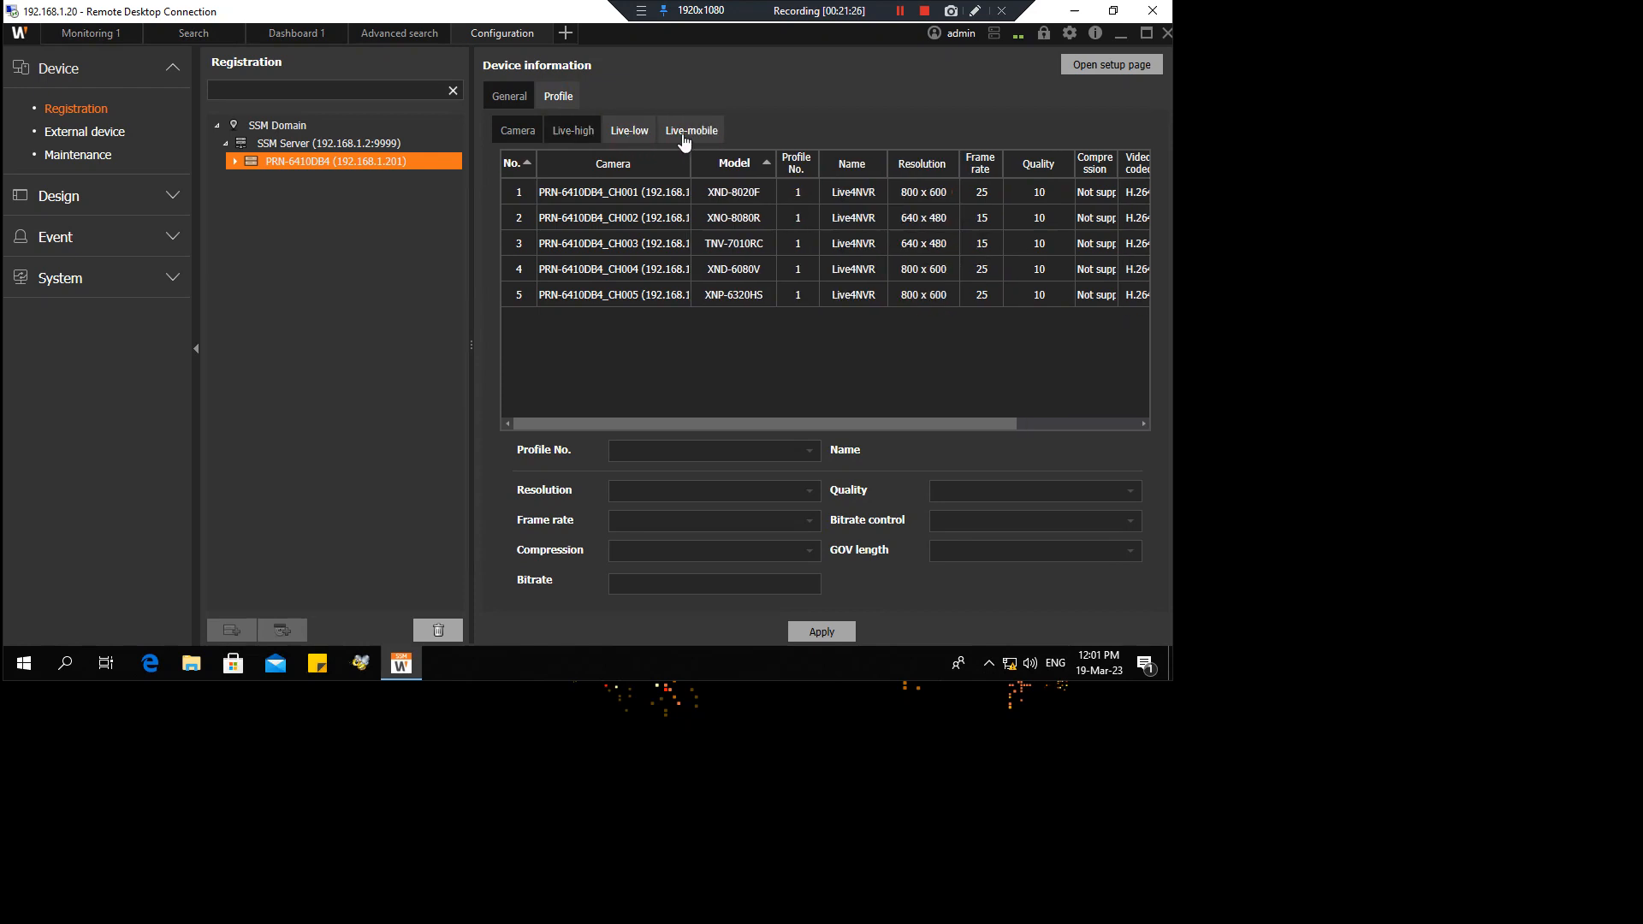
pyautogui.click(588, 137)
pyautogui.click(624, 137)
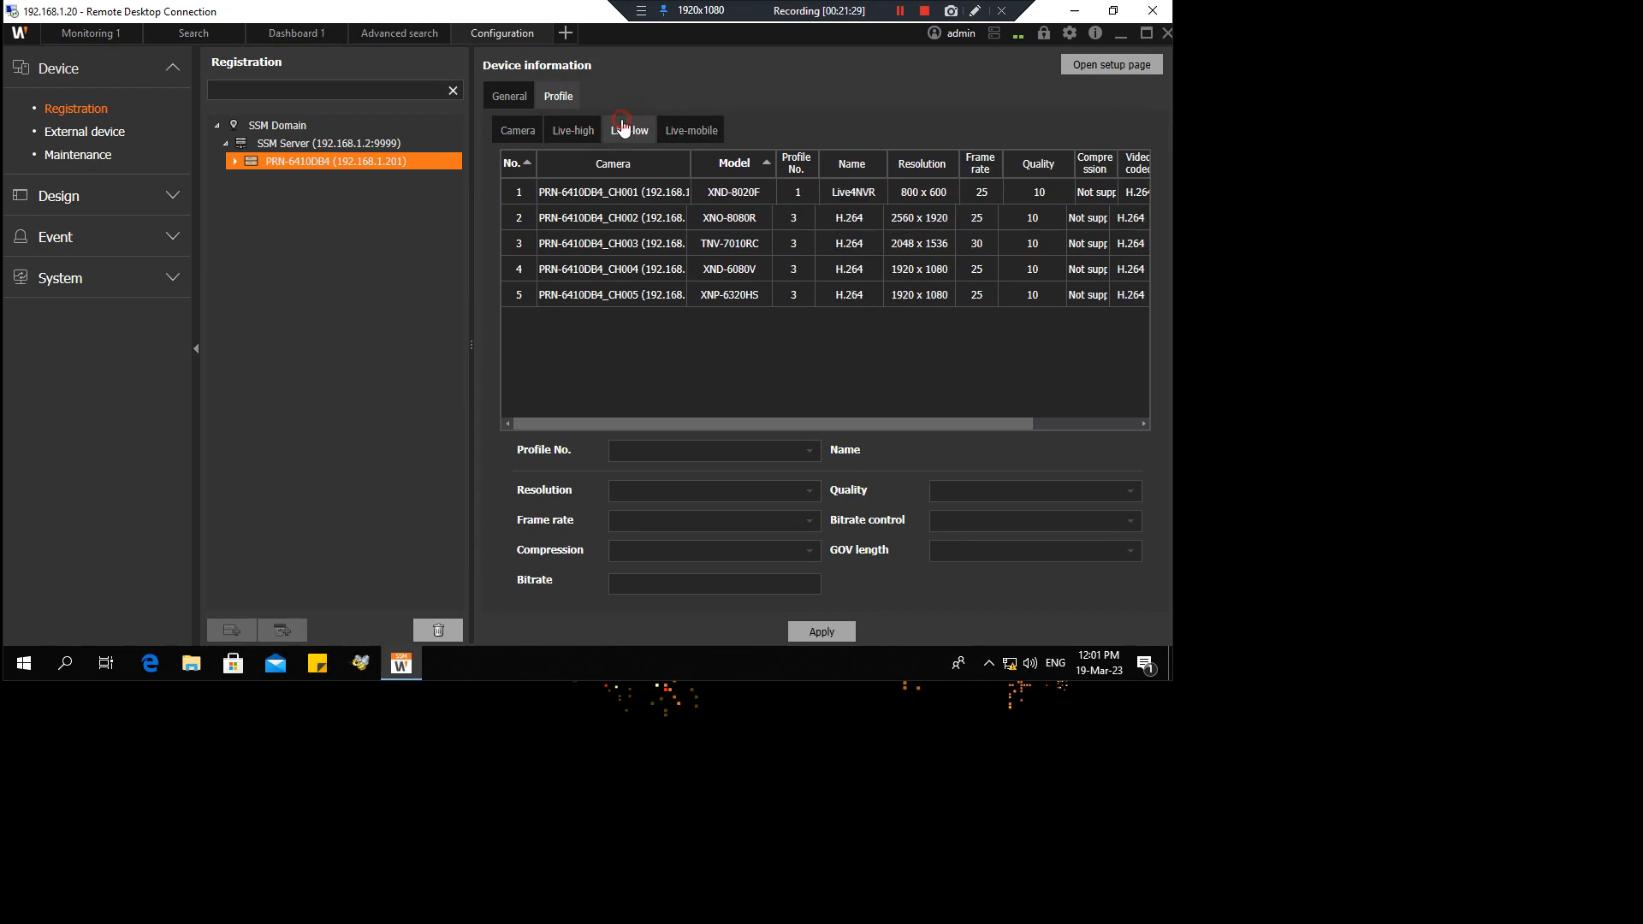
pyautogui.click(105, 35)
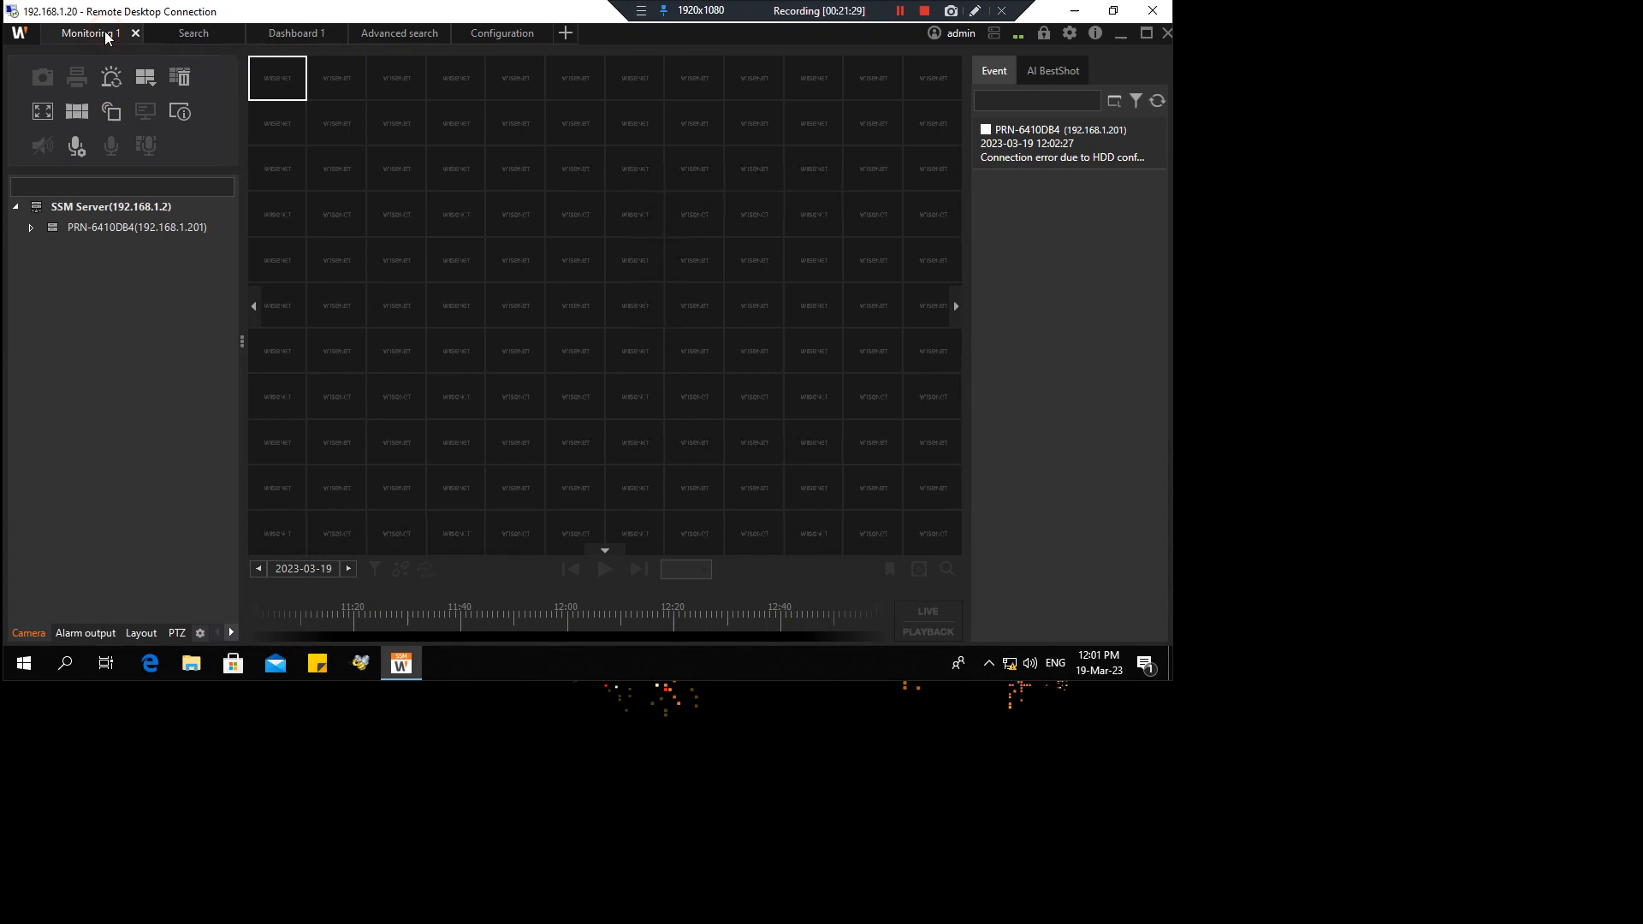
# Expand PRN-6410DB4 and place CH001 in the first tile, enlarging it to fill the view
pyautogui.click(30, 227)
pyautogui.moveTo(146, 248); pyautogui.dragTo(281, 82)
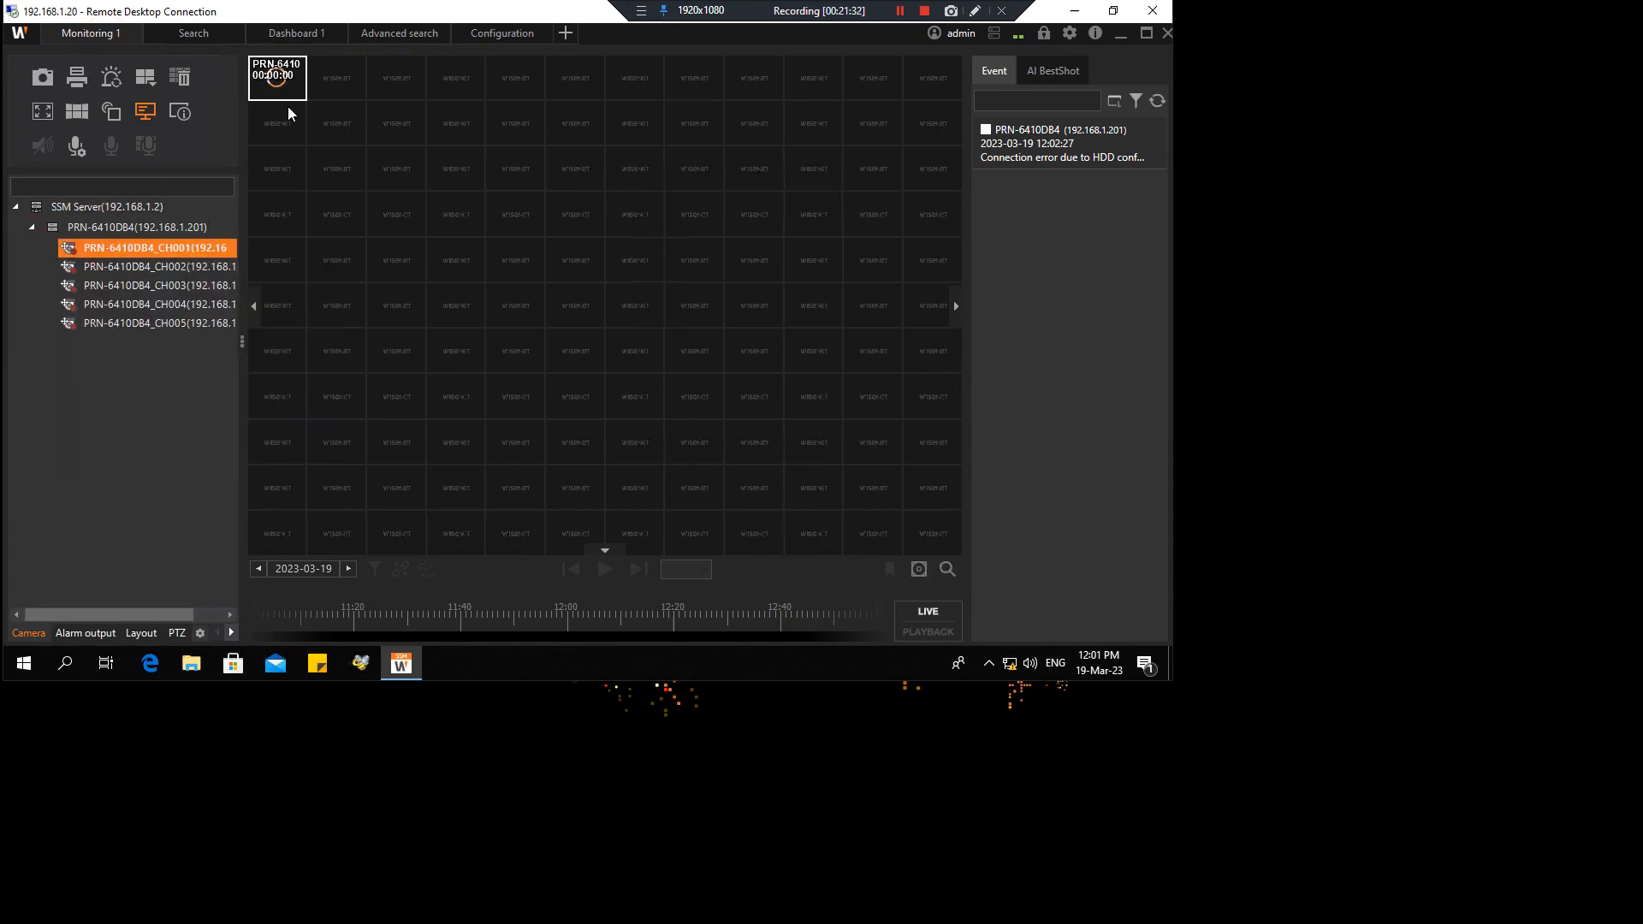
pyautogui.click(274, 81)
pyautogui.doubleClick(278, 92)
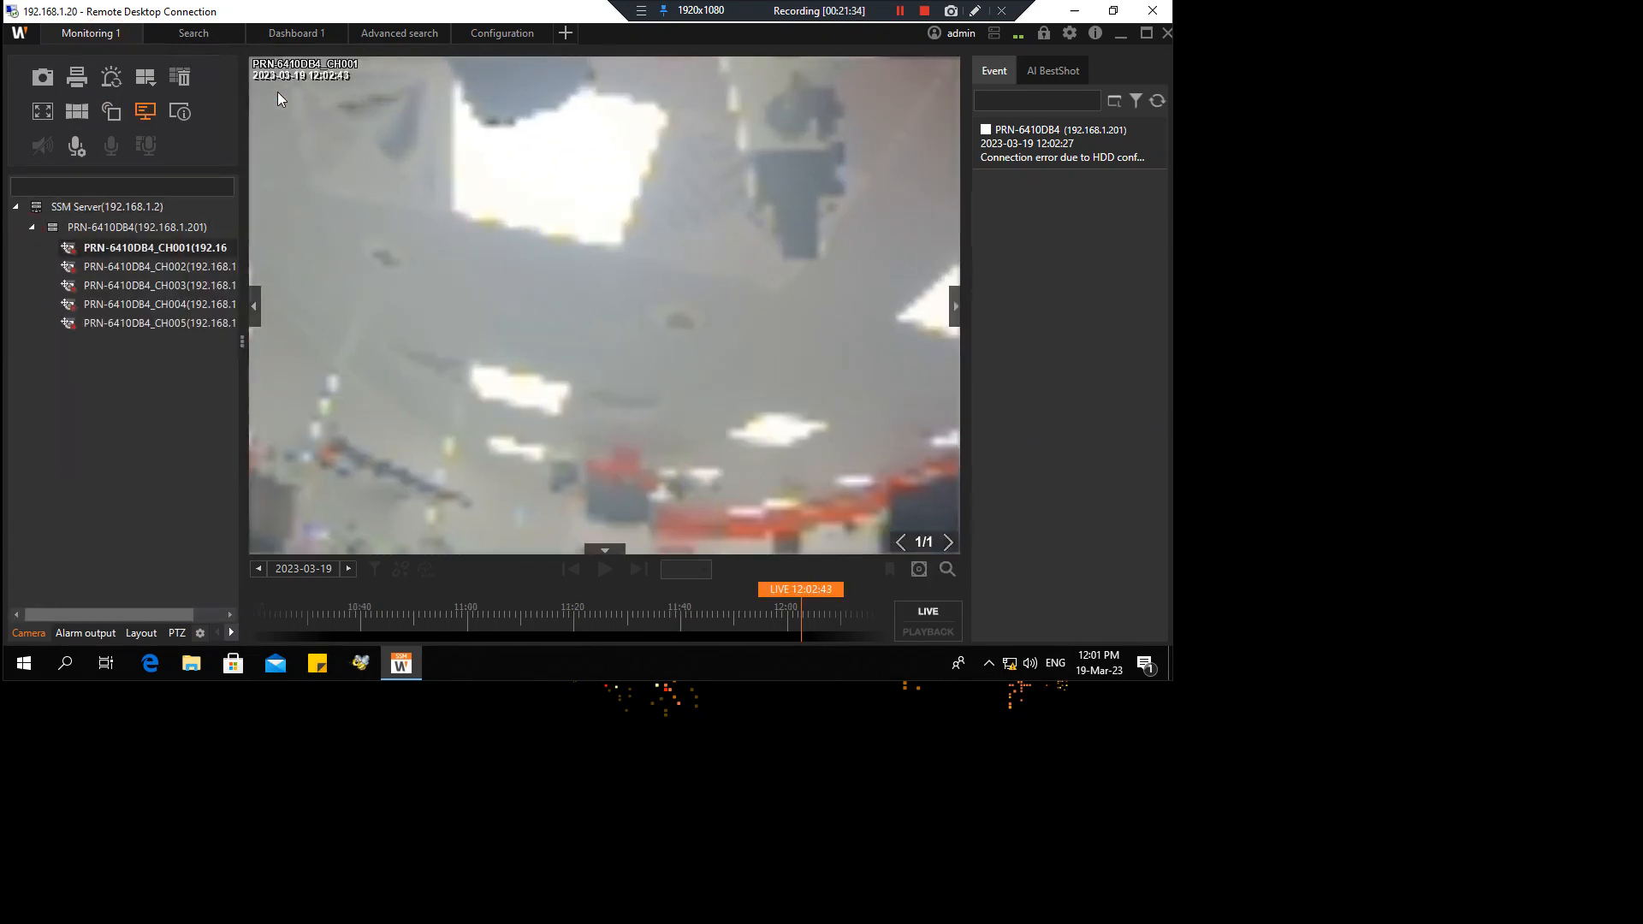
# Show CH003 in the main view, check its camera properties, and switch to a 4x4 grid
pyautogui.doubleClick(151, 286)
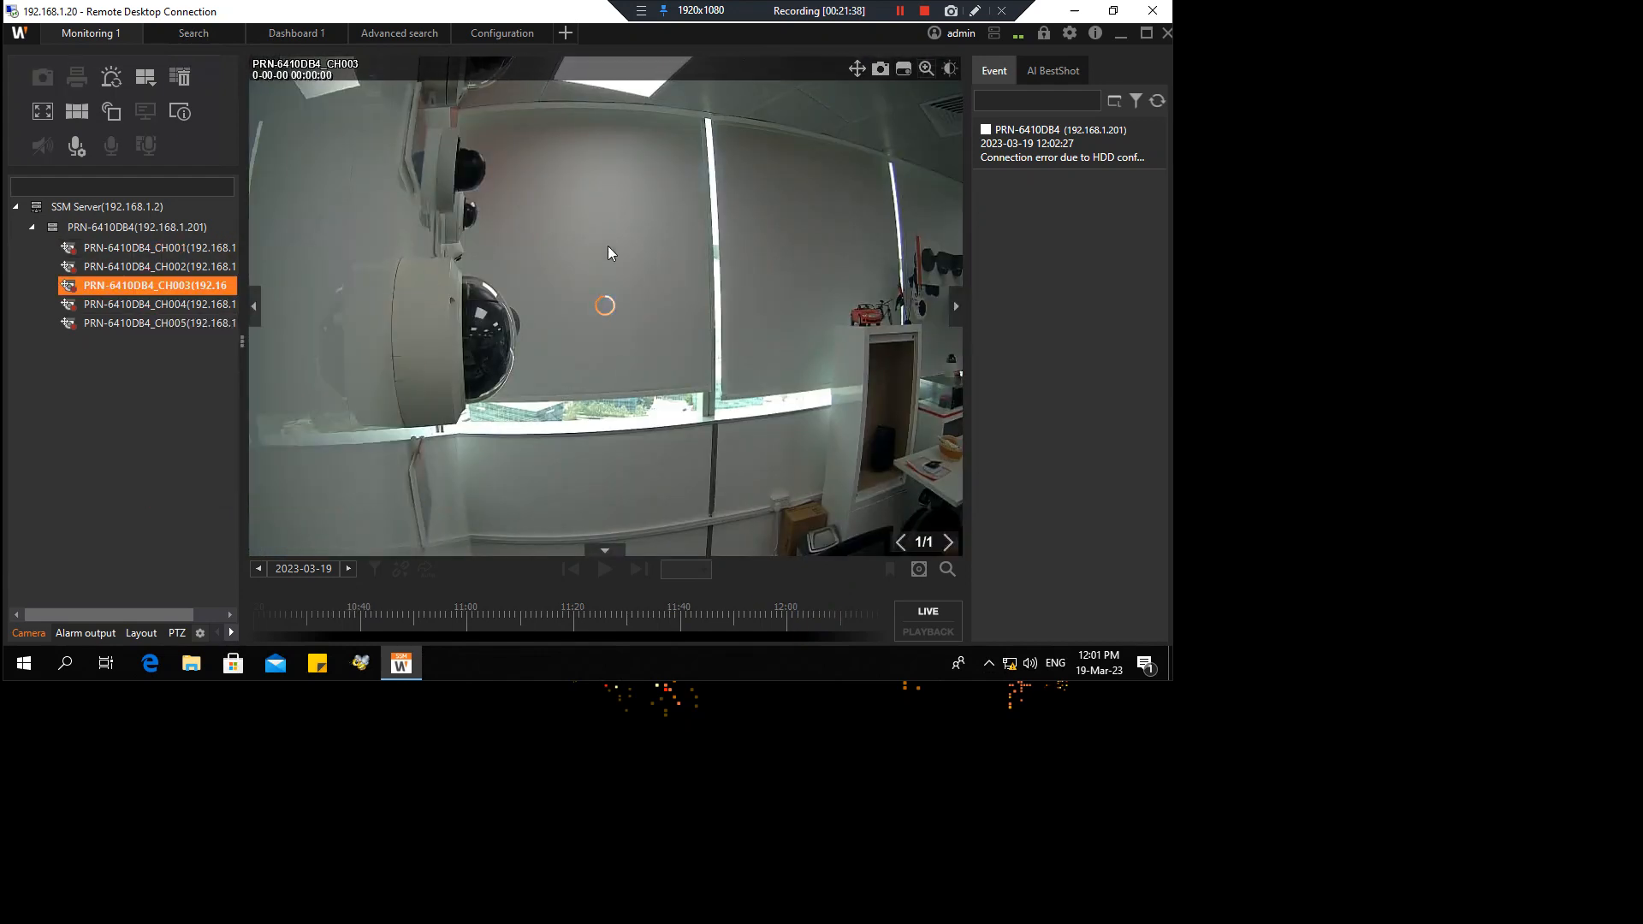
pyautogui.rightClick(582, 346)
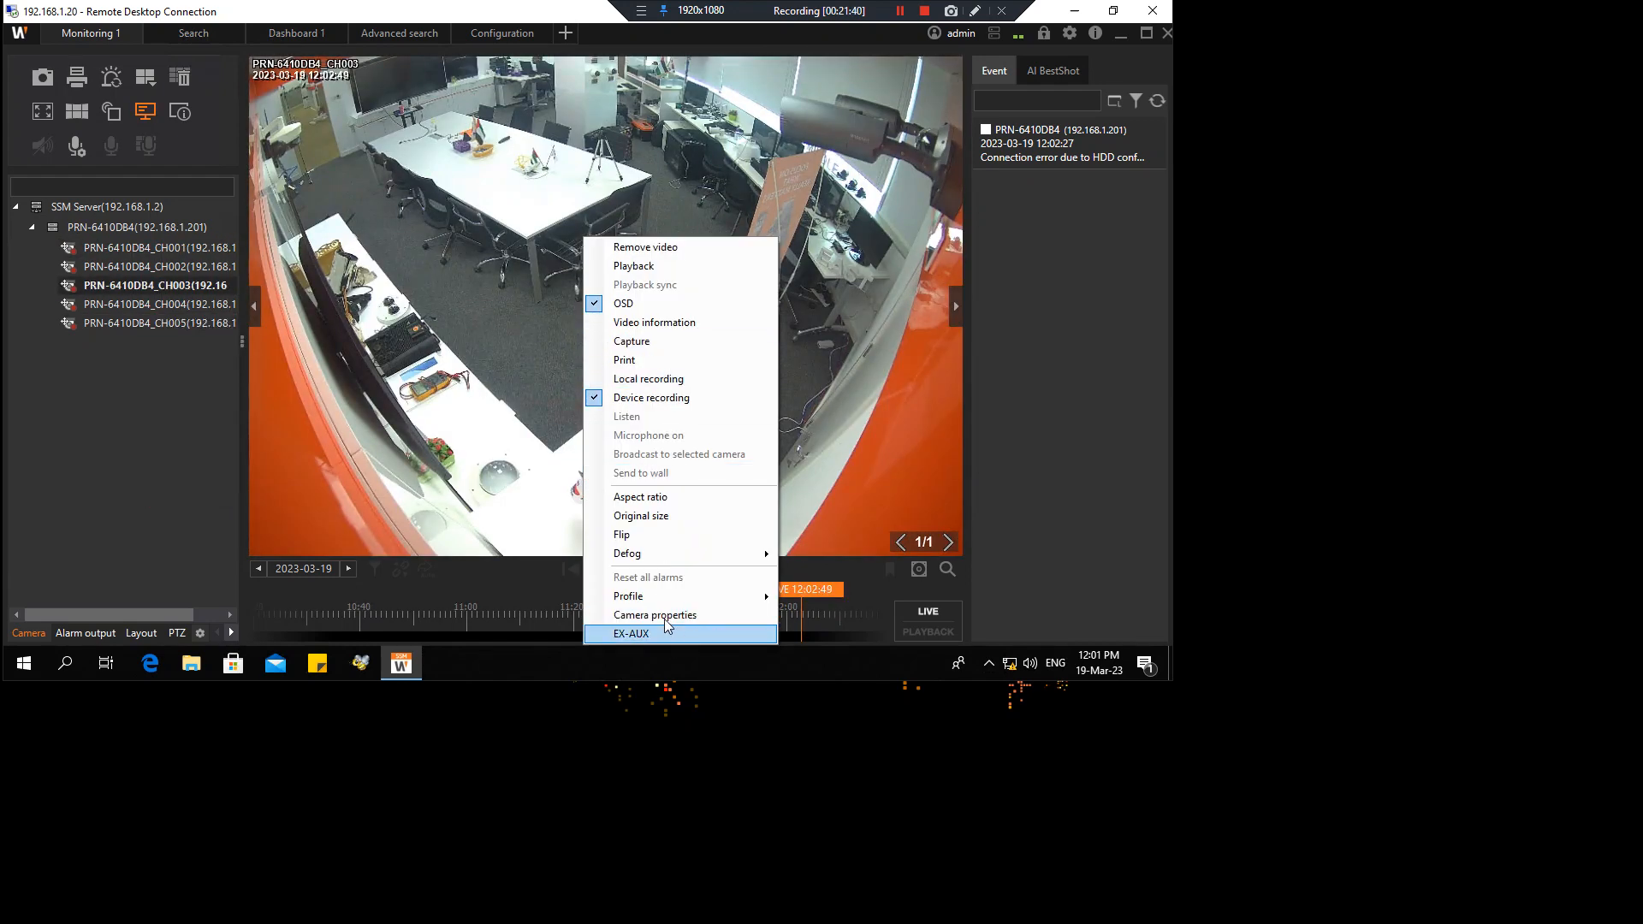
pyautogui.click(665, 616)
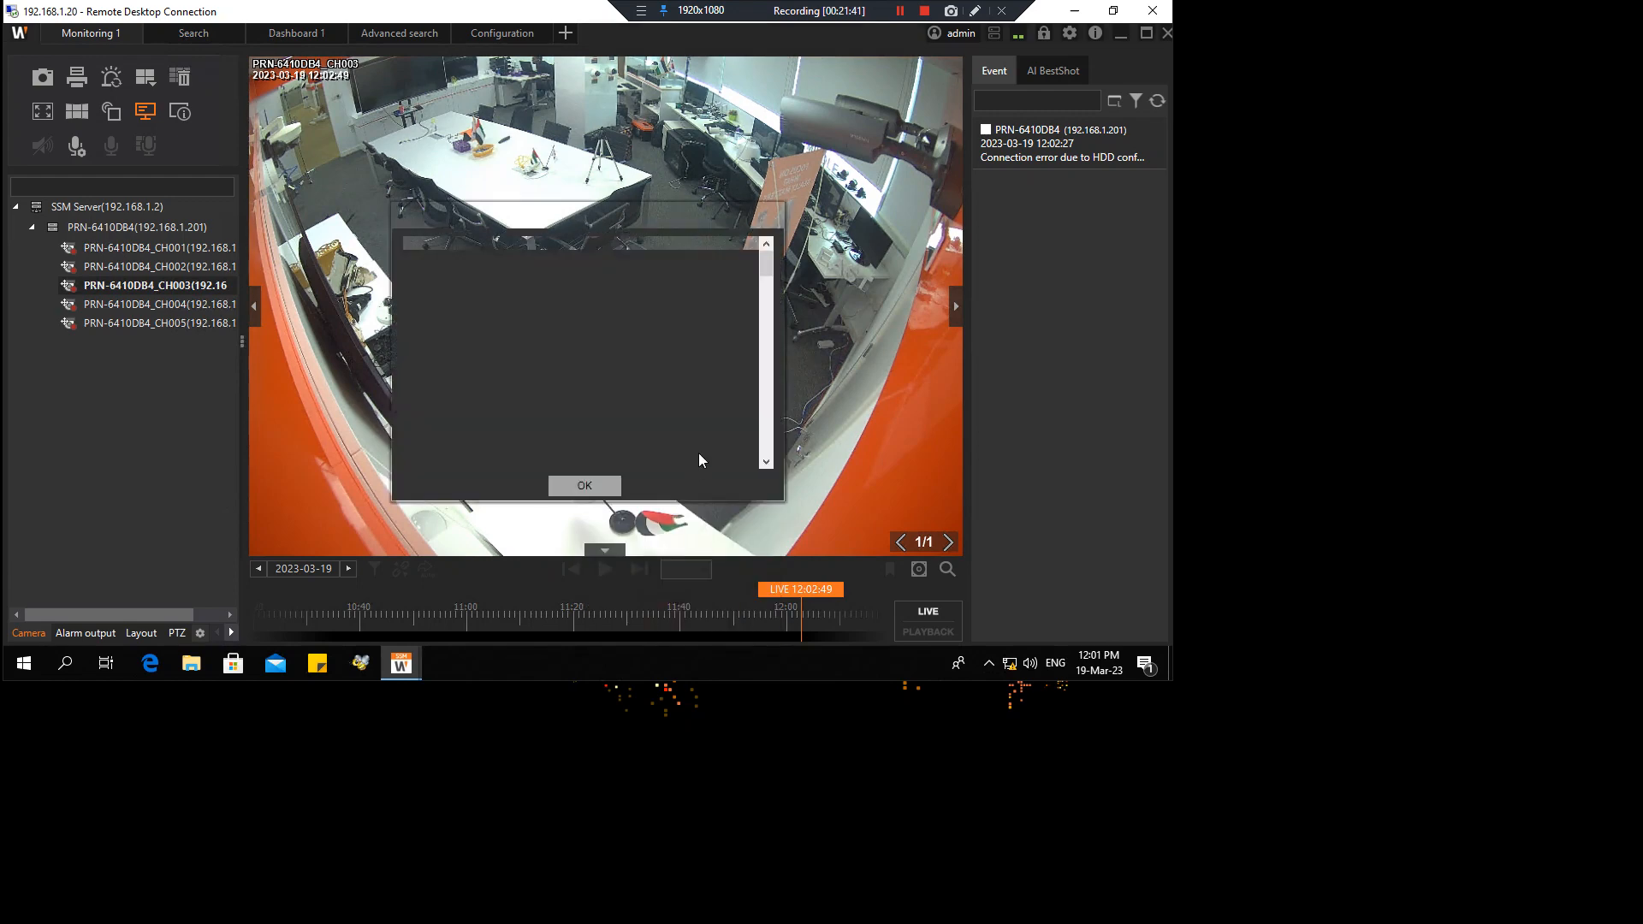
pyautogui.click(584, 485)
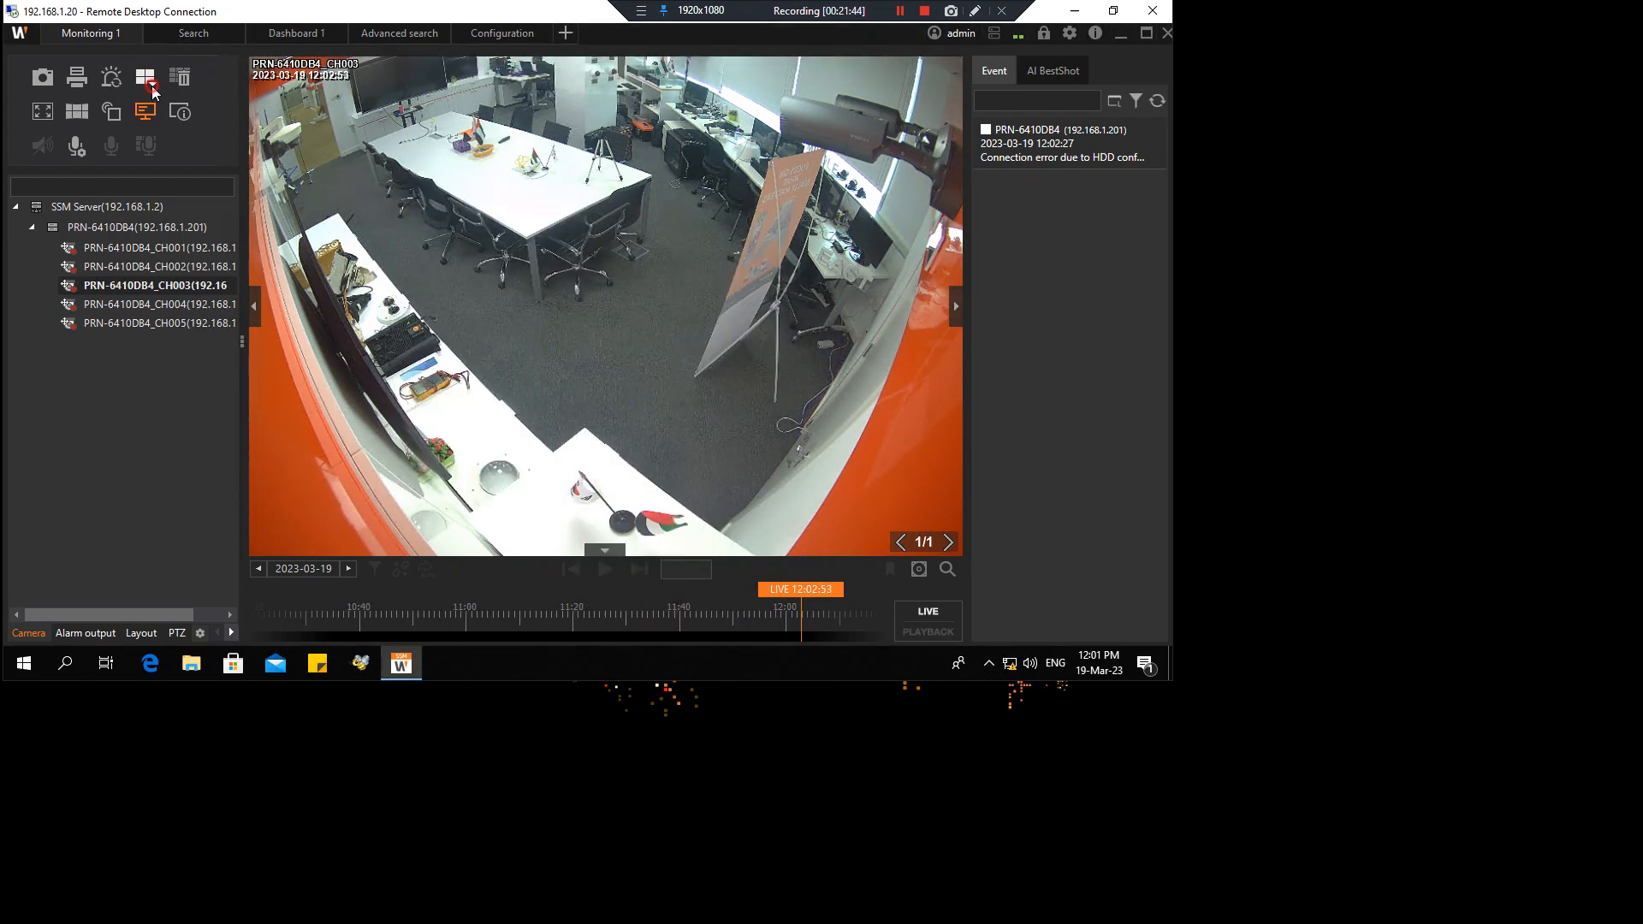
pyautogui.click(146, 112)
pyautogui.click(189, 111)
pyautogui.rightClick(284, 116)
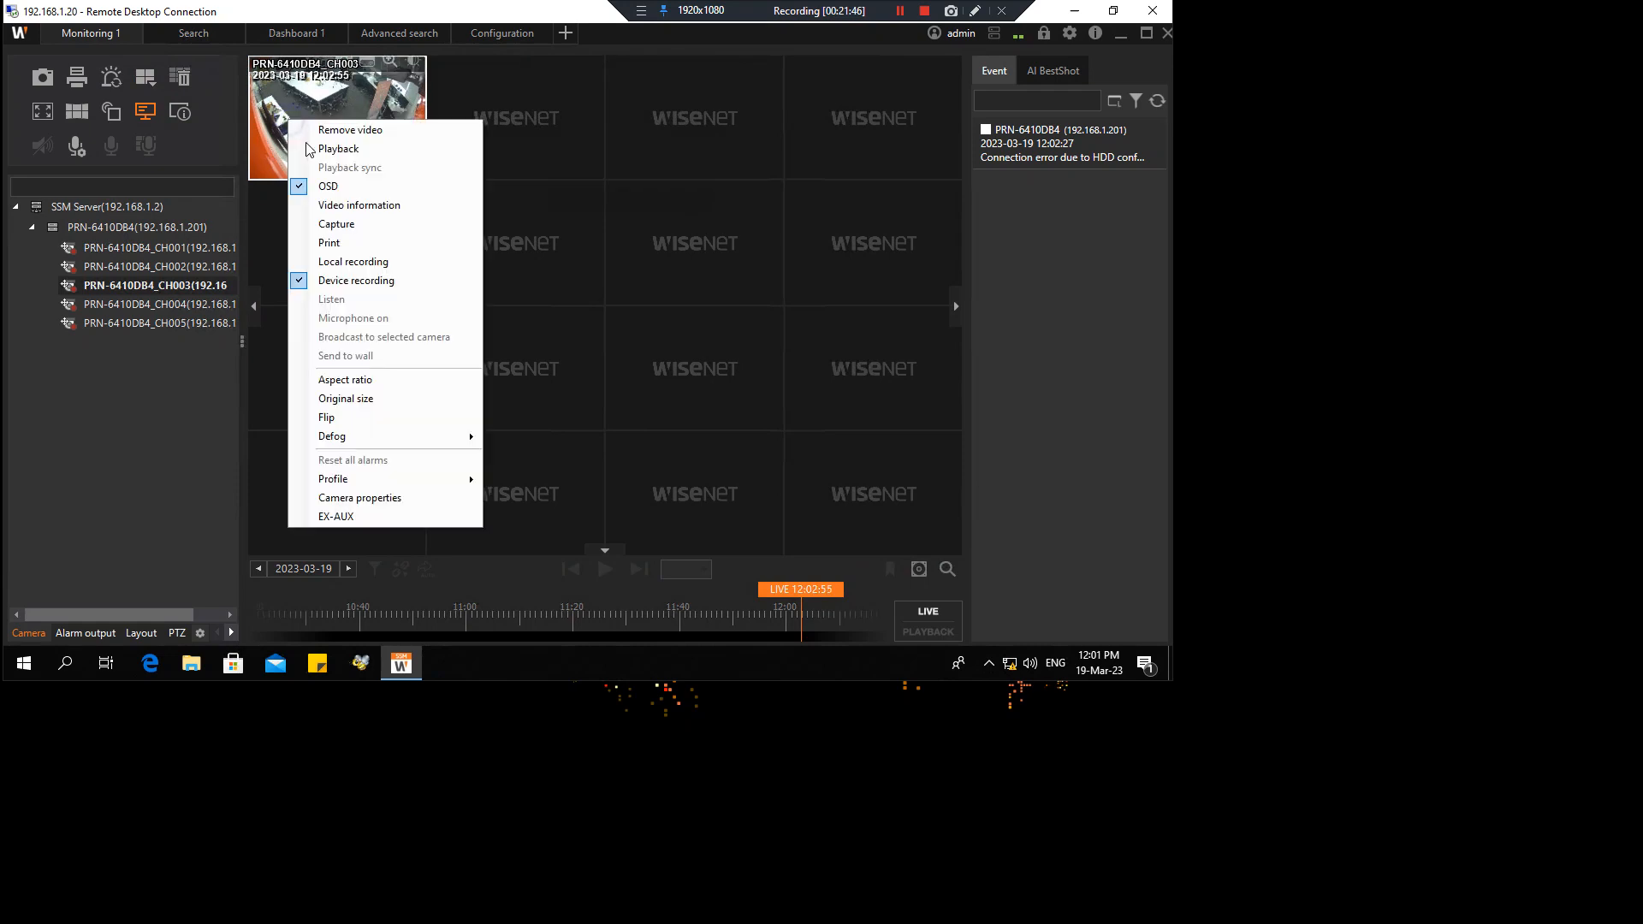
# Confirm CH003's camera properties read 640 X 480 H.264, then switch to the browser web viewer
pyautogui.click(411, 495)
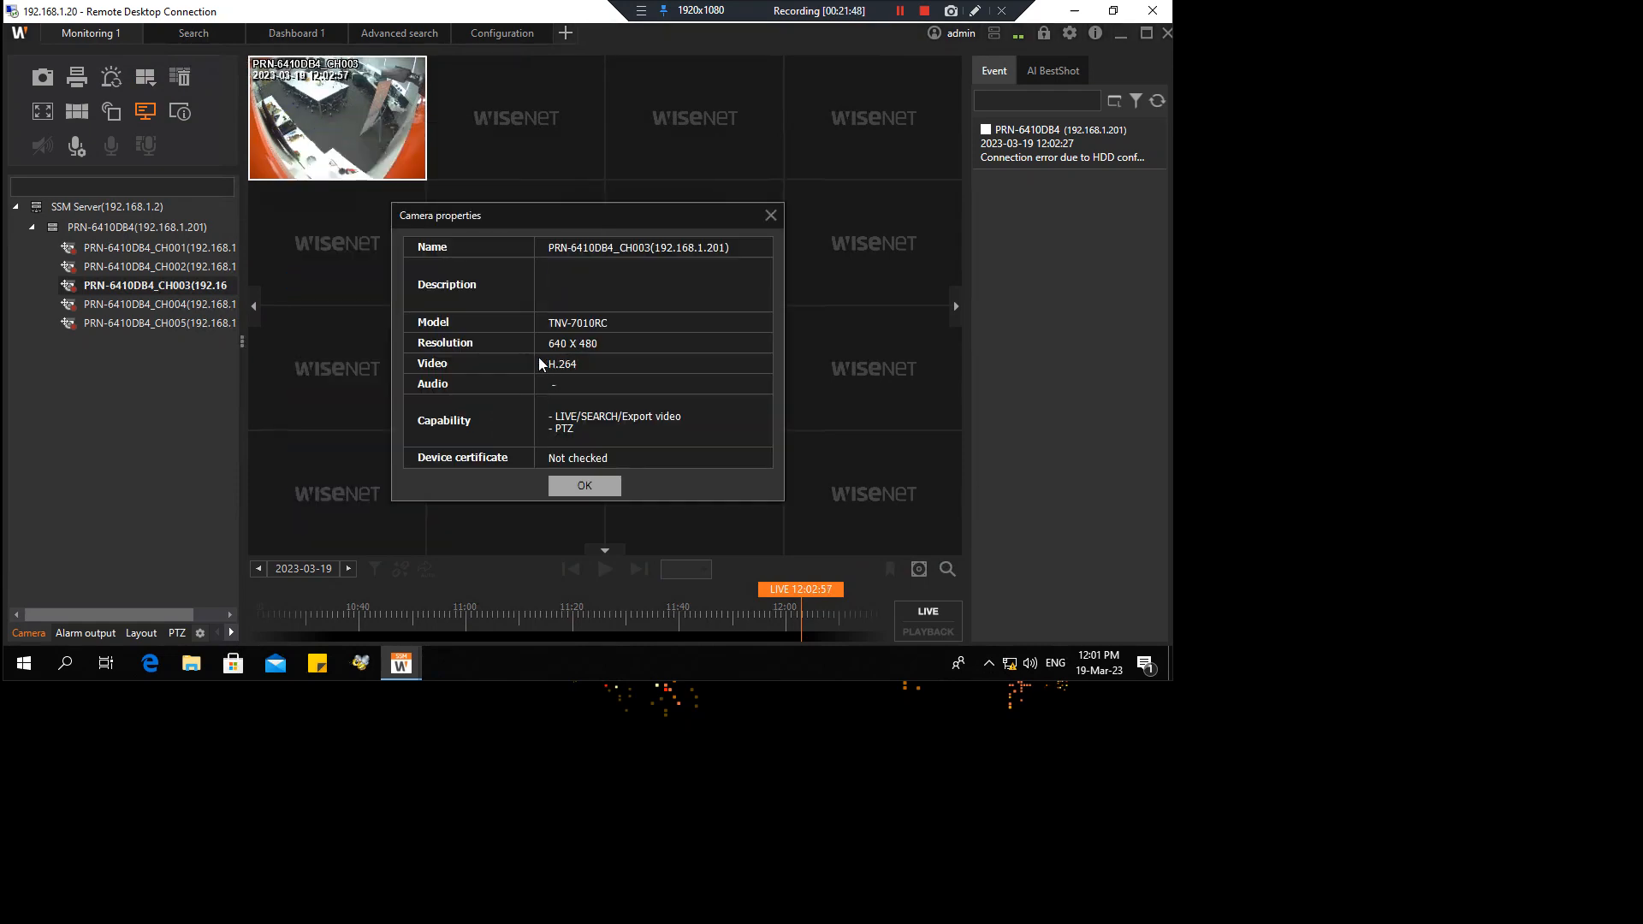
pyautogui.click(581, 485)
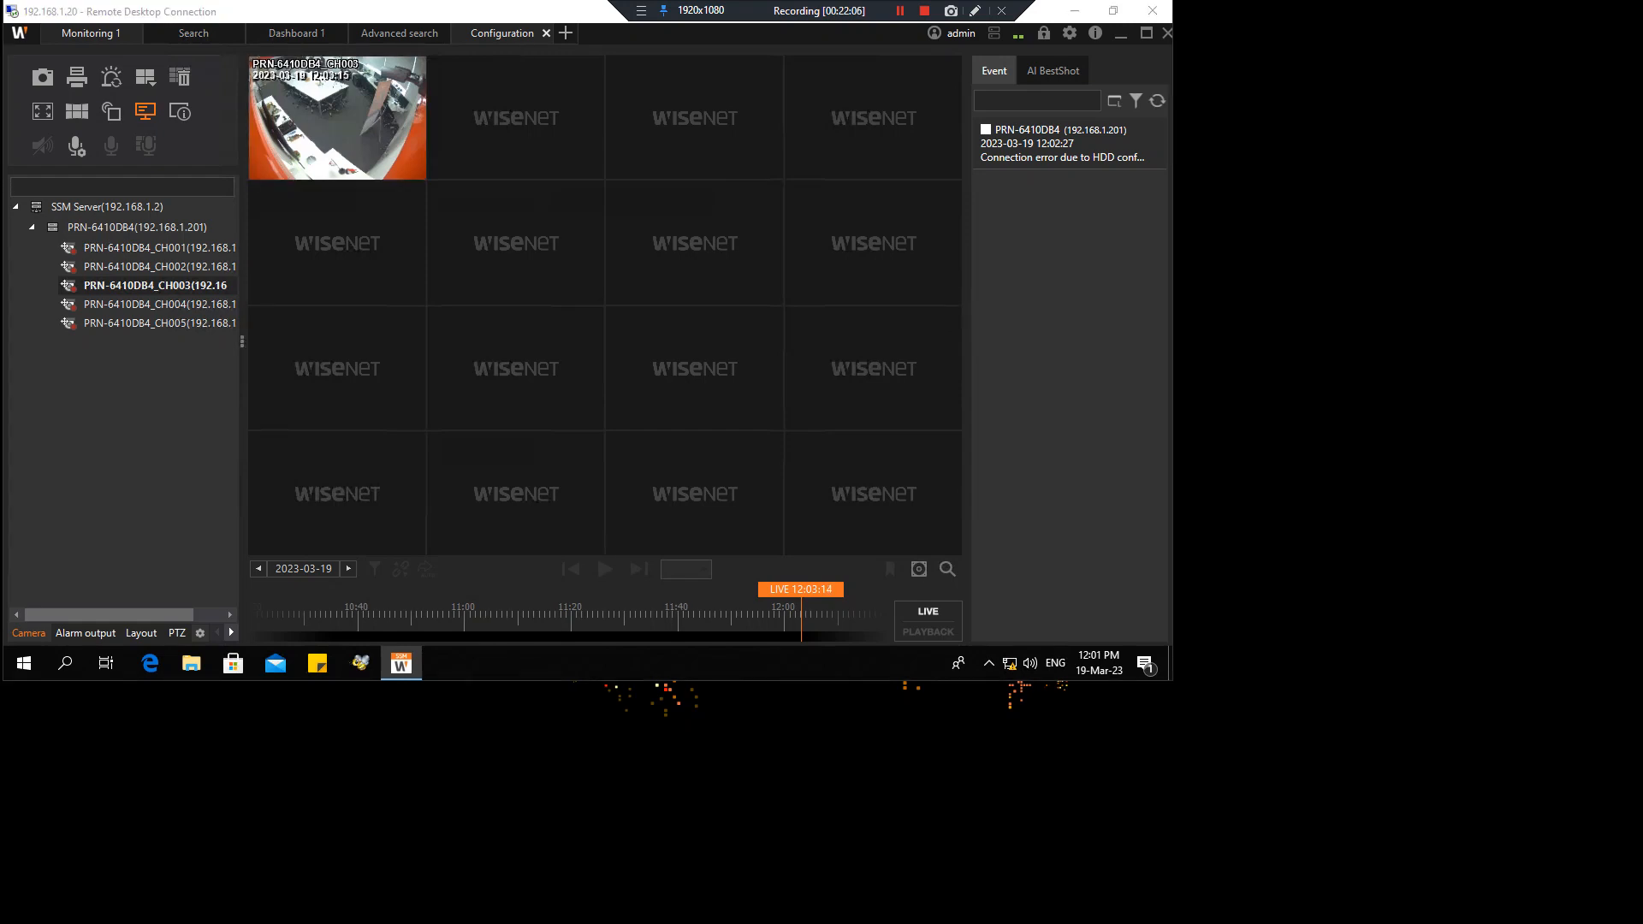
pyautogui.hotkey('alt', 'Tab')
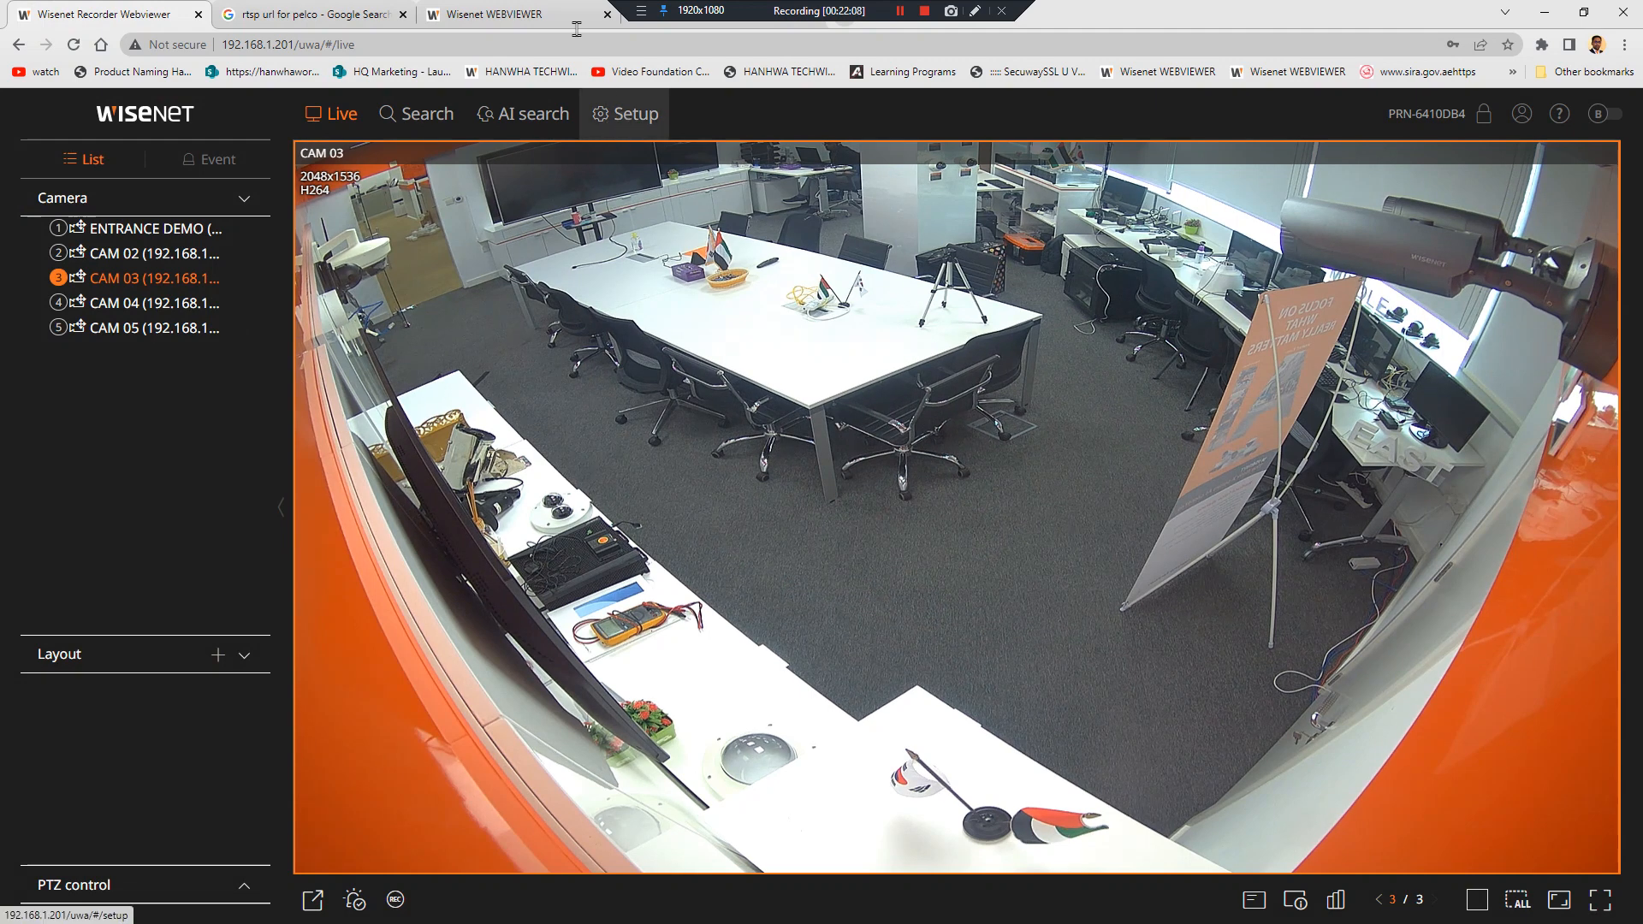
# Set the Live4NVR profile resolution to 2048 X 1536, apply and confirm it, then recheck the profile
pyautogui.click(577, 26)
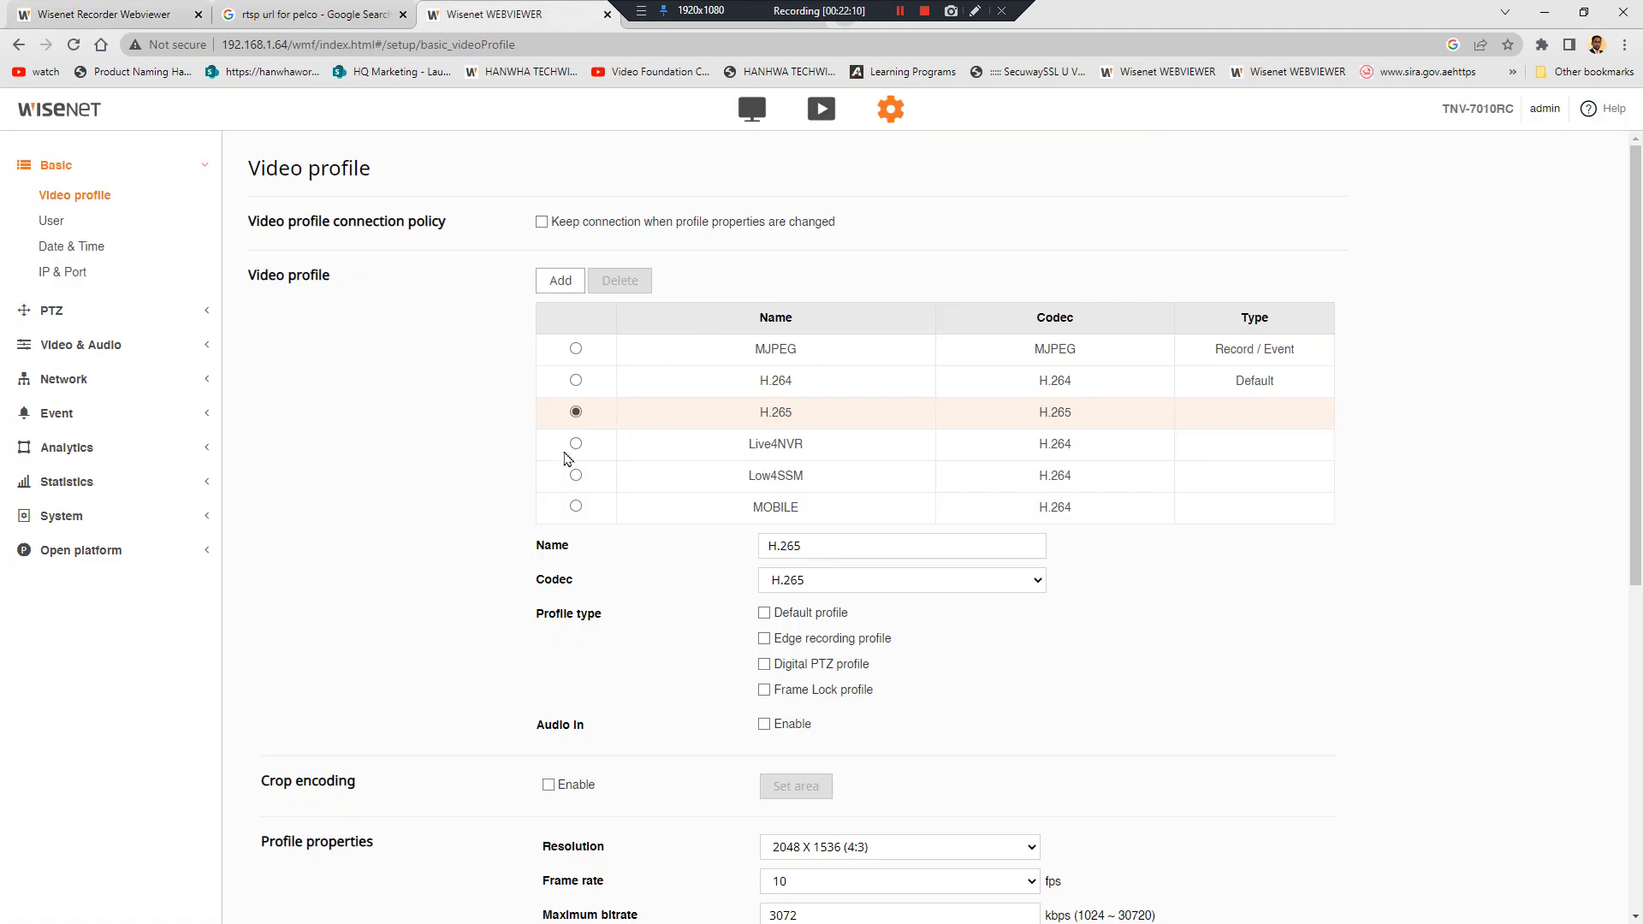
pyautogui.click(576, 444)
pyautogui.scroll(-3, 985, 534)
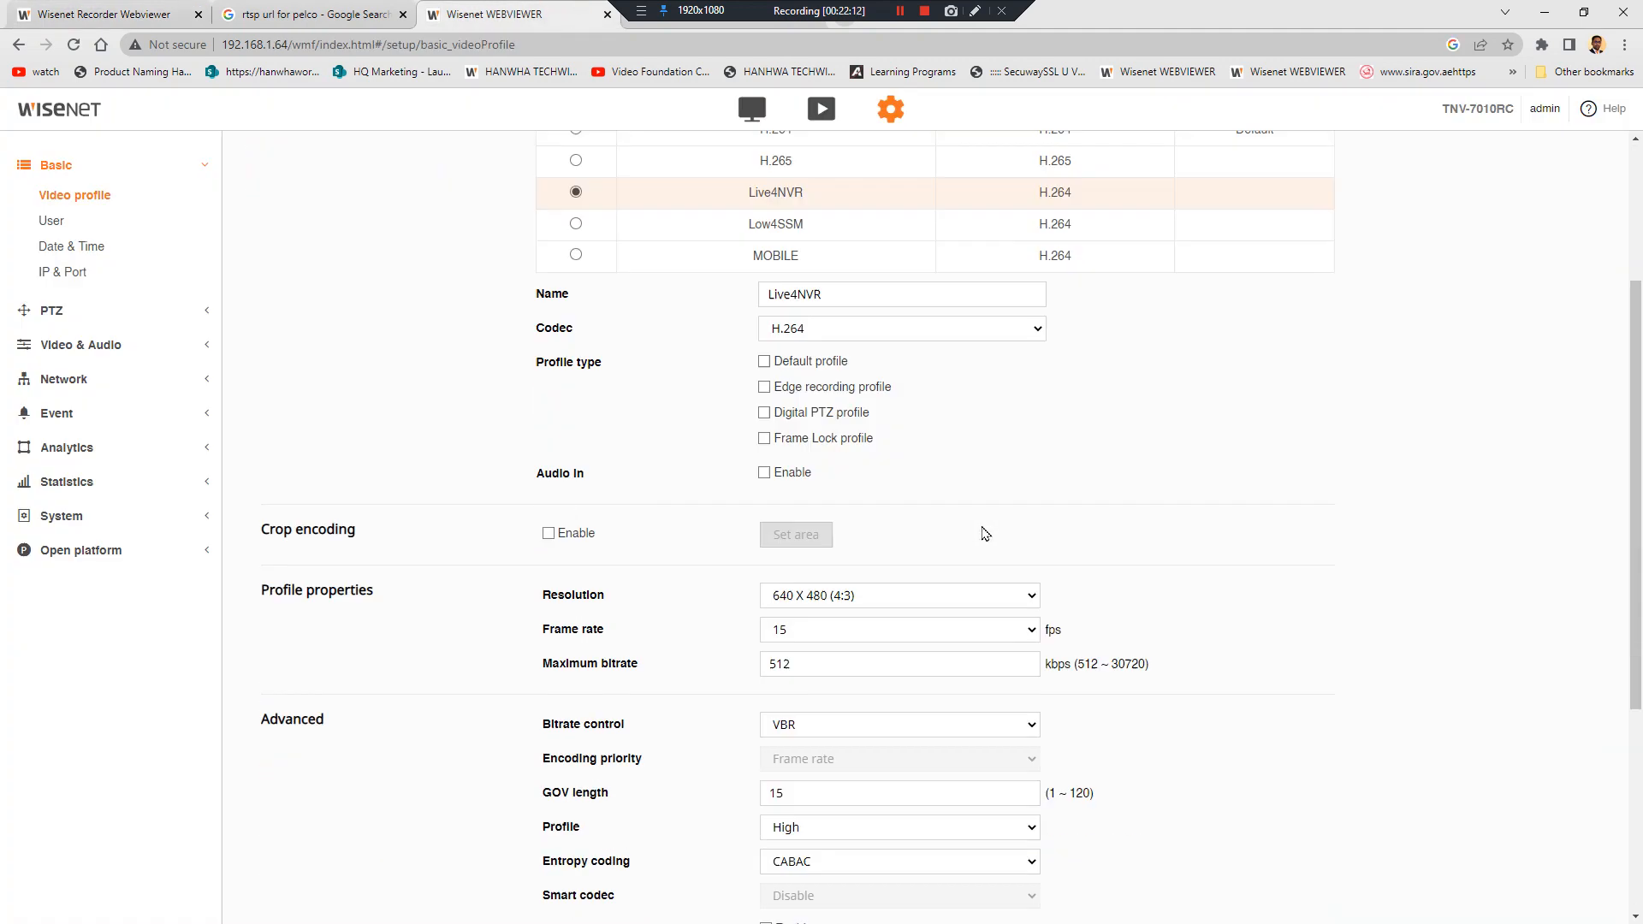
pyautogui.scroll(-1, 985, 534)
pyautogui.click(844, 505)
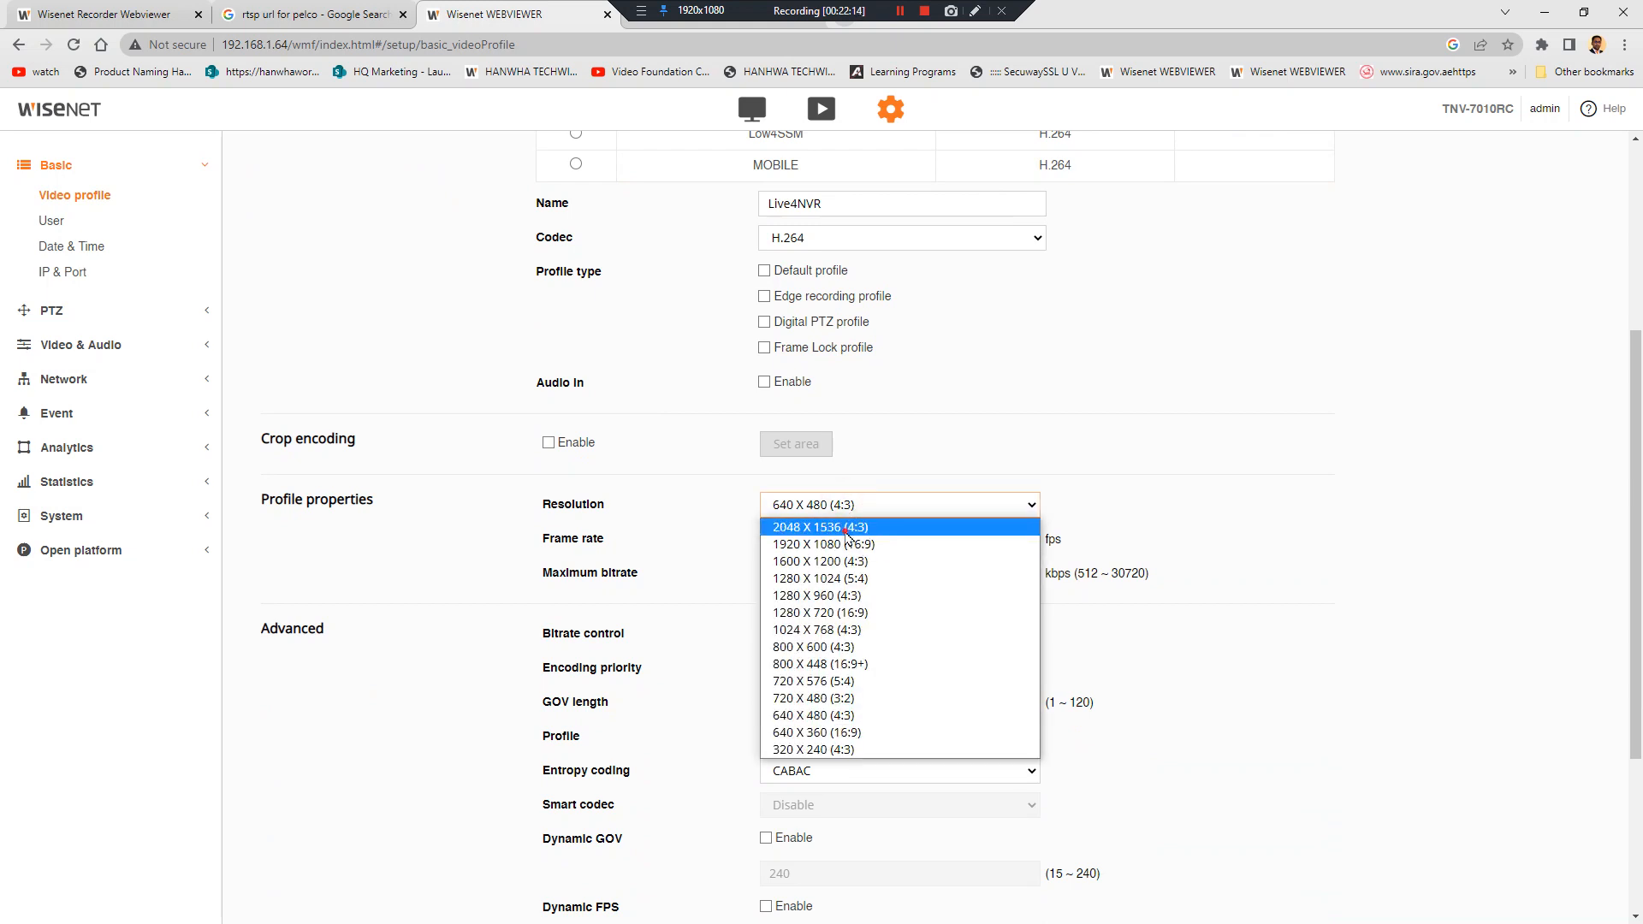
pyautogui.click(846, 527)
pyautogui.scroll(-3, 752, 834)
pyautogui.scroll(1, 752, 835)
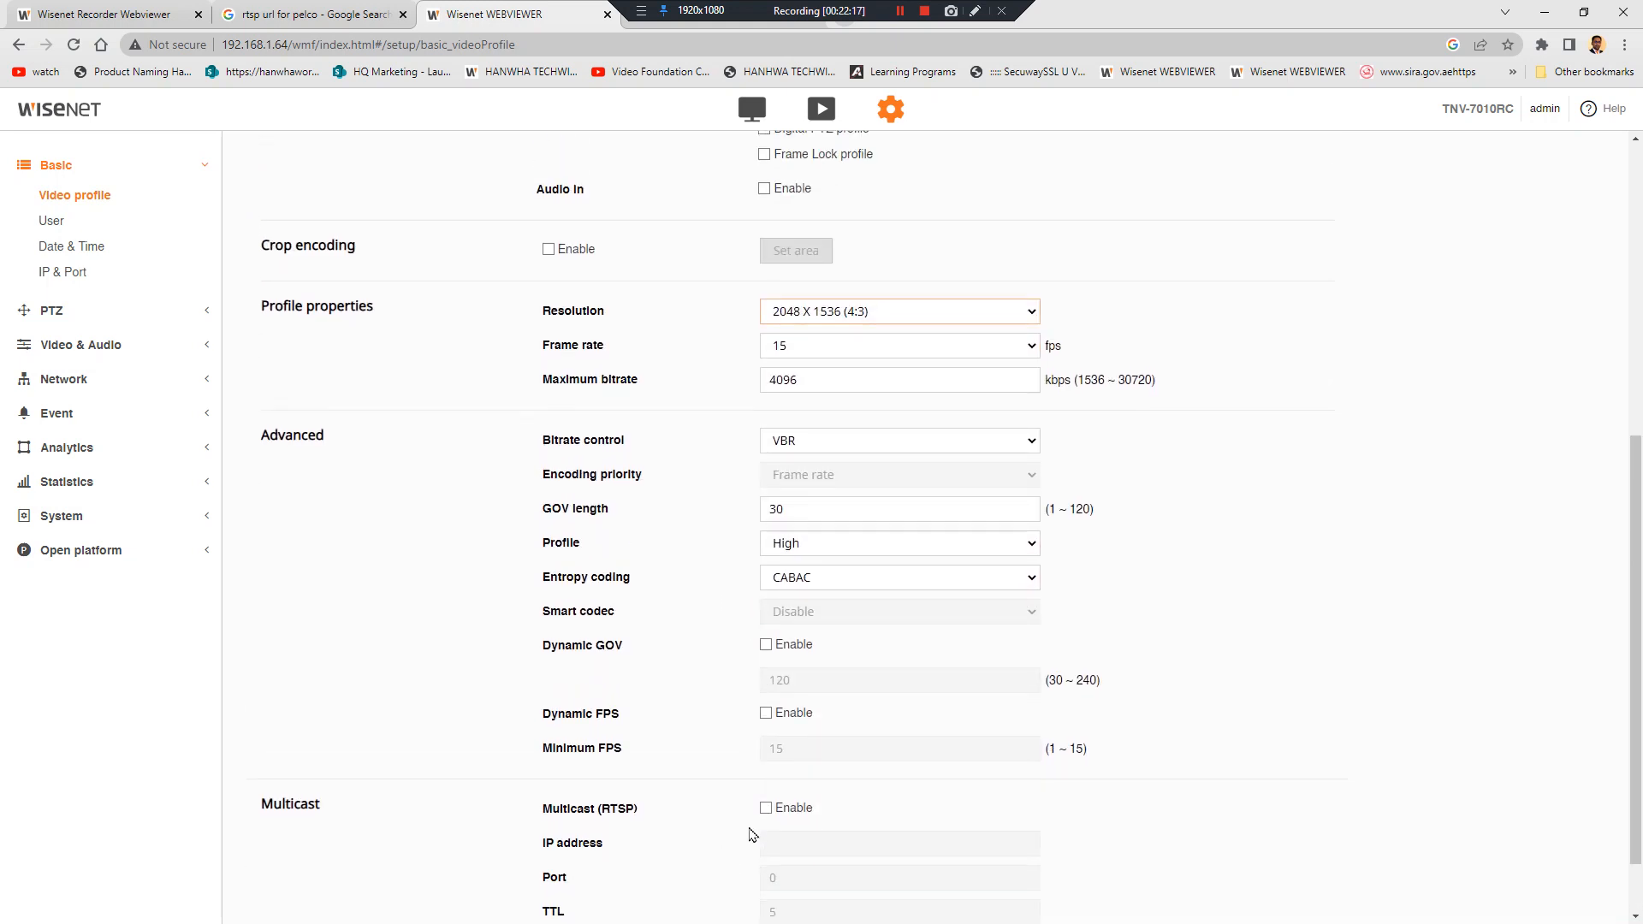
pyautogui.scroll(-1, 752, 834)
pyautogui.click(733, 885)
pyautogui.click(749, 564)
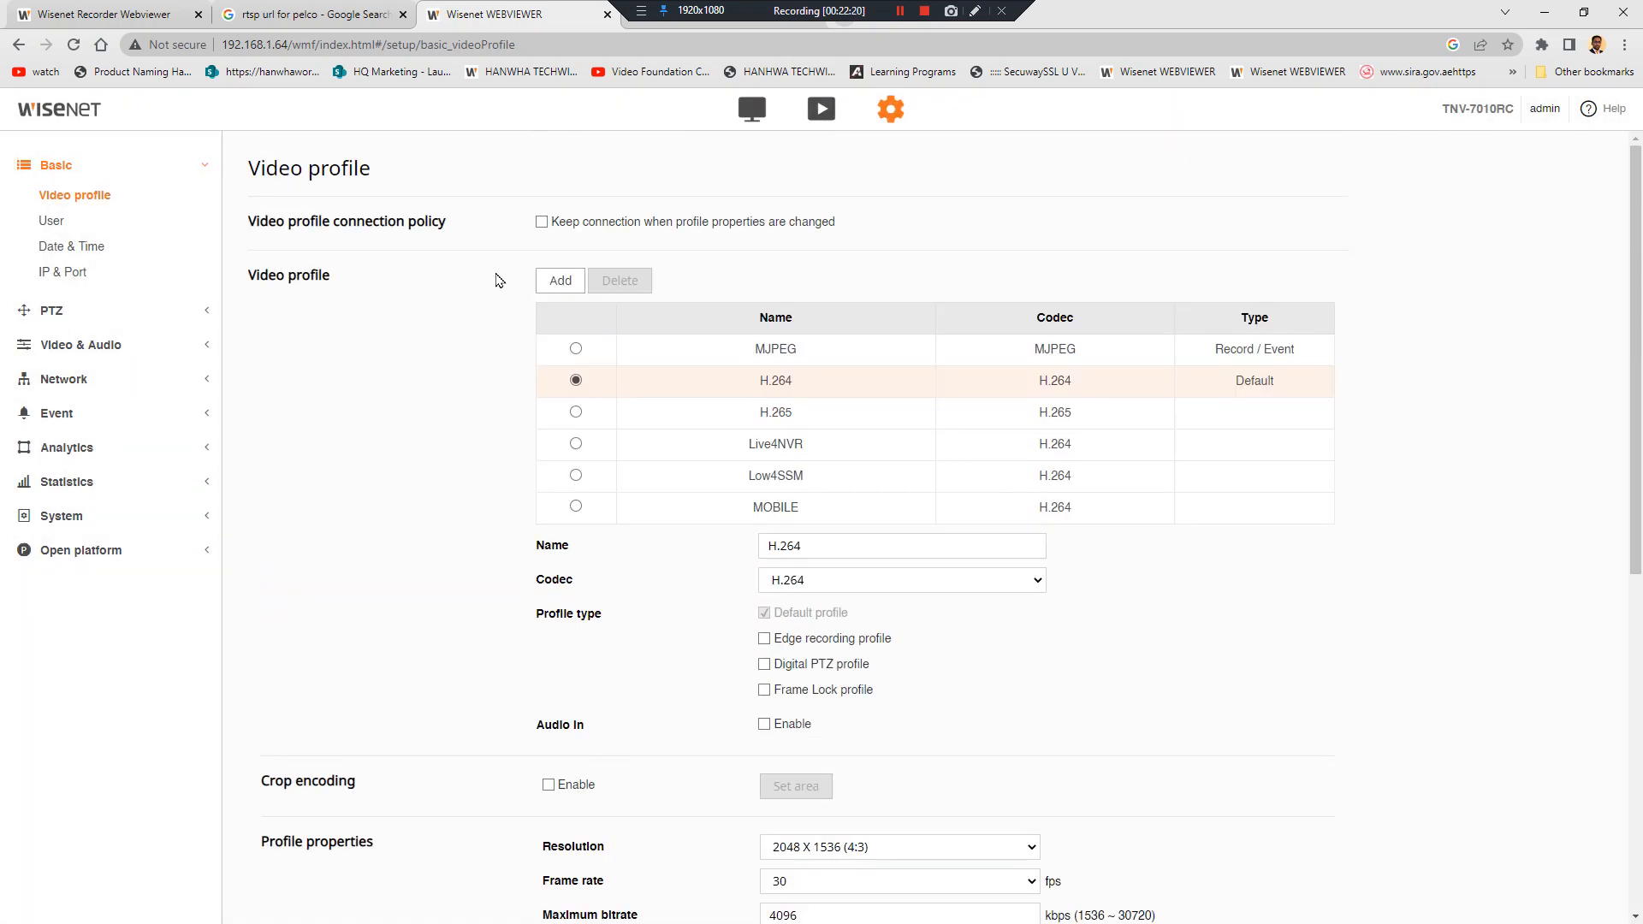
pyautogui.click(575, 443)
pyautogui.click(1545, 17)
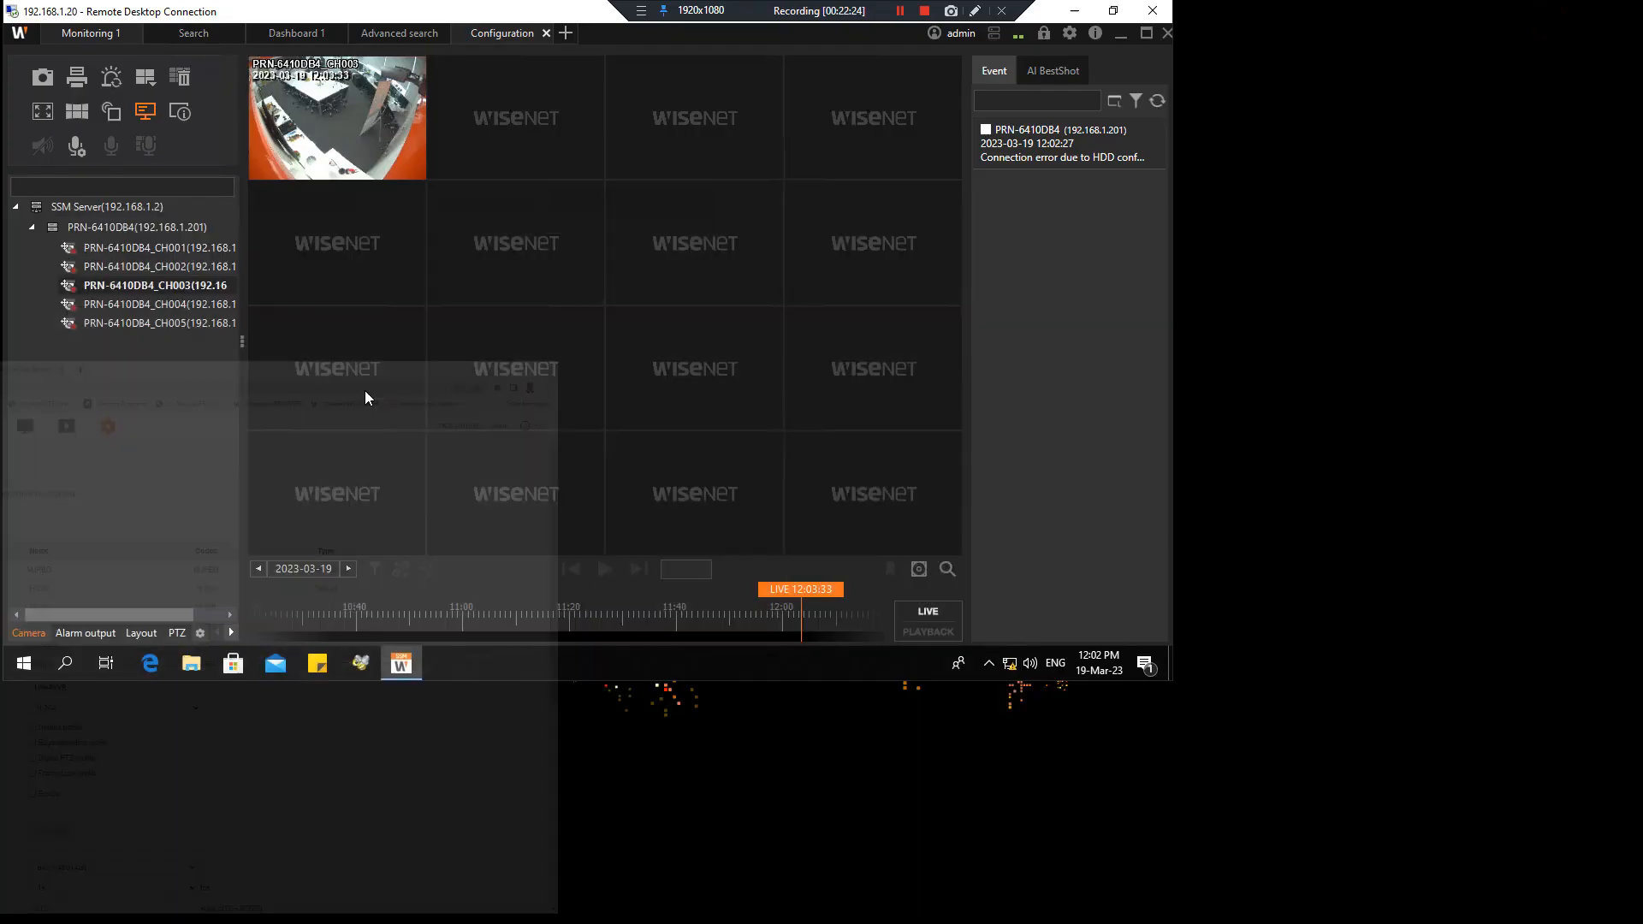
# Check CH003's camera properties, then load CH004 into the first tile
pyautogui.rightClick(325, 128)
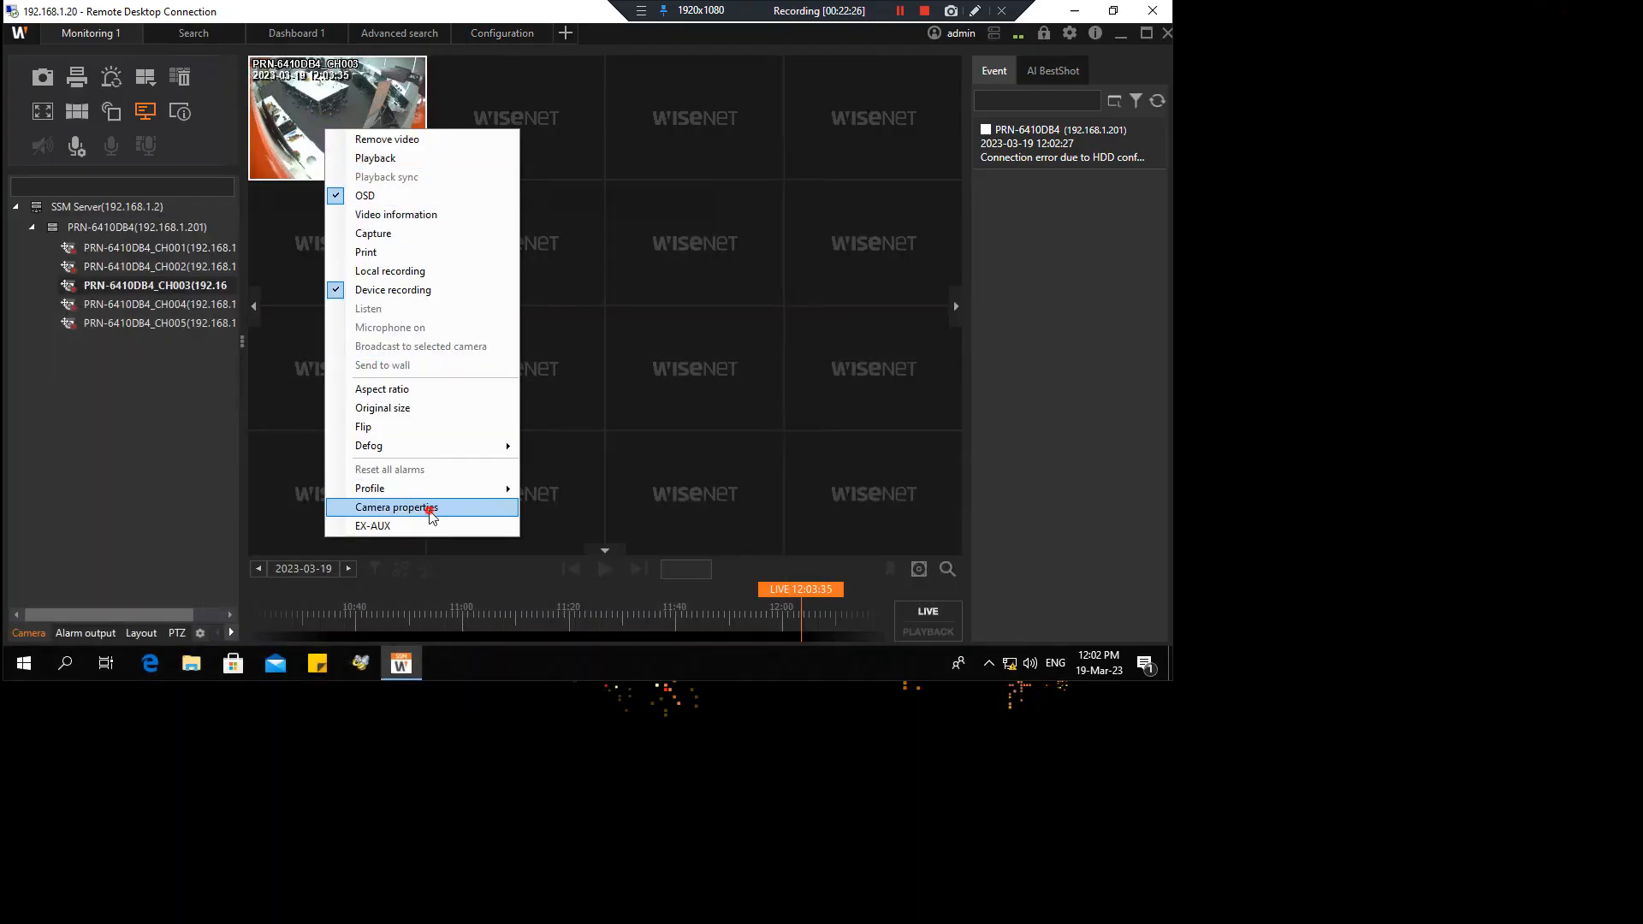
pyautogui.click(402, 507)
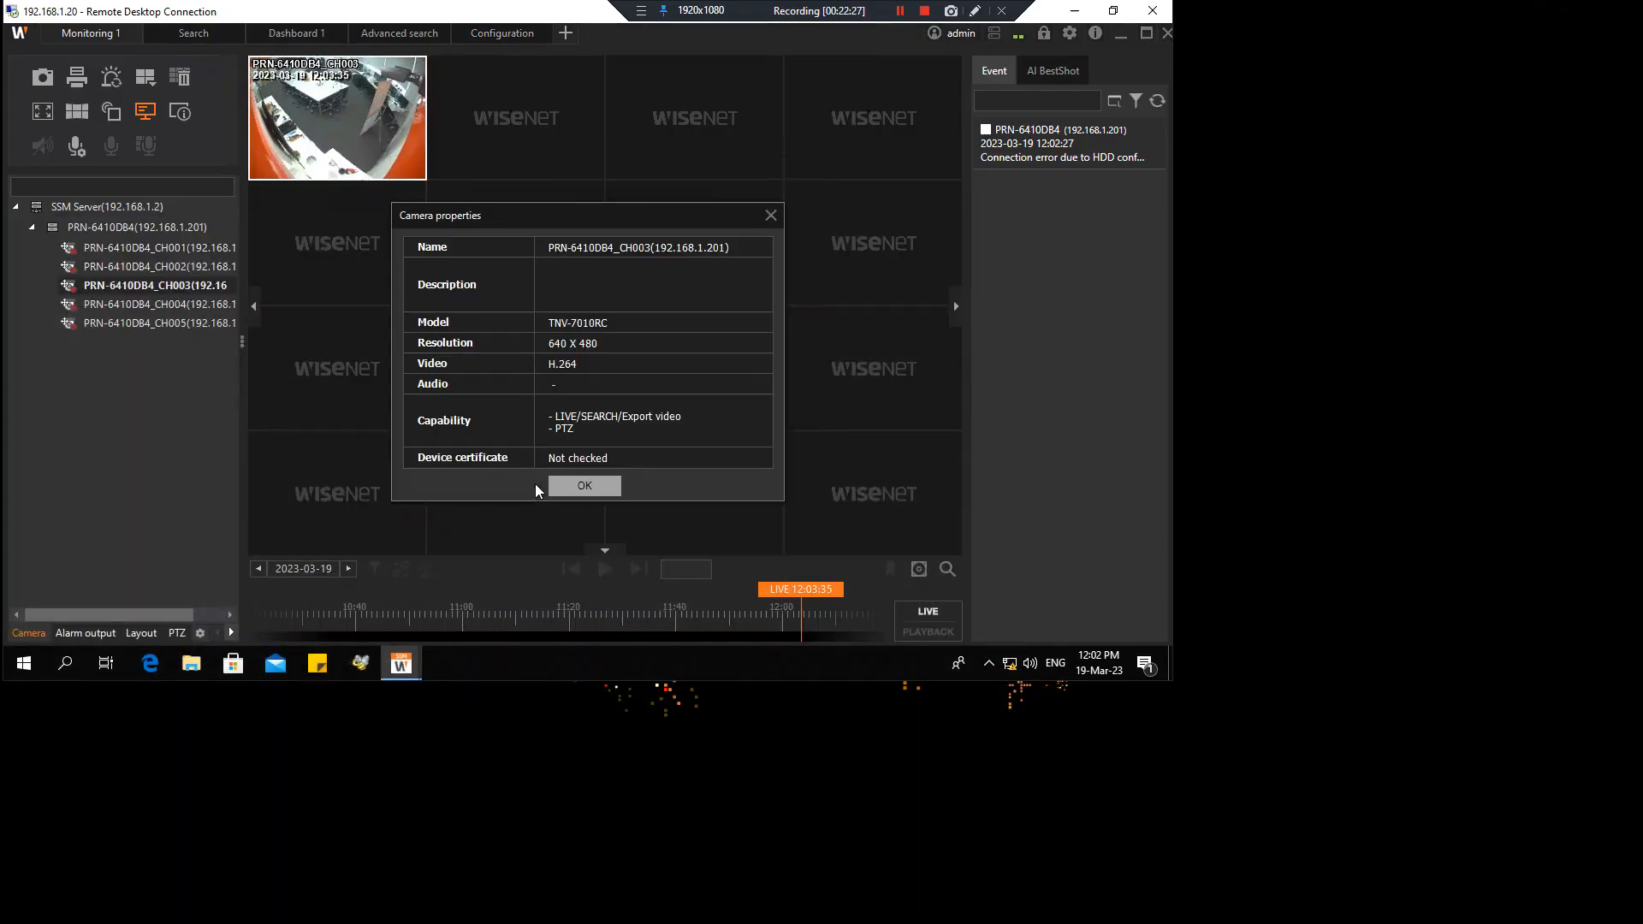
pyautogui.click(584, 486)
pyautogui.click(120, 304)
pyautogui.moveTo(332, 135); pyautogui.dragTo(326, 135)
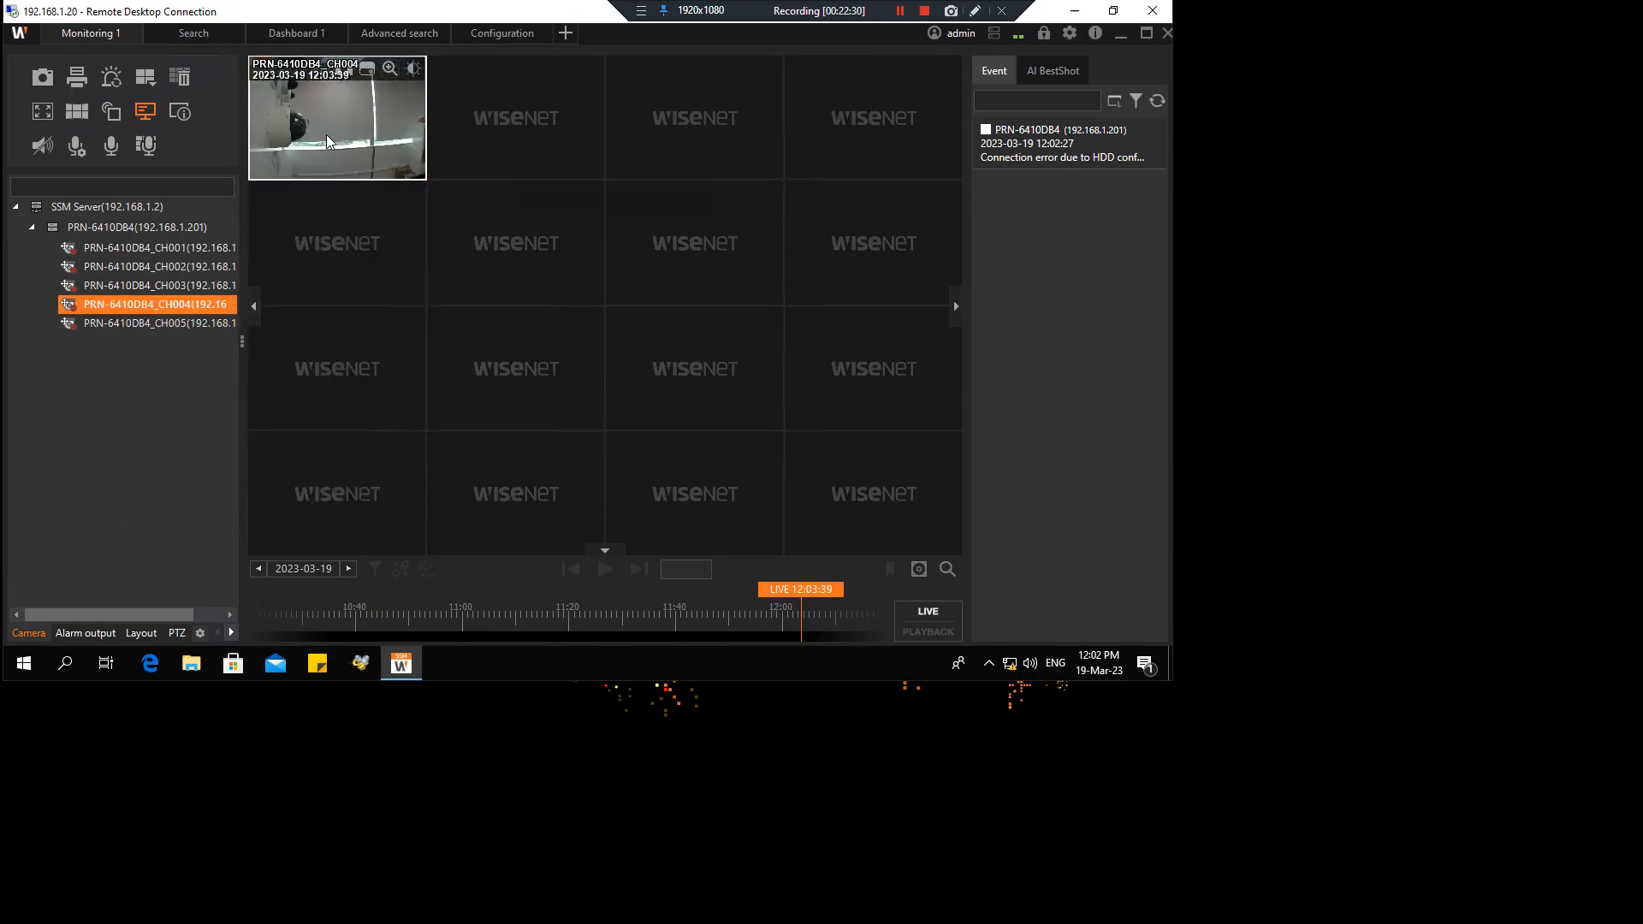
pyautogui.rightClick(326, 136)
pyautogui.click(173, 285)
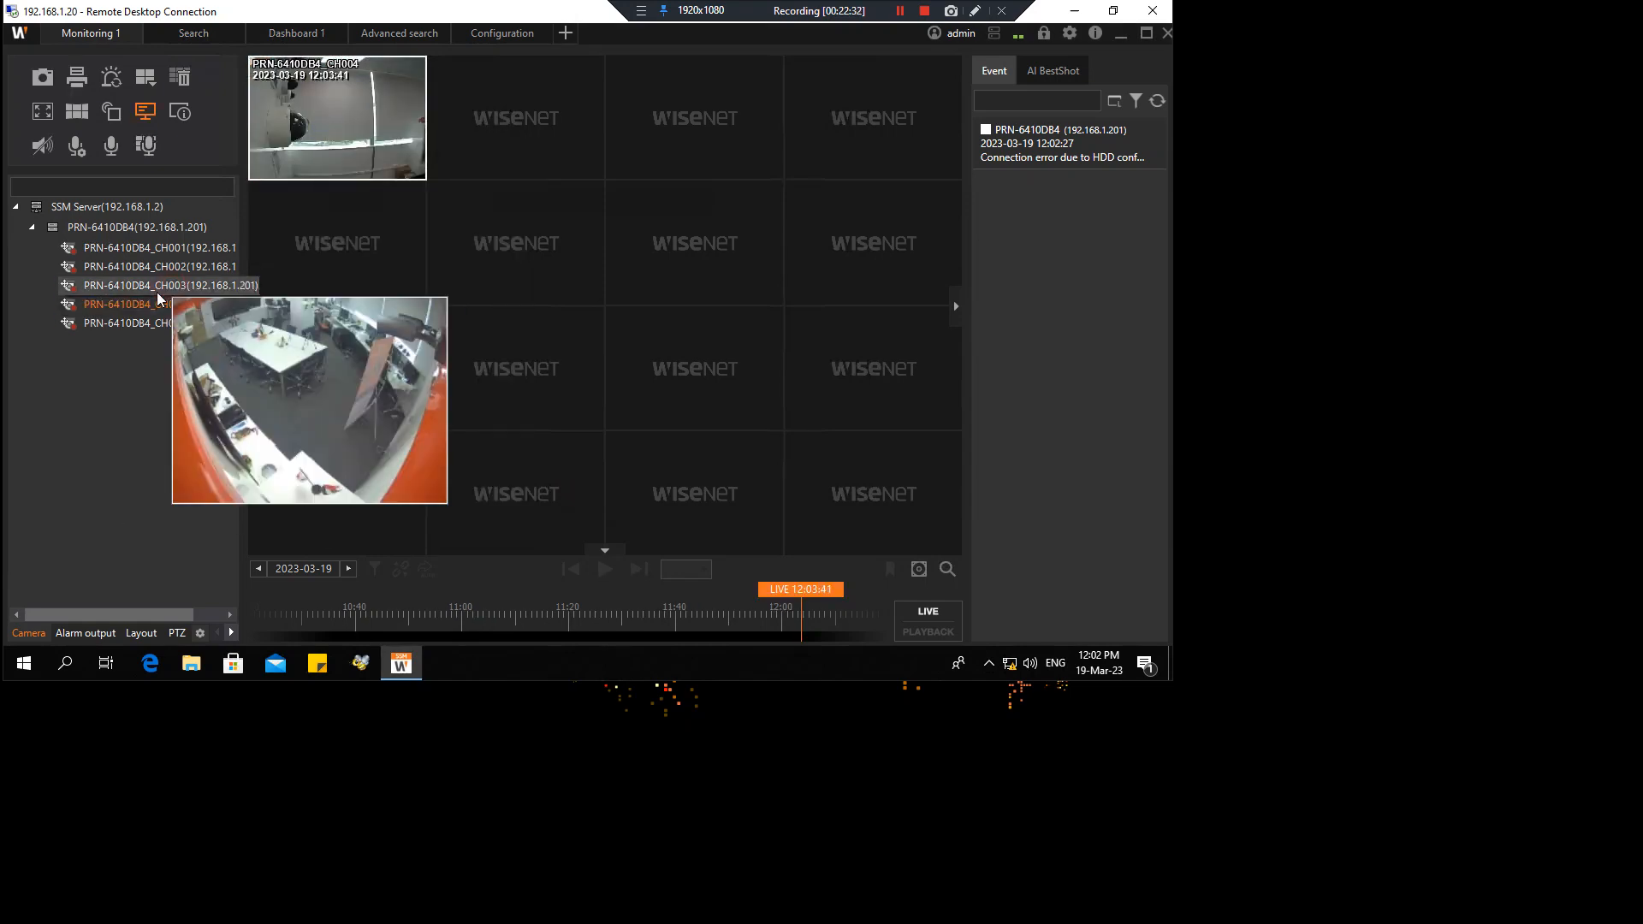
# Put CH003 back in the first tile and recheck its properties, still 640 X 480
pyautogui.moveTo(157, 291); pyautogui.dragTo(326, 112)
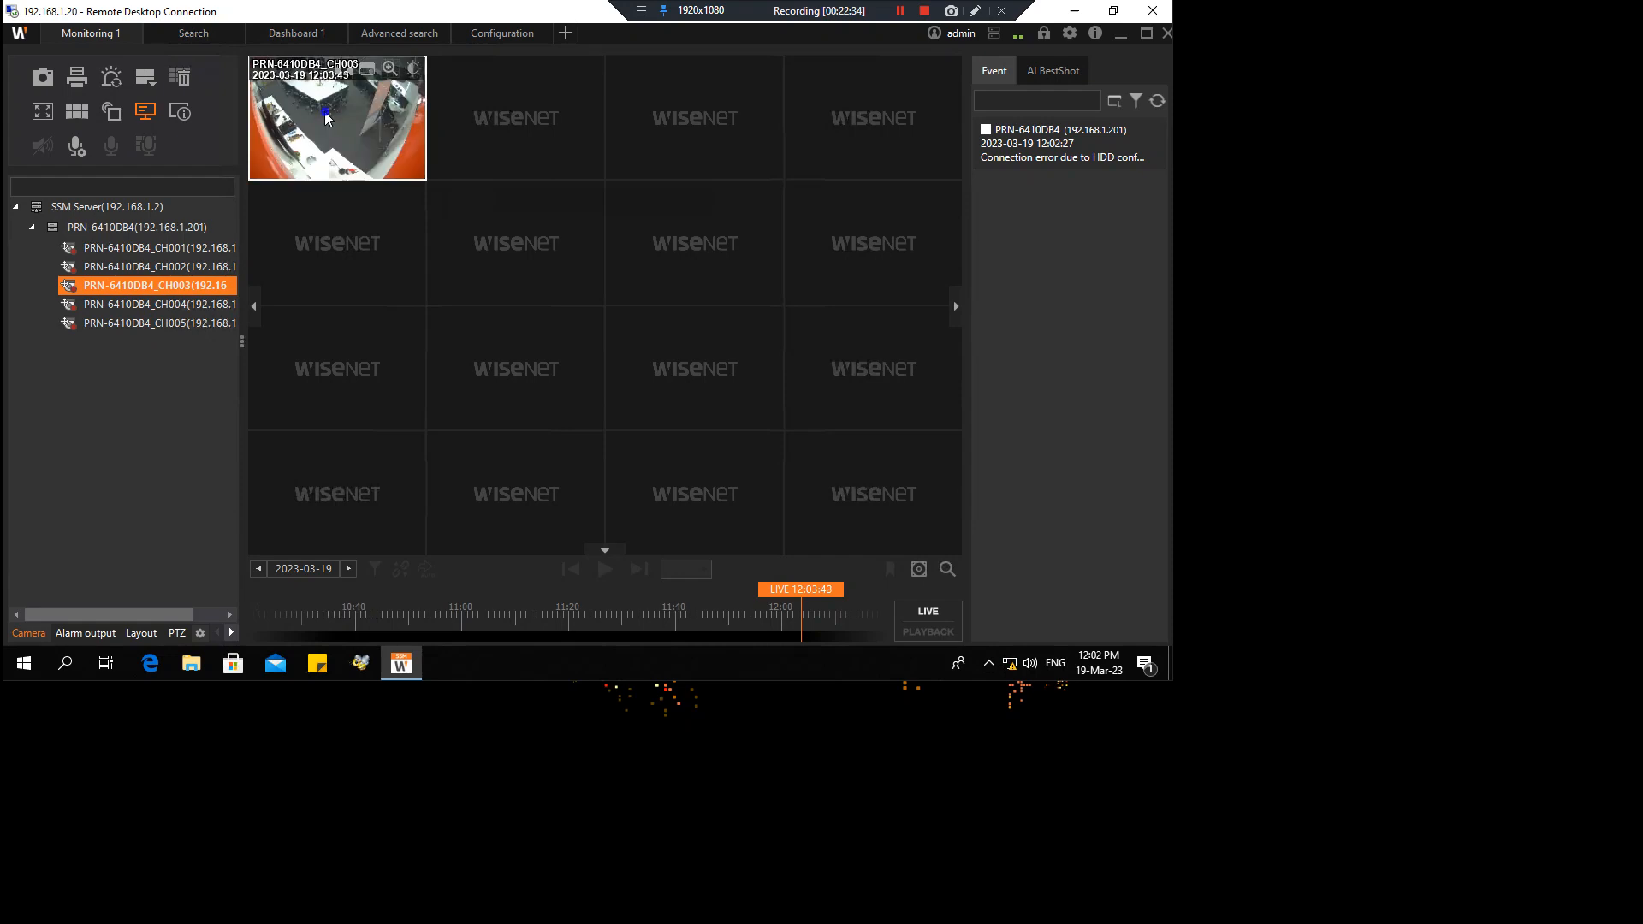
pyautogui.rightClick(325, 111)
pyautogui.click(477, 489)
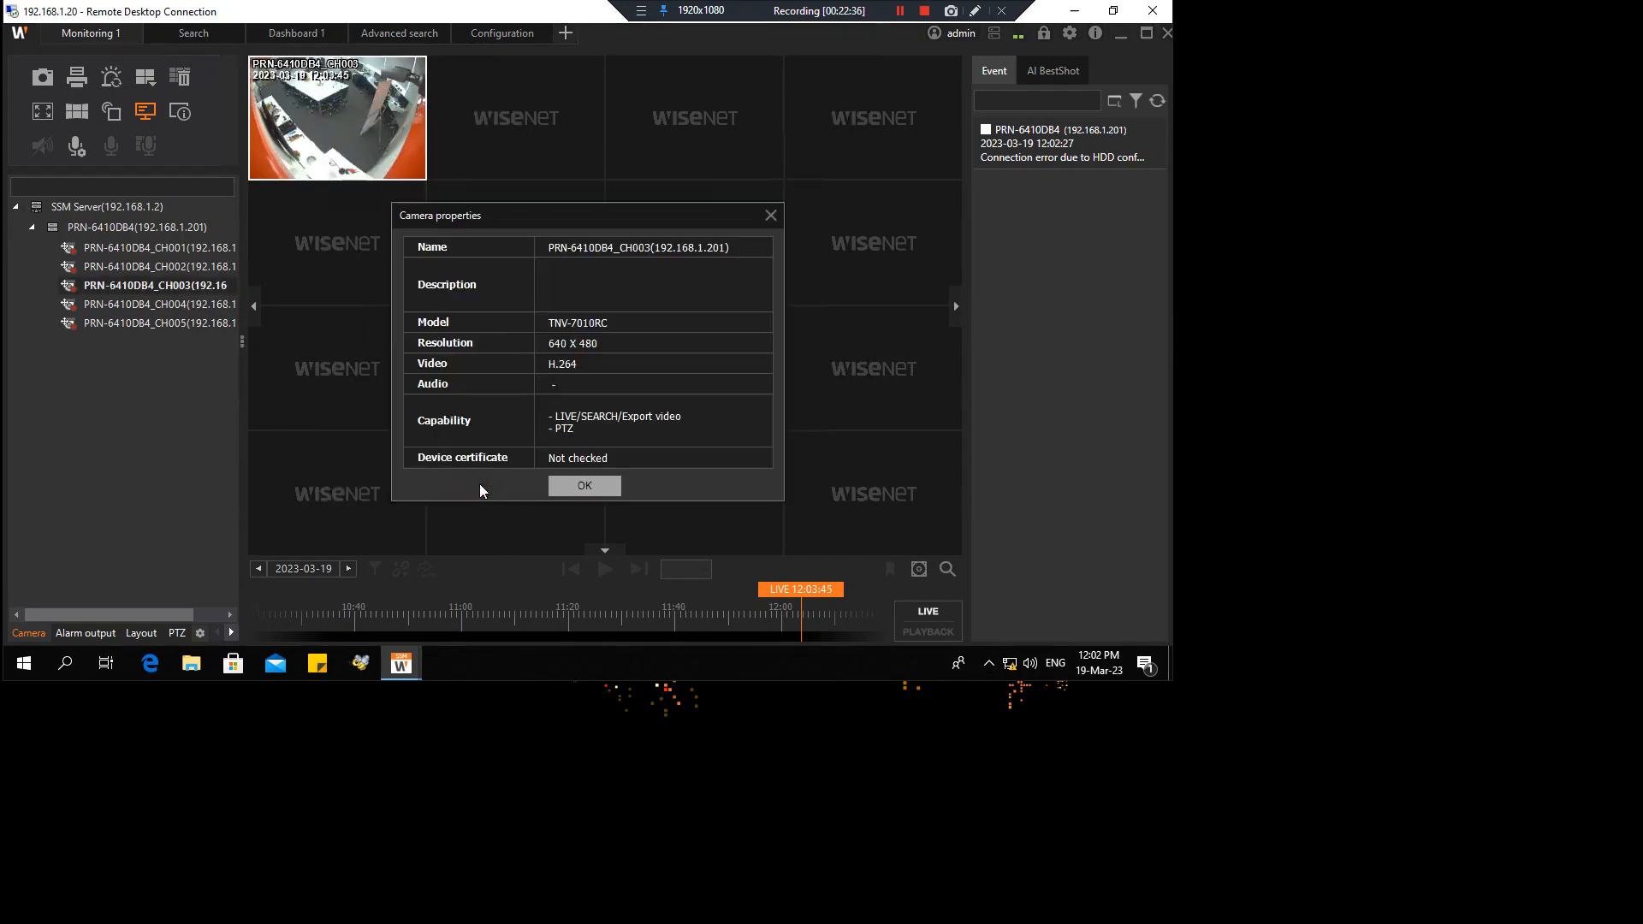
pyautogui.click(595, 484)
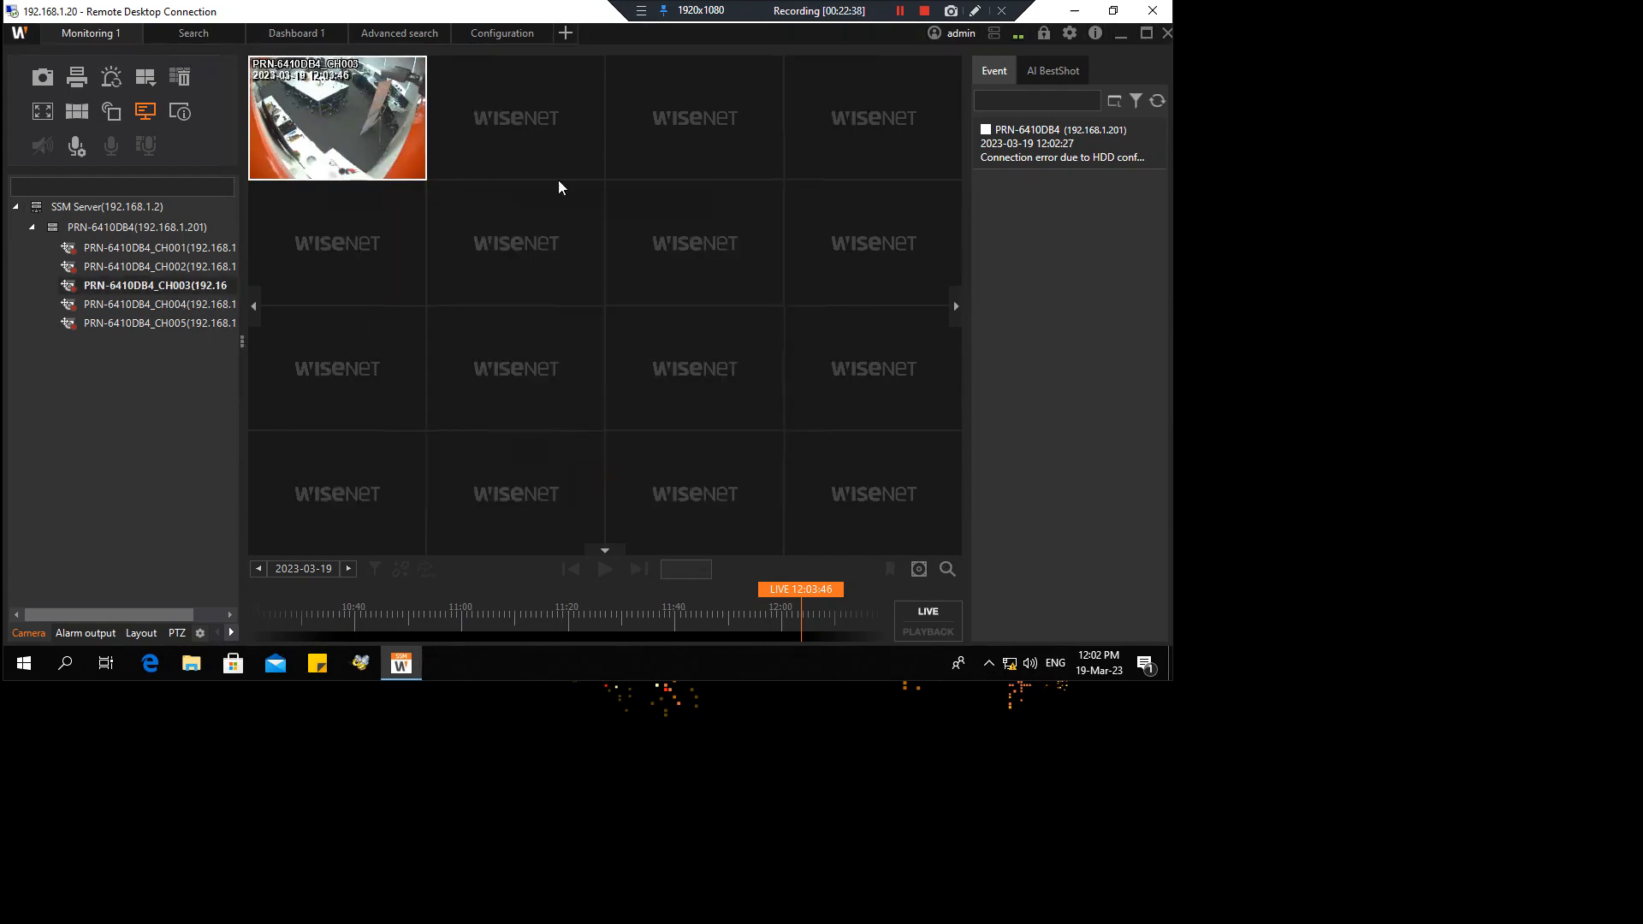
pyautogui.click(508, 39)
# In the per-camera video settings, compare Live-high and Live-low profiles and load CH003's Live-low settings
pyautogui.click(324, 161)
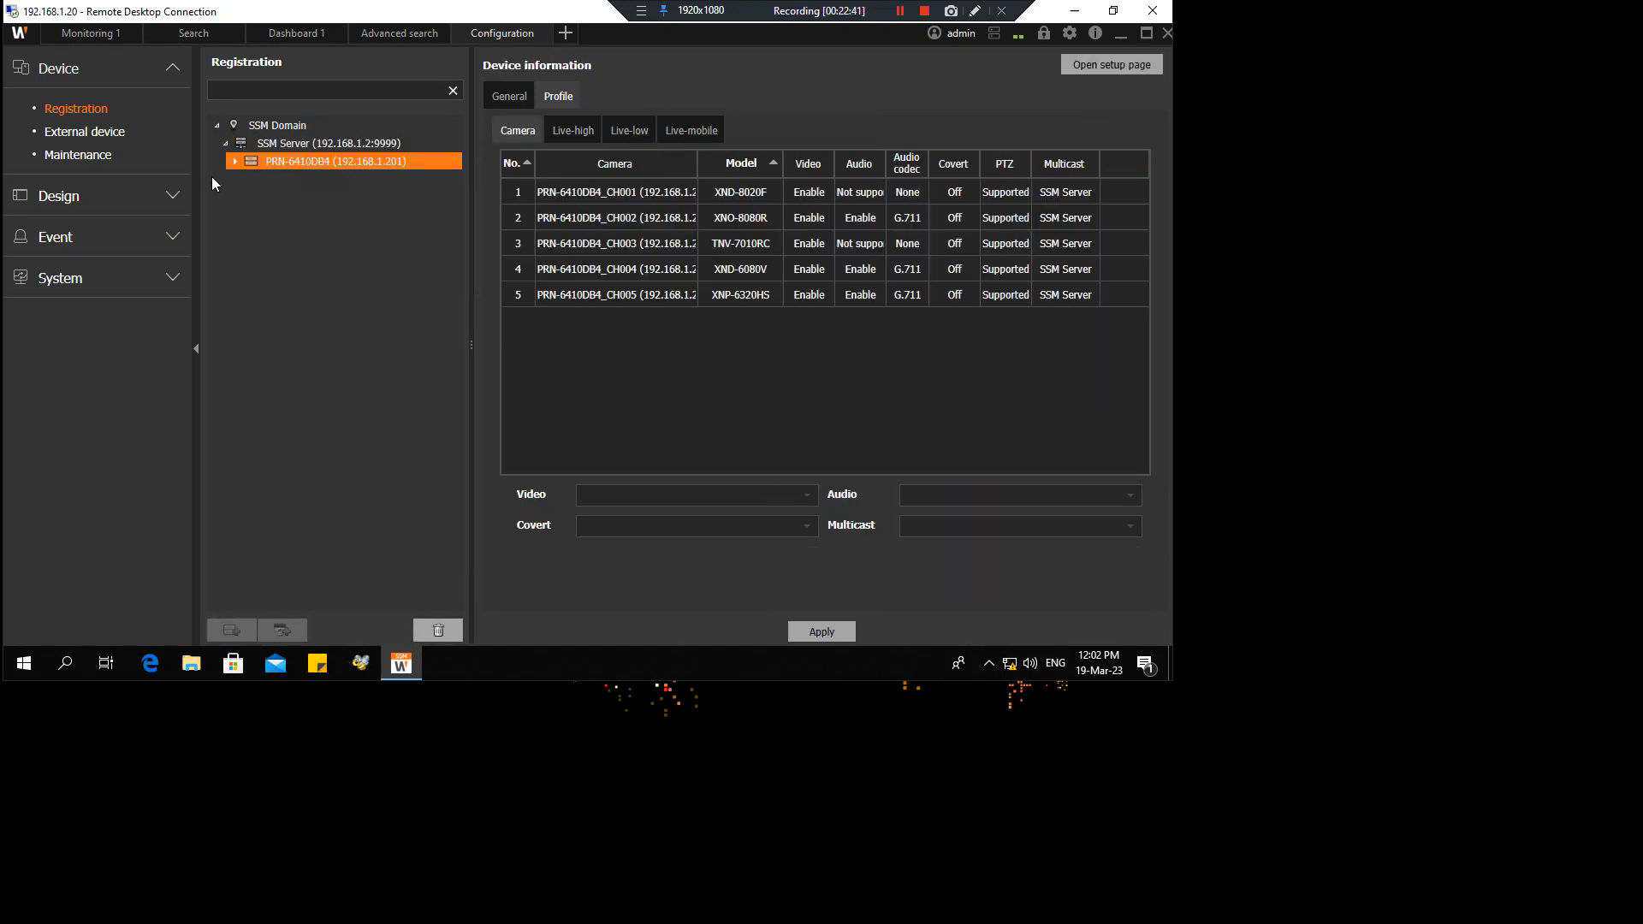
pyautogui.click(236, 162)
pyautogui.click(570, 130)
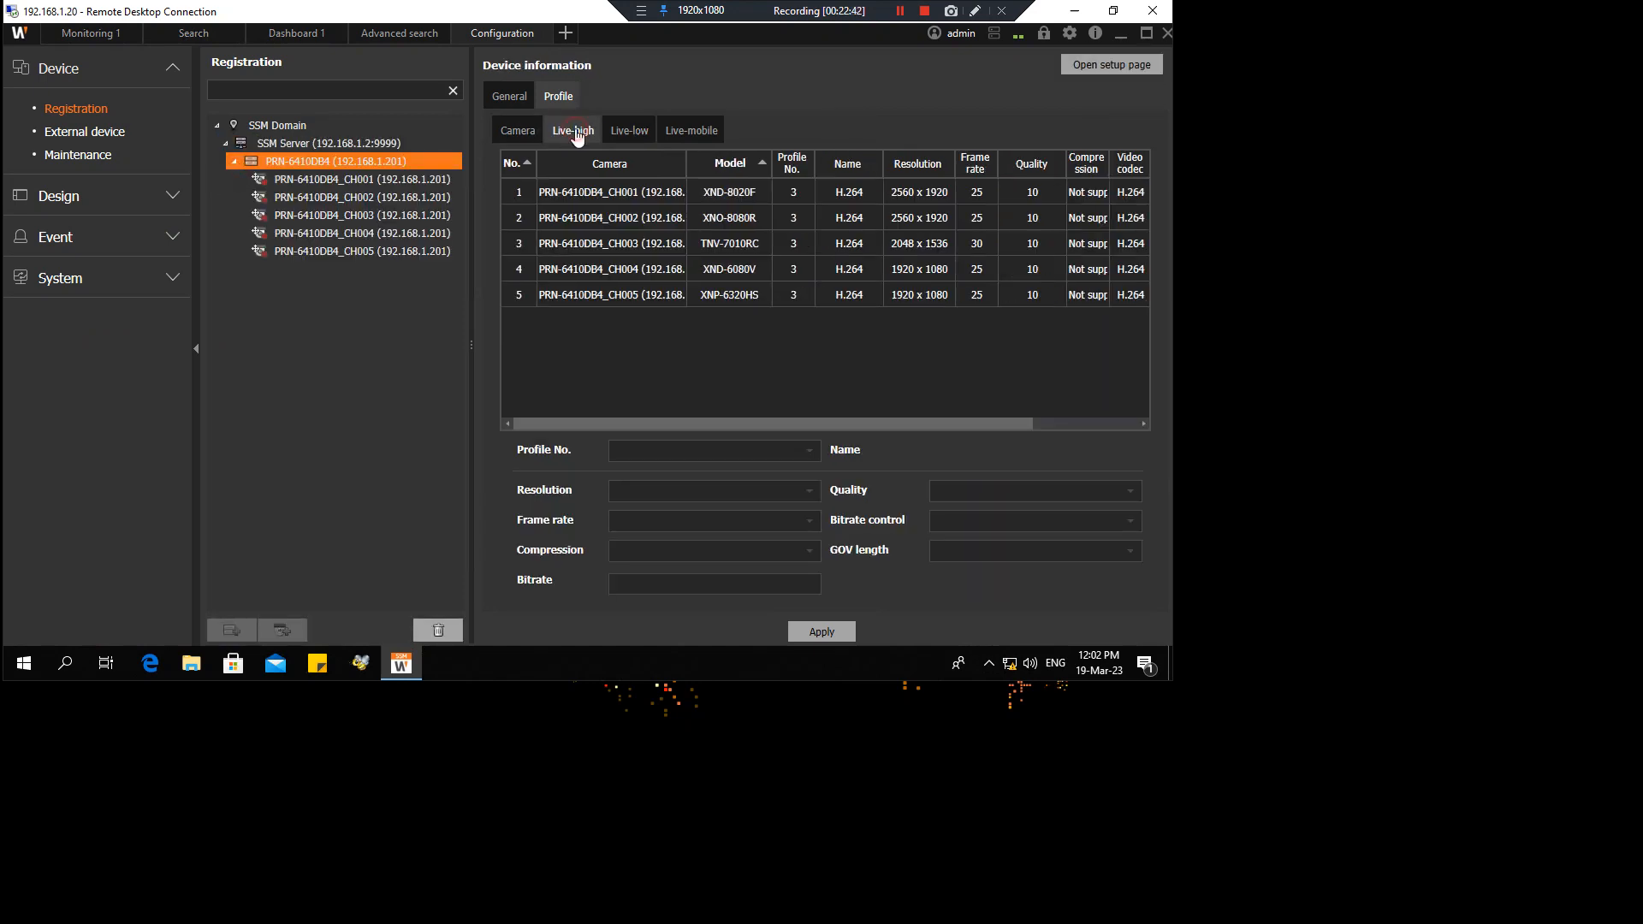
pyautogui.click(617, 135)
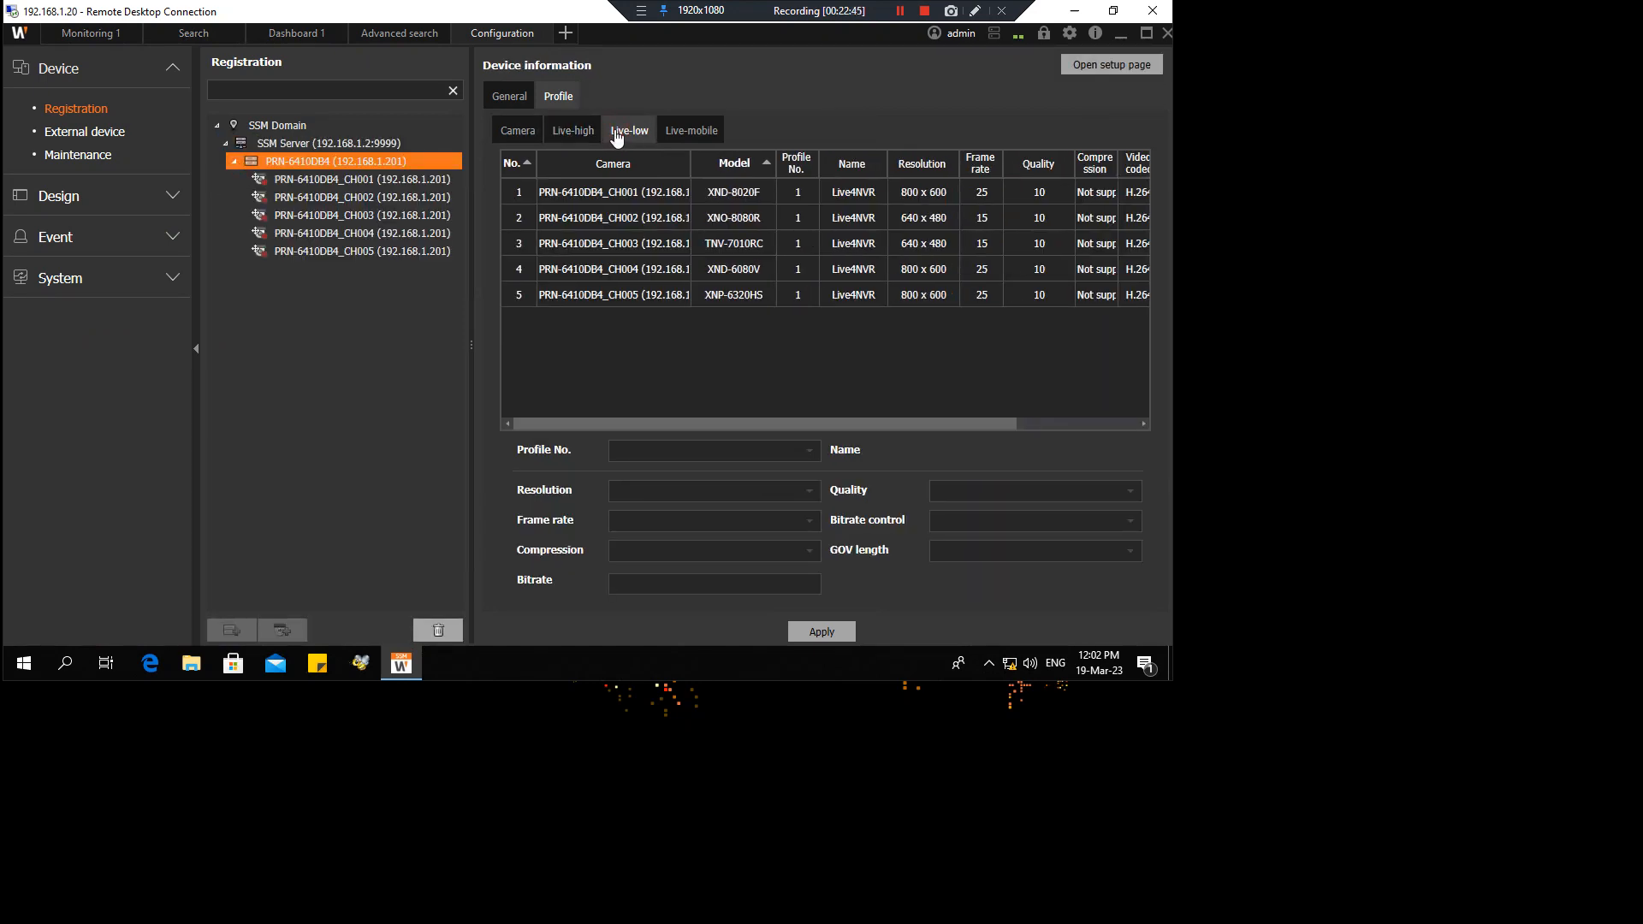
pyautogui.click(631, 240)
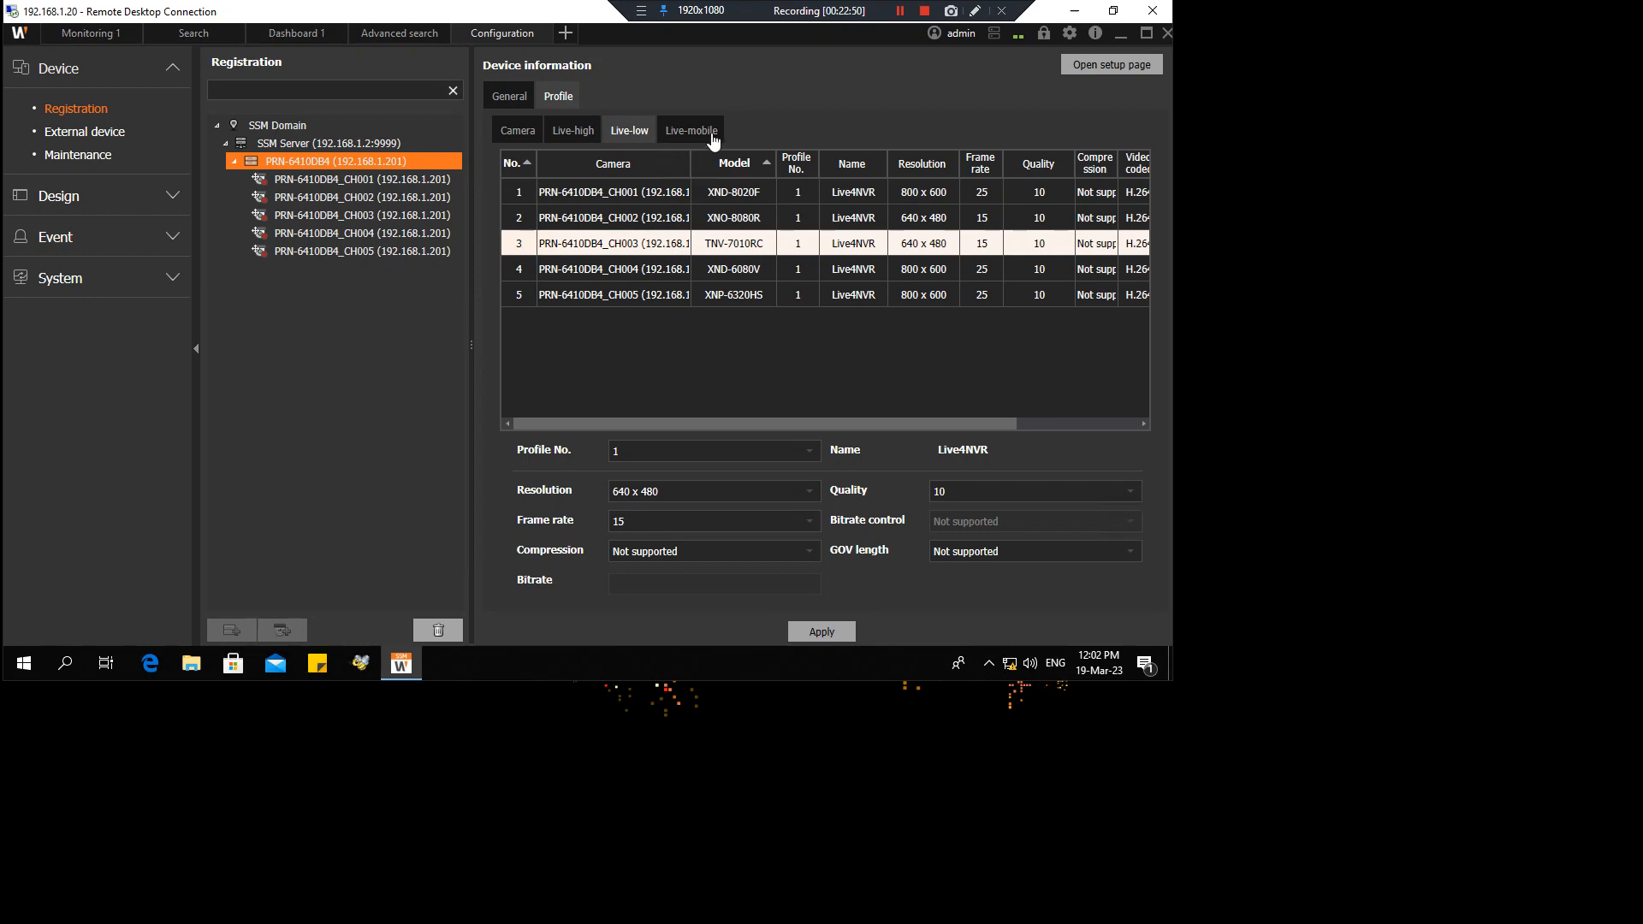
pyautogui.moveTo(690, 162); pyautogui.dragTo(742, 163)
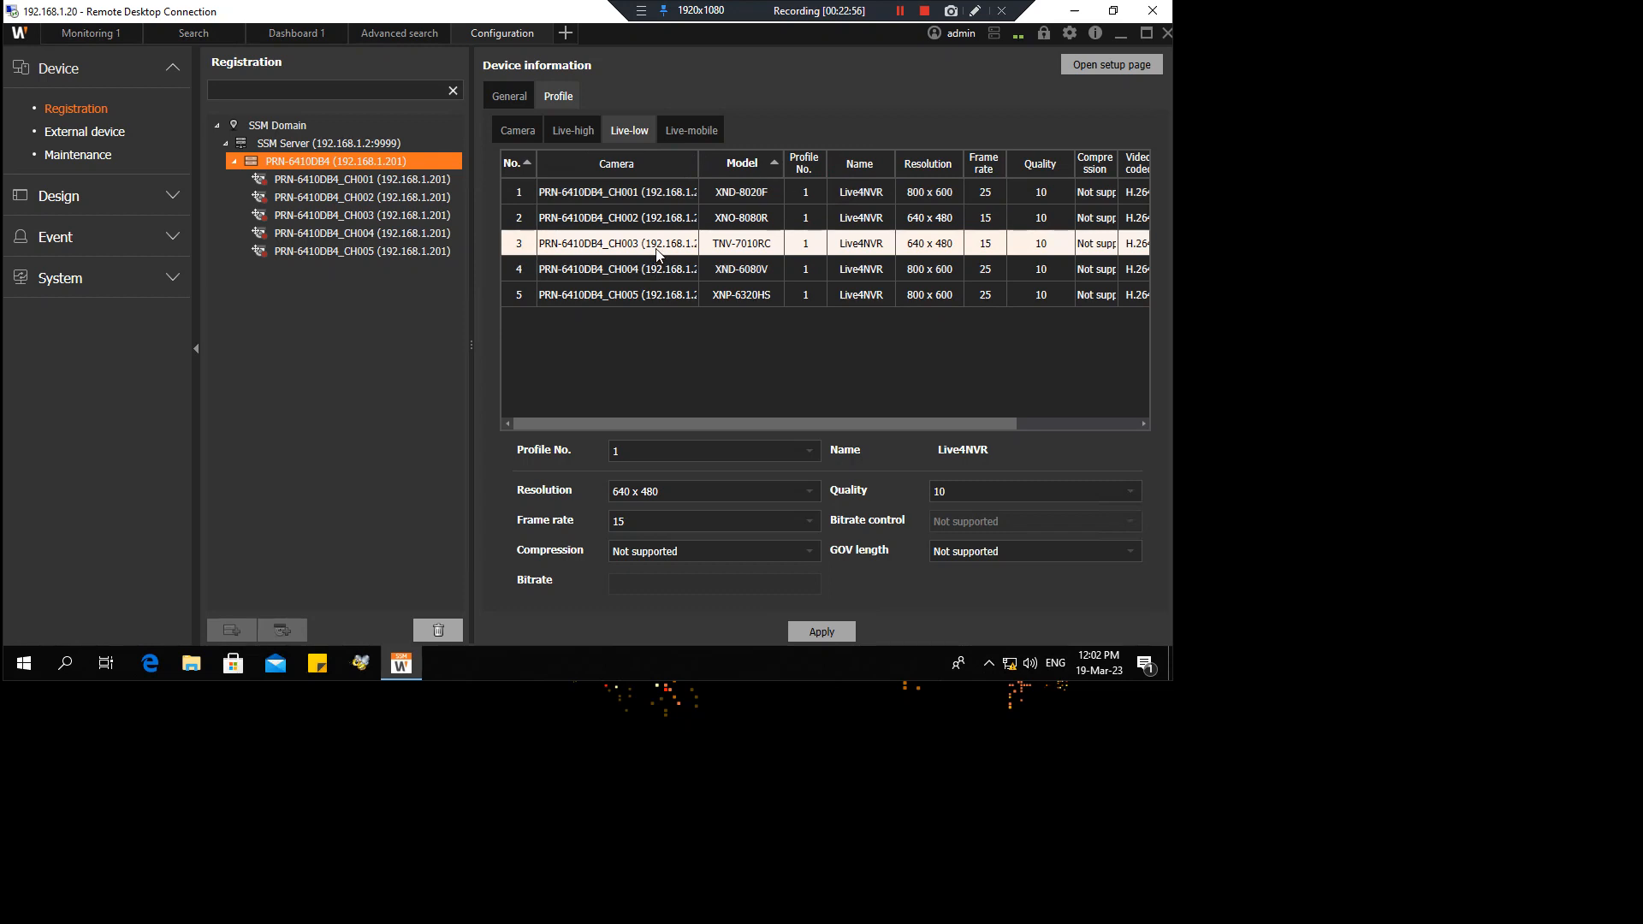
# Show each camera's IP address under the NVR, identifying CH003 at 192.168.1.64
pyautogui.rightClick(387, 163)
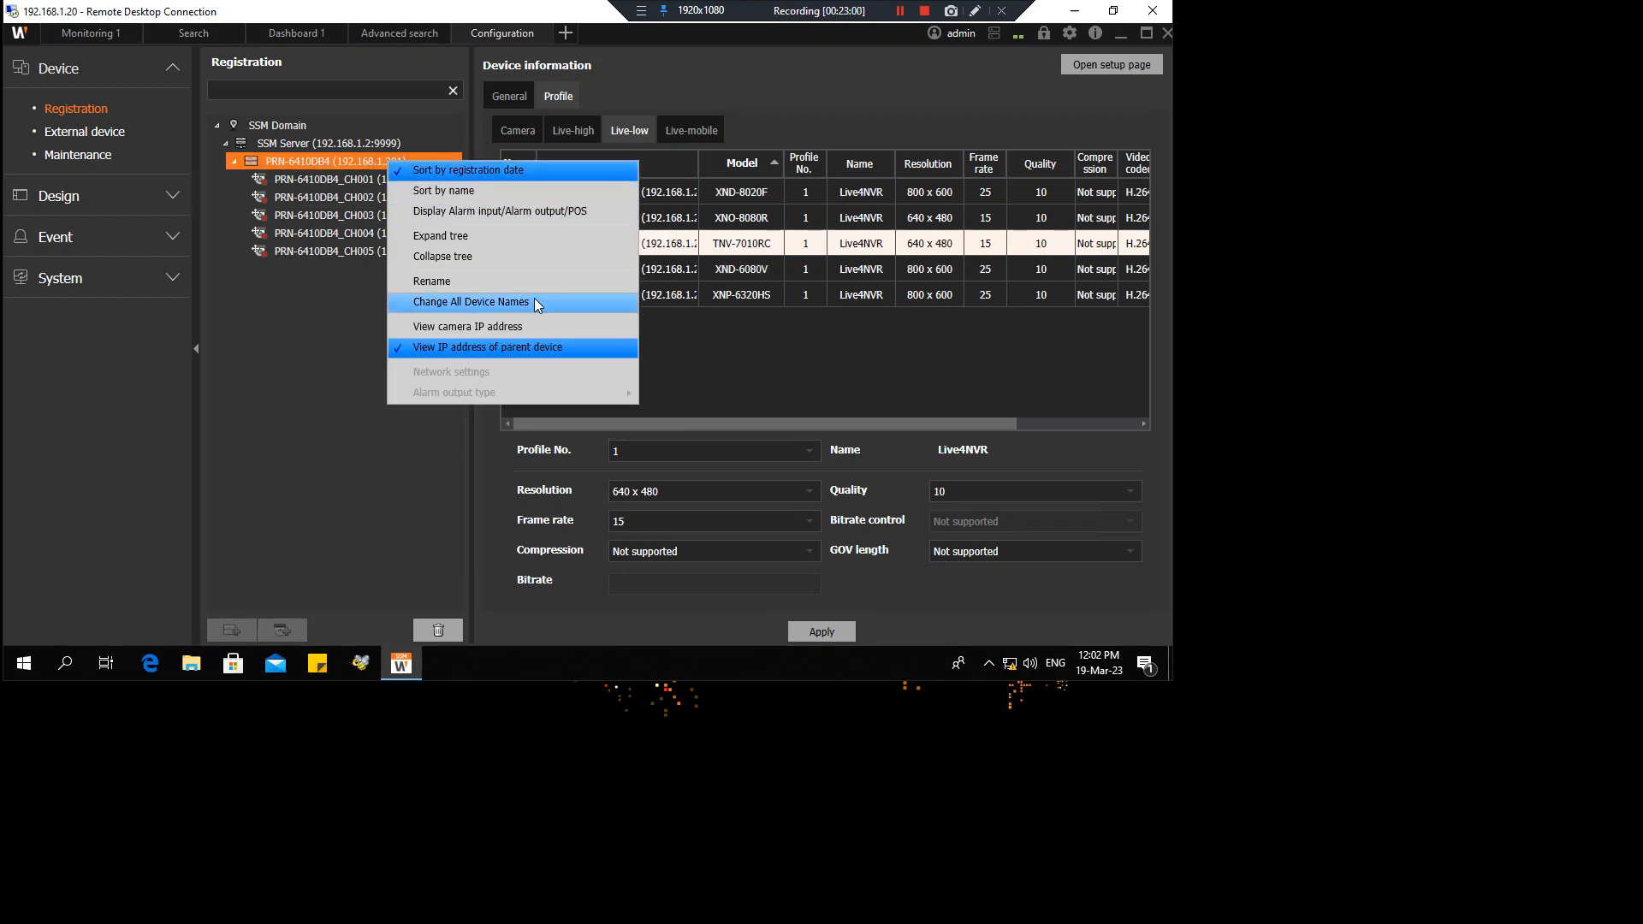
pyautogui.click(533, 333)
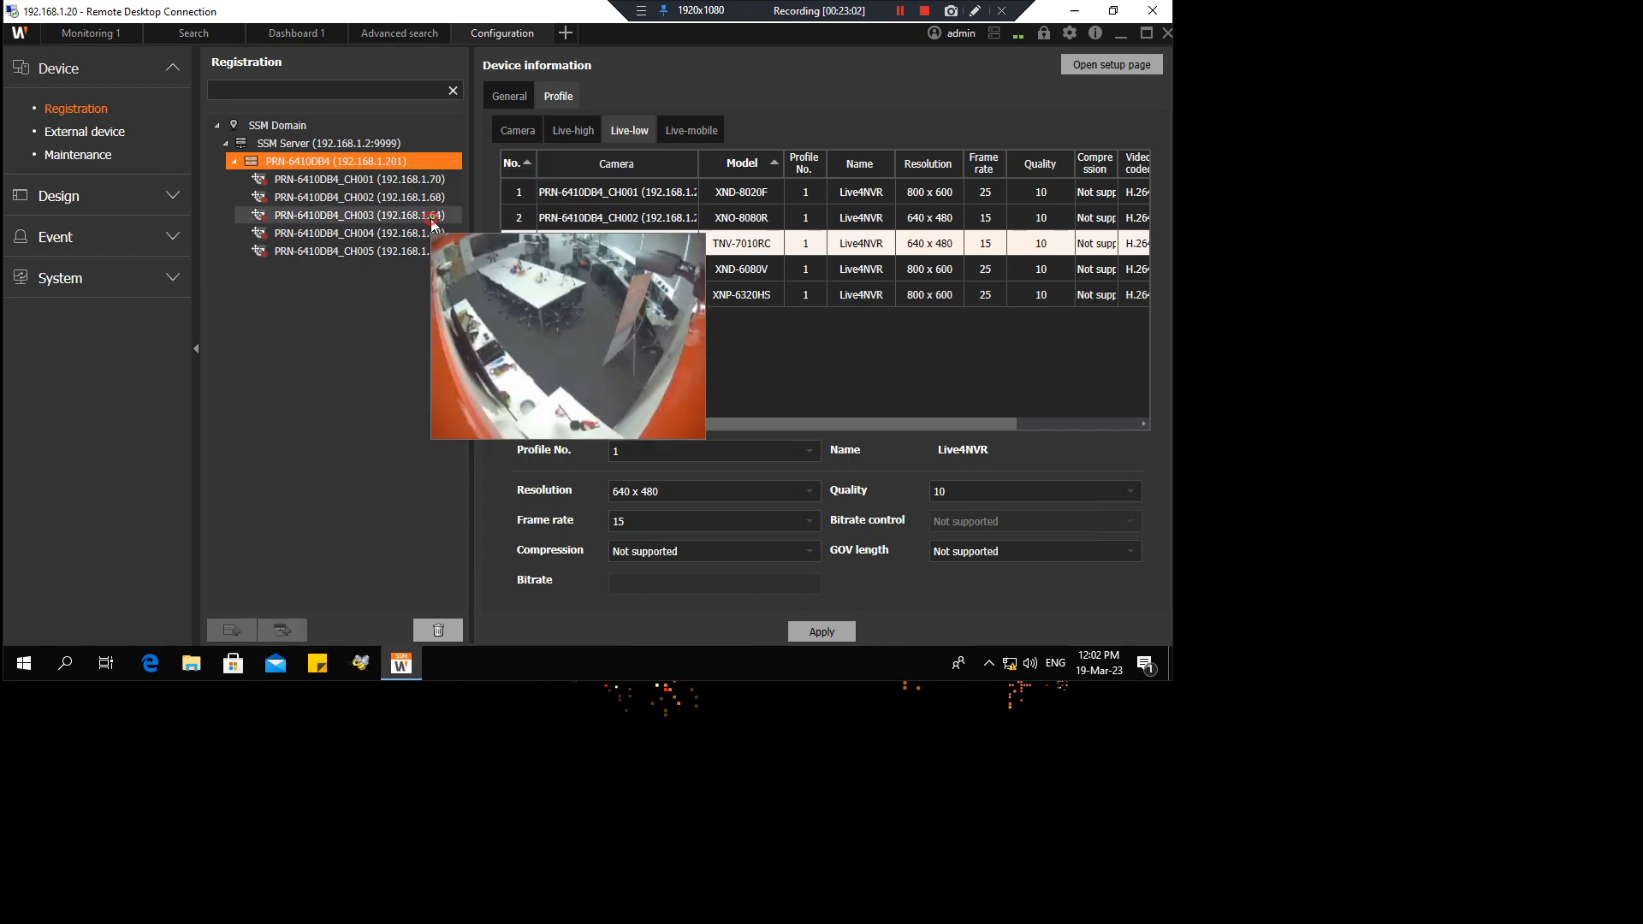
pyautogui.click(430, 219)
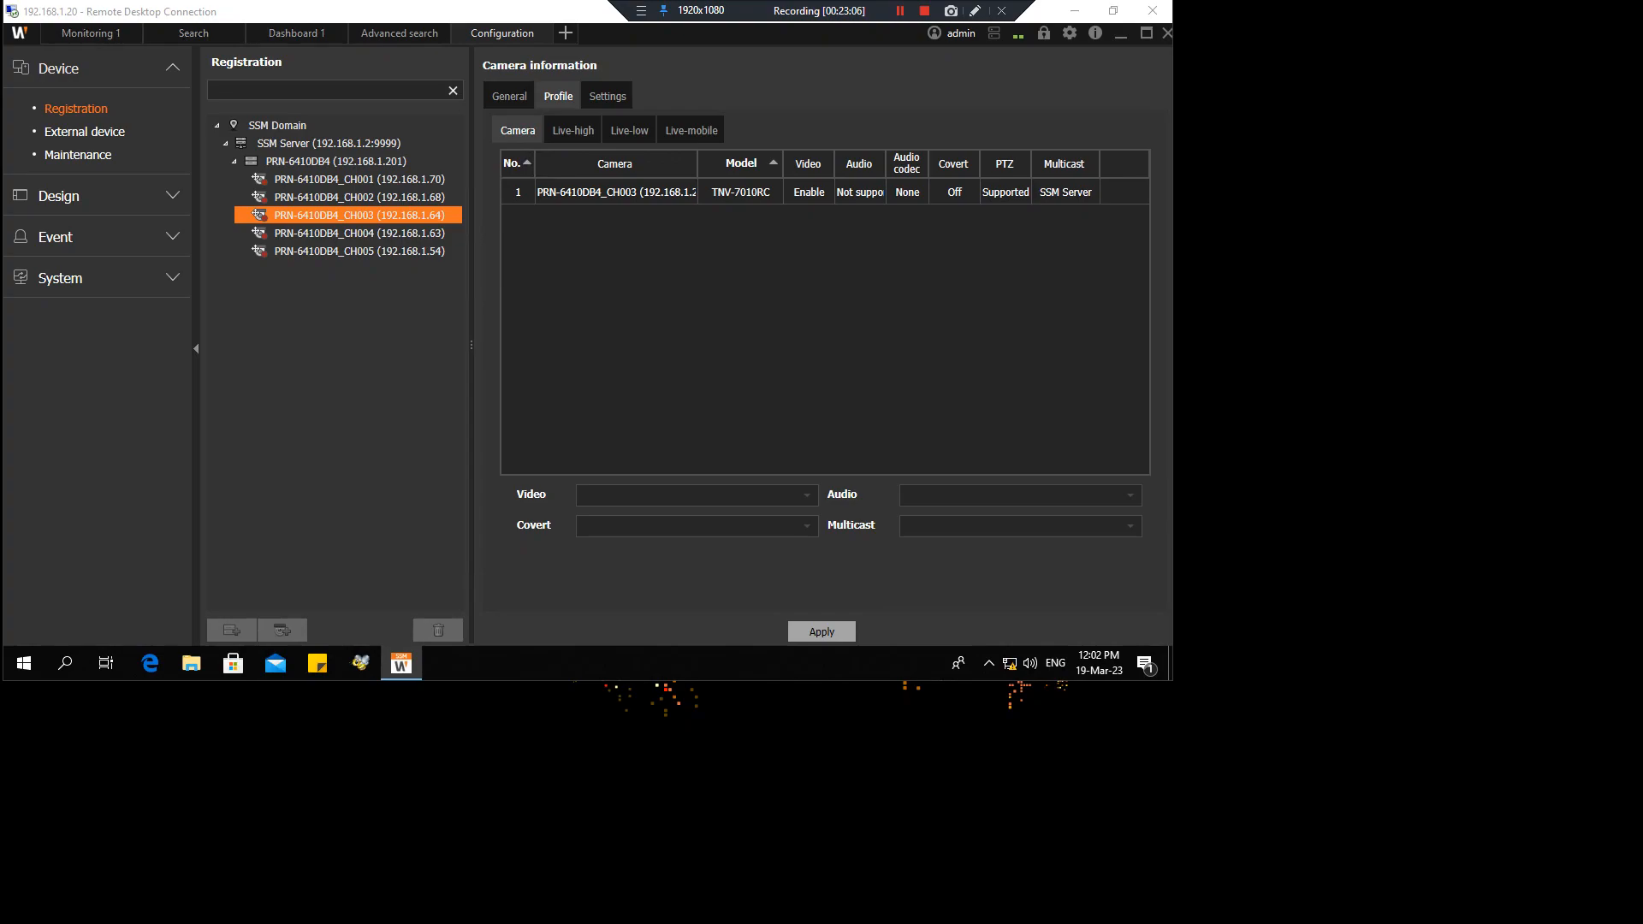
pyautogui.hotkey('alt', 'Tab')
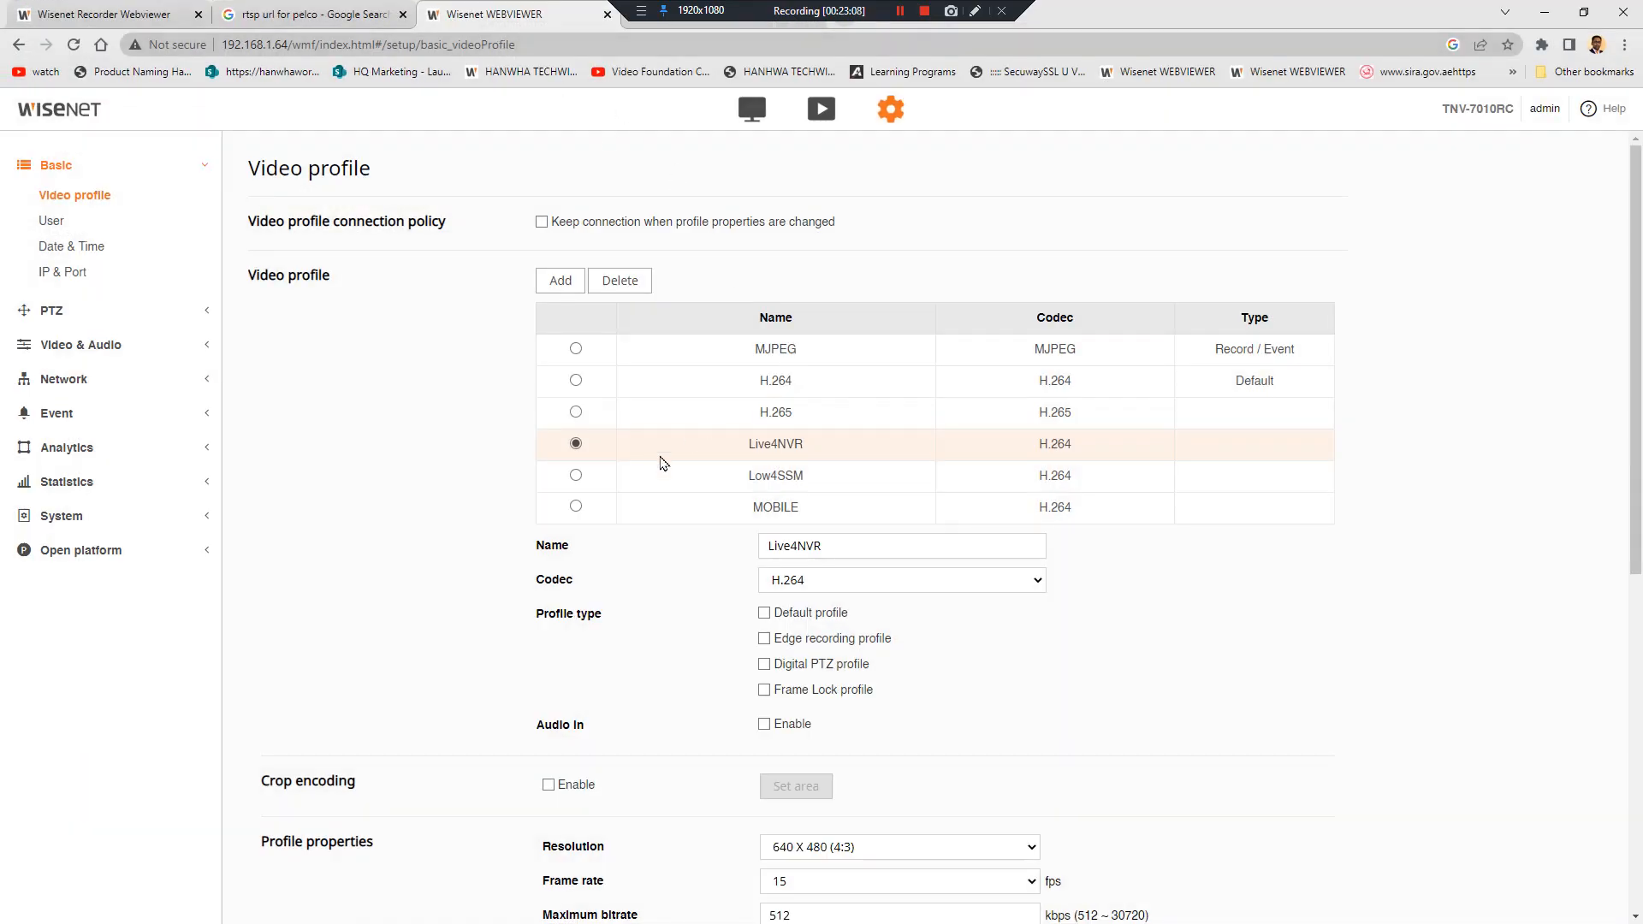
# Set the Live4NVR resolution to 2048 X 1536 and apply the change
pyautogui.scroll(-5, 554, 392)
pyautogui.scroll(4, 554, 390)
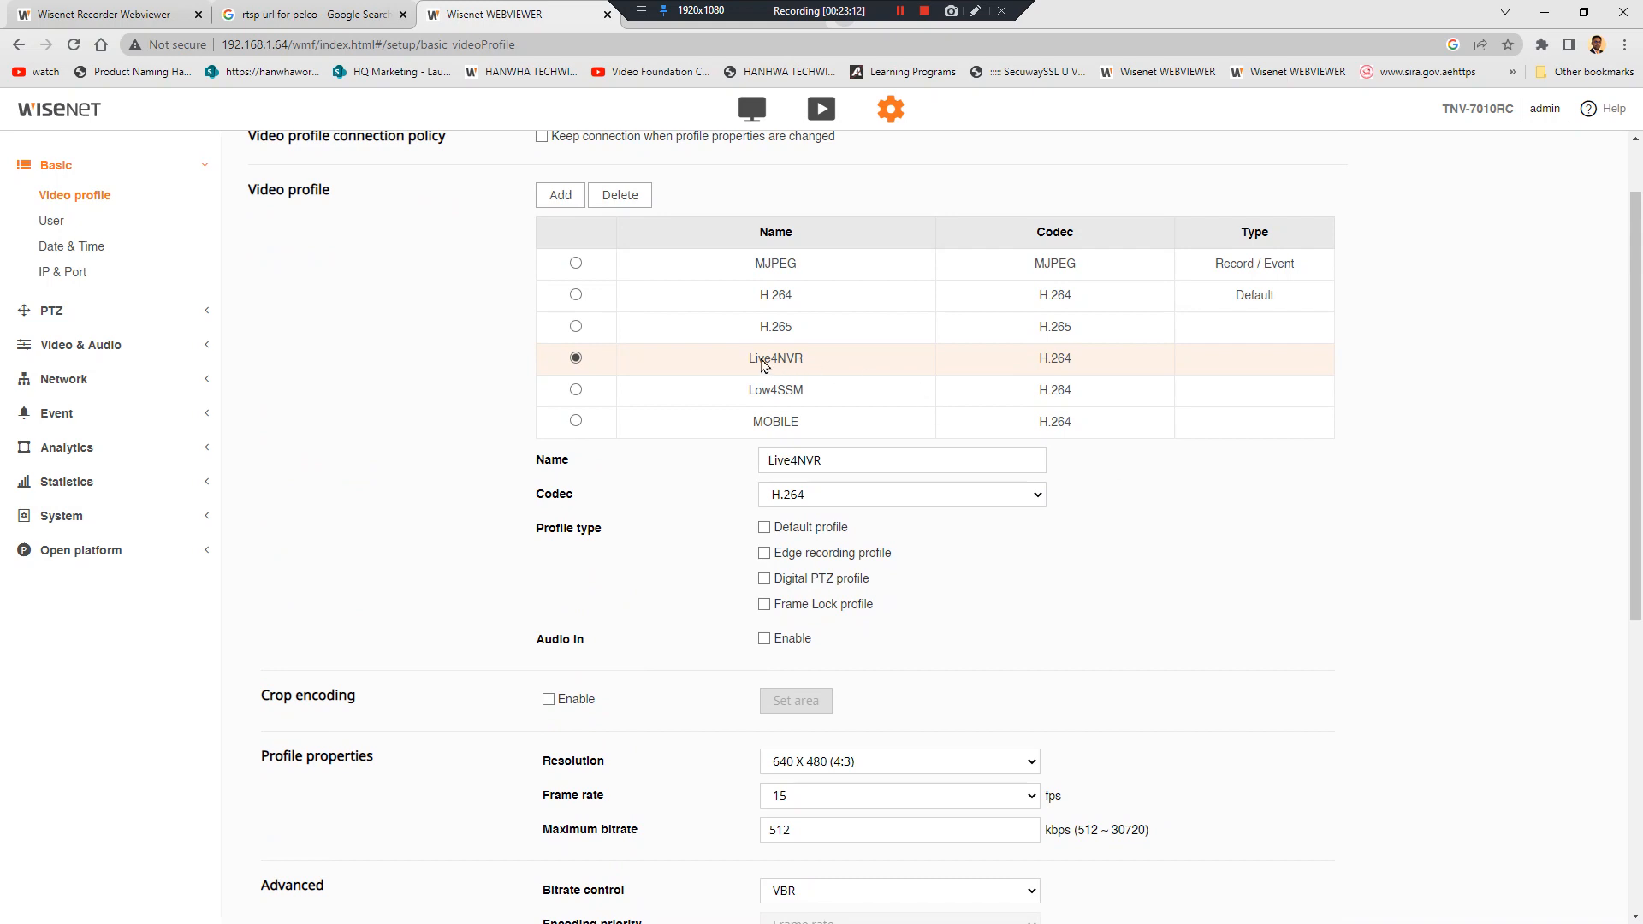
pyautogui.scroll(-1, 981, 596)
pyautogui.click(852, 676)
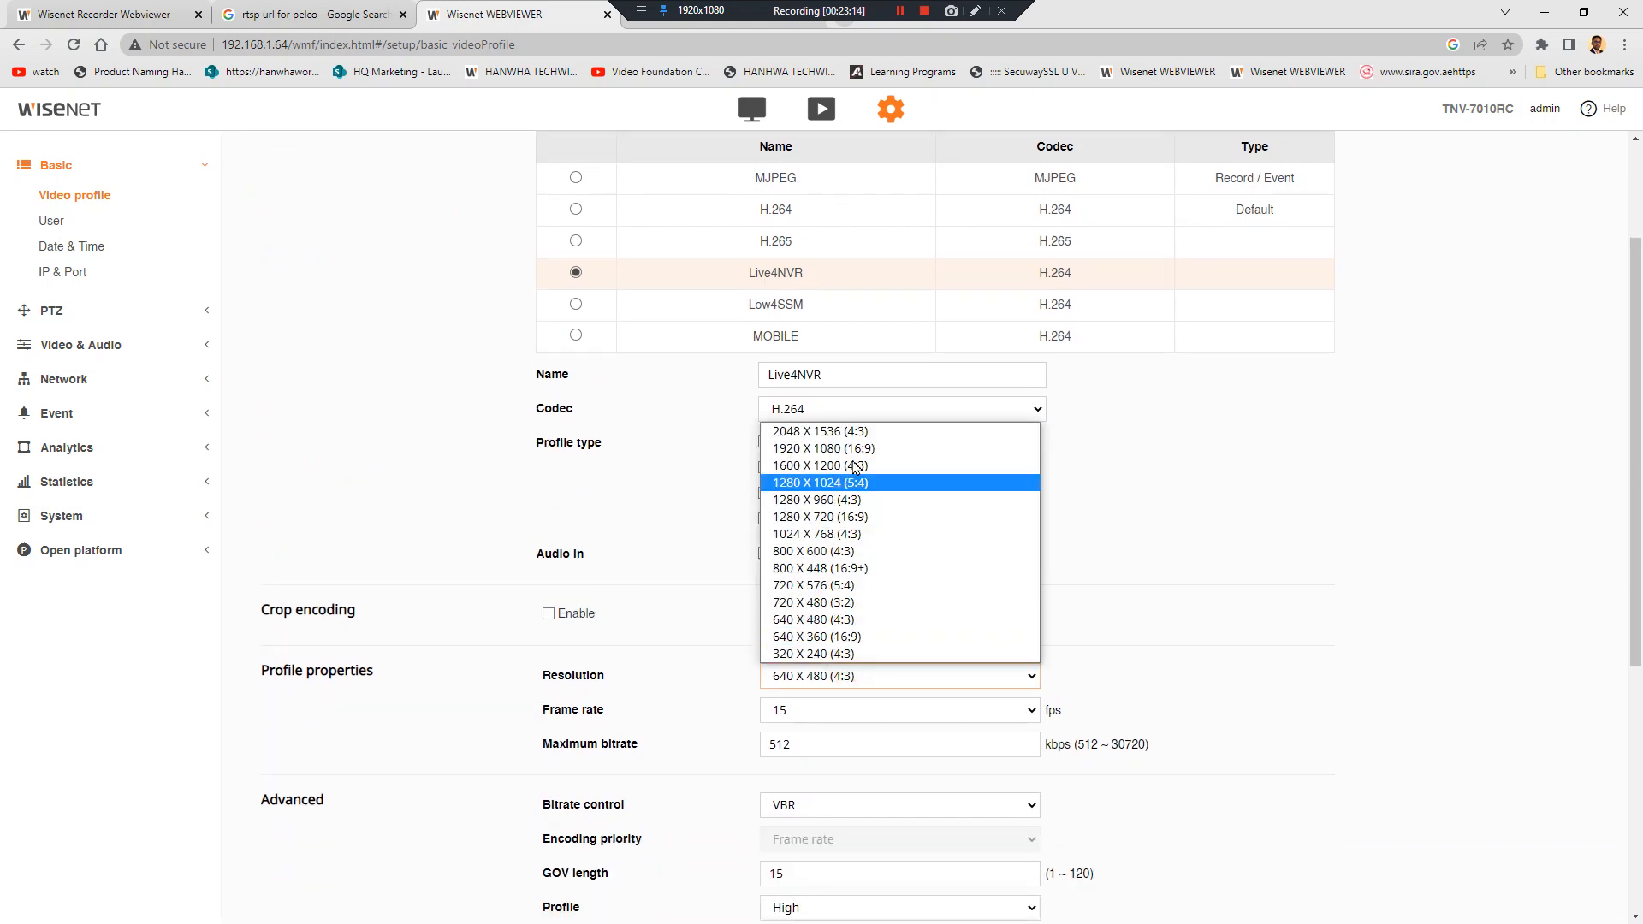
pyautogui.click(838, 440)
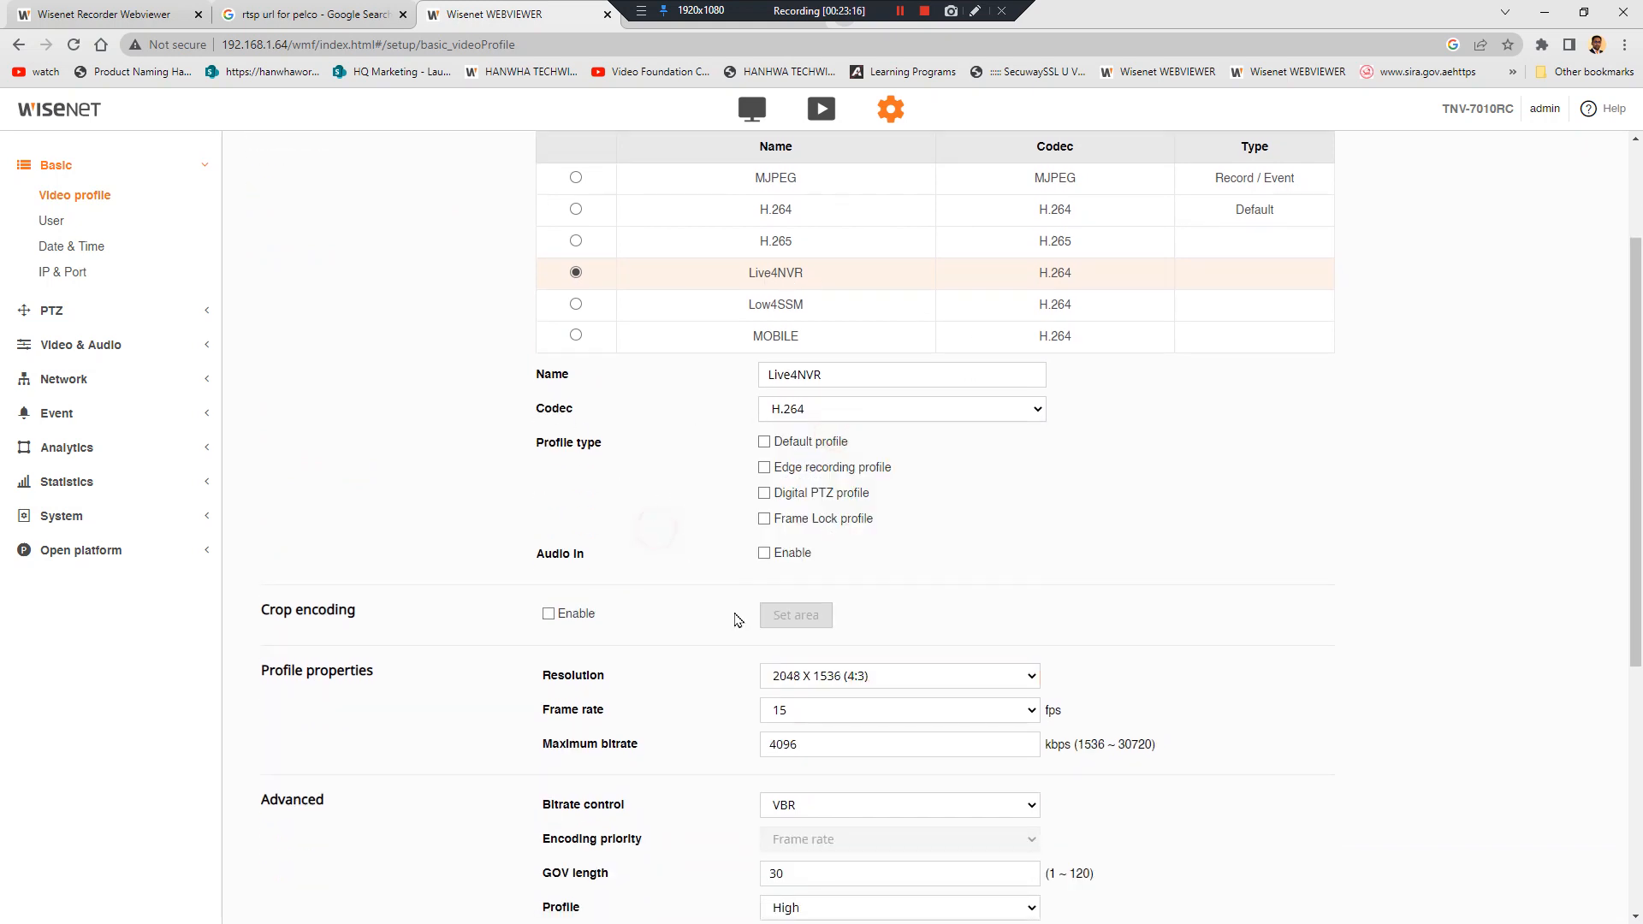
pyautogui.scroll(-5, 685, 652)
pyautogui.click(734, 891)
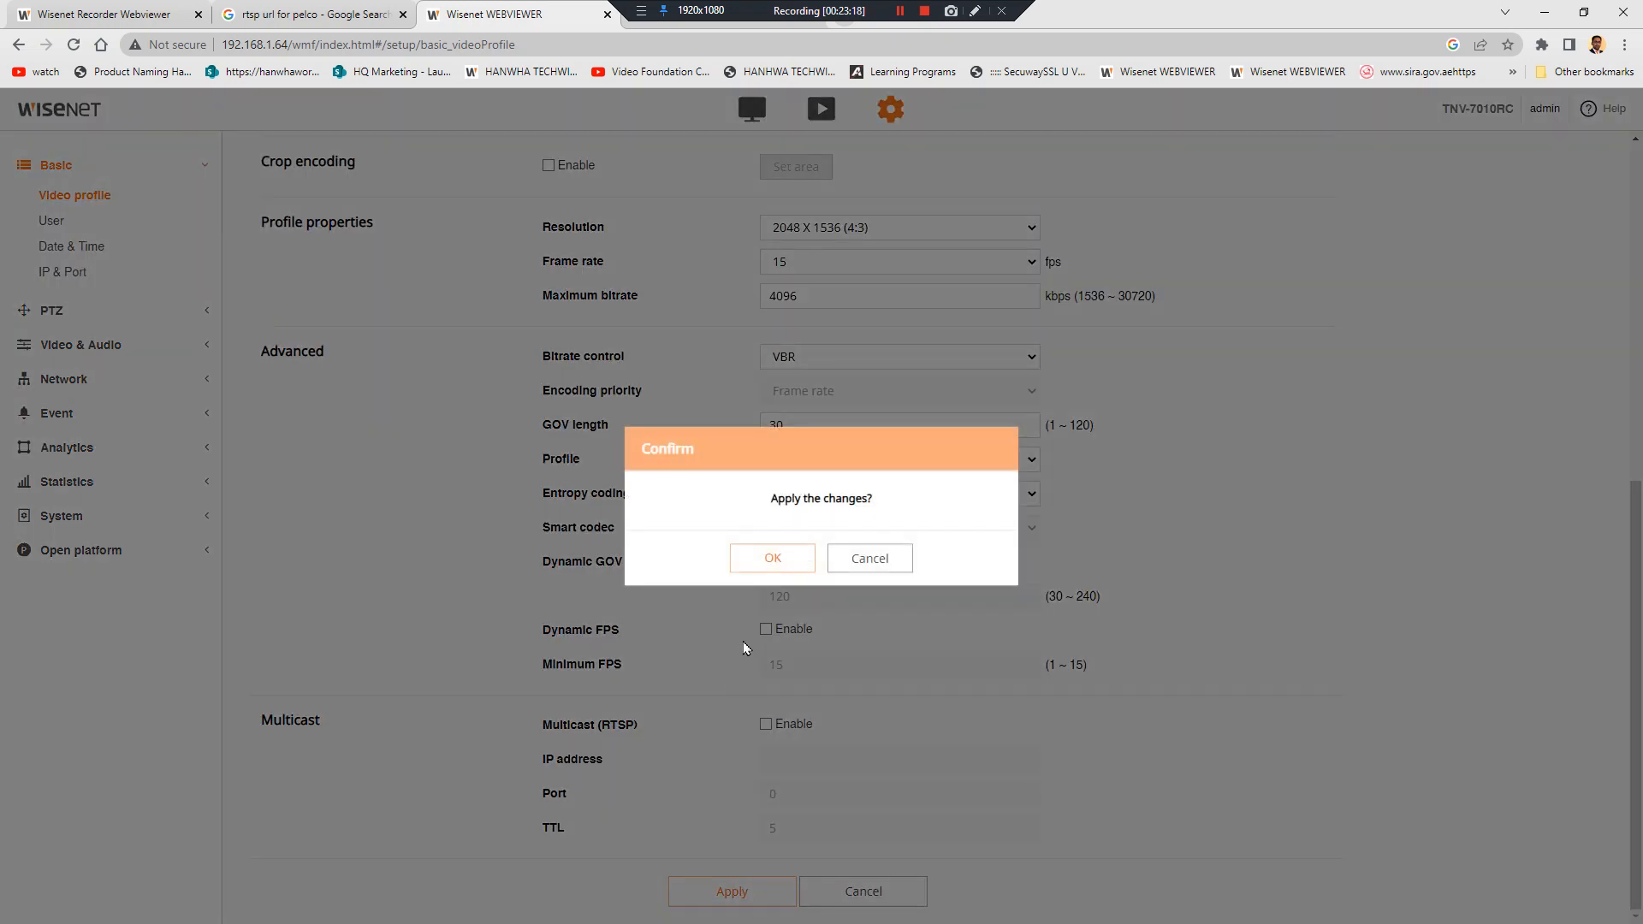
pyautogui.click(772, 558)
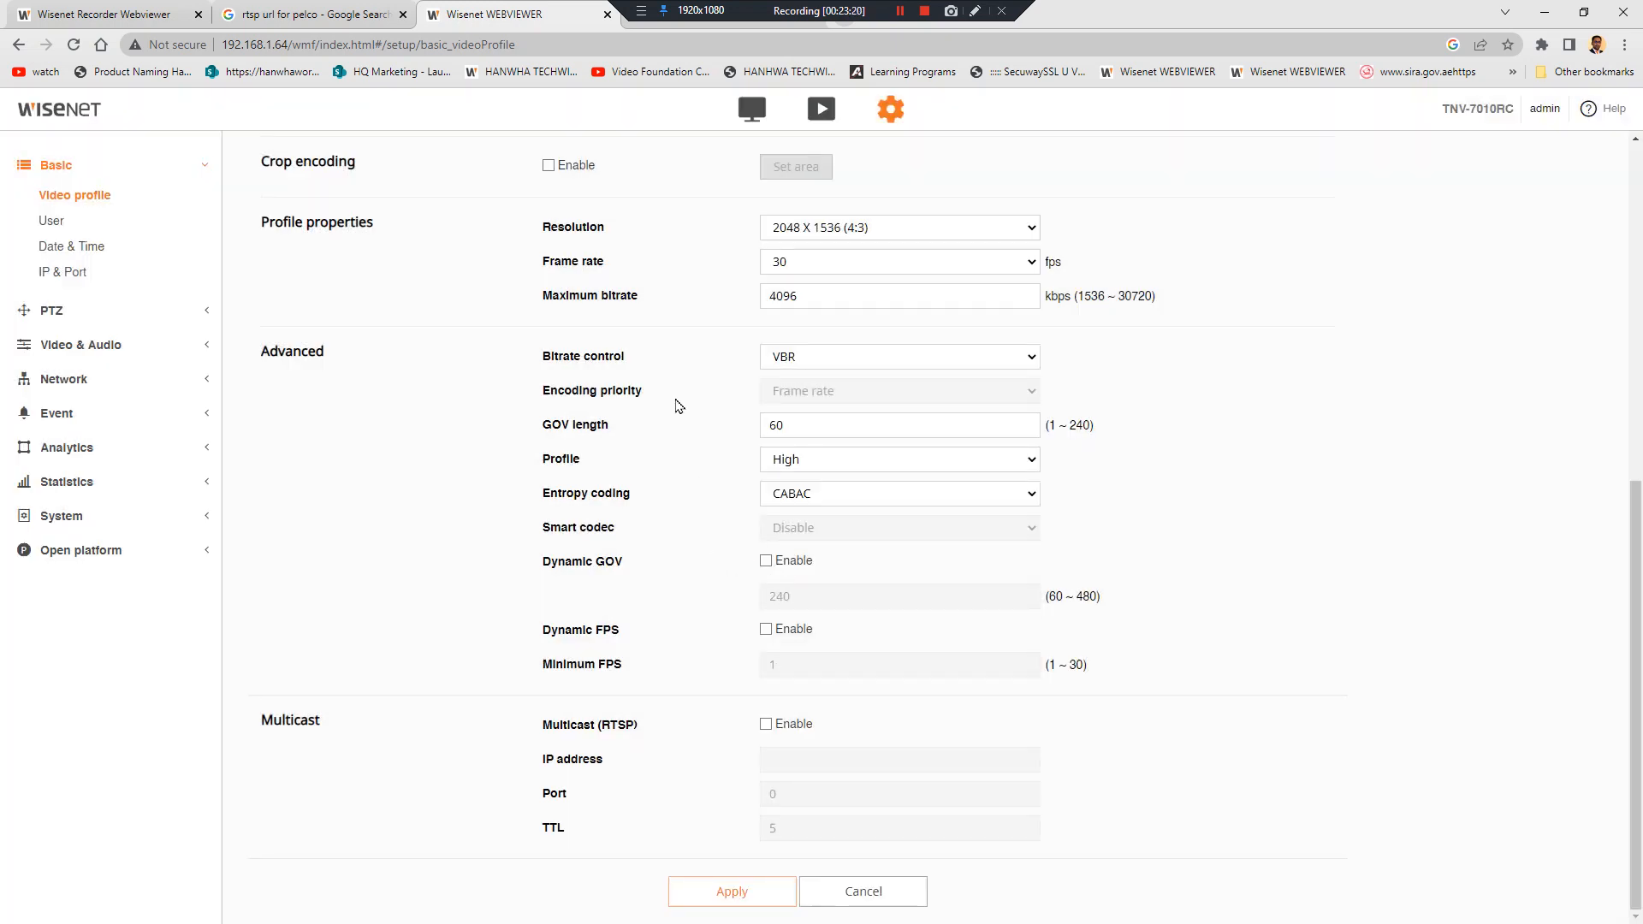
# Reselect Live4NVR and reapply the 2048 X 1536 resolution
pyautogui.scroll(4, 637, 426)
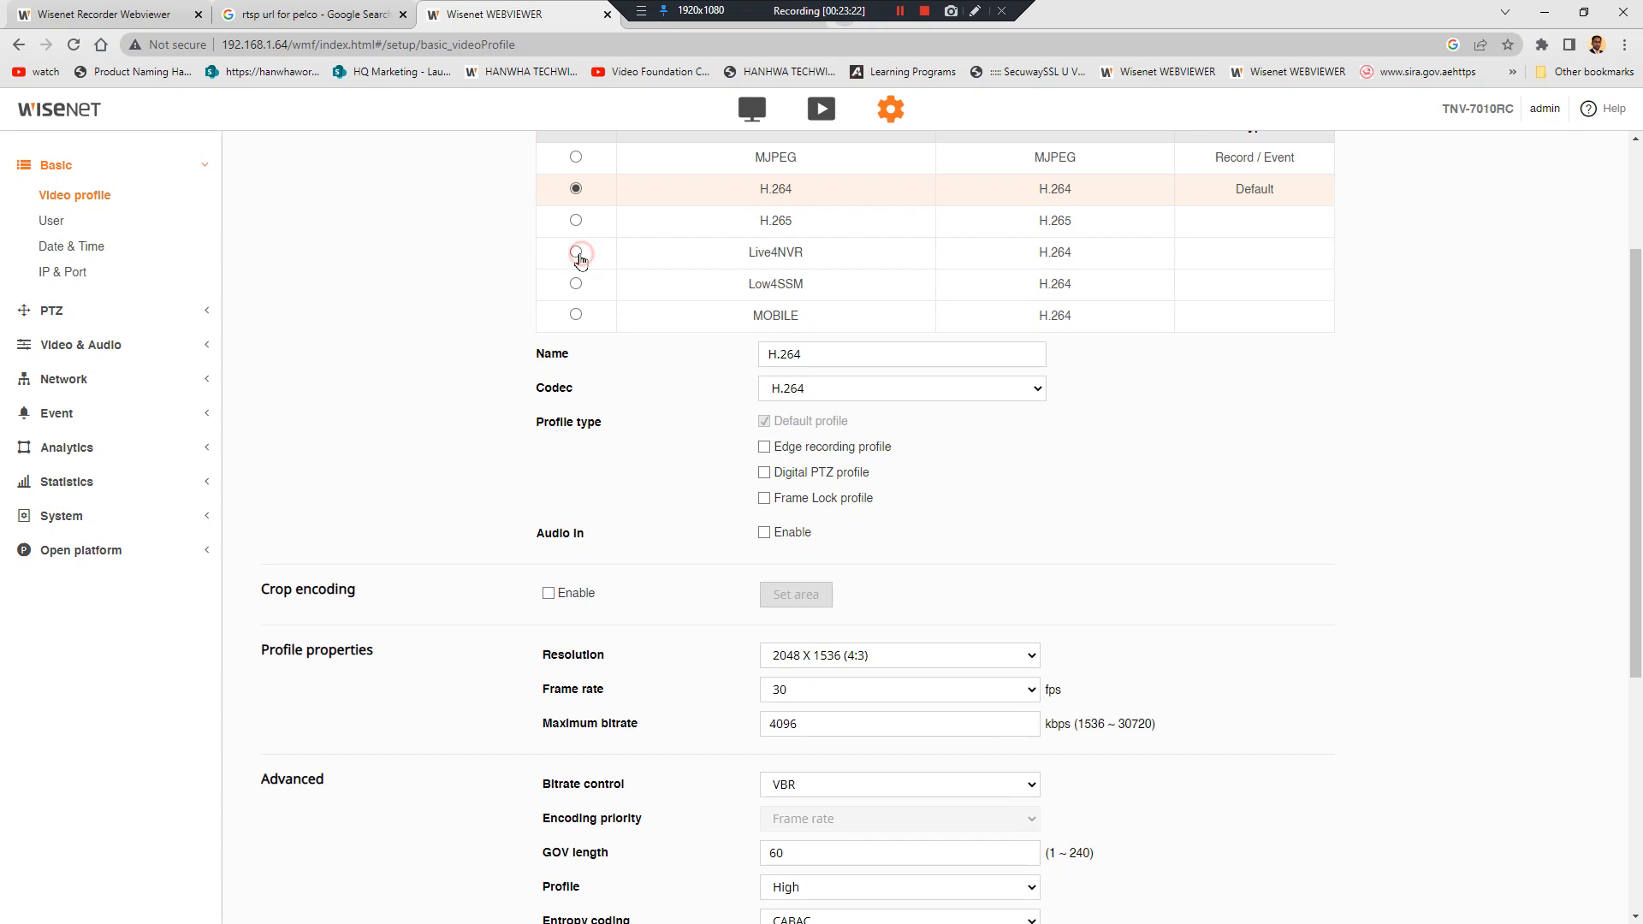
pyautogui.click(576, 253)
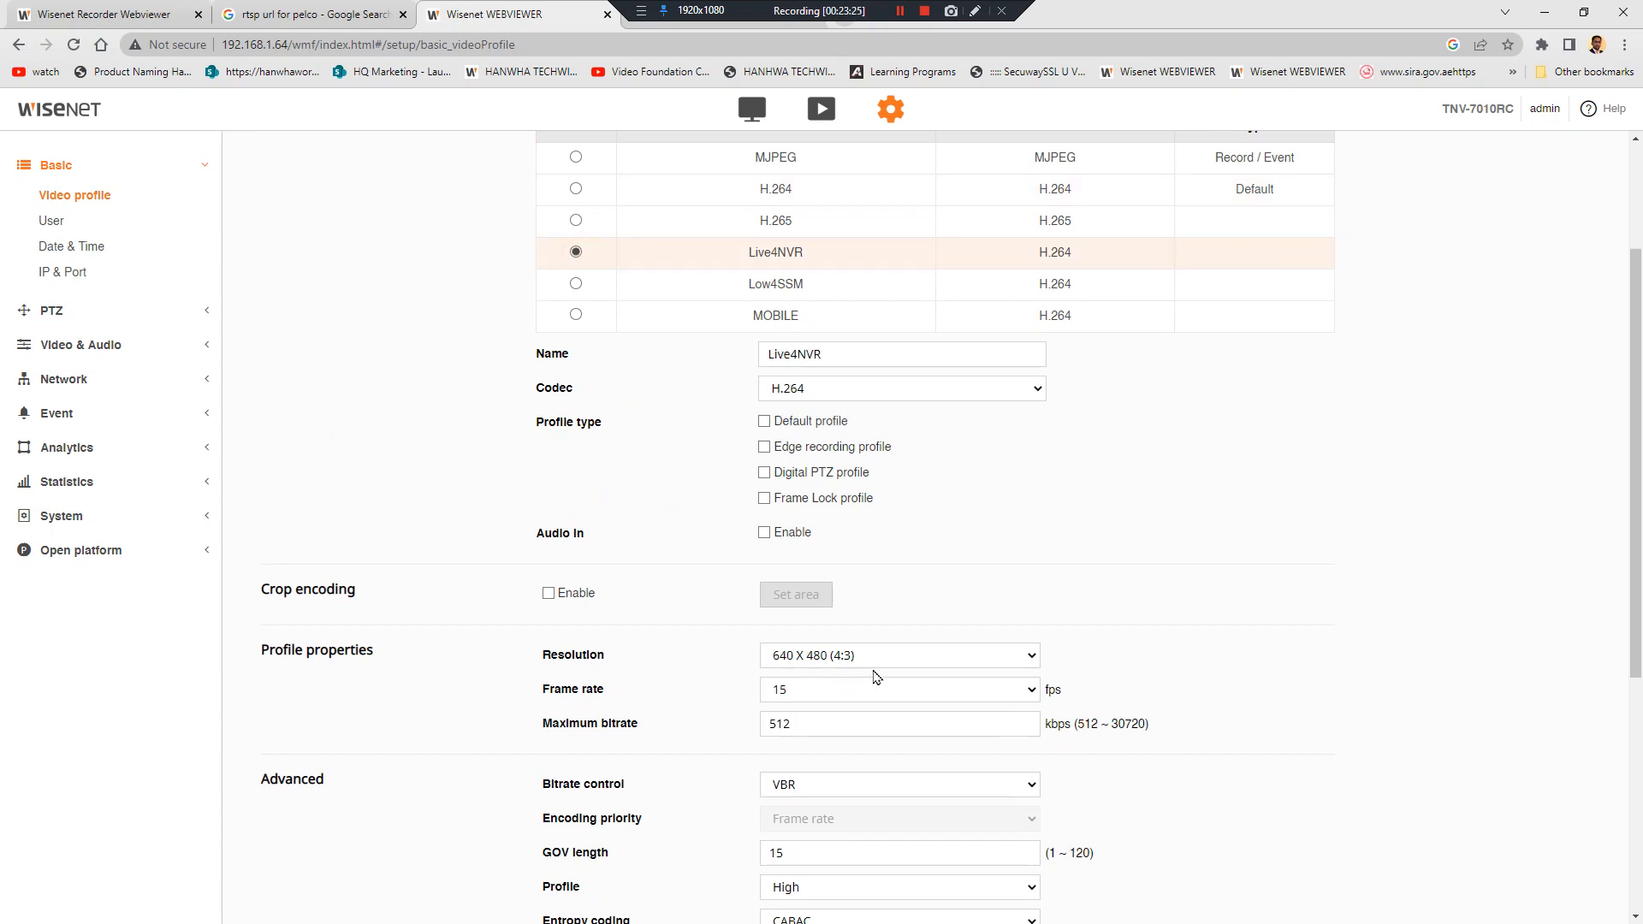
pyautogui.click(864, 656)
pyautogui.click(869, 678)
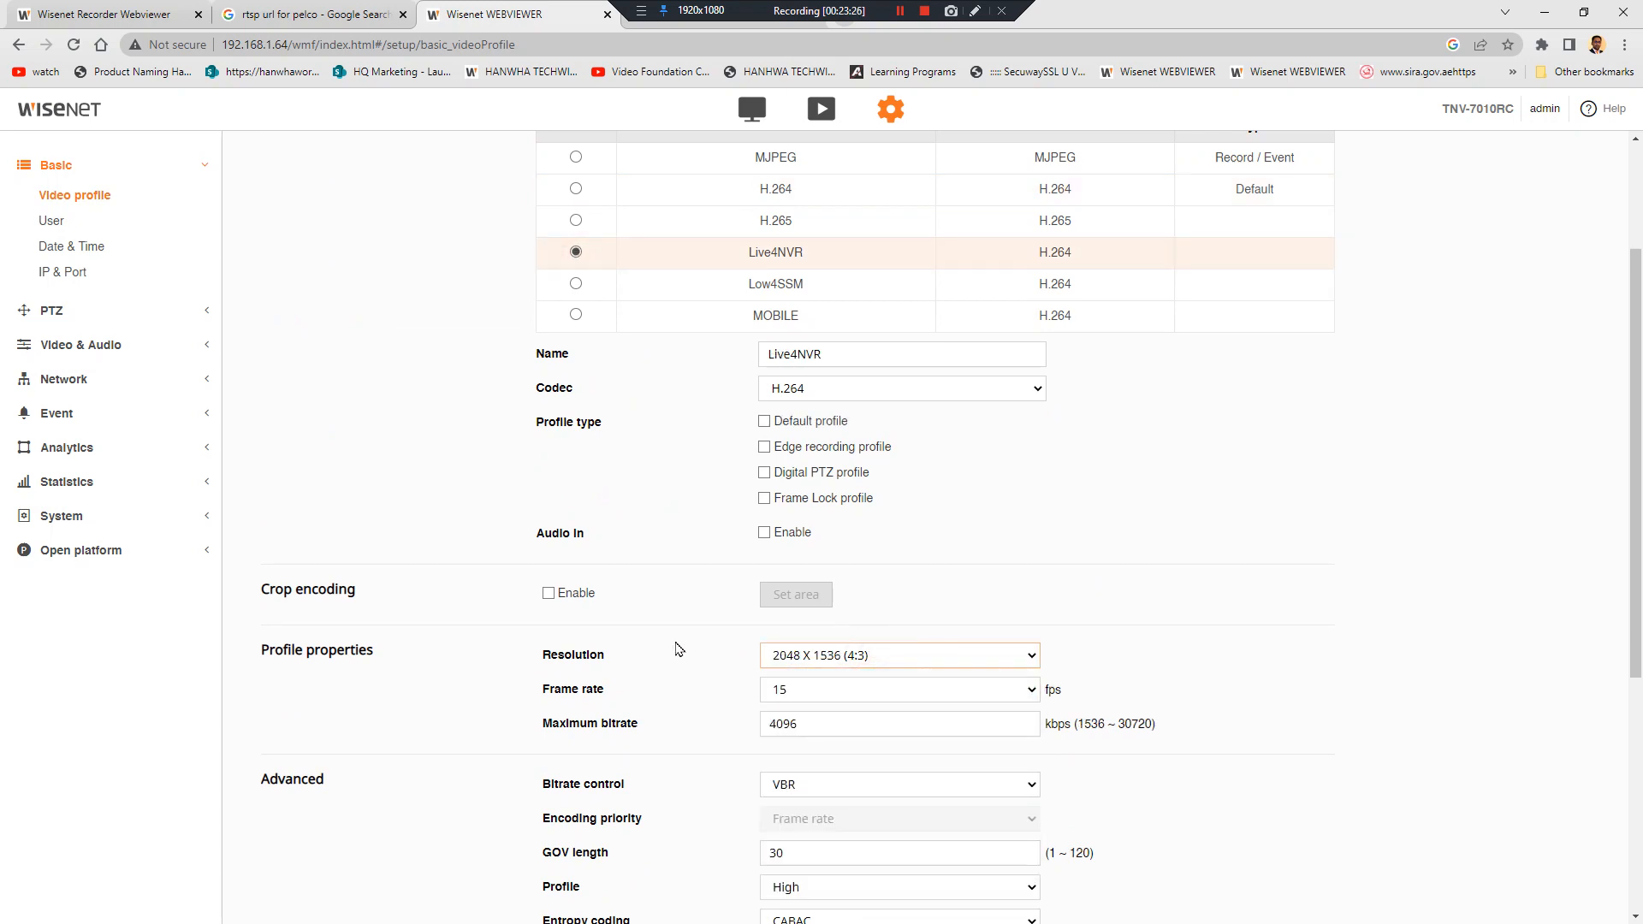
pyautogui.scroll(-5, 675, 649)
pyautogui.click(733, 890)
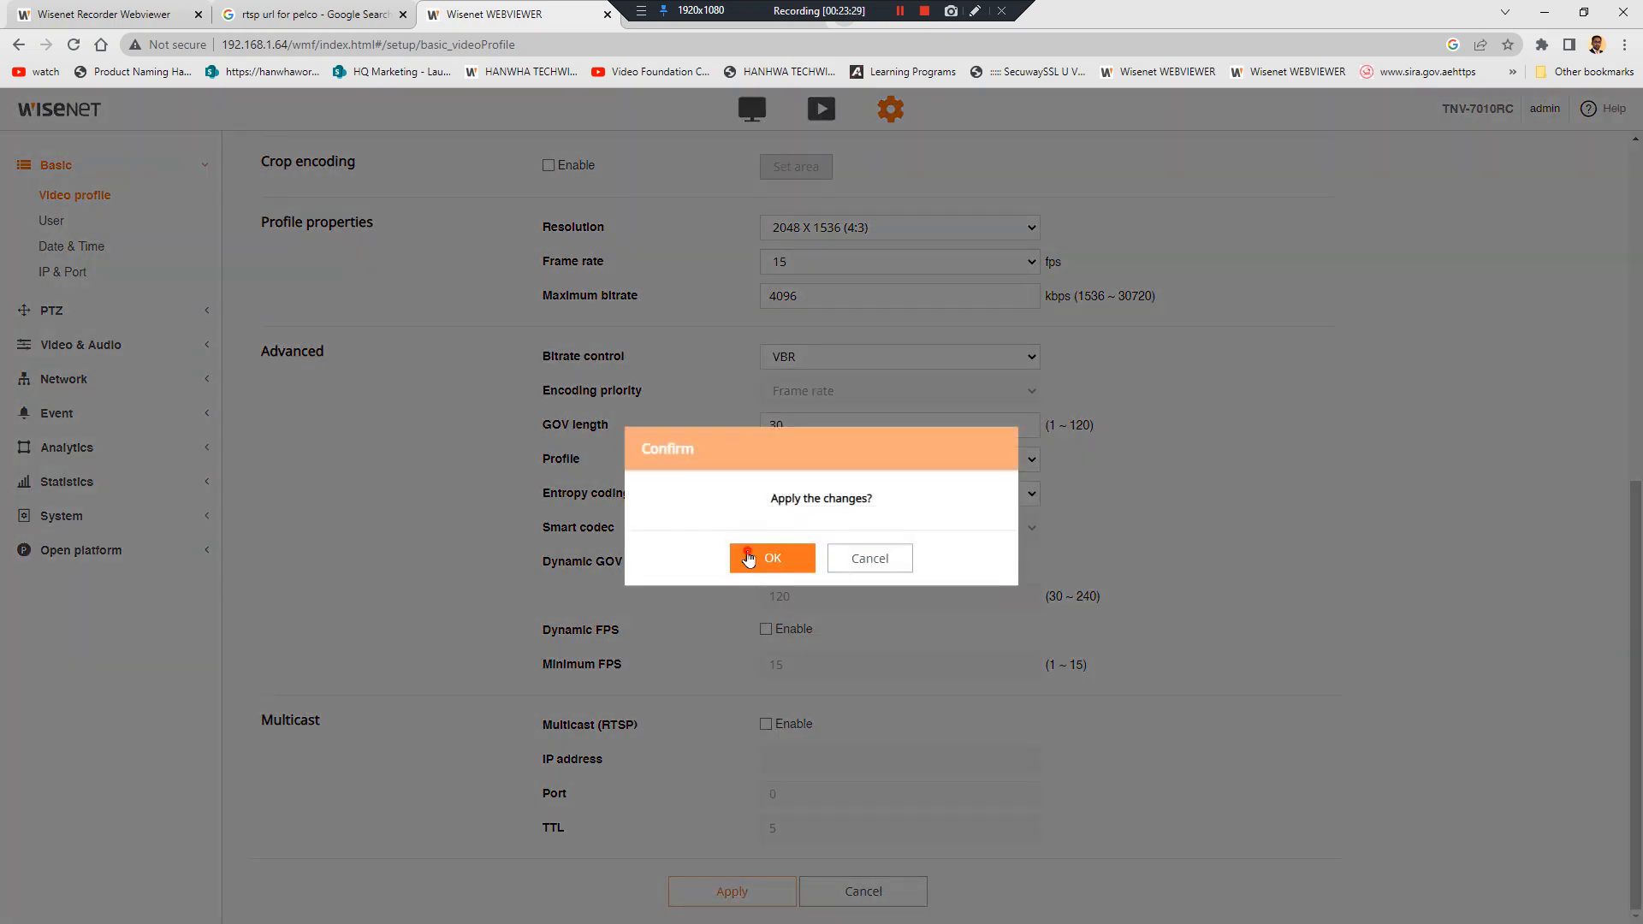
pyautogui.click(750, 557)
# Reselect Live4NVR to verify the resolution, which still reads 640 X 480, then hide the browser
pyautogui.scroll(5, 679, 569)
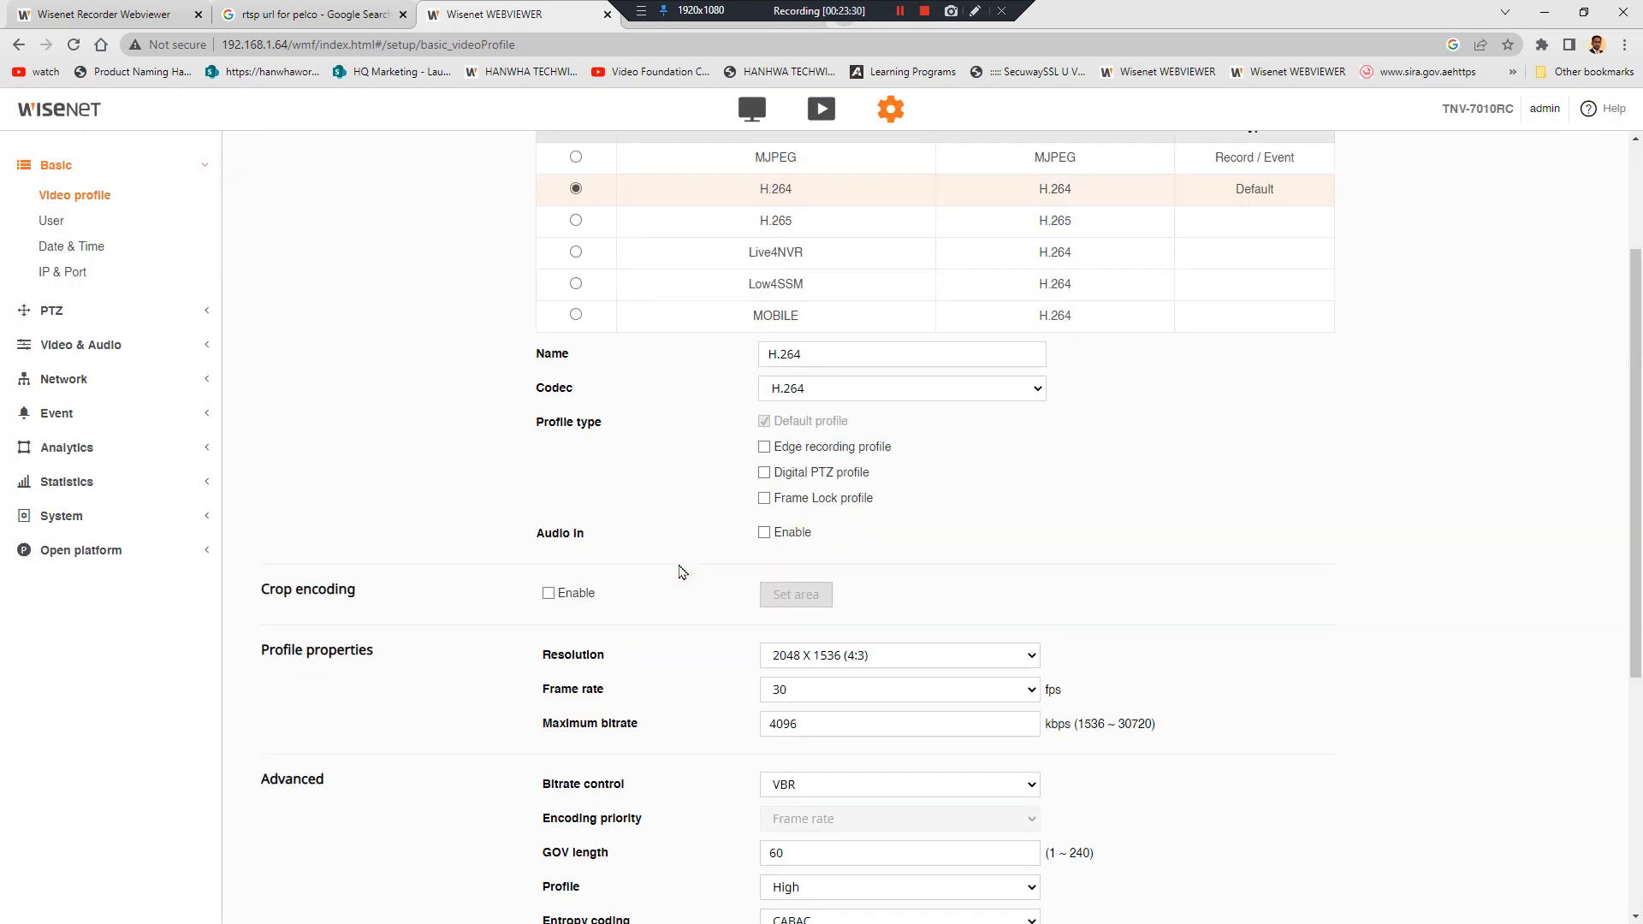
pyautogui.click(576, 253)
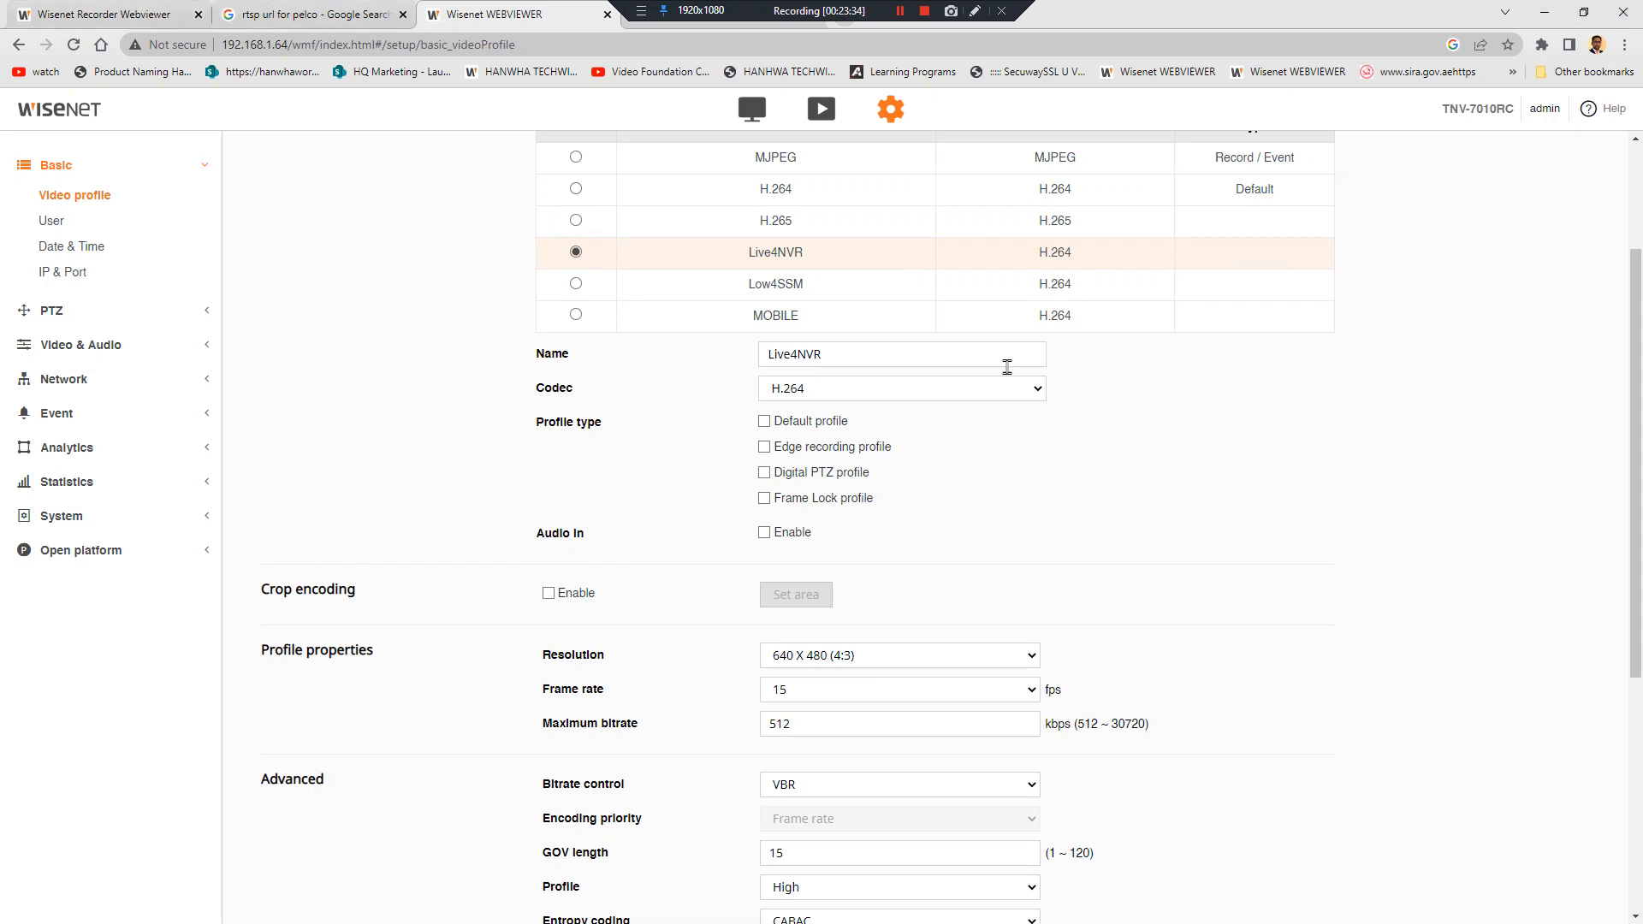
pyautogui.click(837, 657)
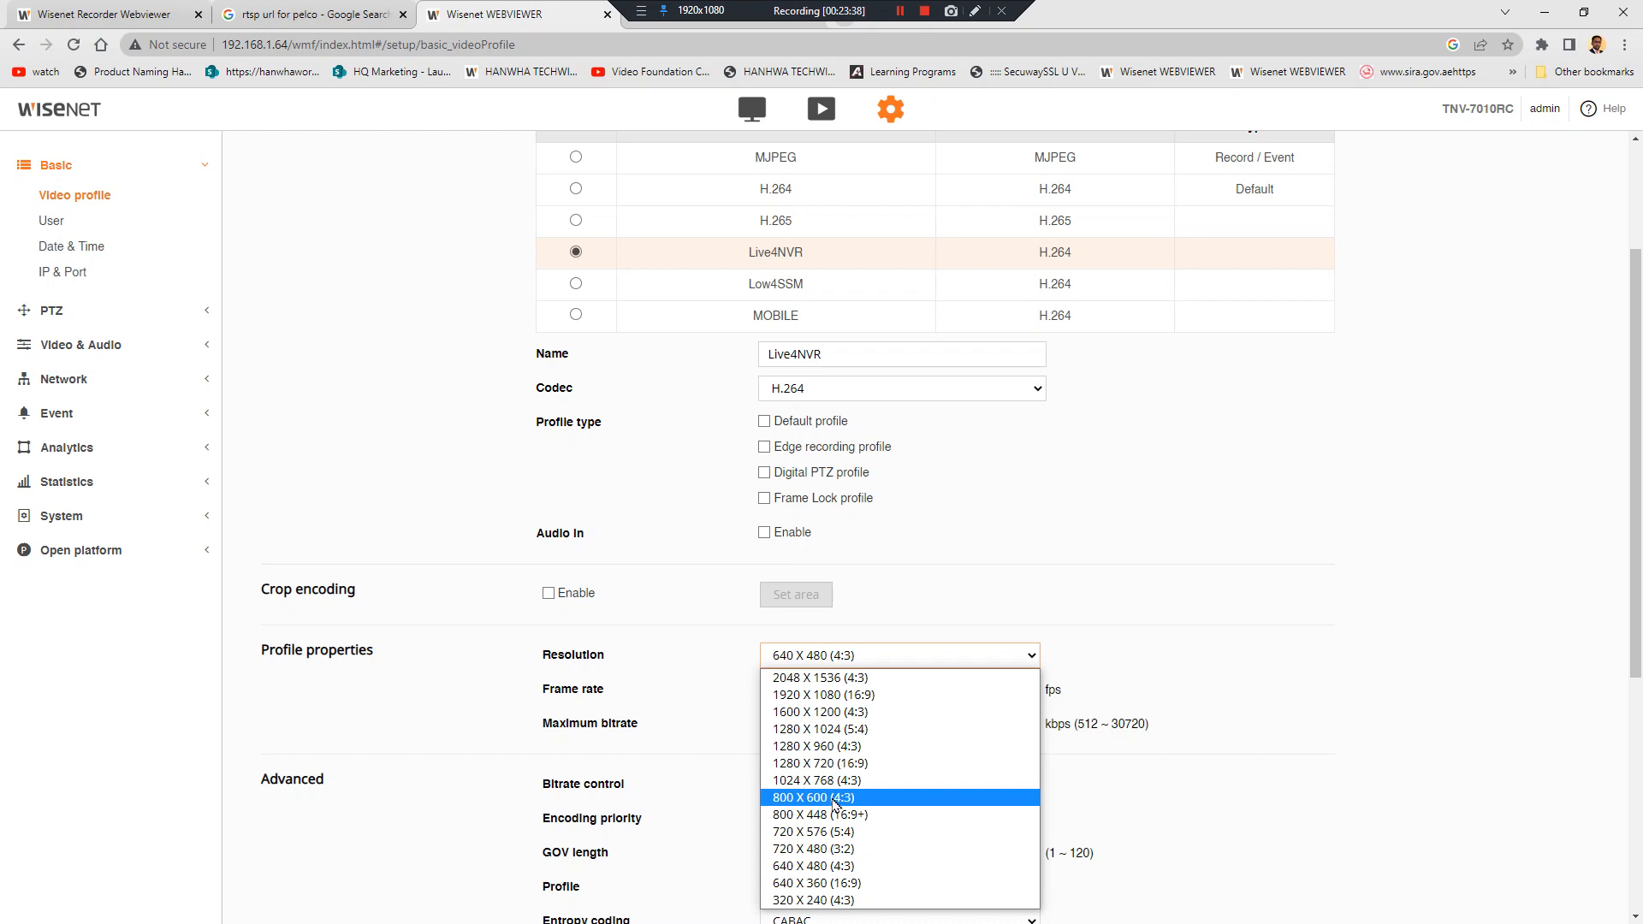
pyautogui.click(611, 496)
pyautogui.click(1544, 8)
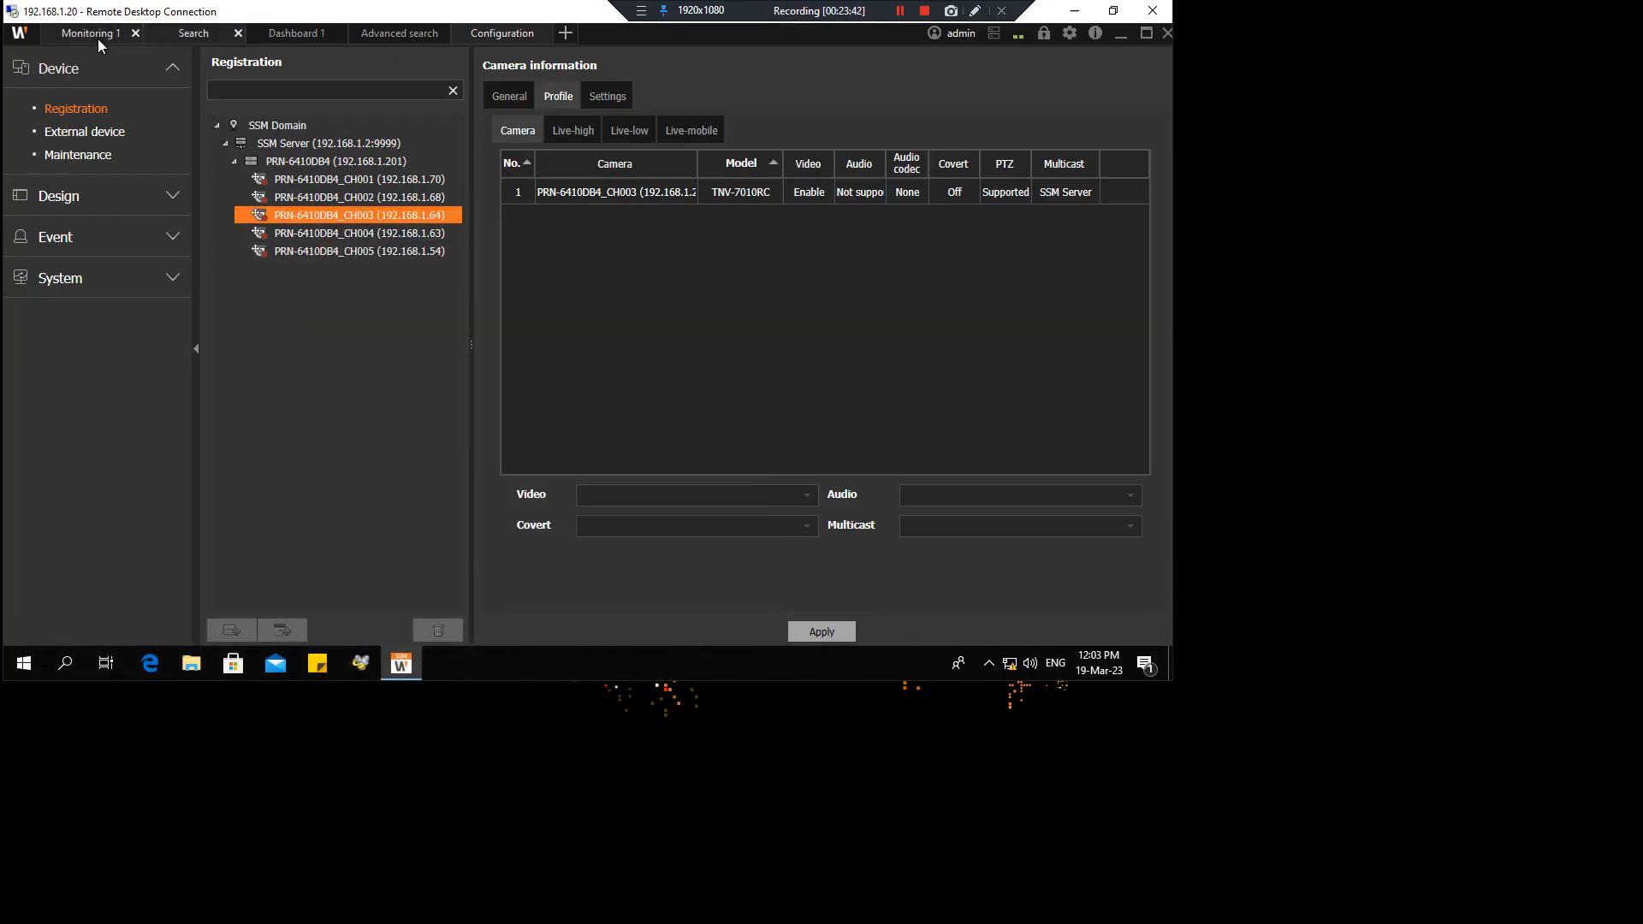
# Return to Monitoring 1 with CH003 streaming in the 4x4 grid, then hide the remote session
pyautogui.click(92, 34)
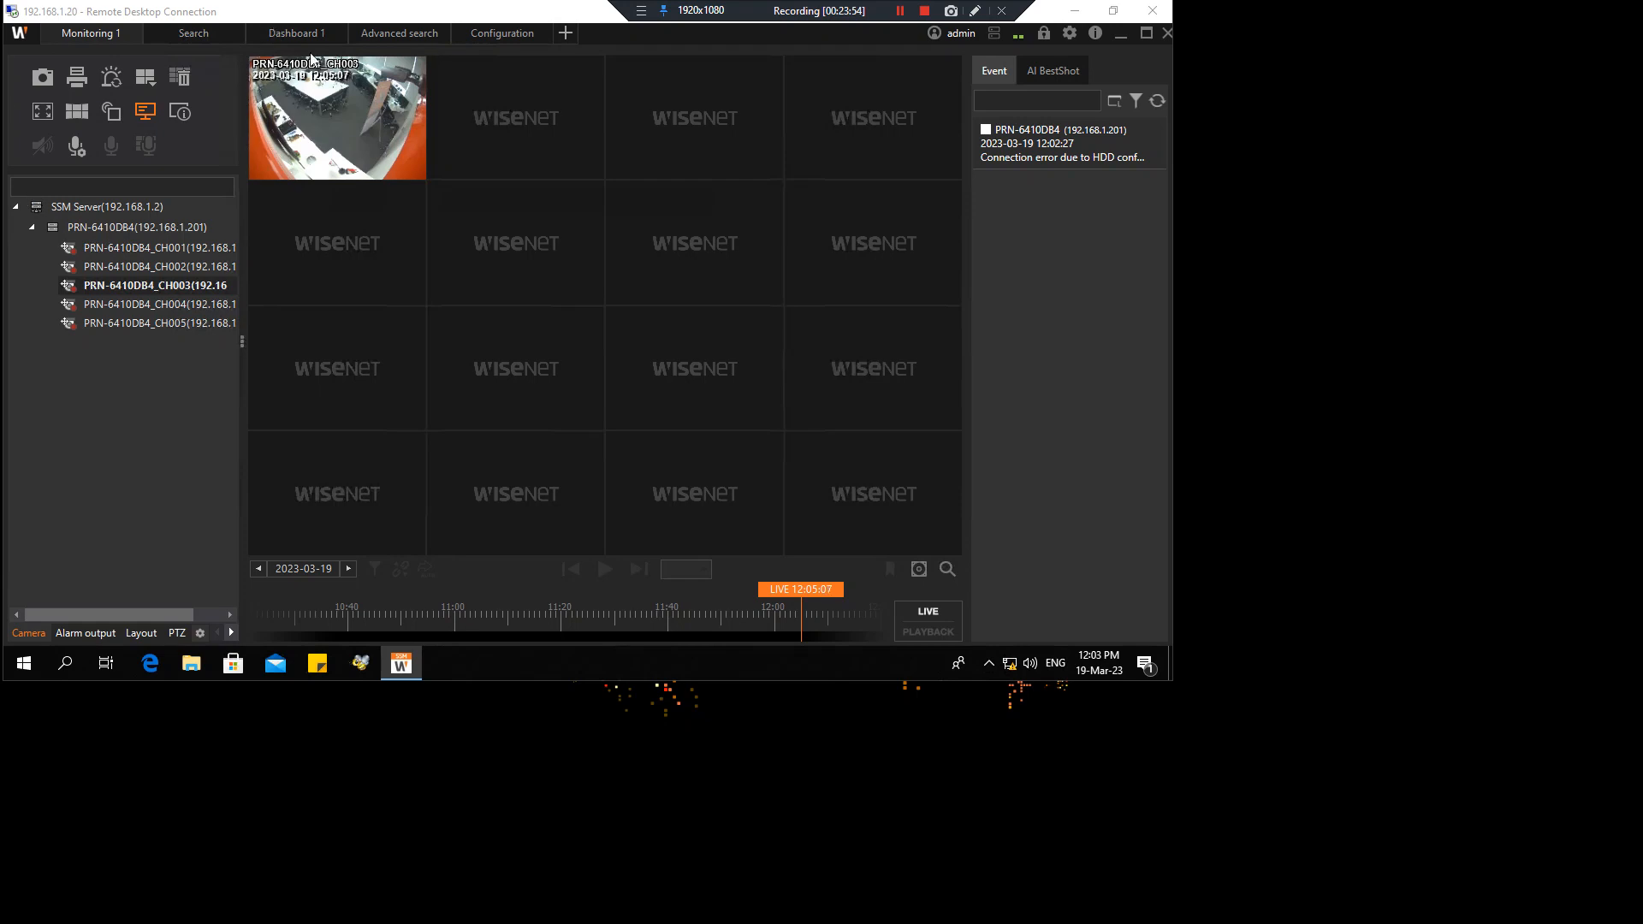
pyautogui.click(736, 253)
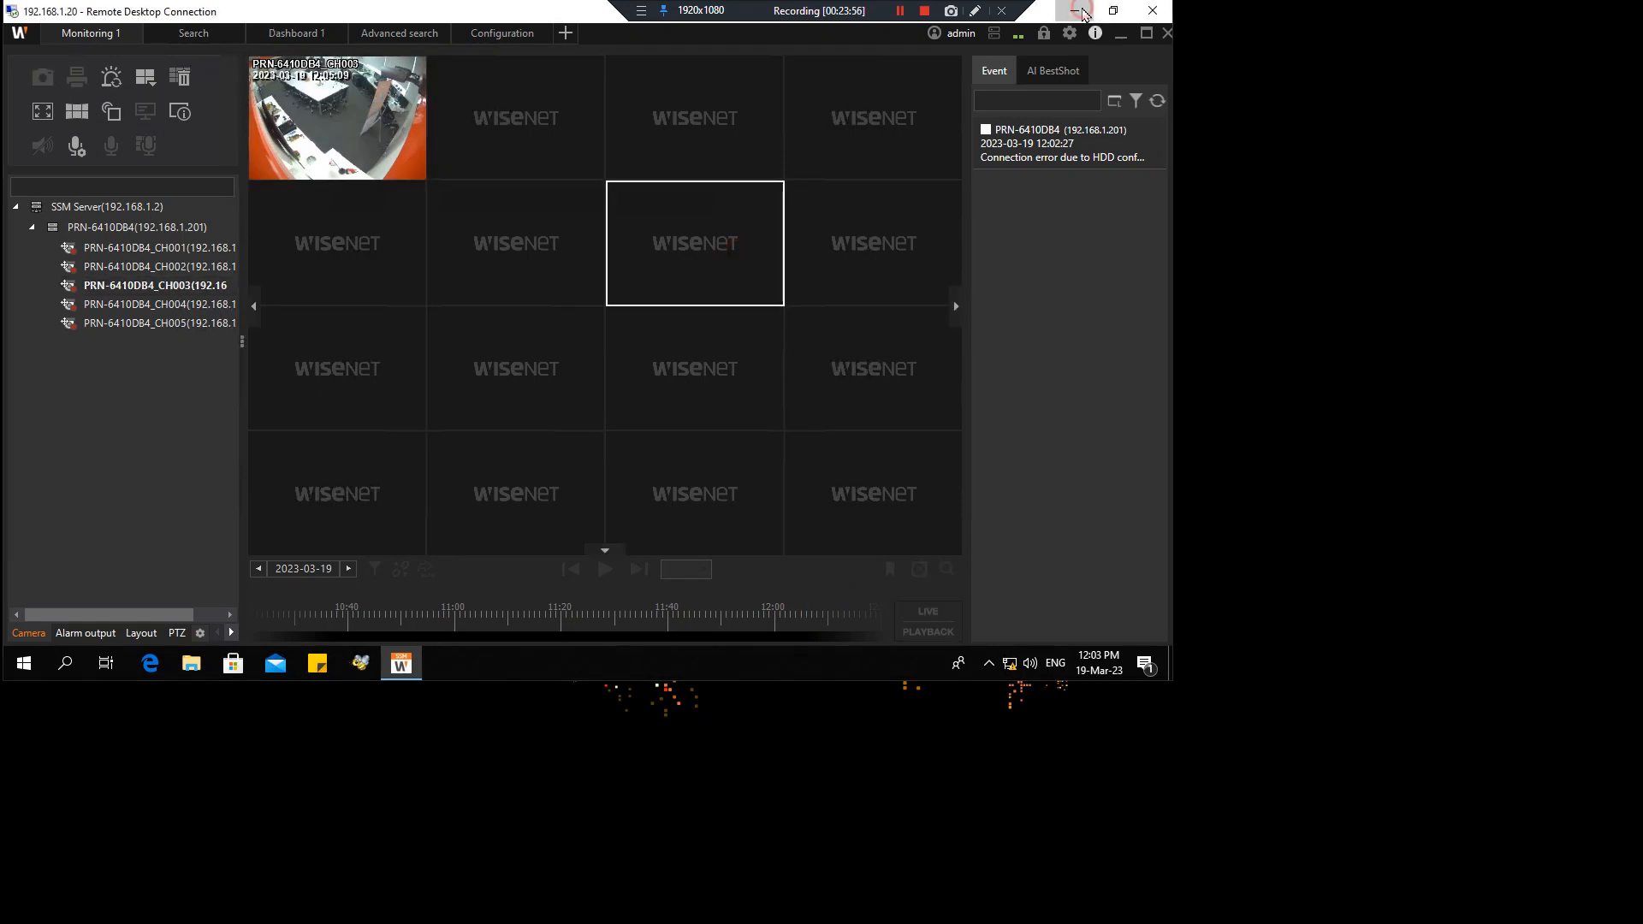
pyautogui.click(1088, 13)
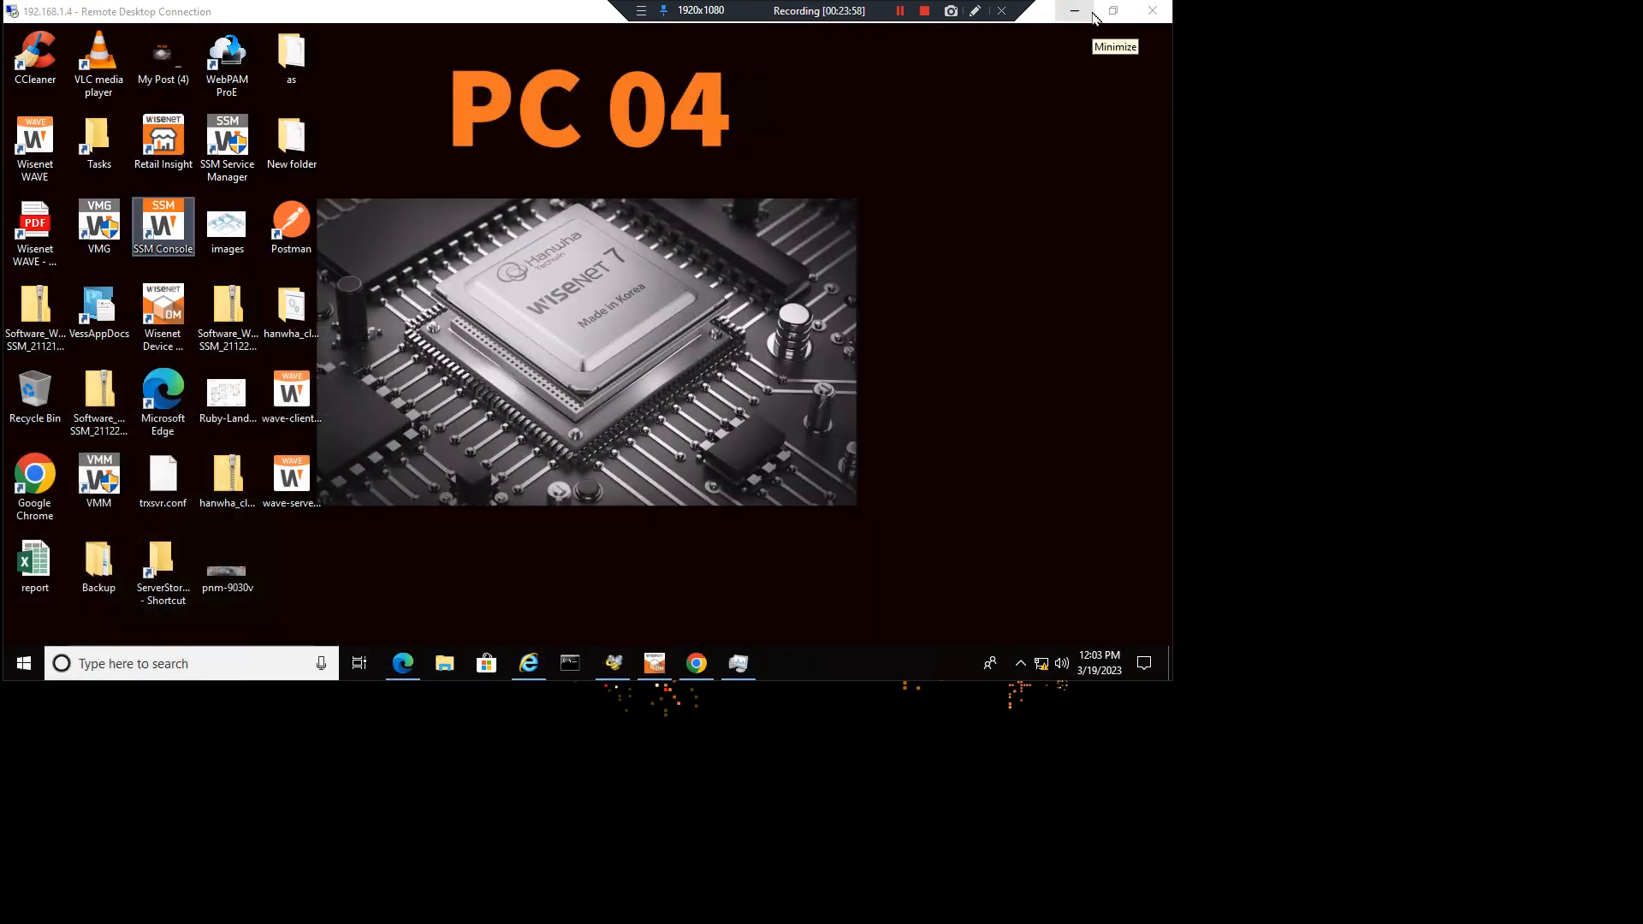
# Scroll through the XND-6085V camera's video profiles, then go back to the recorder's CAM 03 live view at 2048x1536
pyautogui.click(693, 675)
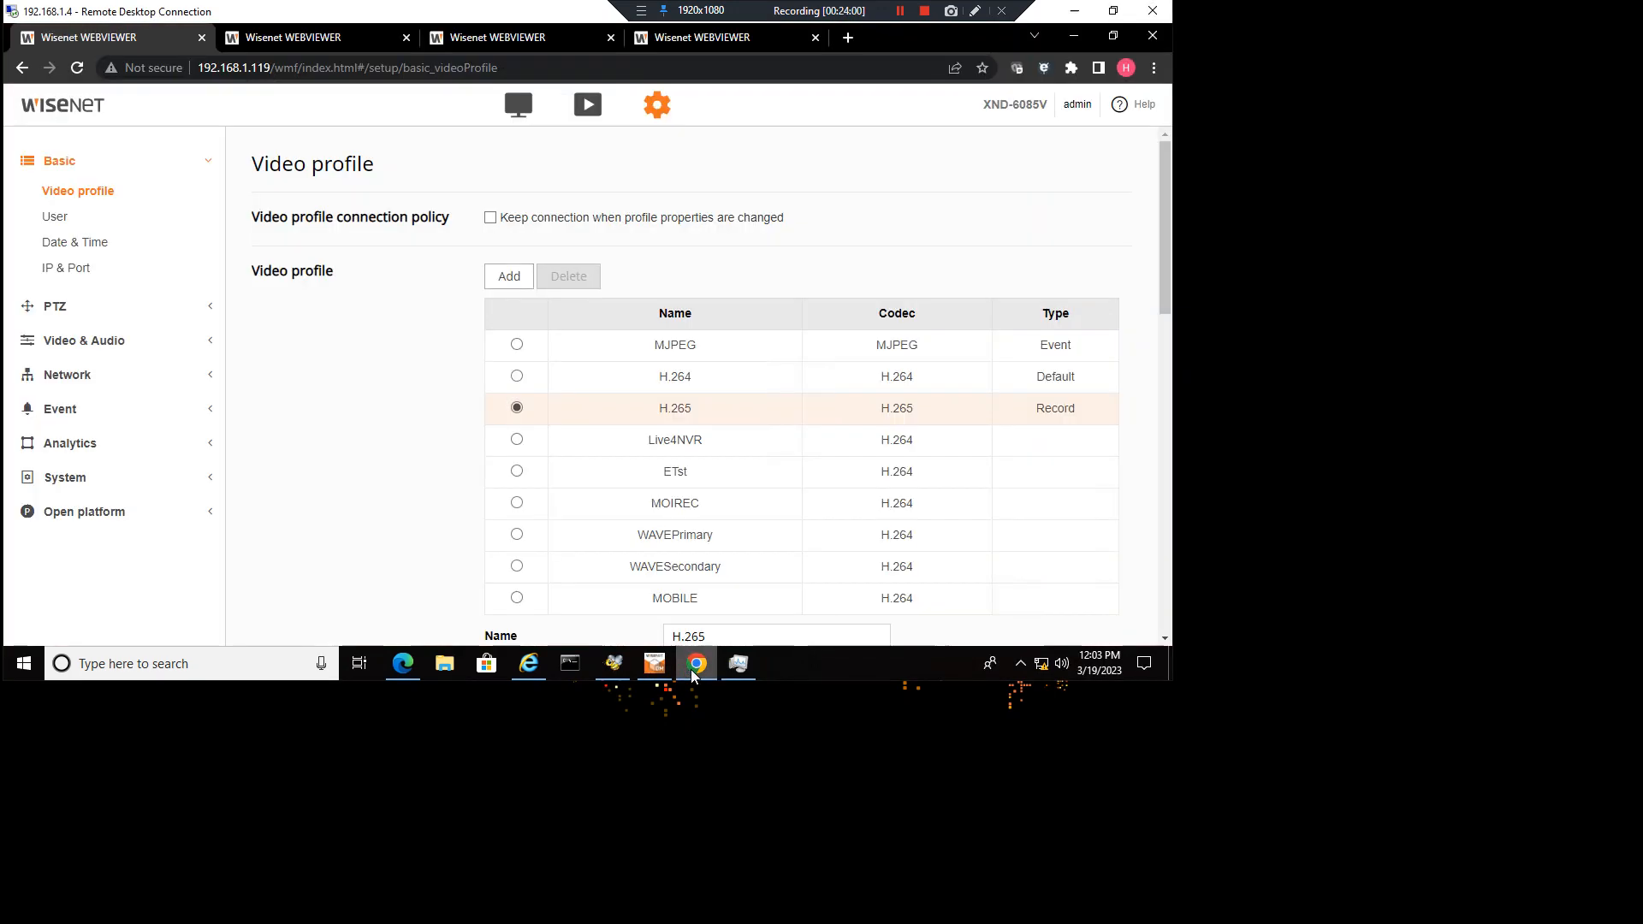
pyautogui.scroll(-1, 543, 300)
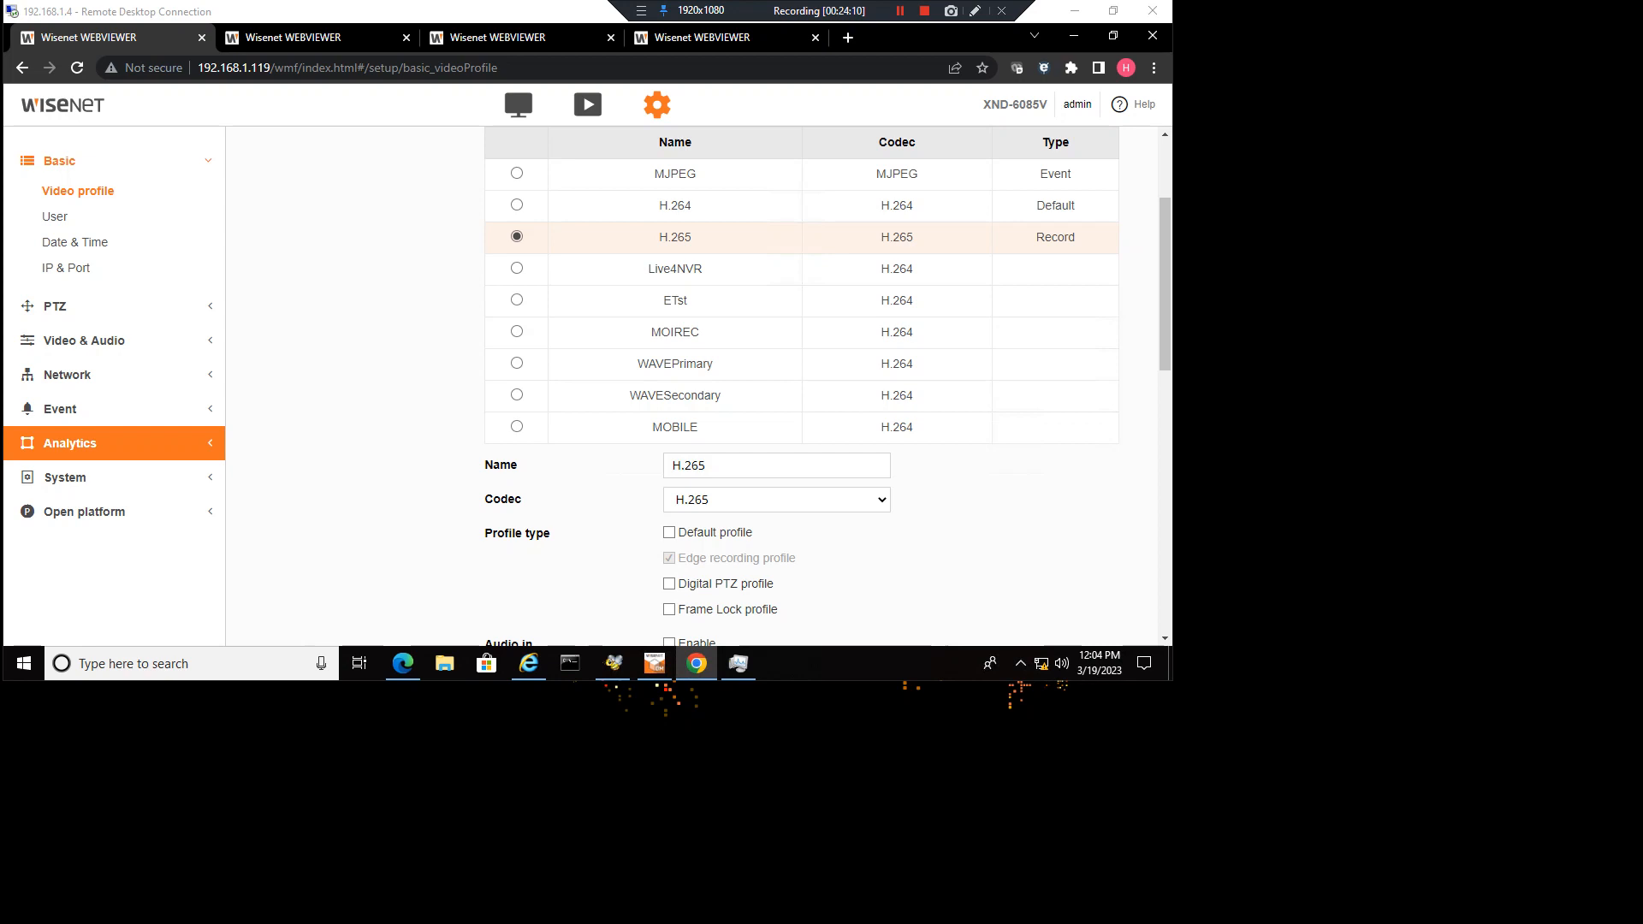
pyautogui.hotkey('alt', 'Tab')
pyautogui.click(68, 5)
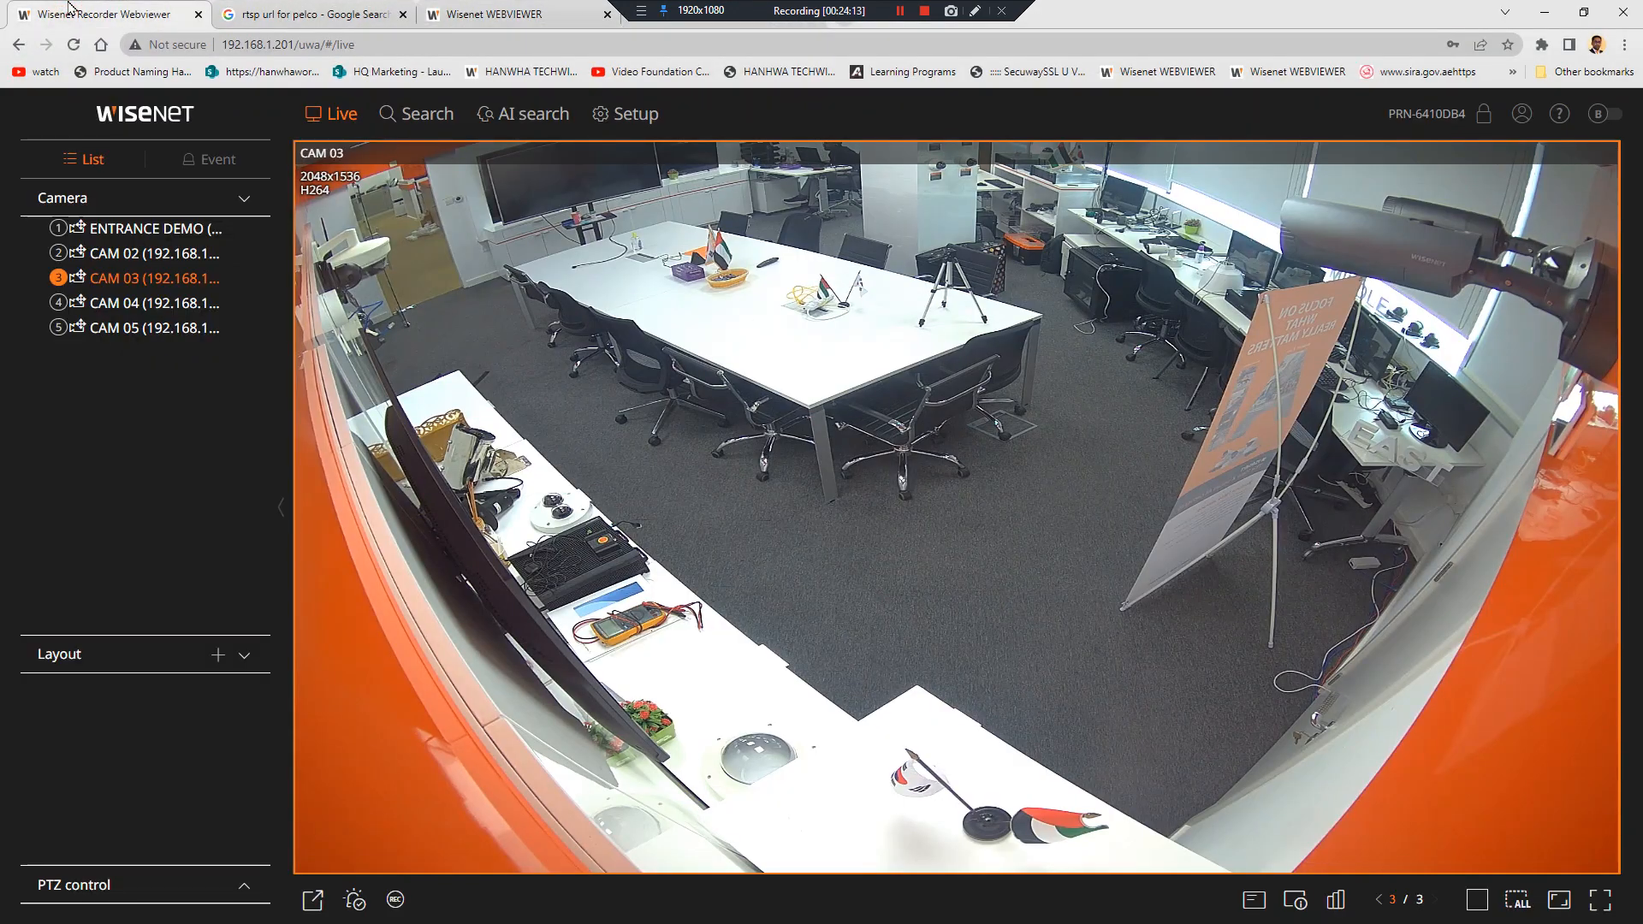
# Open Profile setup's Remote table and set every camera's remote profile to Live4NVR
pyautogui.click(644, 117)
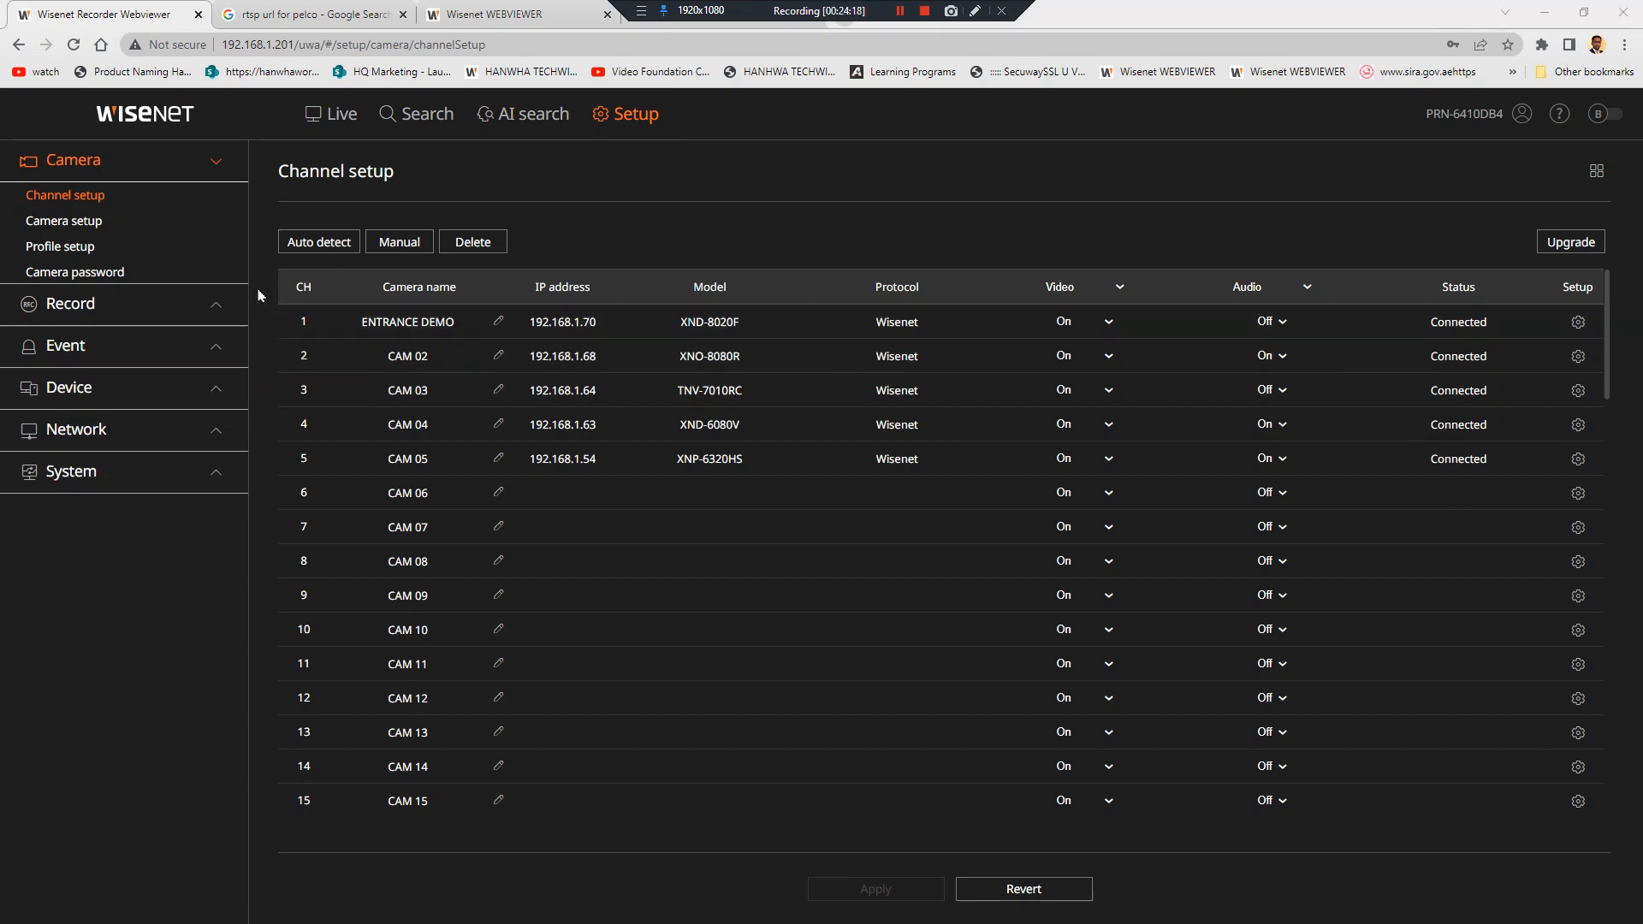
pyautogui.click(65, 248)
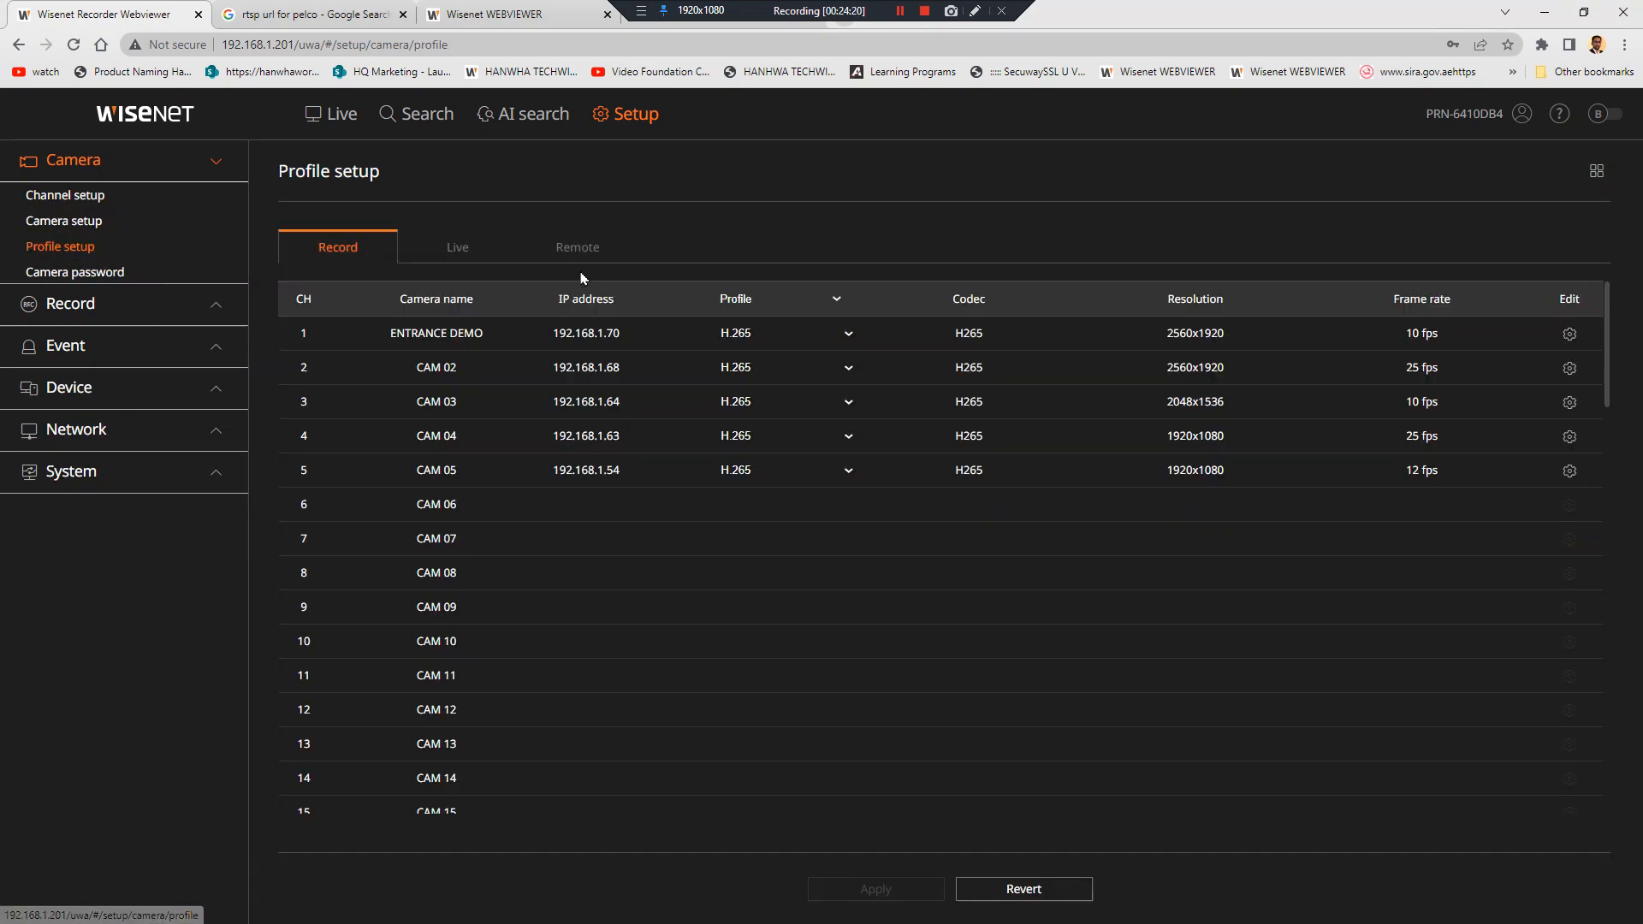
pyautogui.click(577, 247)
pyautogui.click(801, 302)
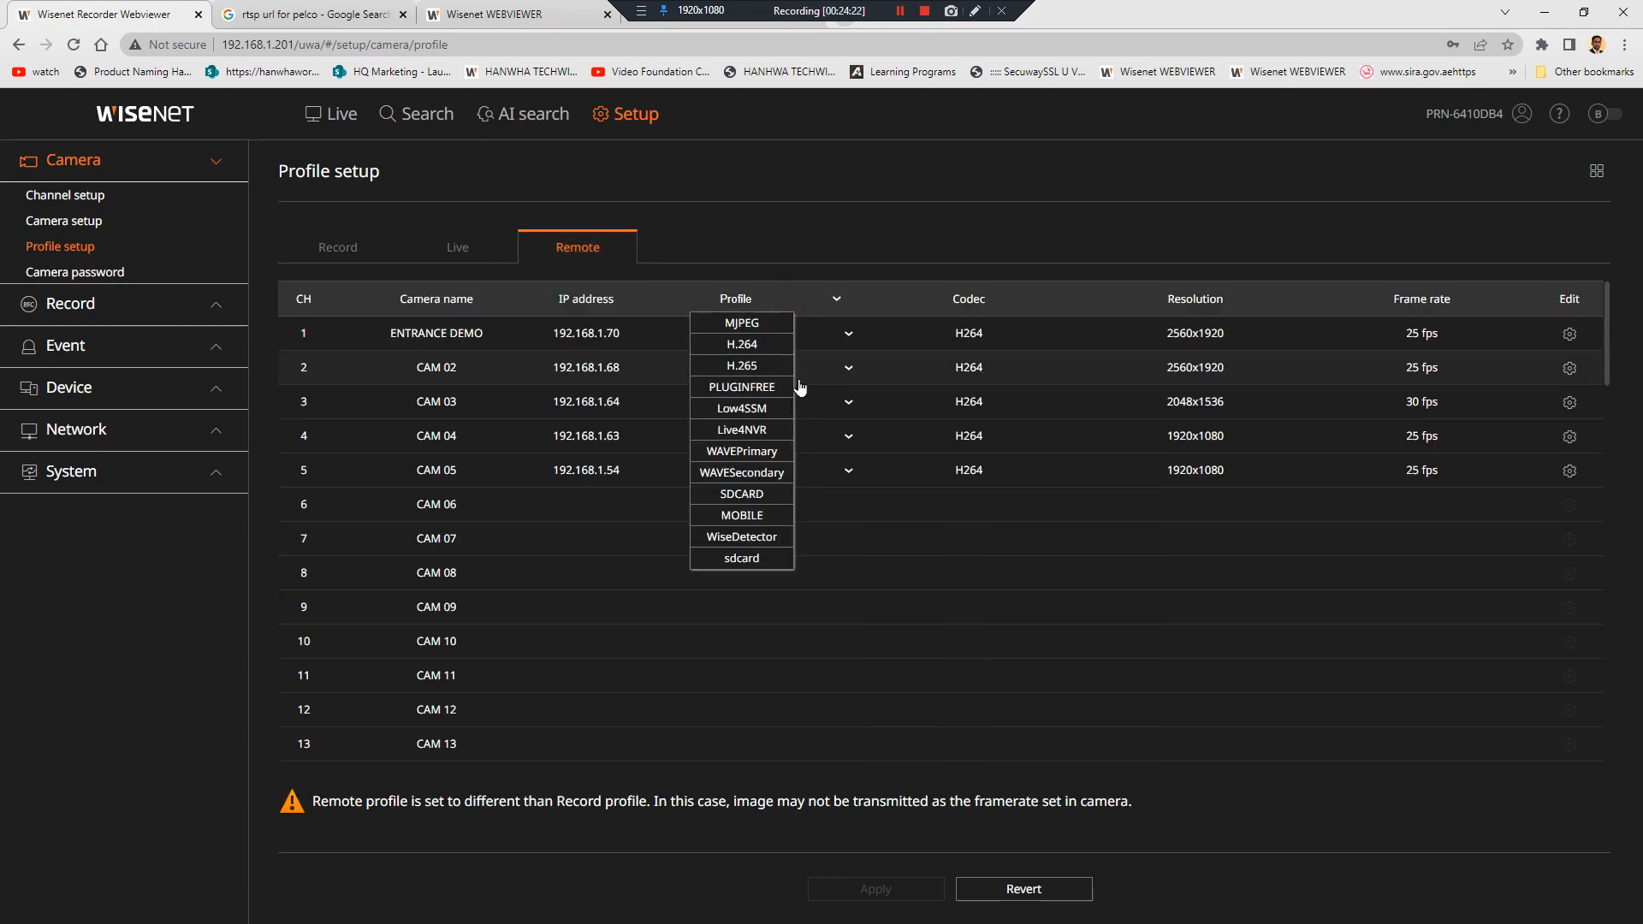
pyautogui.click(771, 422)
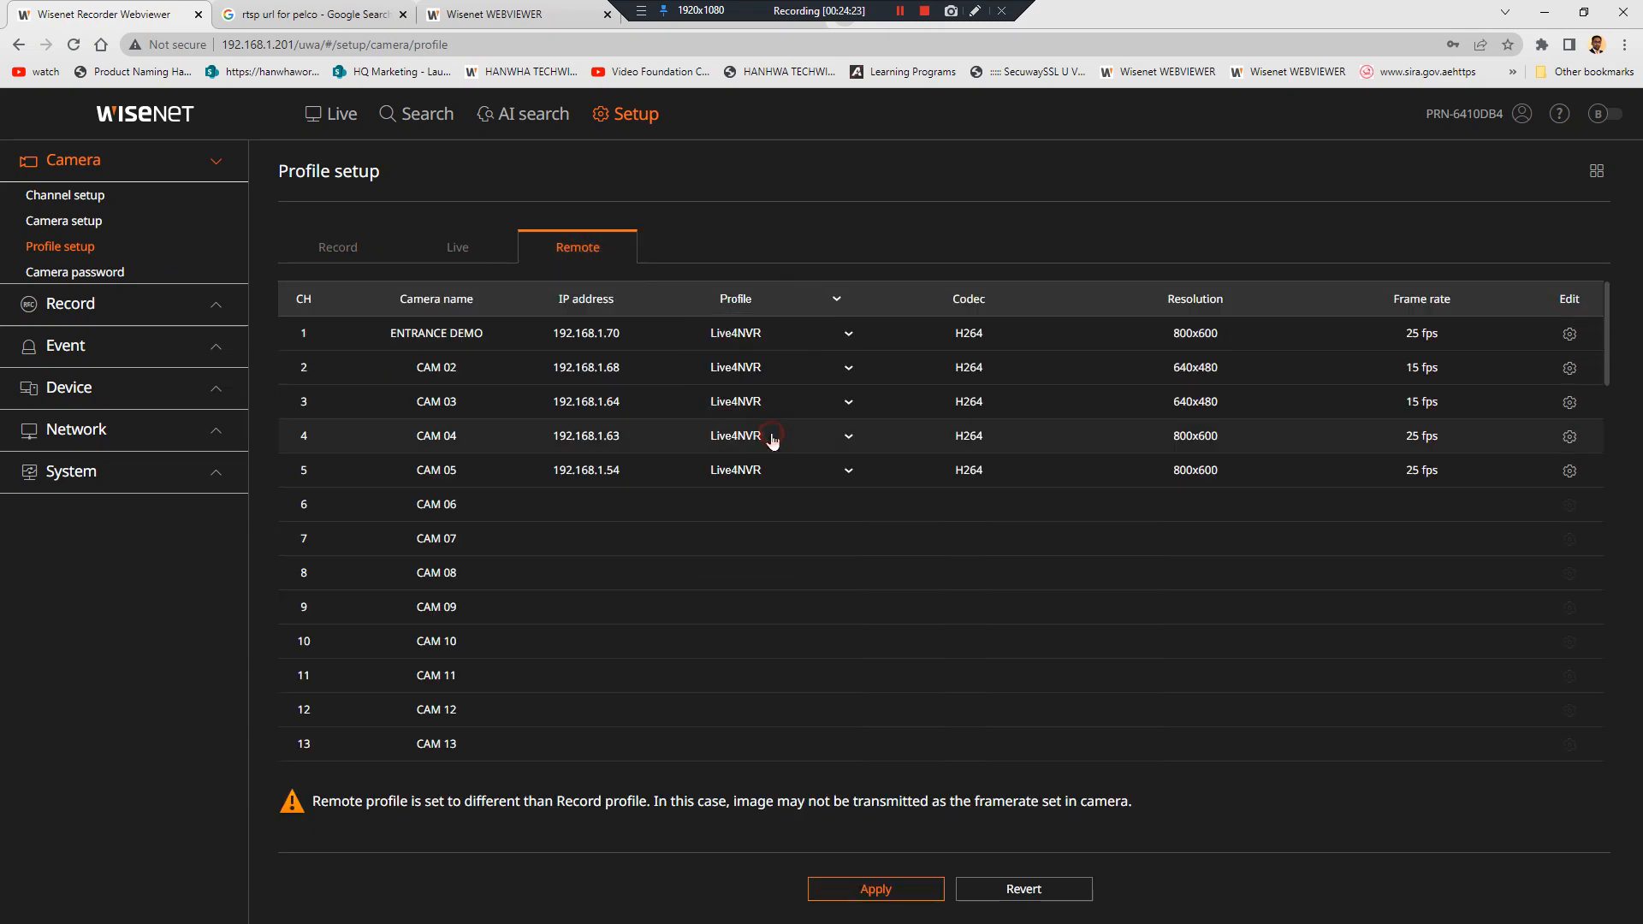
# Try H.264 for all cameras, revert to Live4NVR, apply, and view CAM 03 live at 640x480
pyautogui.click(778, 301)
pyautogui.click(770, 351)
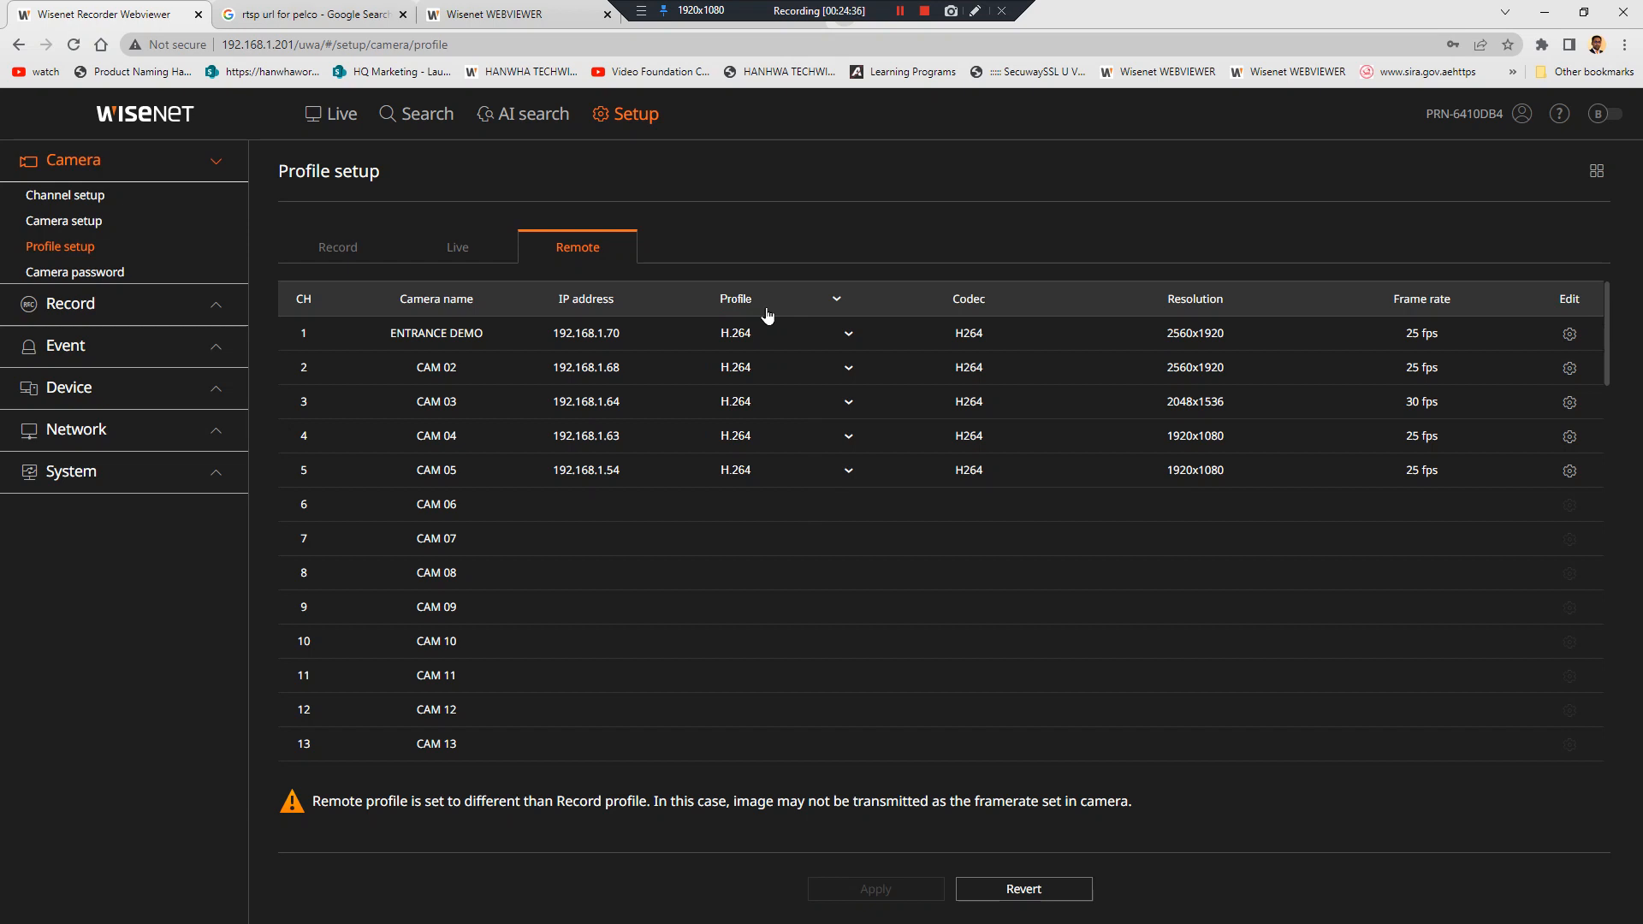
pyautogui.click(767, 313)
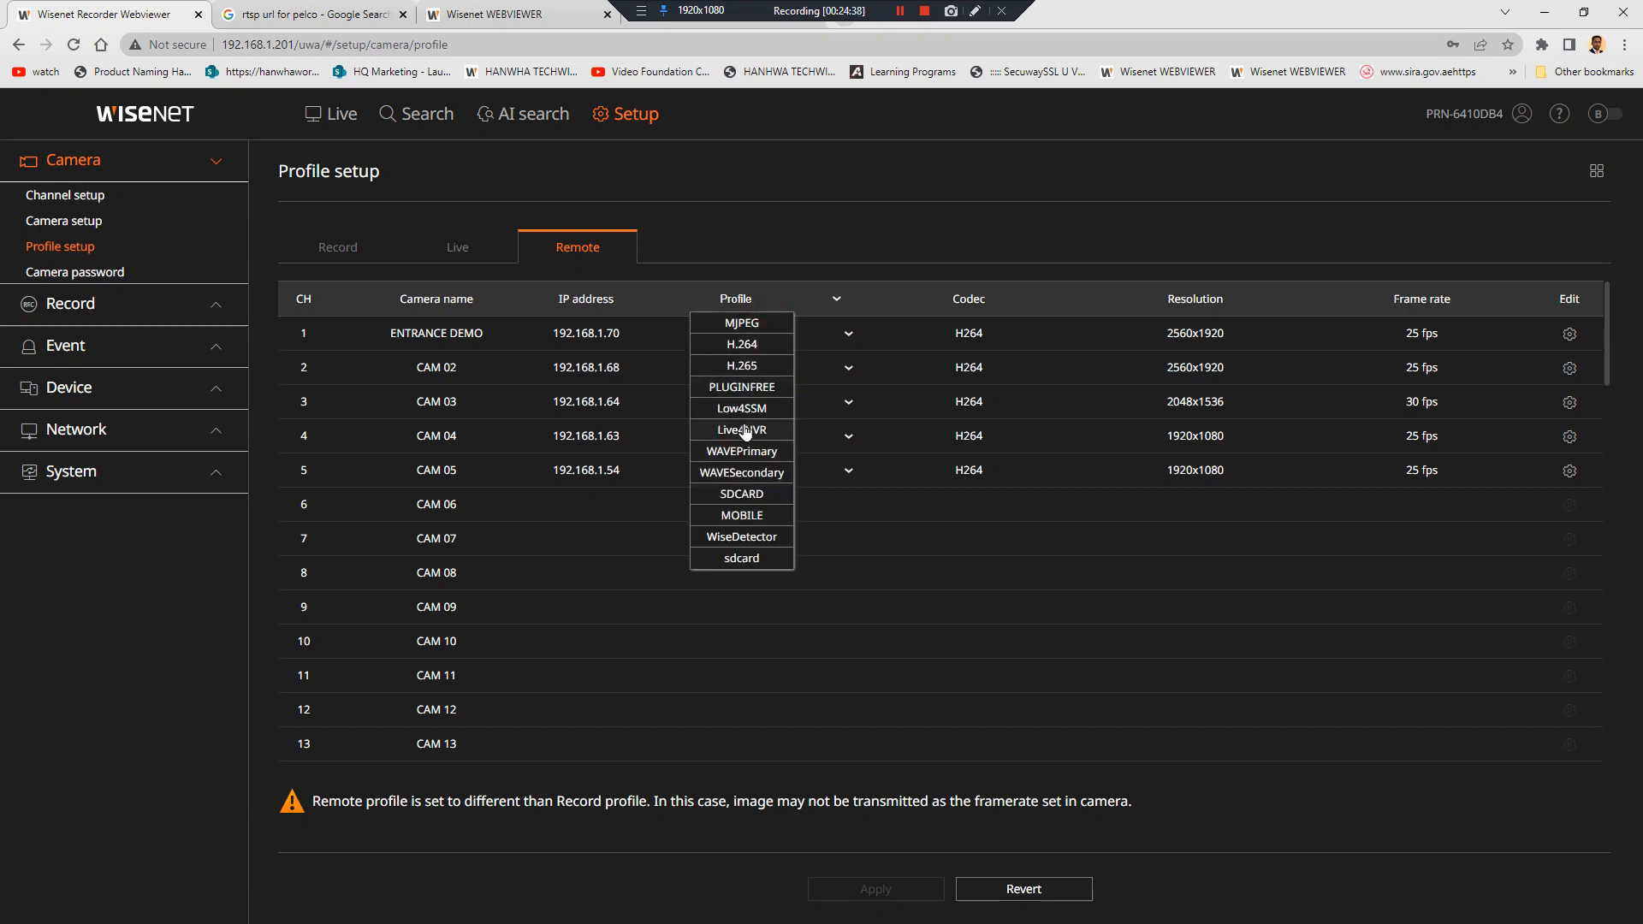
pyautogui.click(751, 429)
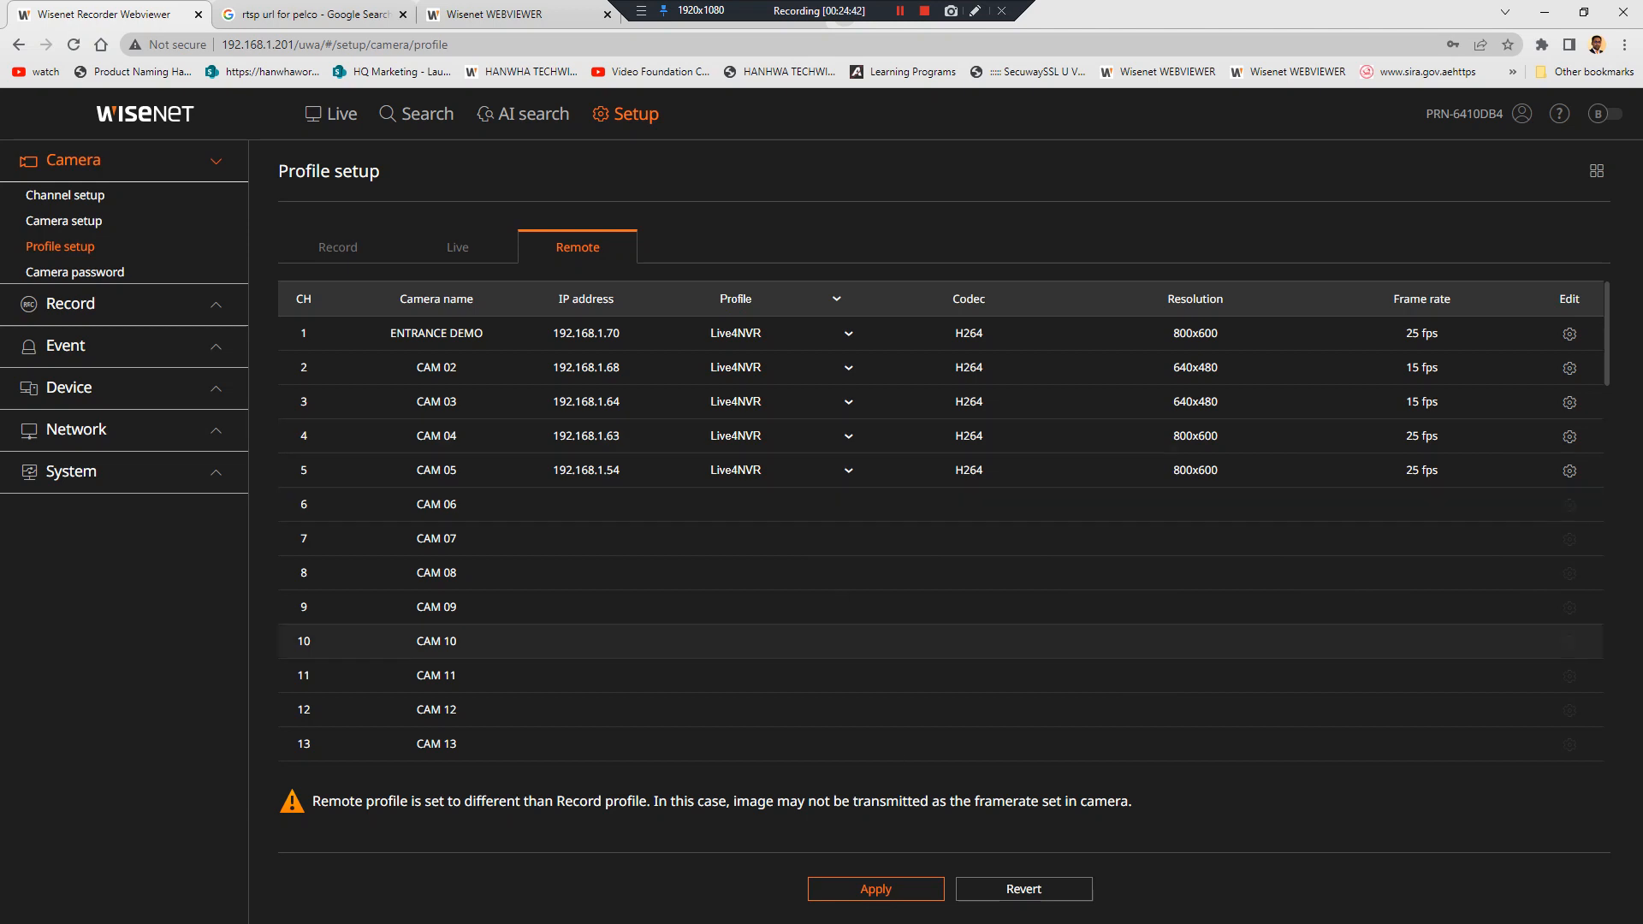
pyautogui.click(875, 889)
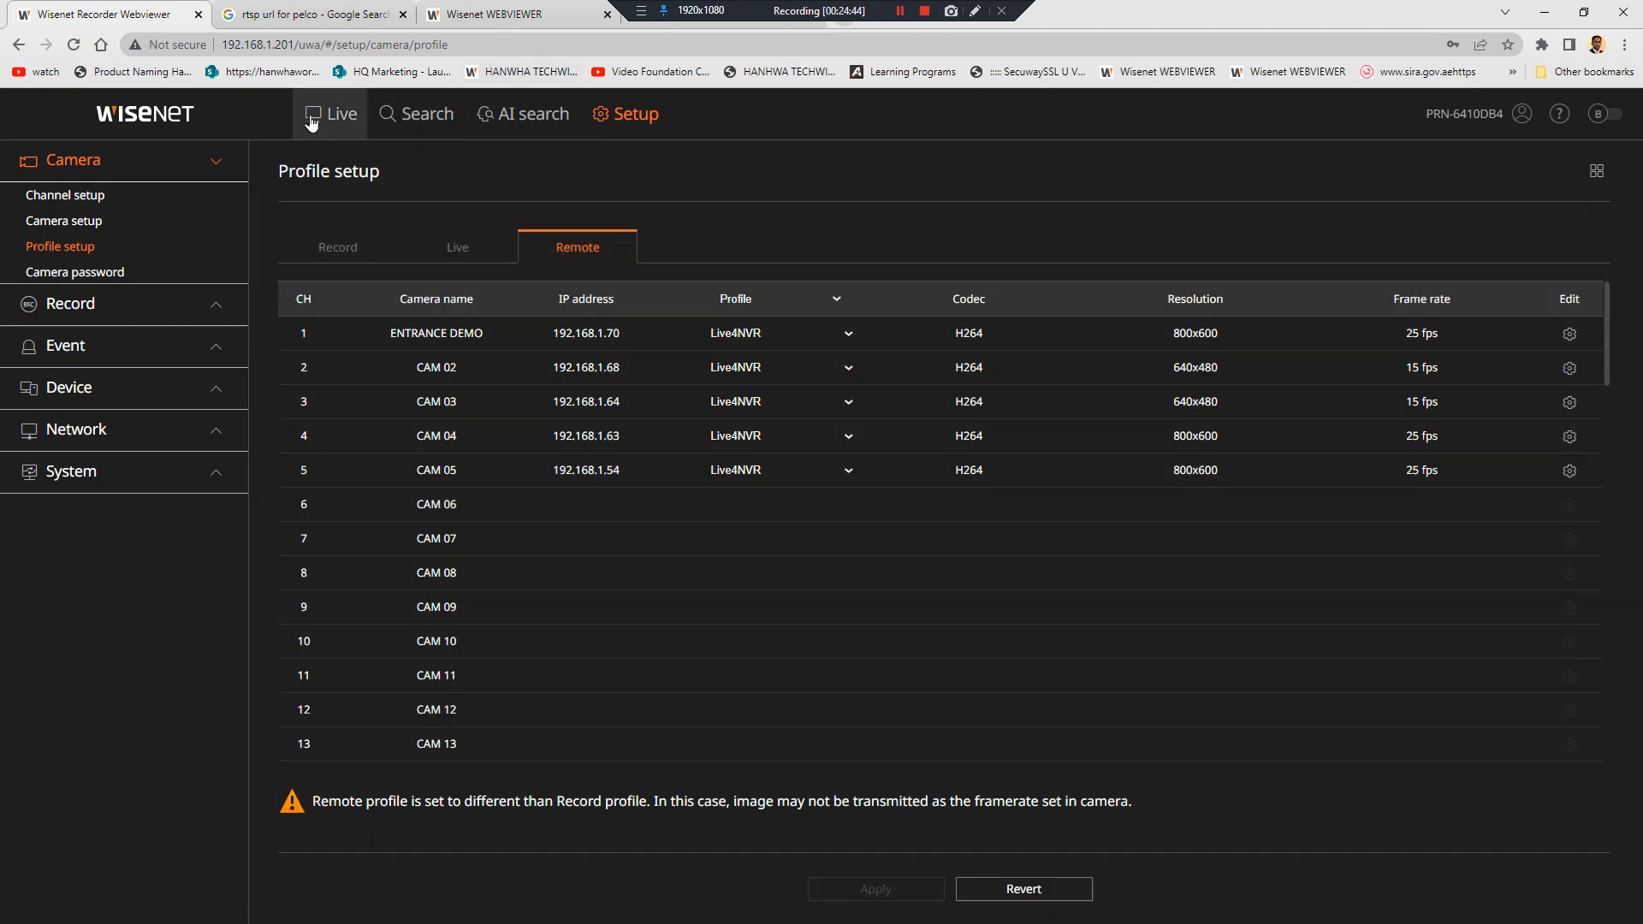
pyautogui.click(333, 114)
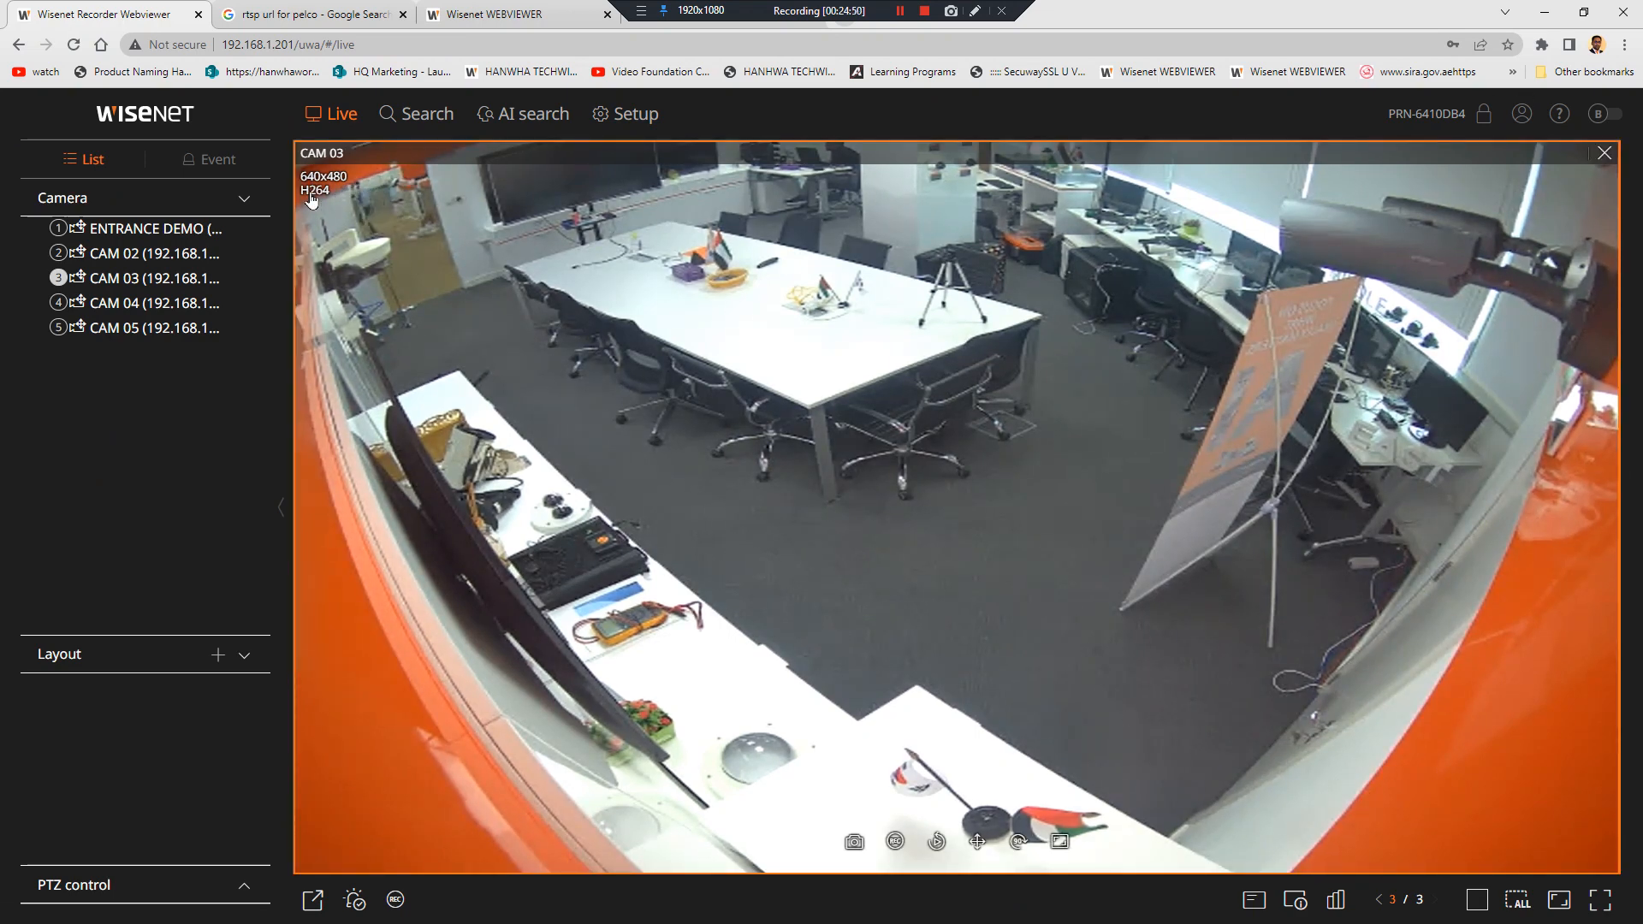
# Open the Remote profile table, compare CAM 03's own Live4NVR video profile, and return to the Recorder tab
pyautogui.click(629, 120)
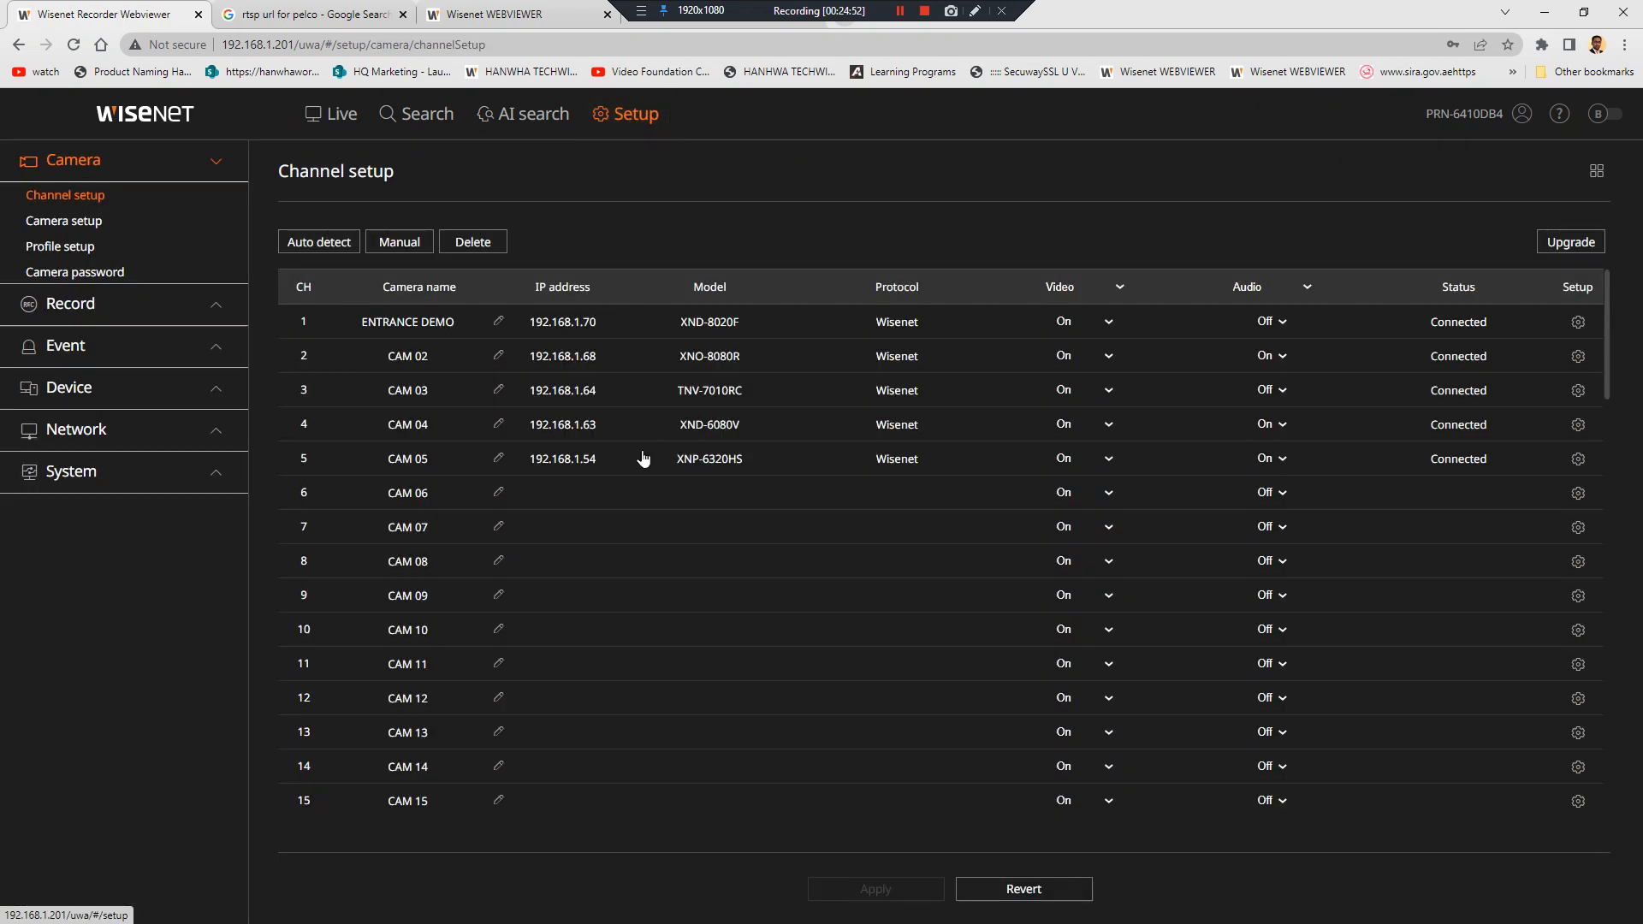
pyautogui.click(53, 248)
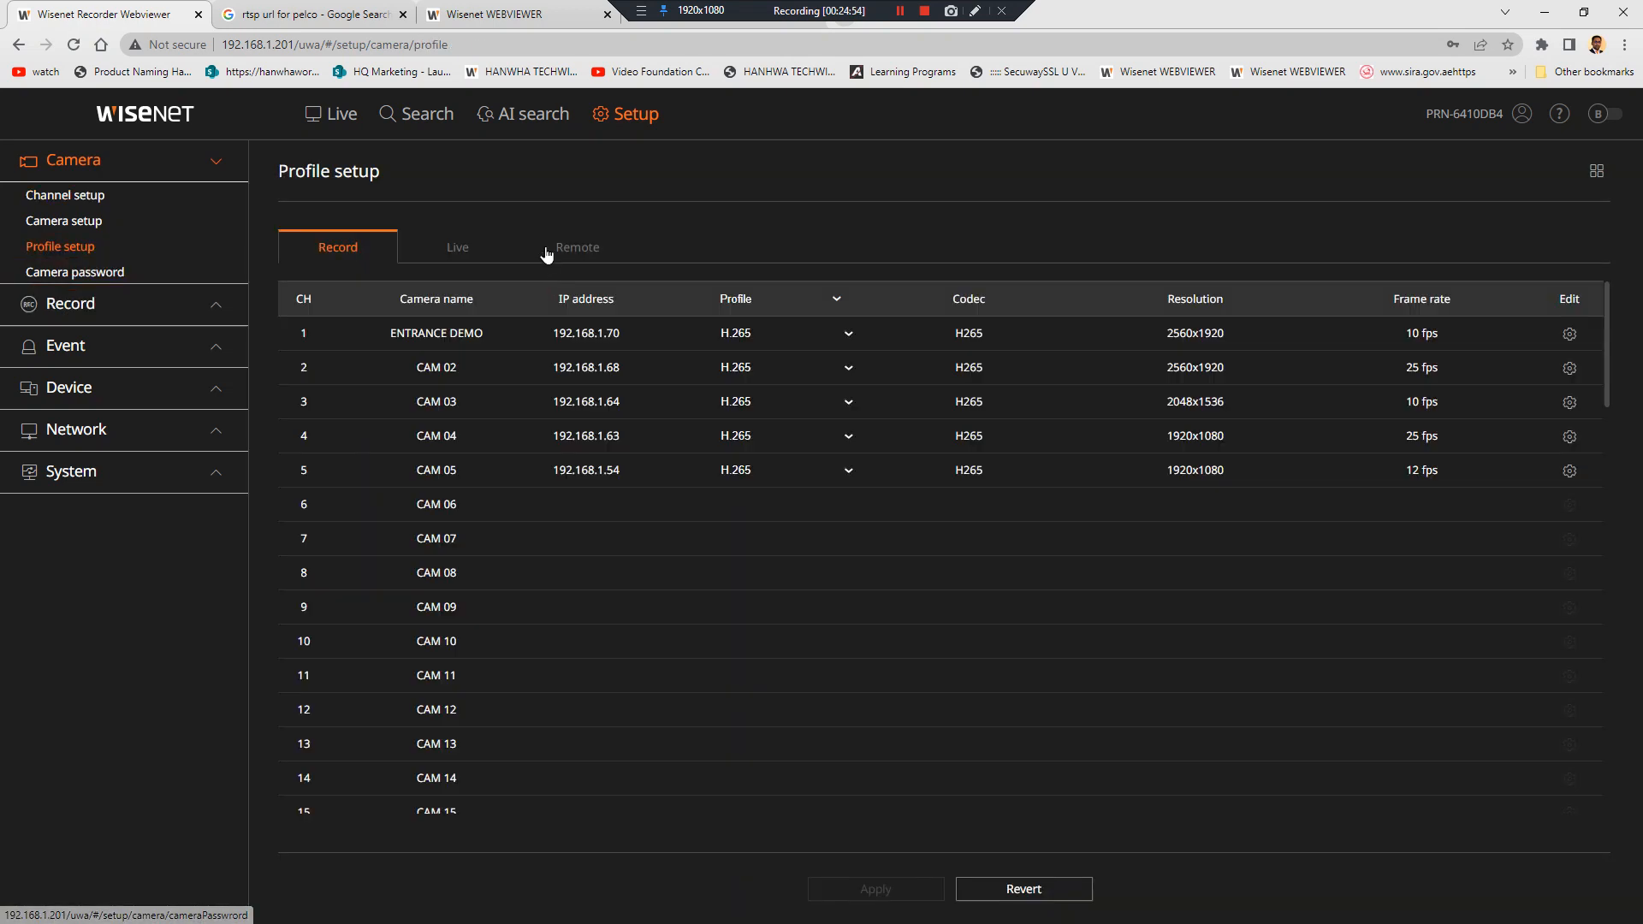
pyautogui.click(571, 244)
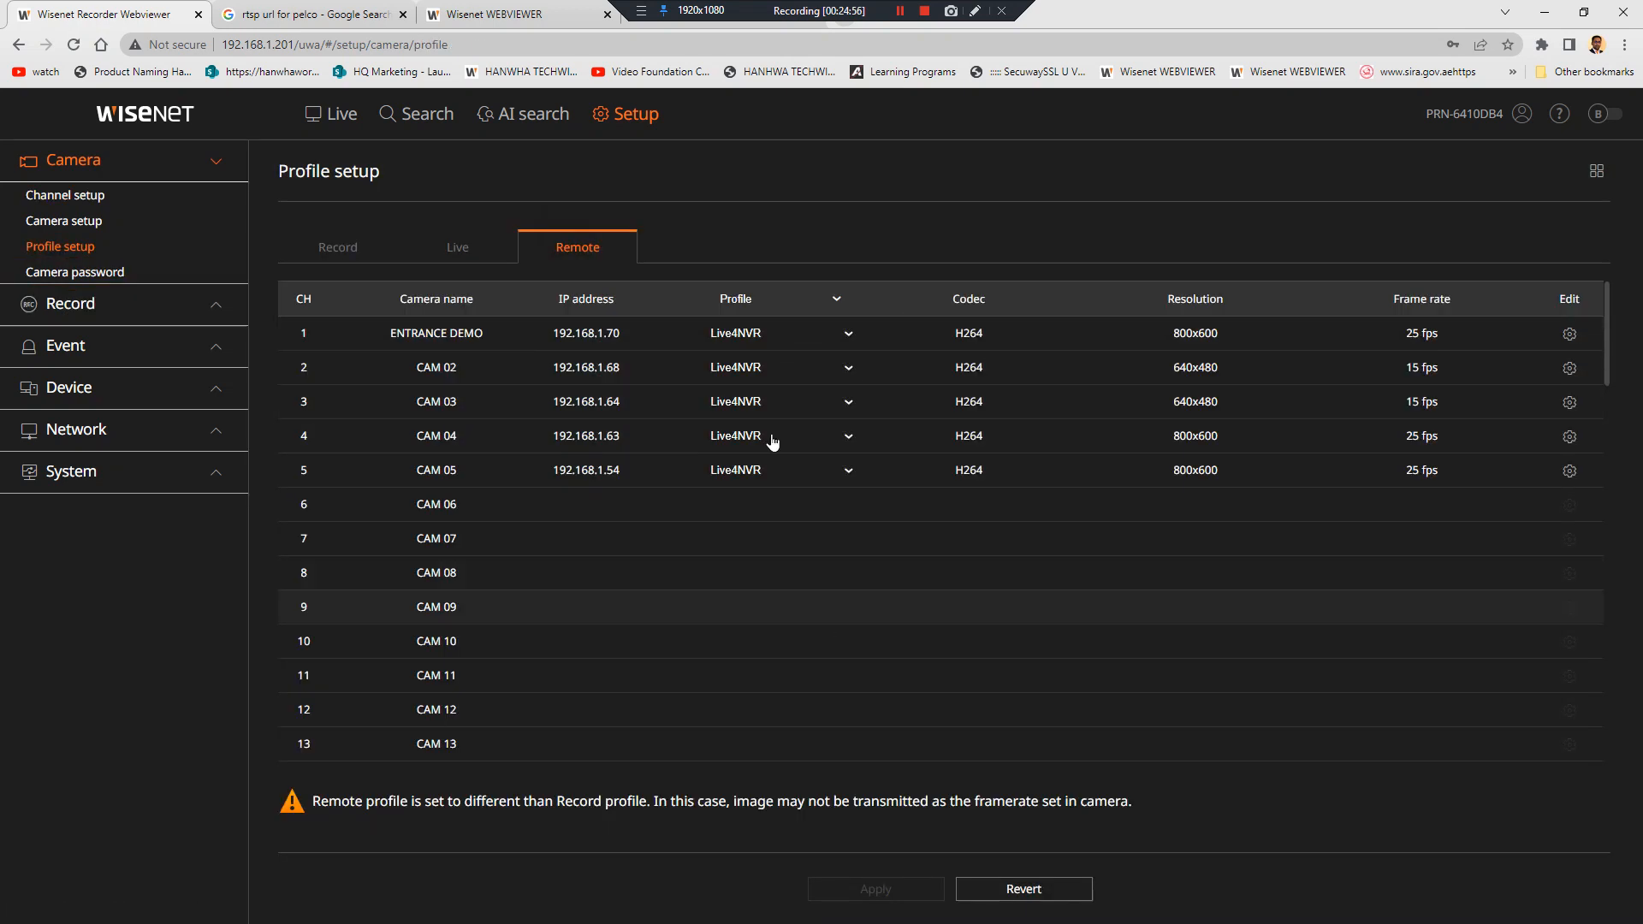
pyautogui.click(505, 14)
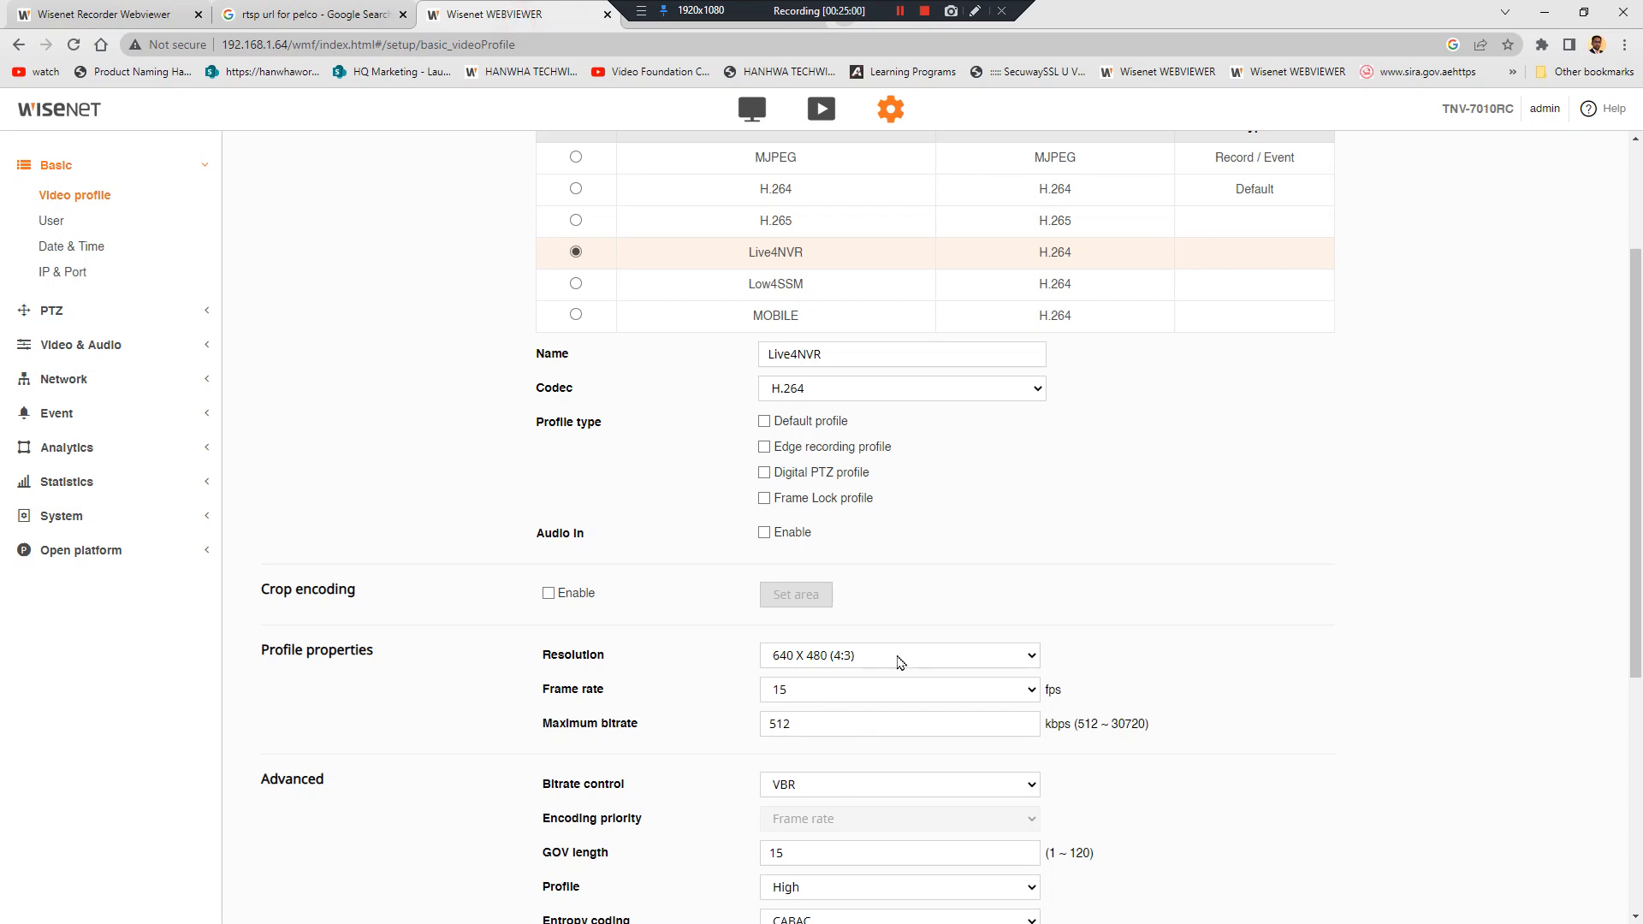
pyautogui.click(34, 19)
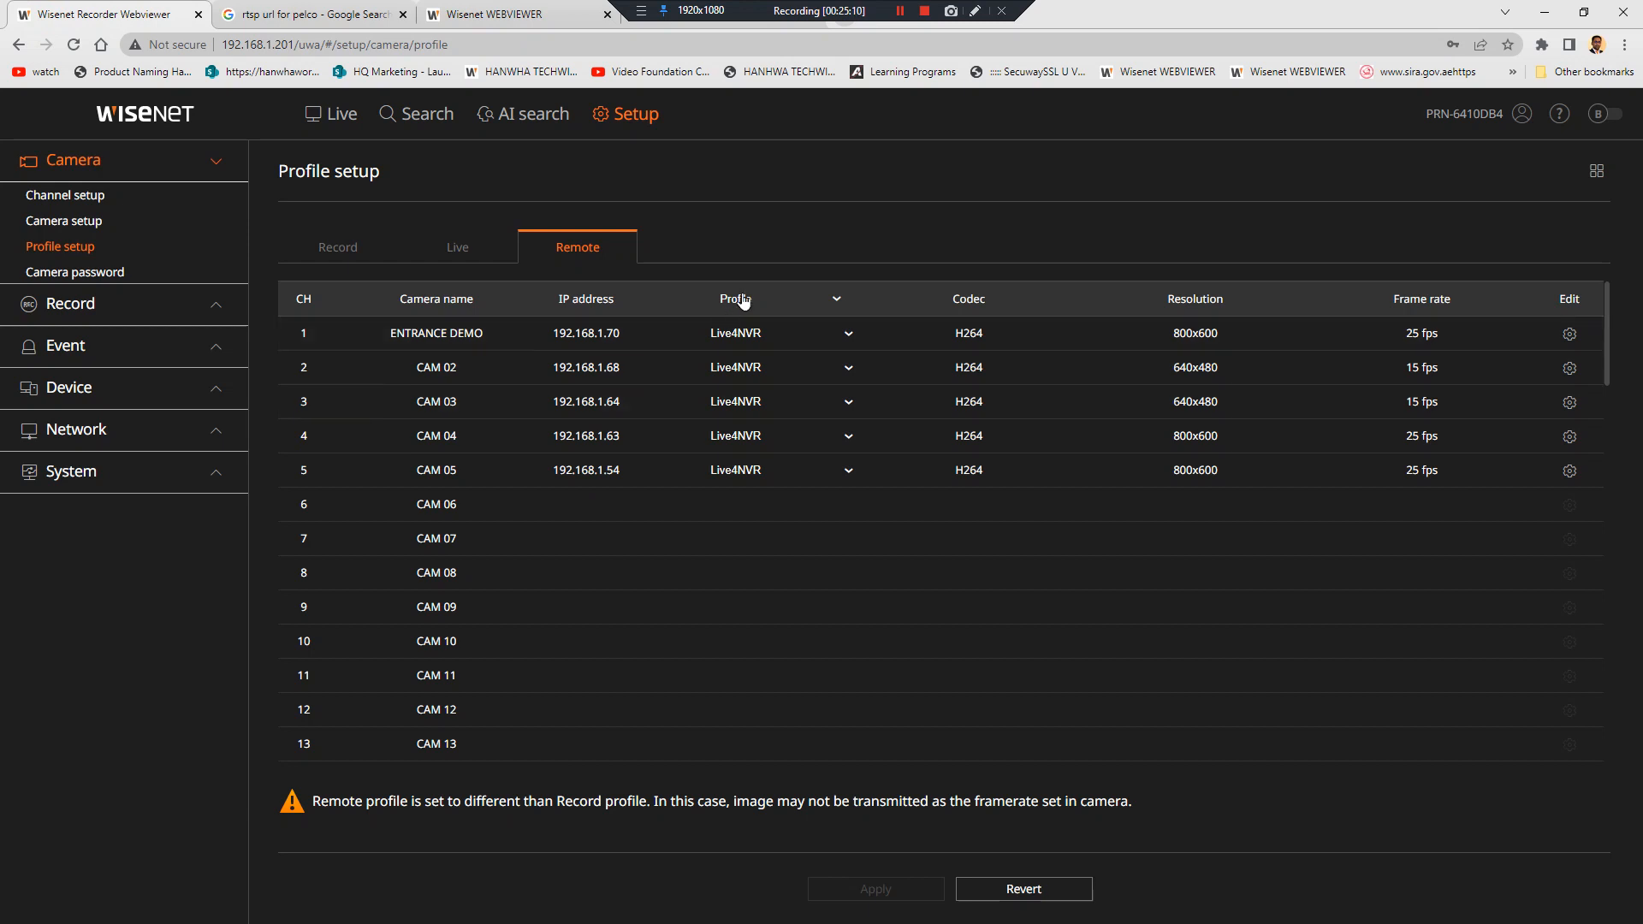
# Look over the remote profile list and the live replacement profile settings without changing anything
pyautogui.click(808, 305)
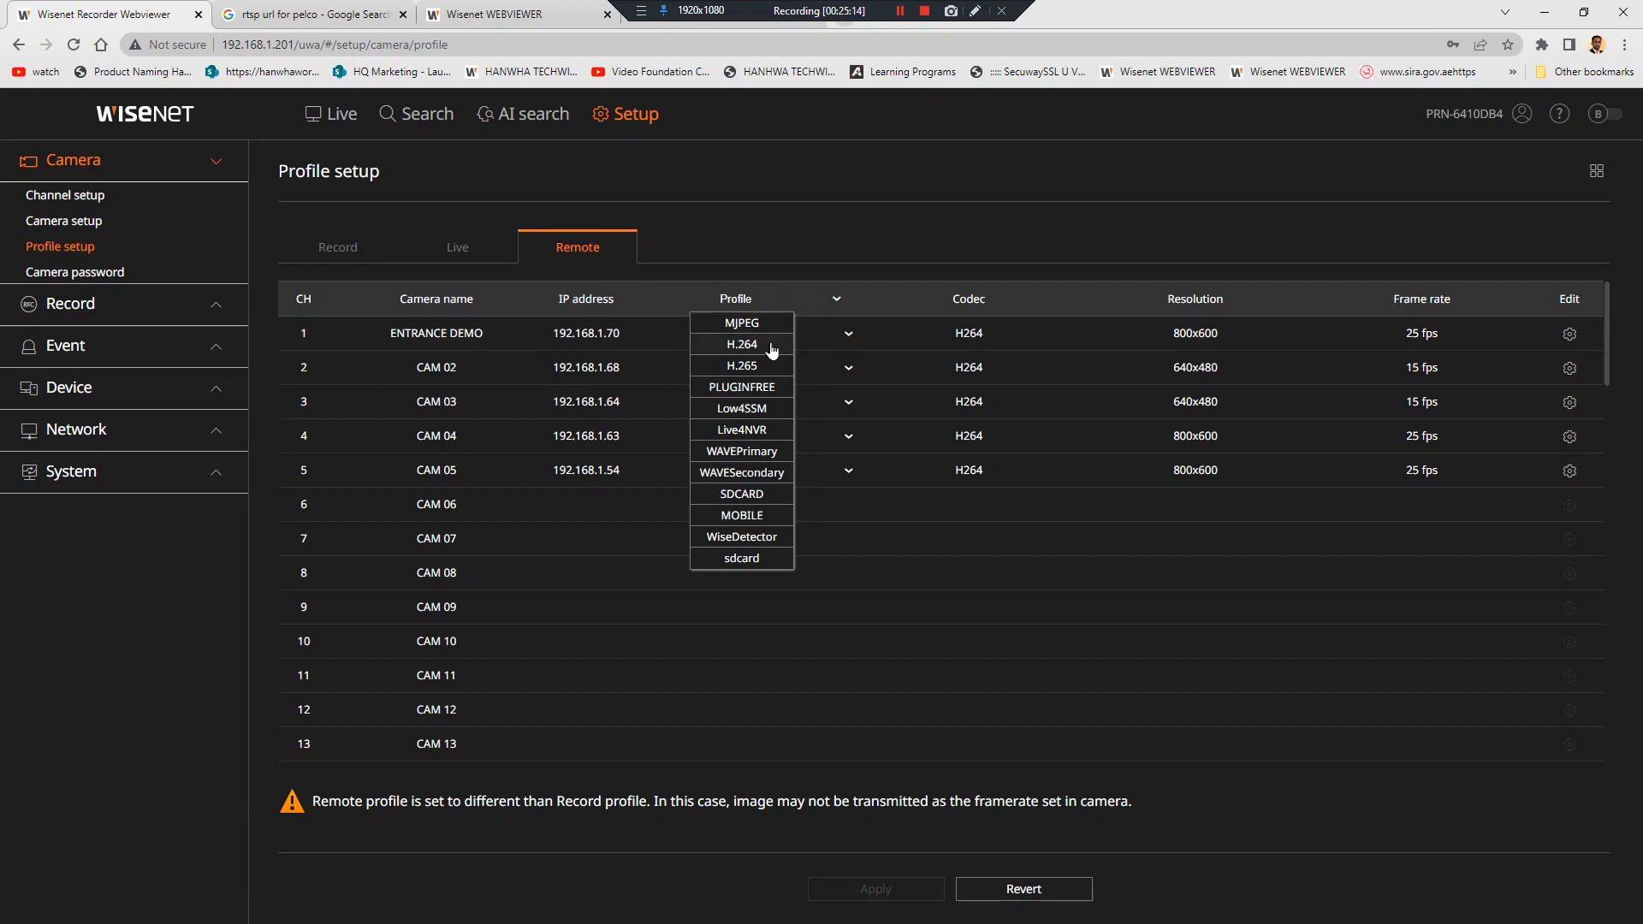
pyautogui.click(774, 243)
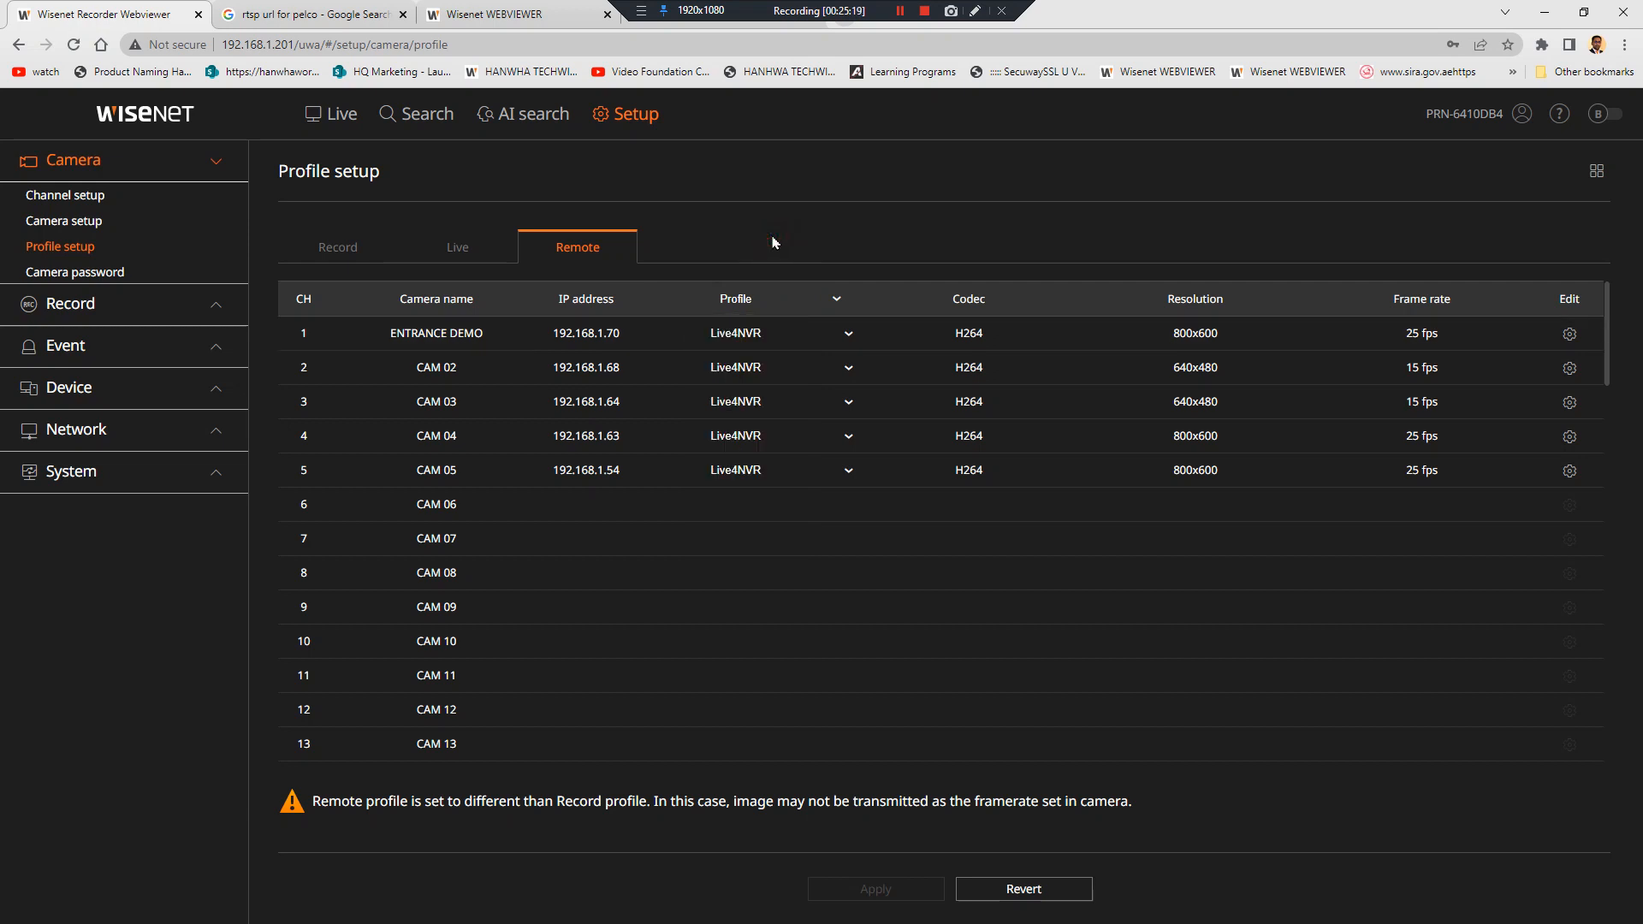
pyautogui.click(459, 251)
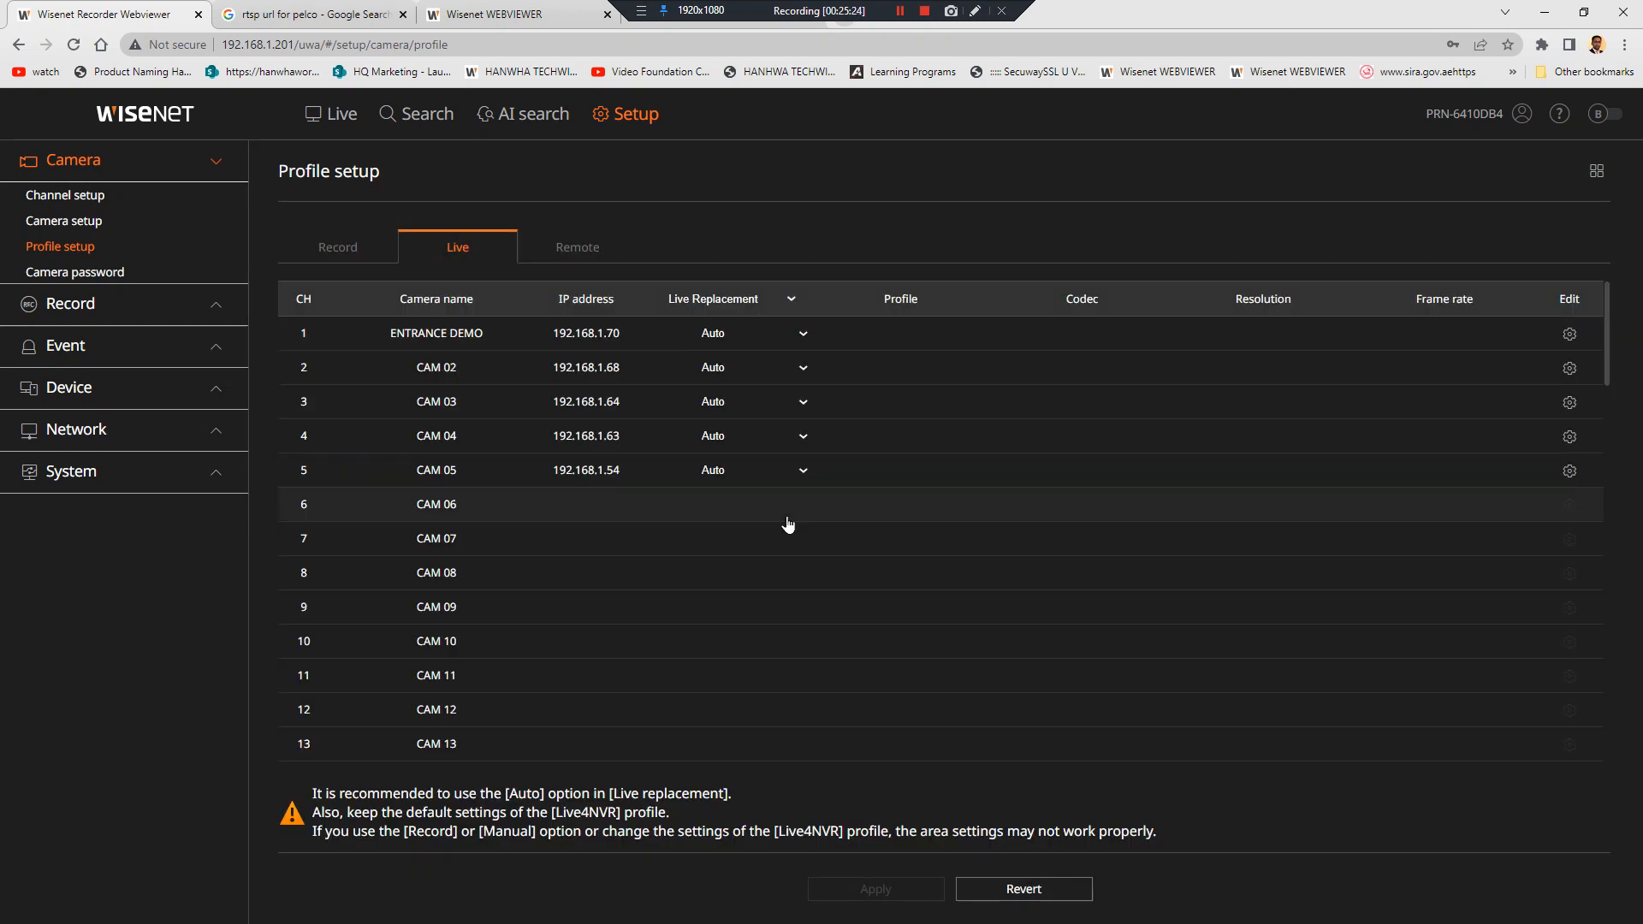
pyautogui.click(582, 250)
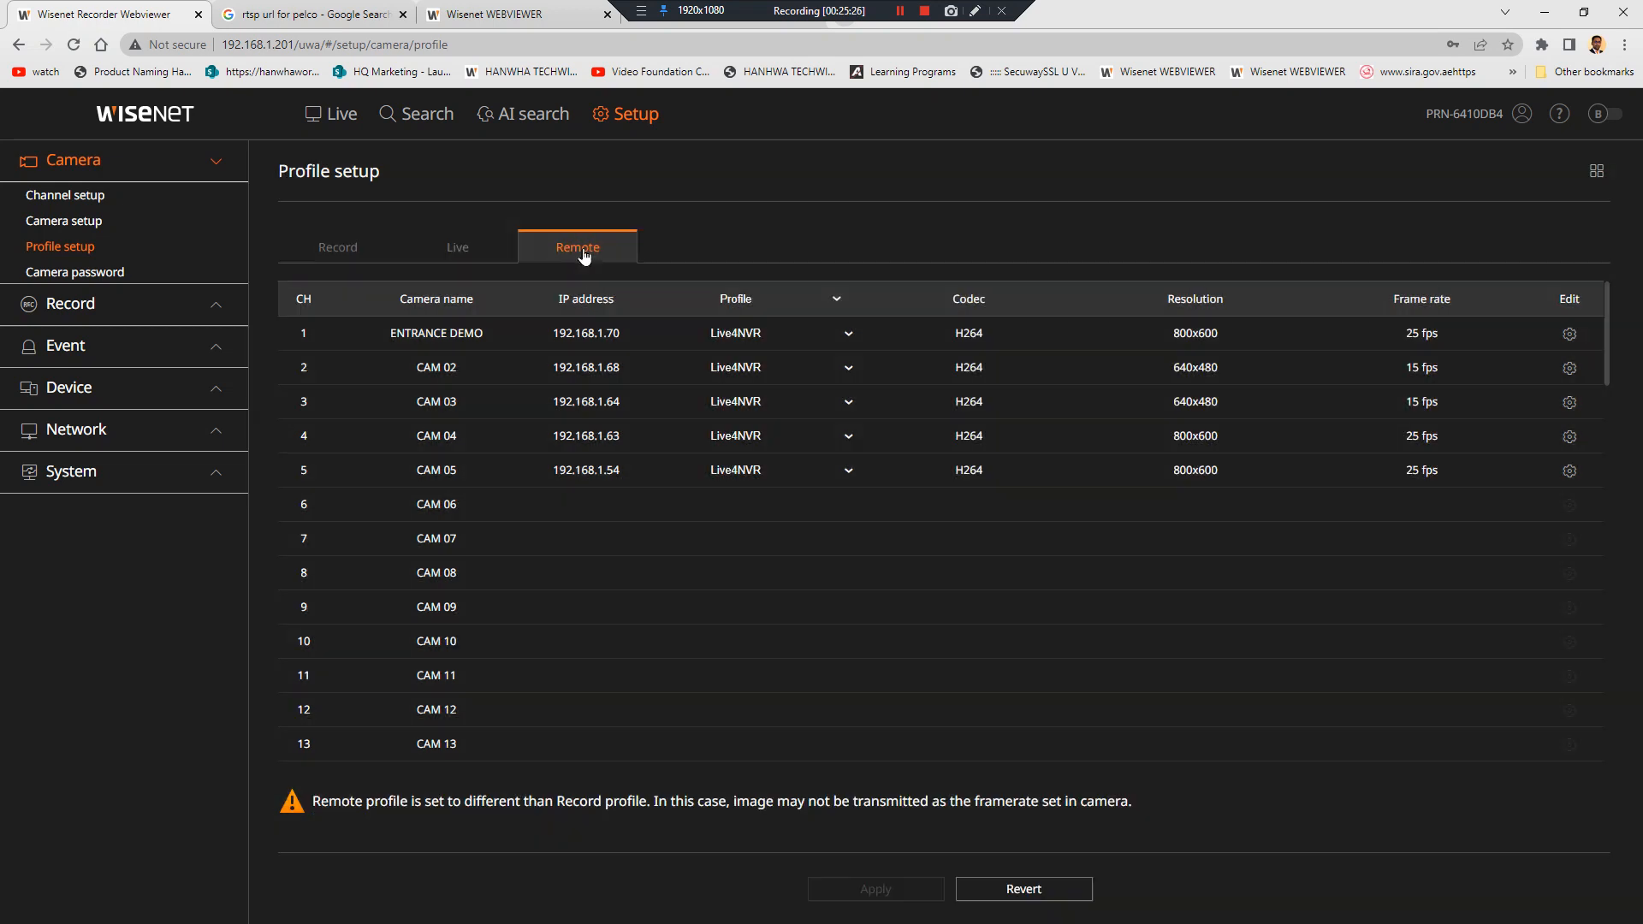
# Switch all five cameras' remote profile to H.264, apply, and check CAM 03 live at 2048x1536
pyautogui.click(756, 301)
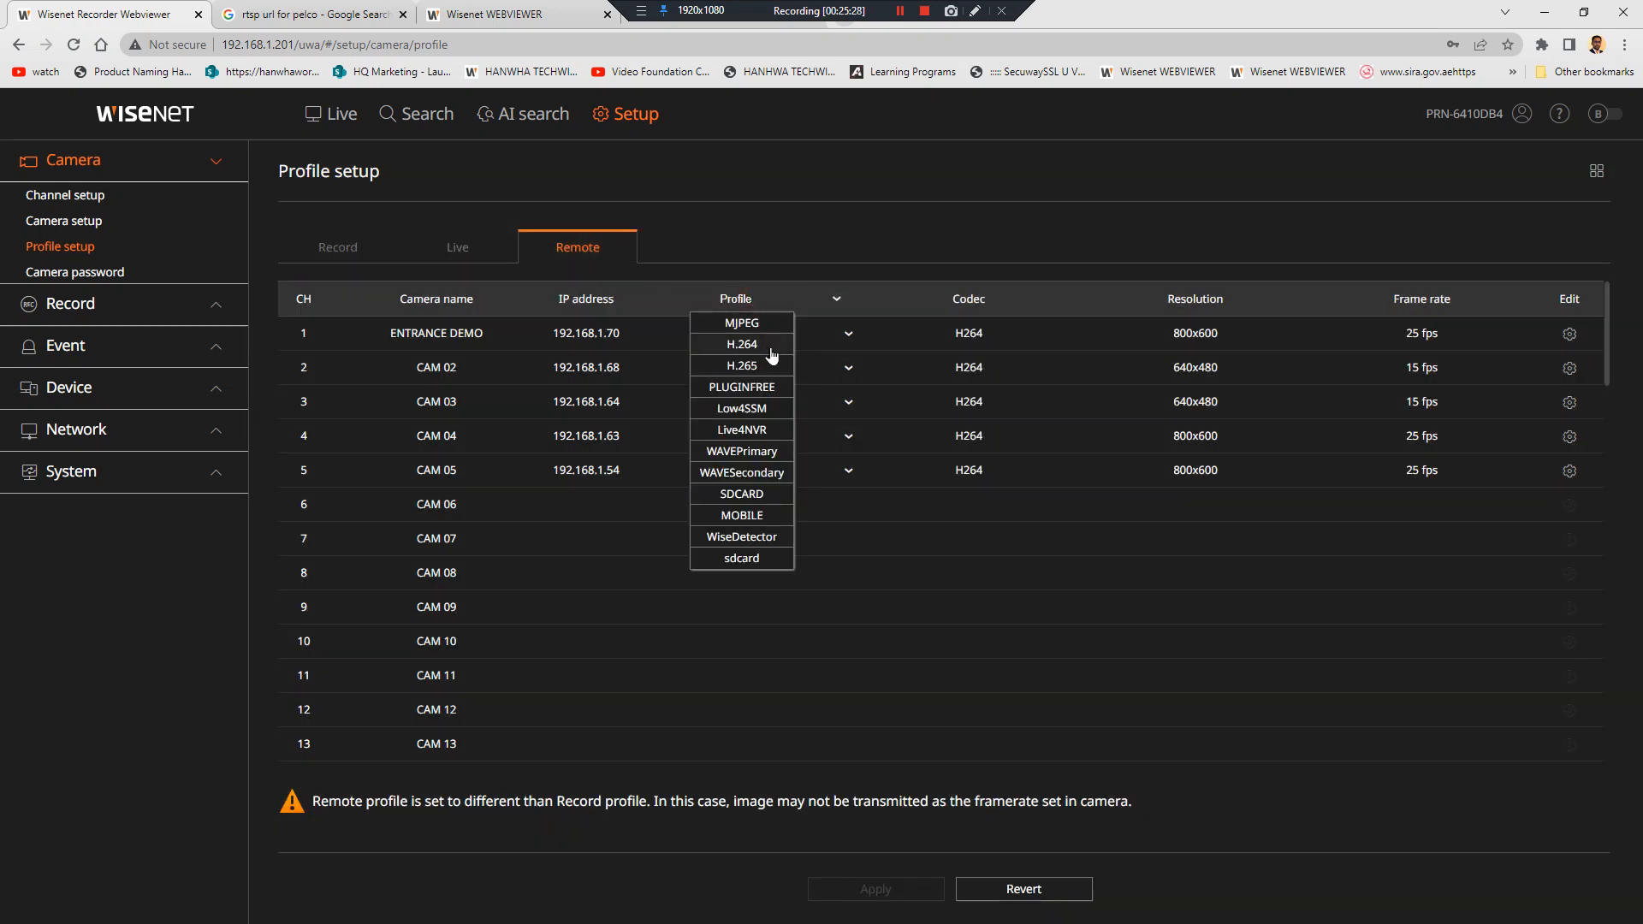
pyautogui.click(742, 344)
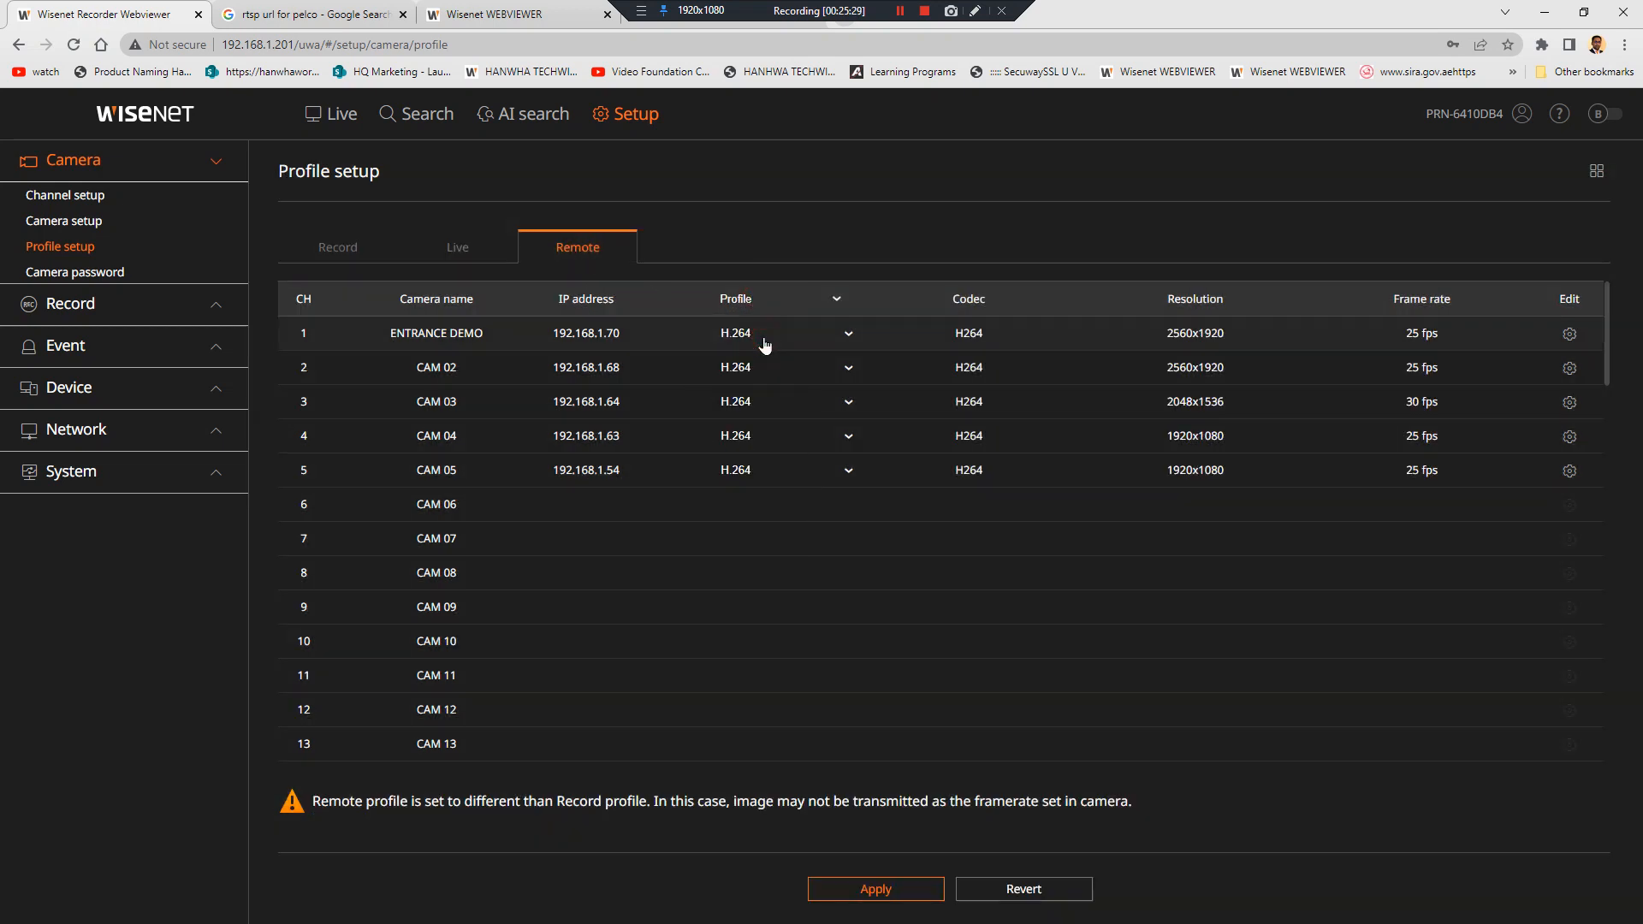
pyautogui.click(876, 890)
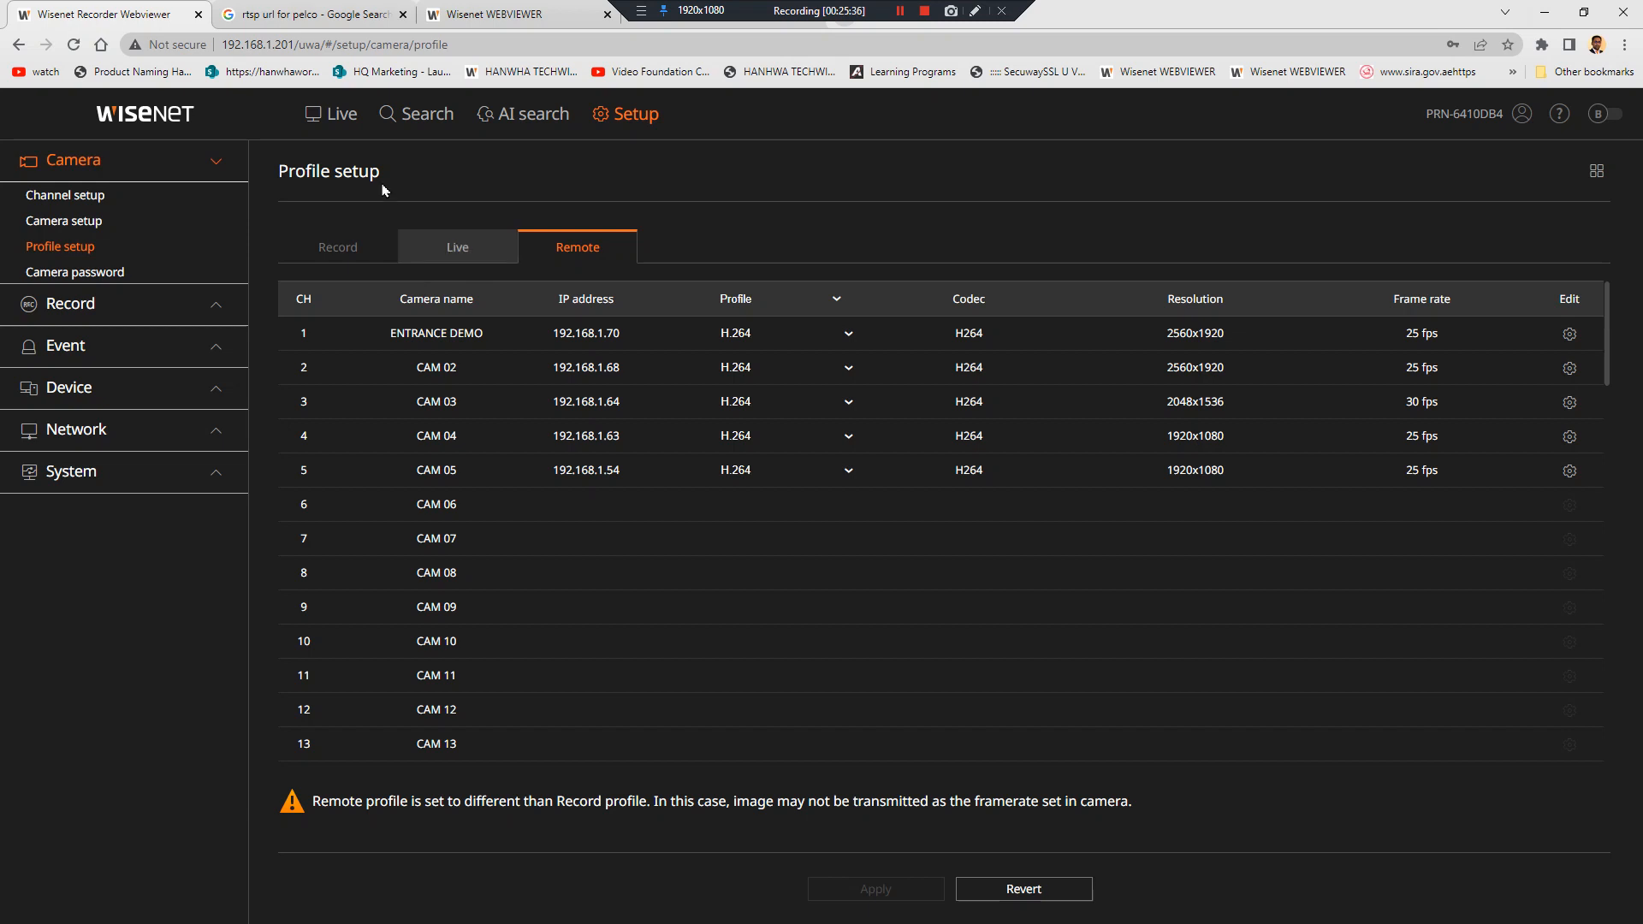
pyautogui.click(338, 115)
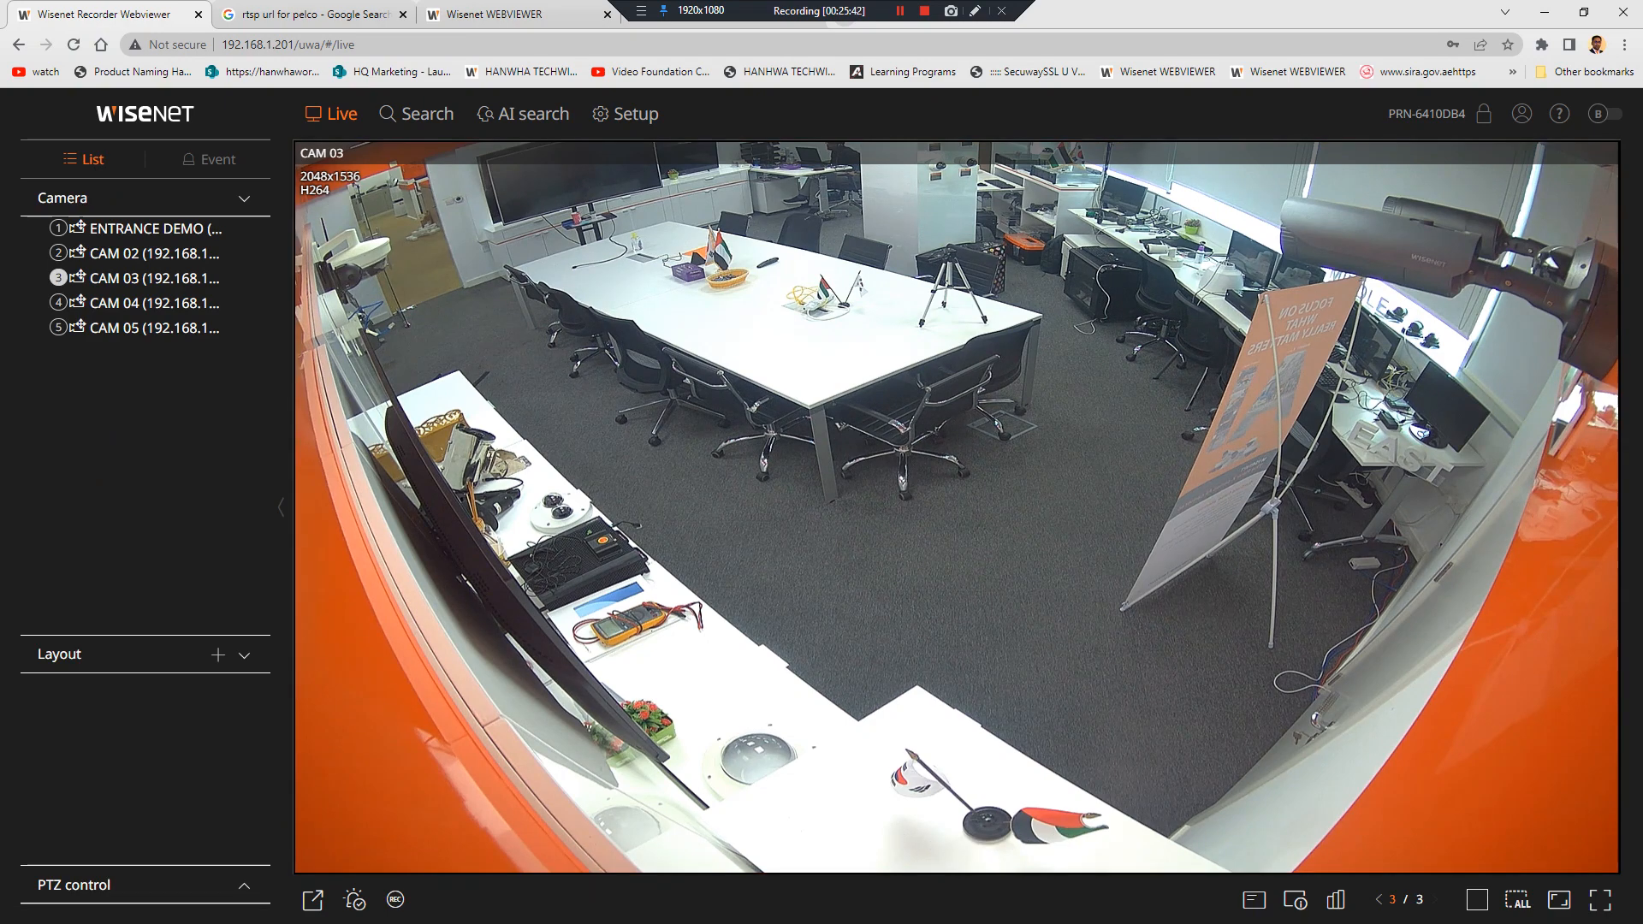
# Check ENTRANCE DEMO streams at 2560x1920, then confirm the Remote profile table shows H.264 for all five cameras
pyautogui.click(155, 229)
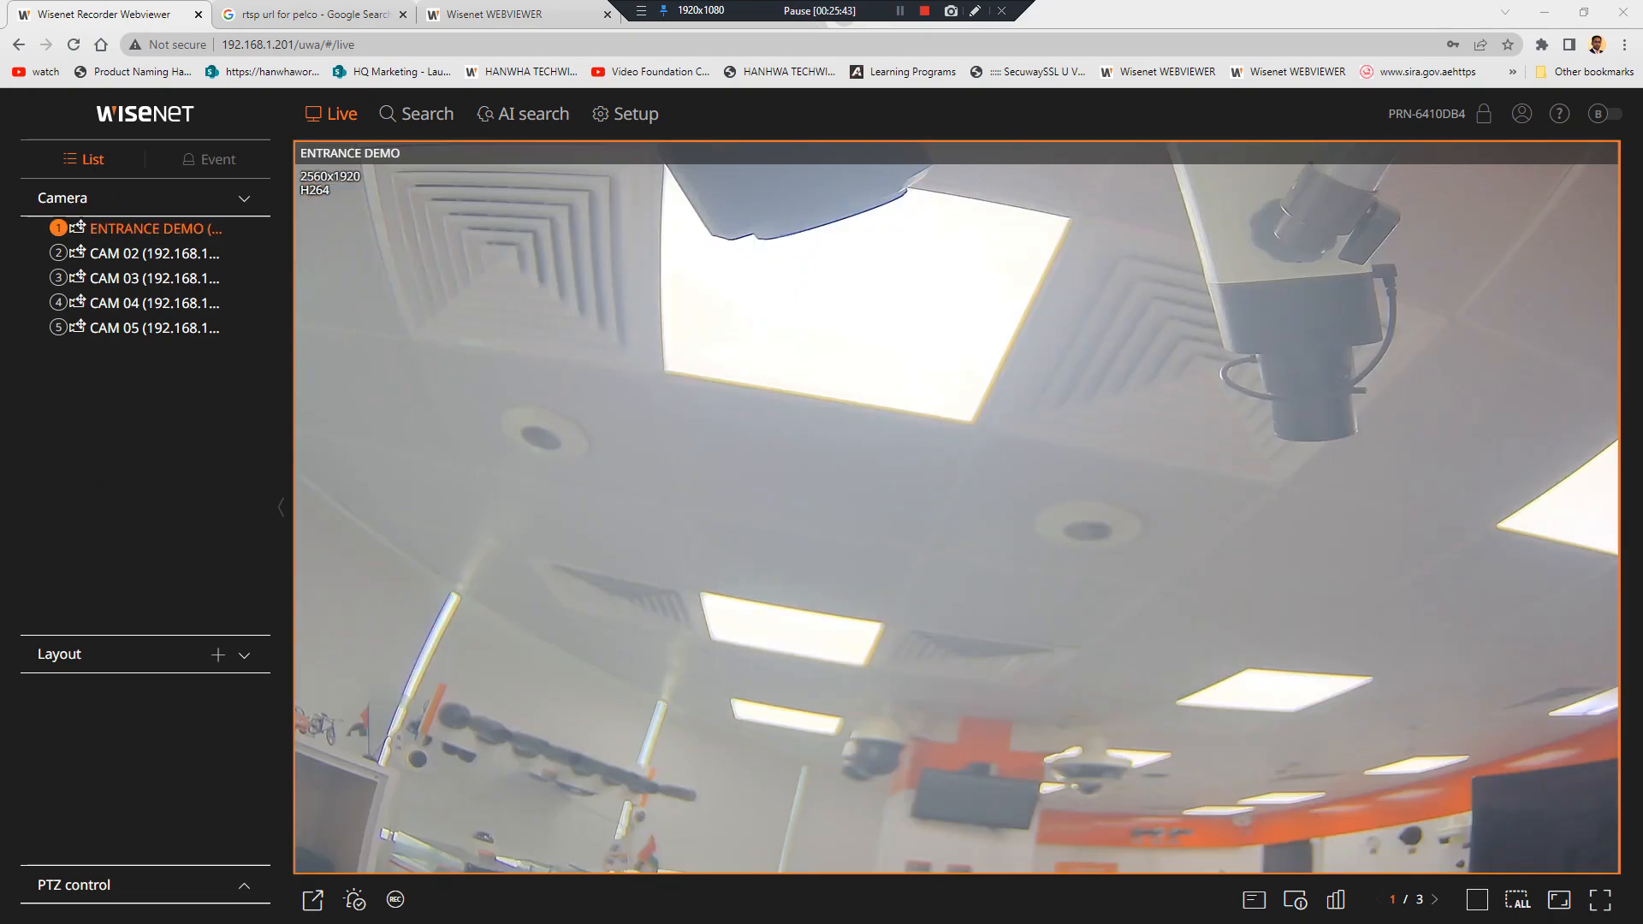
pyautogui.click(635, 121)
pyautogui.click(143, 255)
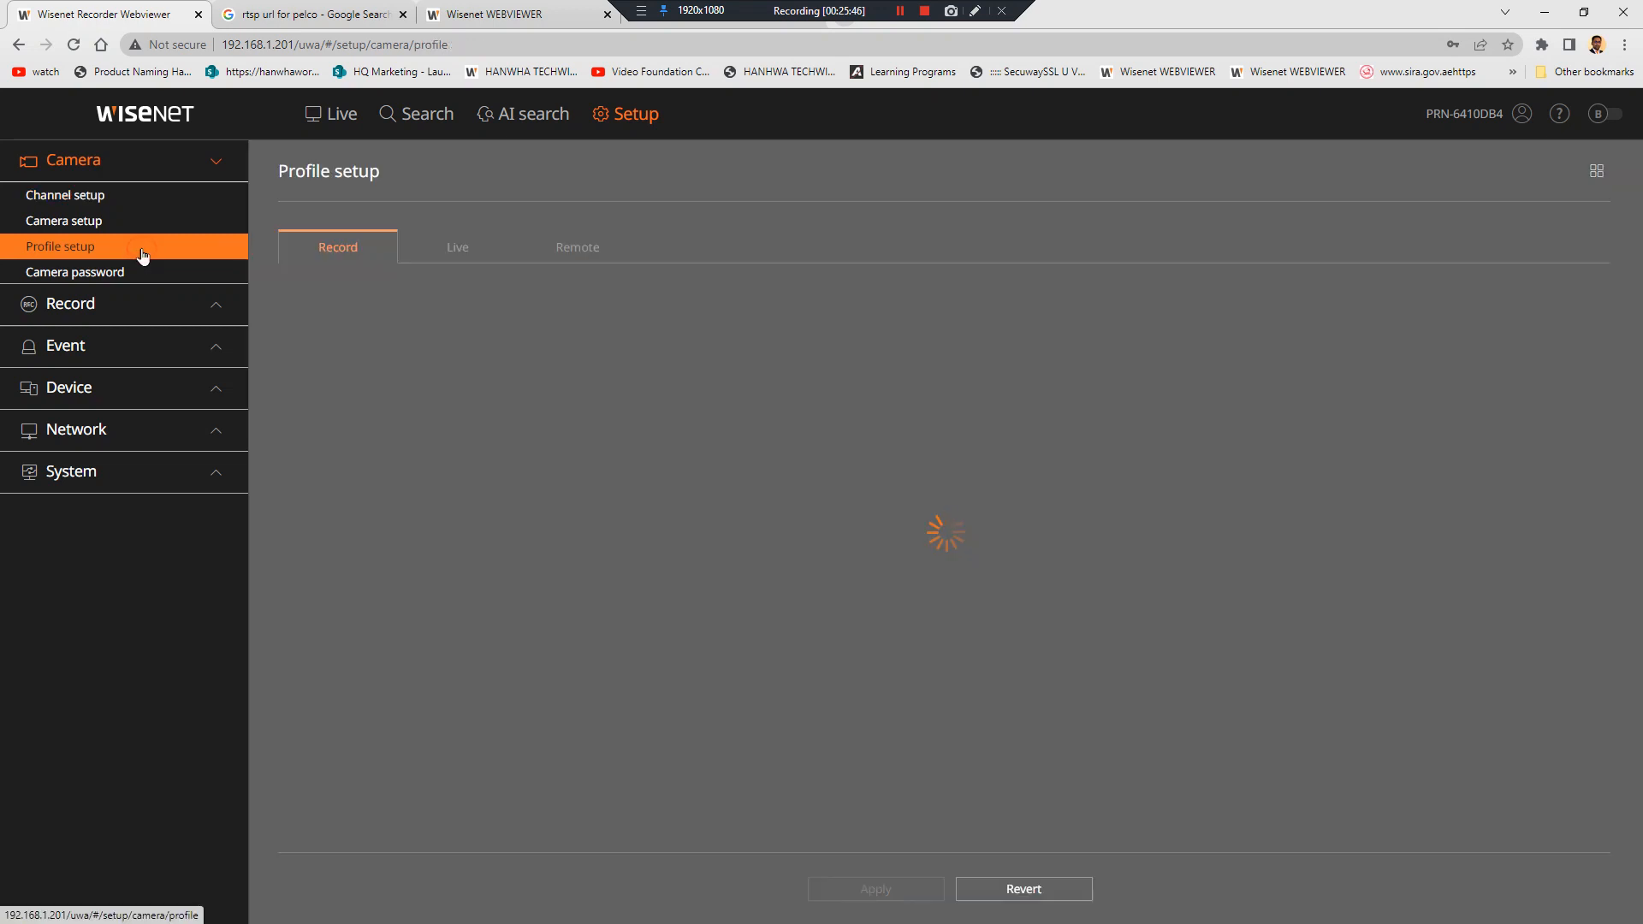
pyautogui.click(591, 248)
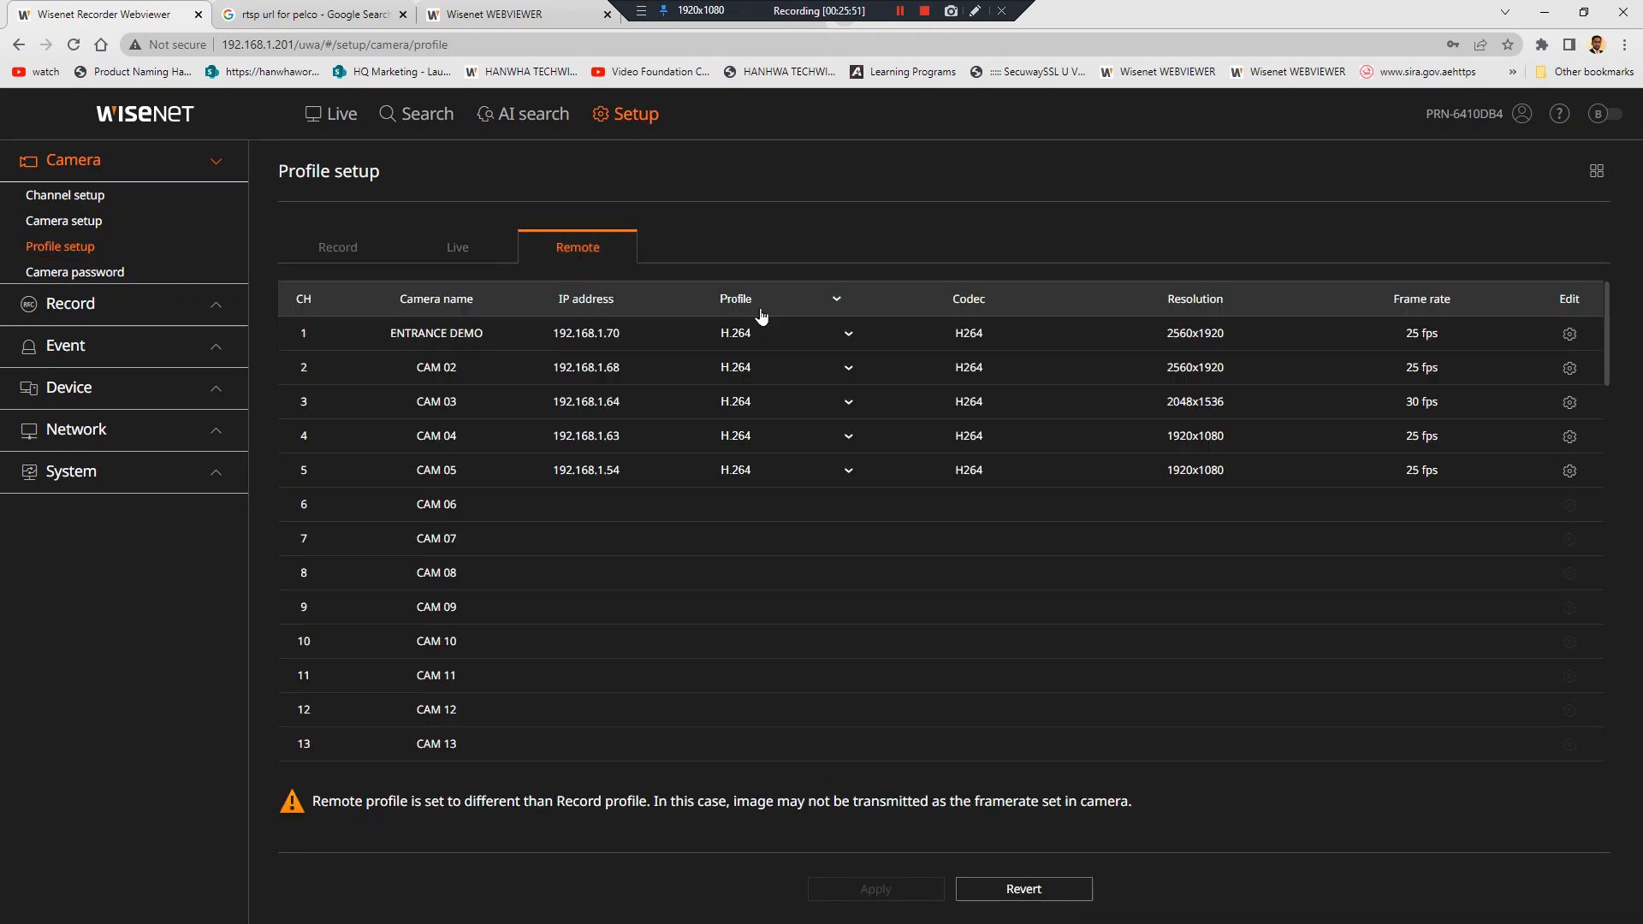
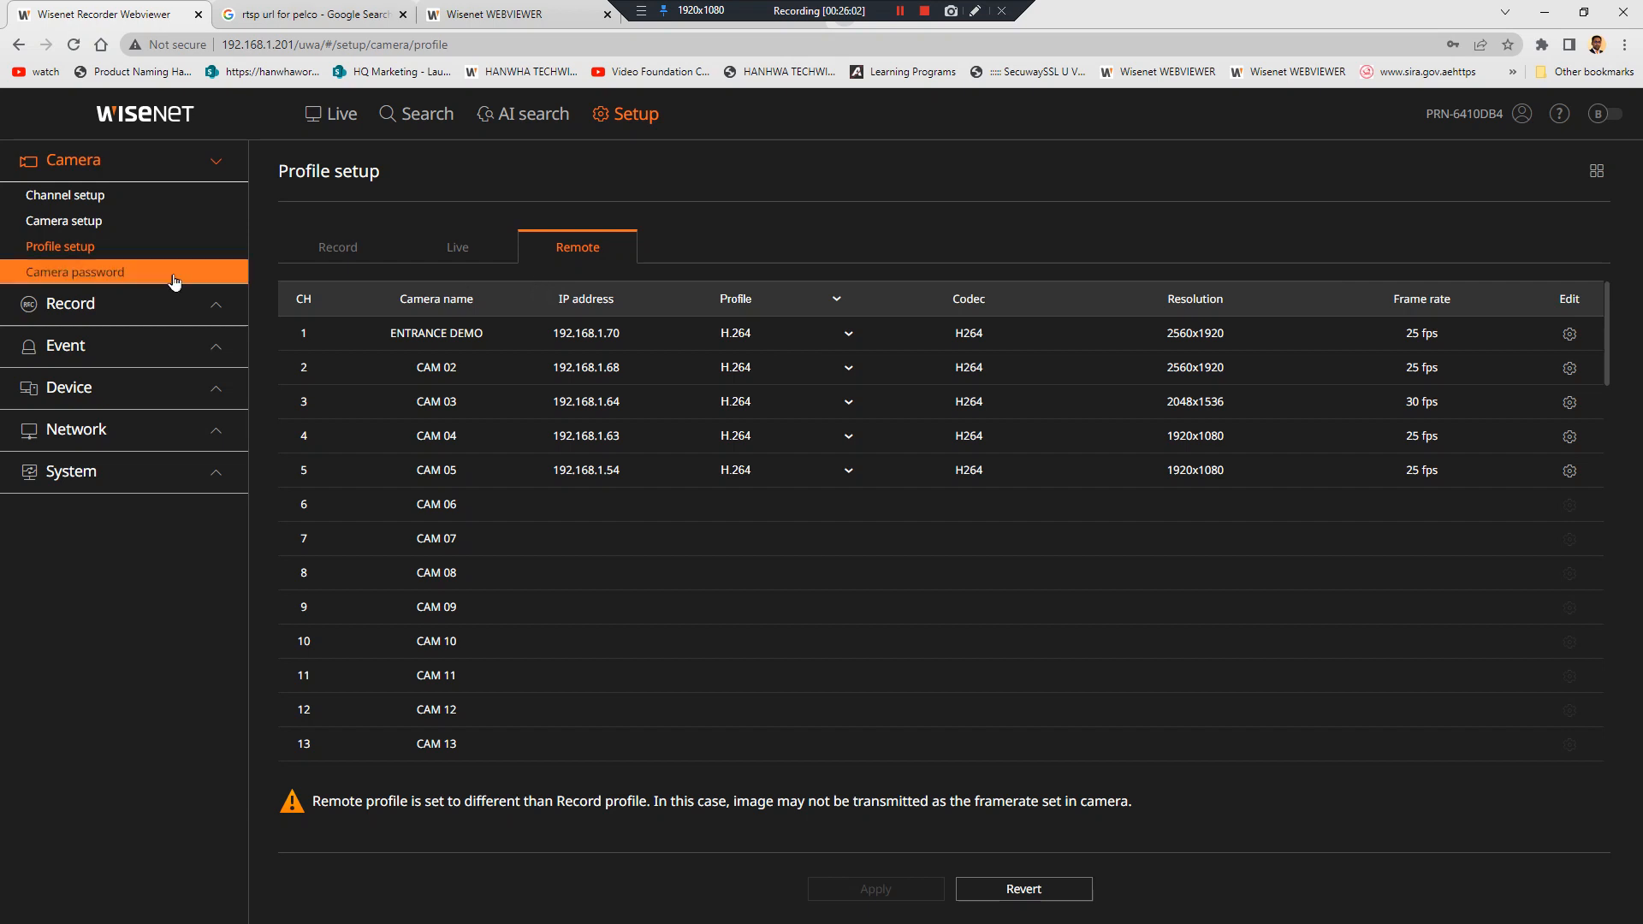
# Open CH 1's record schedule and mark hours 18–23 and 0–1 every day as Event
pyautogui.click(117, 305)
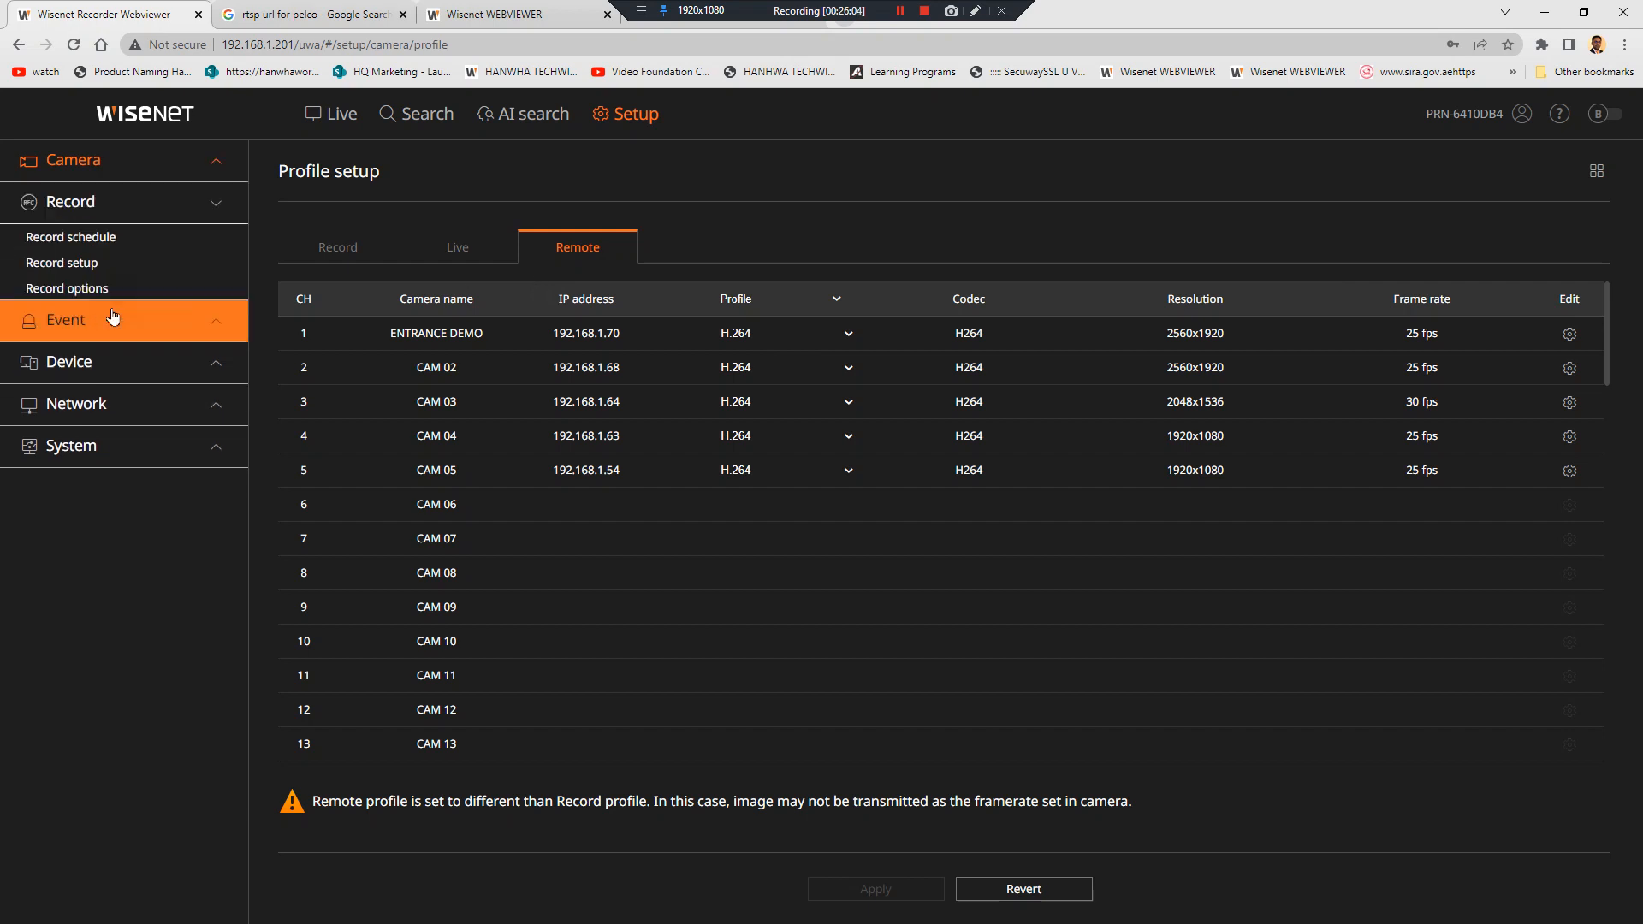
pyautogui.click(69, 236)
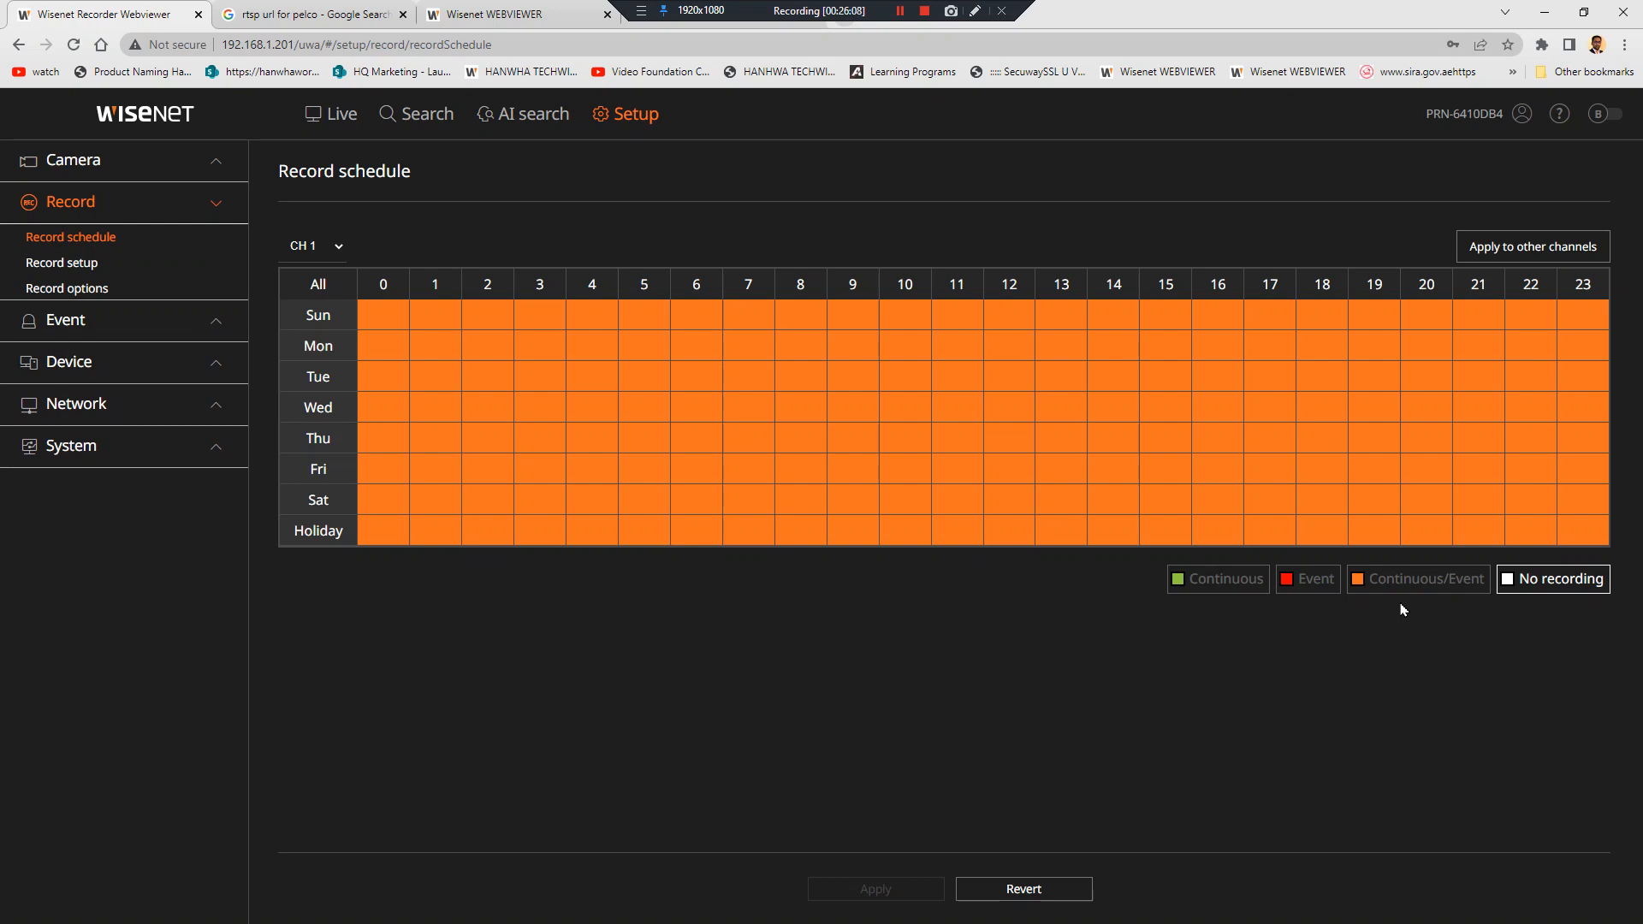
pyautogui.click(1310, 580)
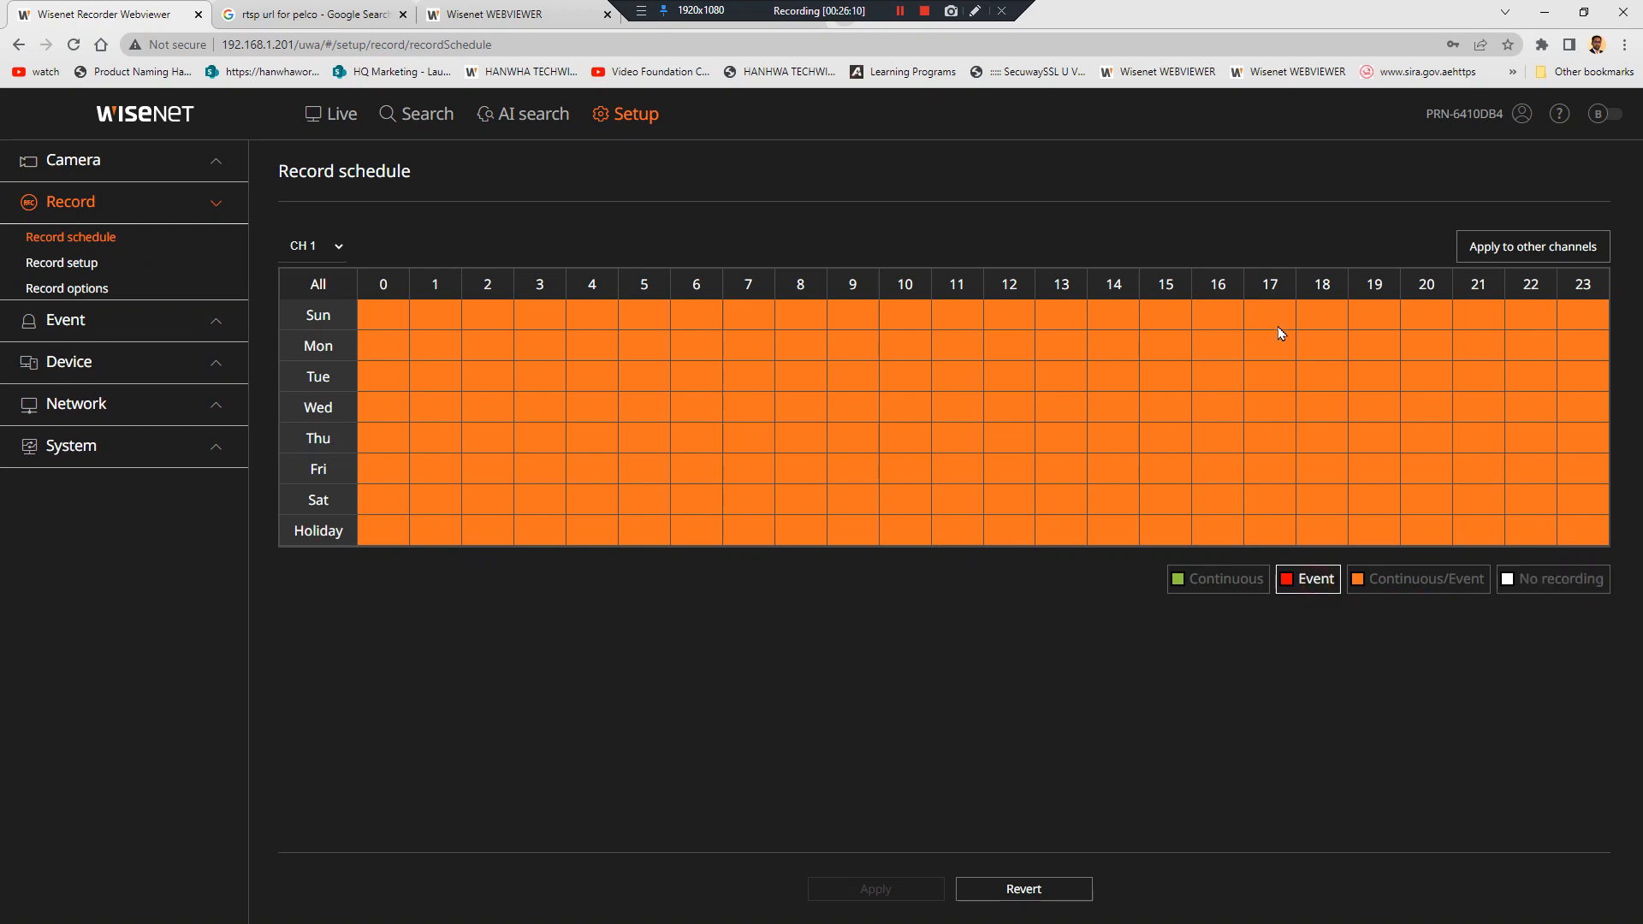
pyautogui.moveTo(1333, 316); pyautogui.dragTo(1572, 533)
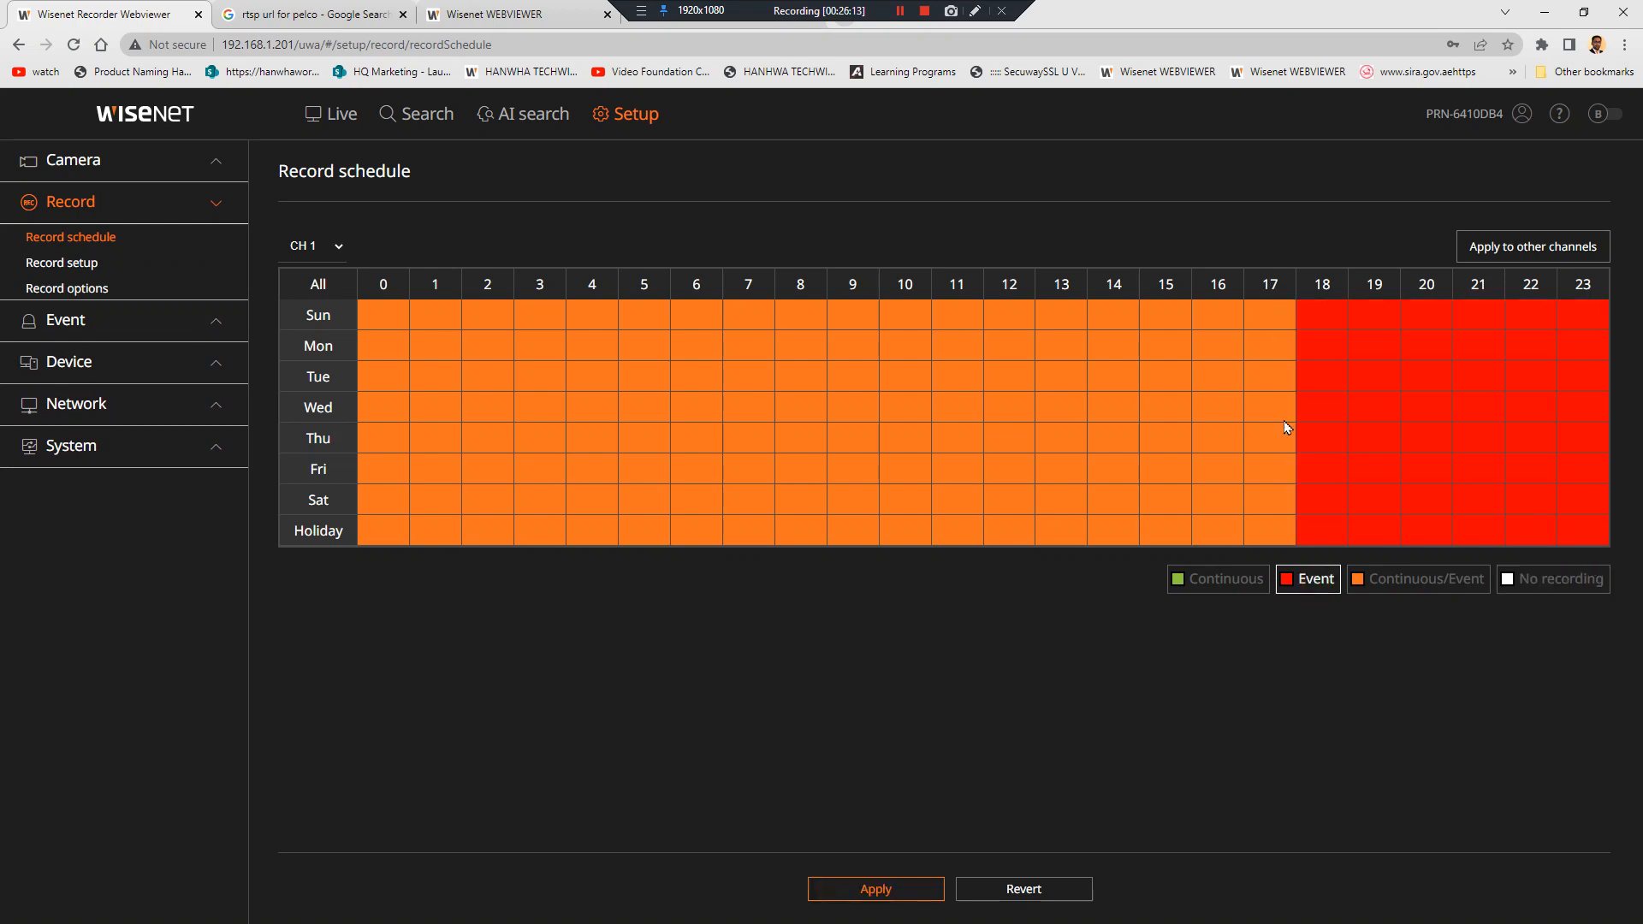
pyautogui.moveTo(411, 364); pyautogui.dragTo(459, 541)
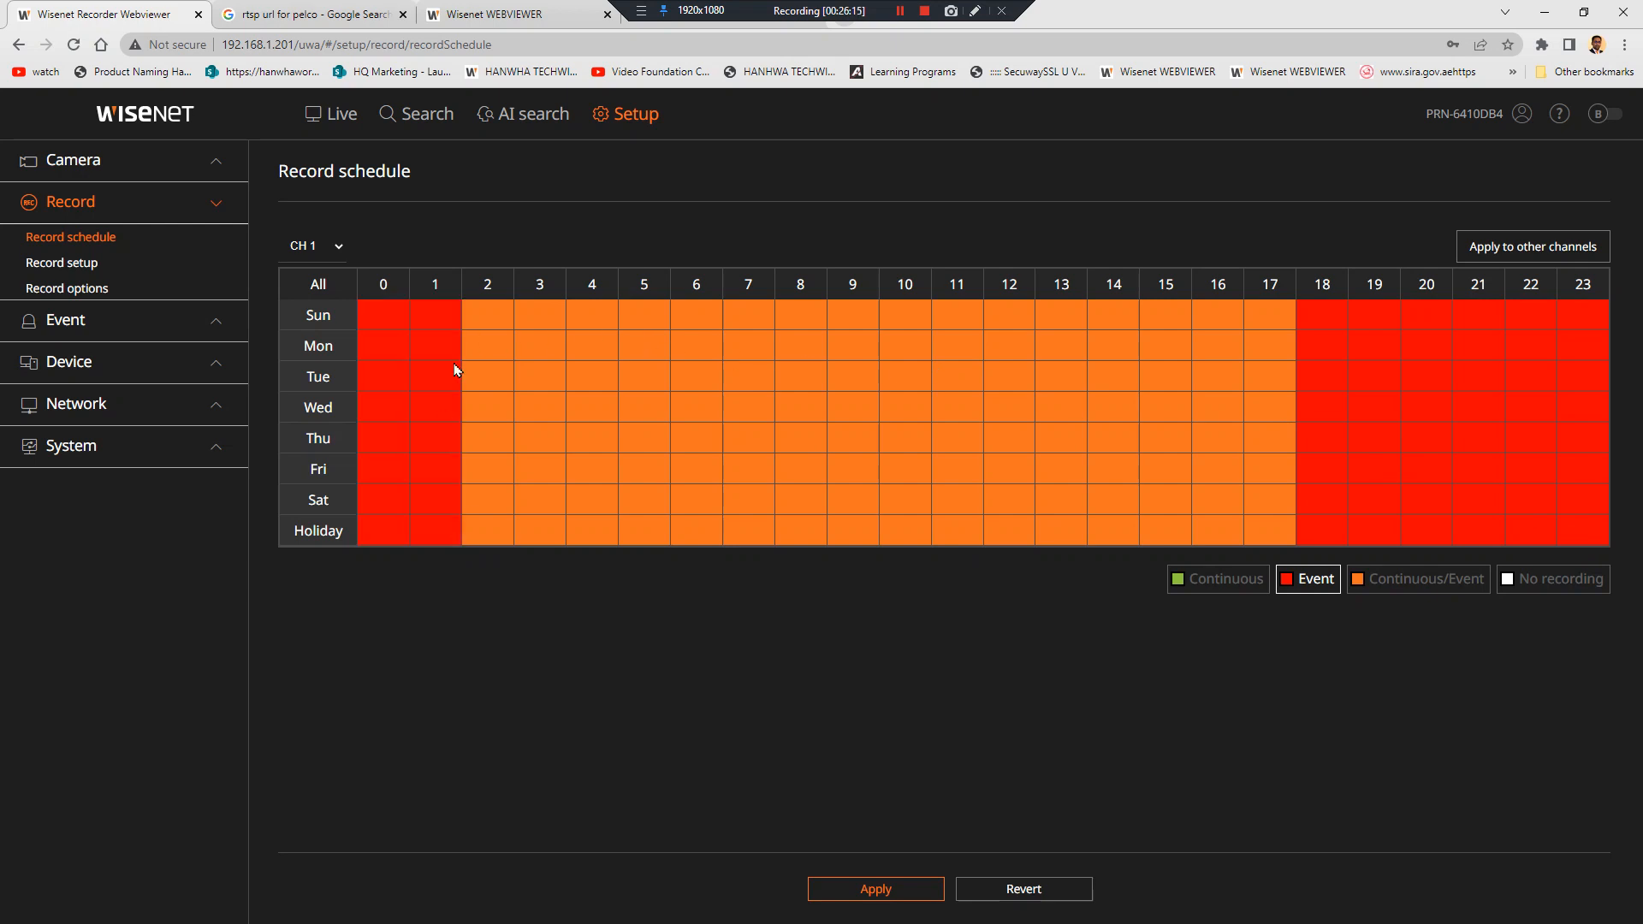
# Mark scattered daytime cells as Event: hours 2–3, 5, 8–10, 12 and 13 on various days
pyautogui.moveTo(552, 383); pyautogui.dragTo(552, 386)
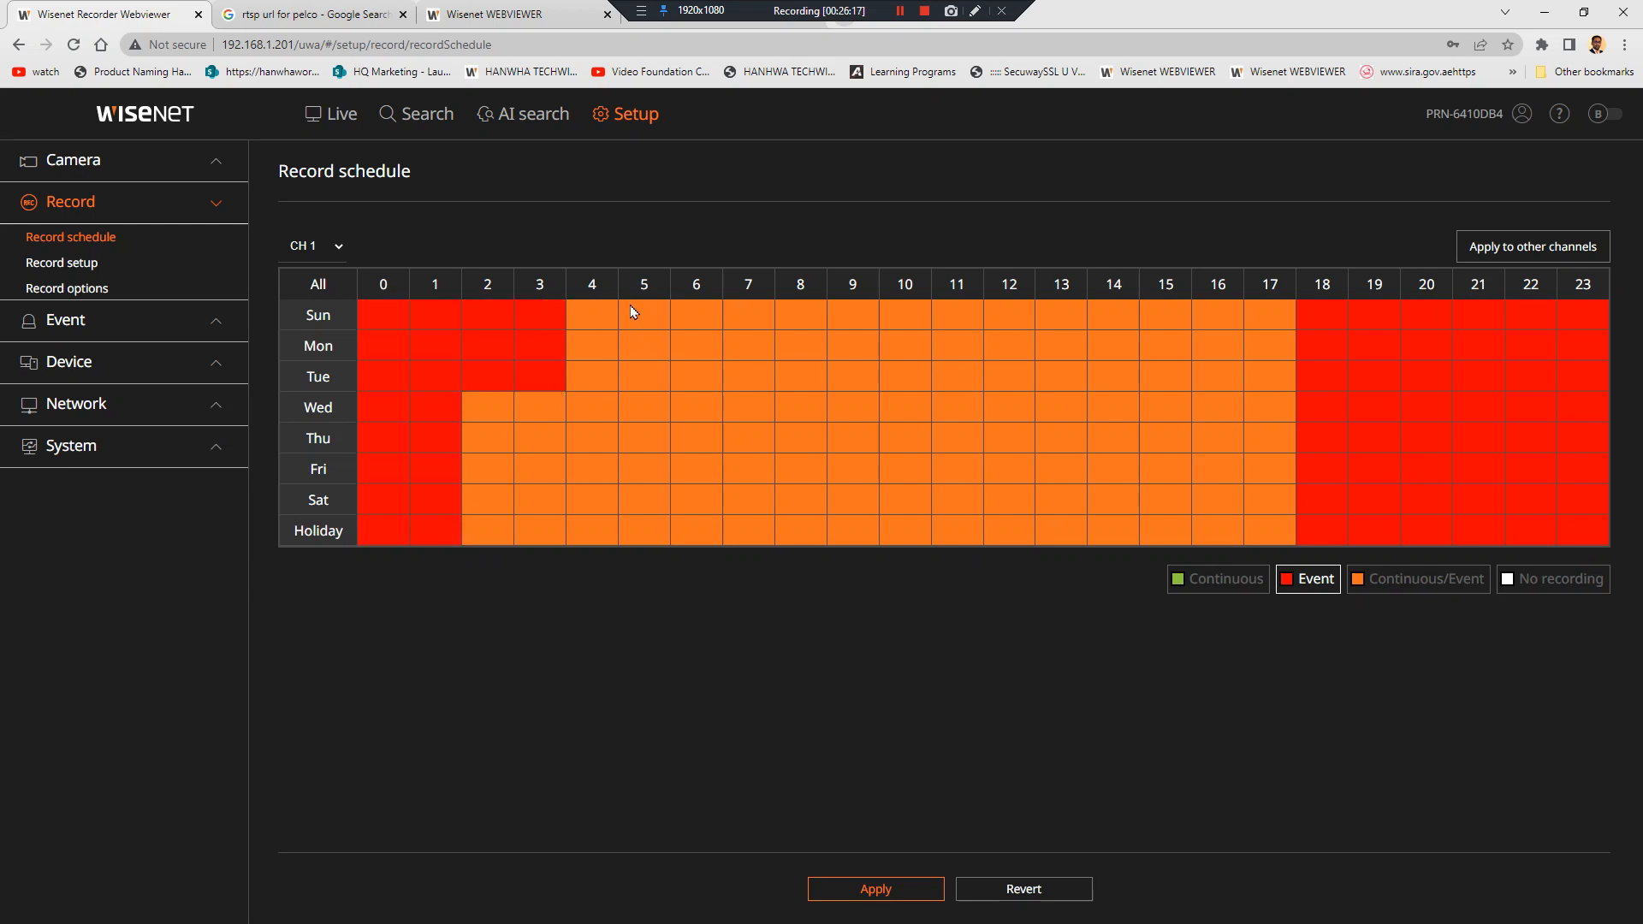
pyautogui.moveTo(631, 315); pyautogui.dragTo(646, 379)
pyautogui.moveTo(799, 316); pyautogui.dragTo(856, 351)
pyautogui.click(1013, 356)
pyautogui.moveTo(1059, 436); pyautogui.dragTo(1078, 454)
pyautogui.moveTo(808, 469); pyautogui.dragTo(904, 528)
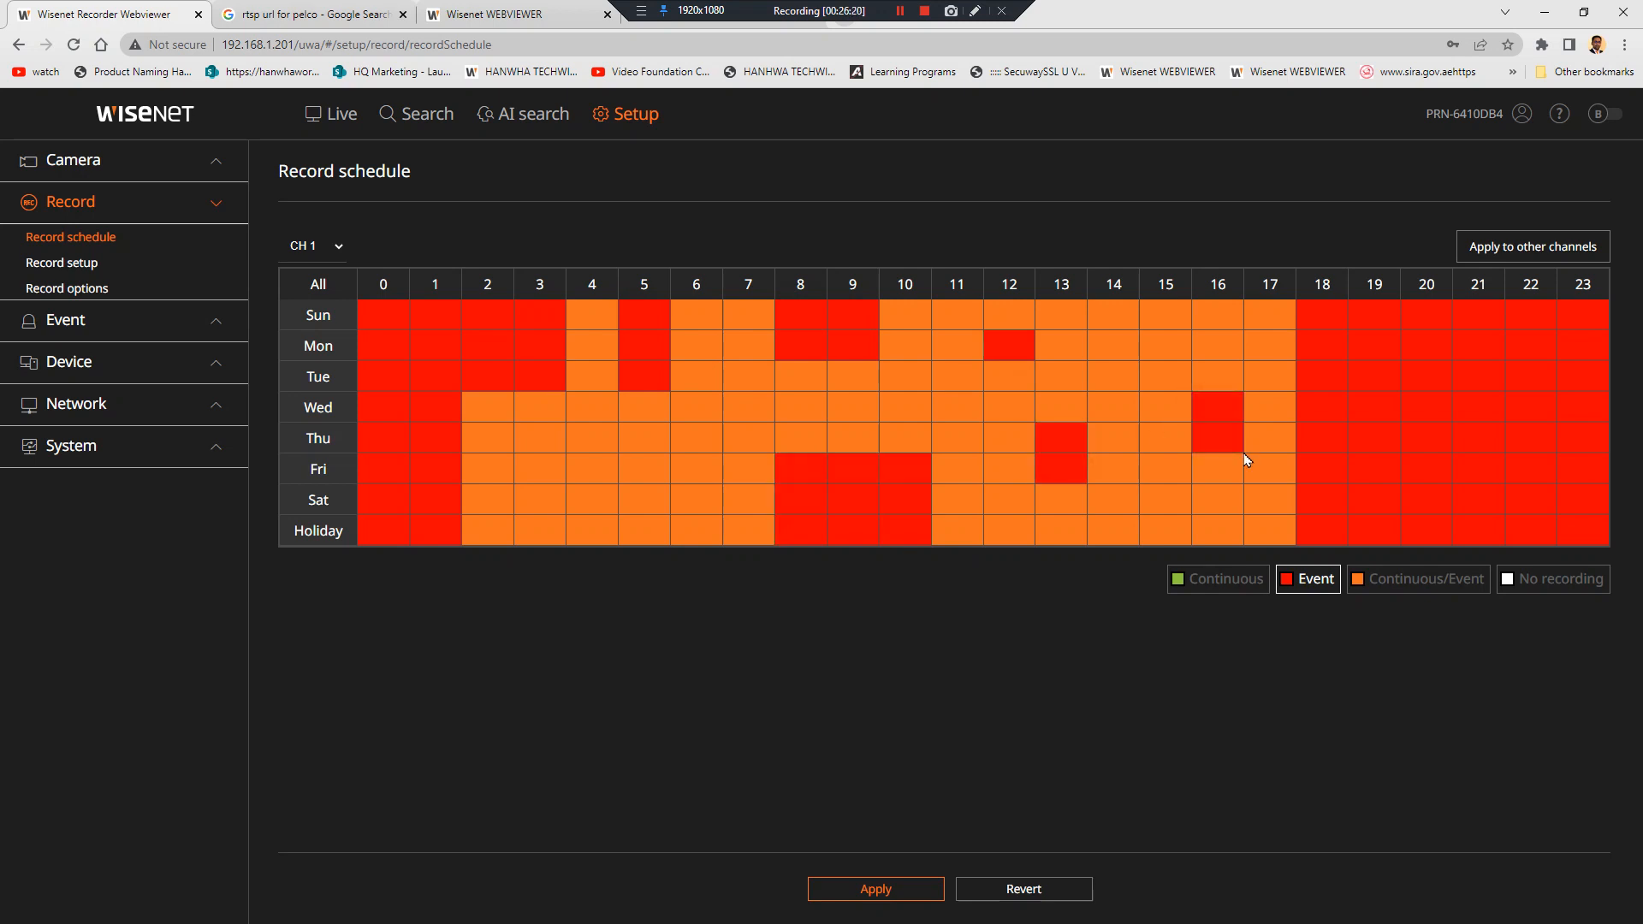
# Glance at the channel list and bring up the Record setup table
pyautogui.click(312, 245)
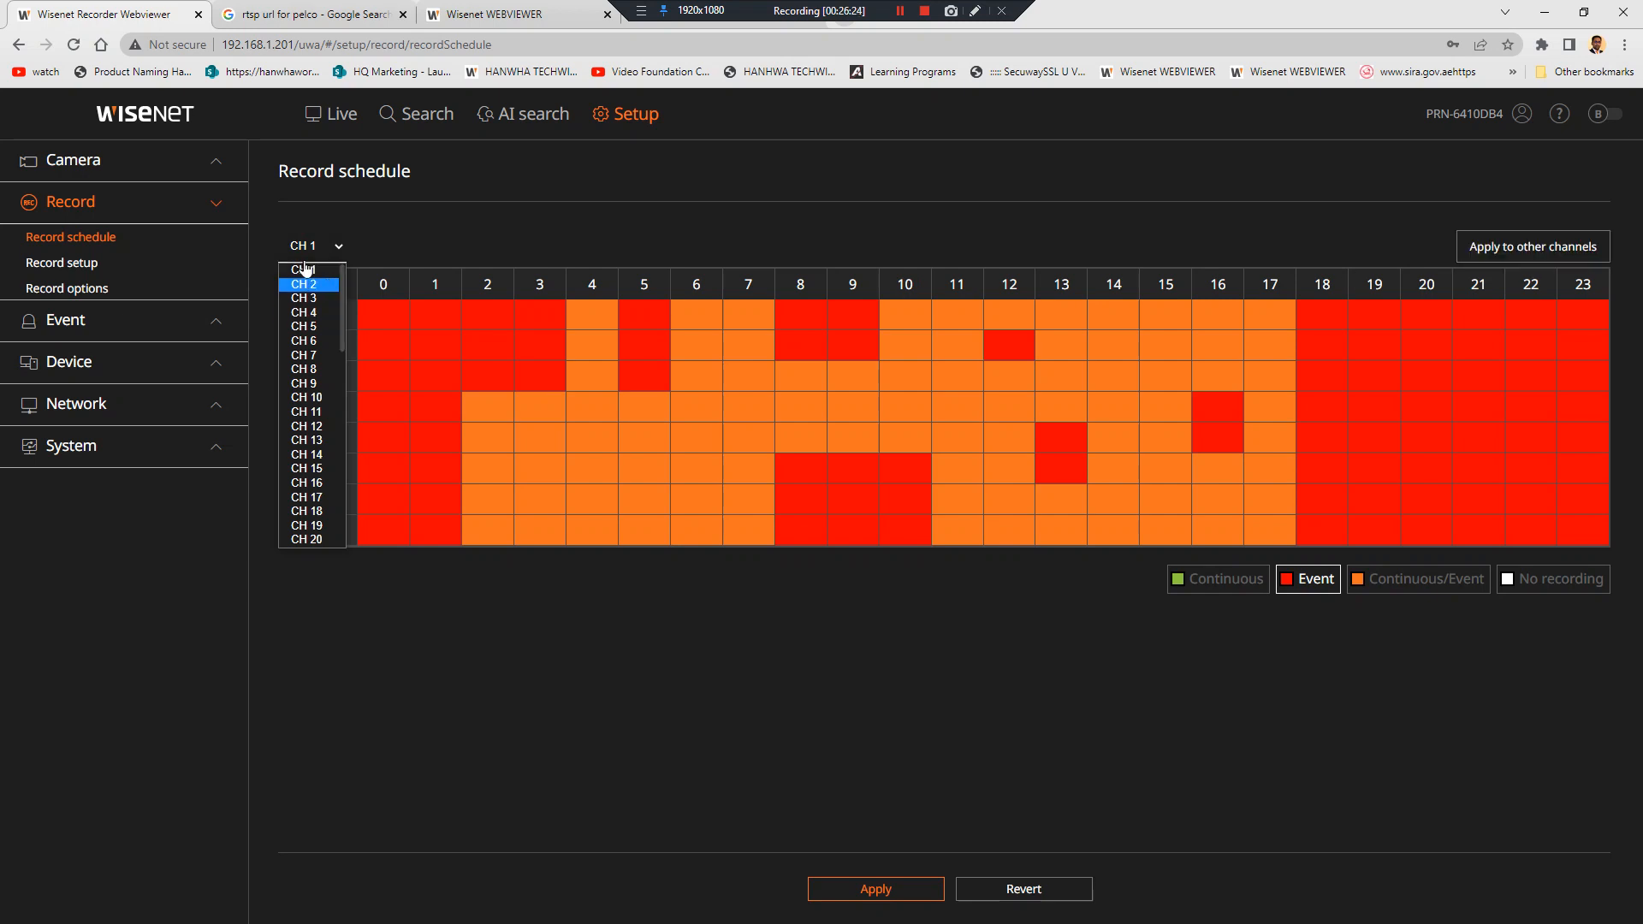
pyautogui.click(177, 265)
pyautogui.click(177, 264)
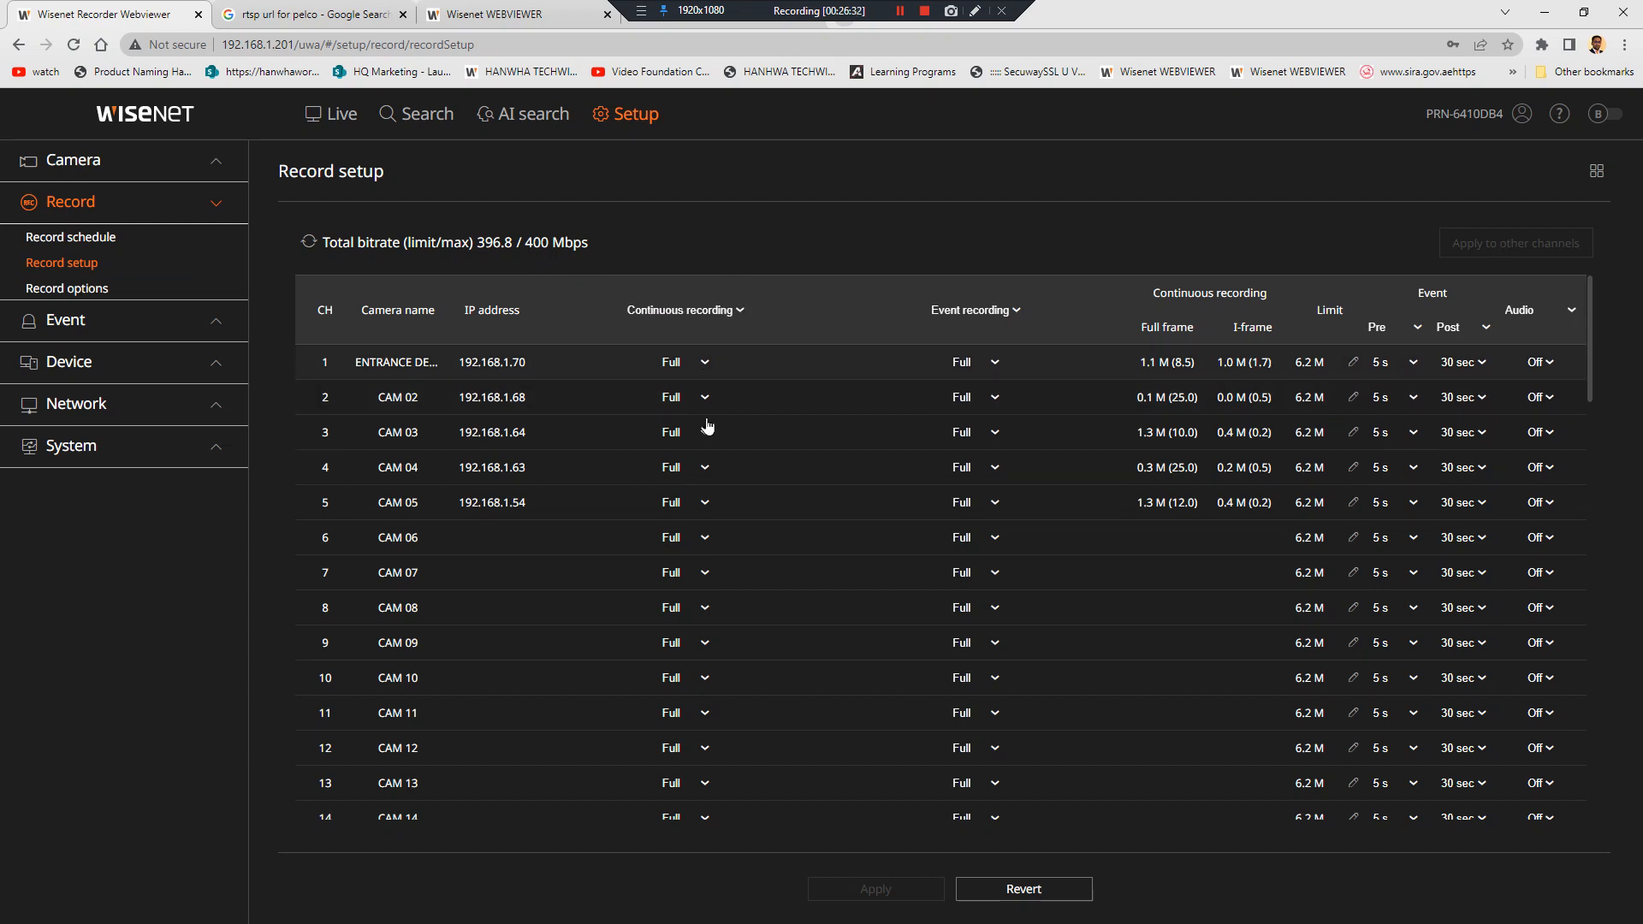
# Set all channels' continuous recording to Off, back to Full, then view Record options
pyautogui.click(711, 310)
pyautogui.click(700, 338)
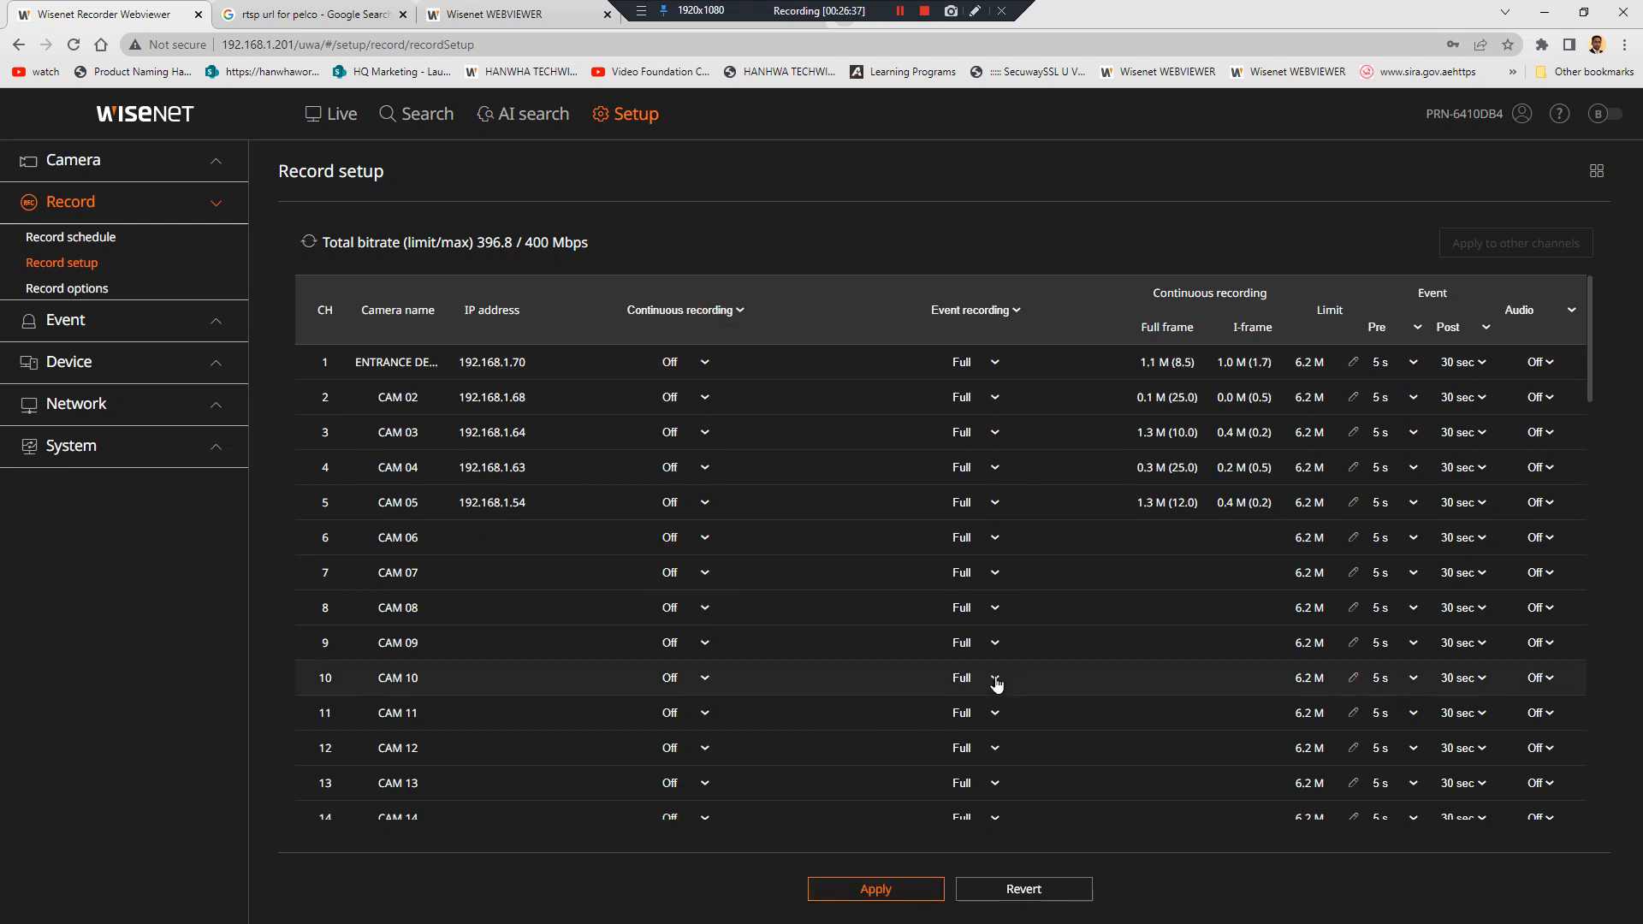
pyautogui.click(713, 310)
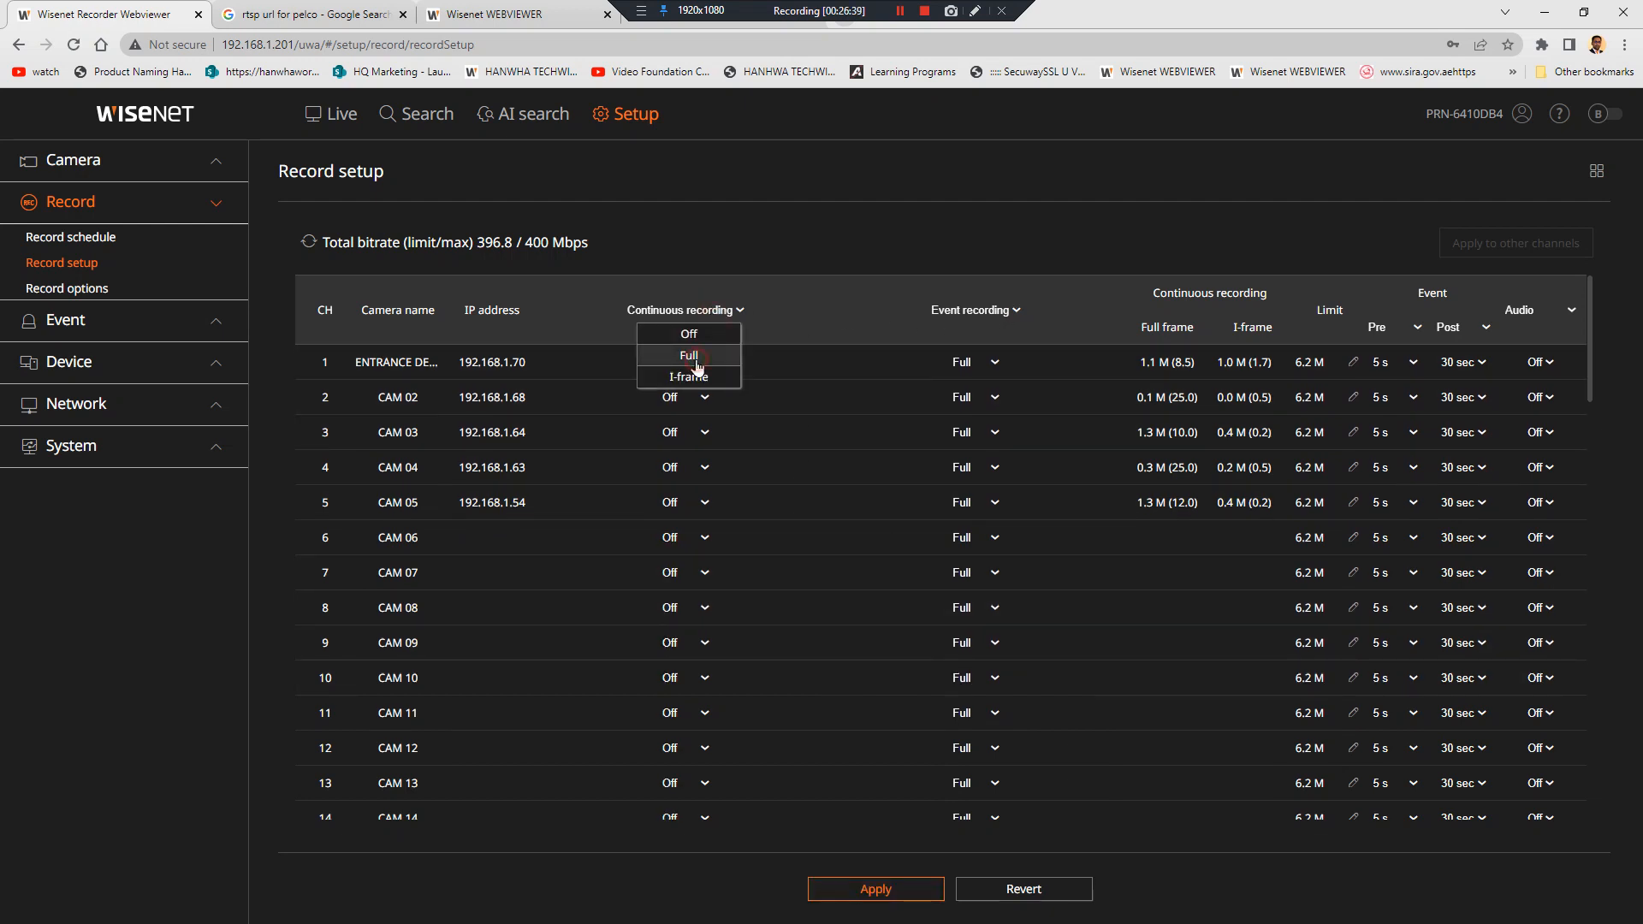
pyautogui.click(695, 354)
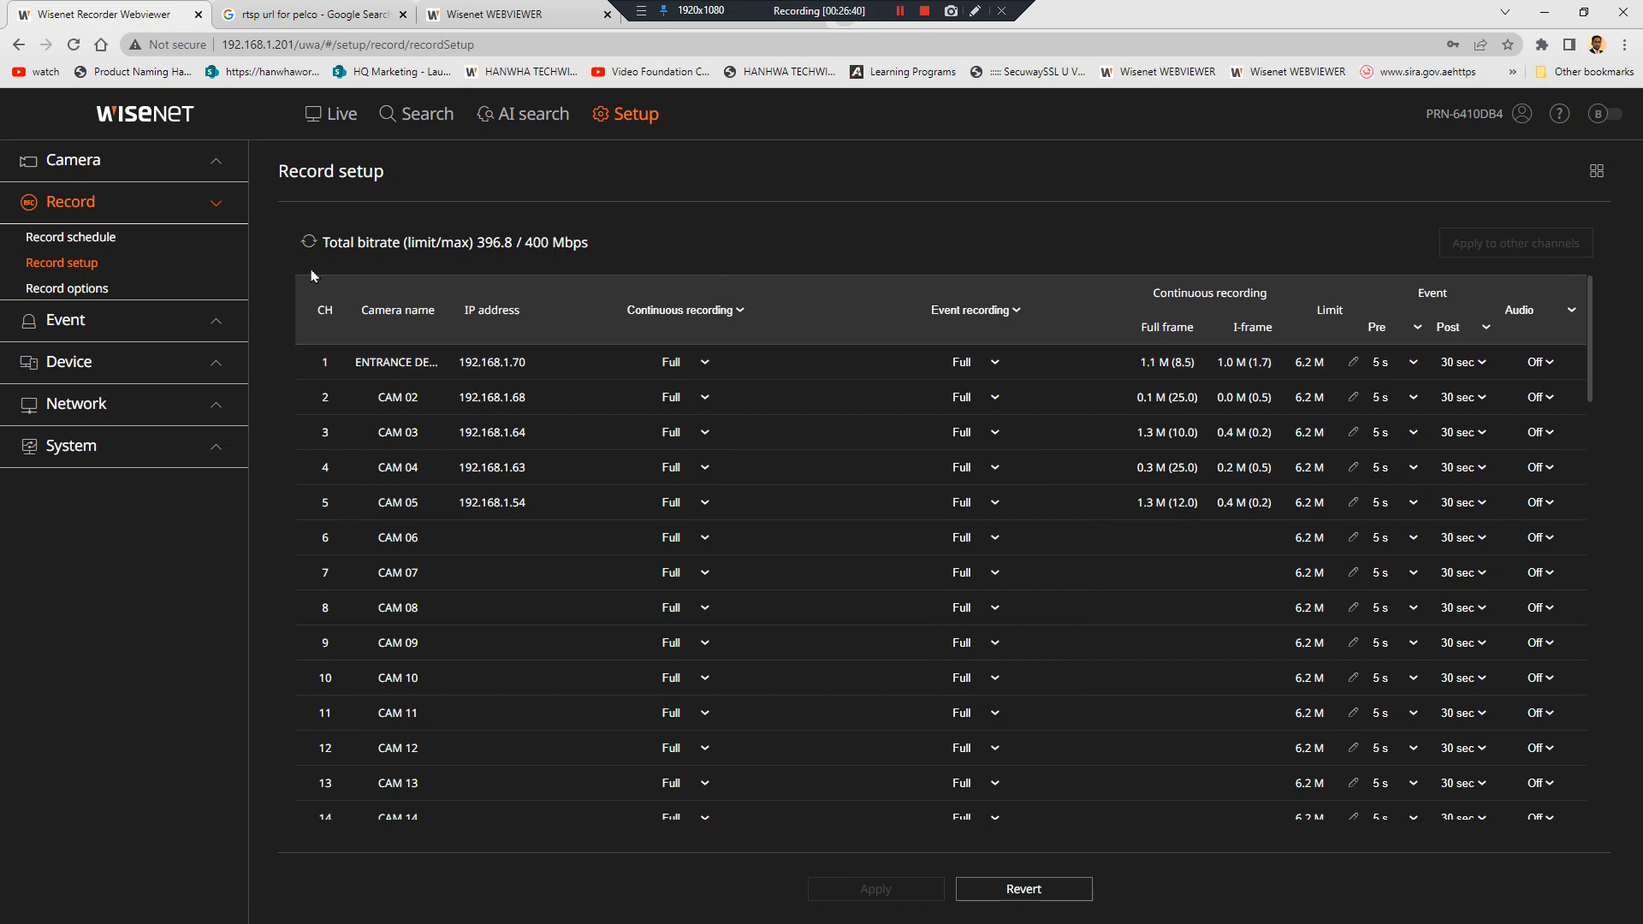
pyautogui.click(163, 293)
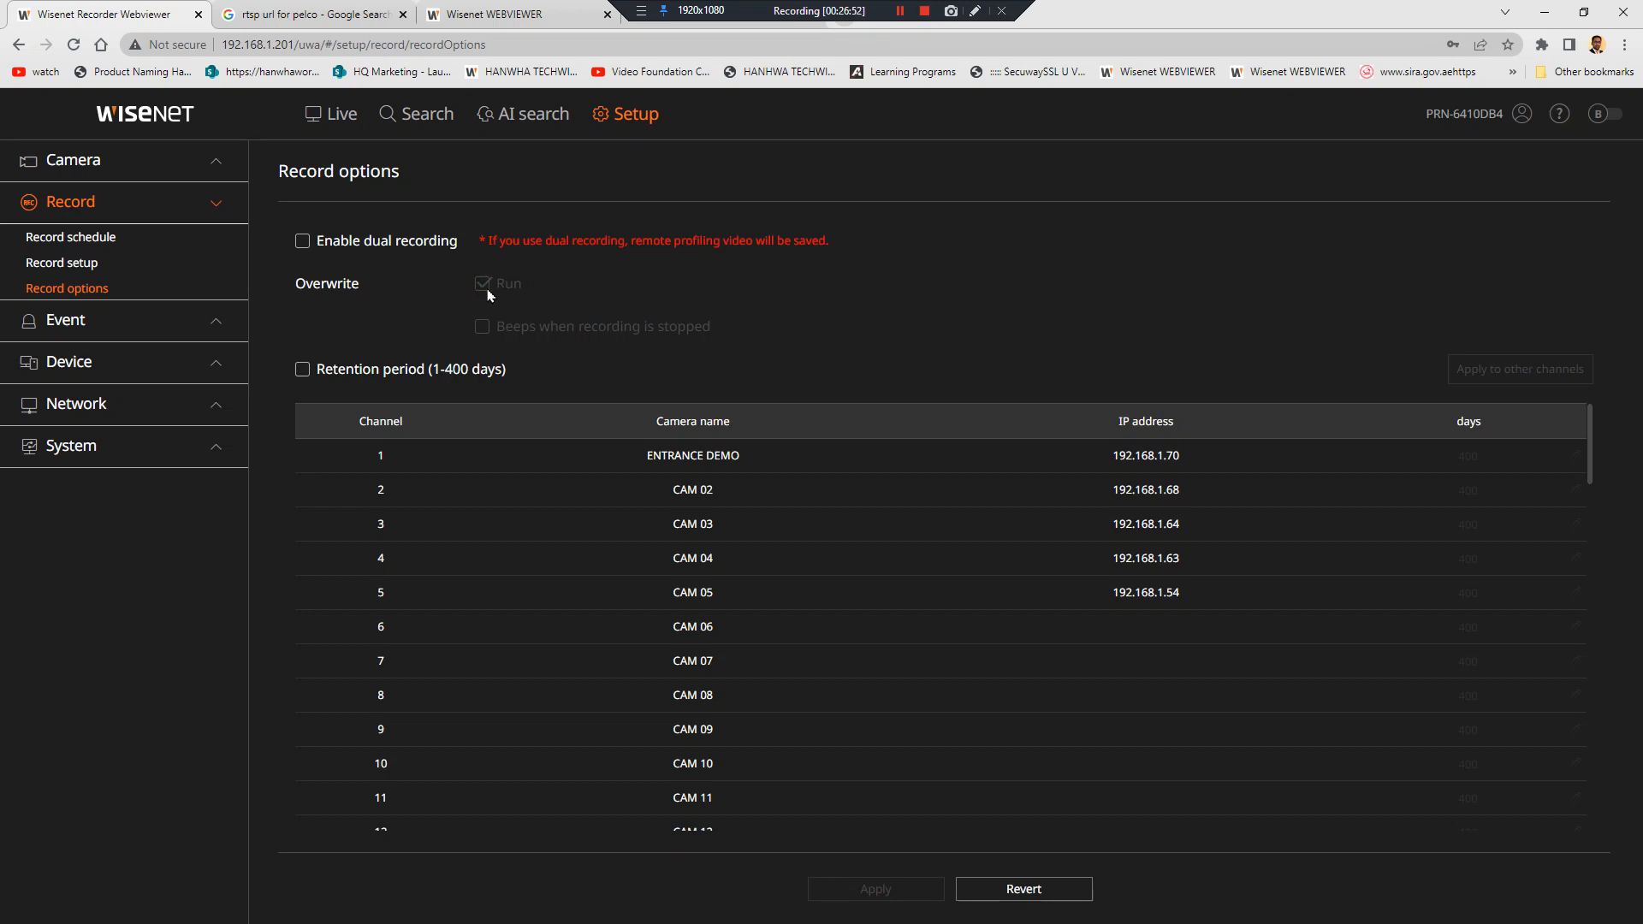
pyautogui.click(301, 372)
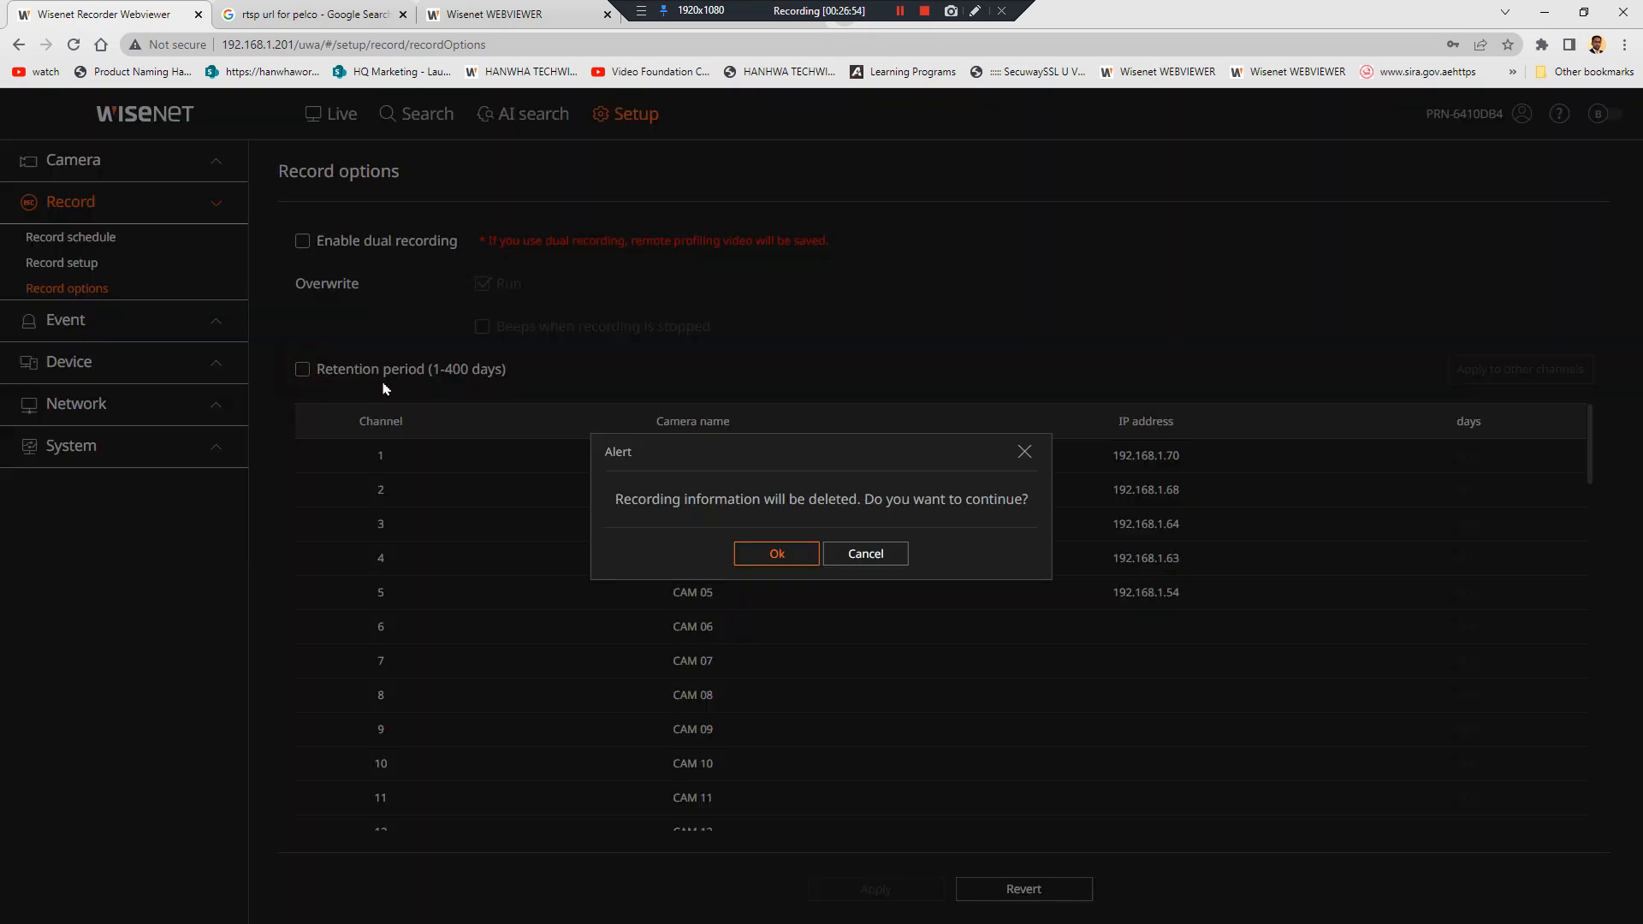
pyautogui.click(776, 553)
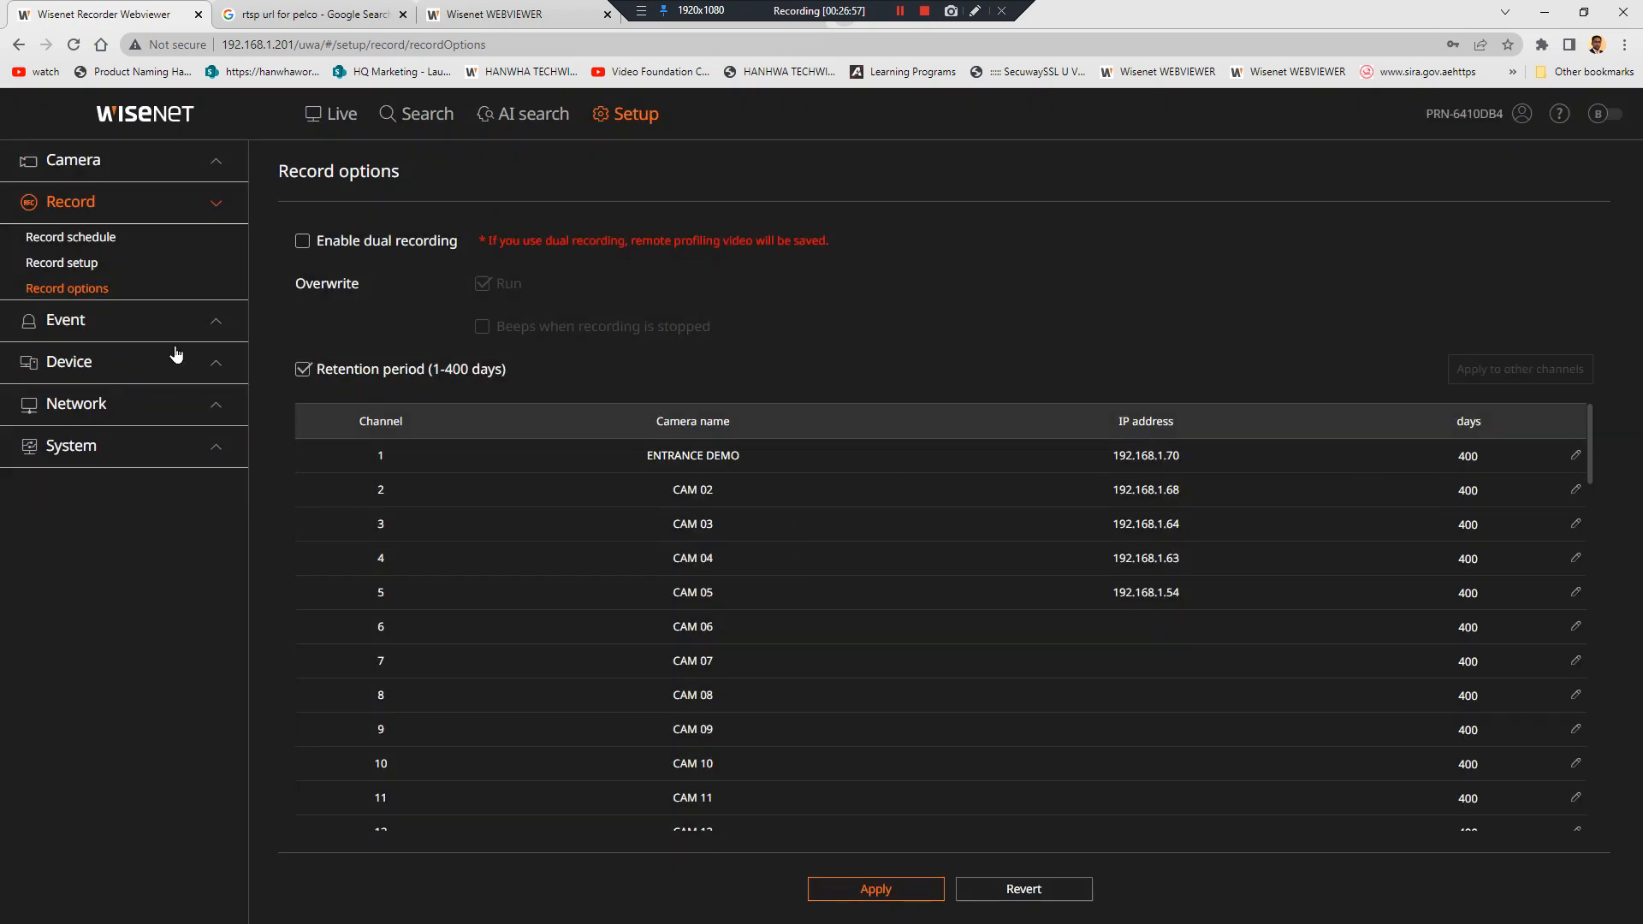
pyautogui.click(1494, 457)
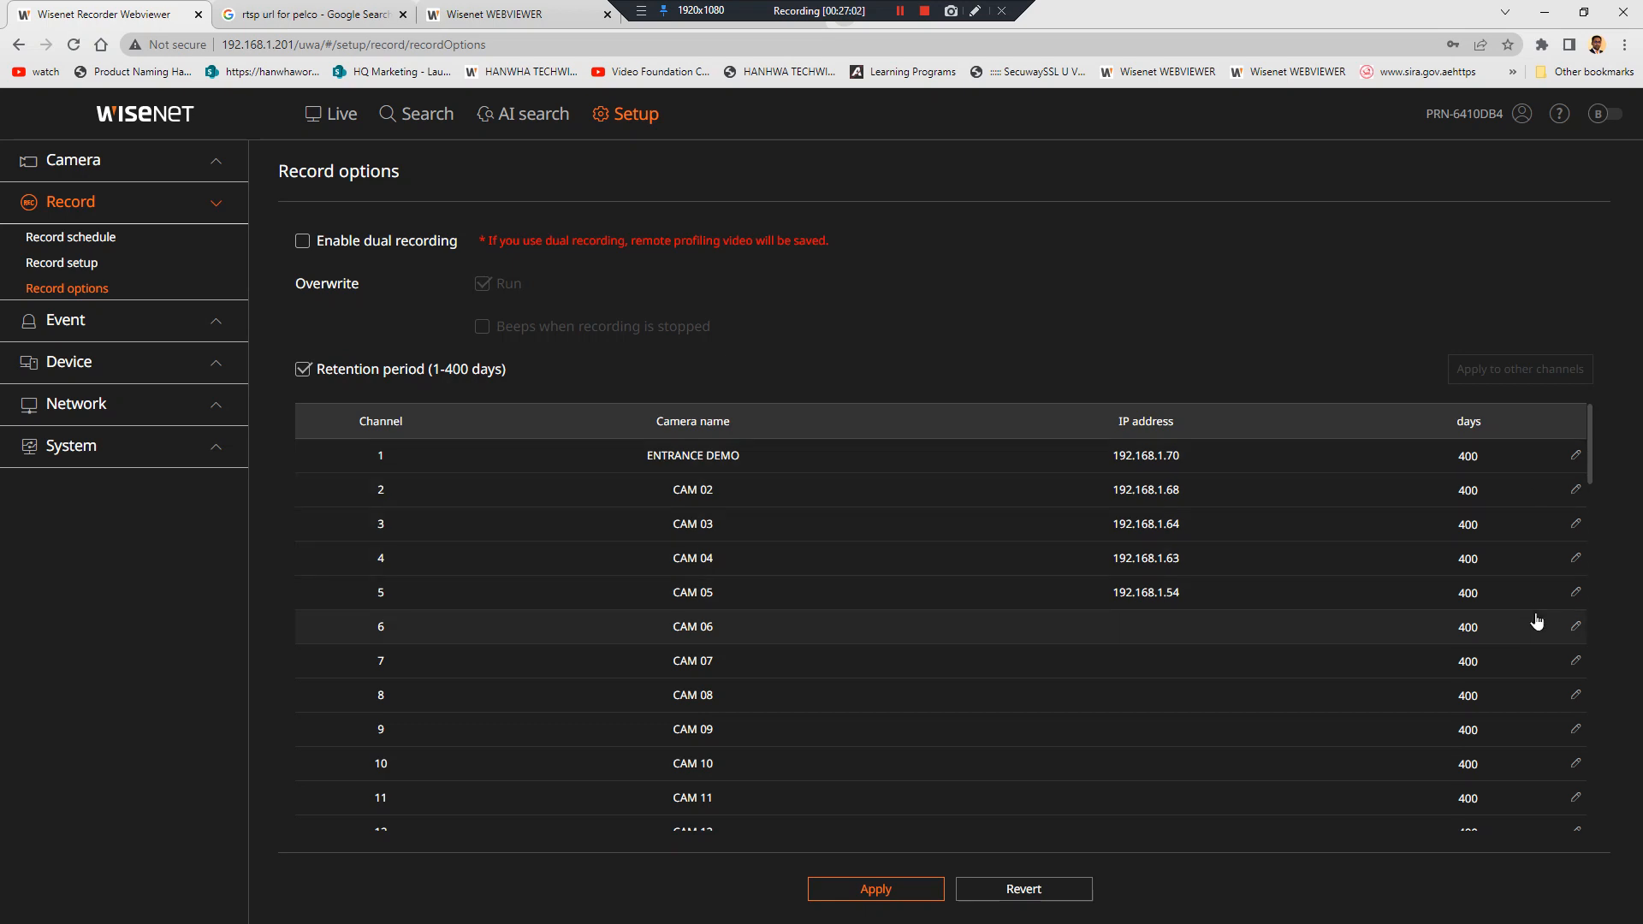
pyautogui.click(295, 370)
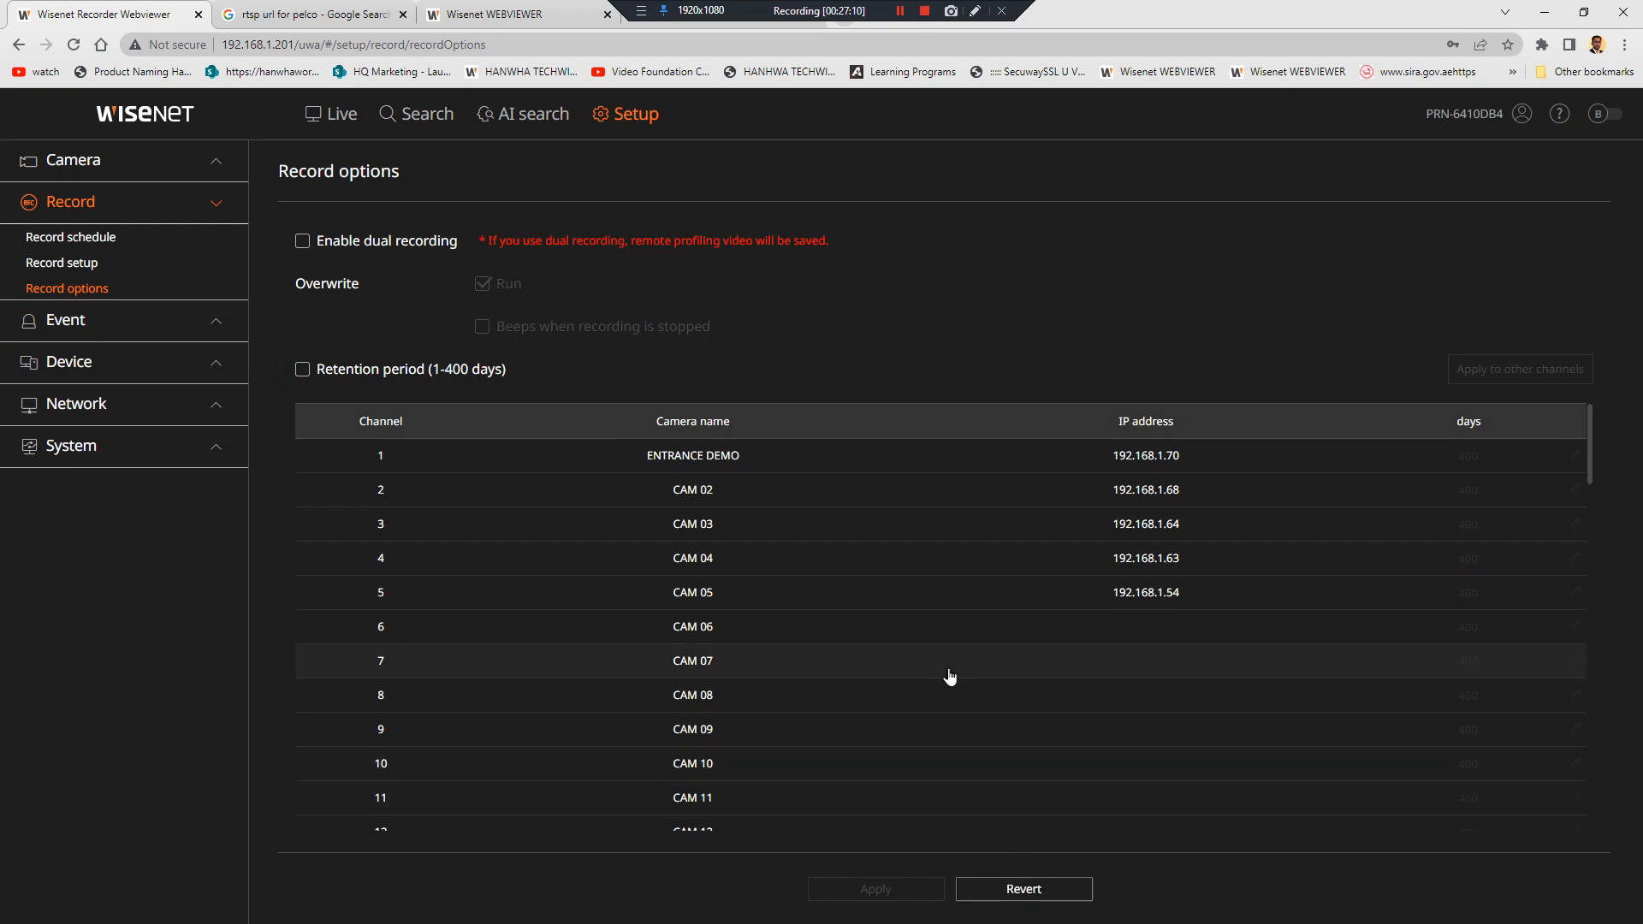
pyautogui.click(1491, 420)
pyautogui.click(1487, 426)
pyautogui.click(1482, 425)
# Glance at Help, then show per-channel recording status from the Live page's status overview
pyautogui.click(1559, 114)
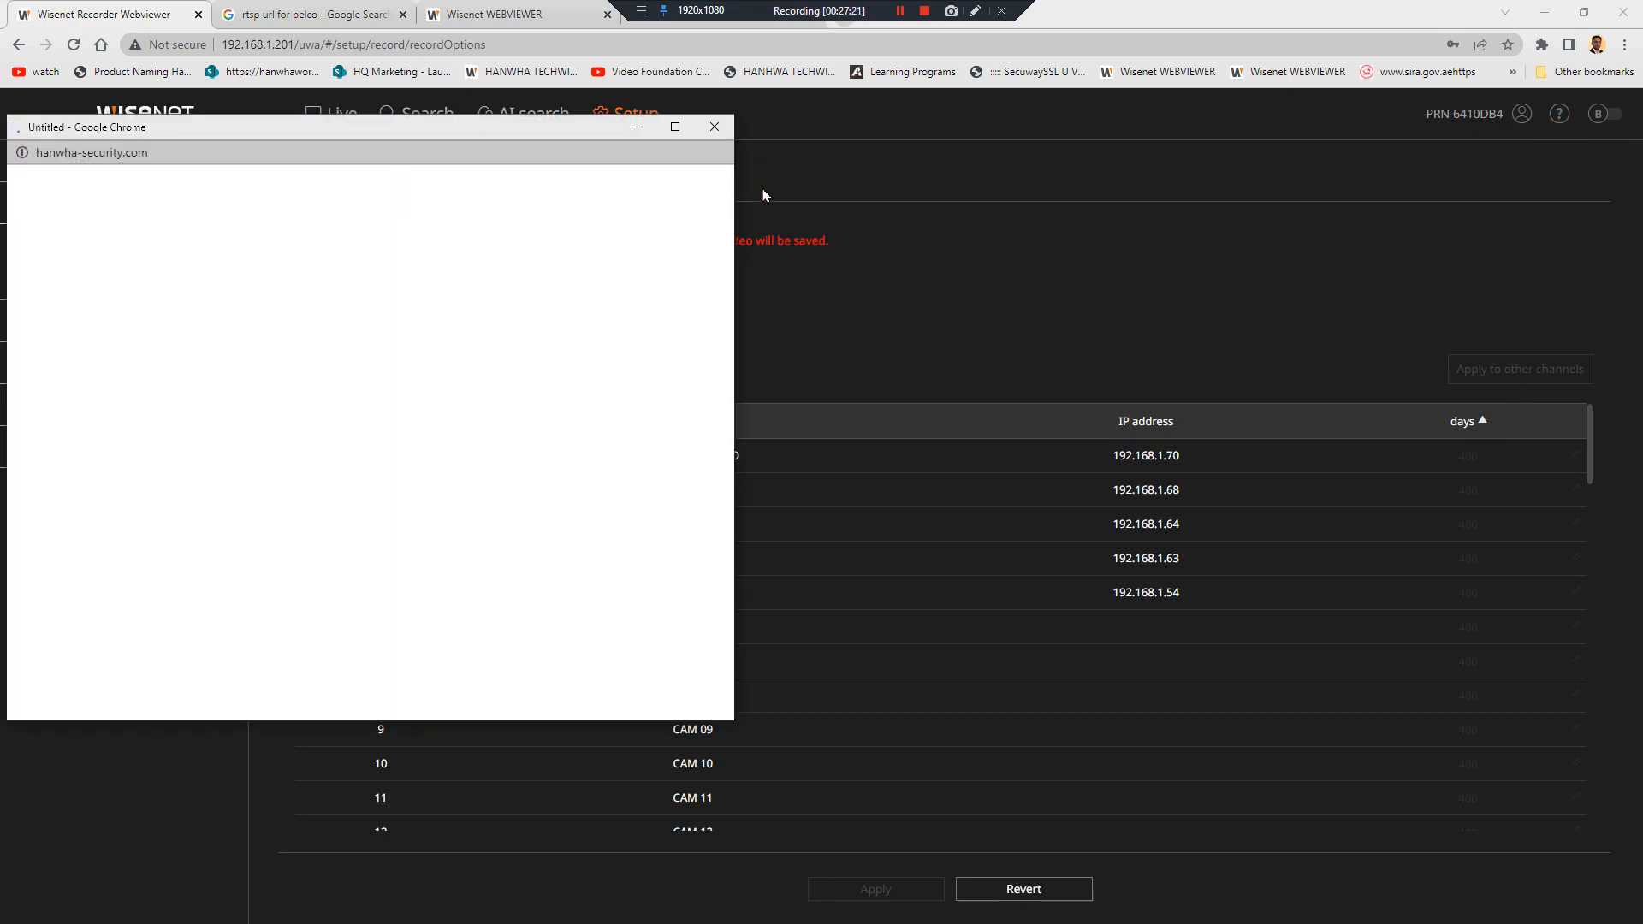
pyautogui.click(715, 128)
pyautogui.click(332, 113)
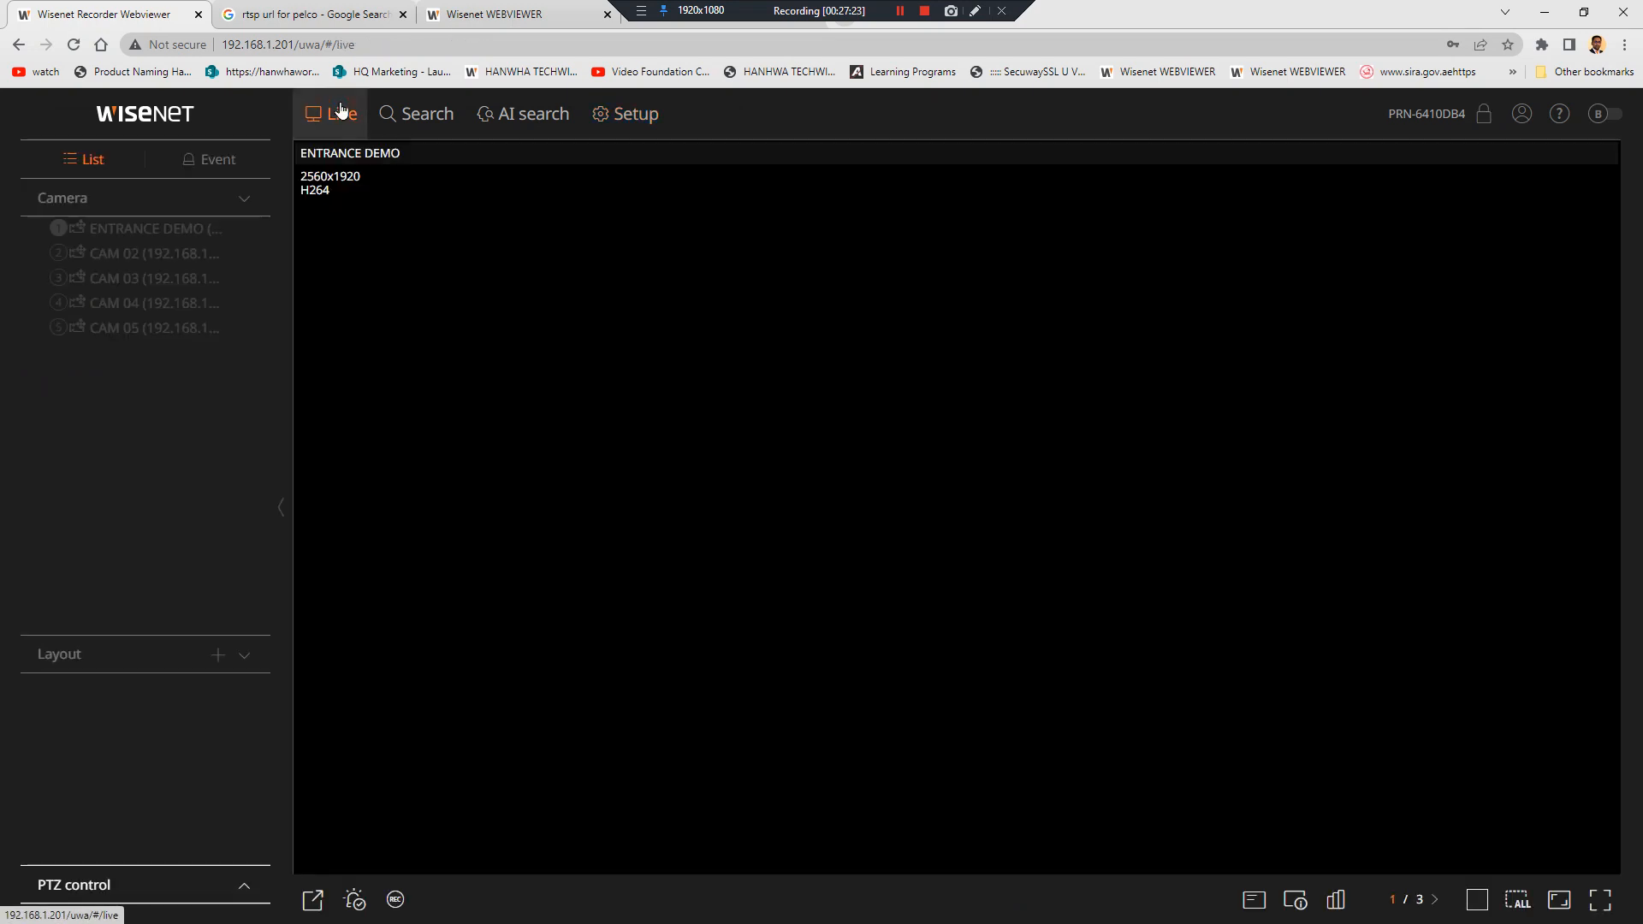
pyautogui.click(1337, 900)
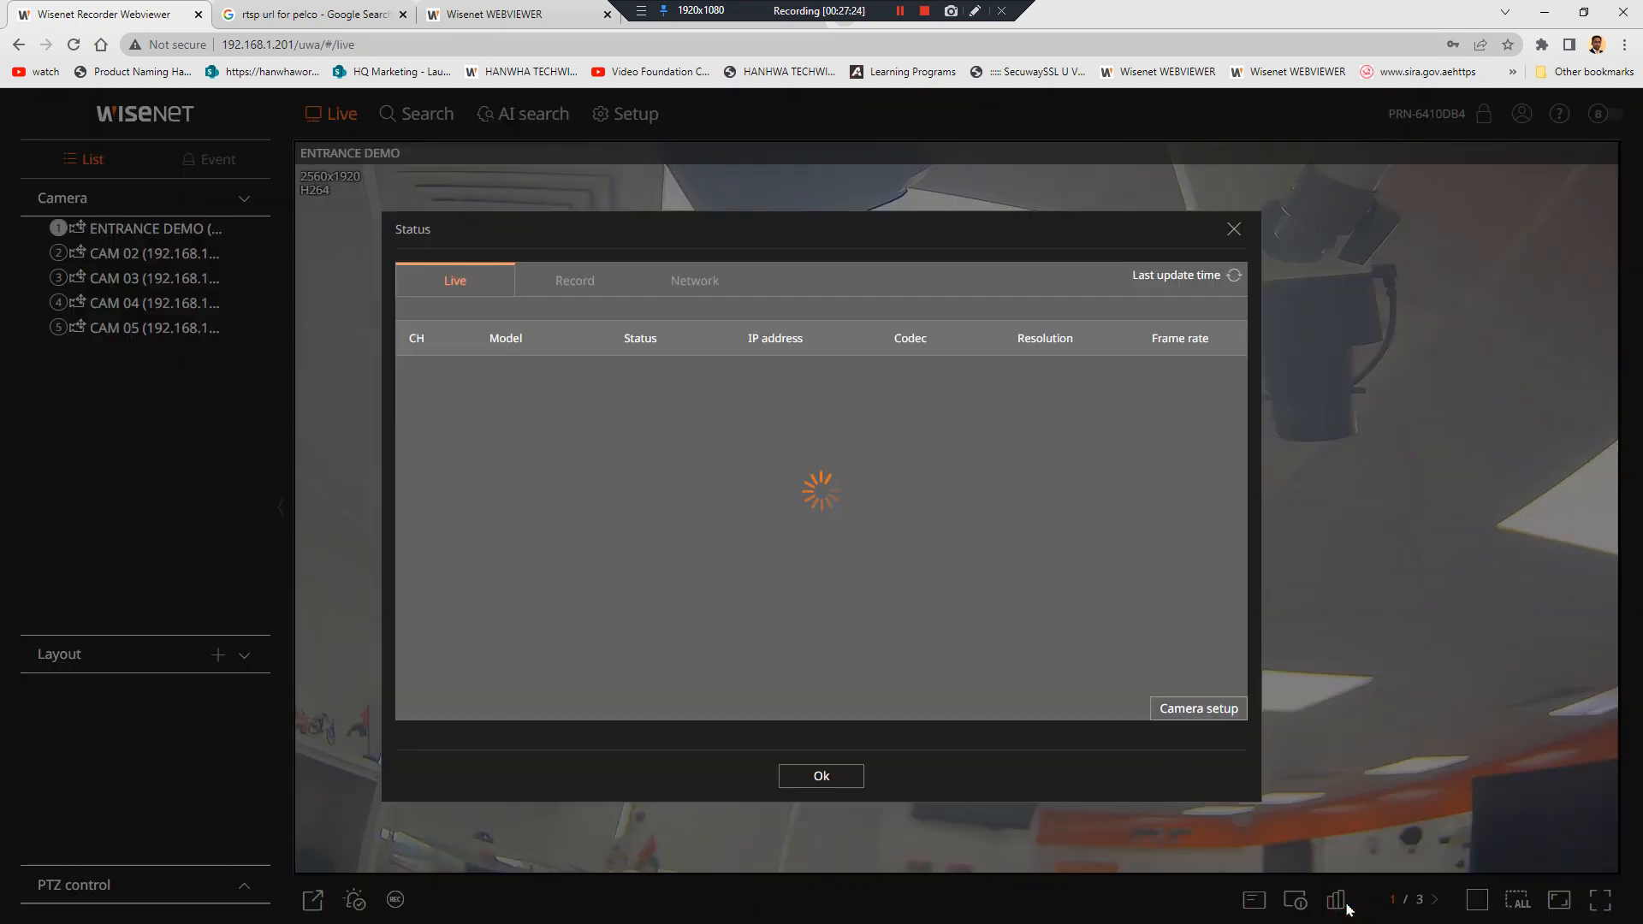
pyautogui.click(608, 281)
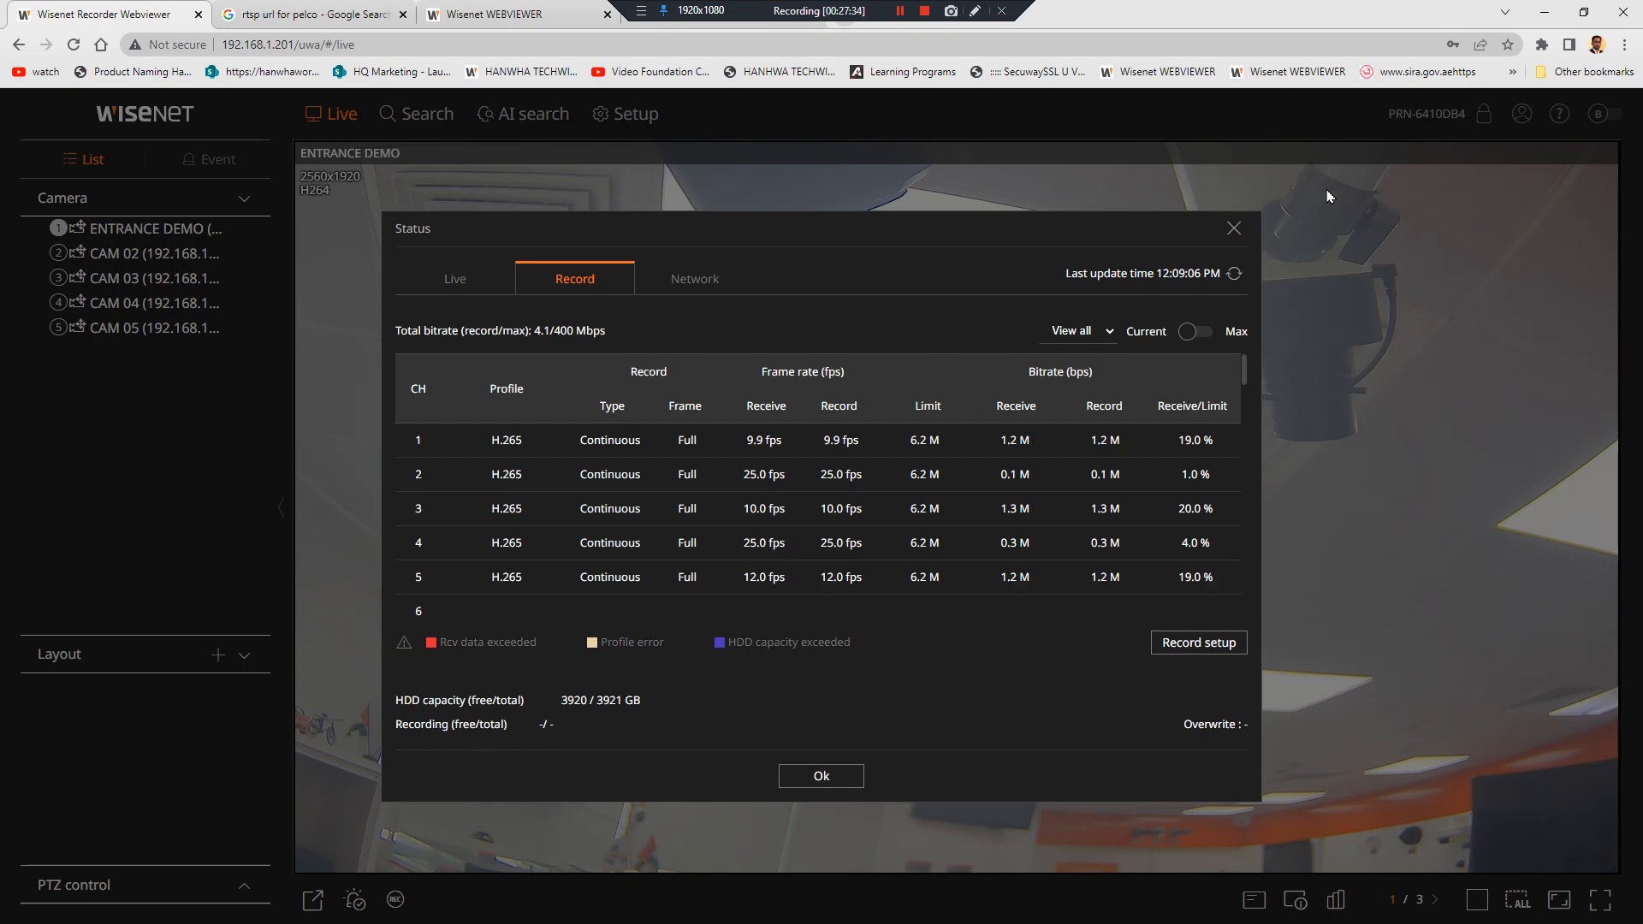
# Compare current and maximum bitrates for Group 2 and Group 1, then return to Setup
pyautogui.click(1197, 333)
pyautogui.click(1198, 333)
pyautogui.click(1104, 331)
pyautogui.click(1102, 333)
pyautogui.click(1080, 382)
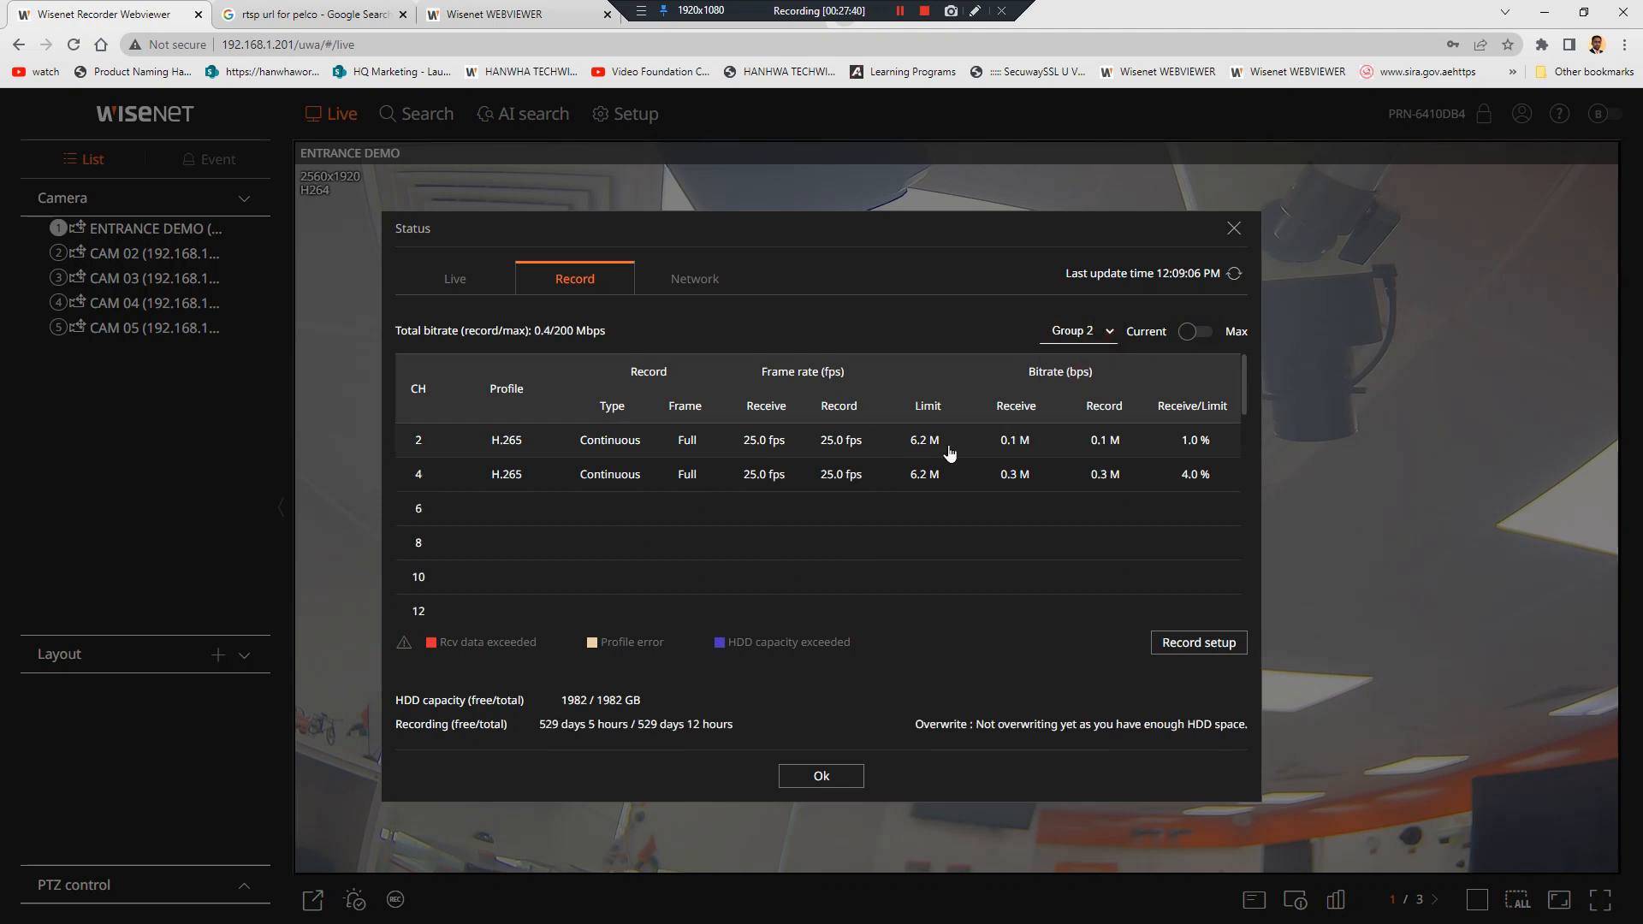
pyautogui.click(1077, 332)
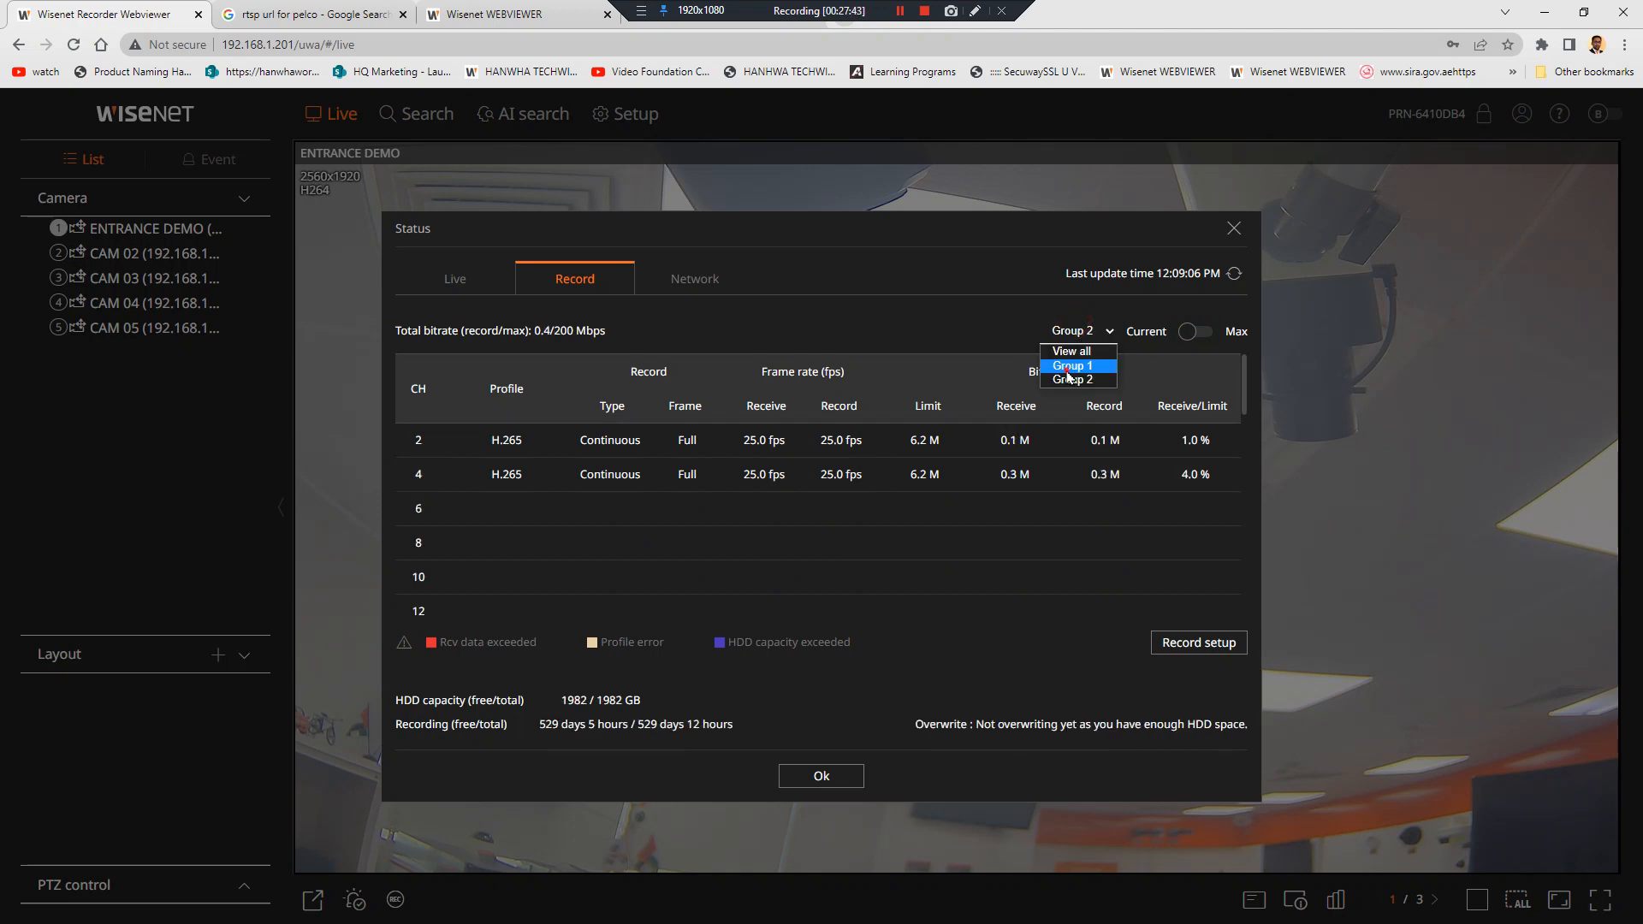
pyautogui.click(1069, 366)
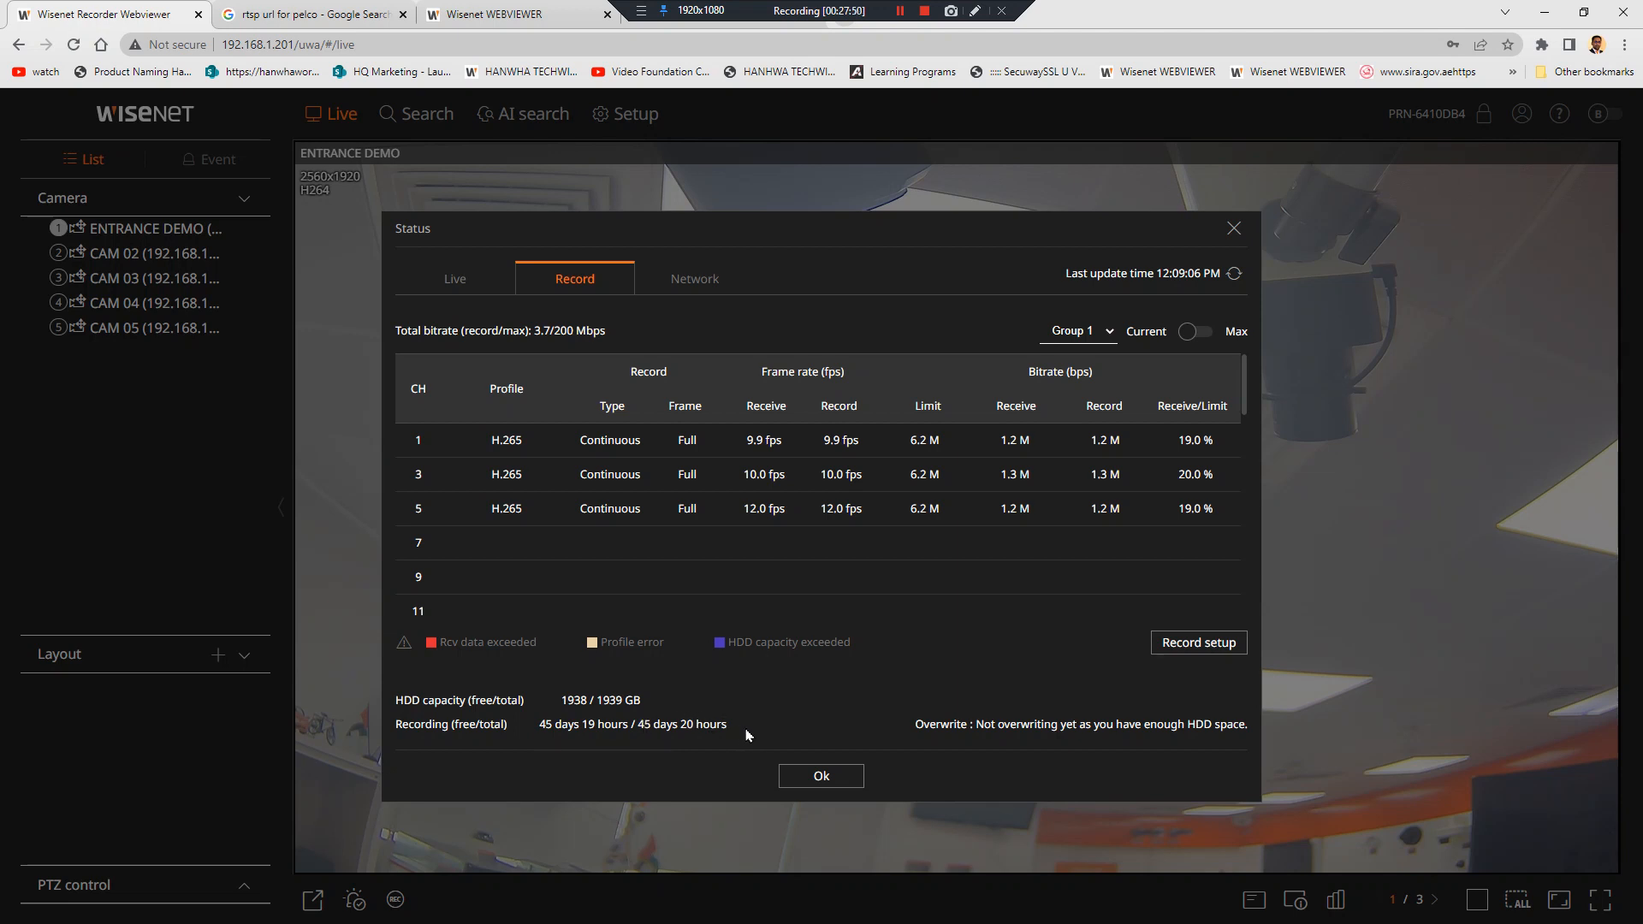
pyautogui.click(1190, 333)
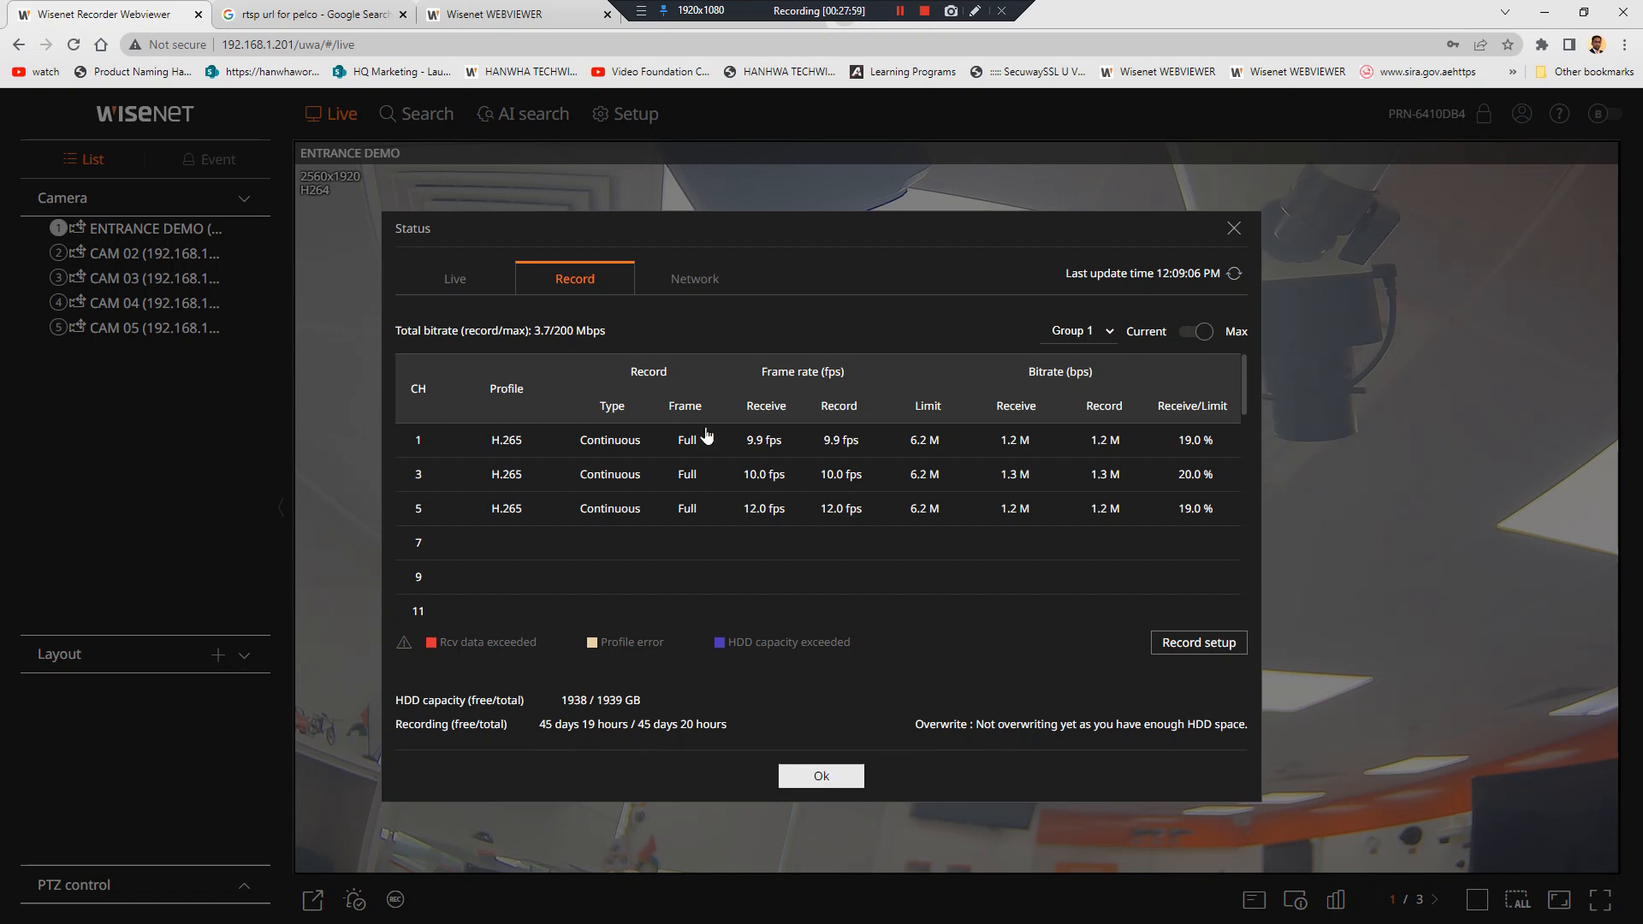
pyautogui.click(809, 776)
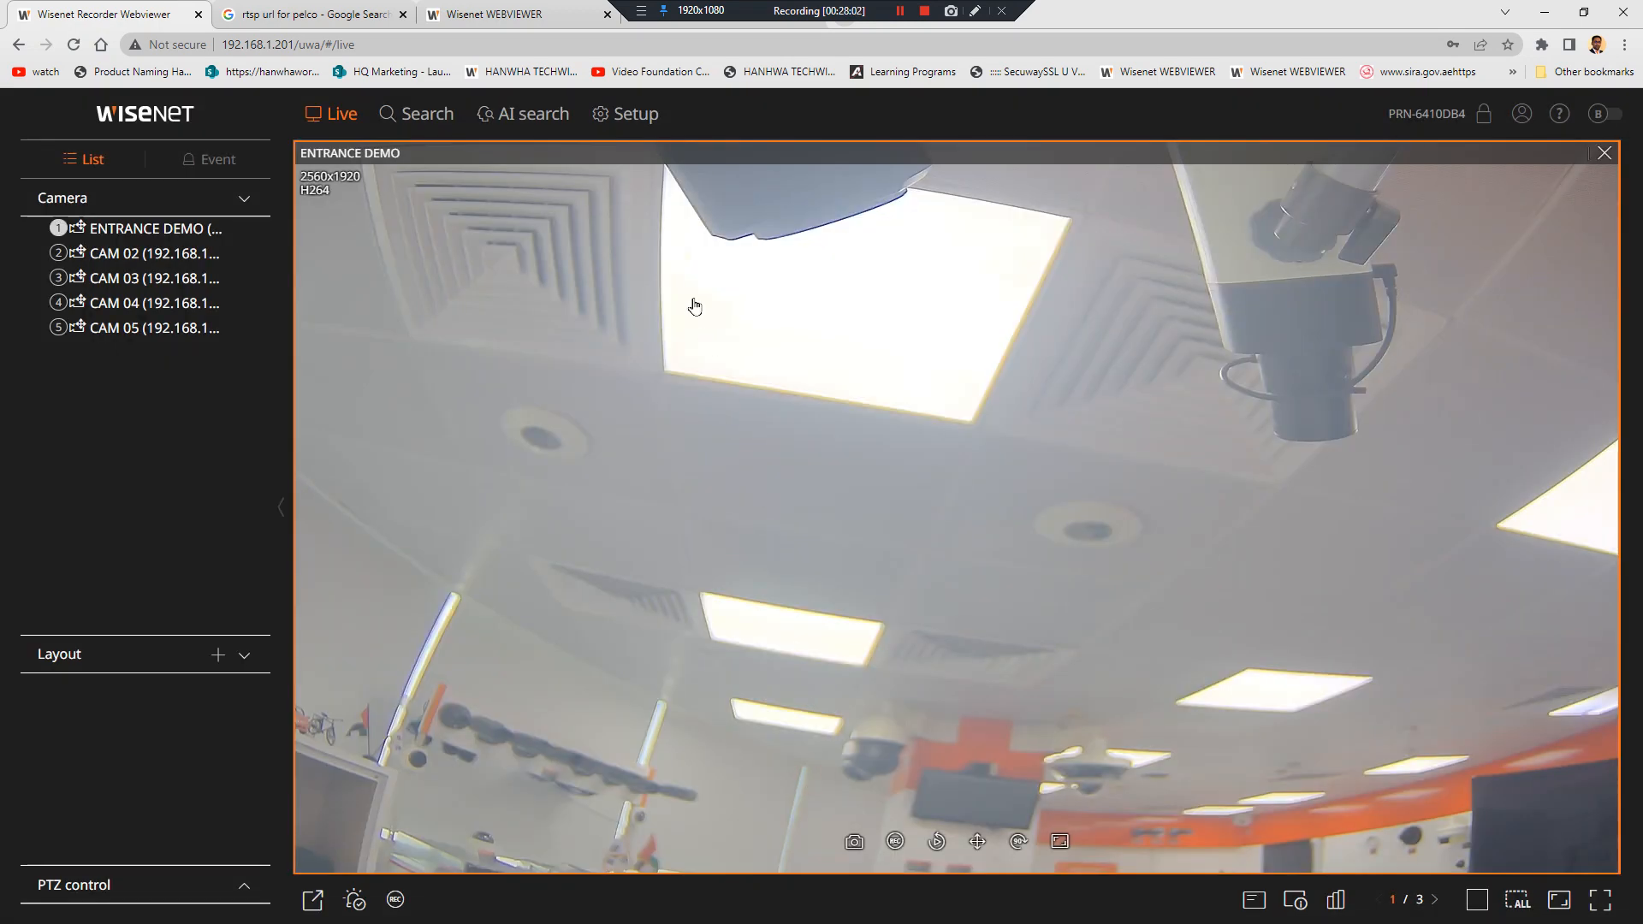
pyautogui.click(628, 113)
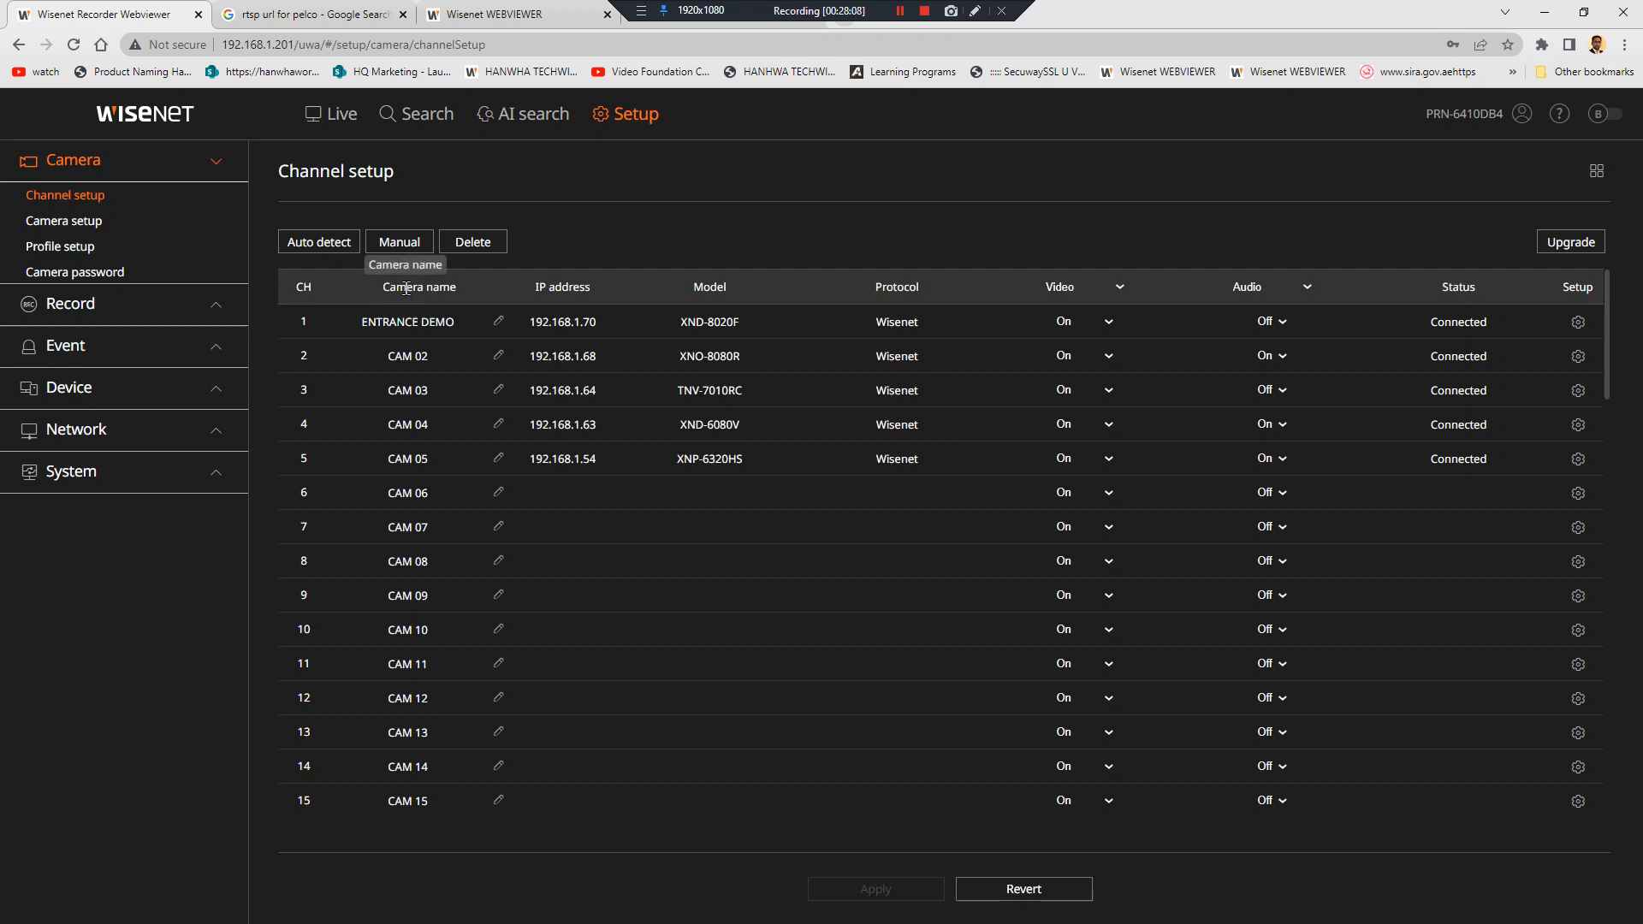
# Show the Storage device Distributed Recording tab and refresh its capacity figures several times
pyautogui.click(135, 300)
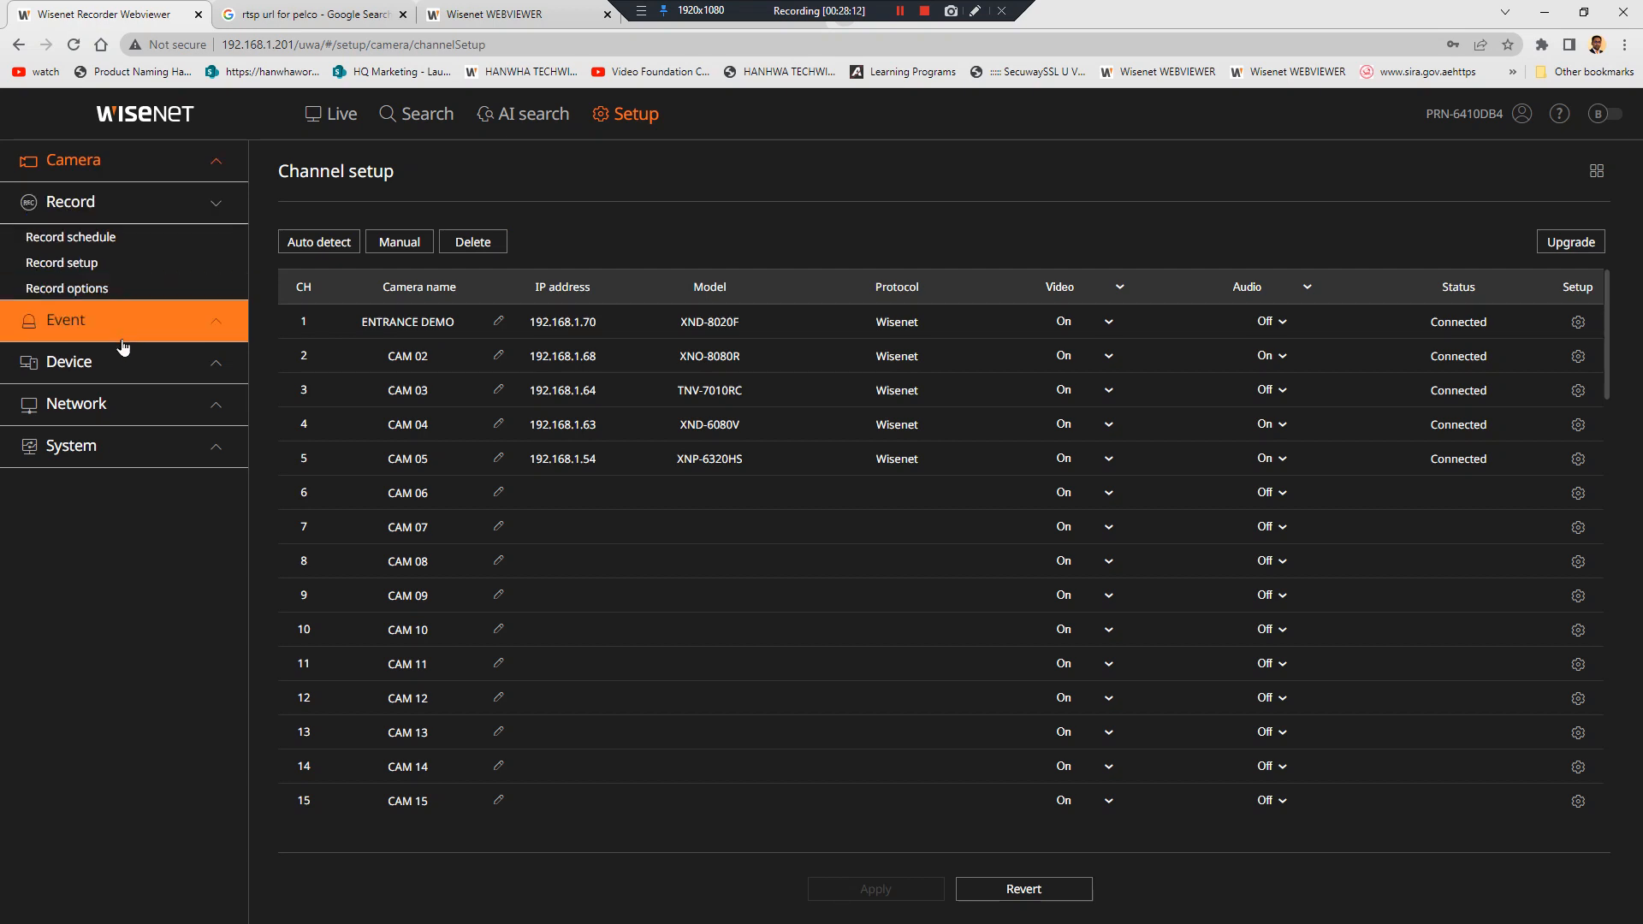
pyautogui.click(119, 359)
pyautogui.click(95, 322)
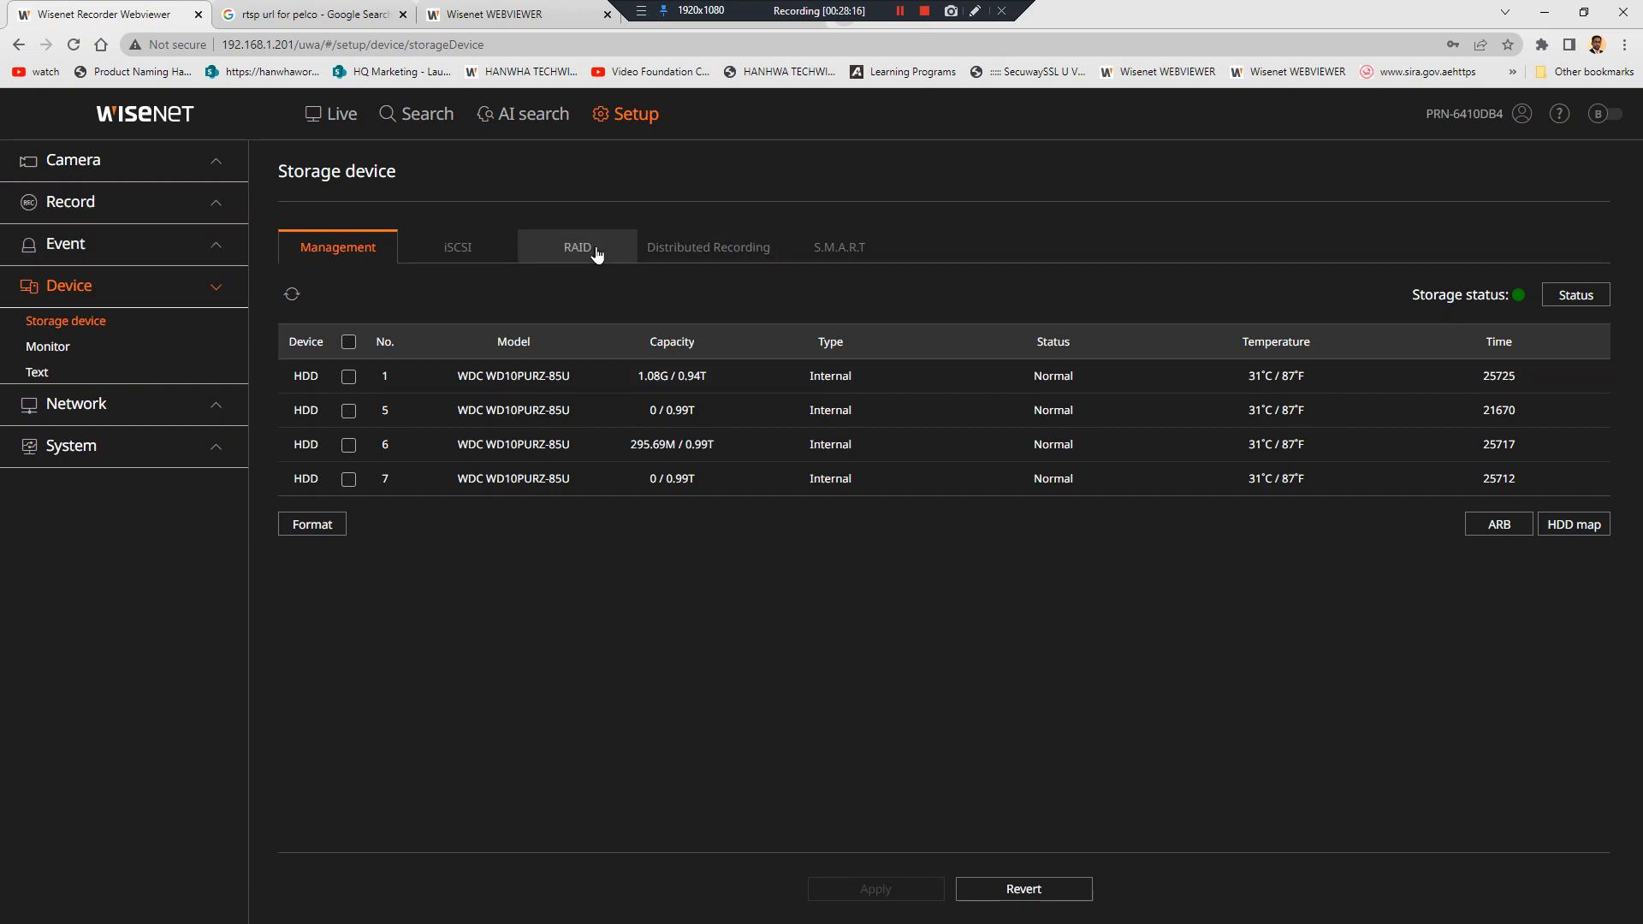
pyautogui.click(689, 247)
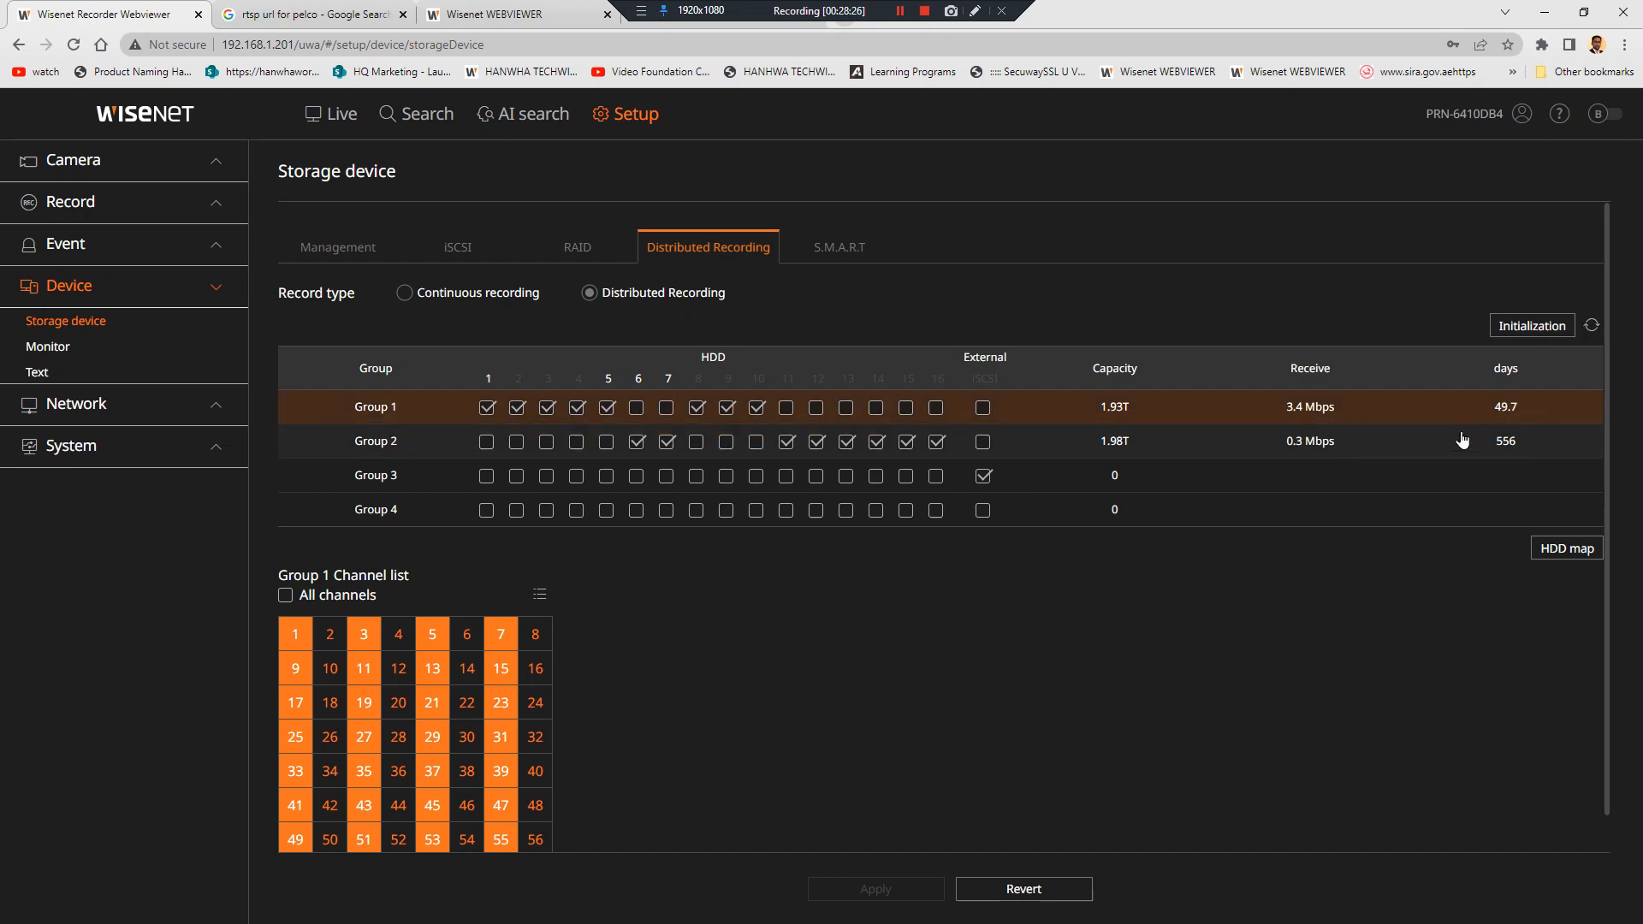
pyautogui.click(1592, 326)
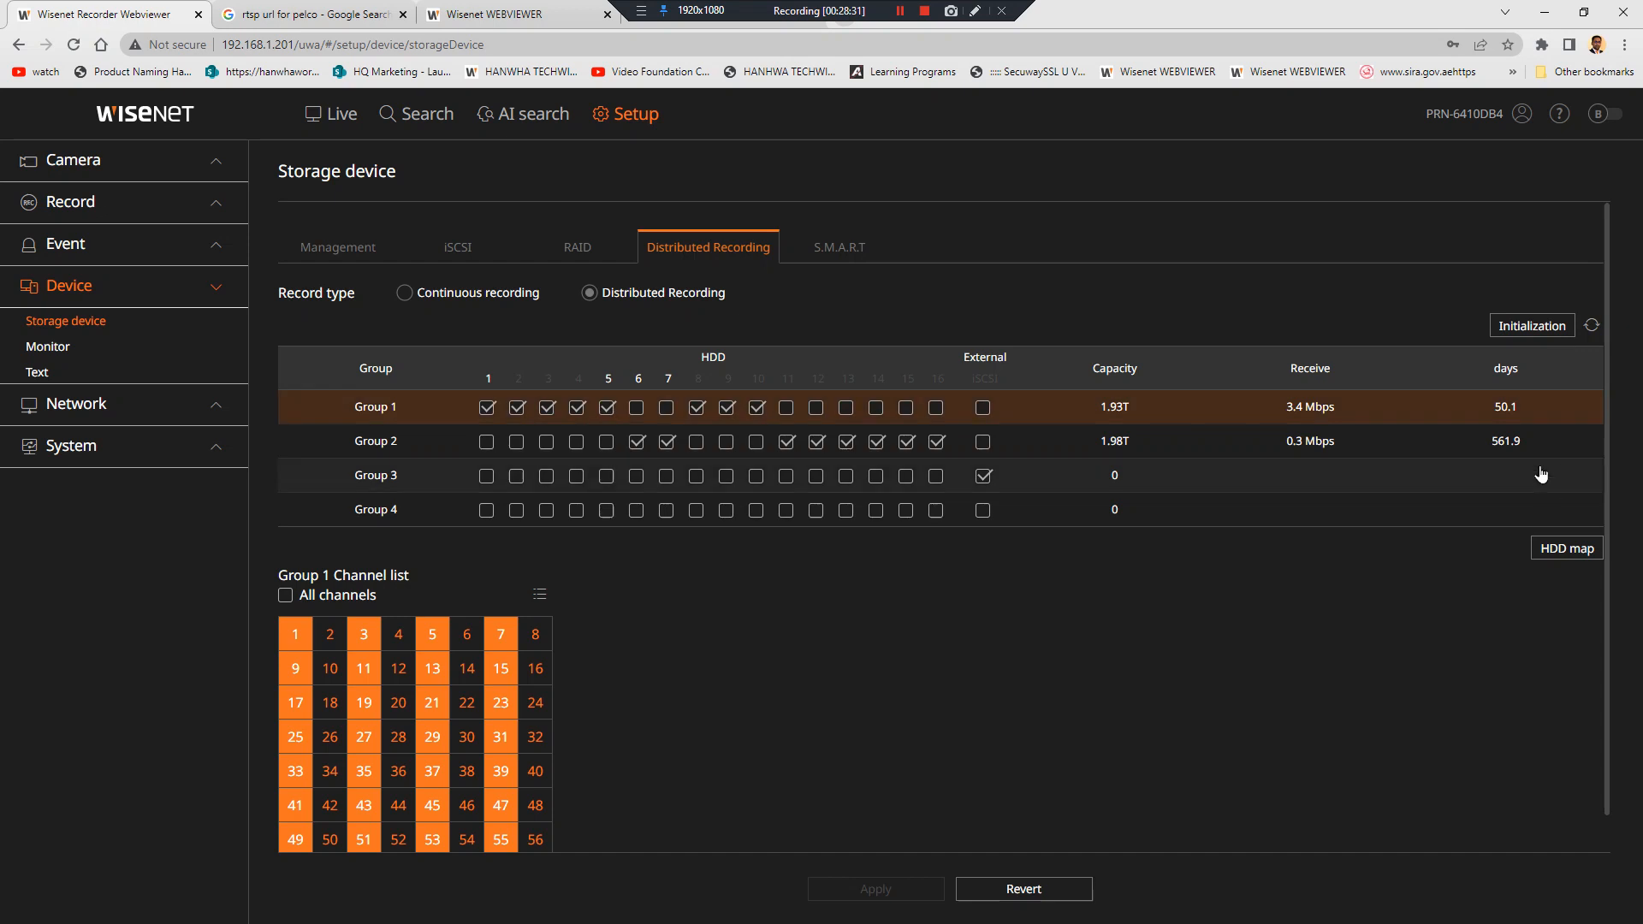
pyautogui.click(1592, 326)
pyautogui.click(1592, 329)
pyautogui.click(1593, 329)
pyautogui.click(1593, 330)
# Expand Record in the sidebar and go to Record options
pyautogui.click(90, 250)
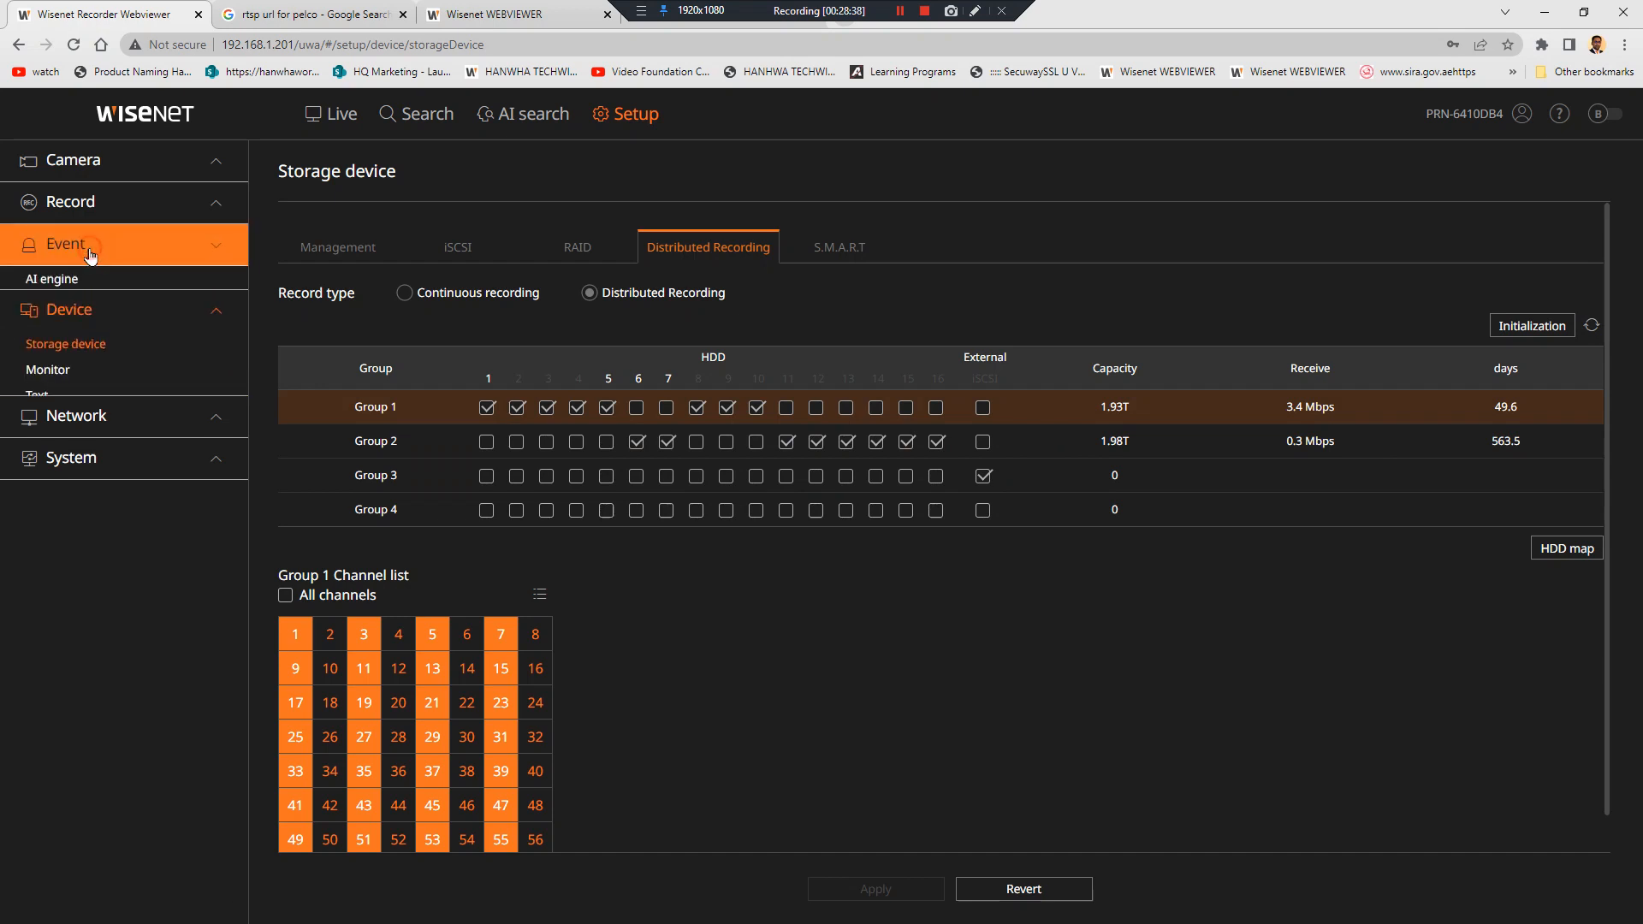
pyautogui.click(79, 217)
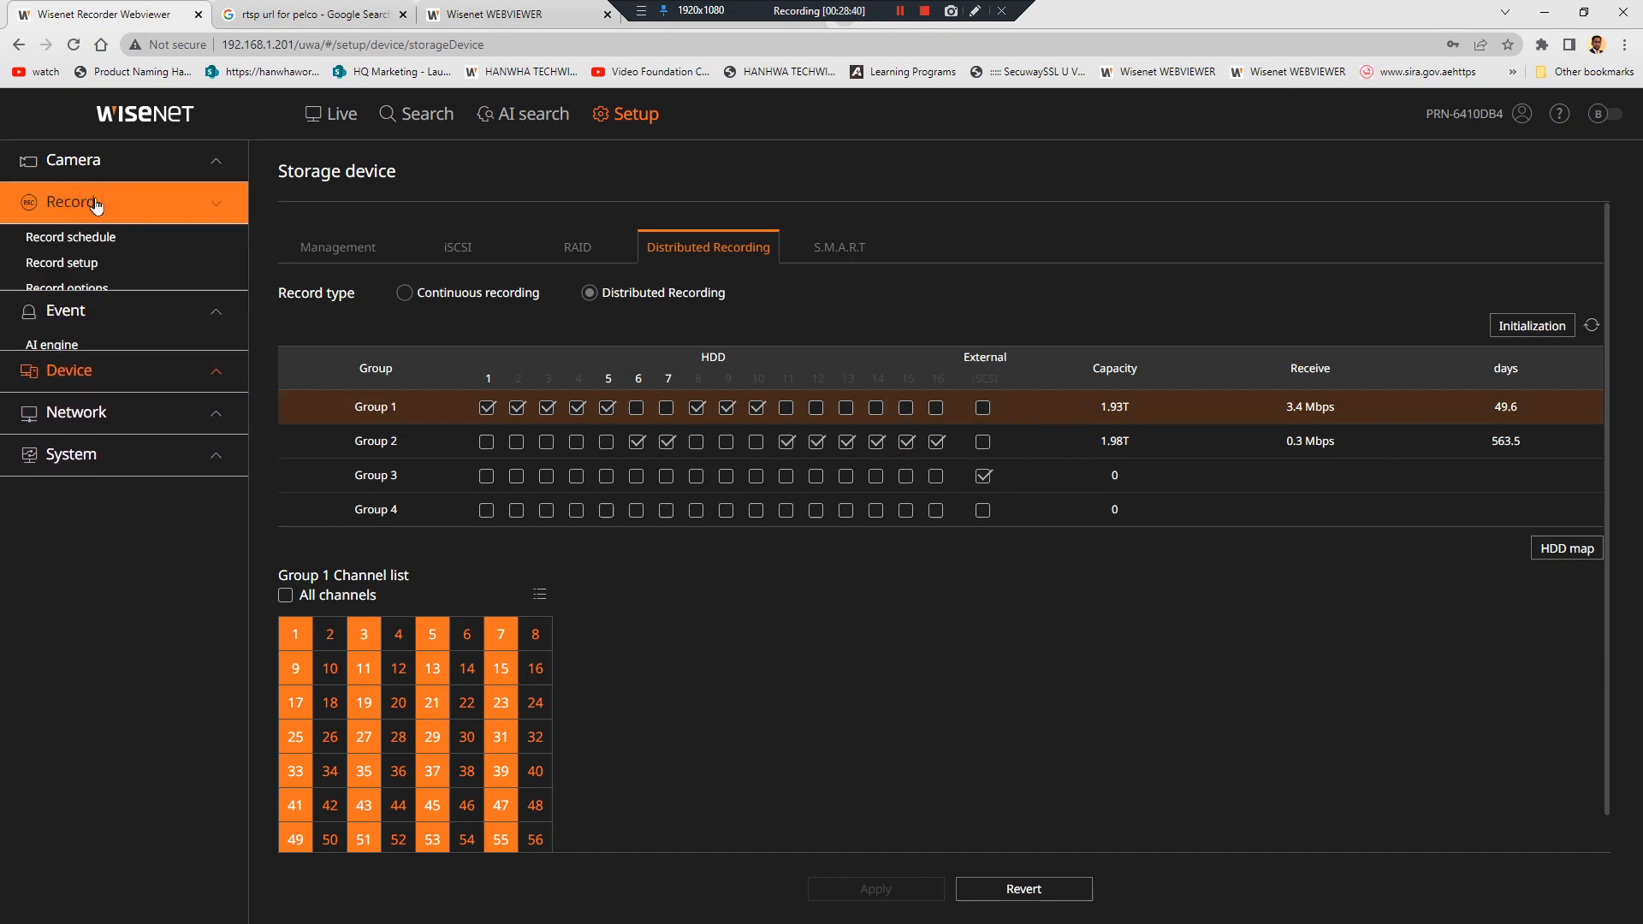
pyautogui.click(107, 289)
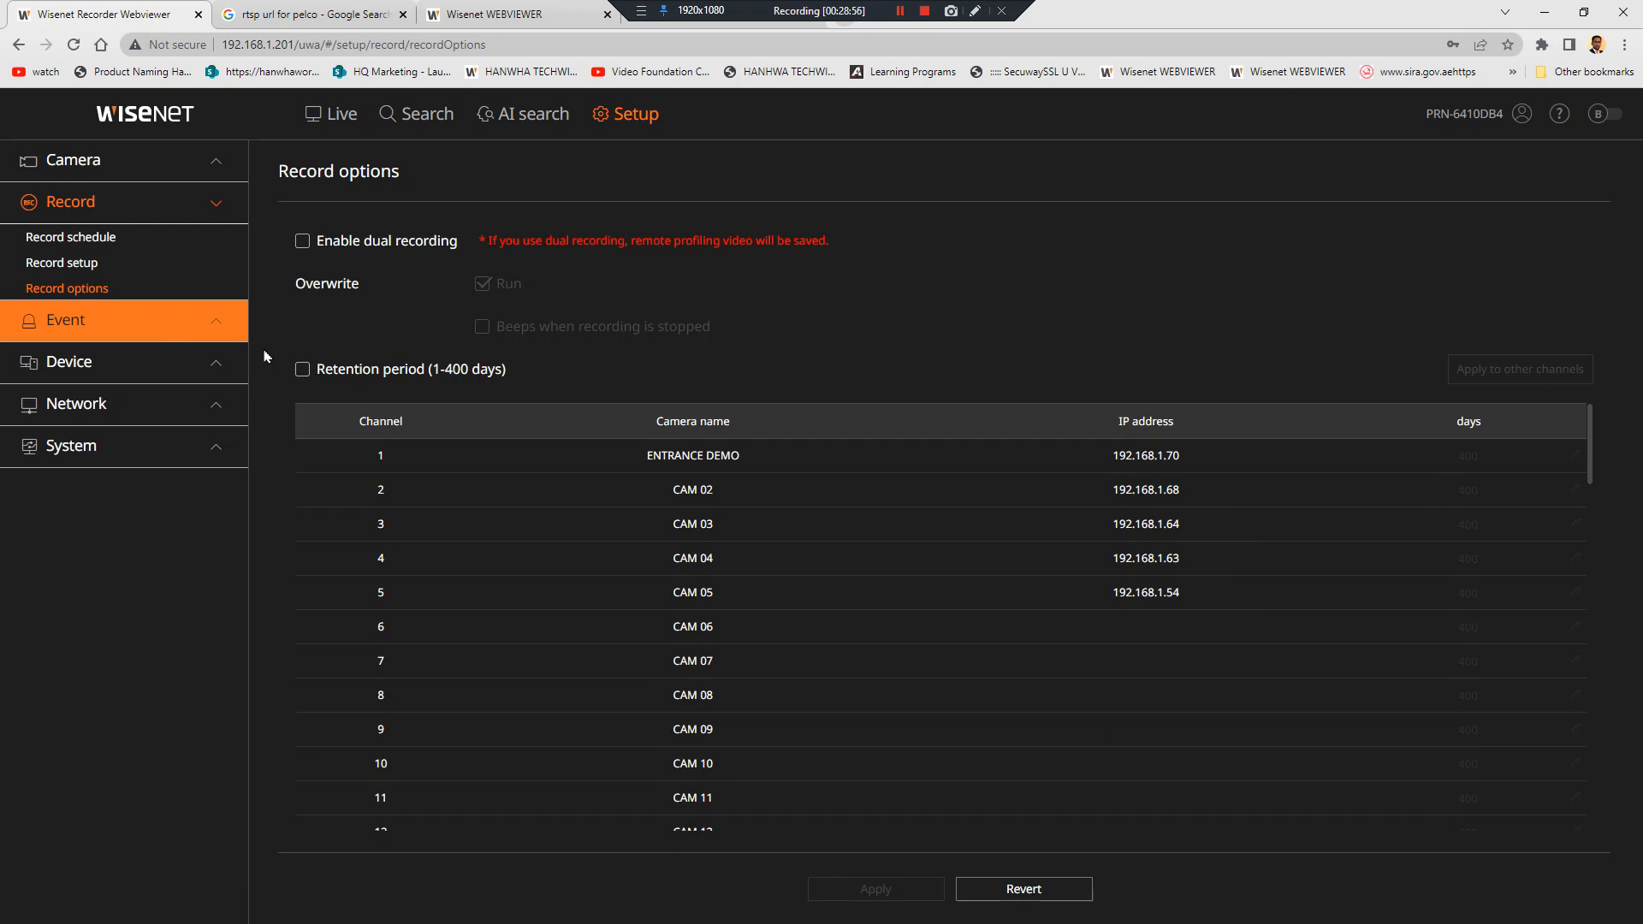
# Tick Retention period, accept the data-deletion alert, then untick it again
pyautogui.click(303, 371)
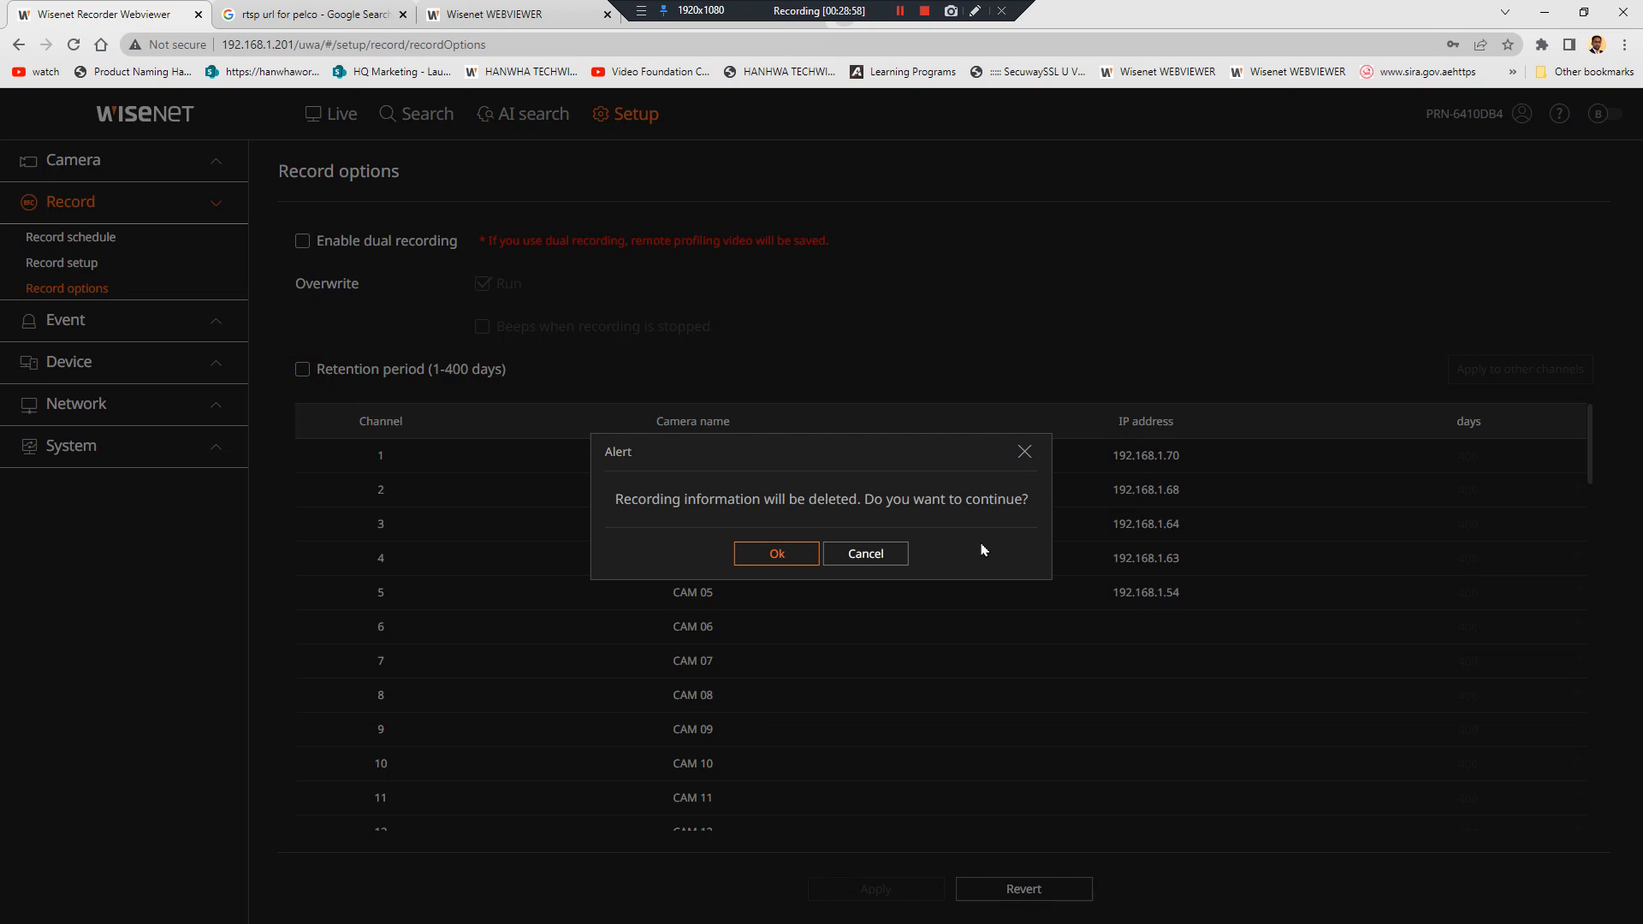
pyautogui.click(777, 553)
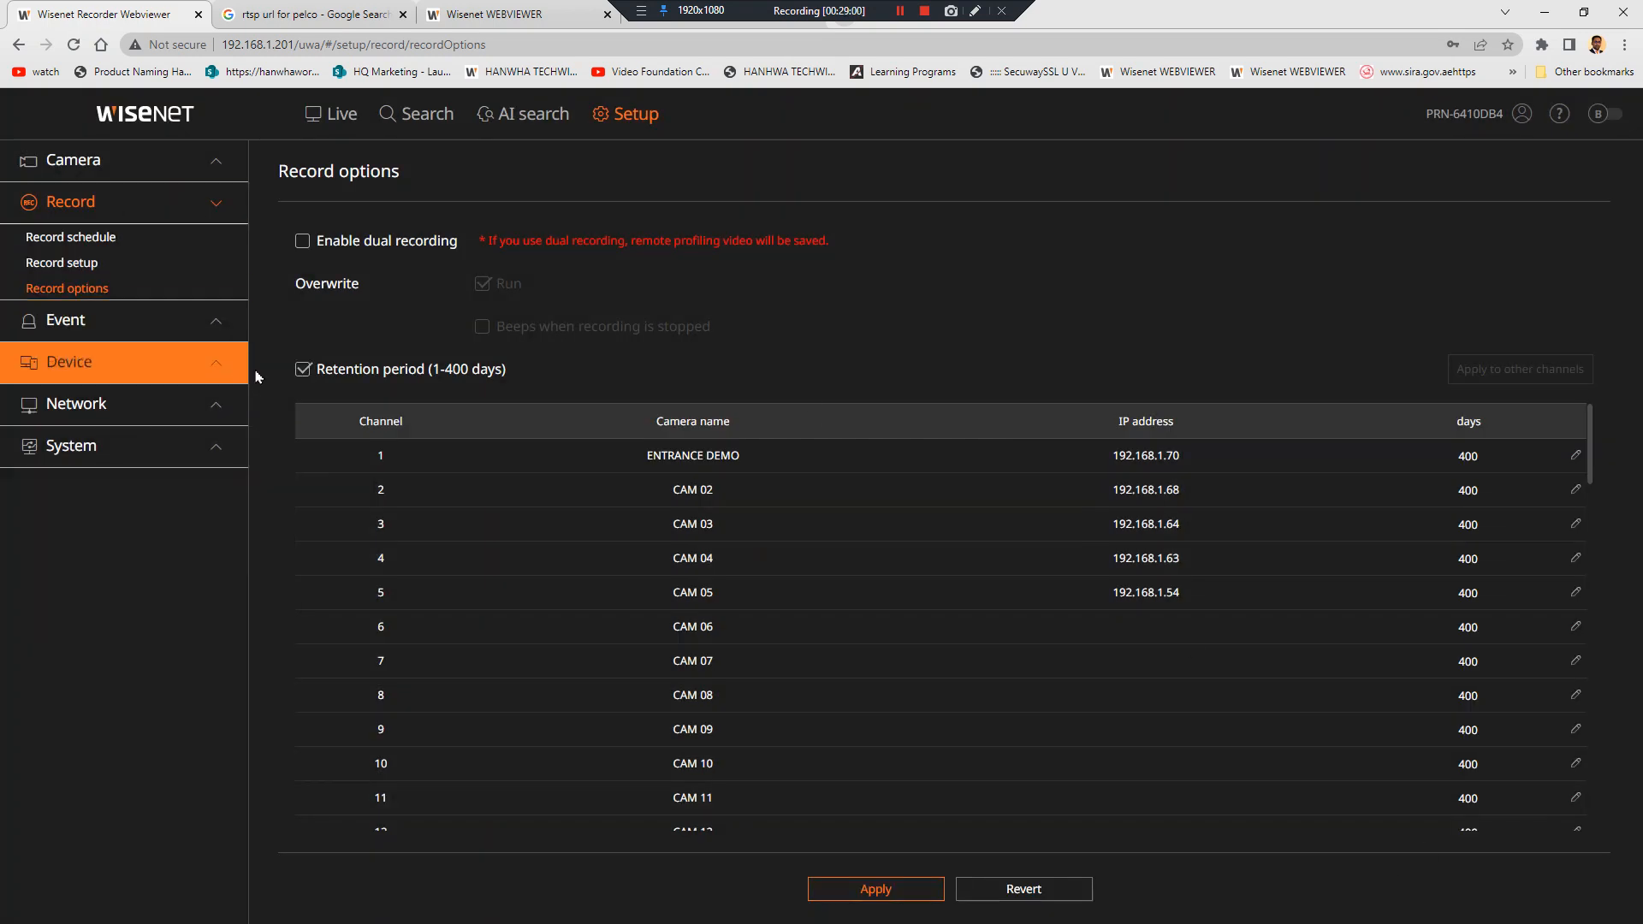
pyautogui.click(302, 371)
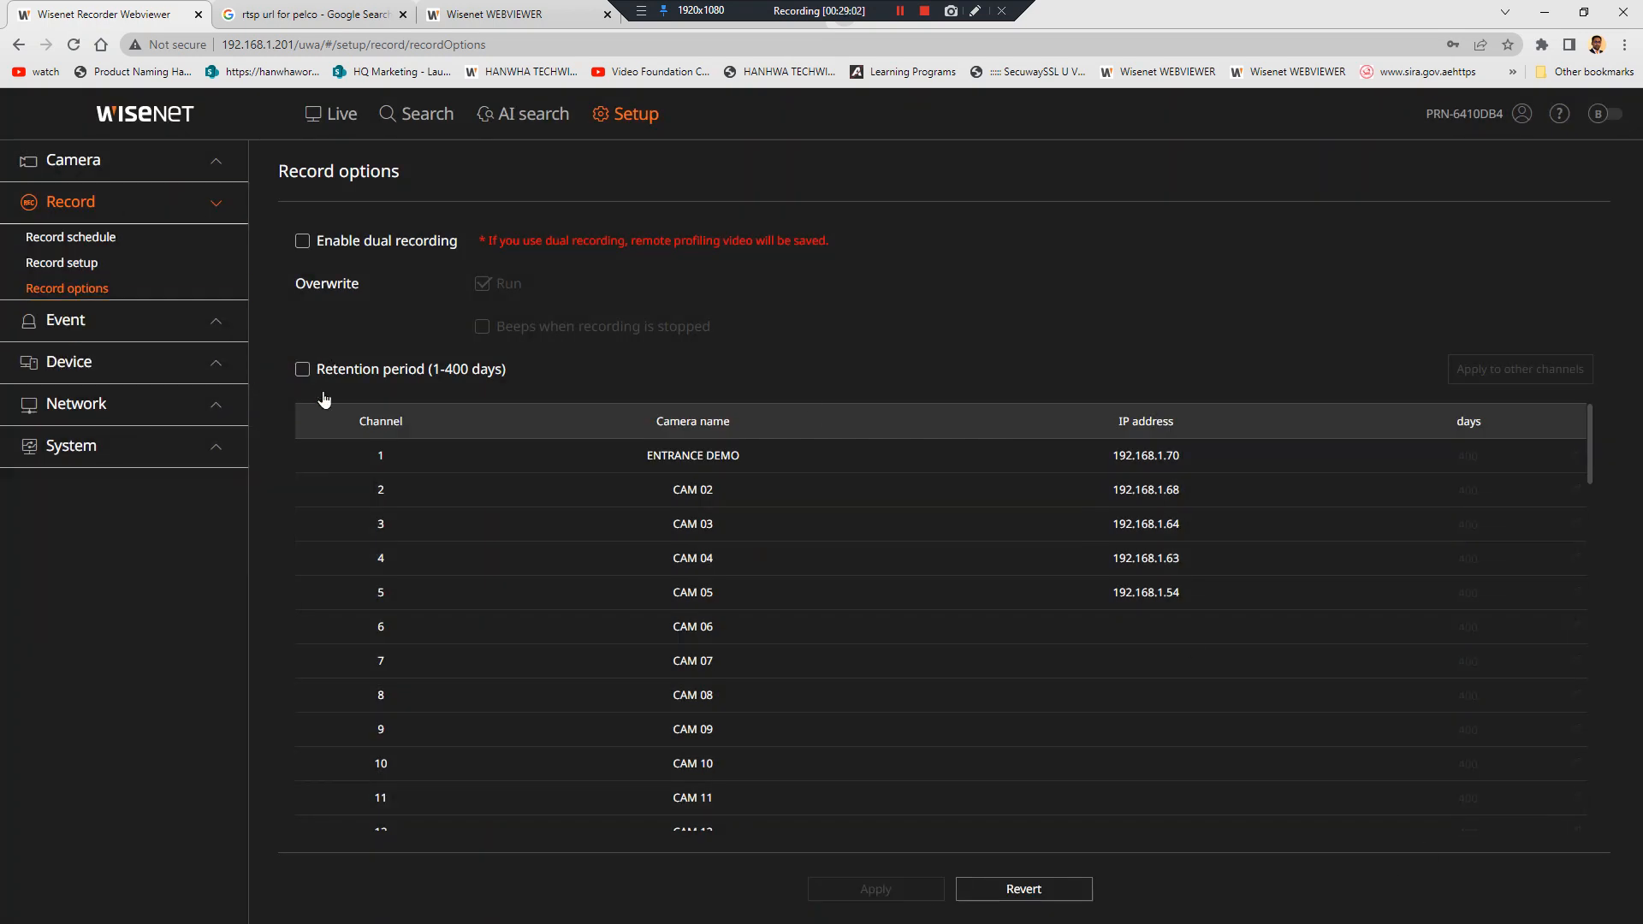
# Expand Event in the sidebar and go to the AI engine page
pyautogui.scroll(-4, 844, 682)
pyautogui.click(131, 343)
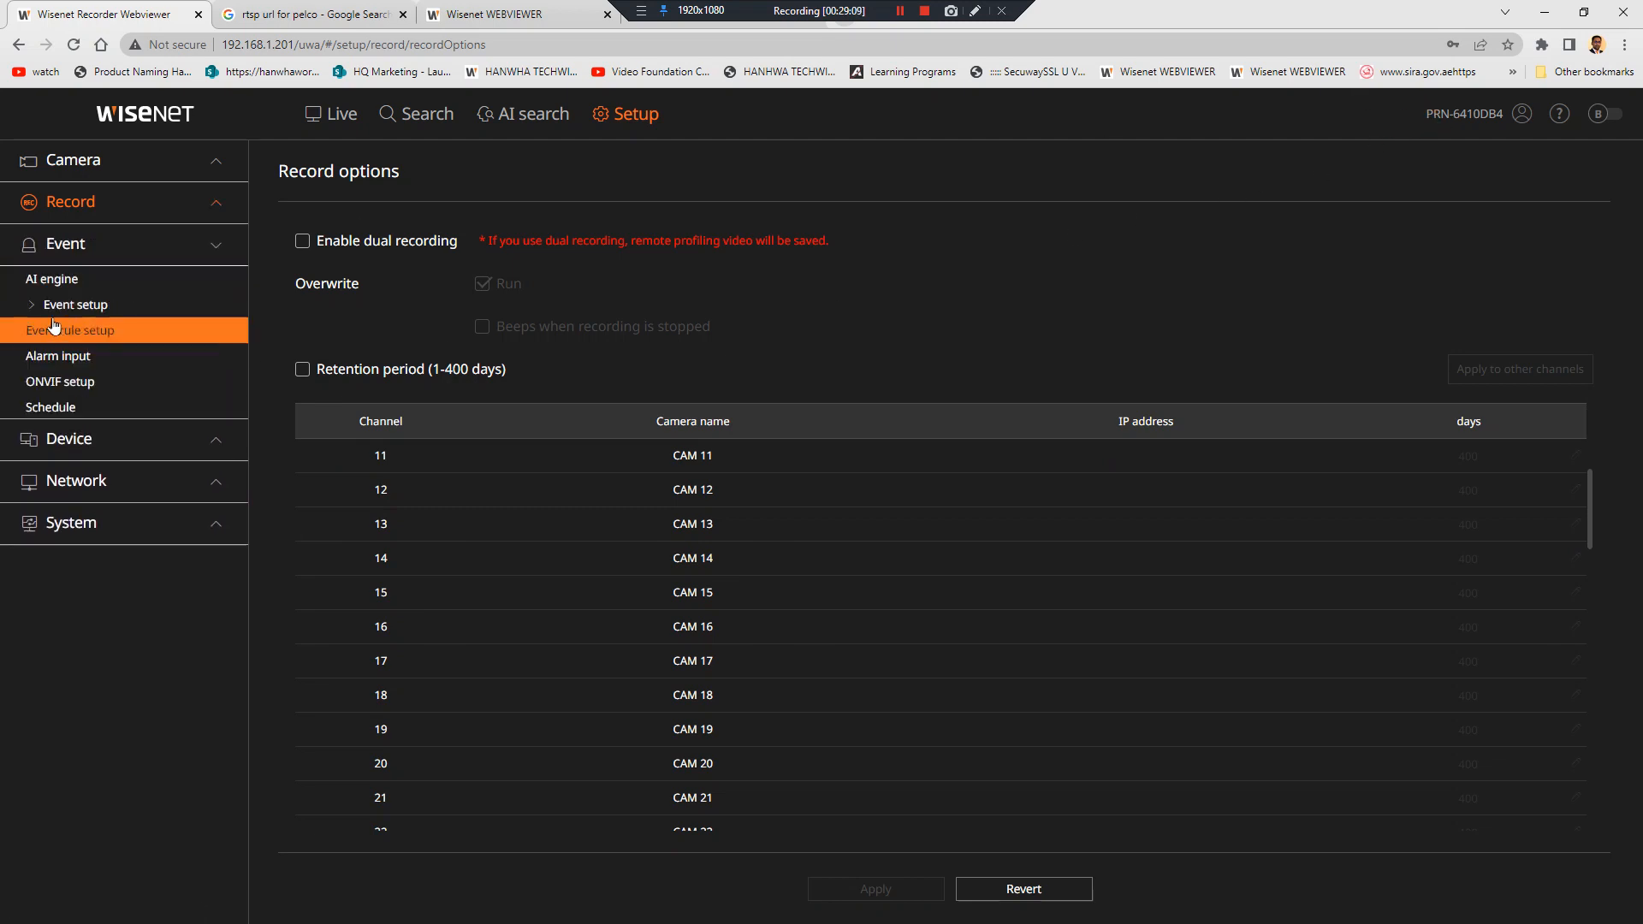
pyautogui.click(68, 280)
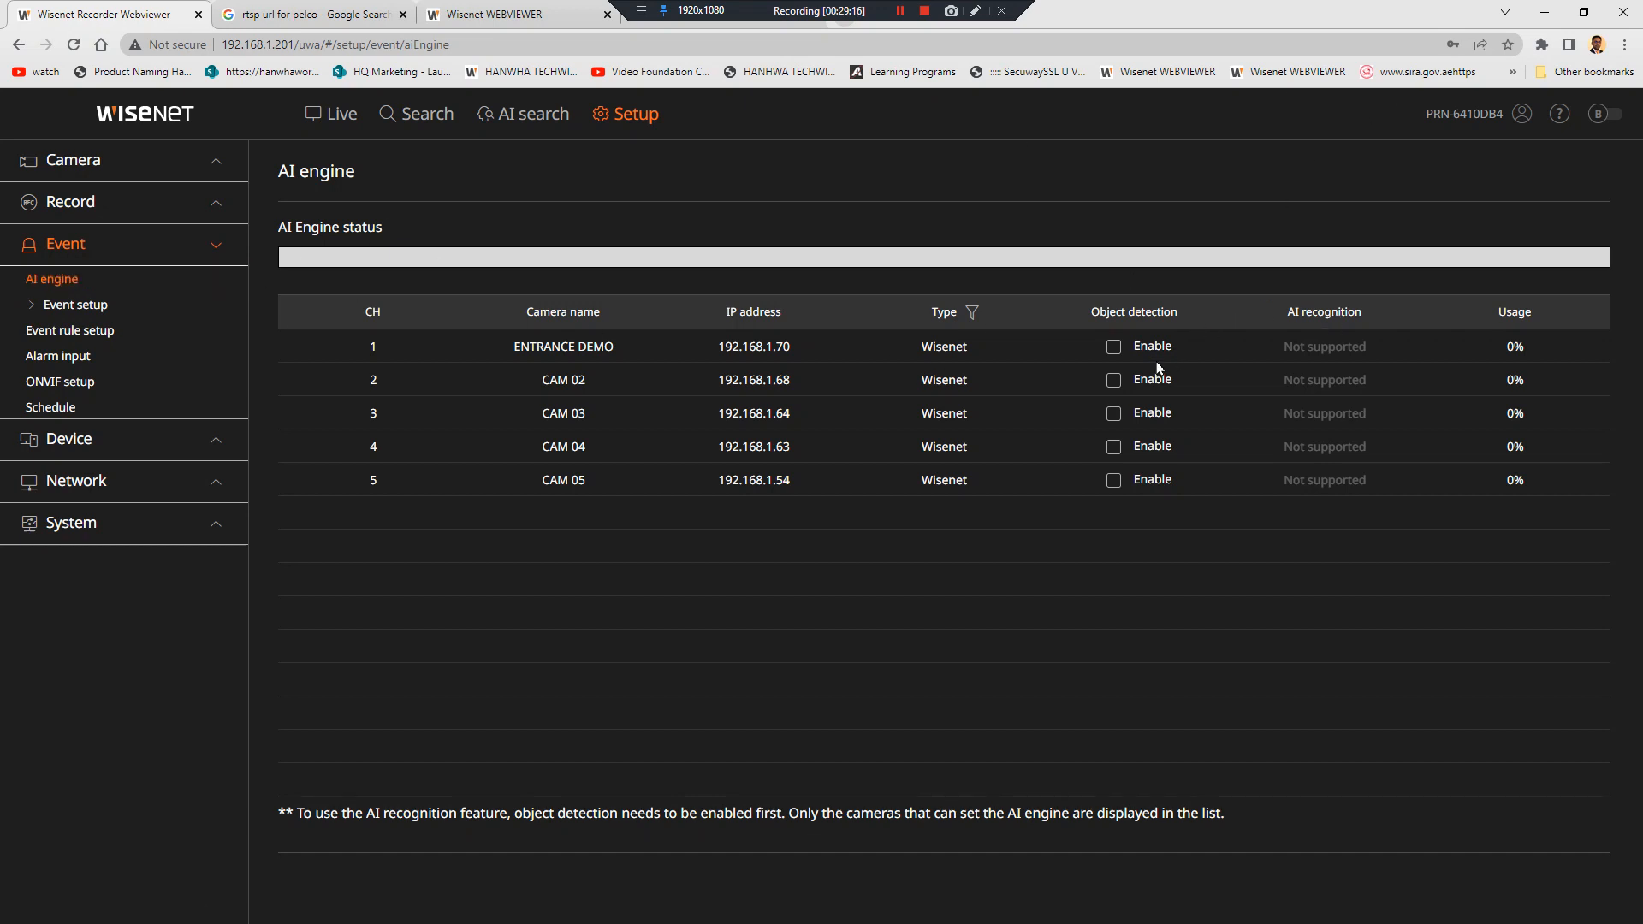
# Enable object detection for ENTRANCE DEMO and CAM 02–05, reaching 15.6% AI engine usage
pyautogui.click(1114, 347)
pyautogui.click(1113, 380)
pyautogui.click(1116, 413)
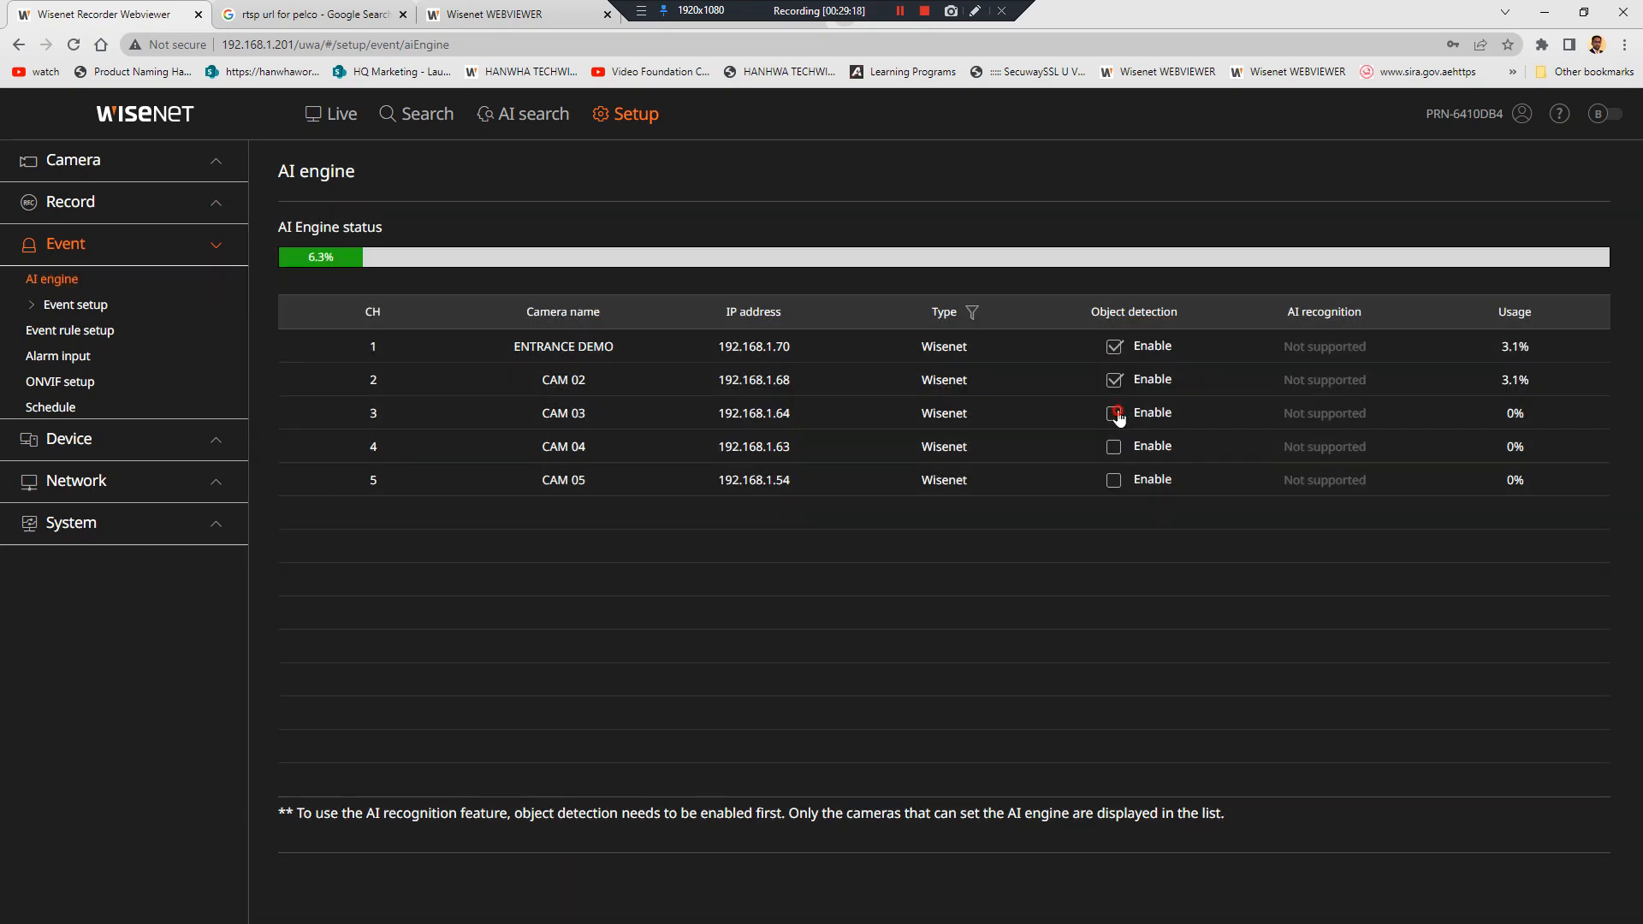
pyautogui.click(1114, 446)
pyautogui.click(1114, 480)
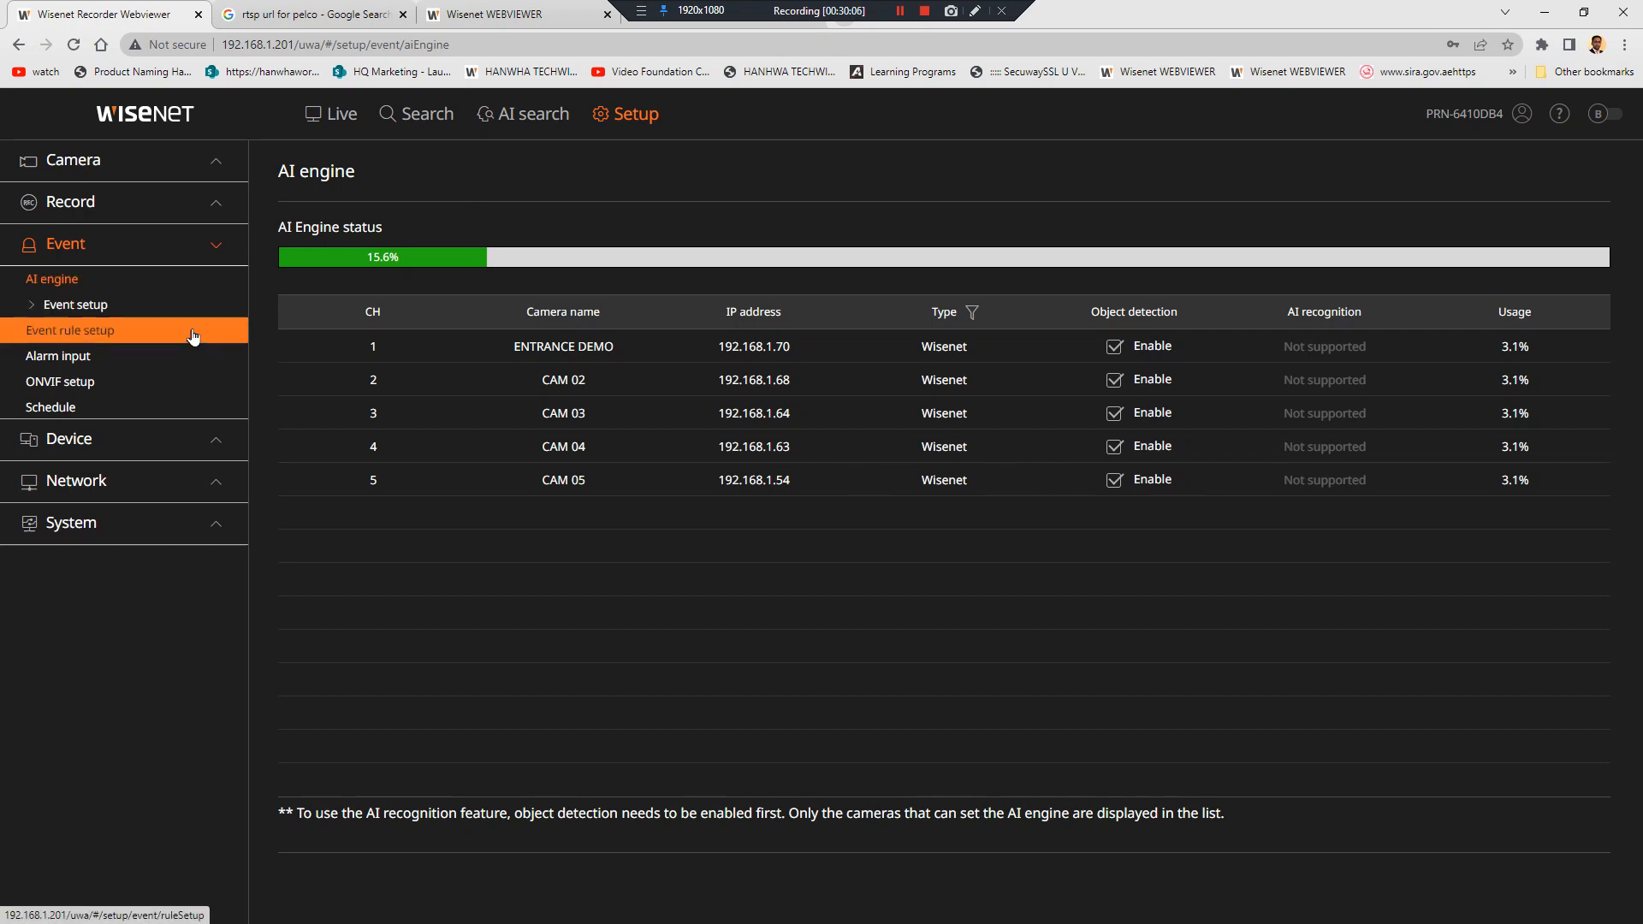
pyautogui.click(159, 306)
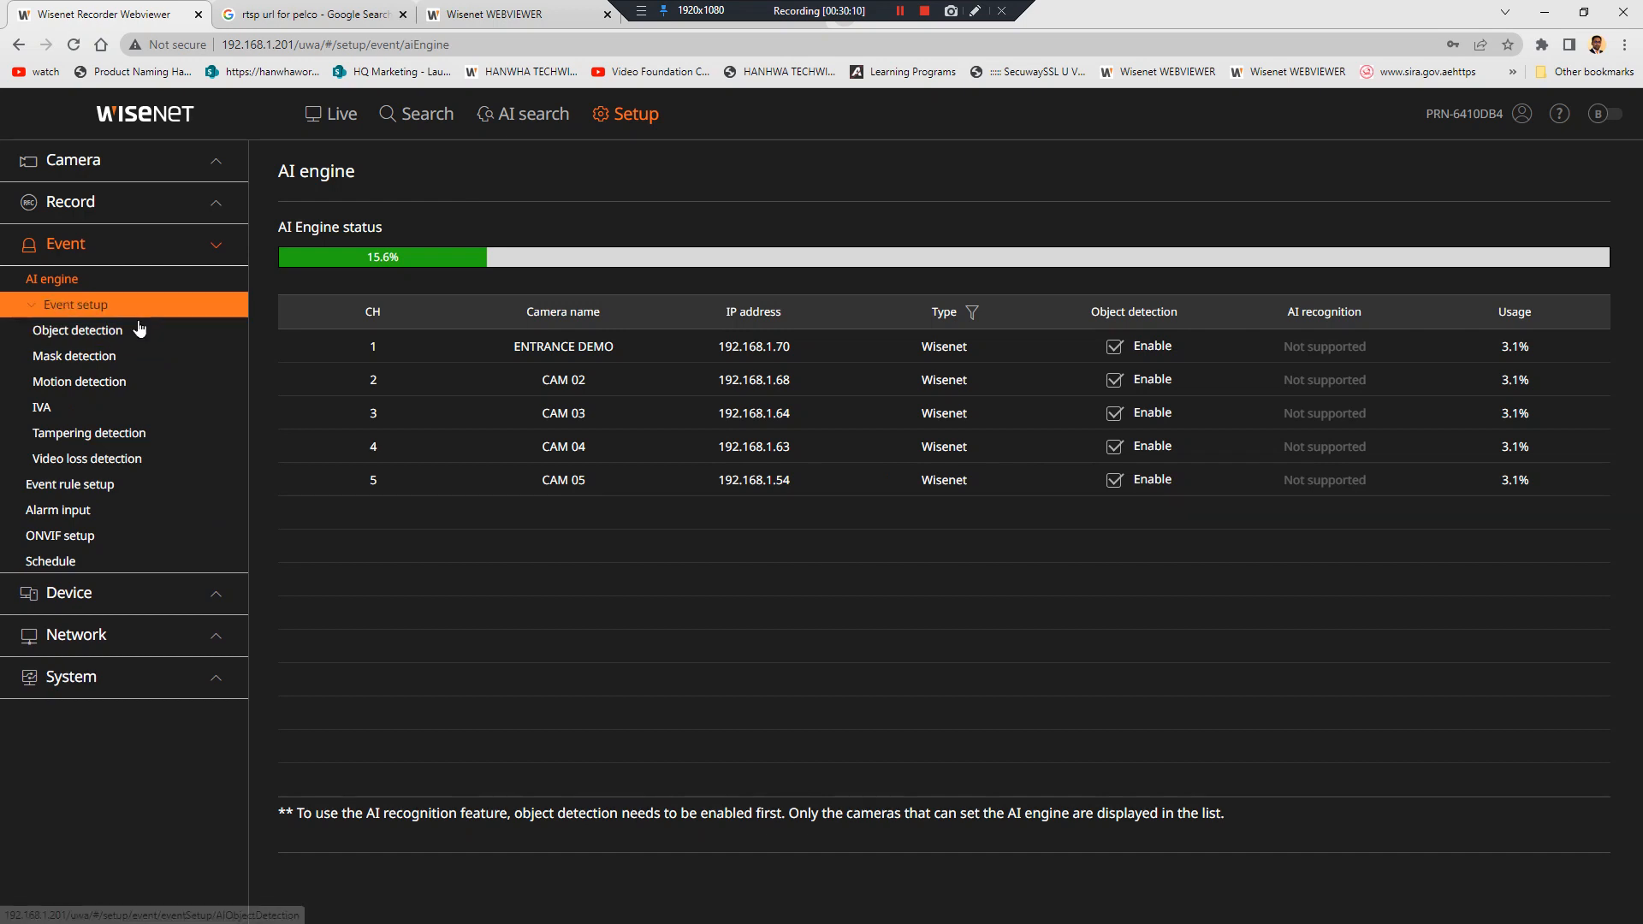
# Review the IVA and Object detection settings pages, then move to Event rule setup
pyautogui.click(111, 409)
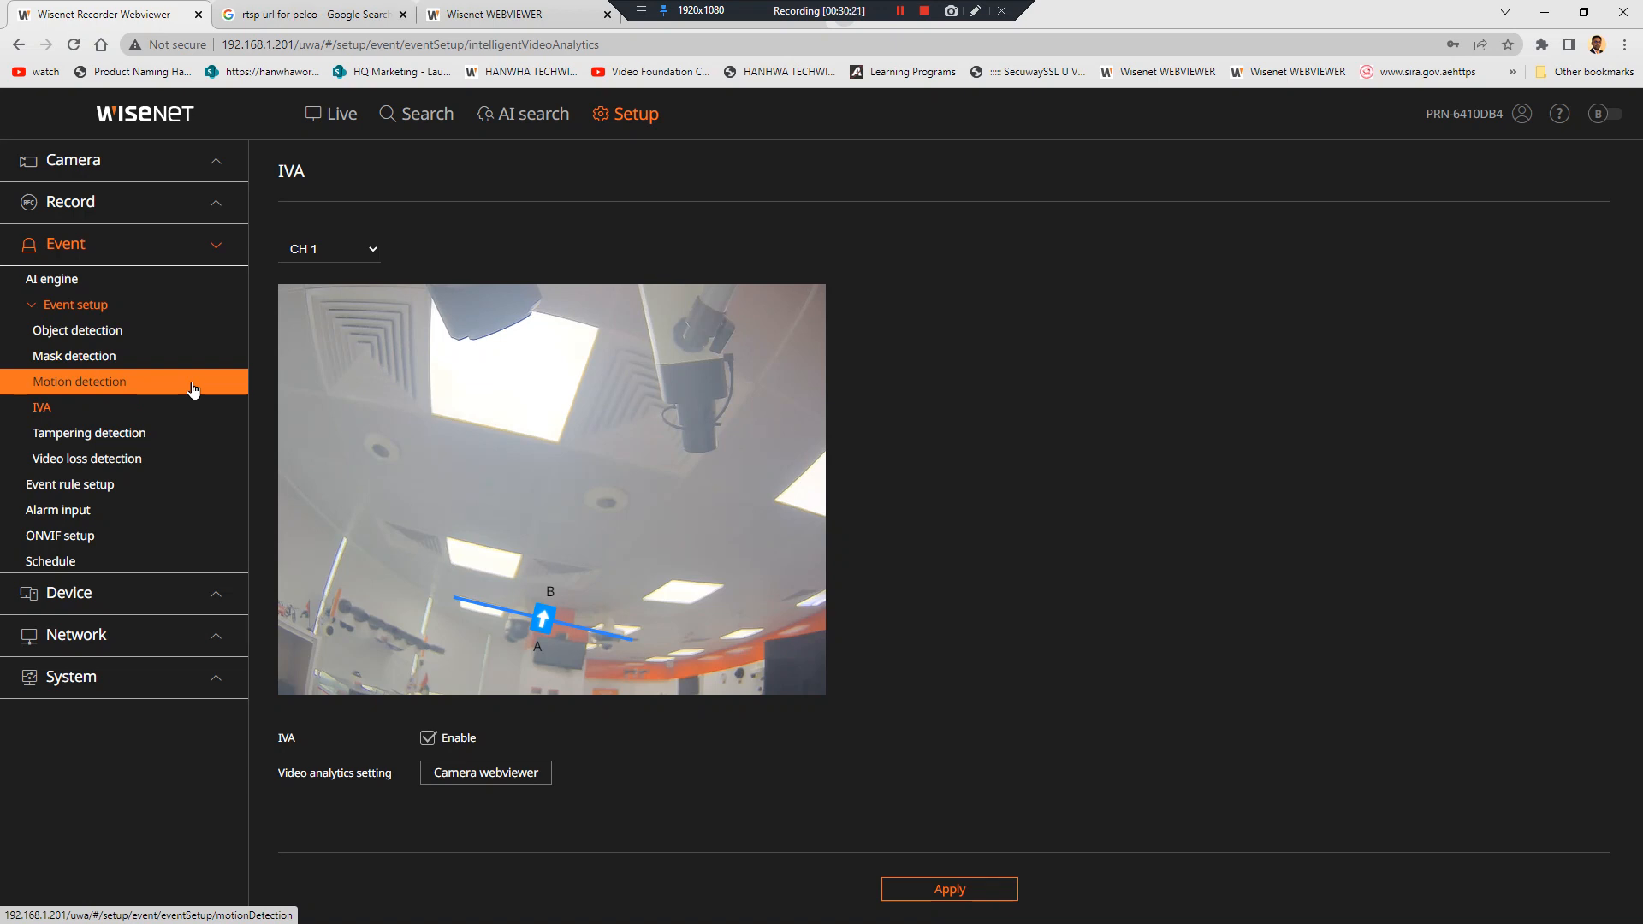
pyautogui.click(172, 335)
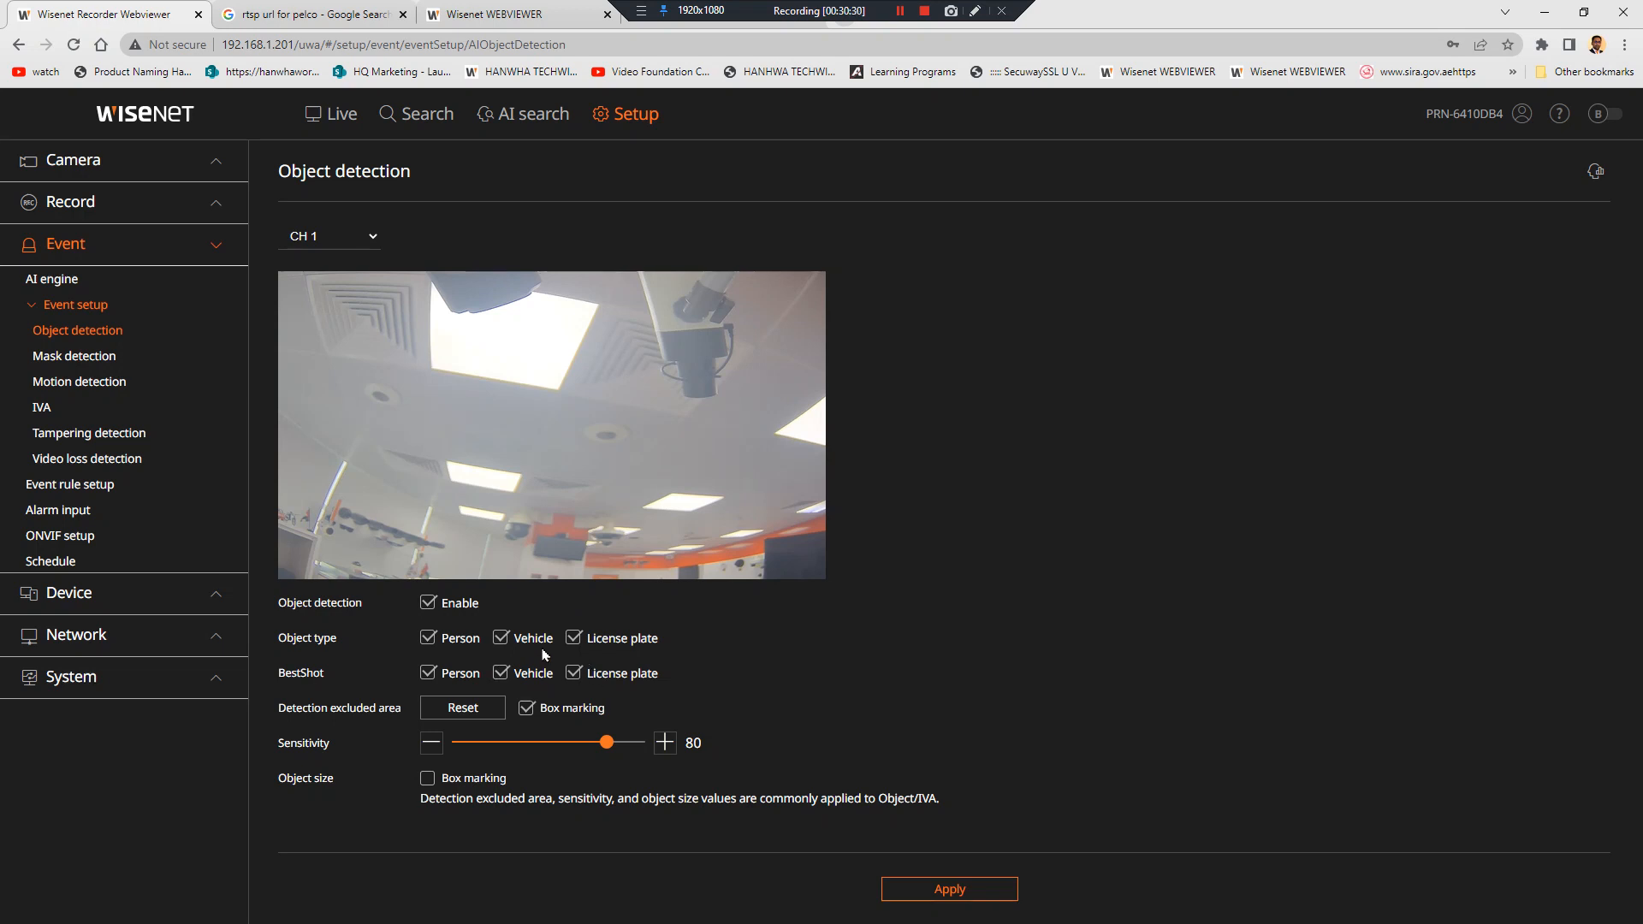
pyautogui.click(125, 497)
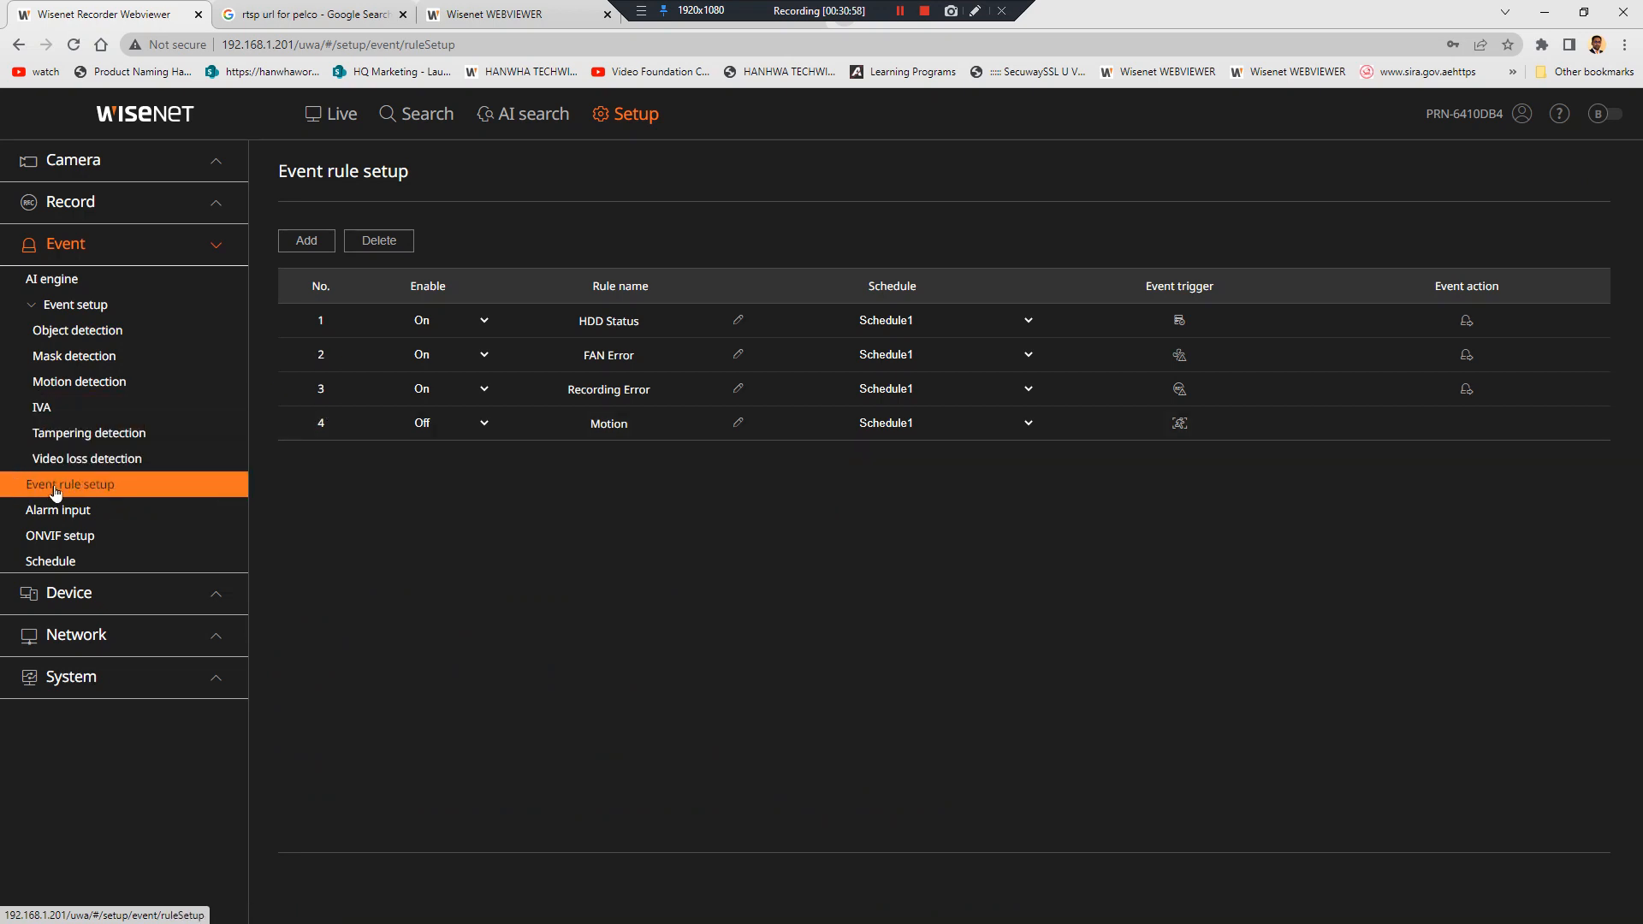
# Add a motion detection event rule named MD for the selected channels
pyautogui.click(316, 245)
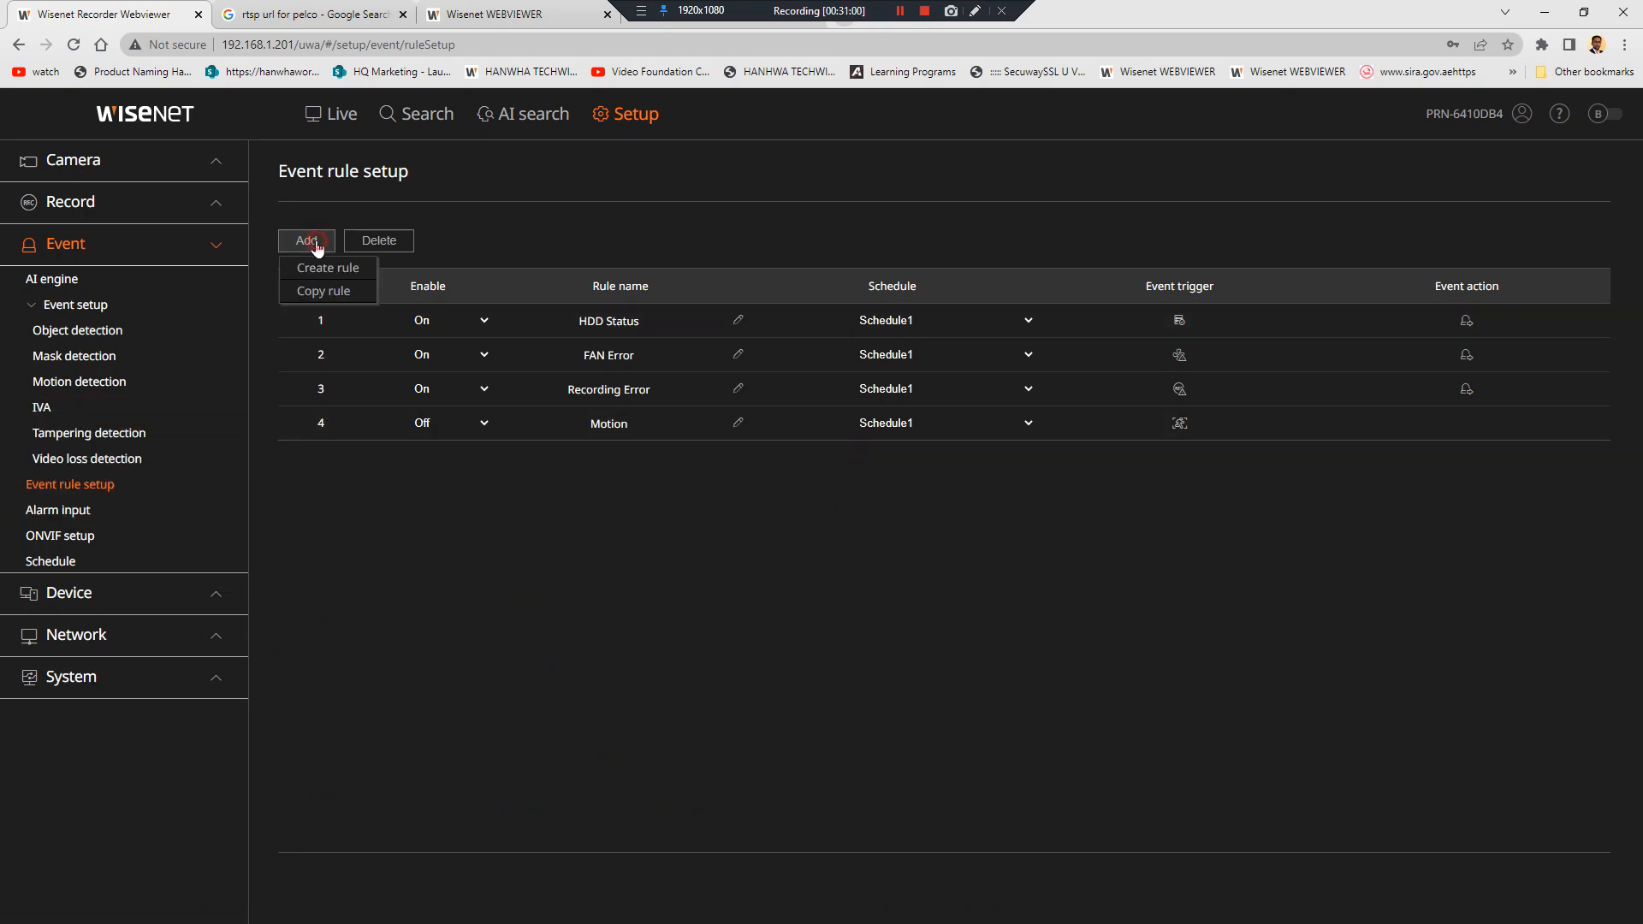
pyautogui.click(326, 267)
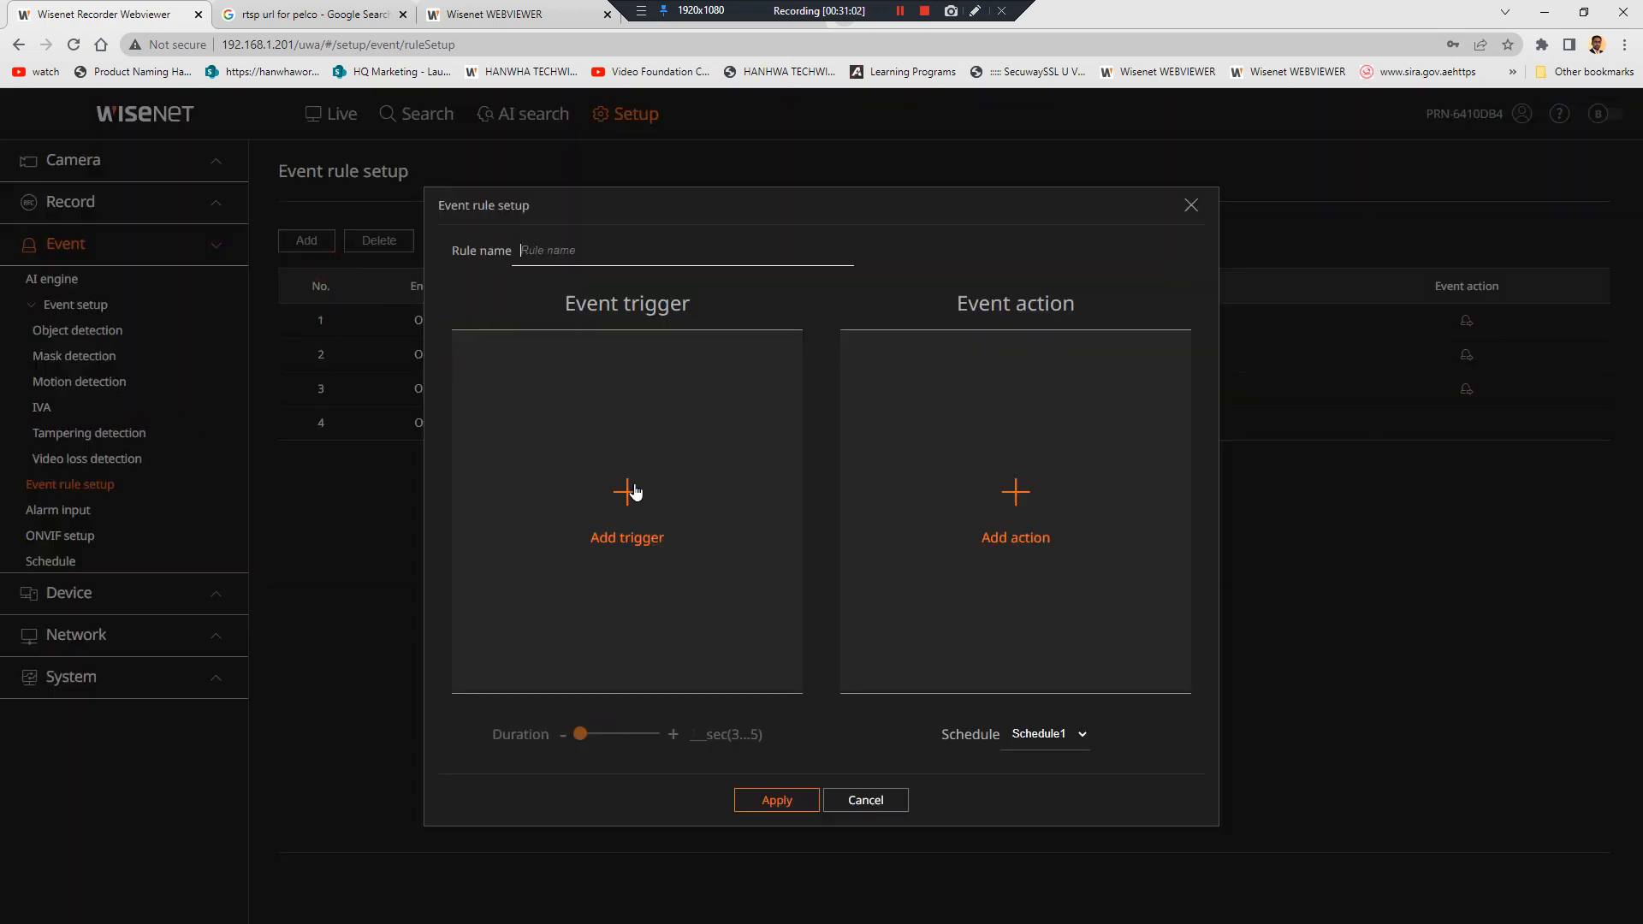
pyautogui.click(644, 531)
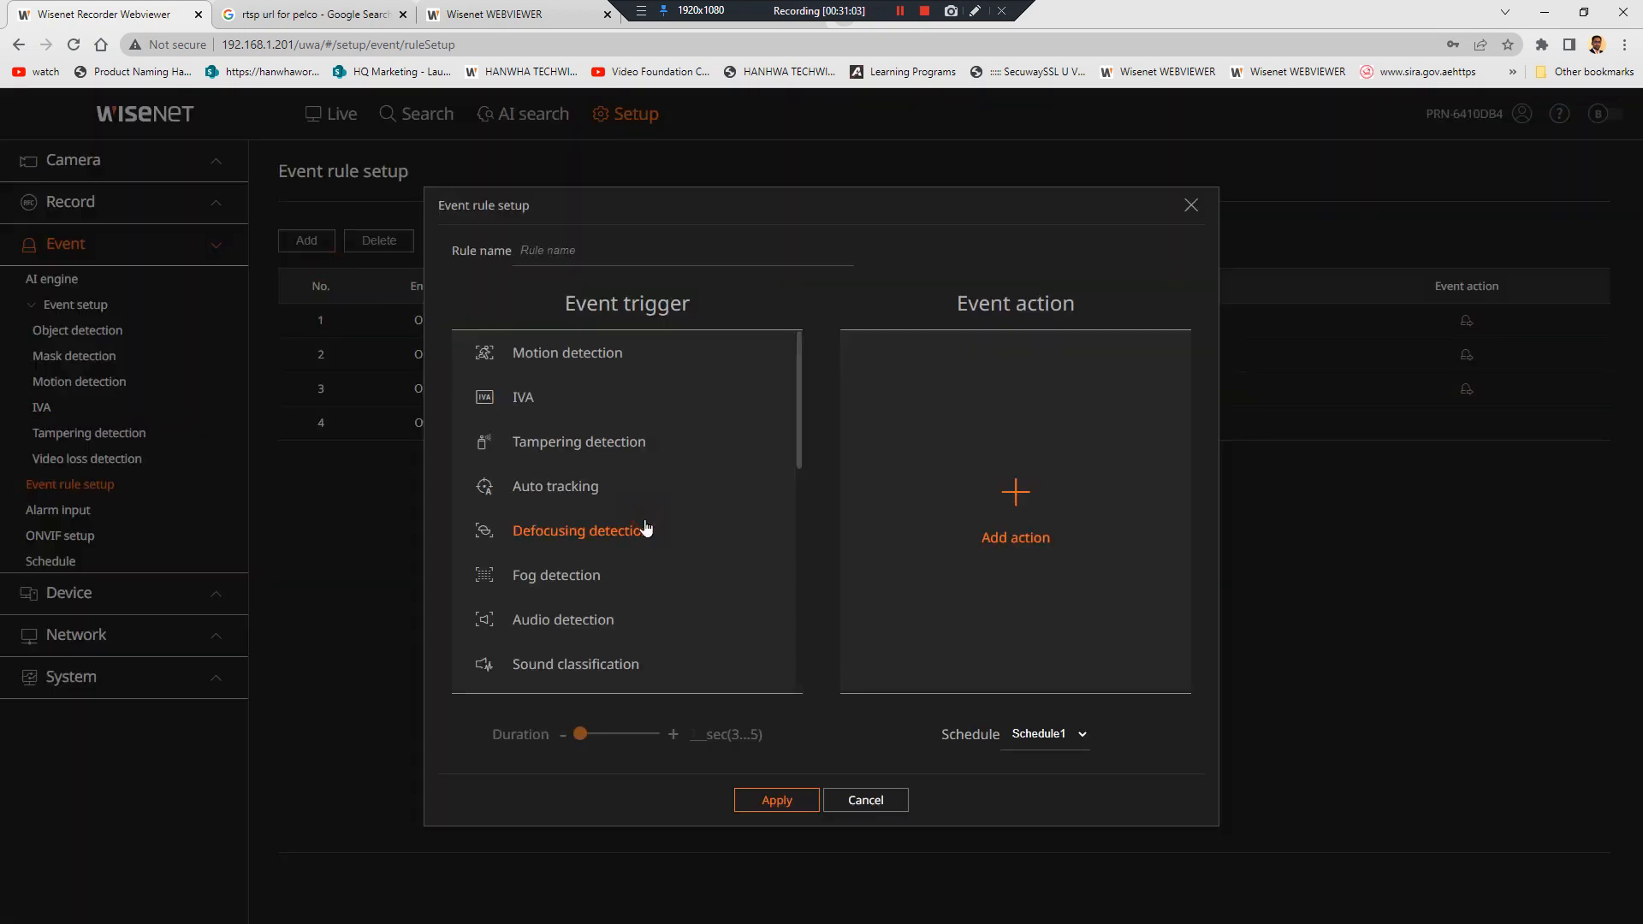
pyautogui.click(609, 361)
pyautogui.moveTo(481, 381); pyautogui.dragTo(785, 552)
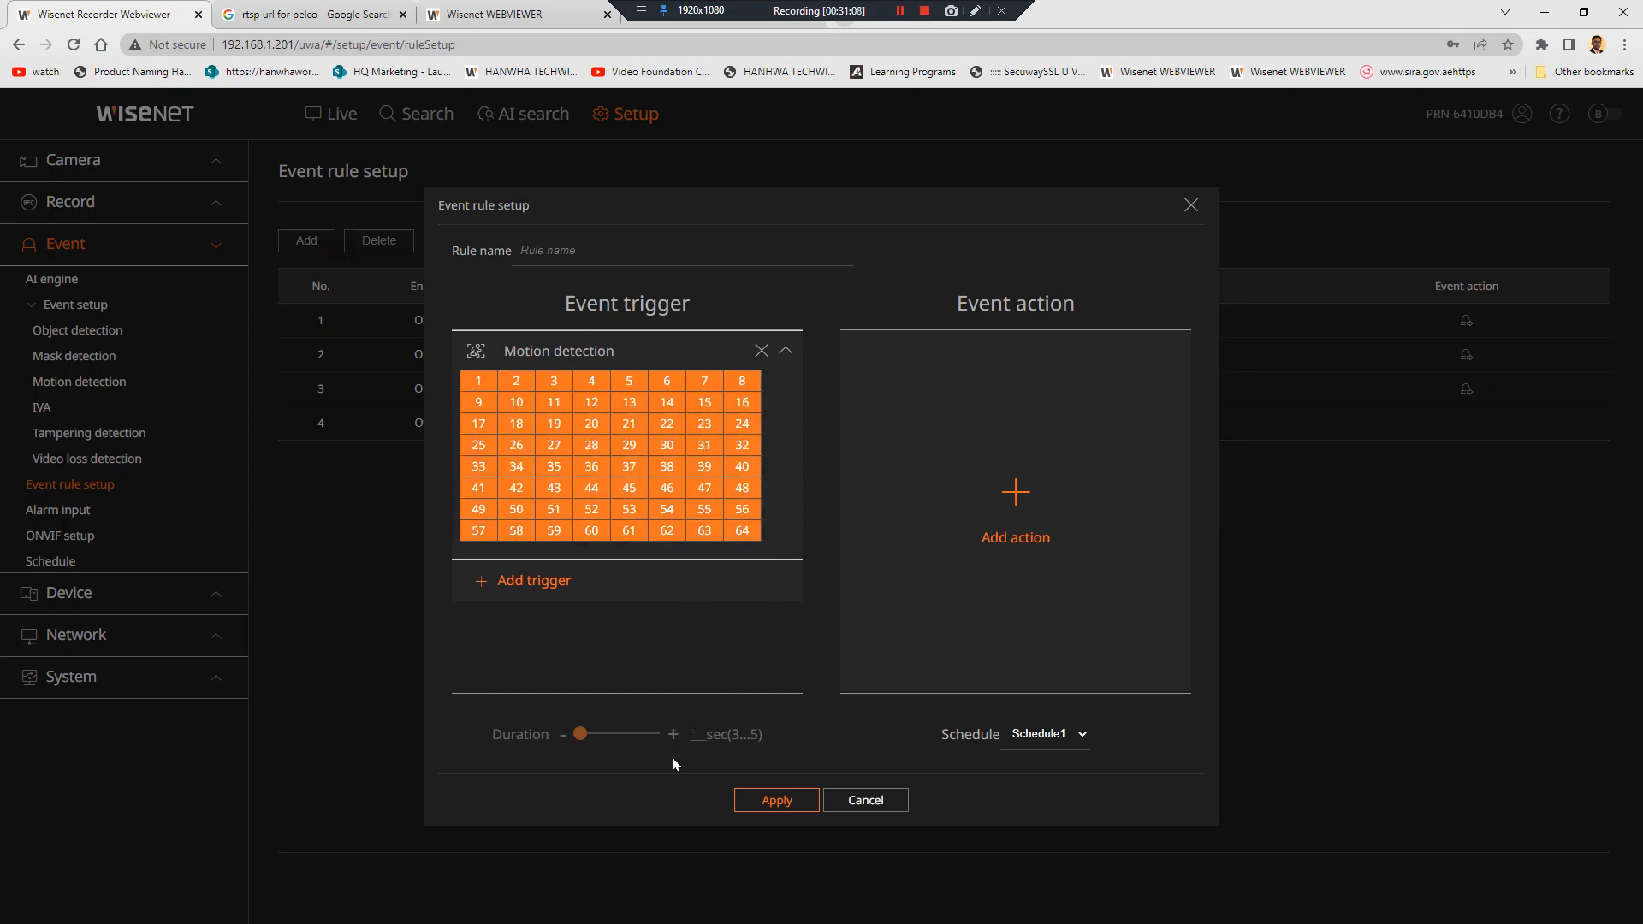
pyautogui.click(768, 800)
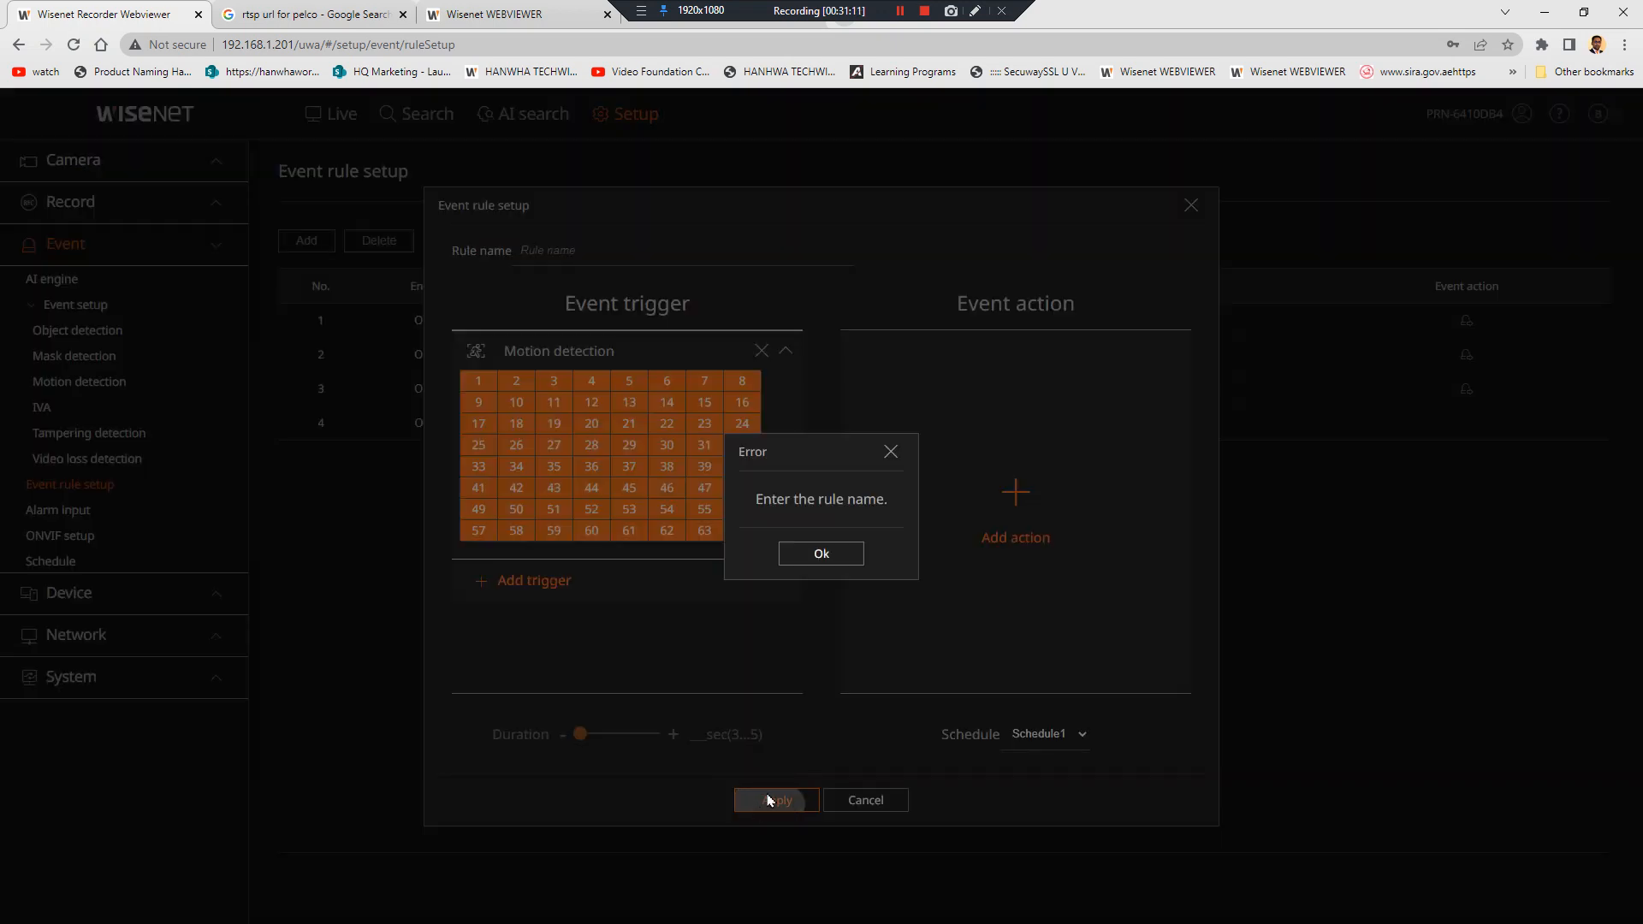
pyautogui.click(825, 552)
pyautogui.click(585, 249)
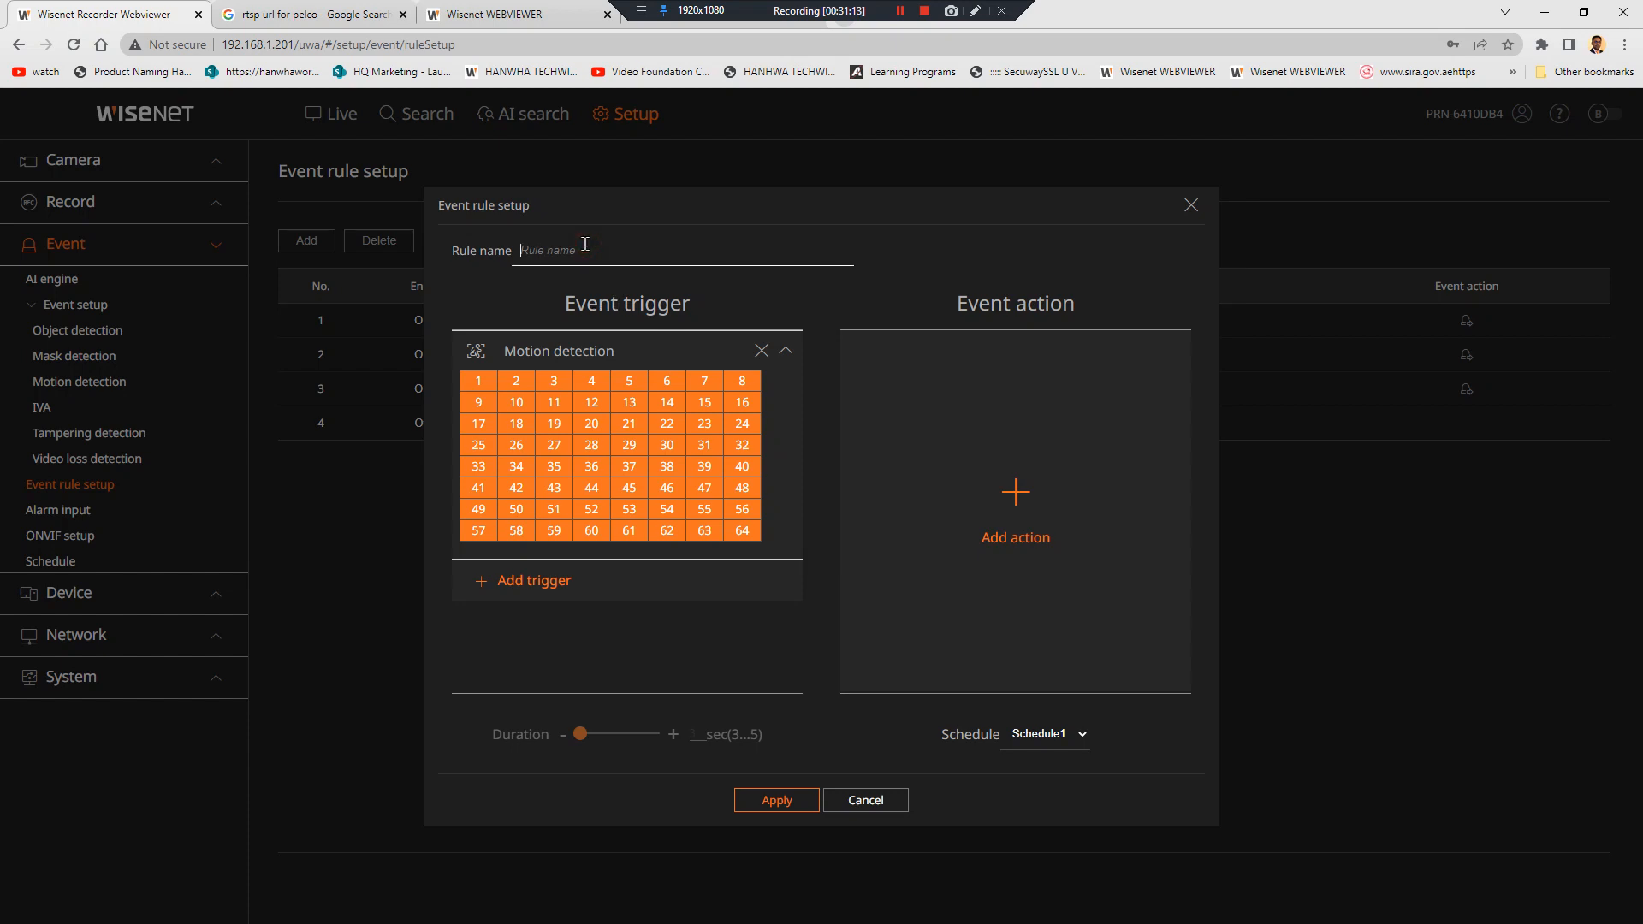
pyautogui.write('MD')
pyautogui.click(808, 808)
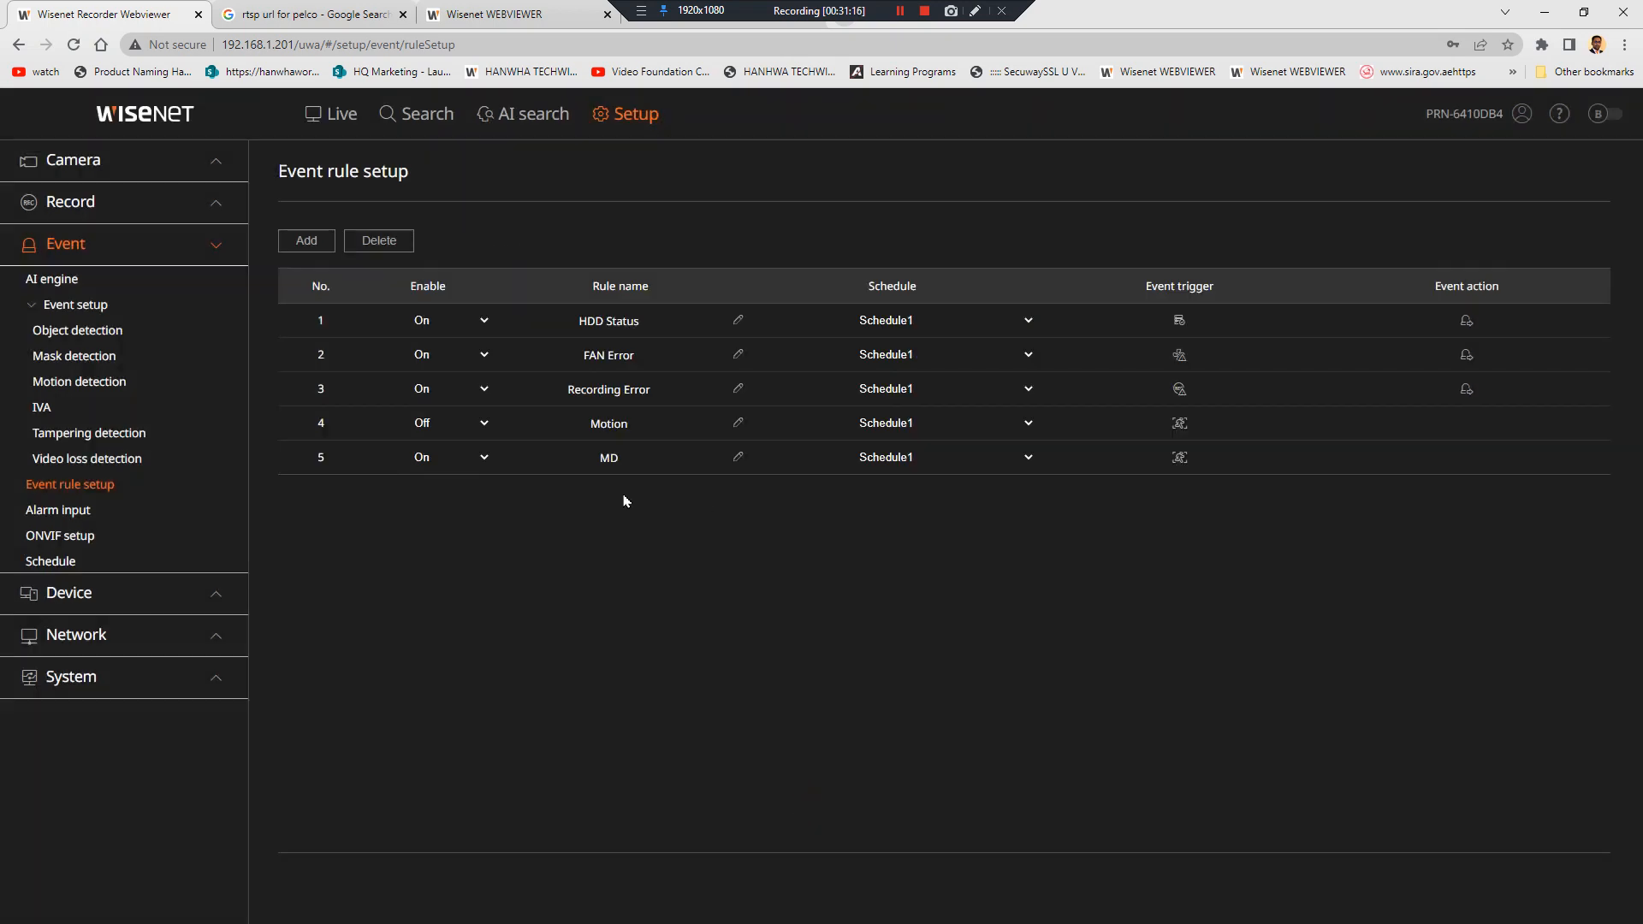
# Add an ObjectDetection event rule named ODALL covering every channel
pyautogui.click(305, 240)
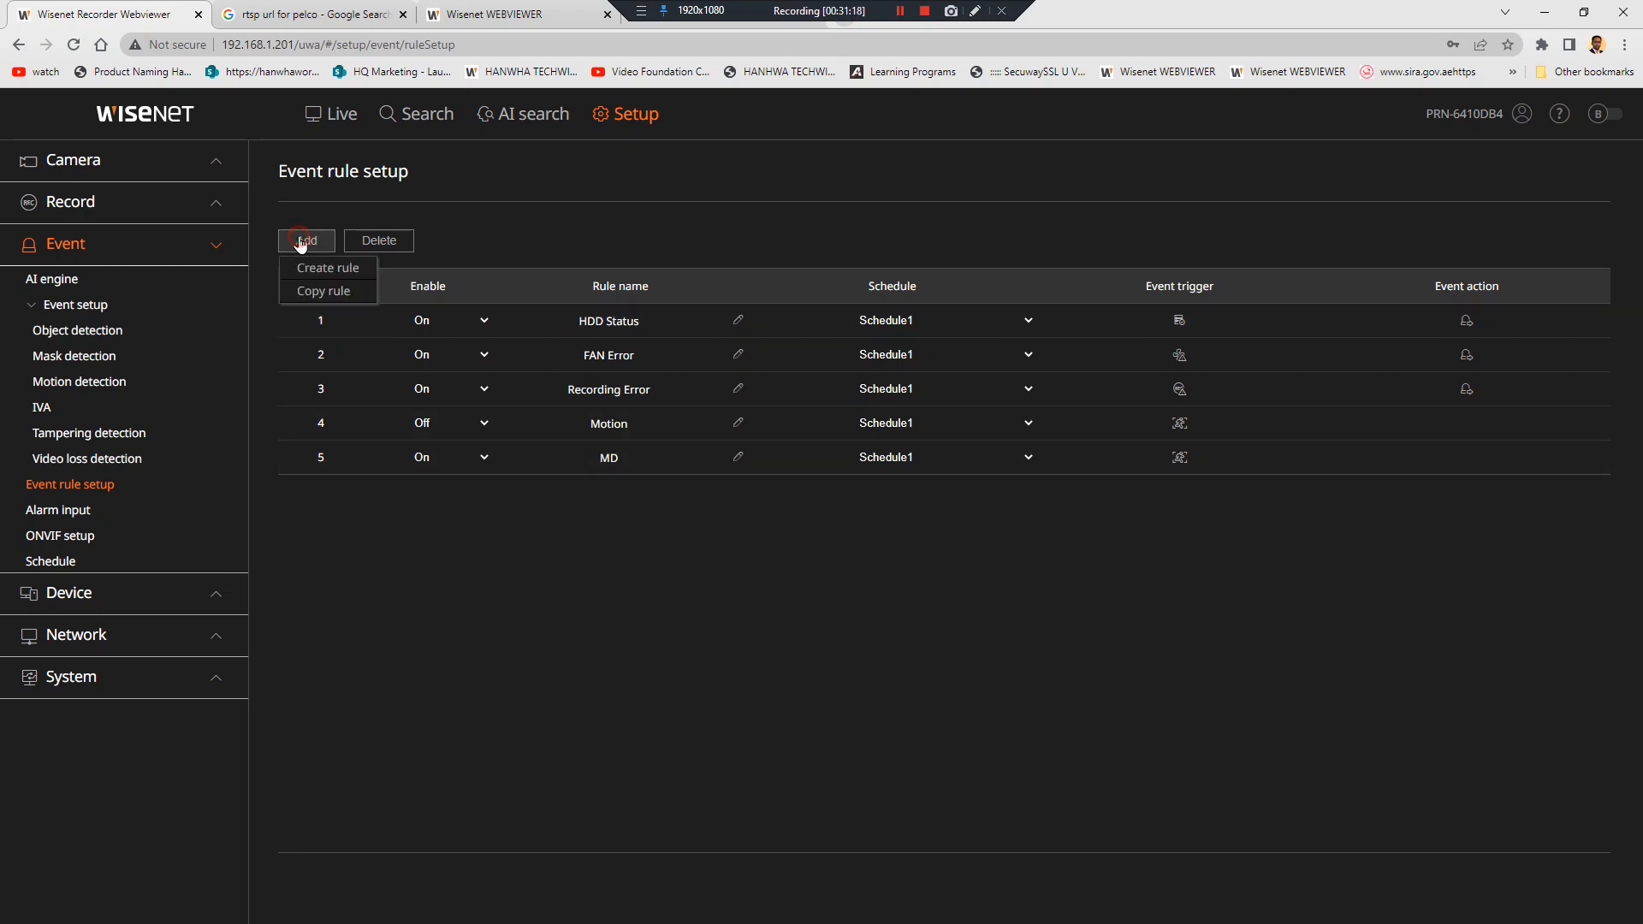
pyautogui.click(349, 270)
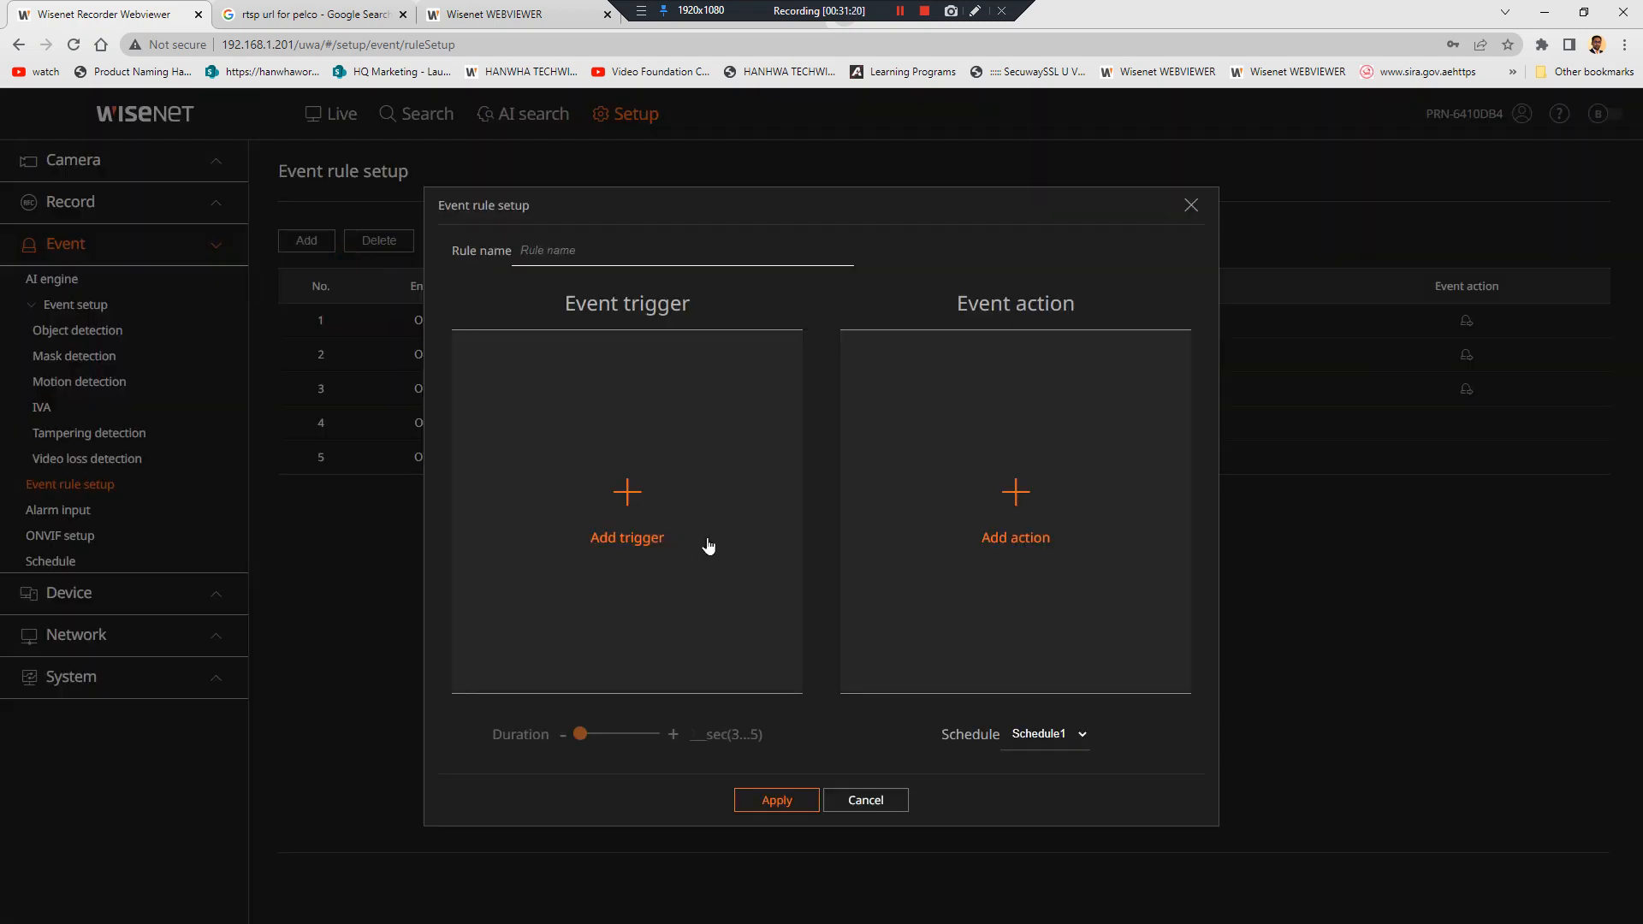
pyautogui.click(634, 519)
pyautogui.scroll(-7, 634, 519)
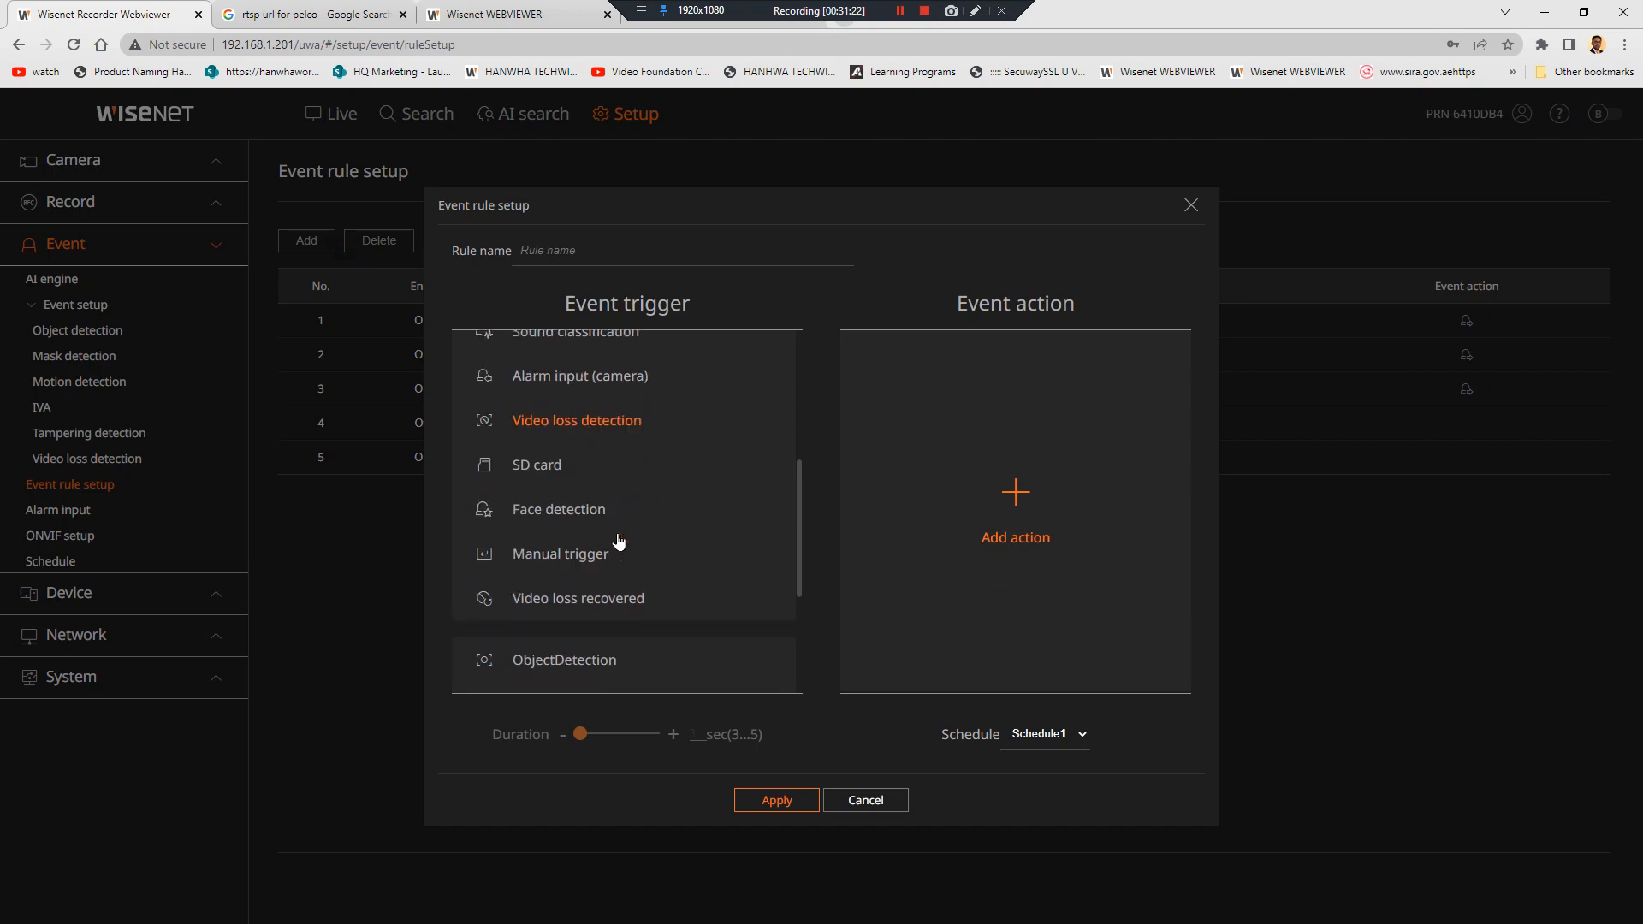
pyautogui.scroll(6, 619, 541)
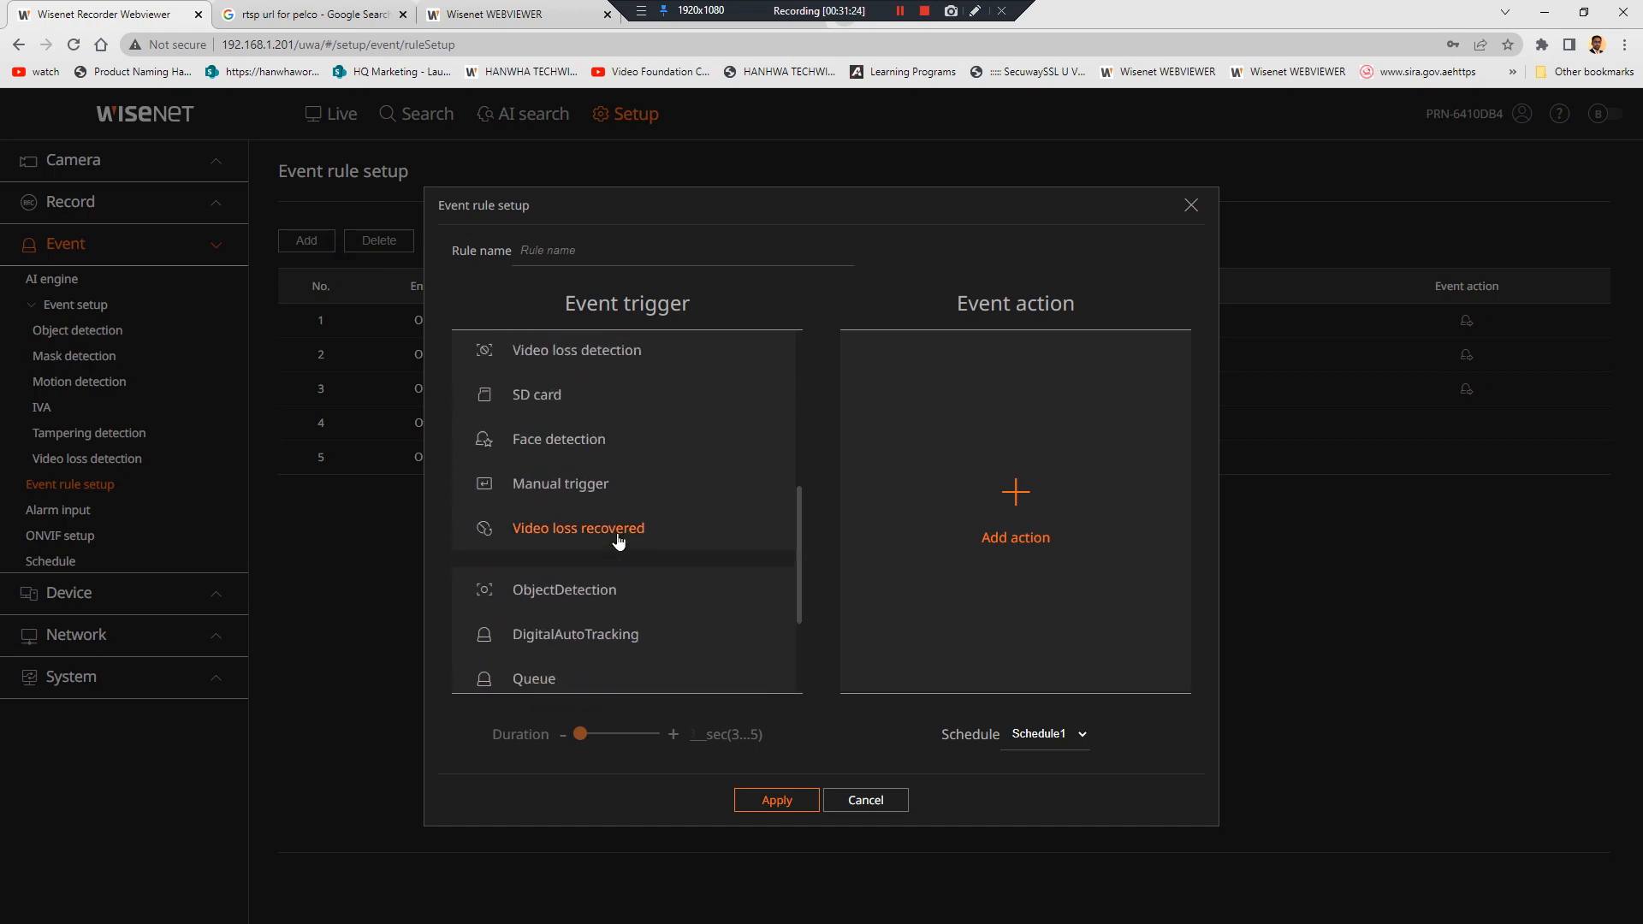
pyautogui.scroll(1, 619, 541)
pyautogui.scroll(-3, 612, 538)
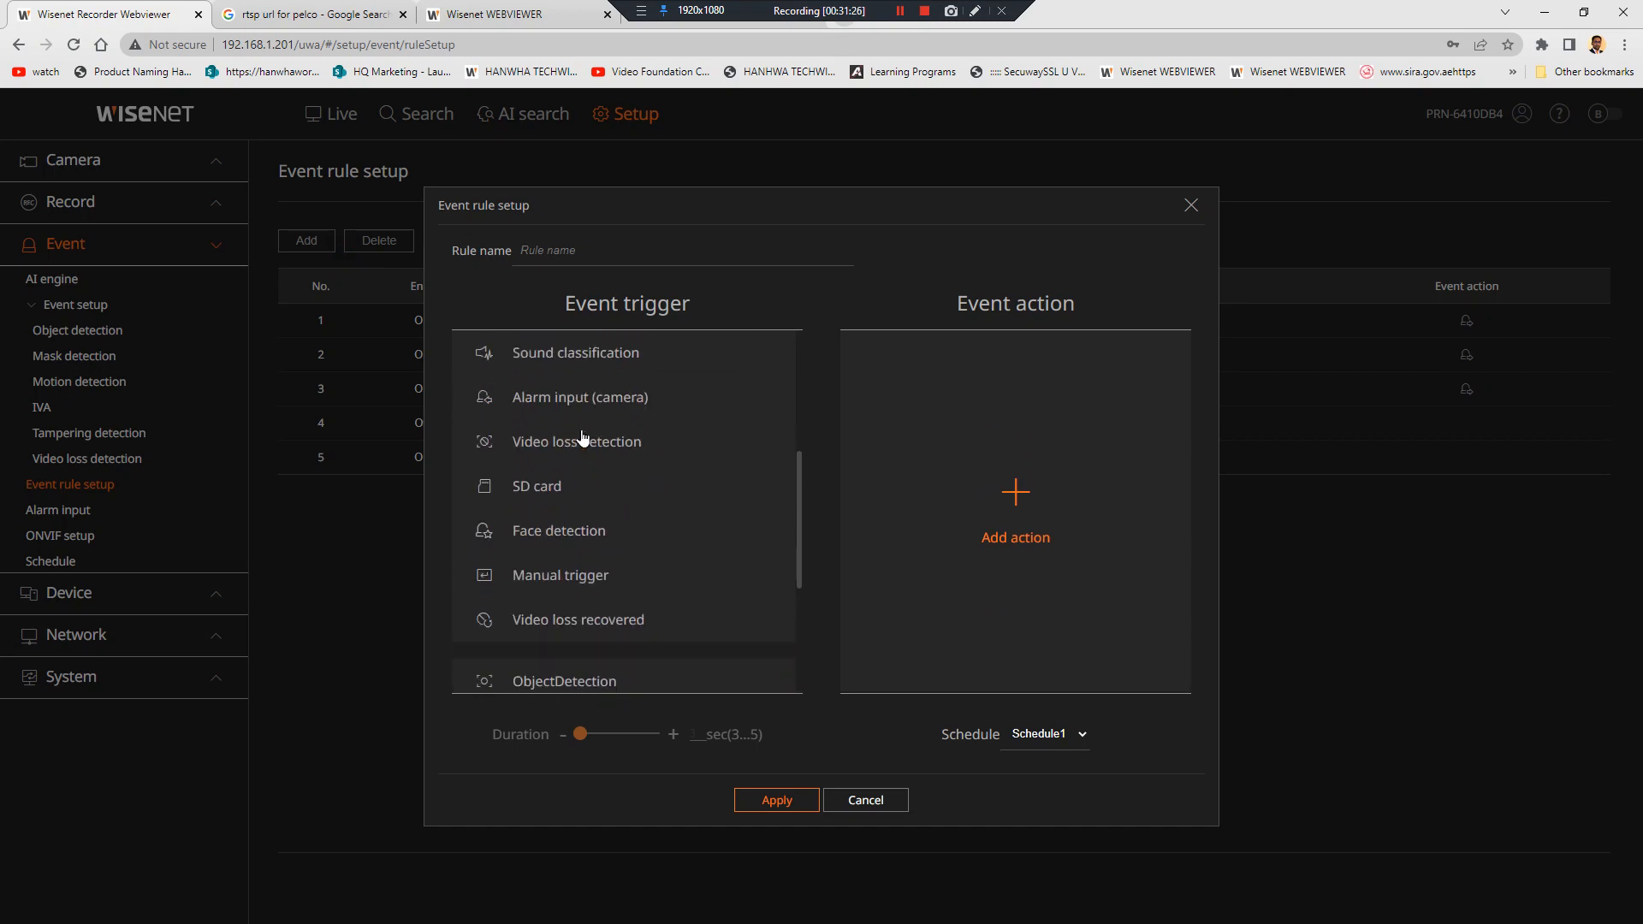
pyautogui.scroll(-2, 604, 533)
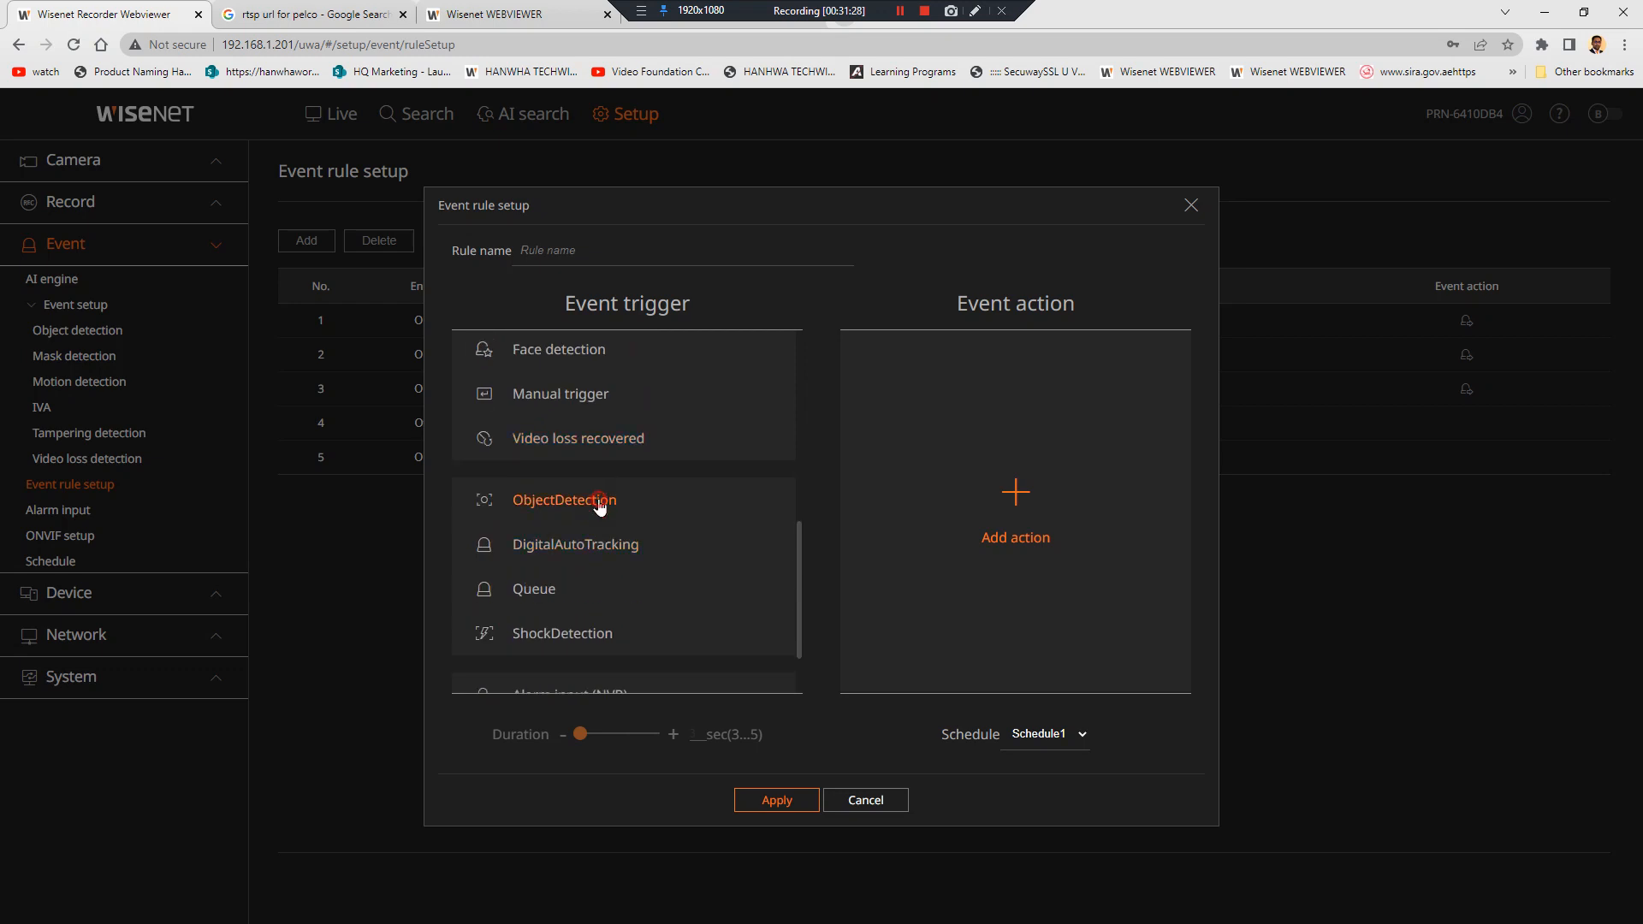
pyautogui.click(602, 504)
pyautogui.click(477, 380)
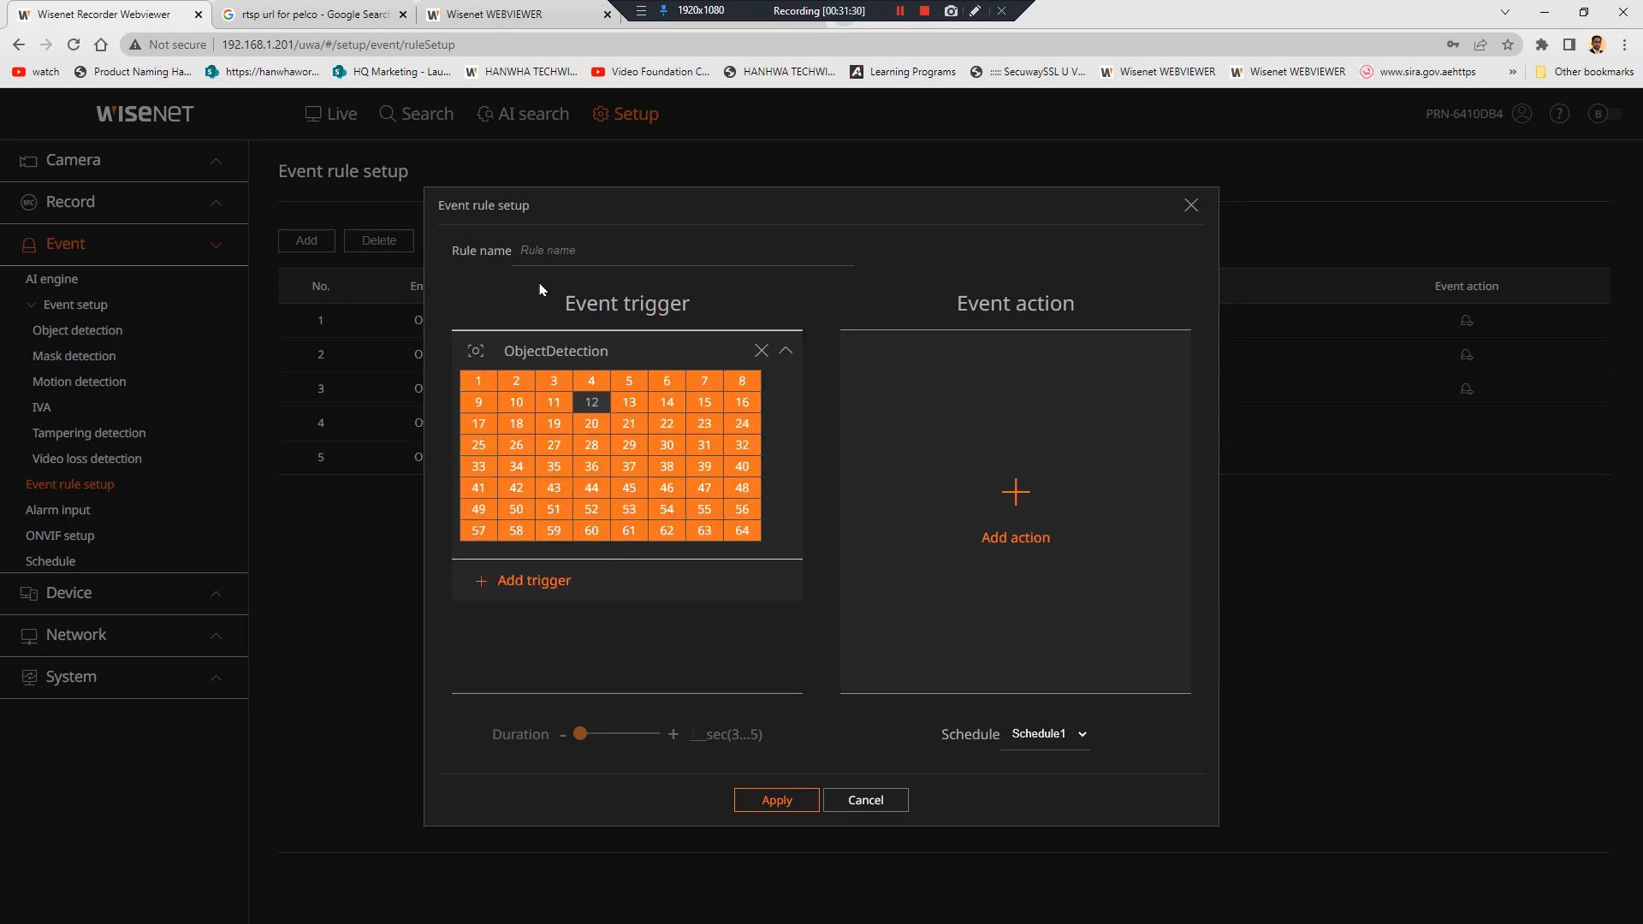
pyautogui.click(561, 248)
pyautogui.write('ODALL')
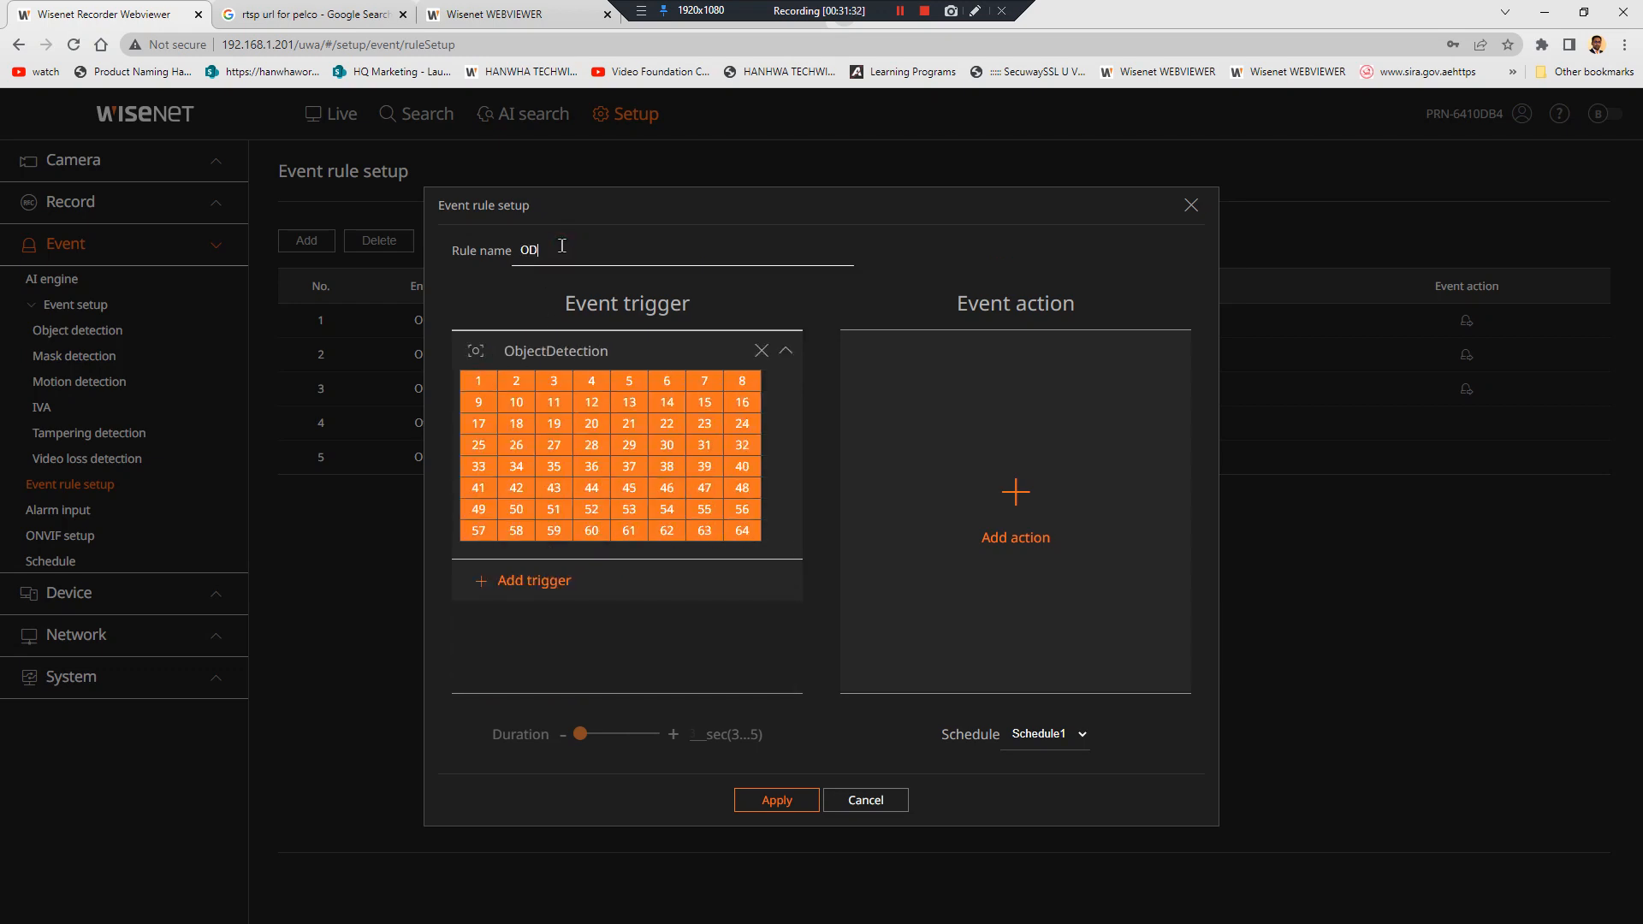
pyautogui.click(779, 801)
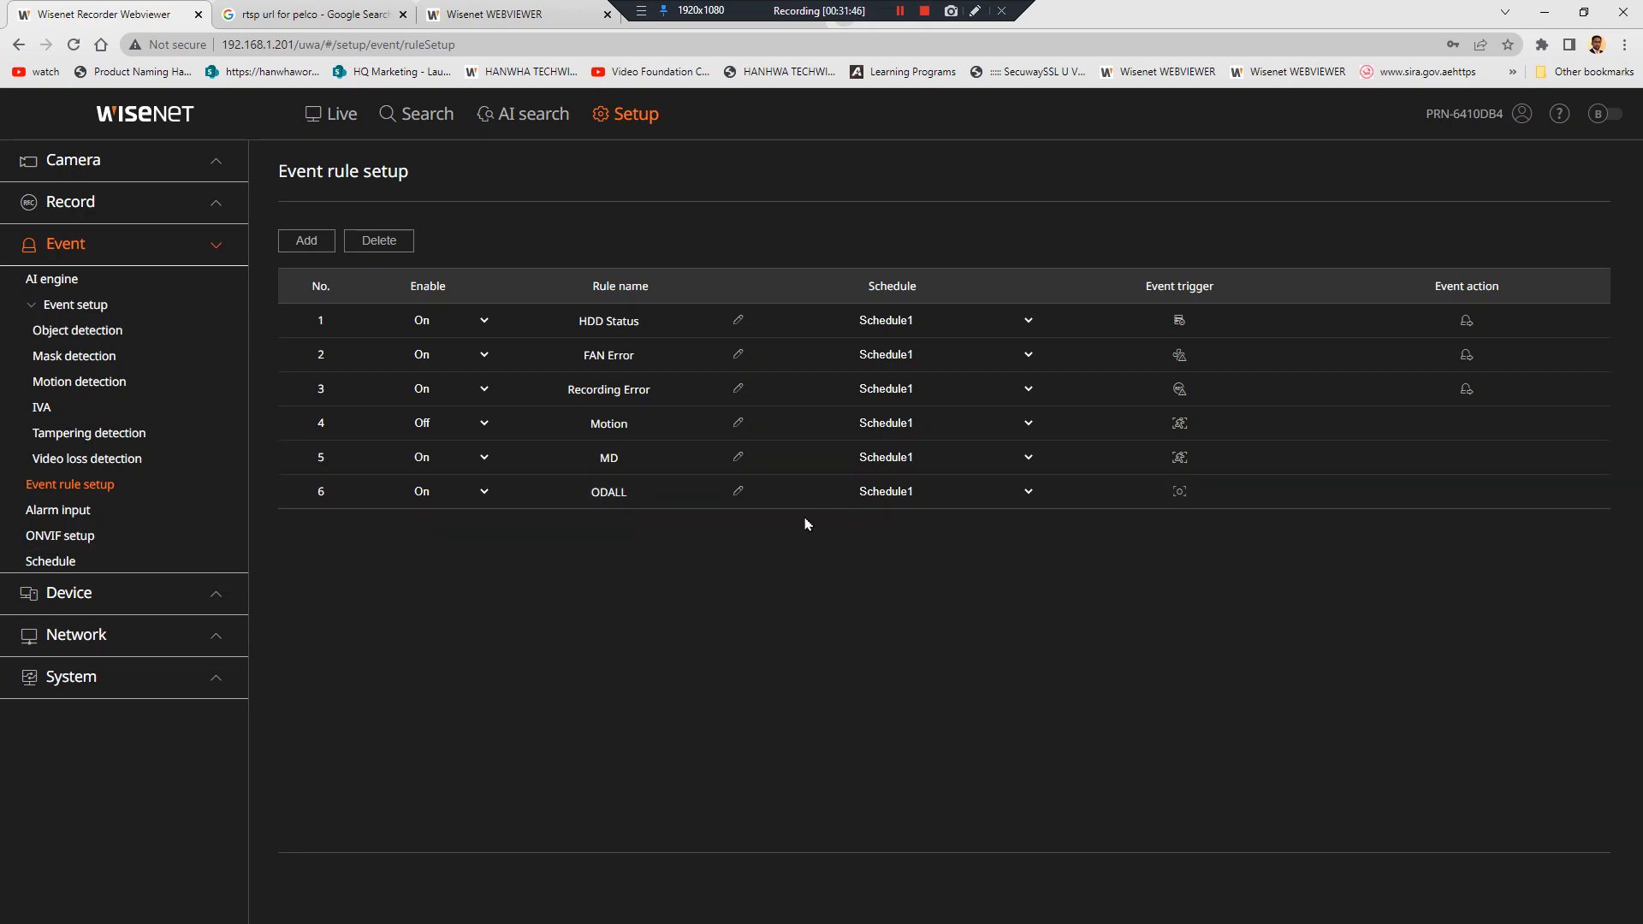
pyautogui.click(1439, 455)
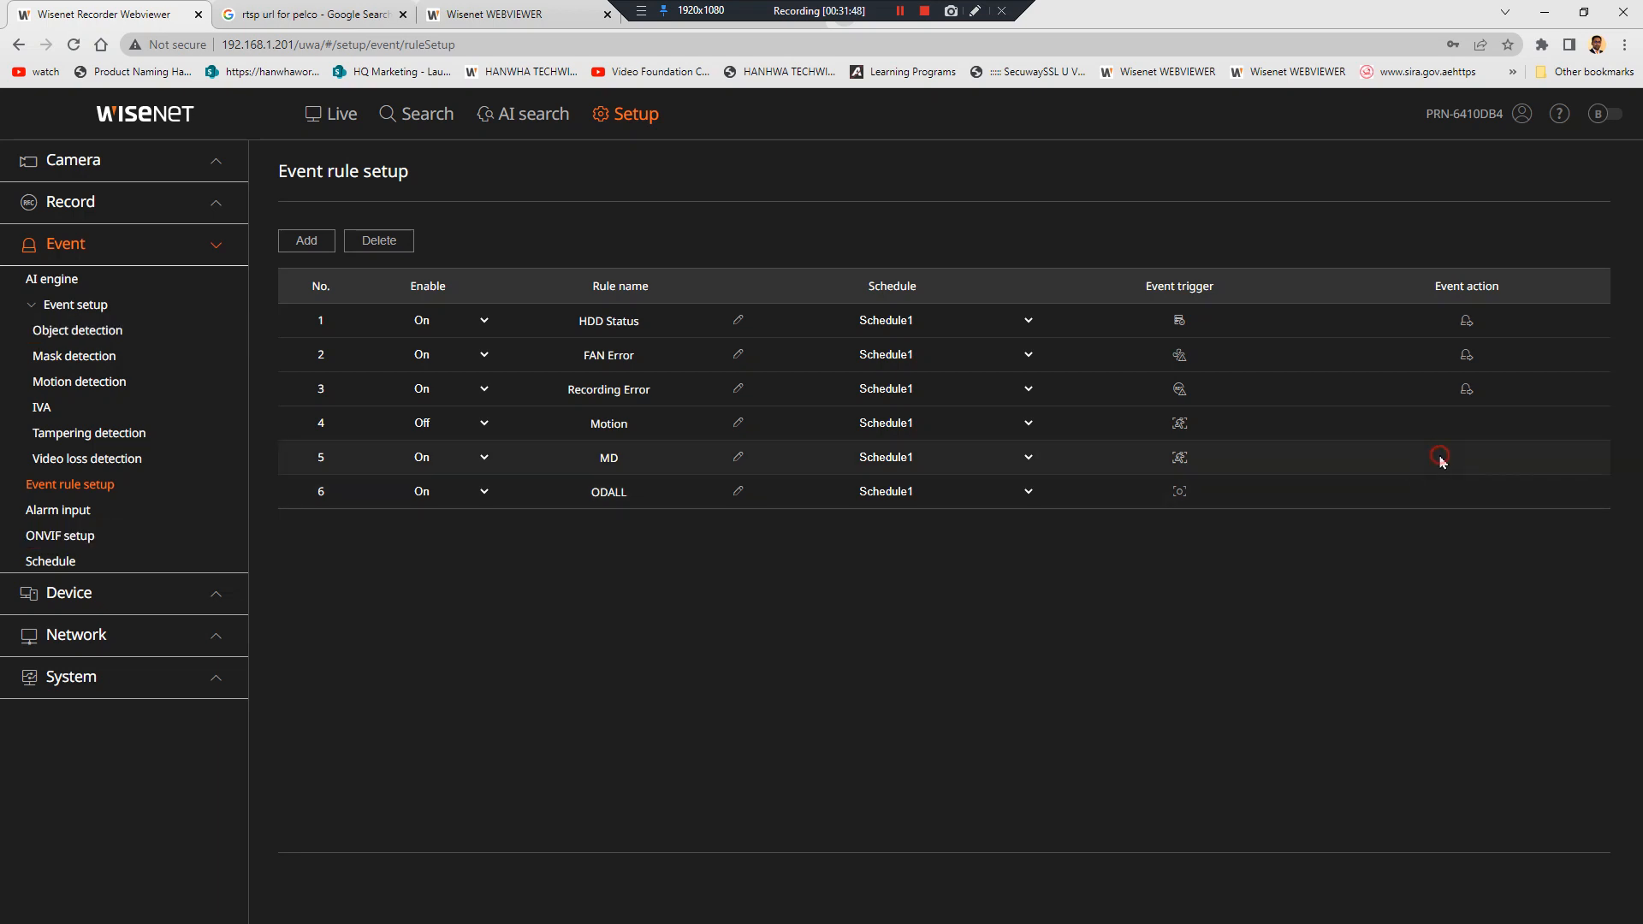
pyautogui.click(994, 515)
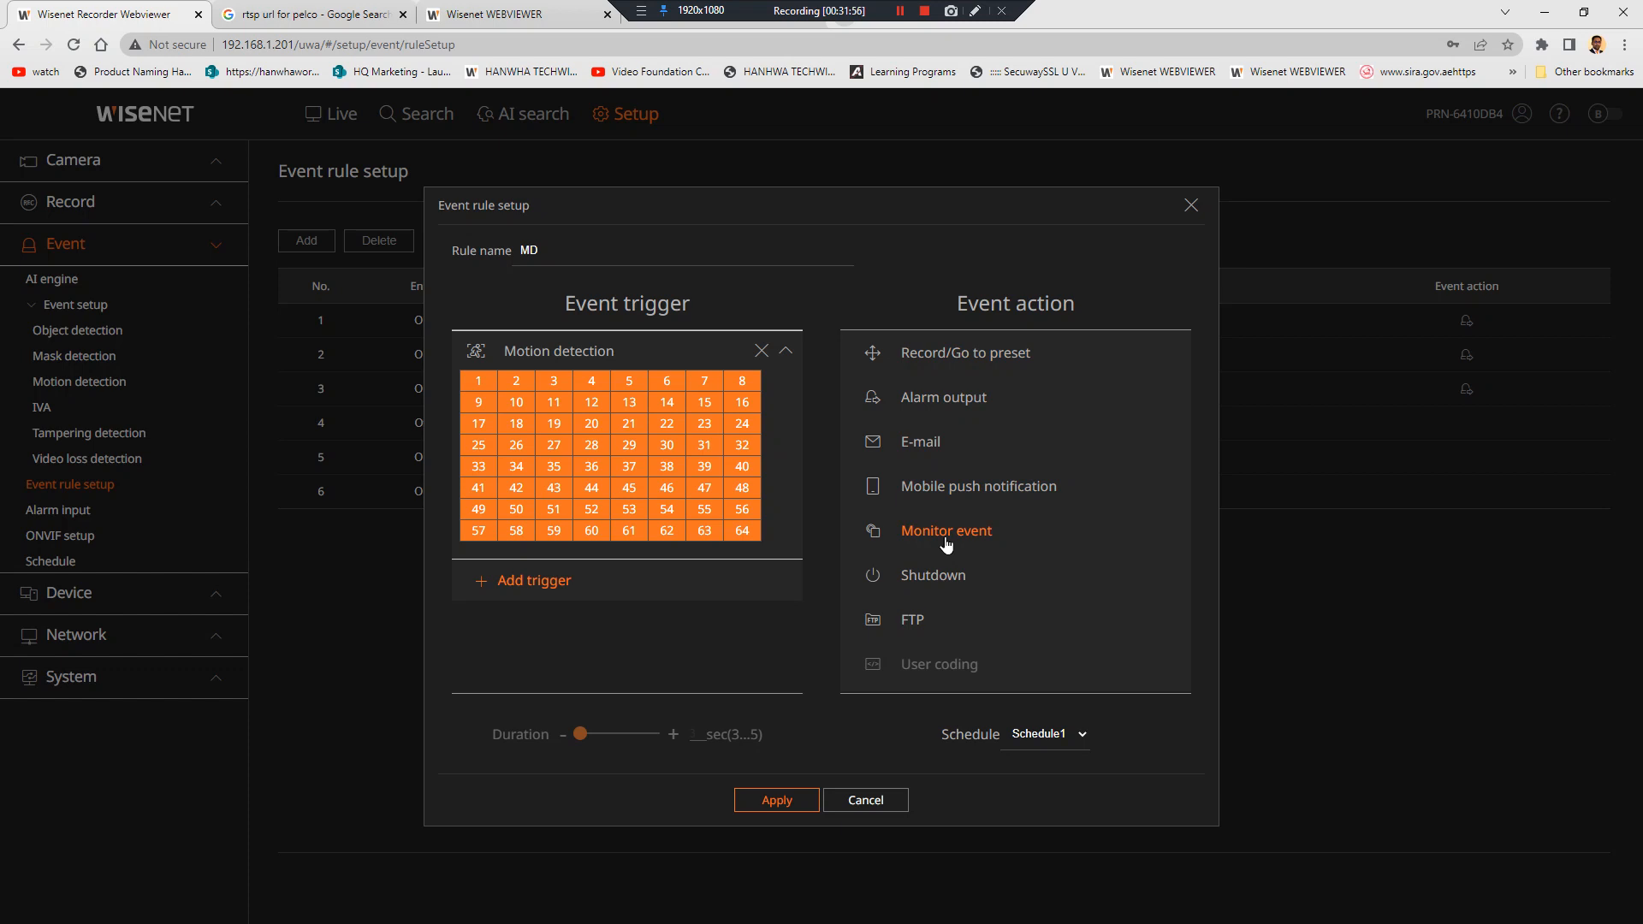
pyautogui.click(873, 802)
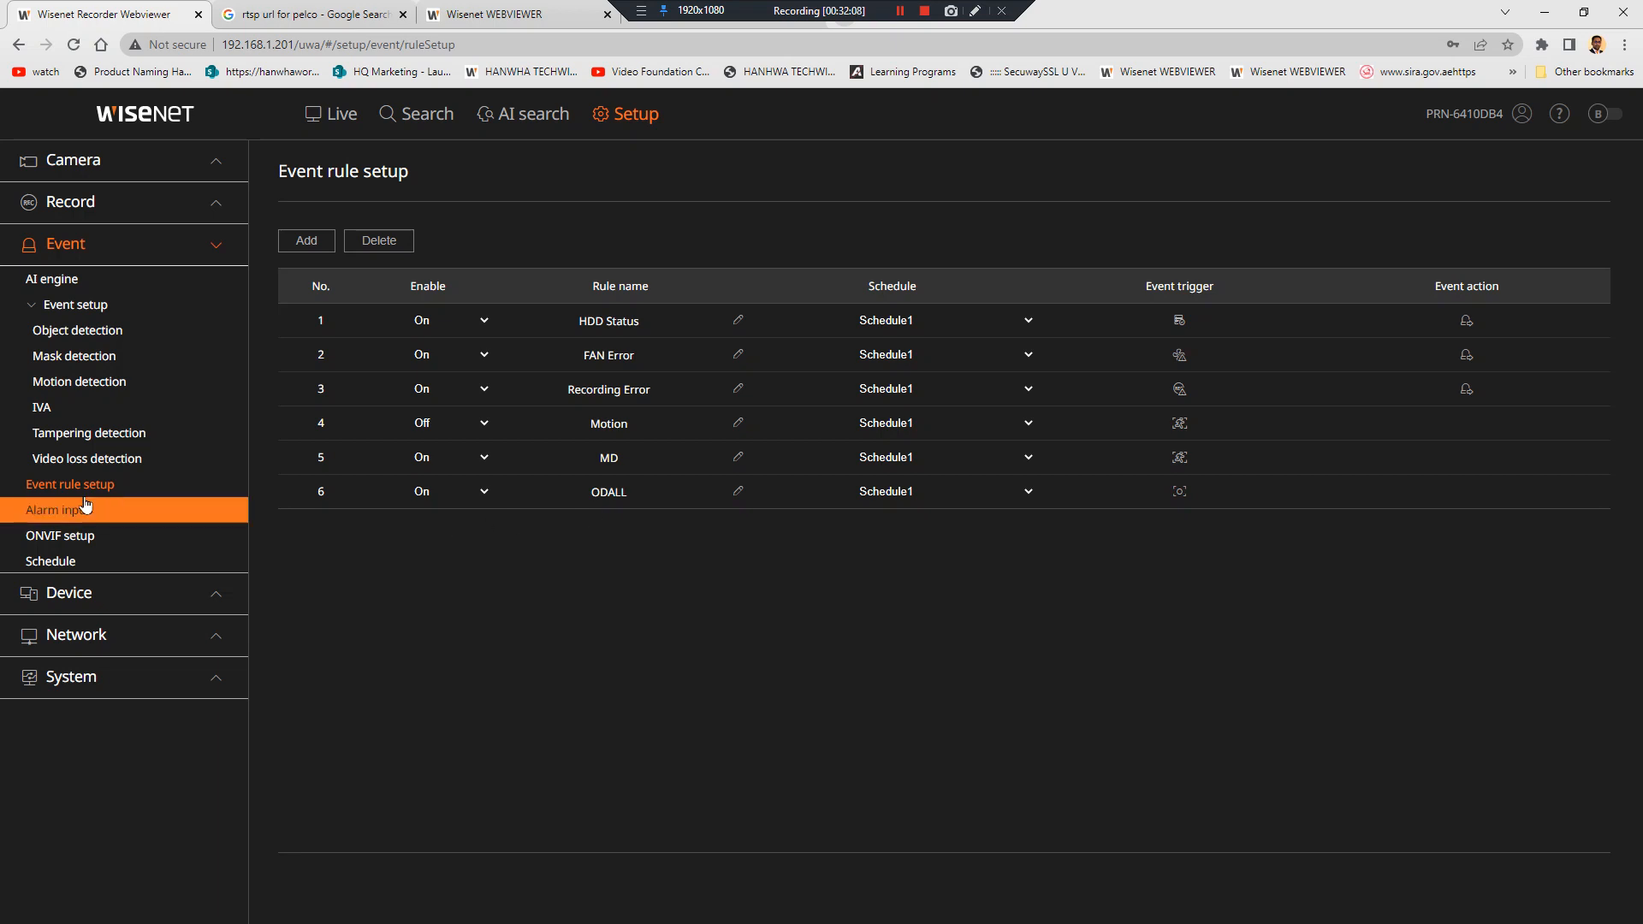
pyautogui.click(102, 546)
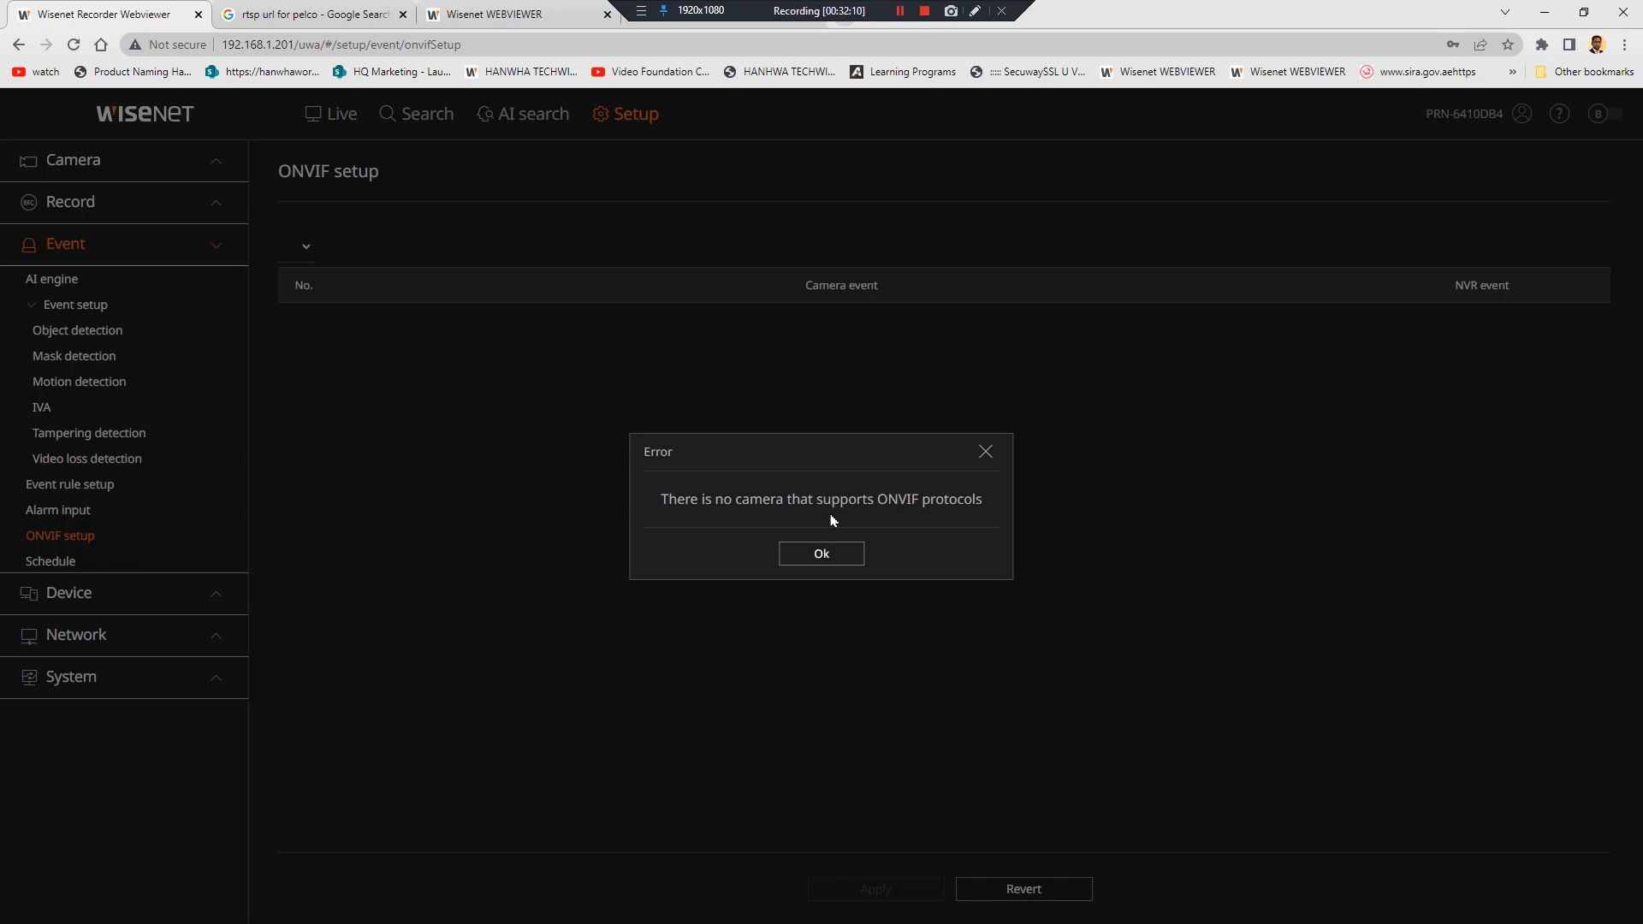
pyautogui.click(822, 554)
pyautogui.click(103, 611)
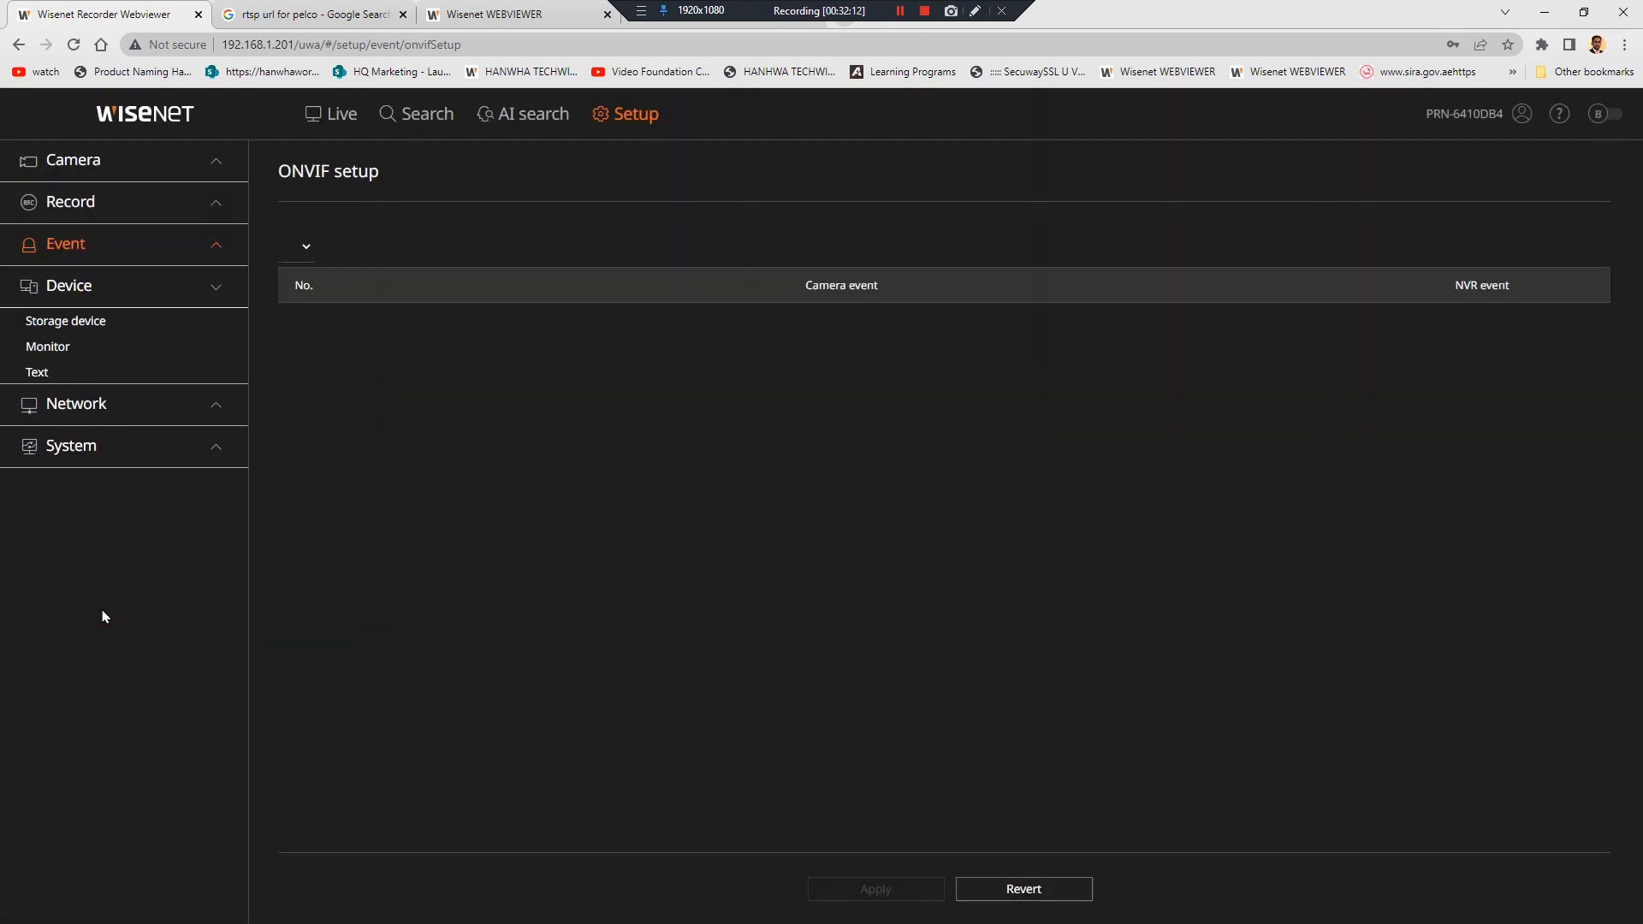
pyautogui.click(83, 331)
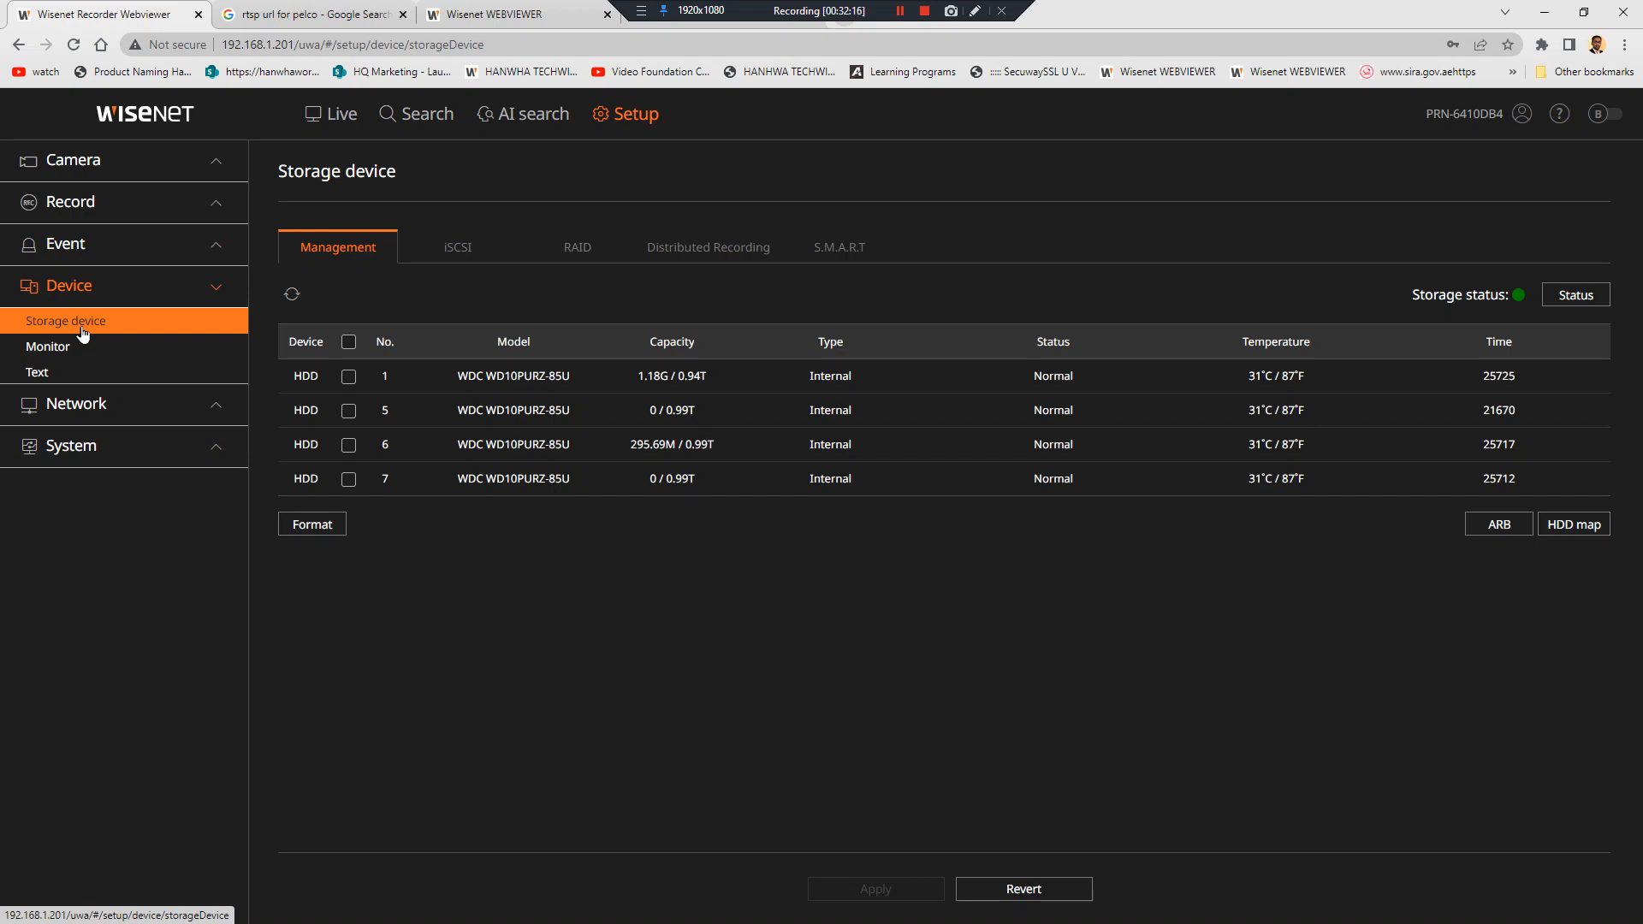
pyautogui.click(137, 248)
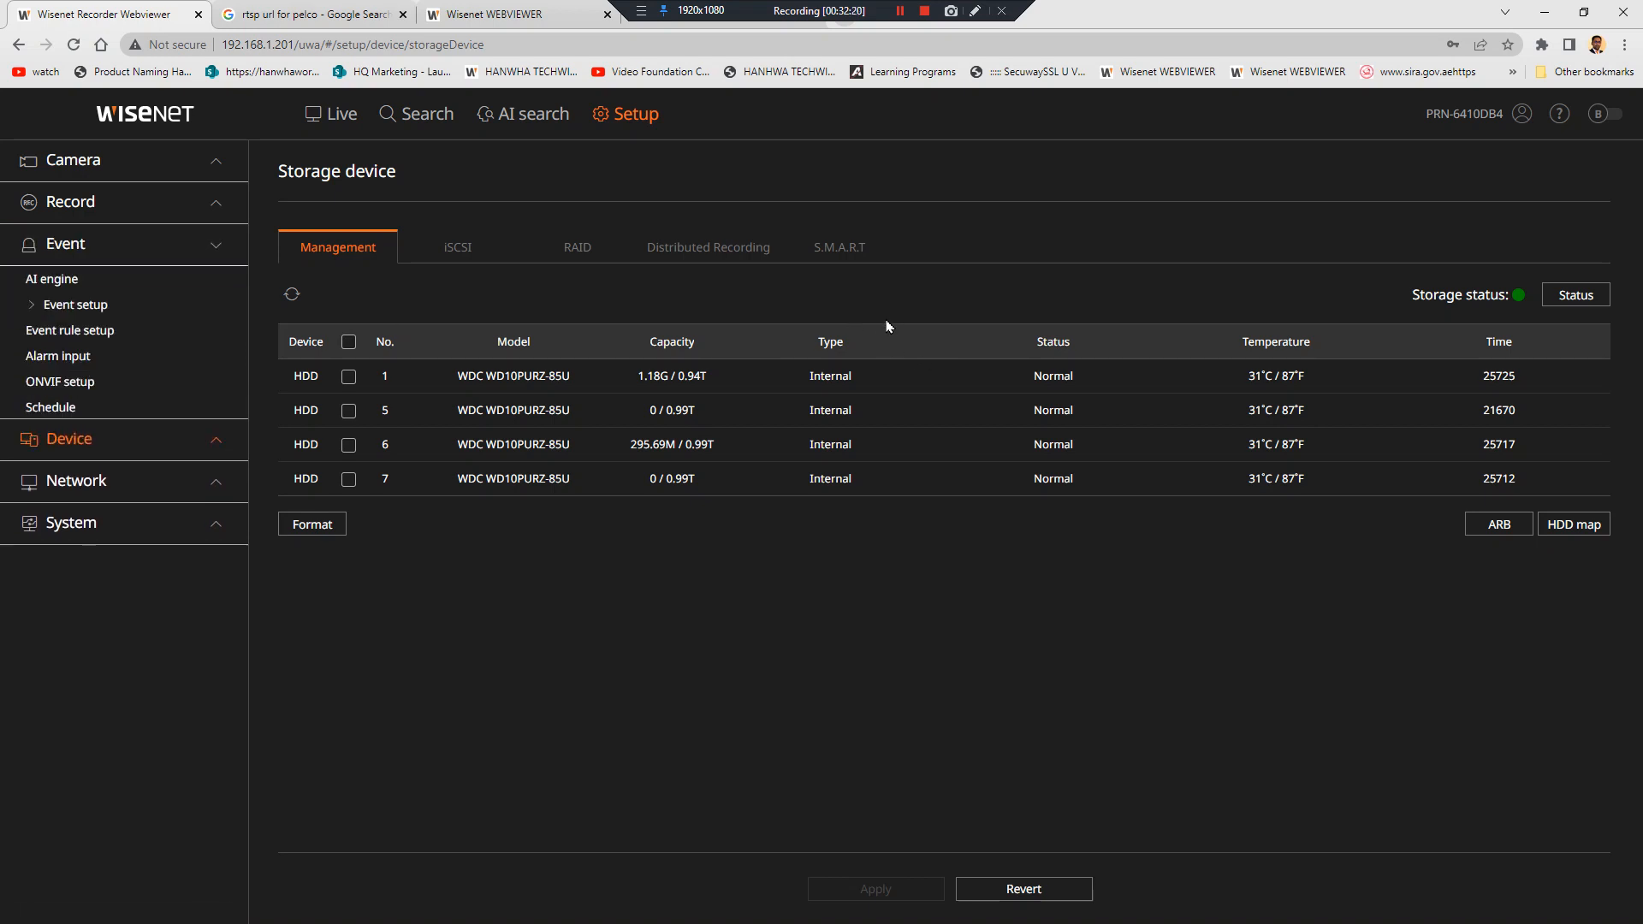
pyautogui.click(147, 244)
pyautogui.click(145, 260)
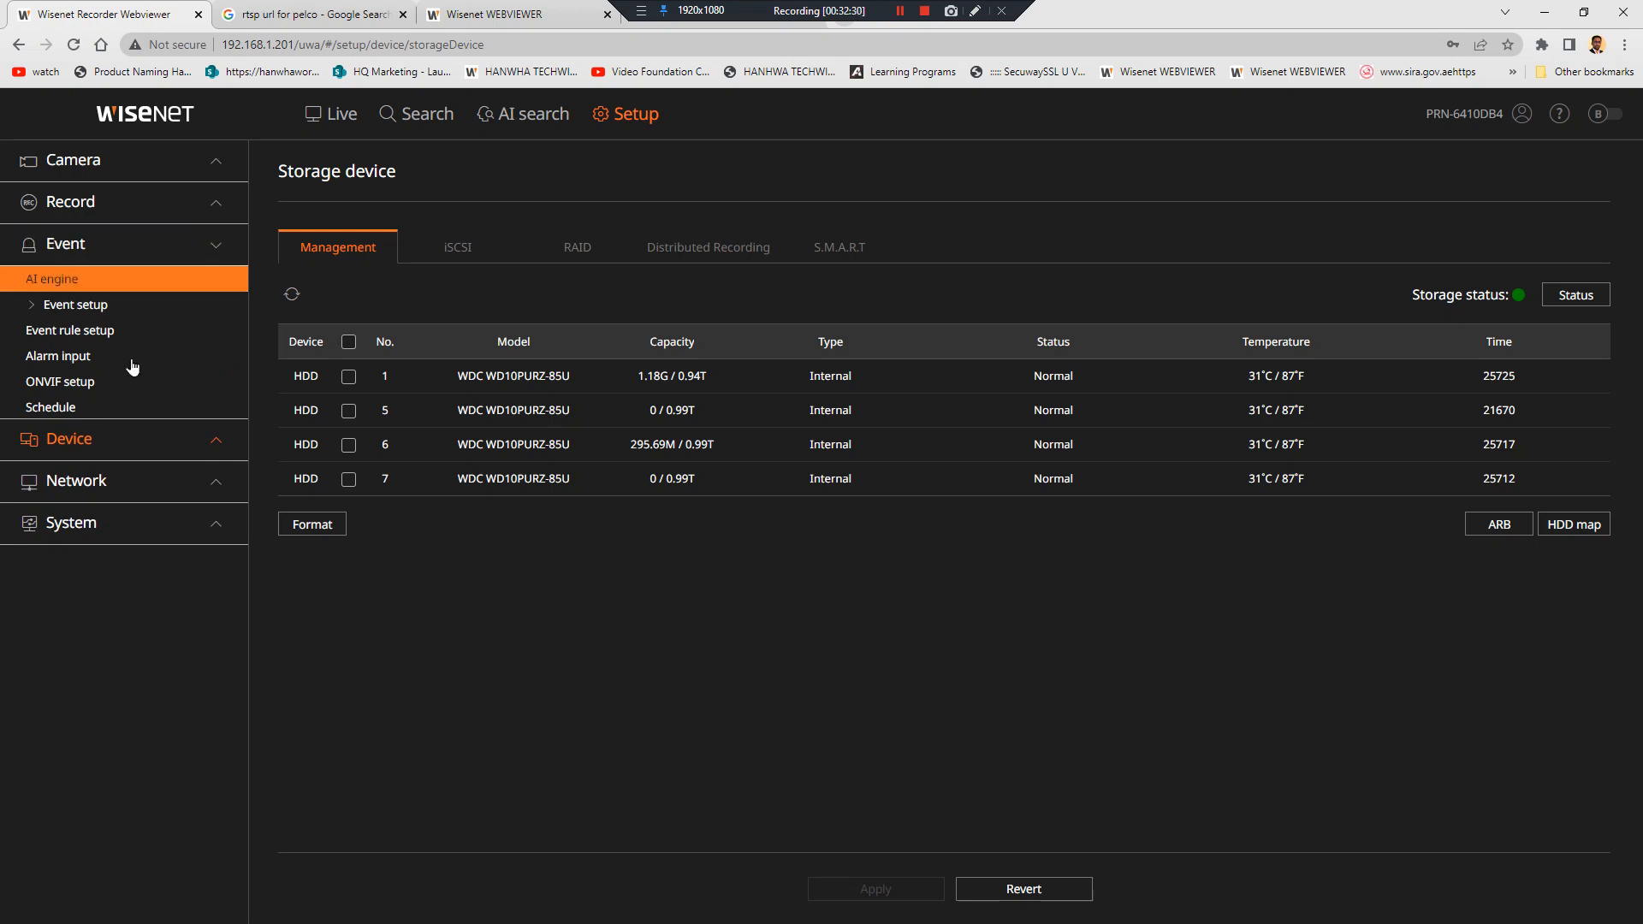
pyautogui.click(155, 333)
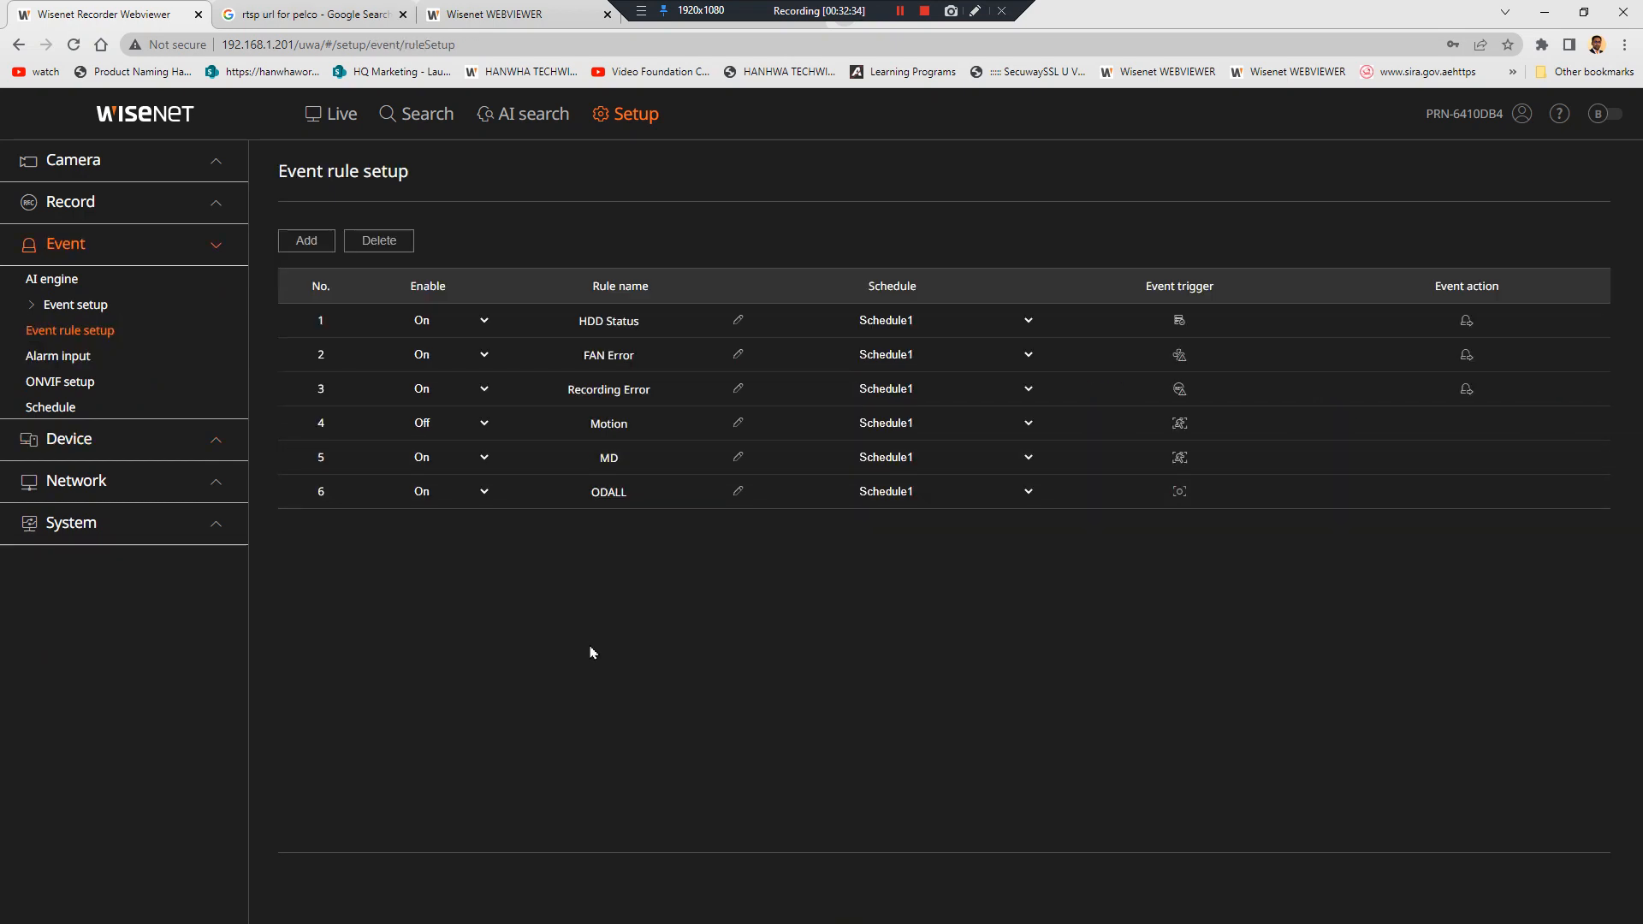
# Deselect channels 15, 26, 40 and 45 from ODALL's ObjectDetection trigger and apply
pyautogui.click(189, 439)
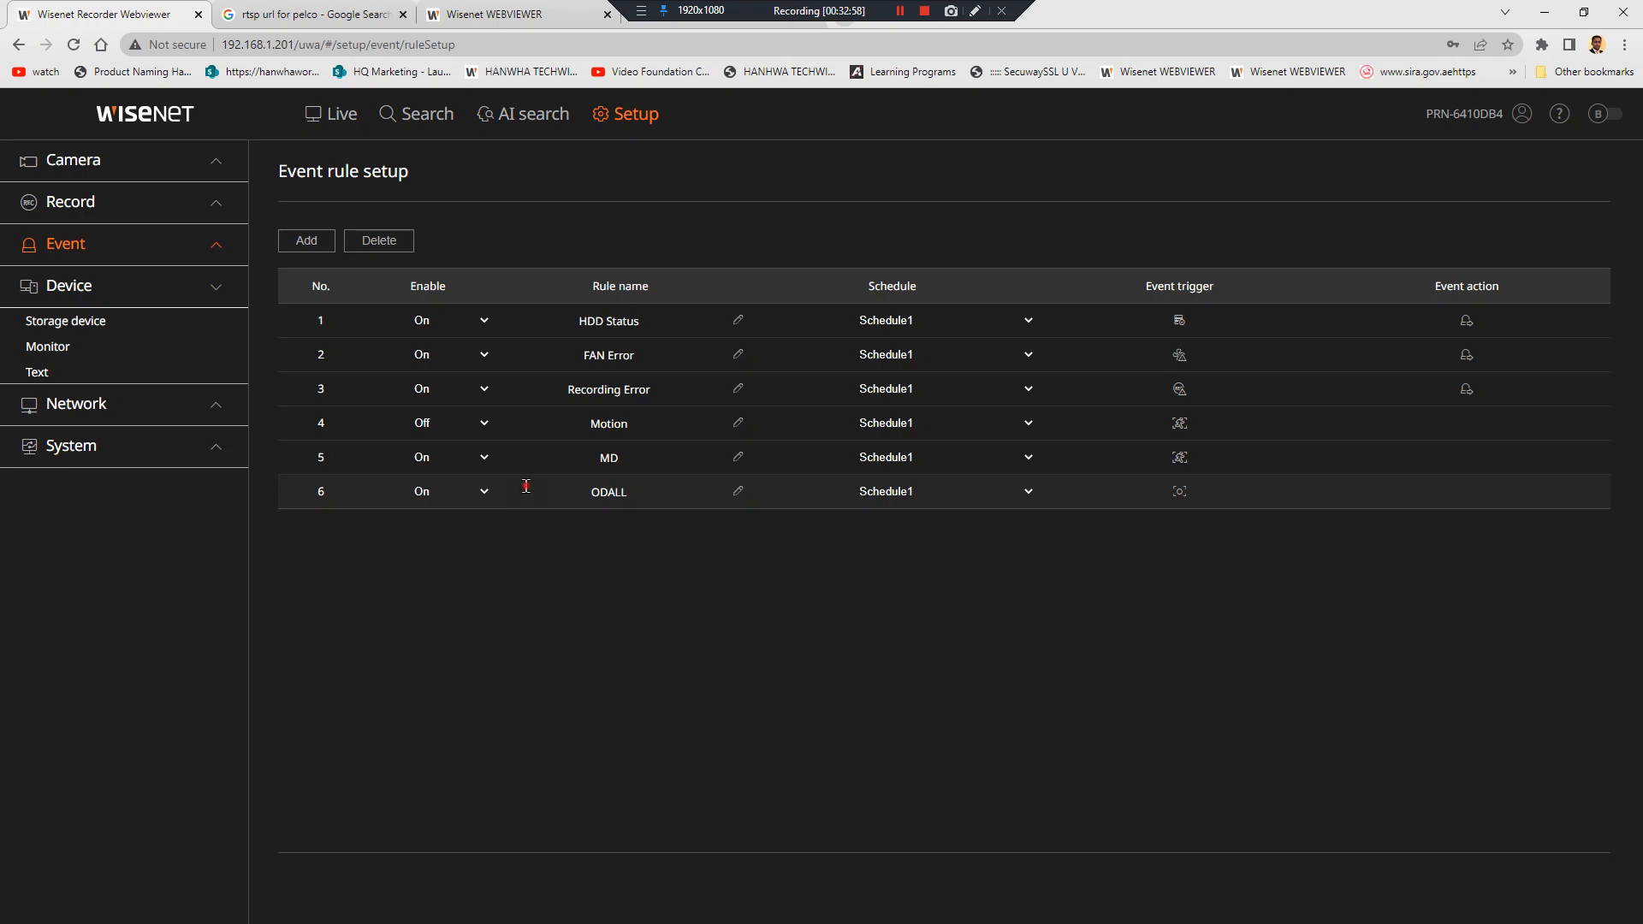
pyautogui.click(1179, 493)
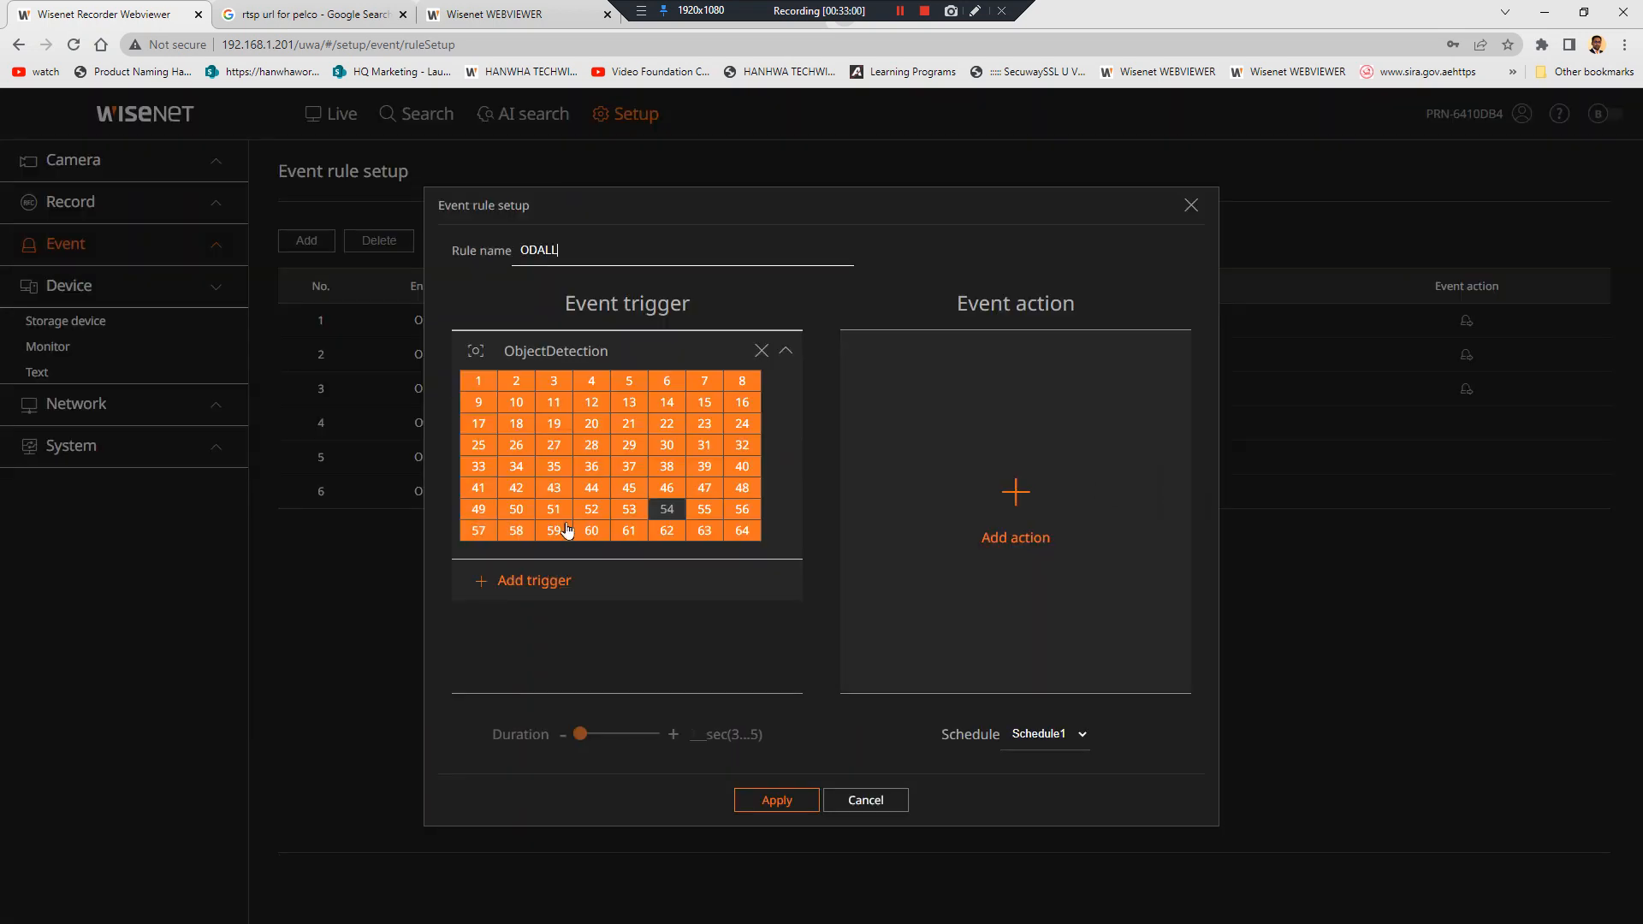
pyautogui.click(516, 445)
pyautogui.click(629, 488)
pyautogui.click(704, 402)
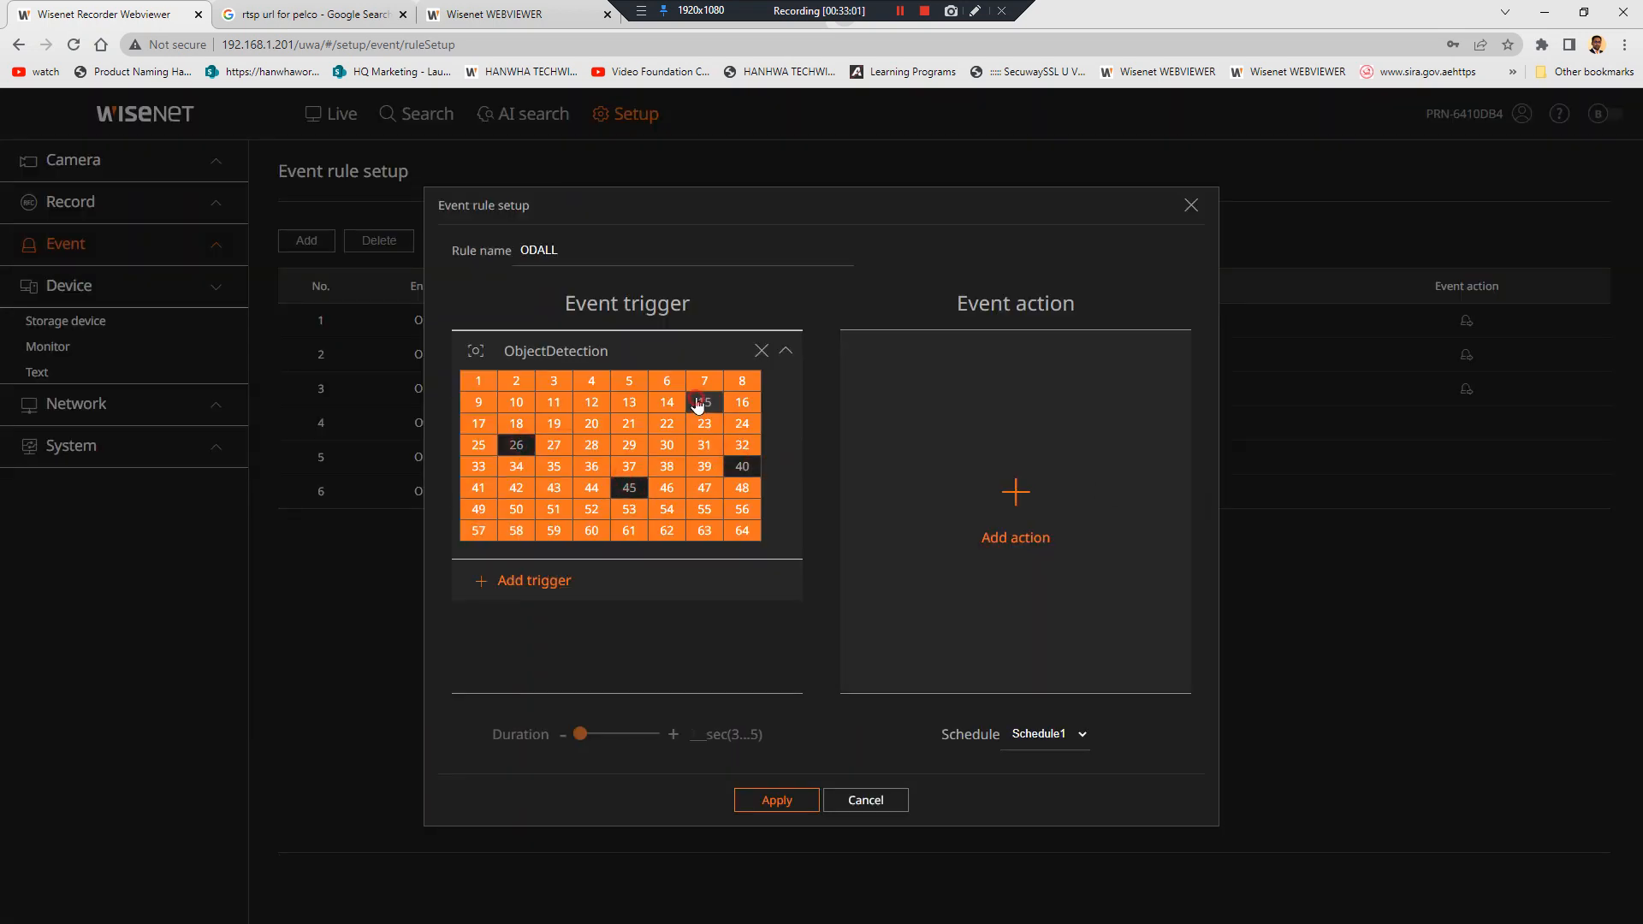
pyautogui.click(800, 802)
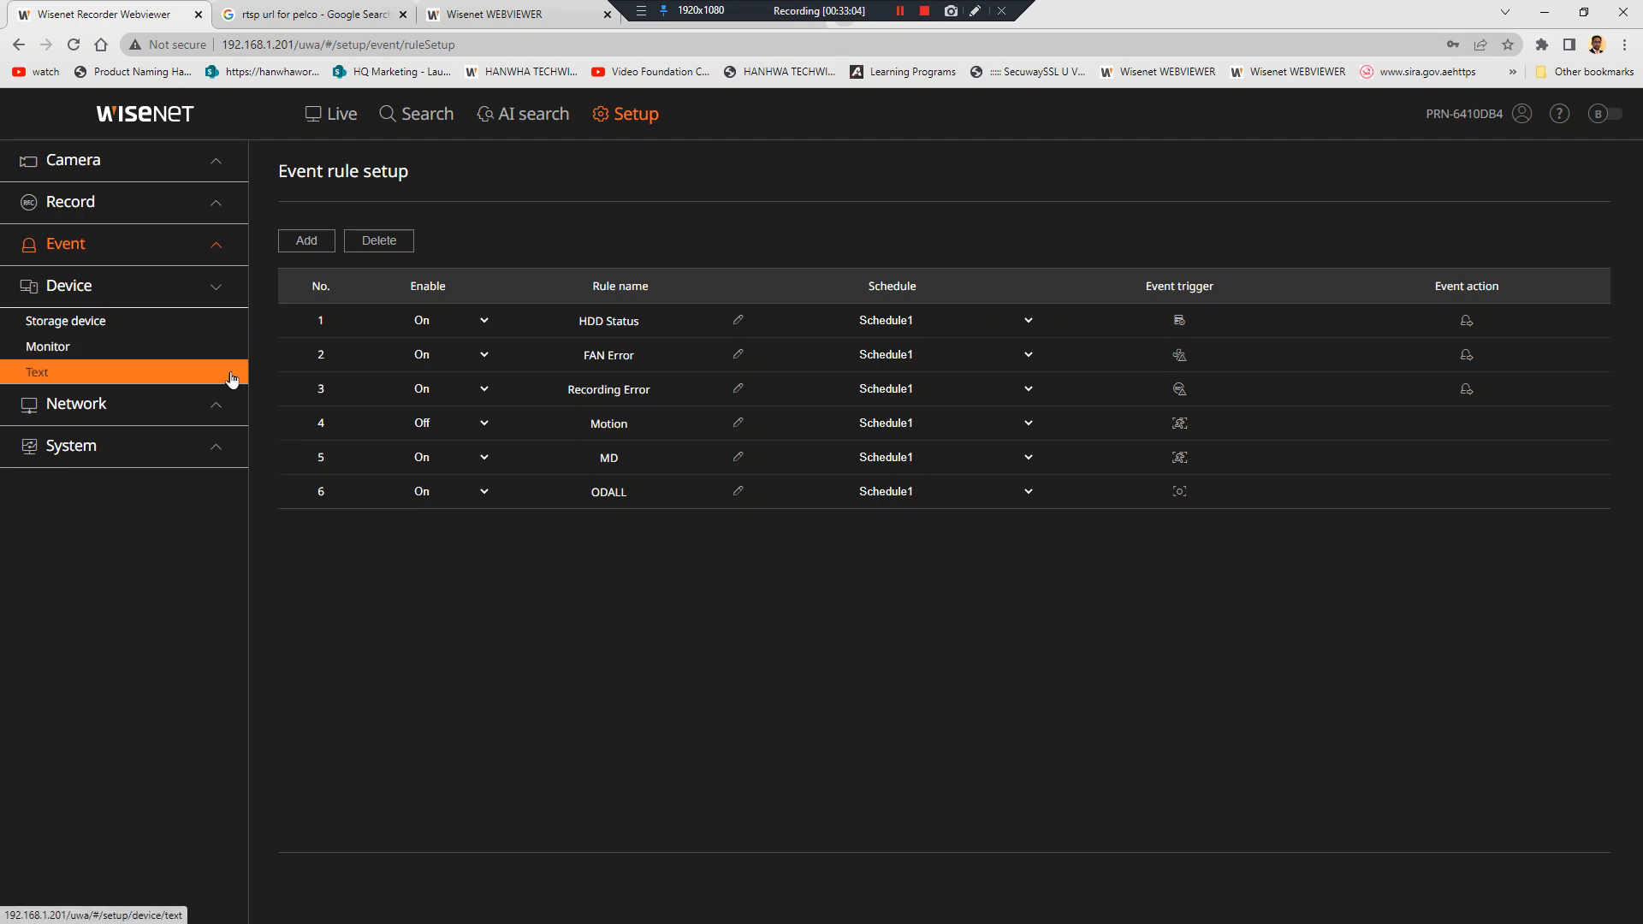
# Check Storage device's Distributed Recording tab, then select all four HDDs under Management
pyautogui.click(208, 356)
pyautogui.click(168, 323)
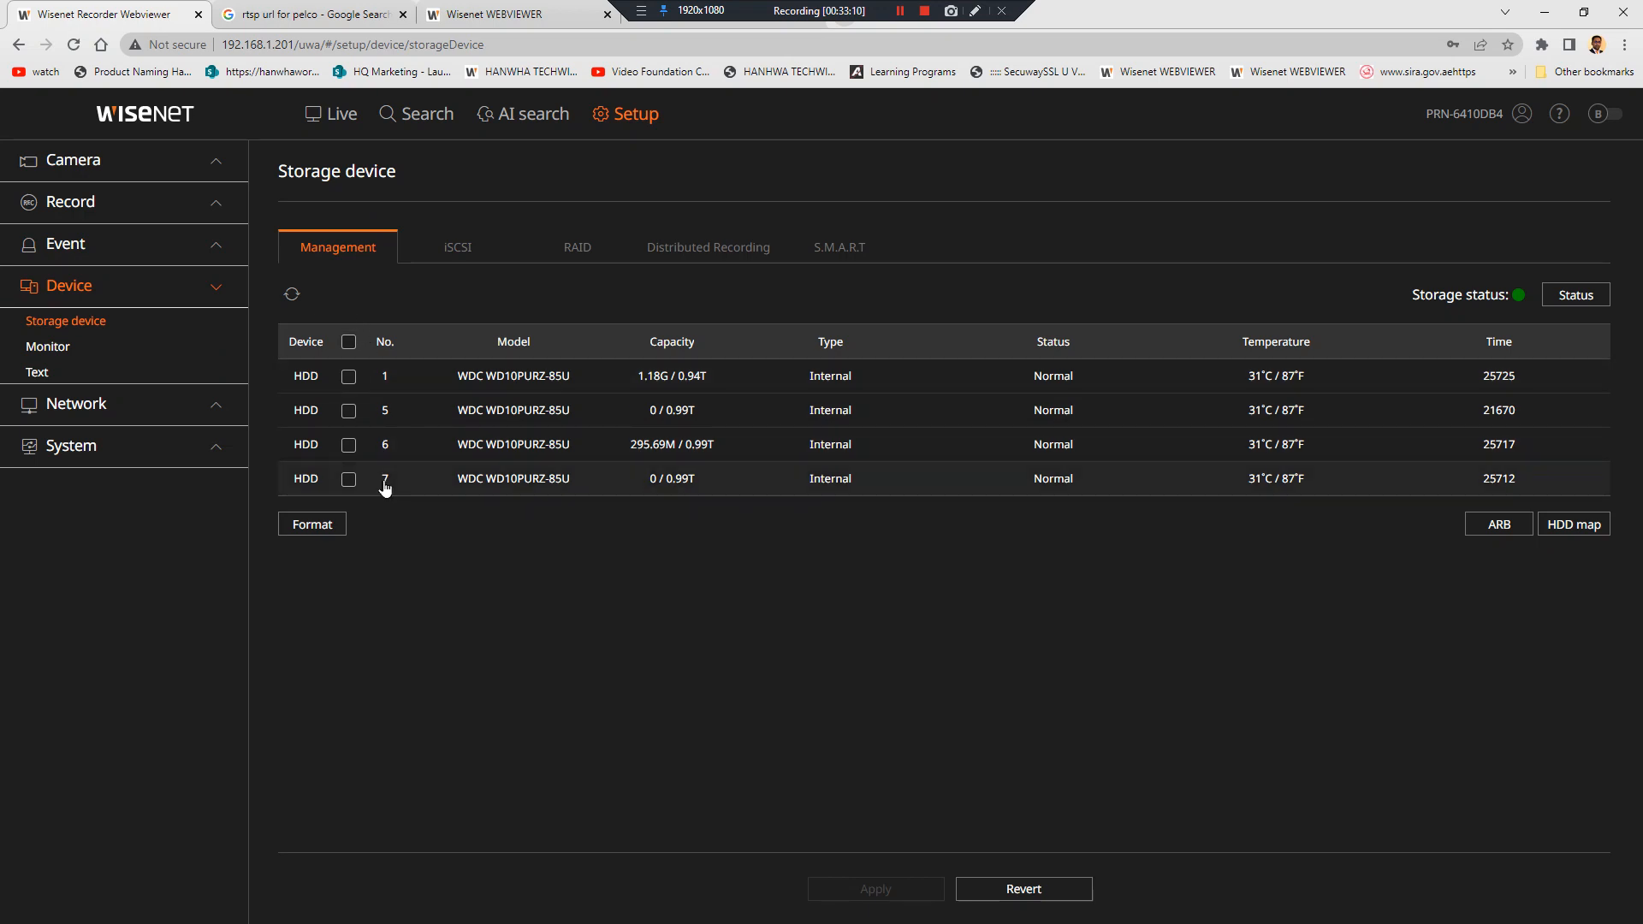
pyautogui.click(673, 266)
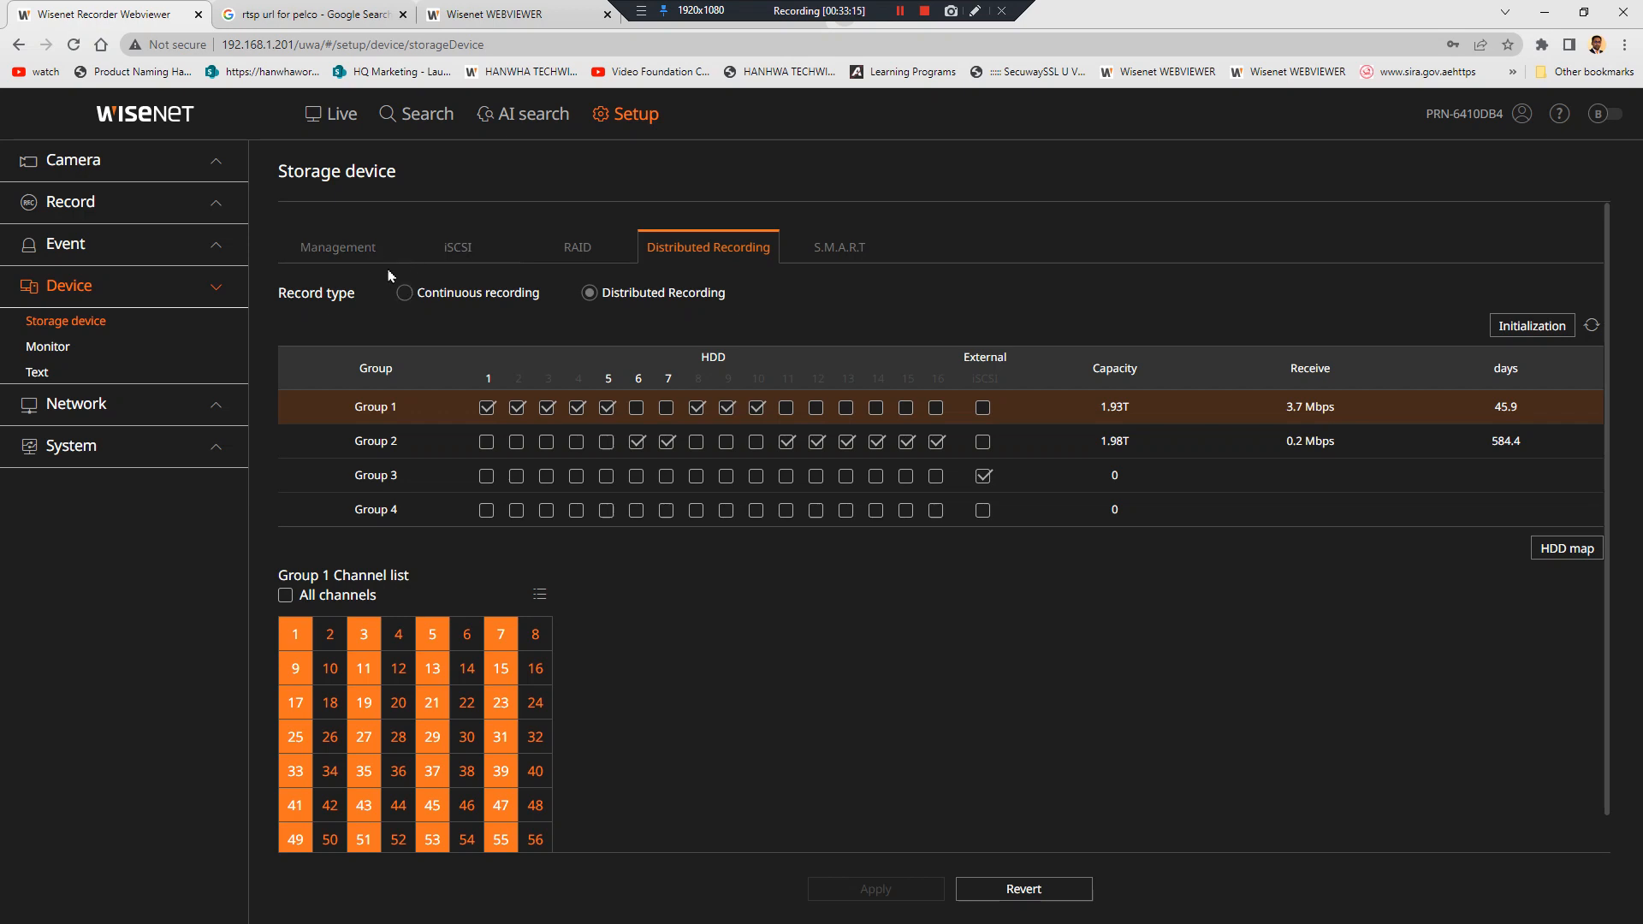
pyautogui.click(356, 249)
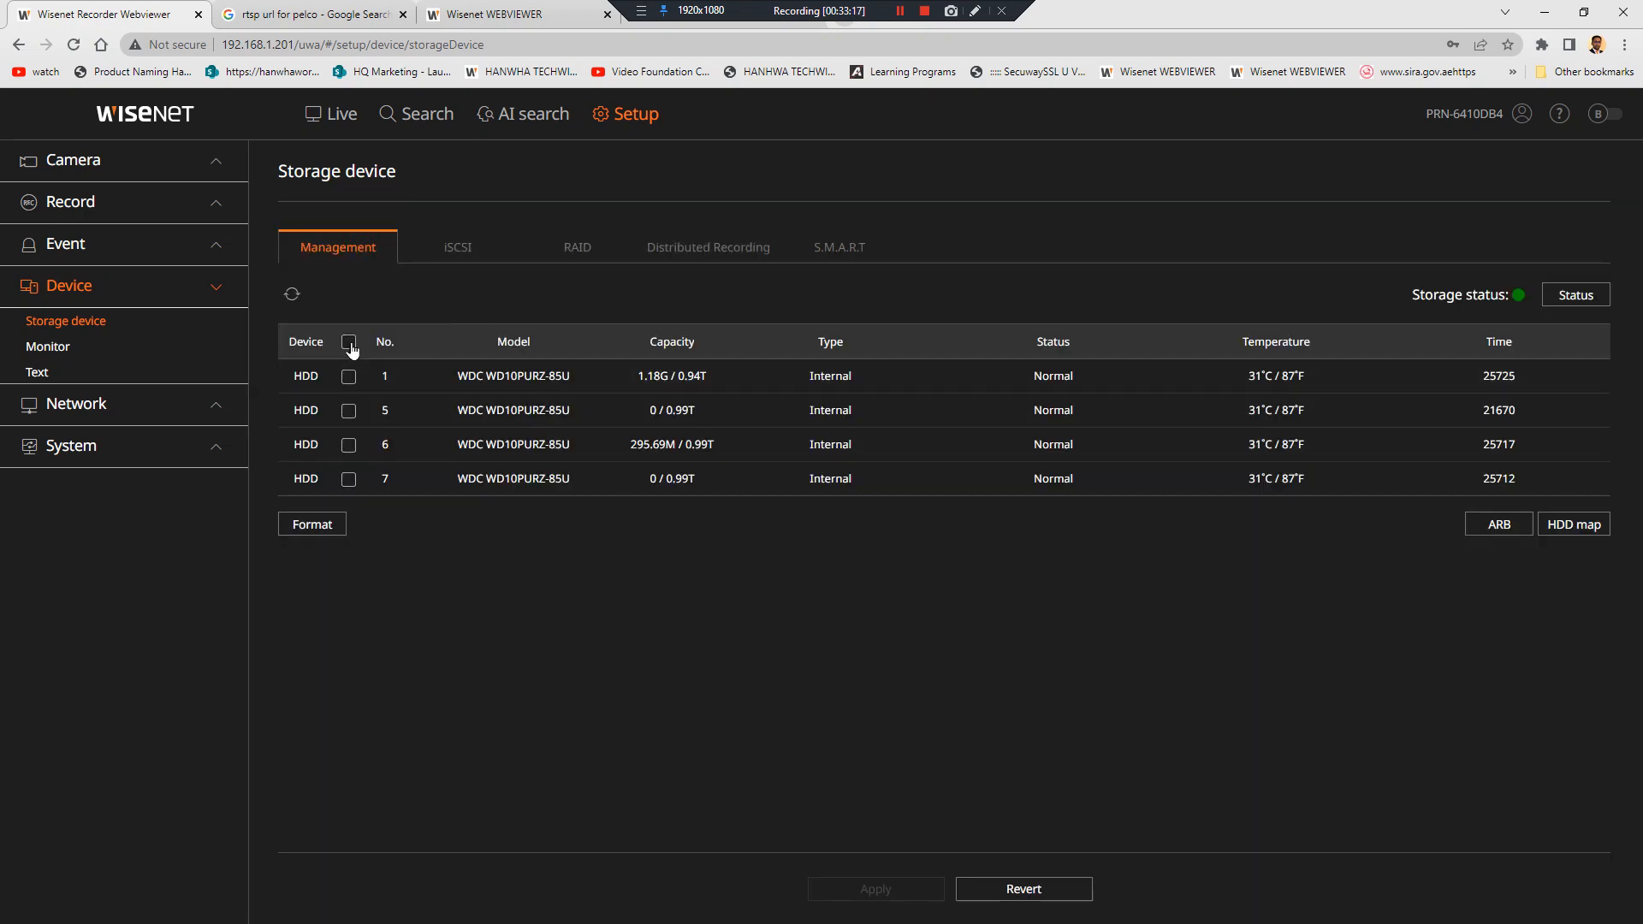
pyautogui.click(349, 342)
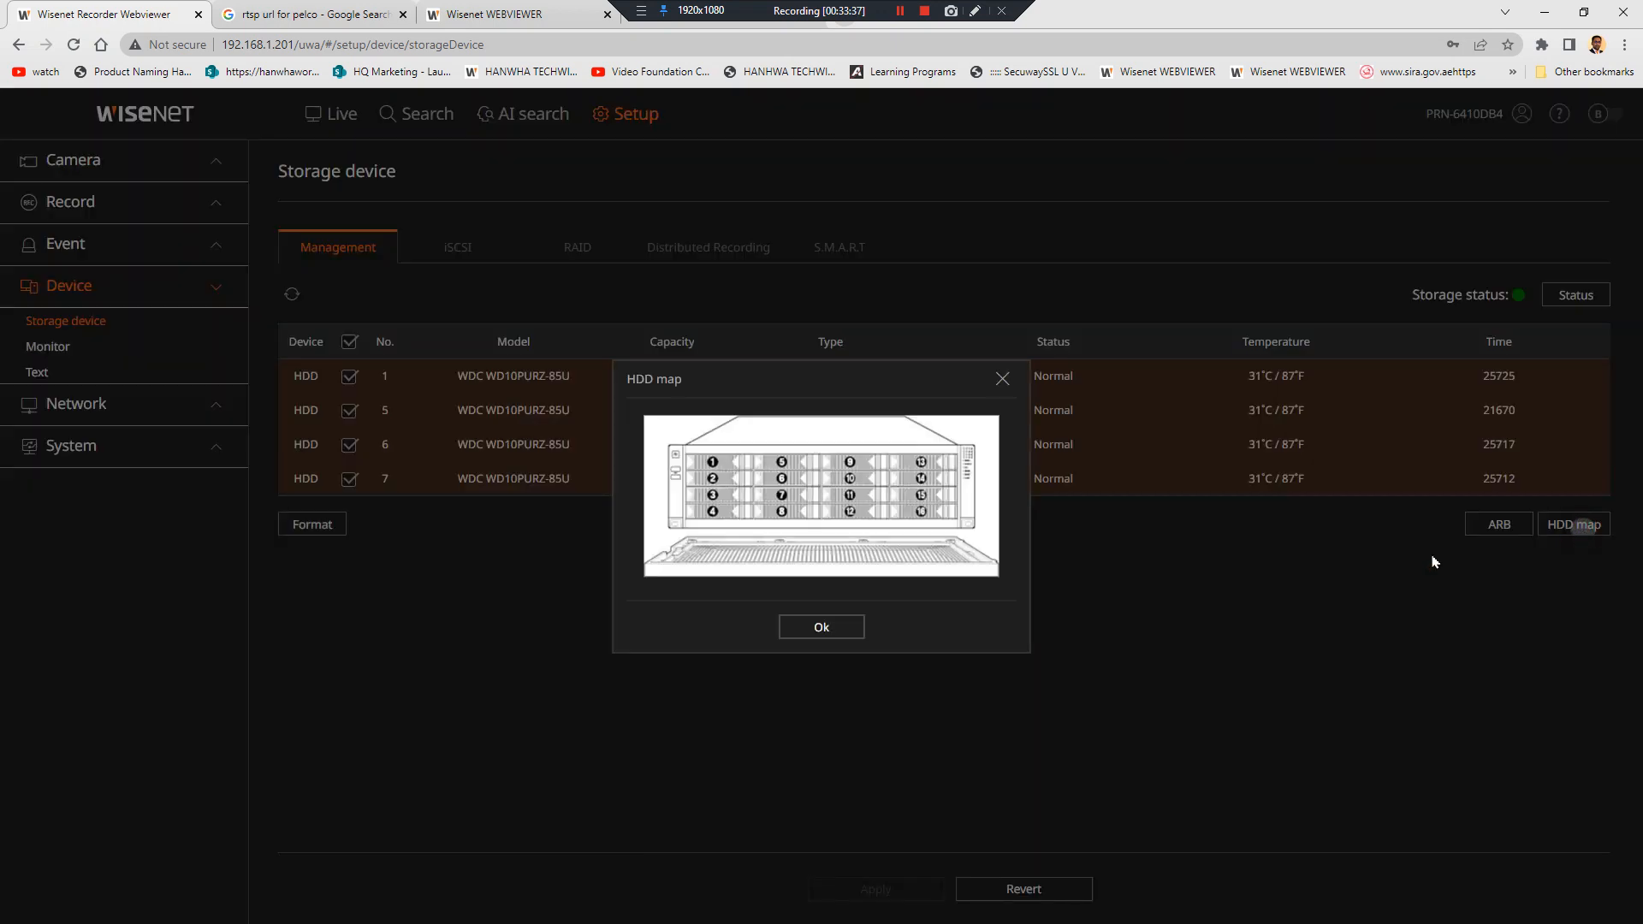
# View the recorder's drive bay map, close it, then switch to the camera's web viewer page
pyautogui.click(1575, 525)
pyautogui.click(813, 629)
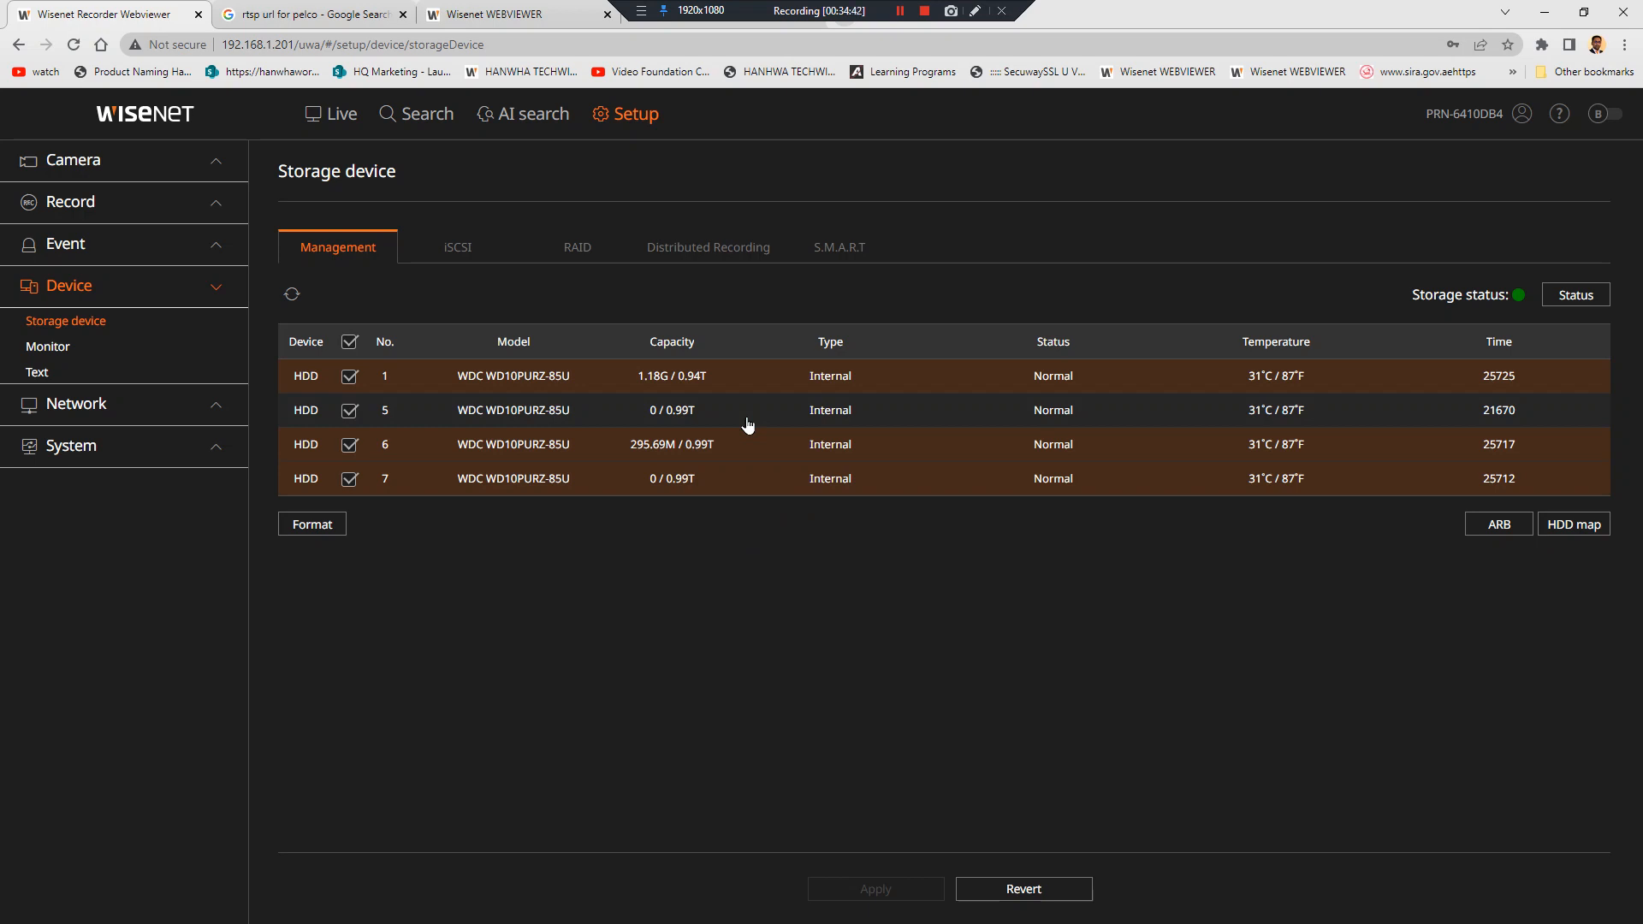
pyautogui.click(505, 14)
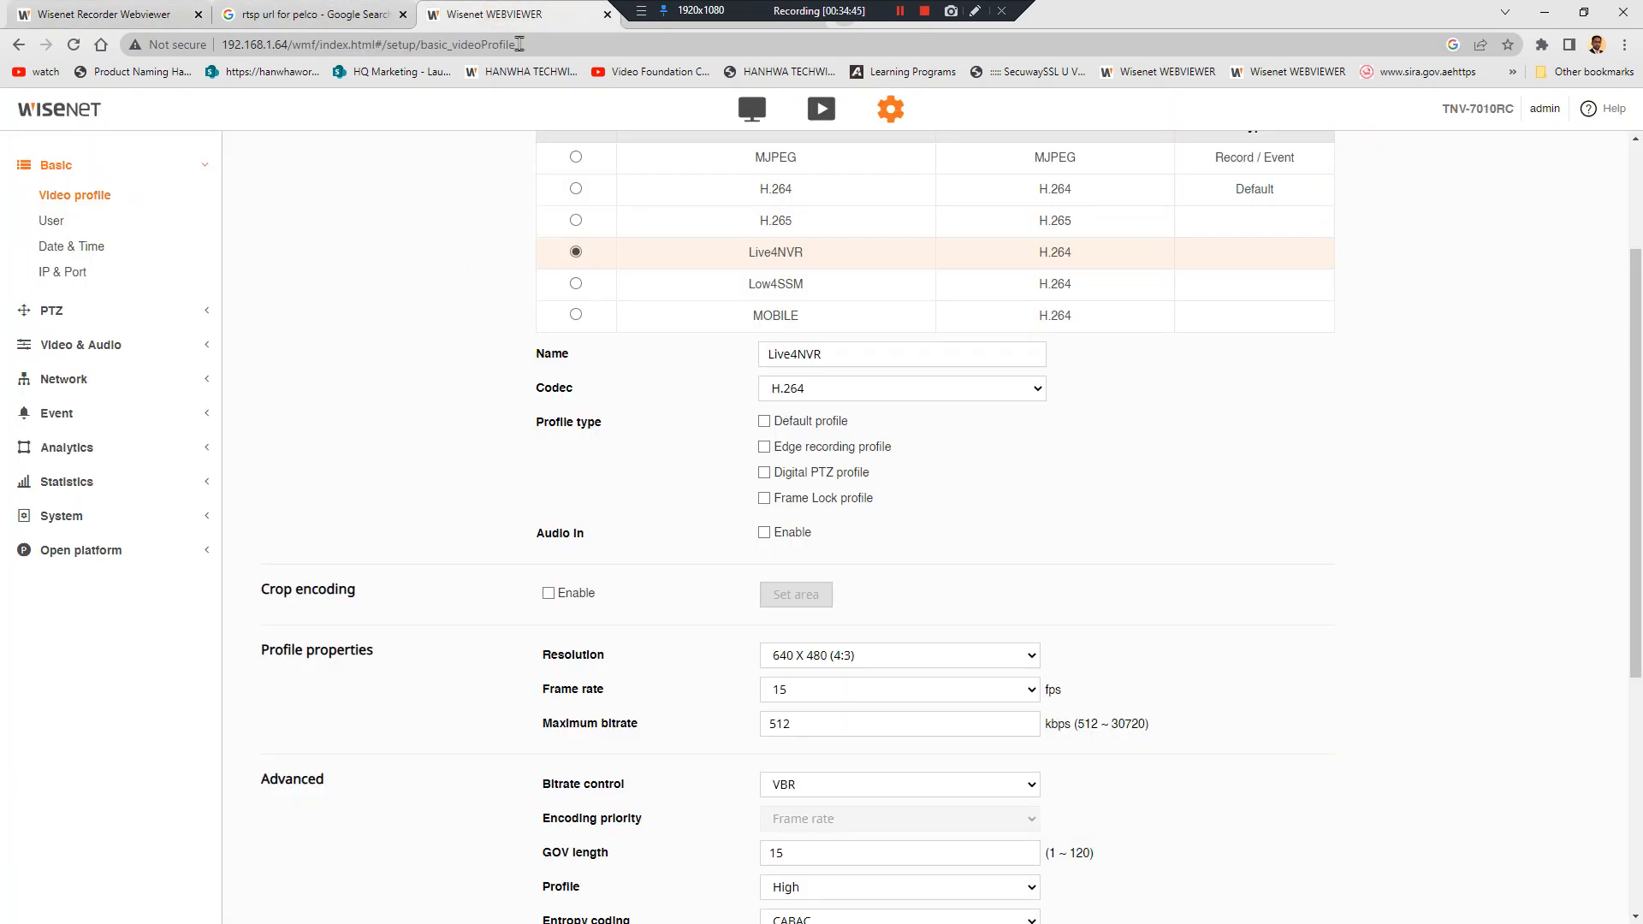
# Search 'hanwha security' in Chrome and reach Toolbox PLUS from the Hanwha Vision site
pyautogui.click(493, 50)
pyautogui.write('hanwha')
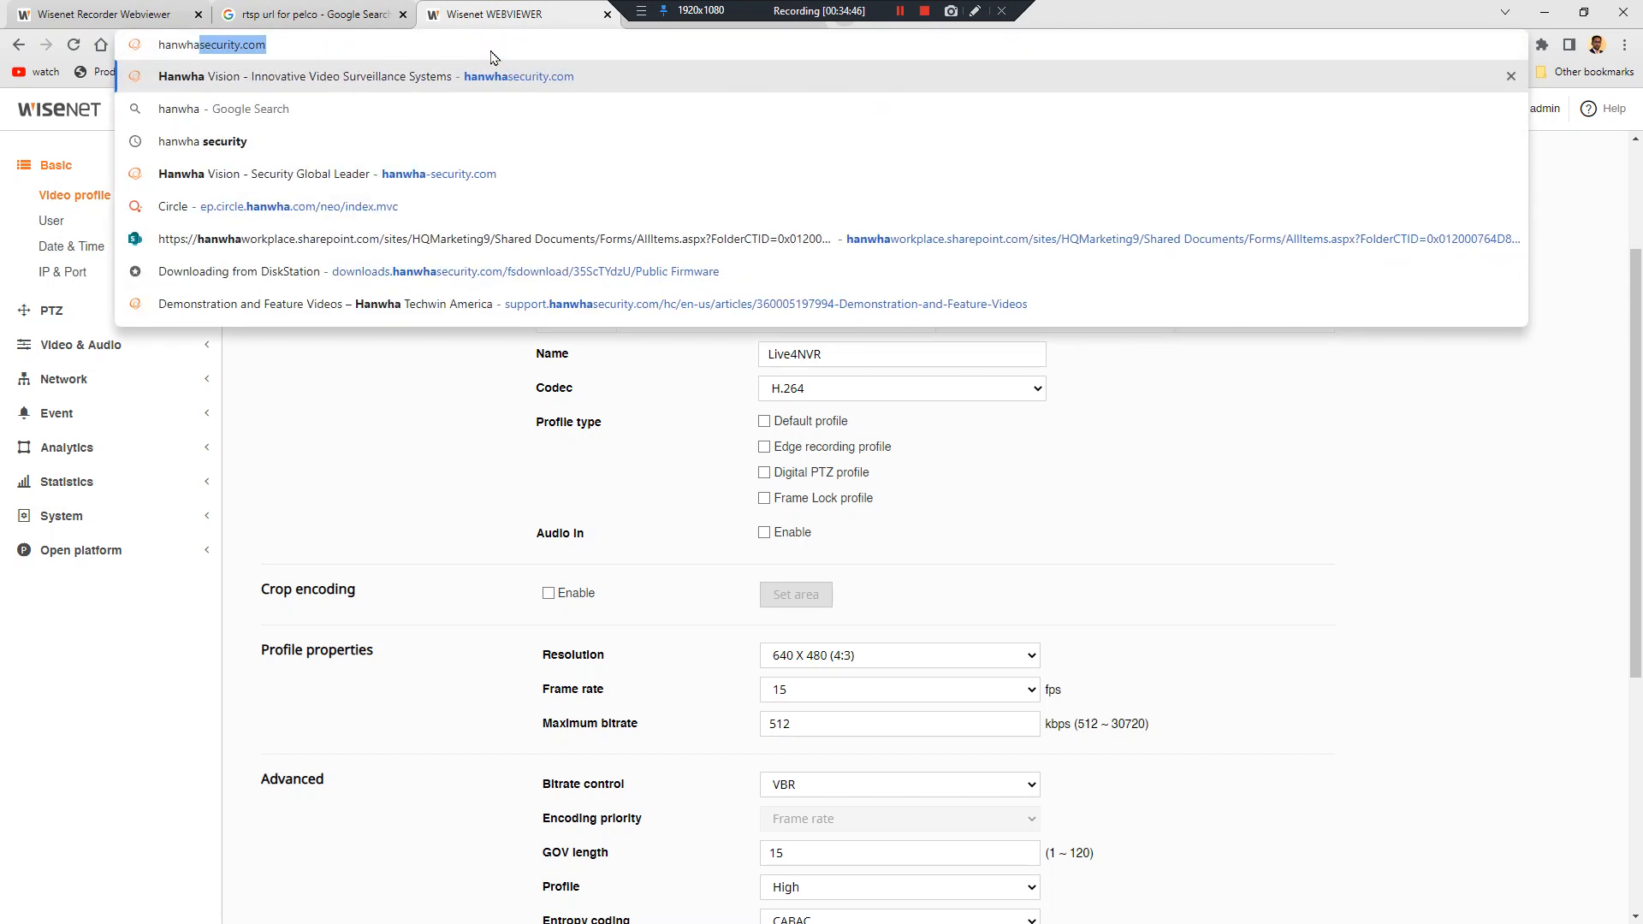
pyautogui.press('Down')
pyautogui.press('Down')
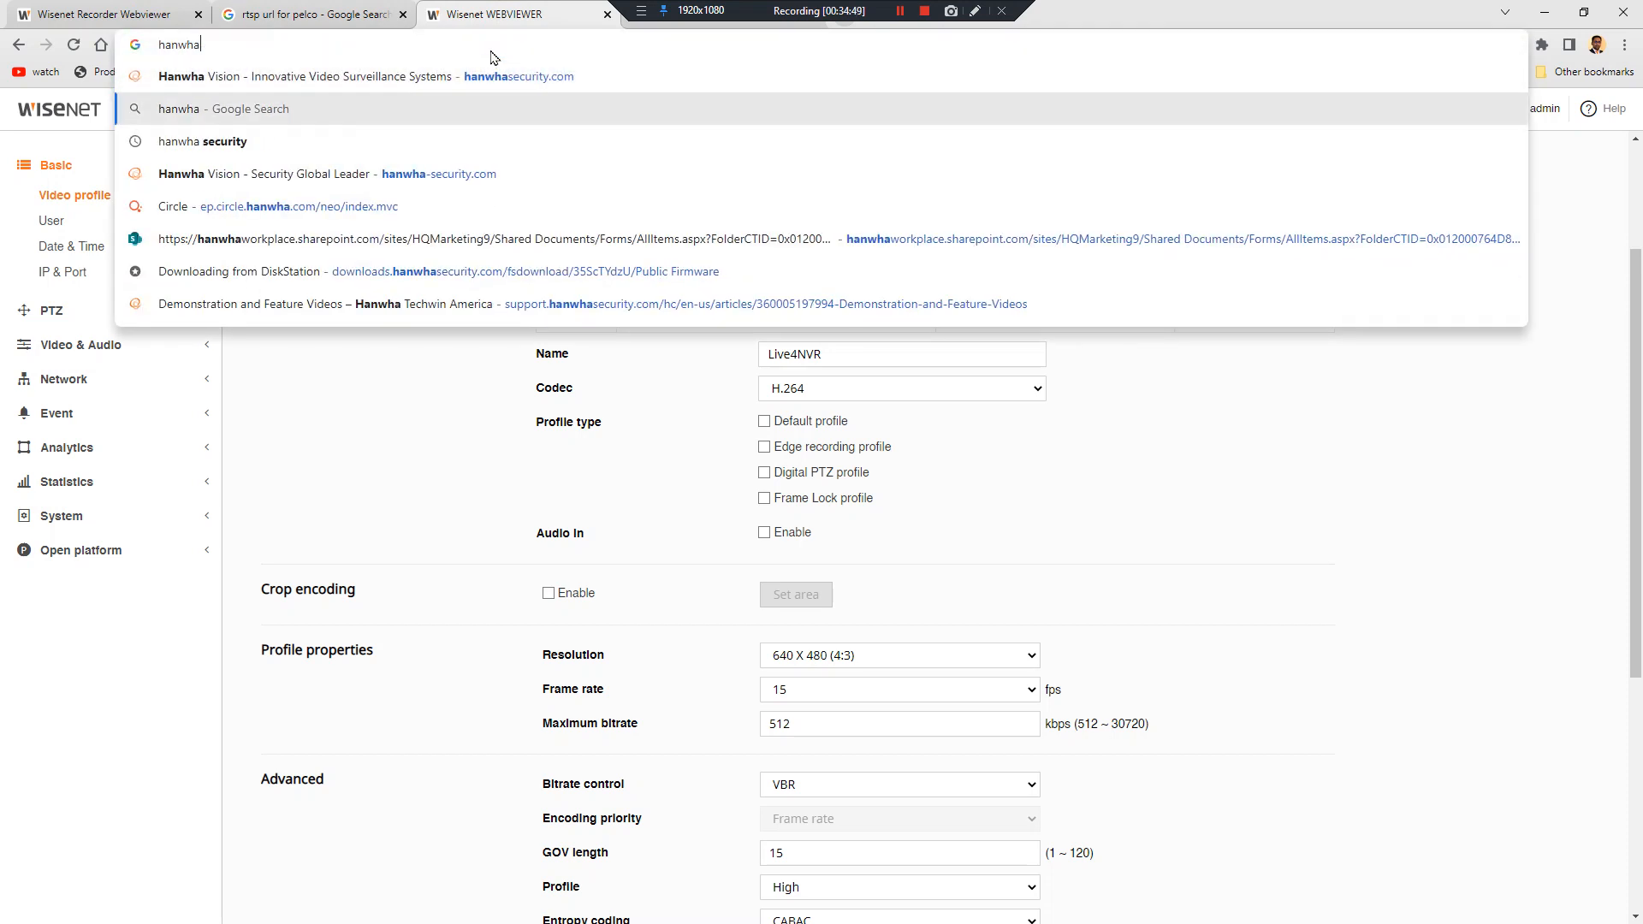
pyautogui.press('Return')
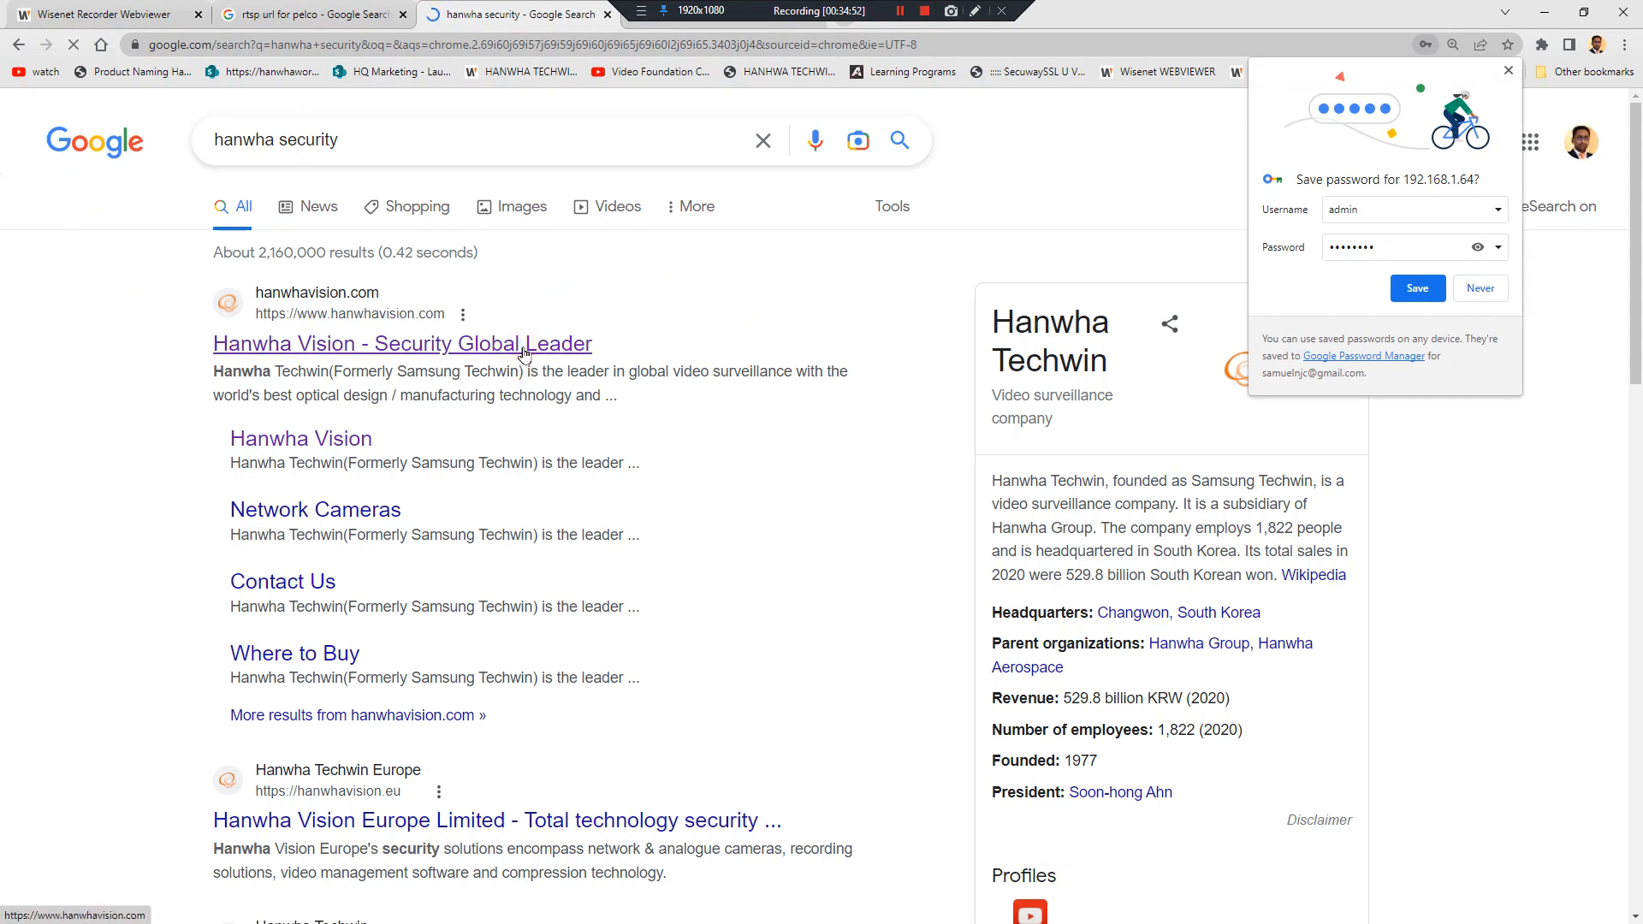
pyautogui.click(1509, 71)
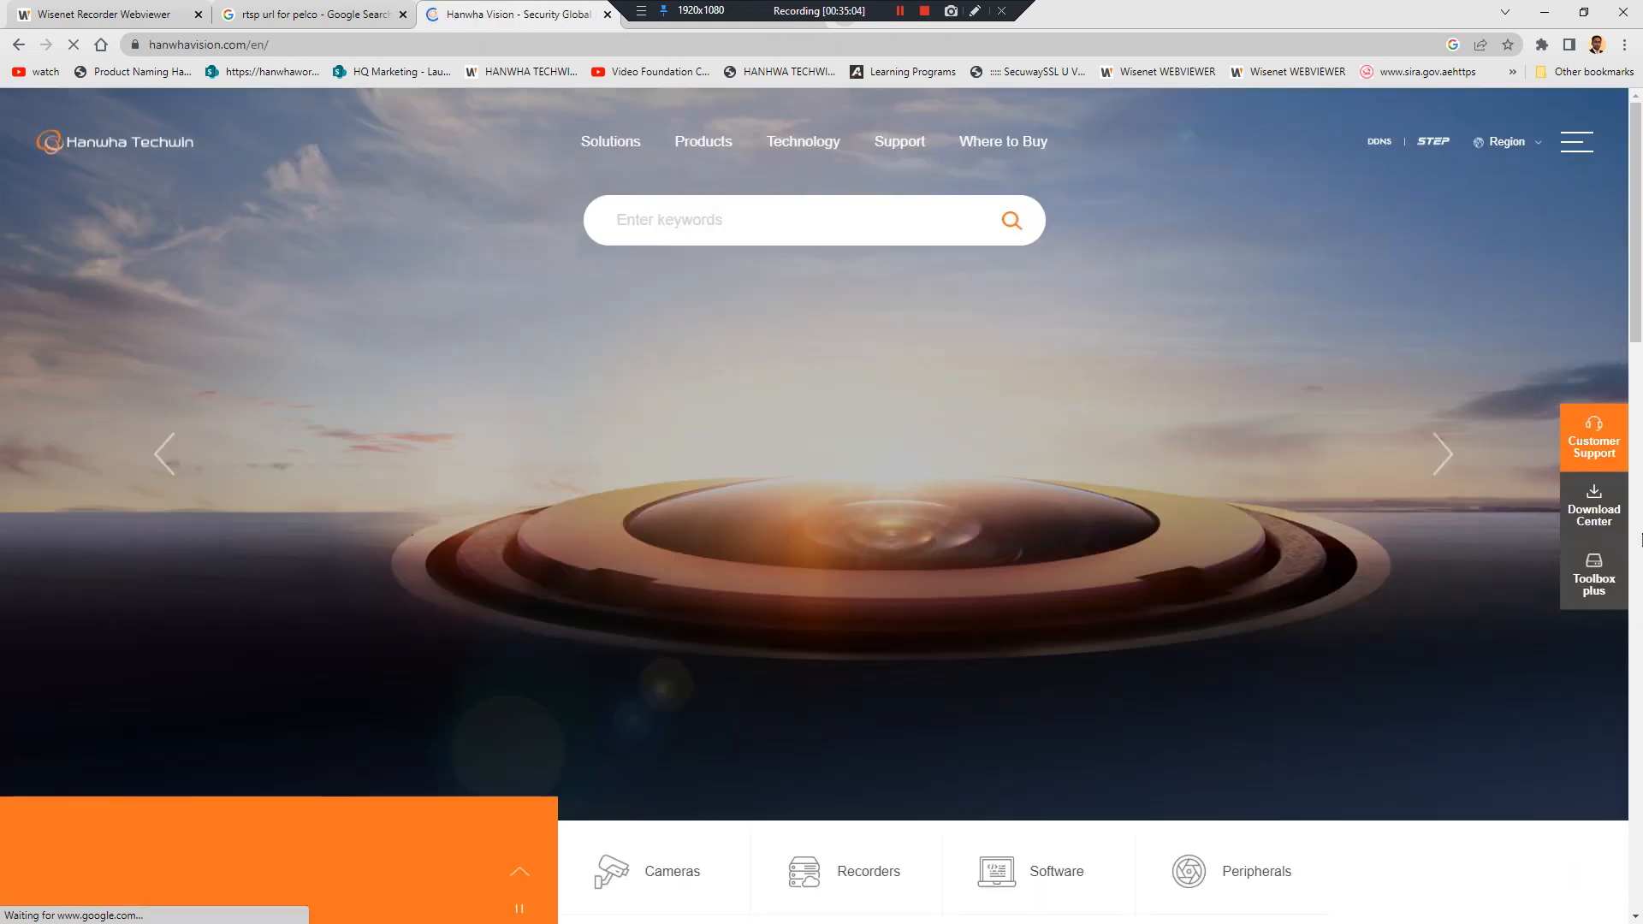
pyautogui.click(1597, 575)
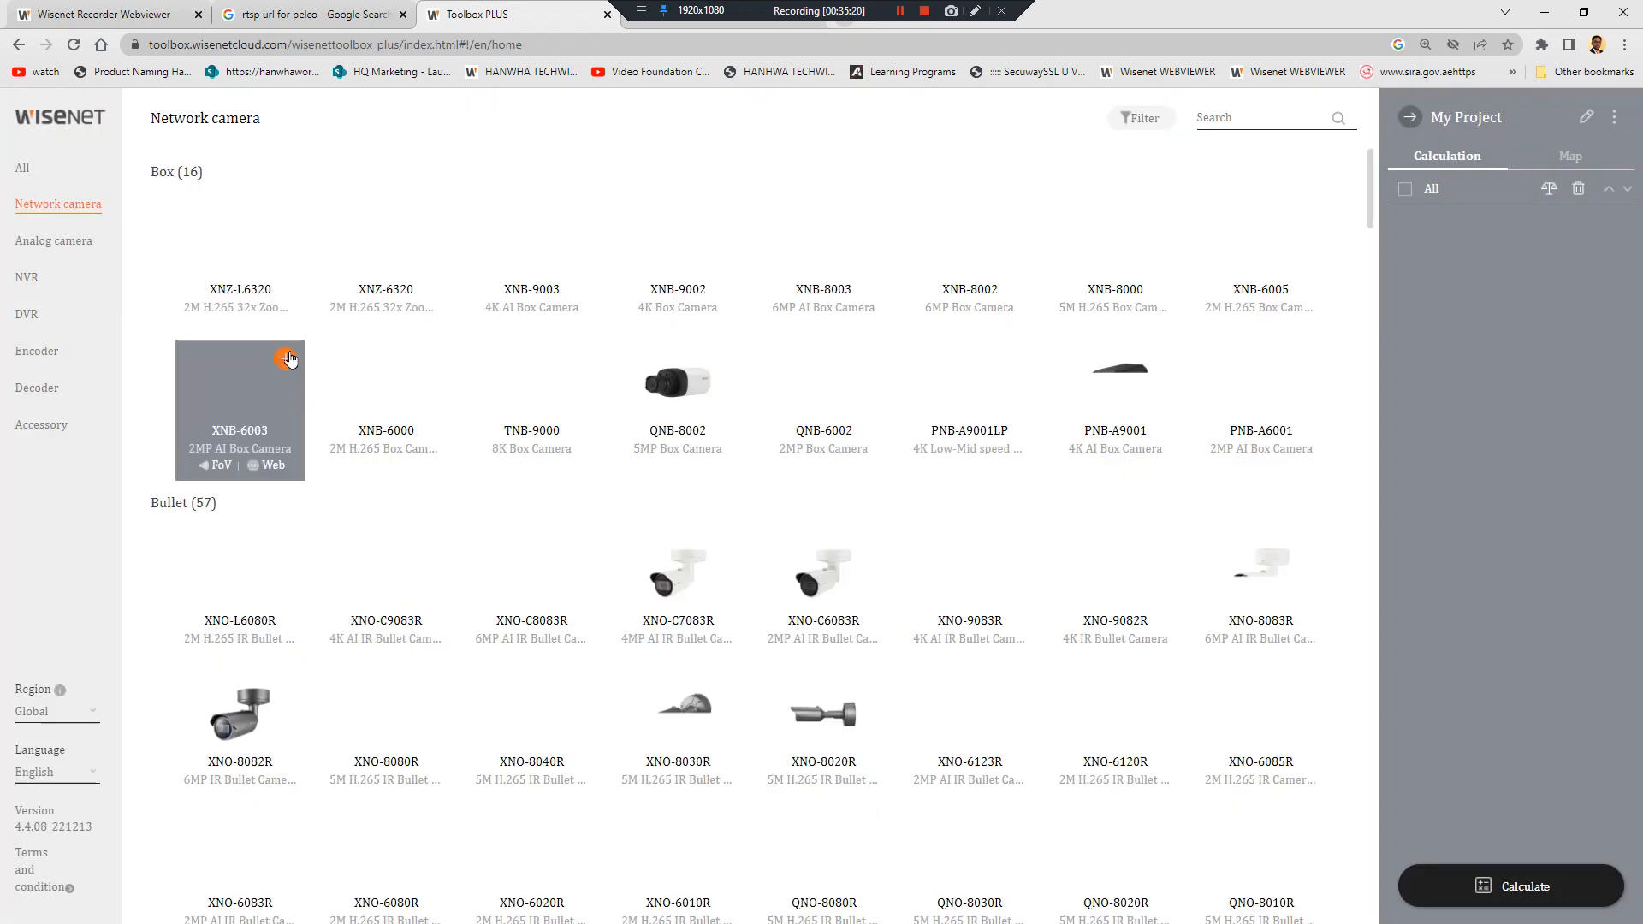
# Add the XNB-6003 and XRN-6410B4 to My Project, remove the XRN-6410RB2, and calculate storage
pyautogui.click(286, 359)
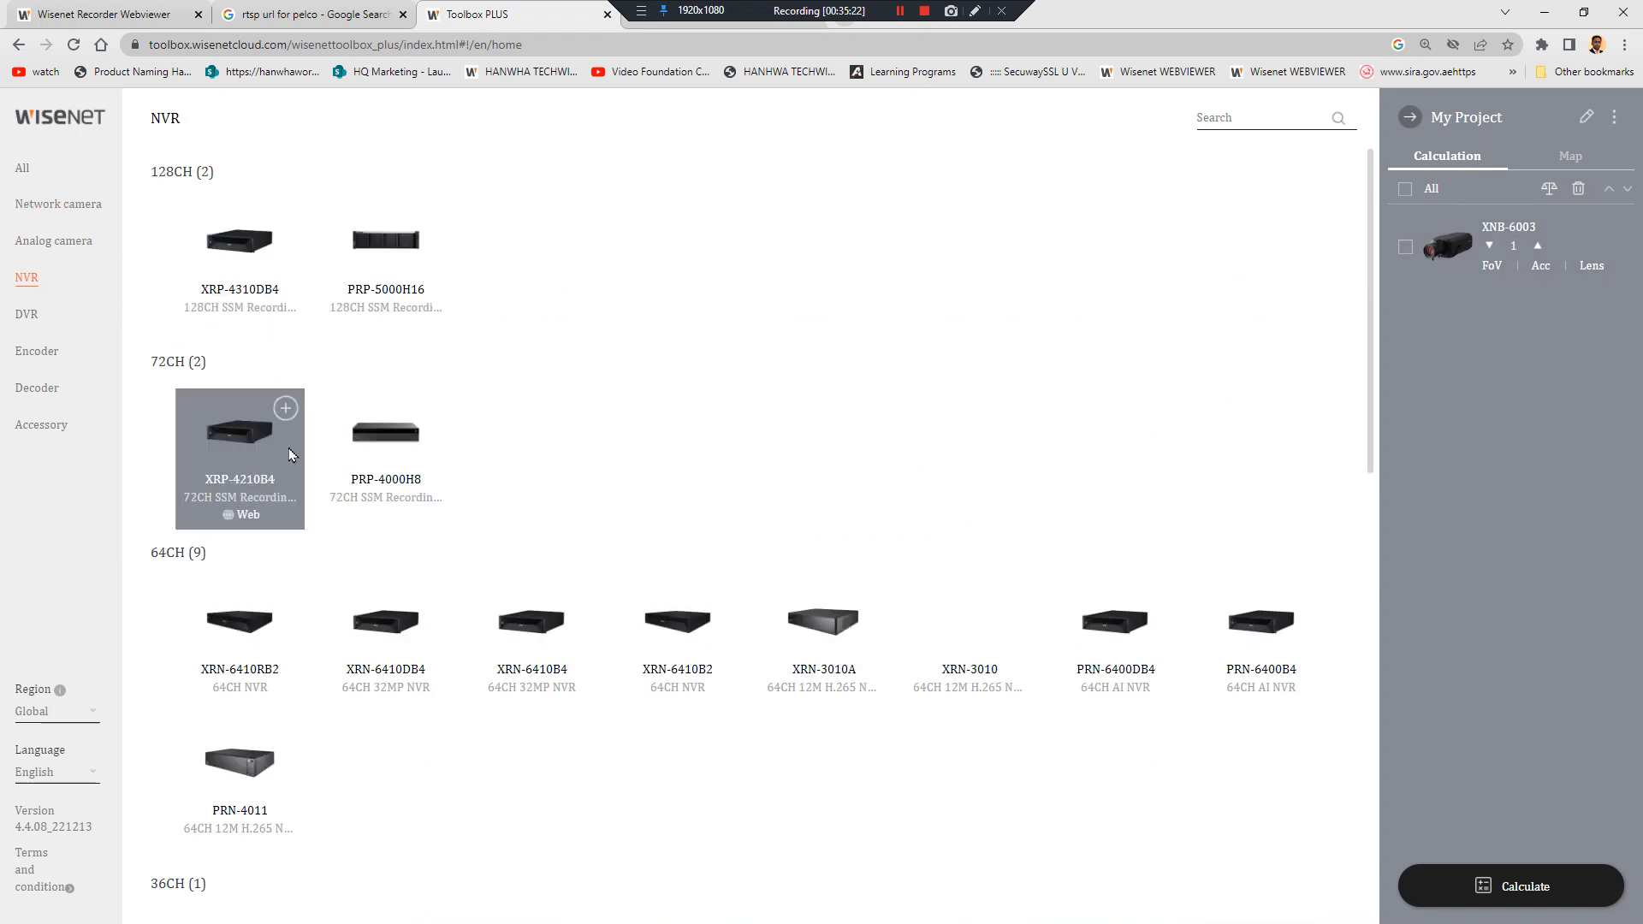
pyautogui.click(285, 599)
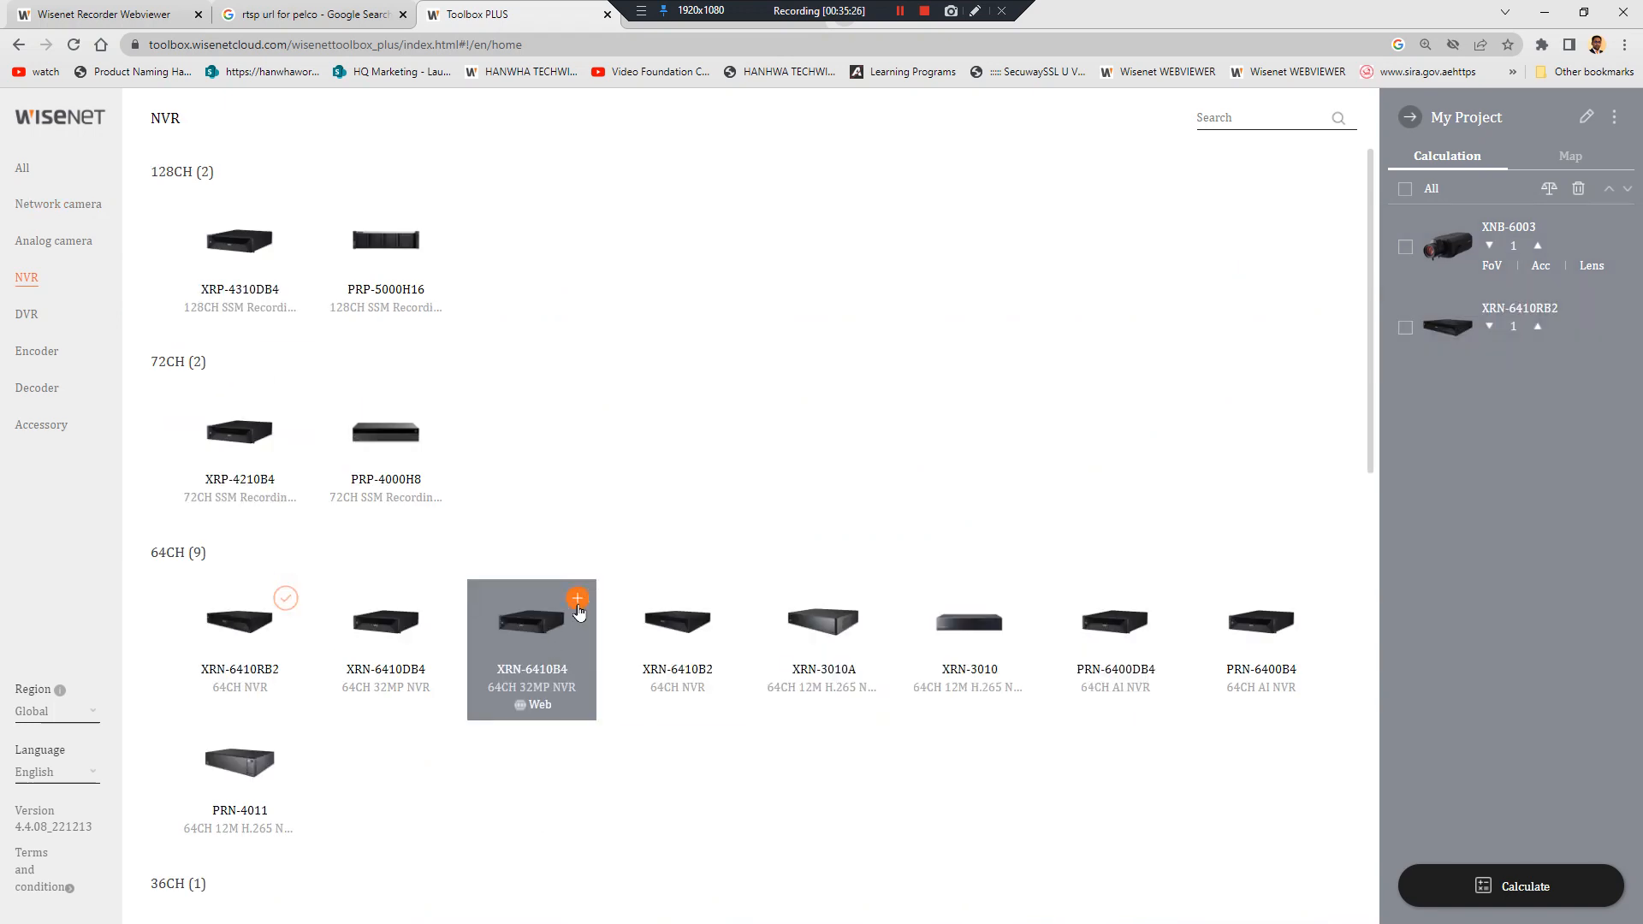
pyautogui.click(577, 601)
pyautogui.click(1612, 299)
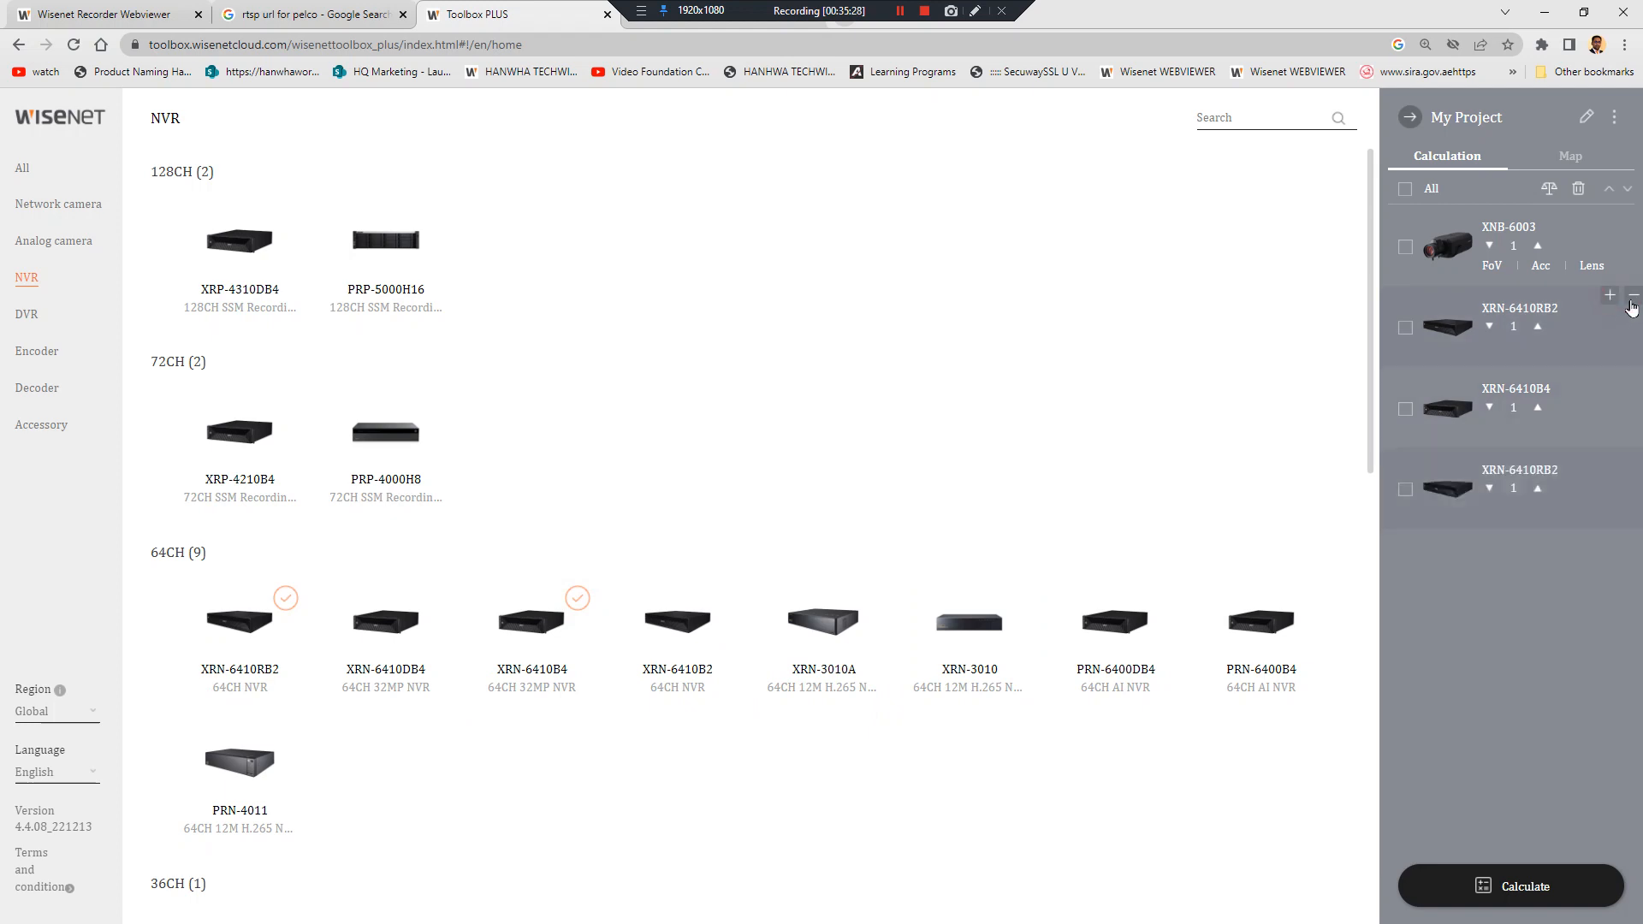
pyautogui.click(1633, 298)
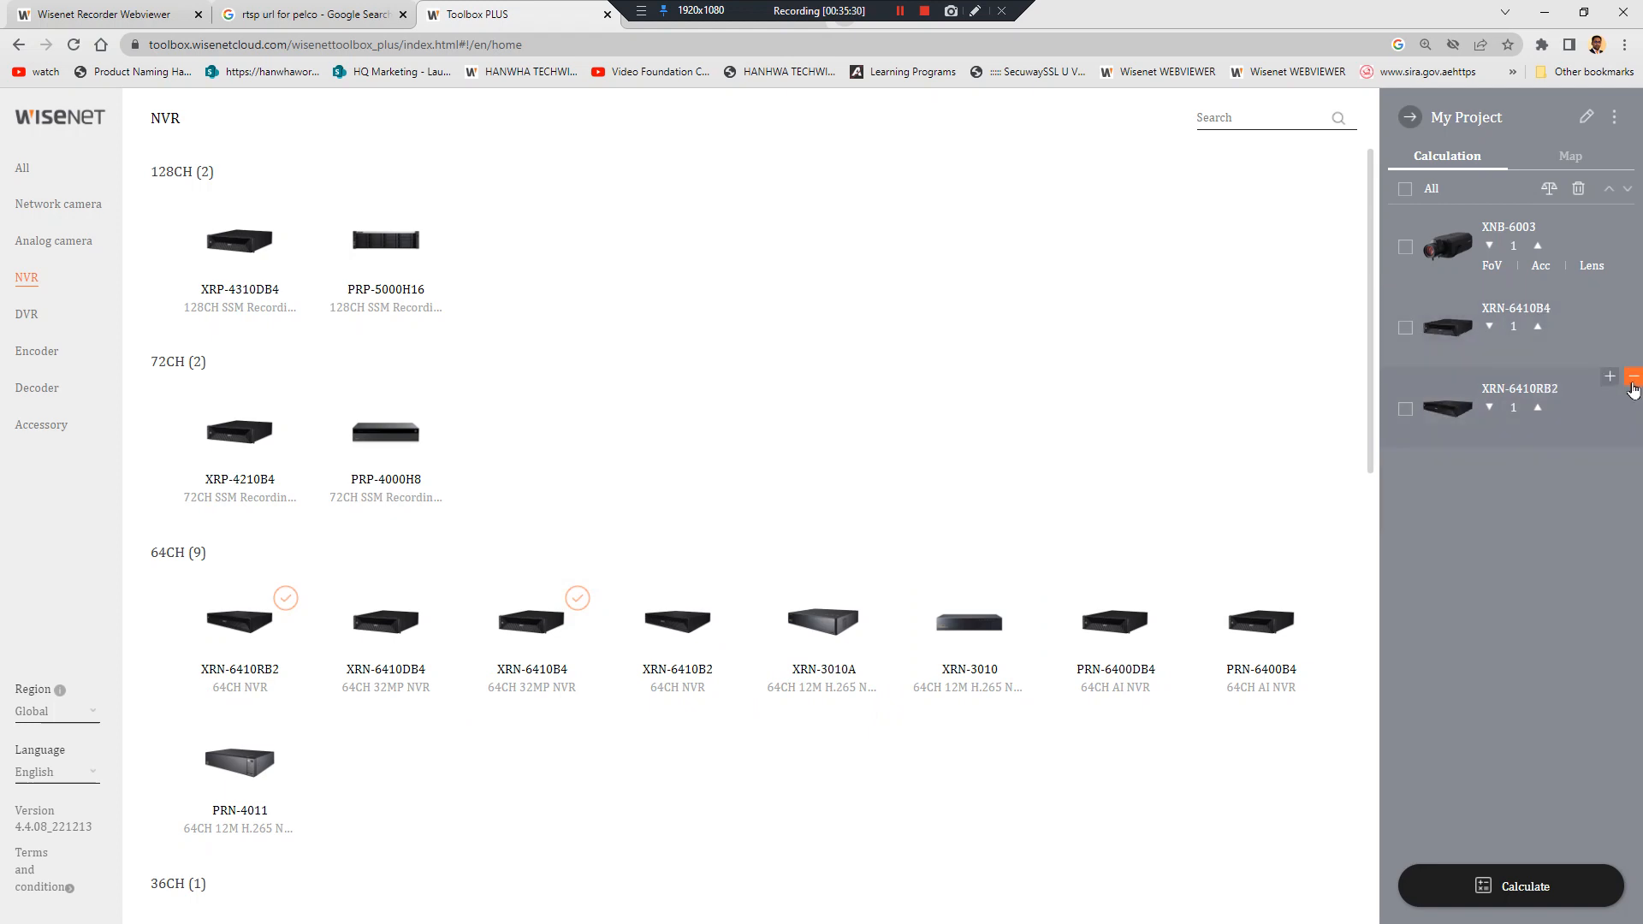
pyautogui.click(1633, 381)
pyautogui.click(1421, 886)
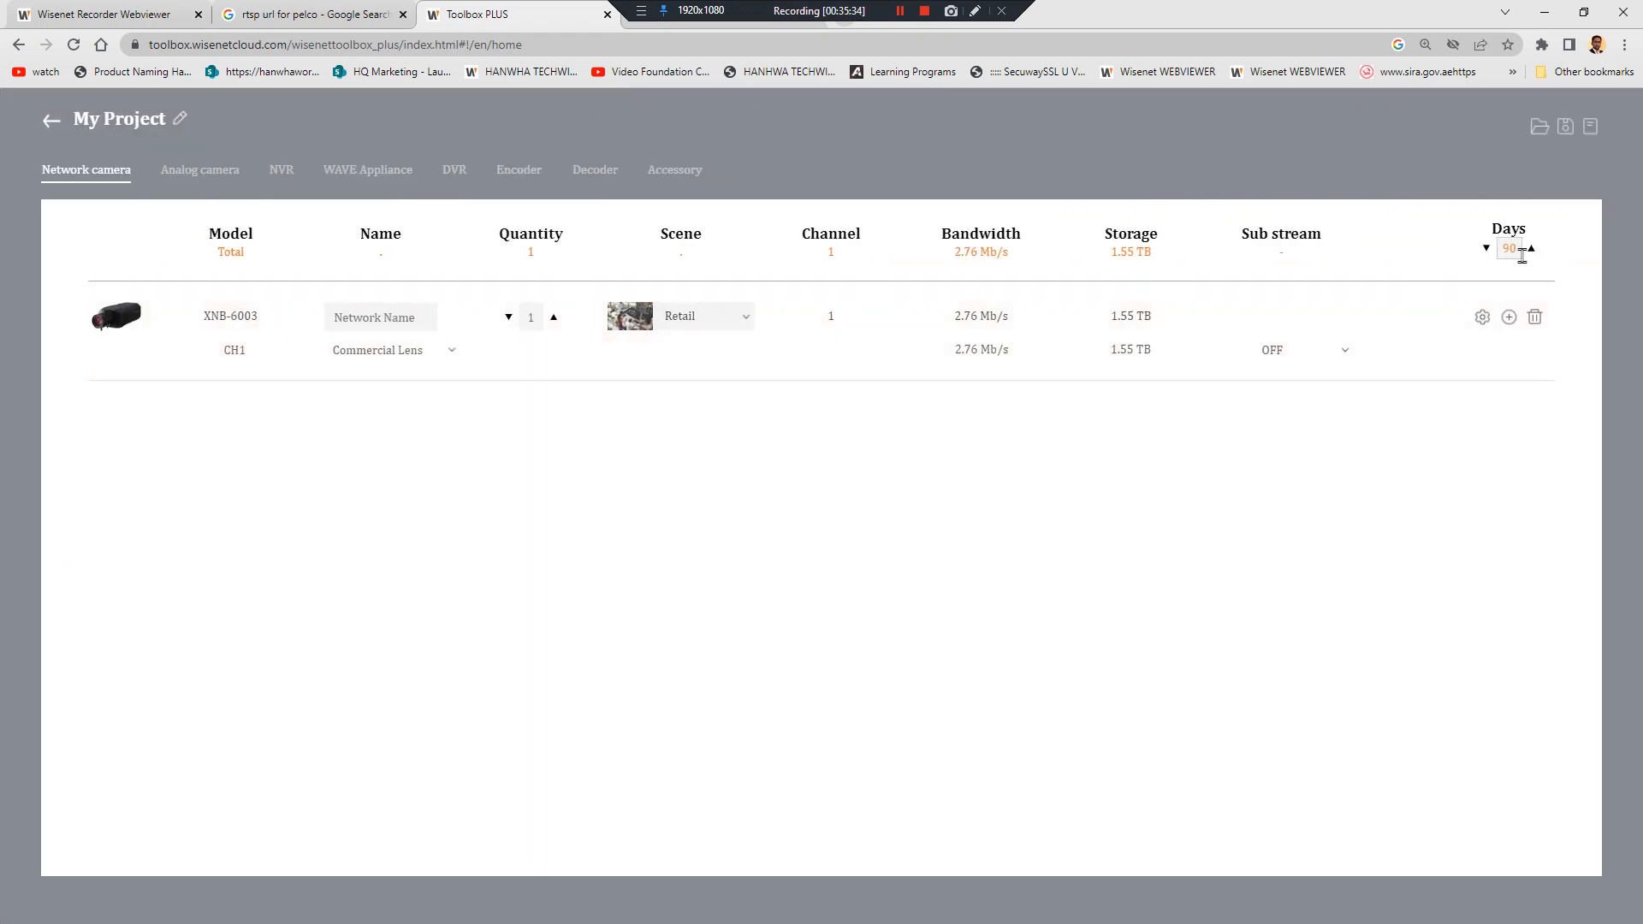
# Set the XNB-6003 camera quantity to 50 and fit the NVR with 10TB drives
pyautogui.doubleClick(530, 317)
pyautogui.write('50')
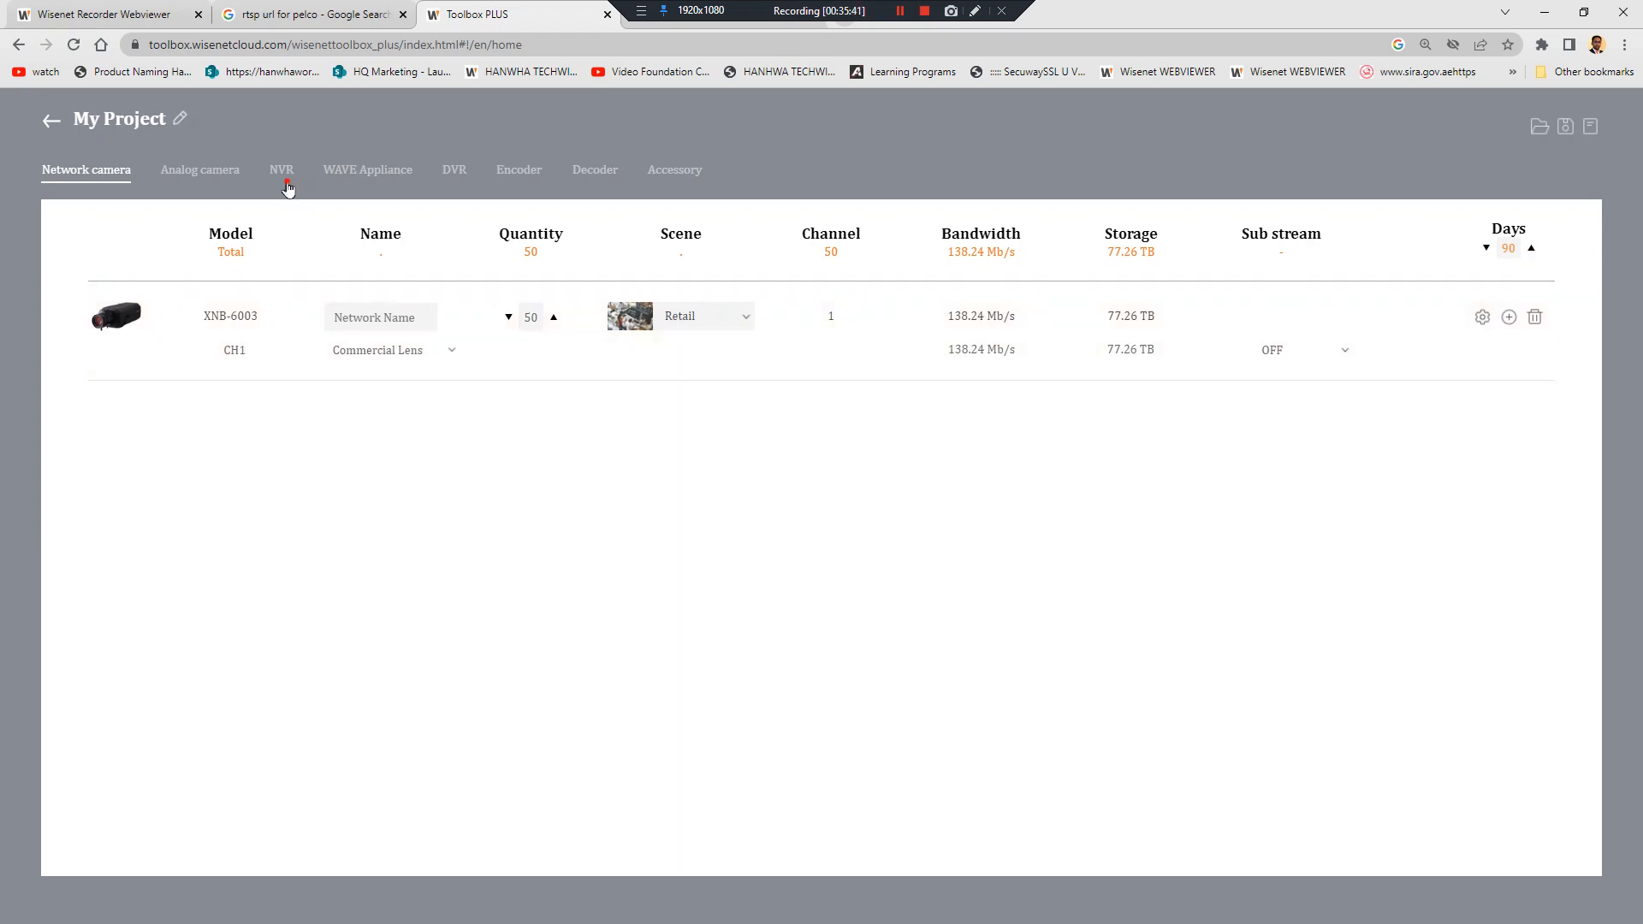
pyautogui.click(283, 173)
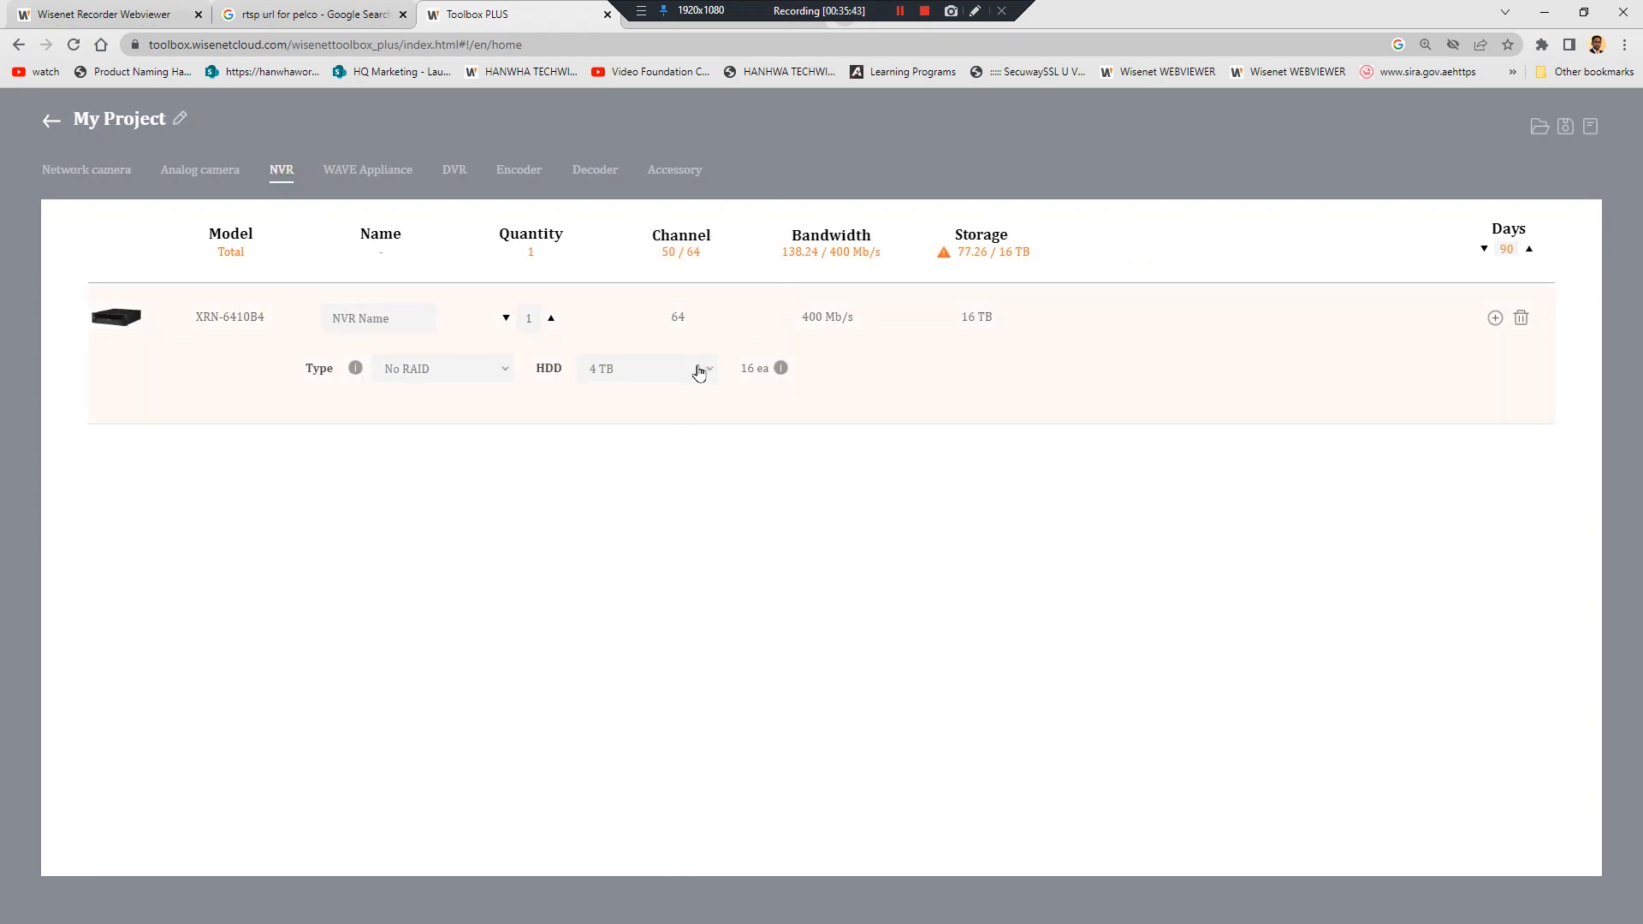
pyautogui.click(657, 371)
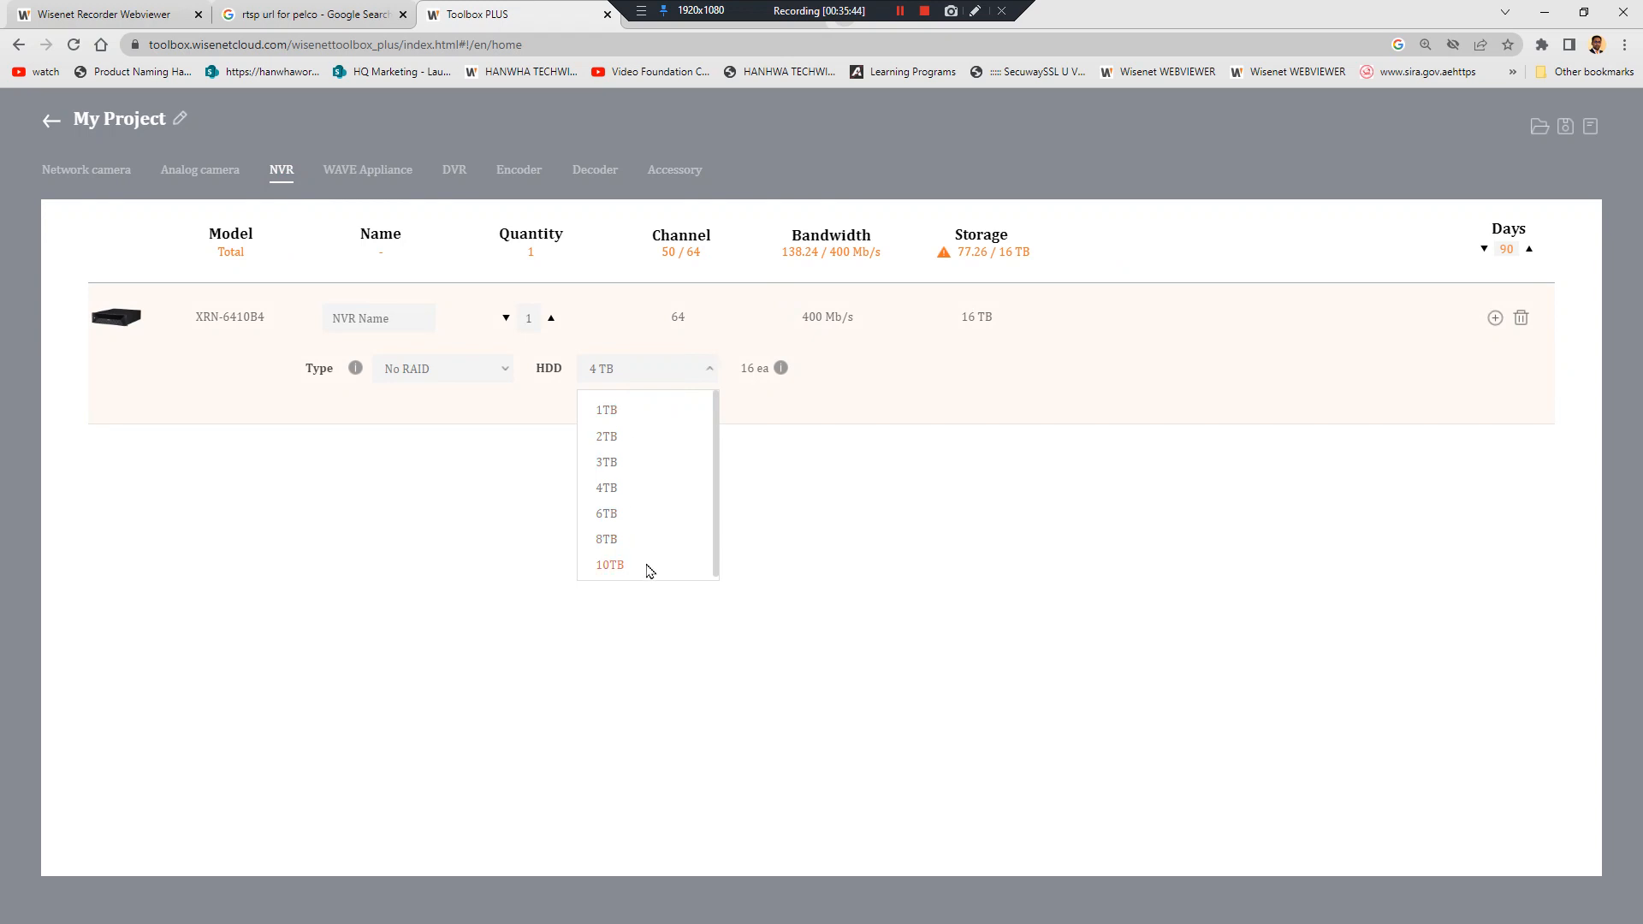
pyautogui.click(649, 568)
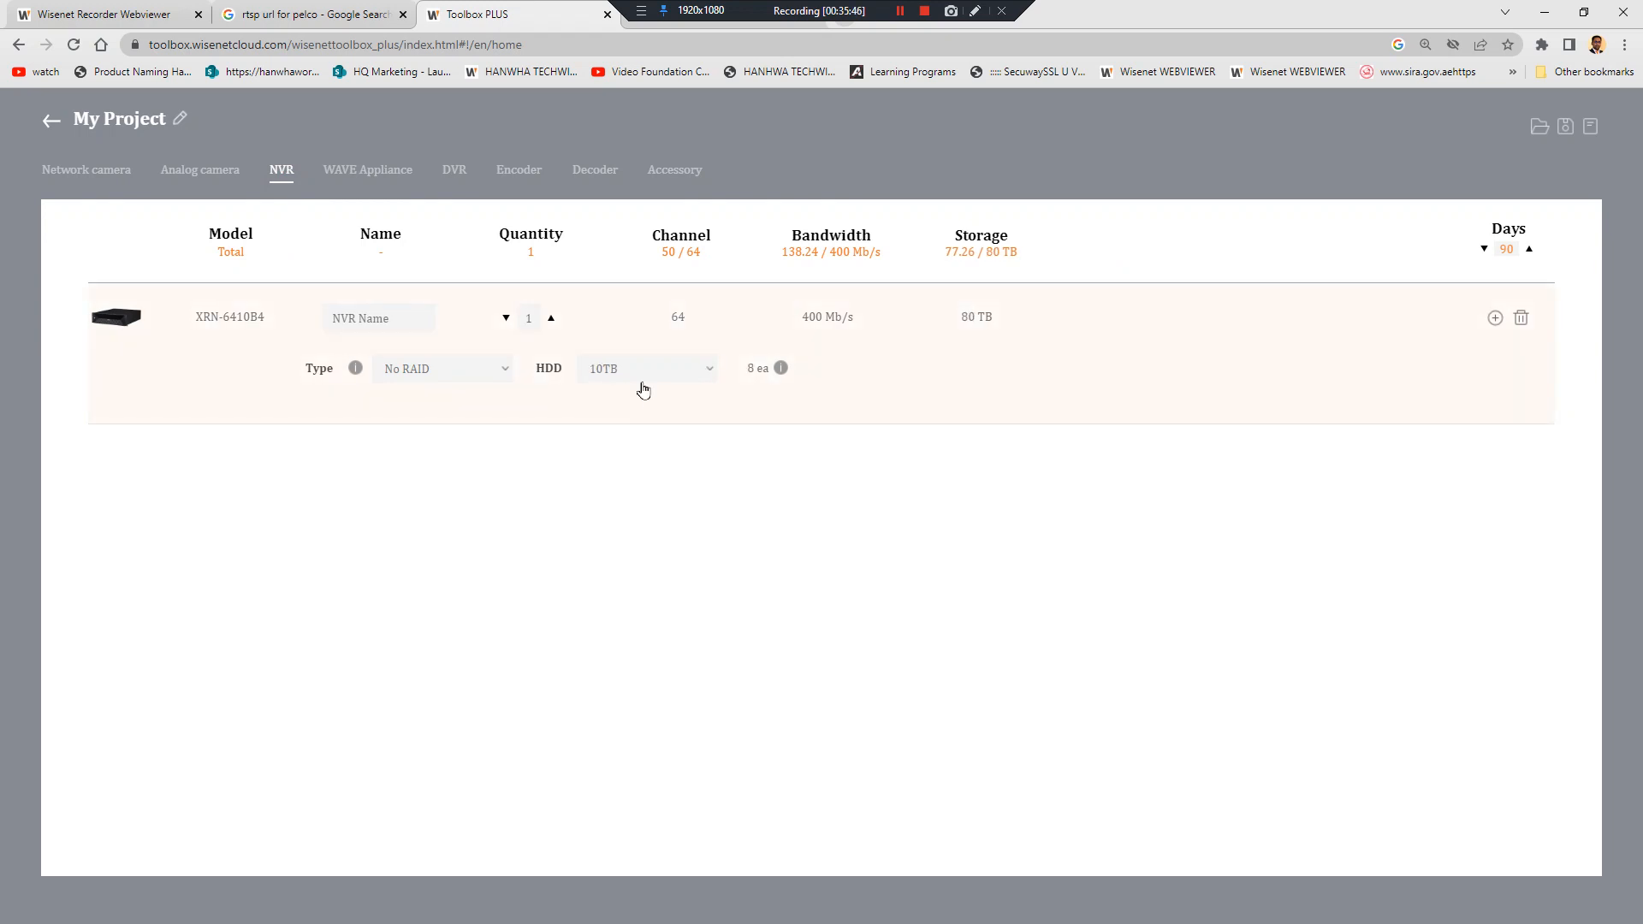
# Set camera retention to 30 days and review the resulting NVR configuration
pyautogui.click(87, 169)
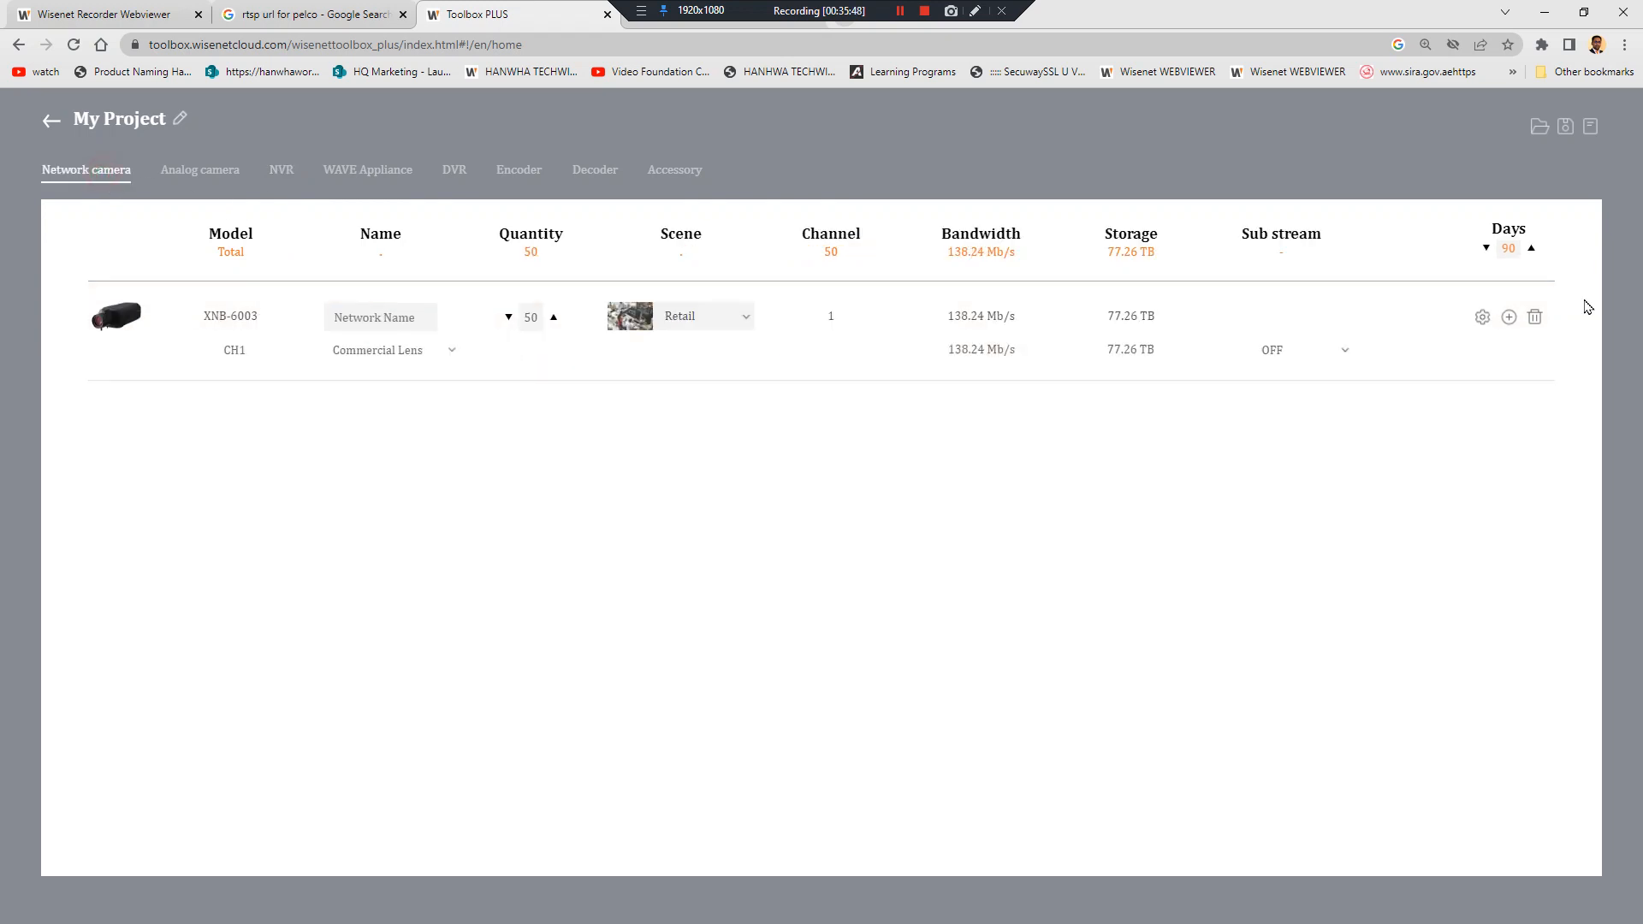
pyautogui.doubleClick(1499, 248)
pyautogui.write('30')
pyautogui.click(282, 169)
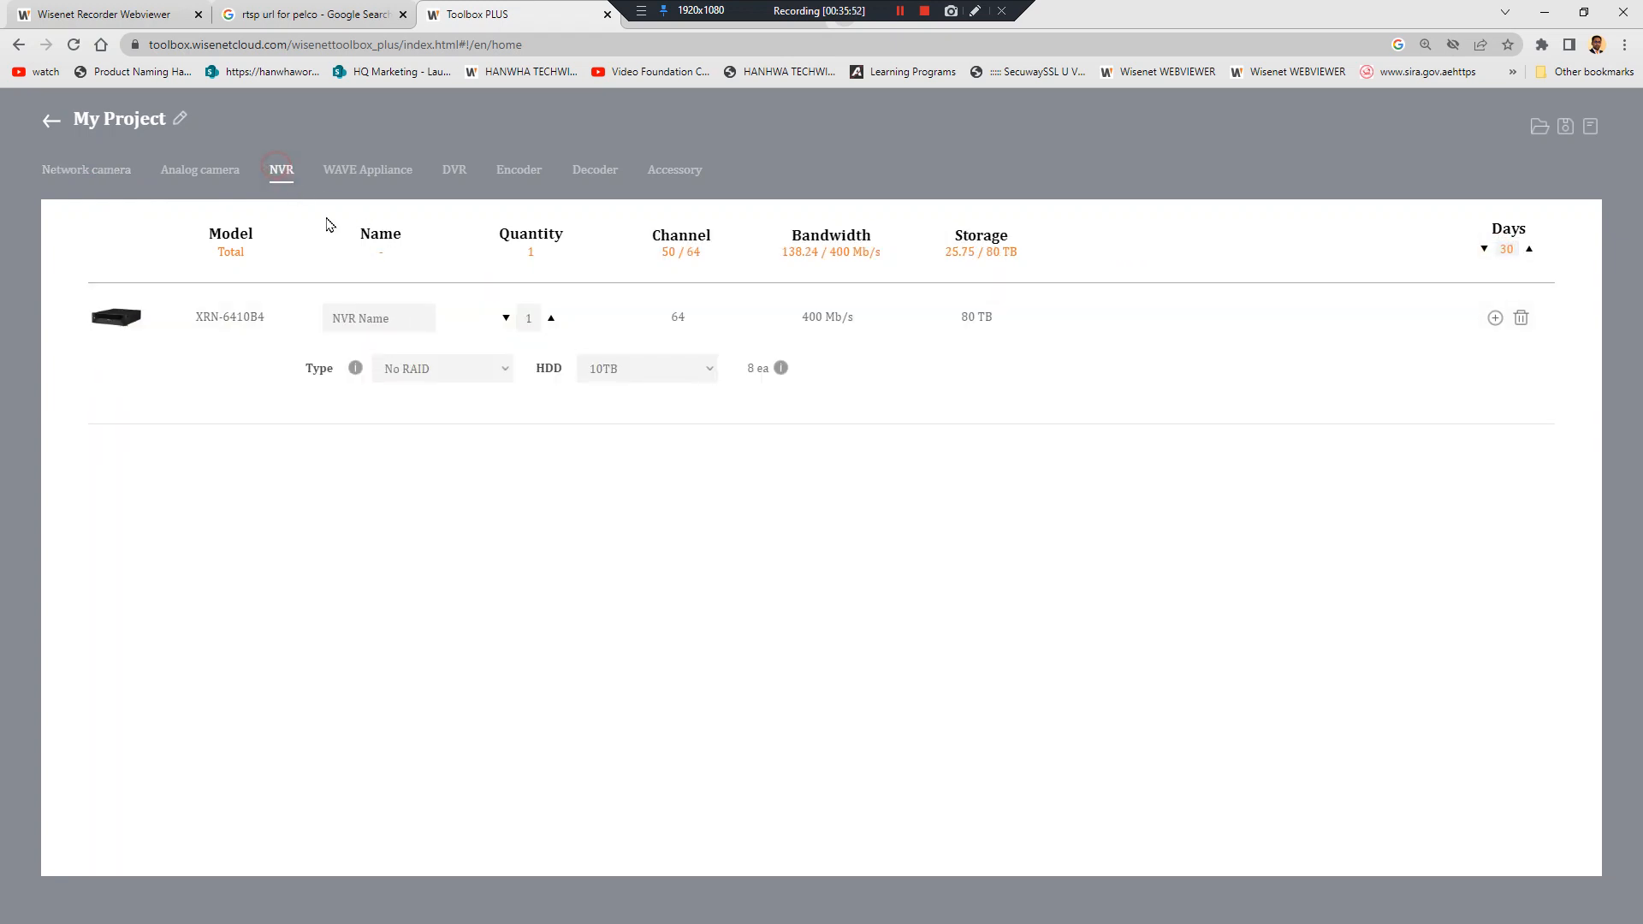
# Keep 10TB drives and compare RAID 5, RAID 6 and No RAID on the NVR
pyautogui.click(650, 378)
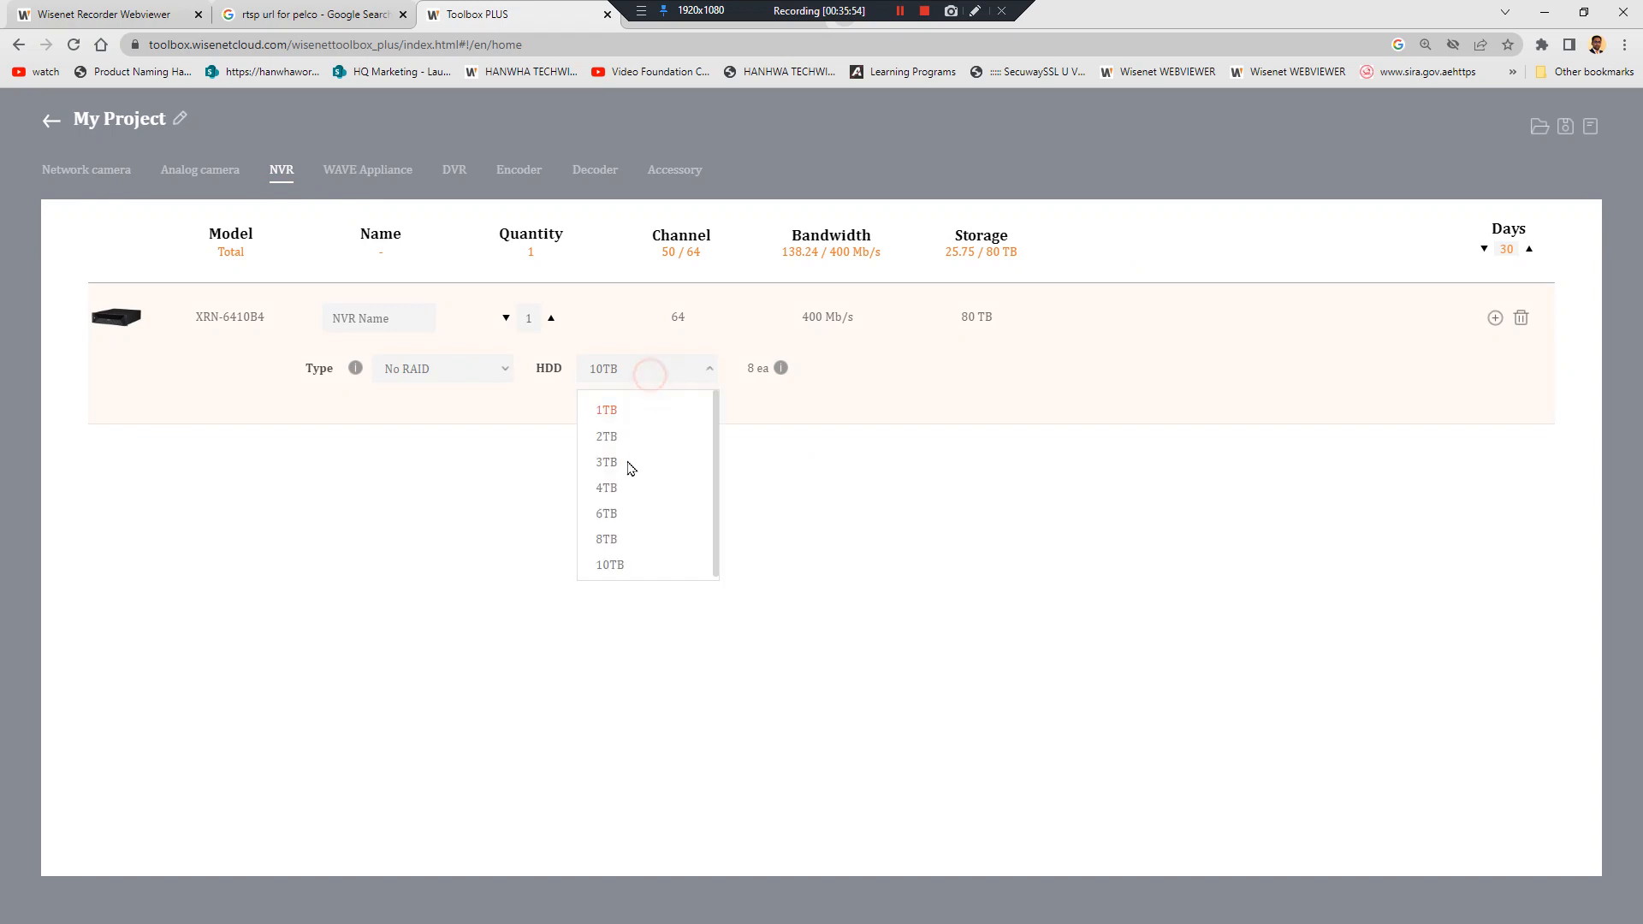
pyautogui.click(612, 561)
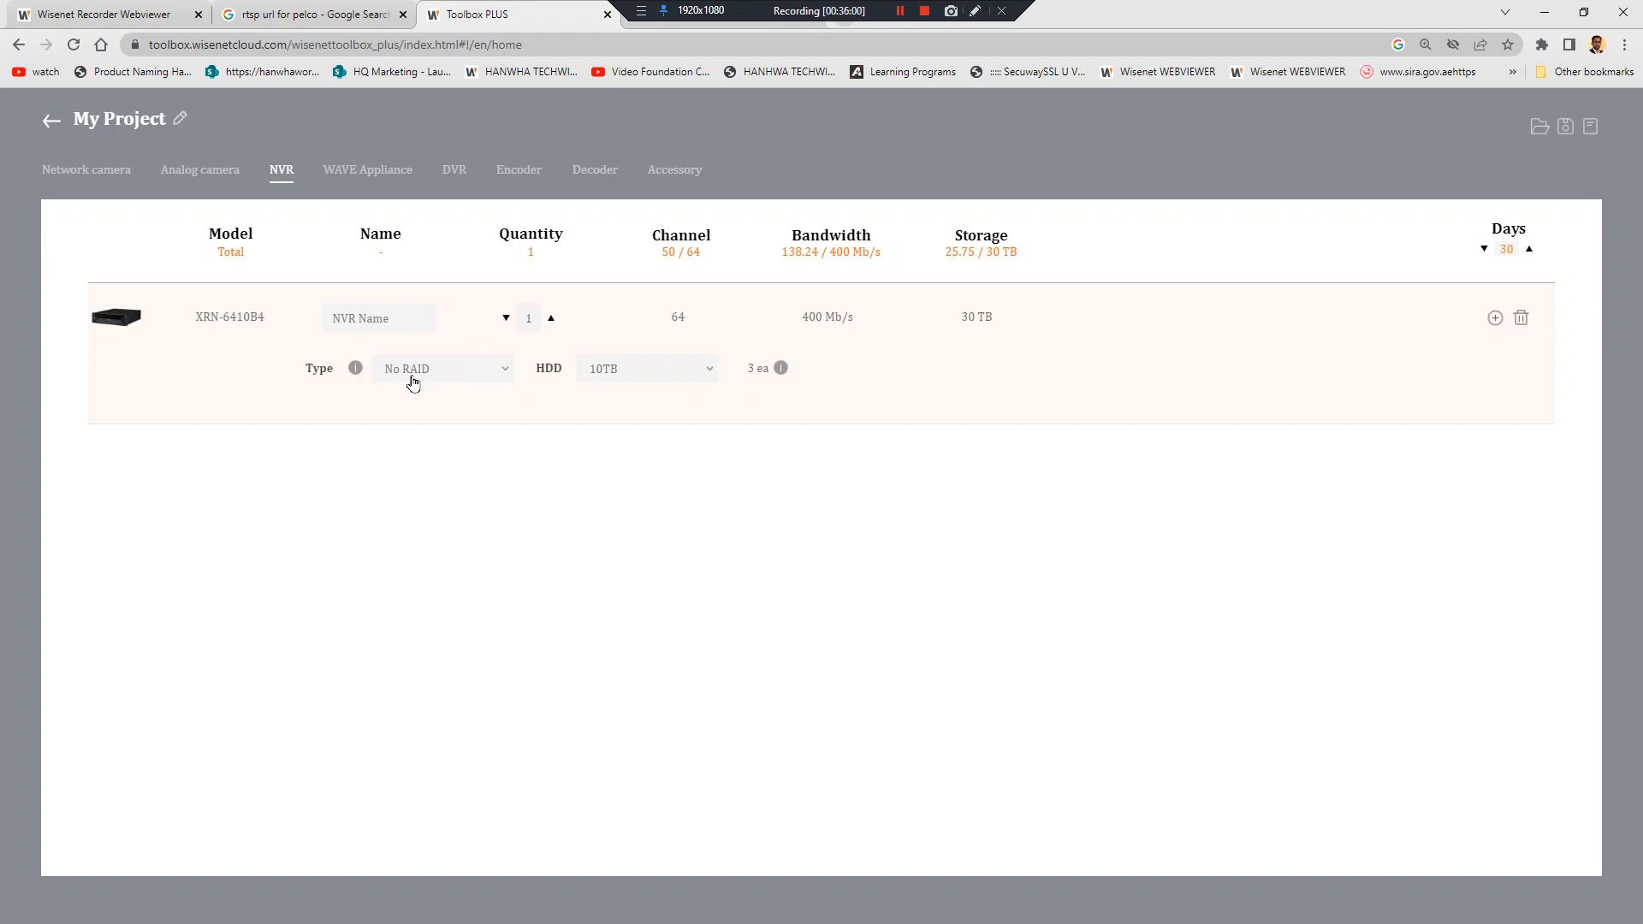
pyautogui.click(413, 383)
pyautogui.click(430, 438)
pyautogui.click(496, 373)
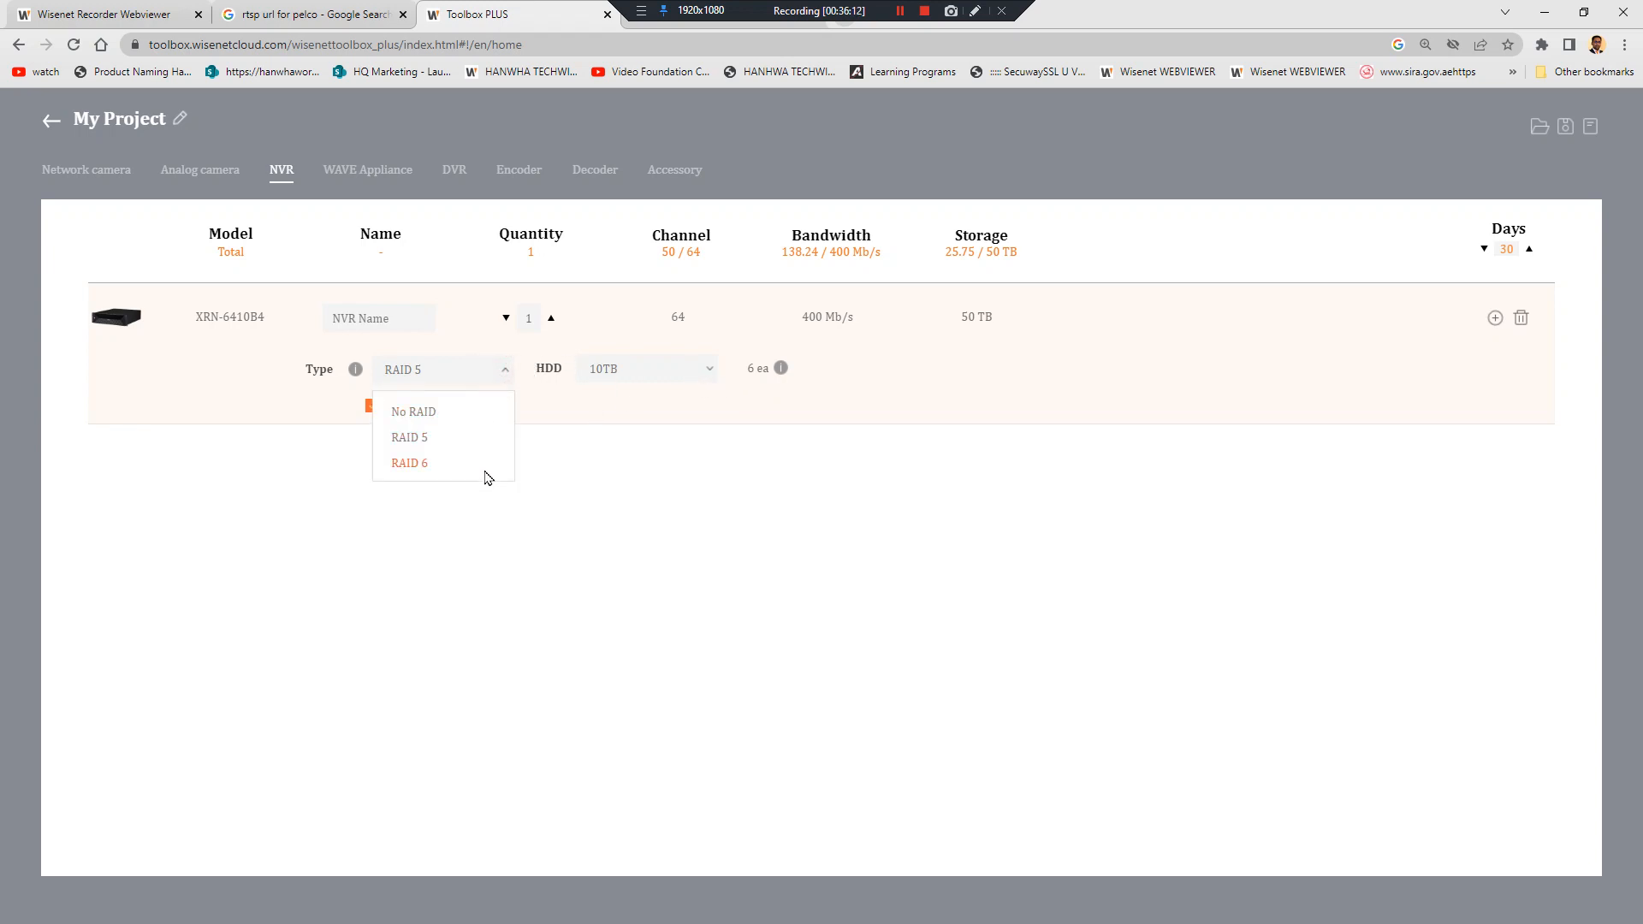
pyautogui.click(477, 469)
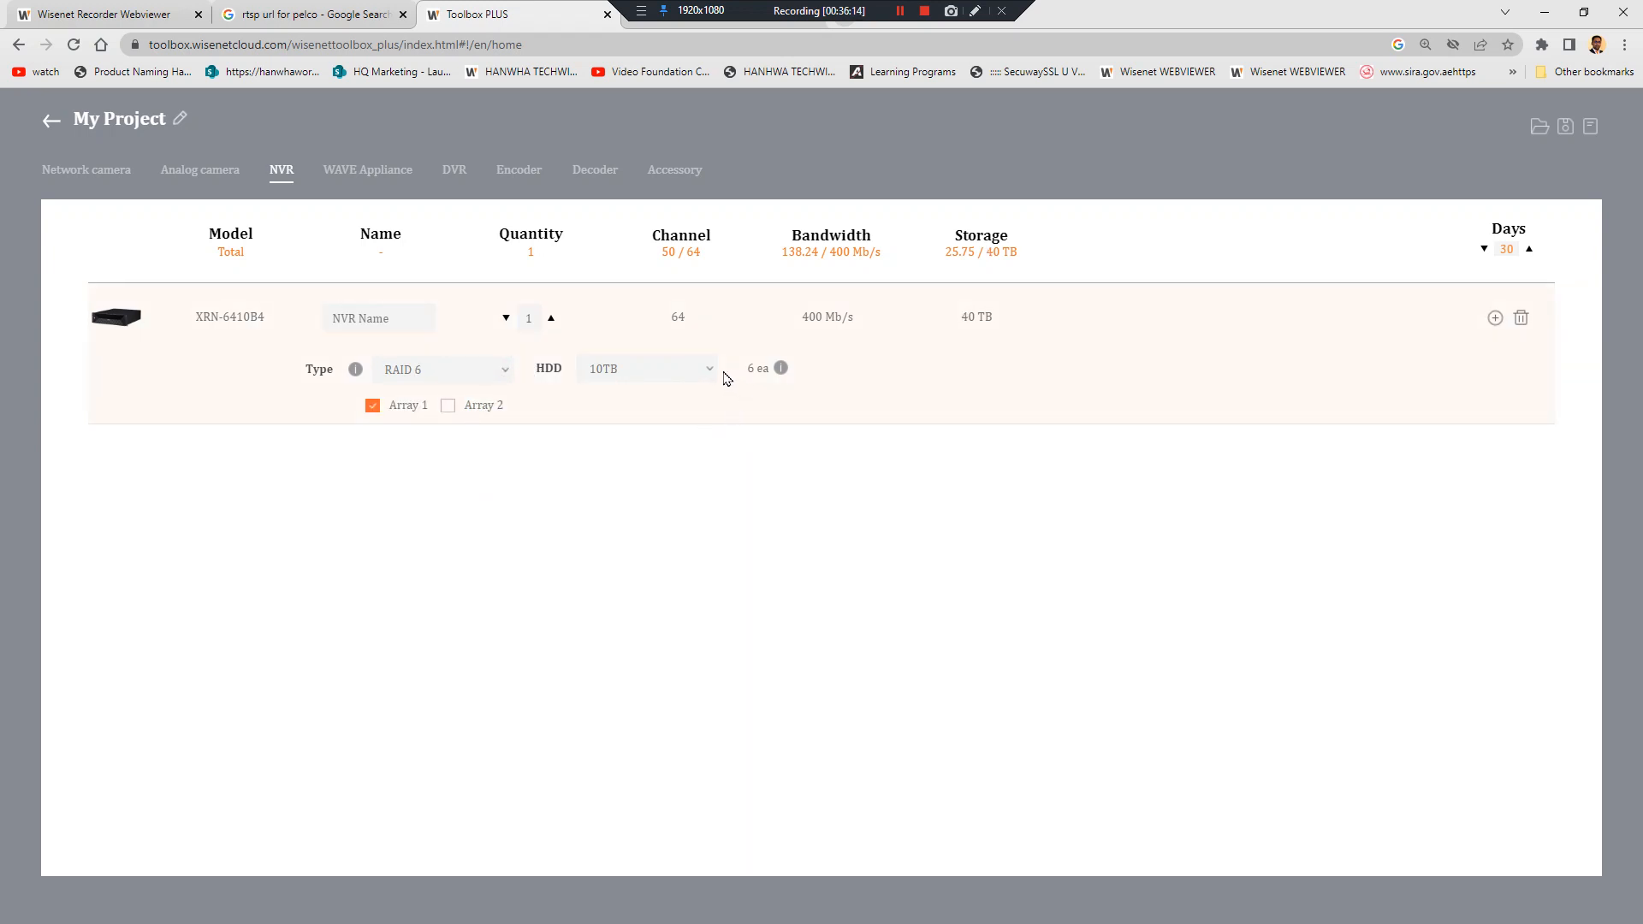
pyautogui.moveTo(781, 369)
pyautogui.click(451, 370)
pyautogui.click(467, 407)
# Set NVR quantity to 64 with RAID 6, retention 90 days, and 6TB drives
pyautogui.doubleClick(531, 319)
pyautogui.write('64')
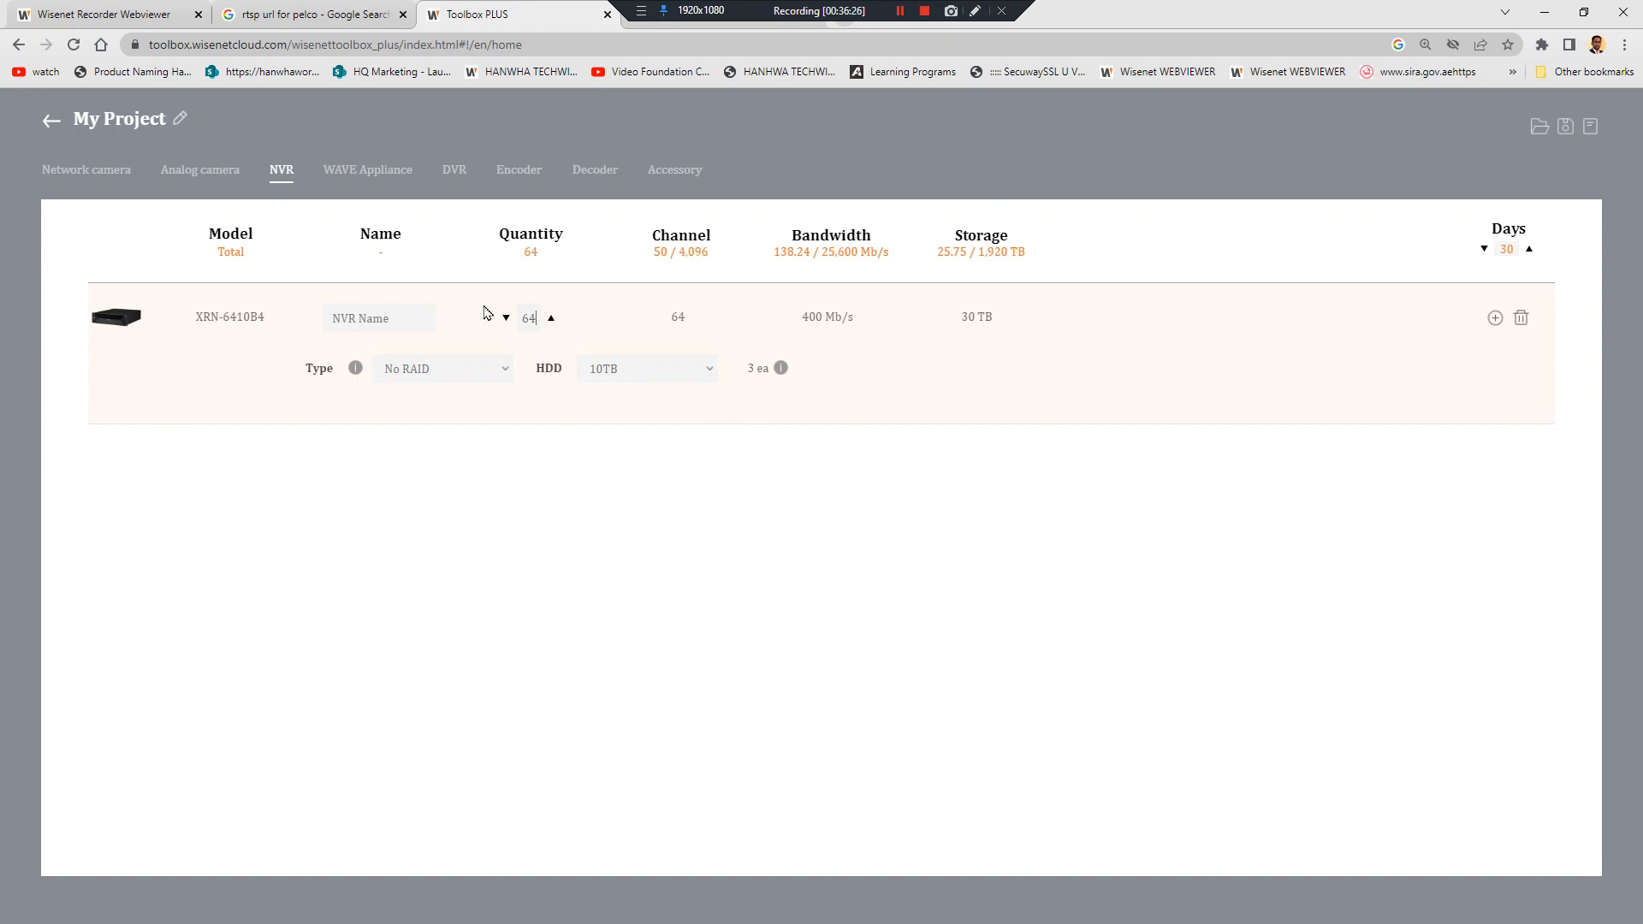
pyautogui.click(565, 437)
pyautogui.click(476, 369)
pyautogui.click(450, 465)
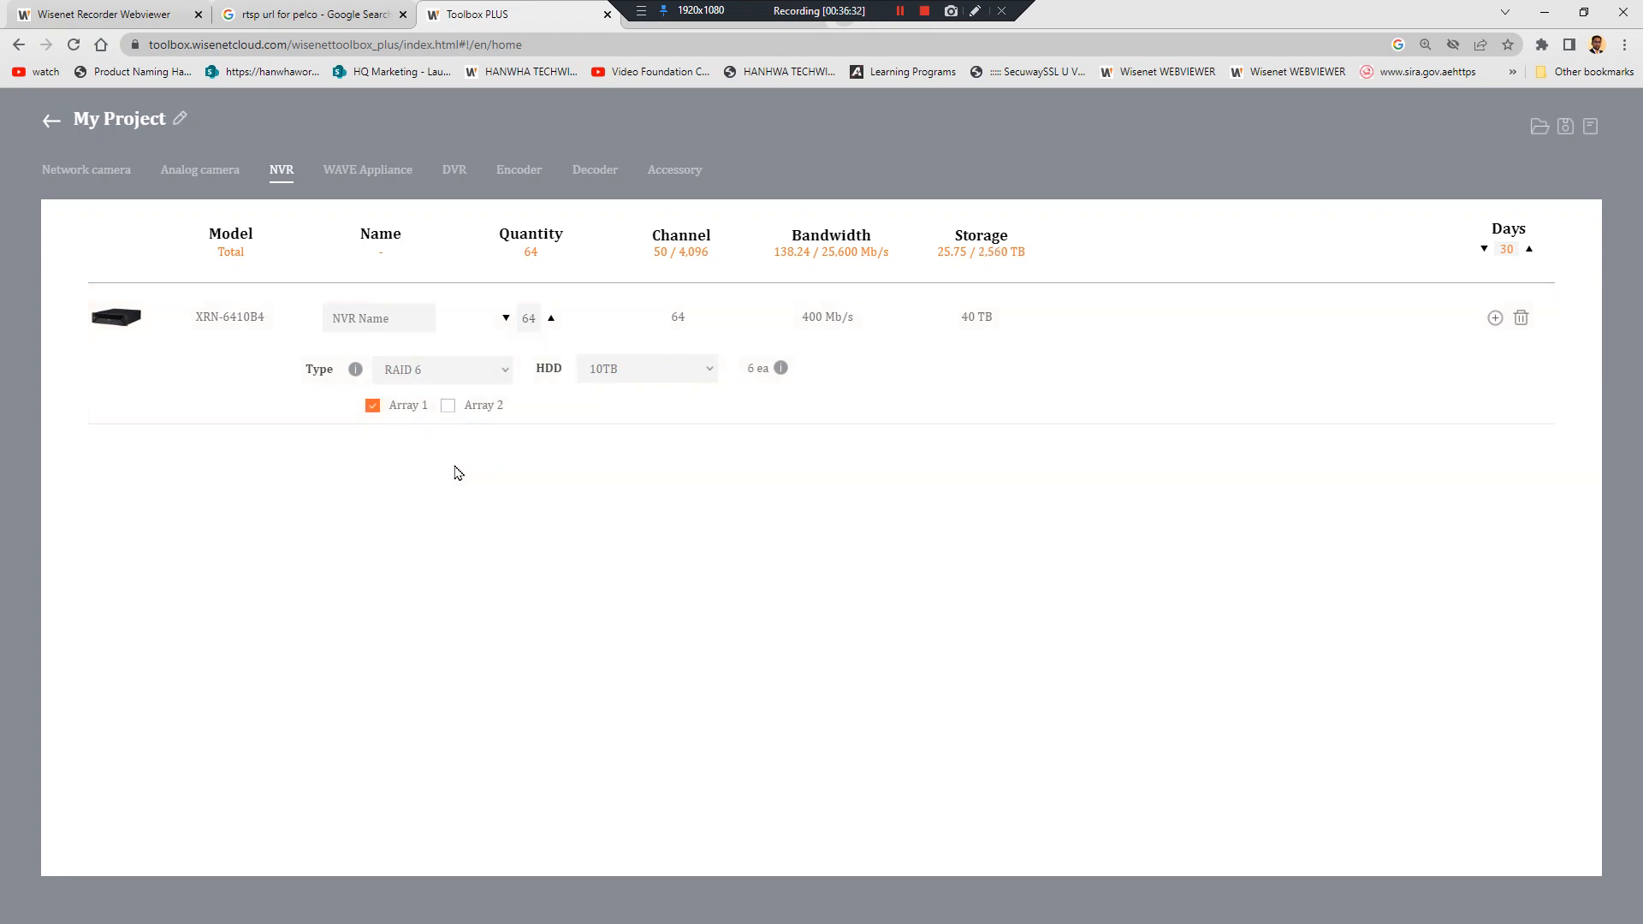
pyautogui.hotkey('ctrl', 'a')
pyautogui.write('90')
pyautogui.click(622, 368)
pyautogui.click(650, 514)
# Extend retention to 180 days and switch the NVR drives to 10TB
pyautogui.click(85, 178)
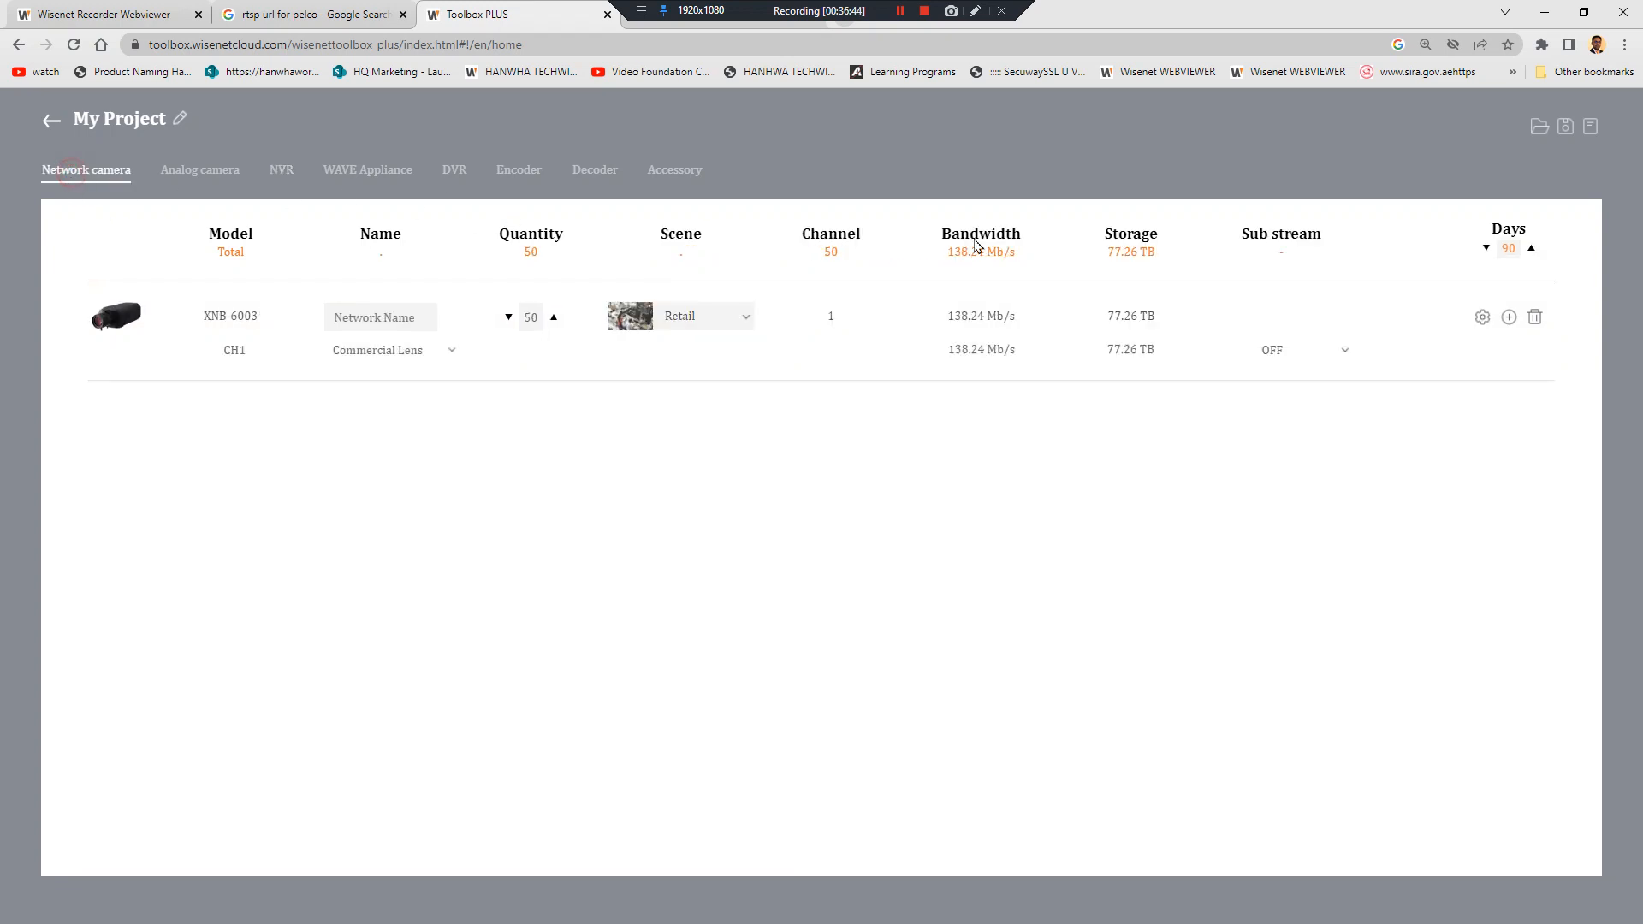
pyautogui.doubleClick(1507, 249)
pyautogui.write('180')
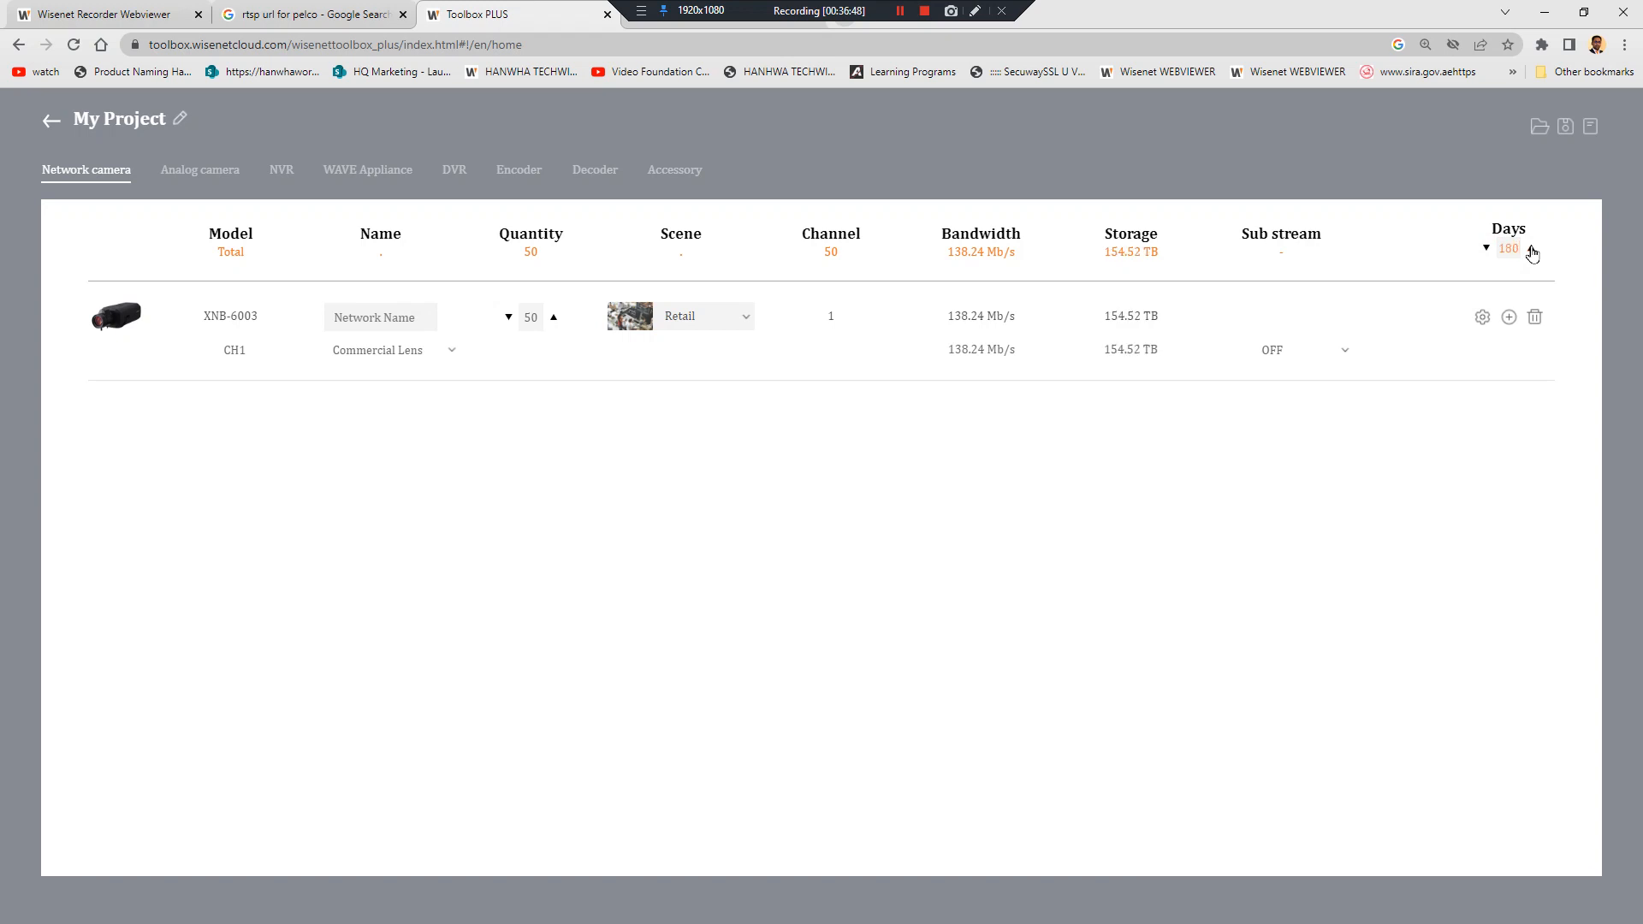
pyautogui.click(291, 172)
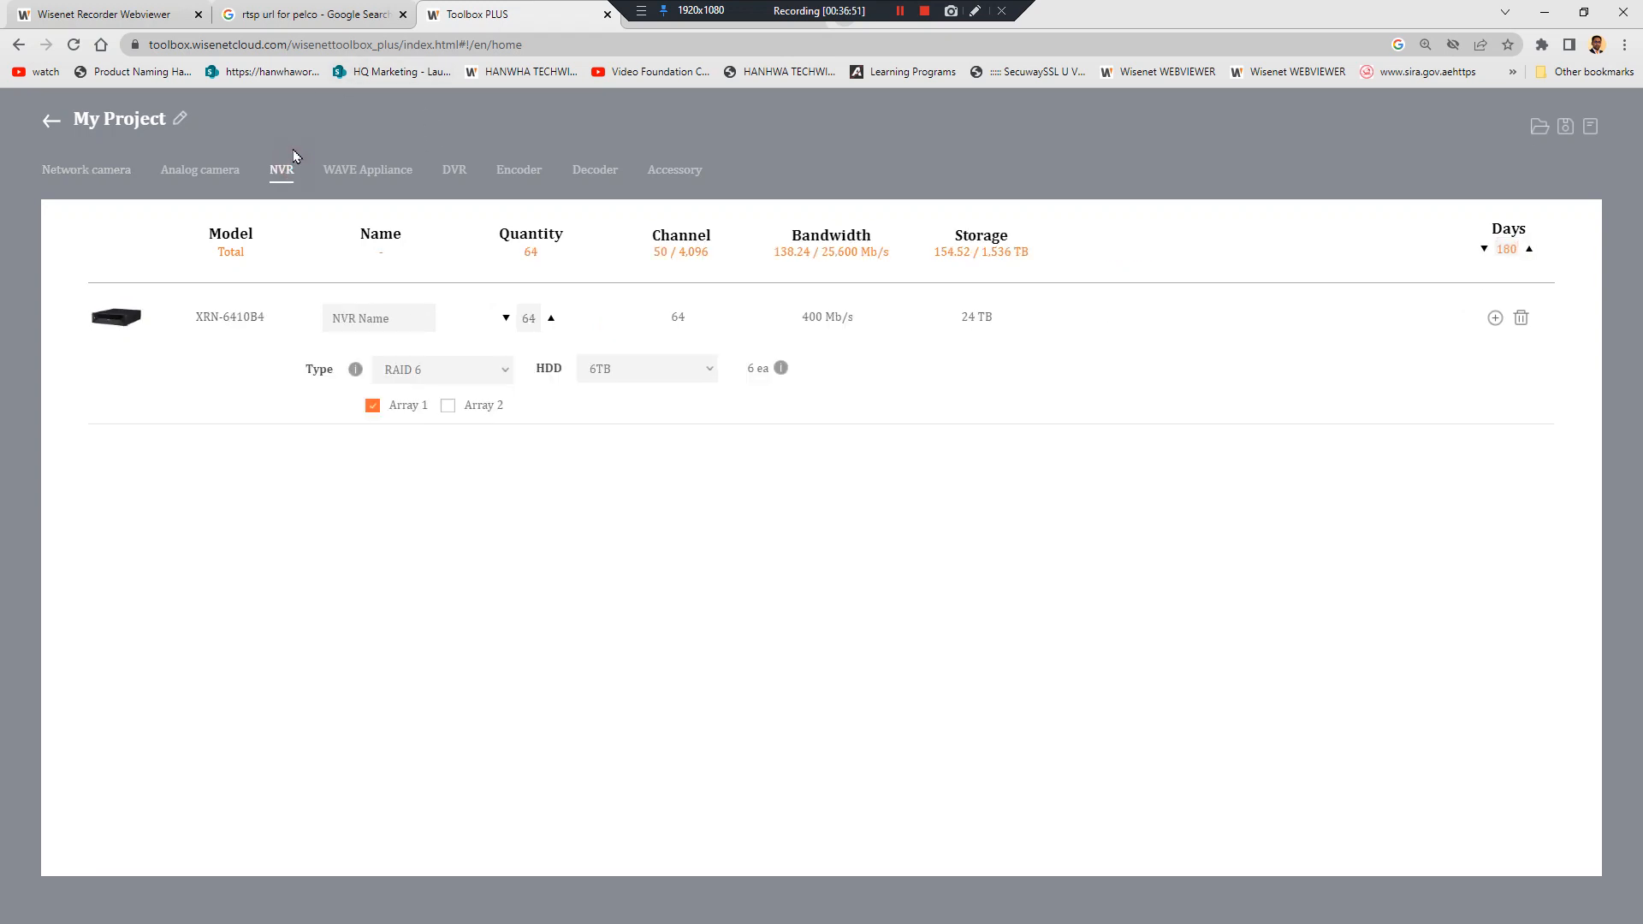
pyautogui.click(693, 371)
pyautogui.click(664, 500)
pyautogui.click(660, 371)
pyautogui.click(642, 567)
# Raise the XNB-6003 camera quantity to 64 and check the NVR tab
pyautogui.click(113, 180)
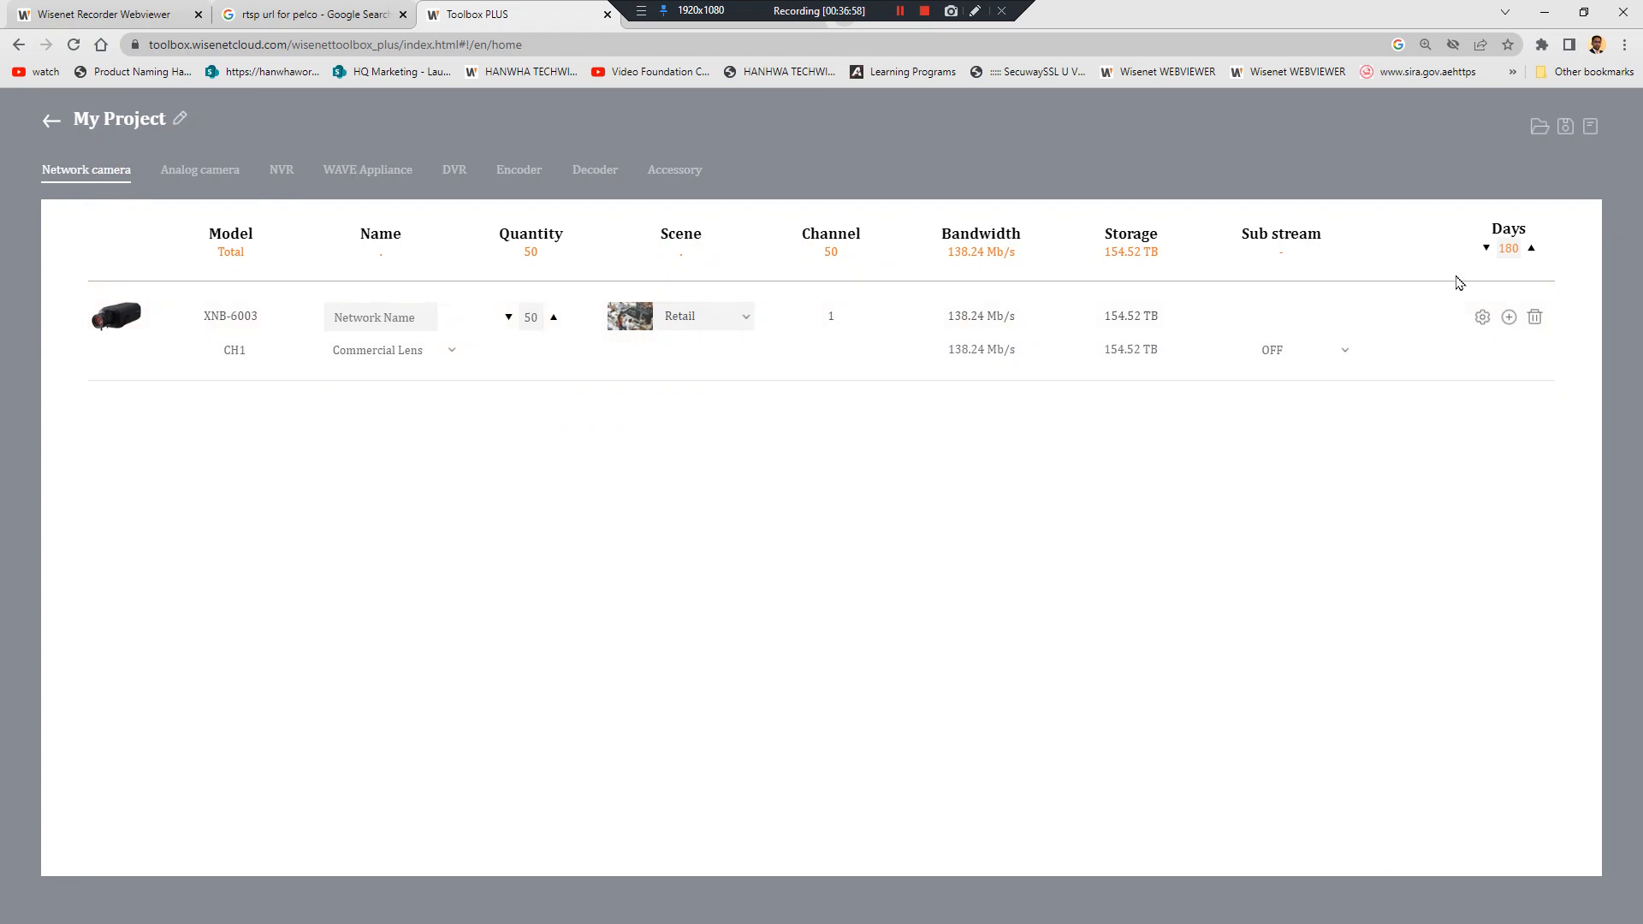
pyautogui.doubleClick(532, 317)
pyautogui.write('64')
pyautogui.click(282, 169)
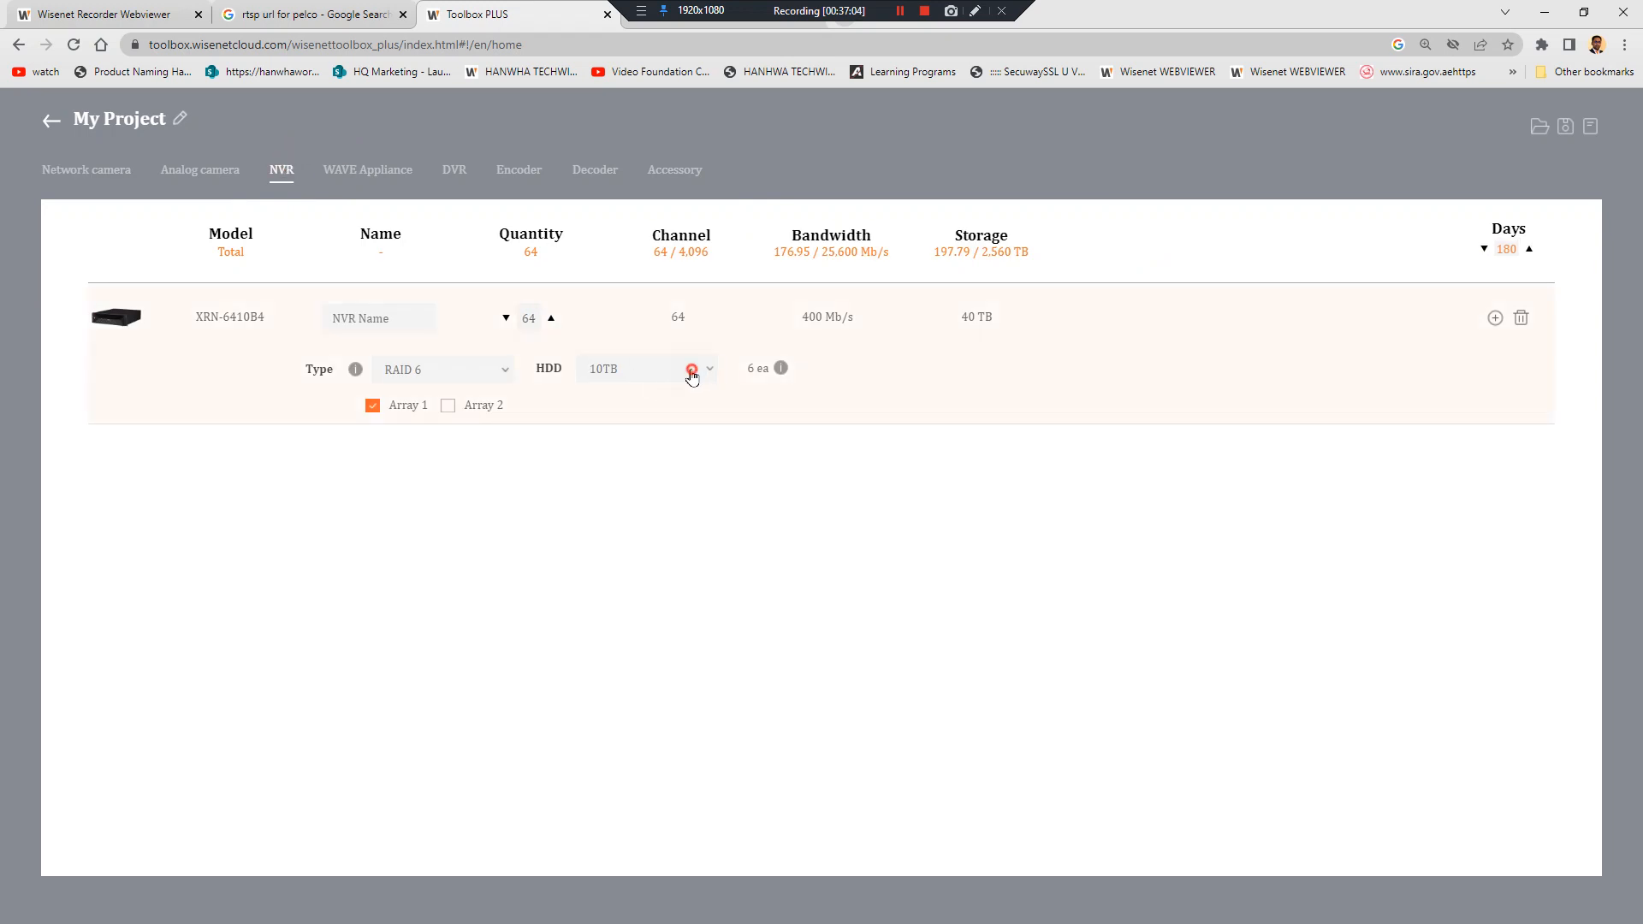
# Configure one XRN-6410B4 NVR using RAID 5 with 10TB drives
pyautogui.click(692, 369)
pyautogui.click(665, 517)
pyautogui.click(471, 369)
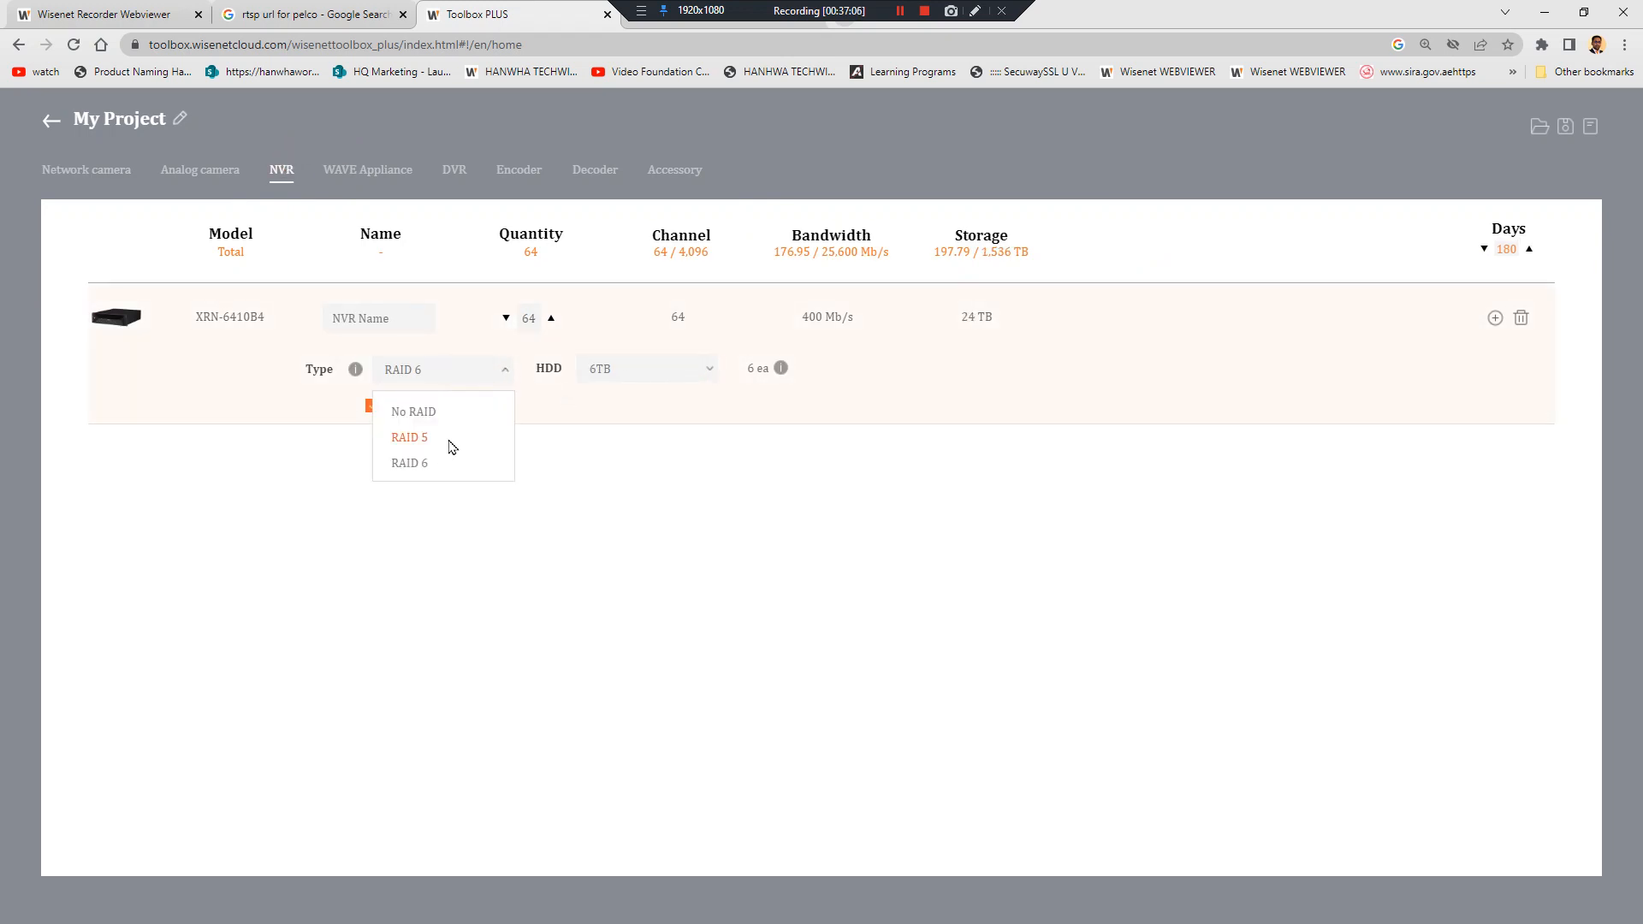
pyautogui.click(451, 436)
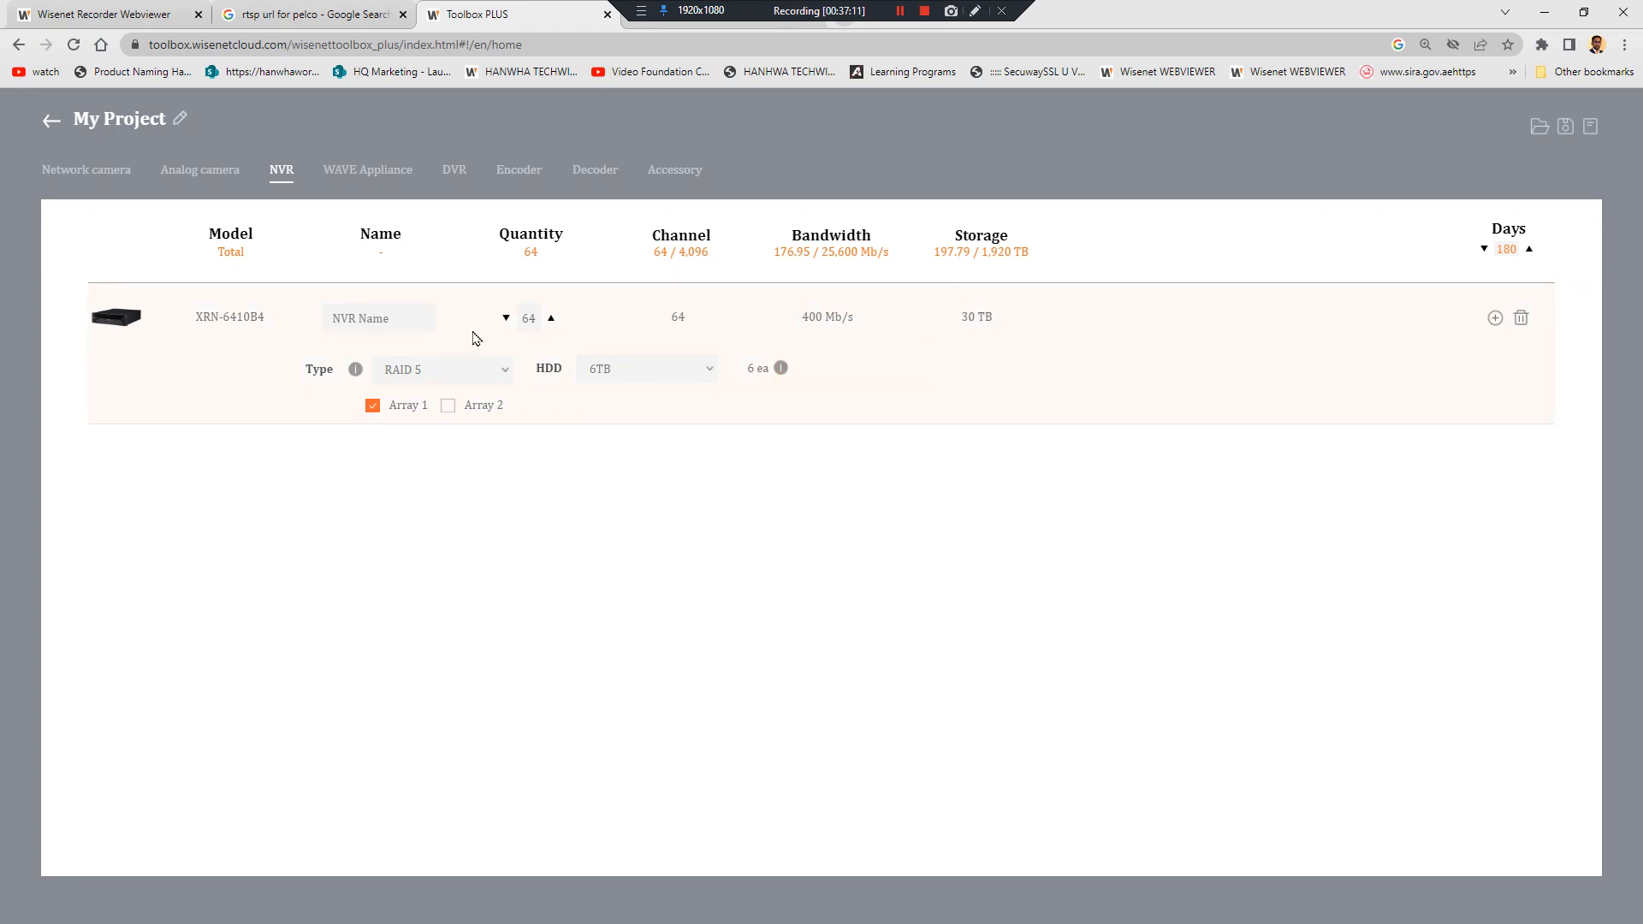
pyautogui.doubleClick(530, 318)
pyautogui.write('1')
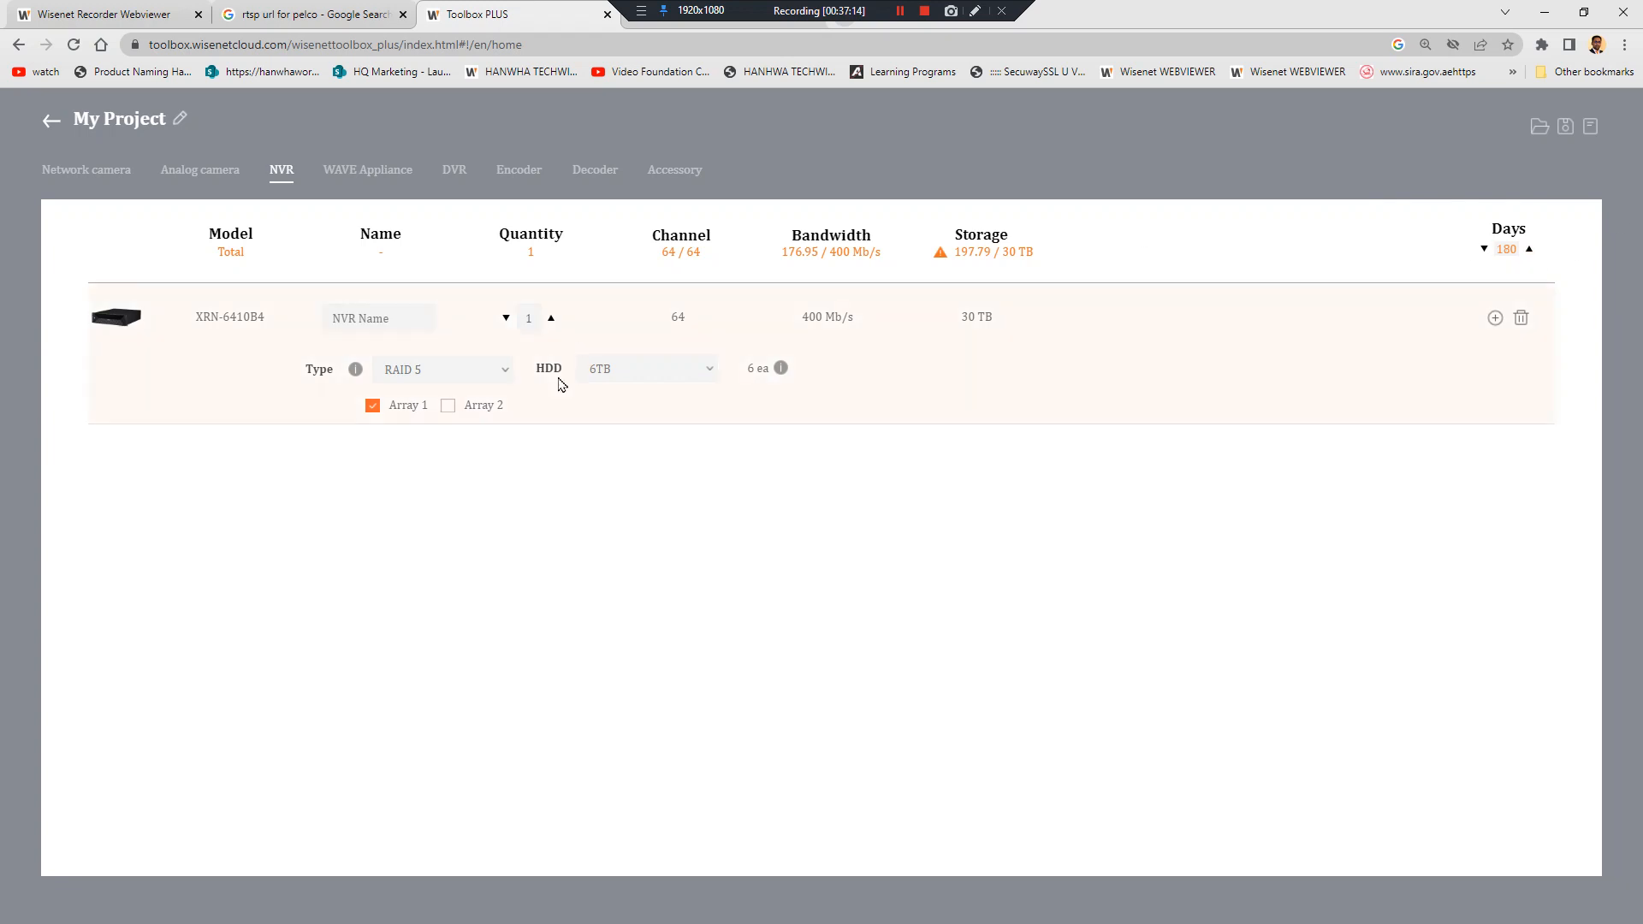
pyautogui.click(653, 371)
pyautogui.click(660, 563)
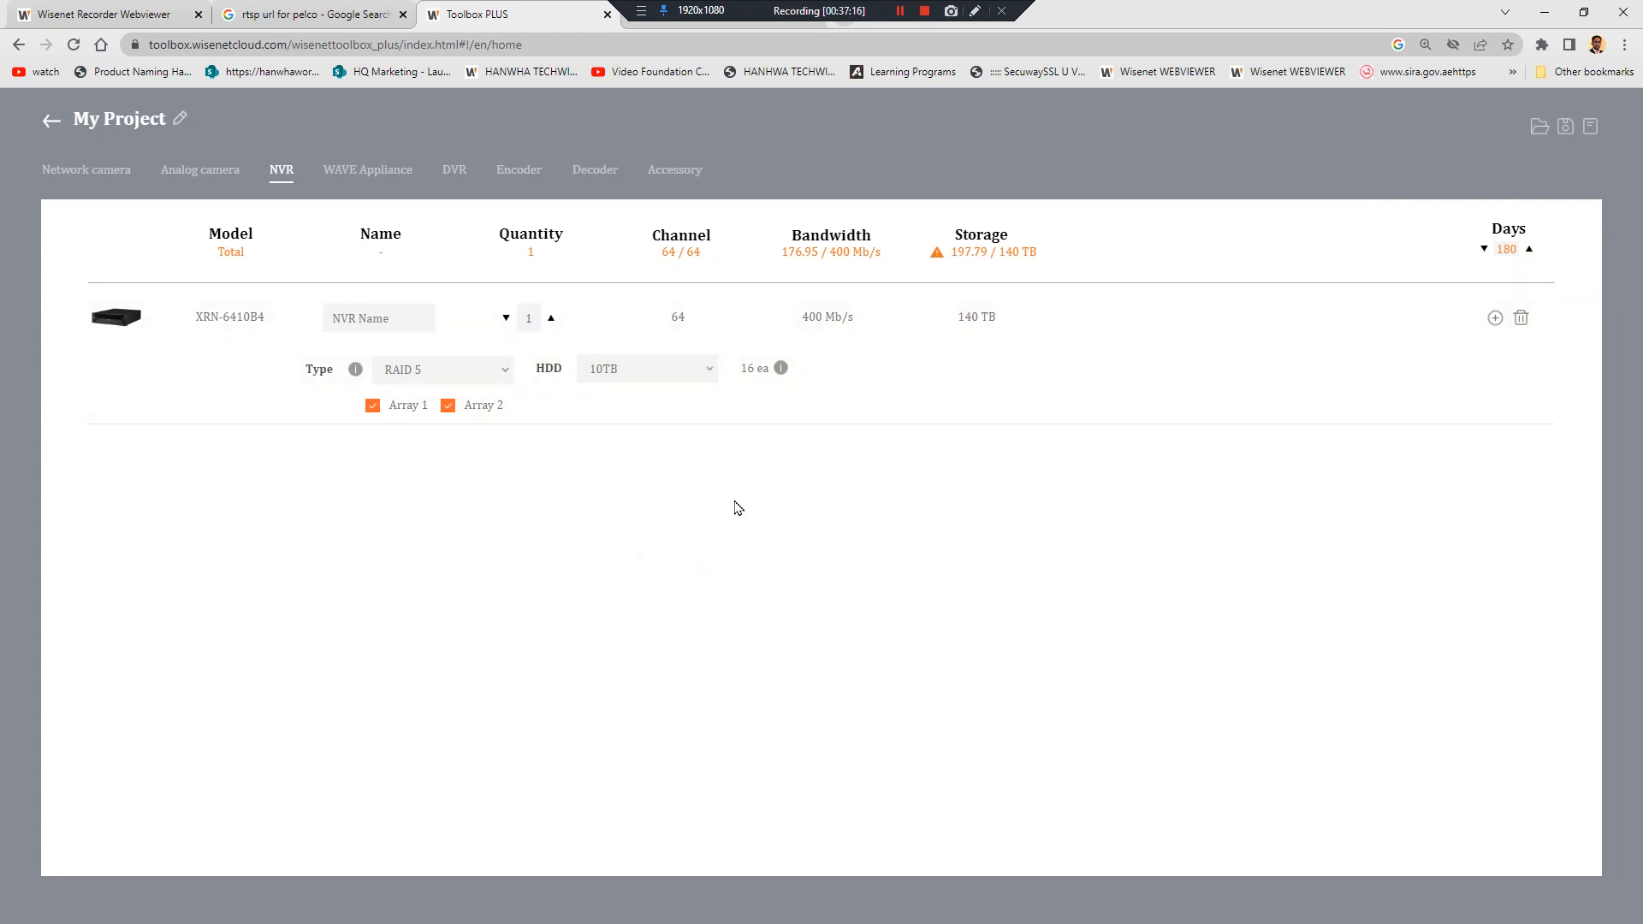
pyautogui.click(472, 370)
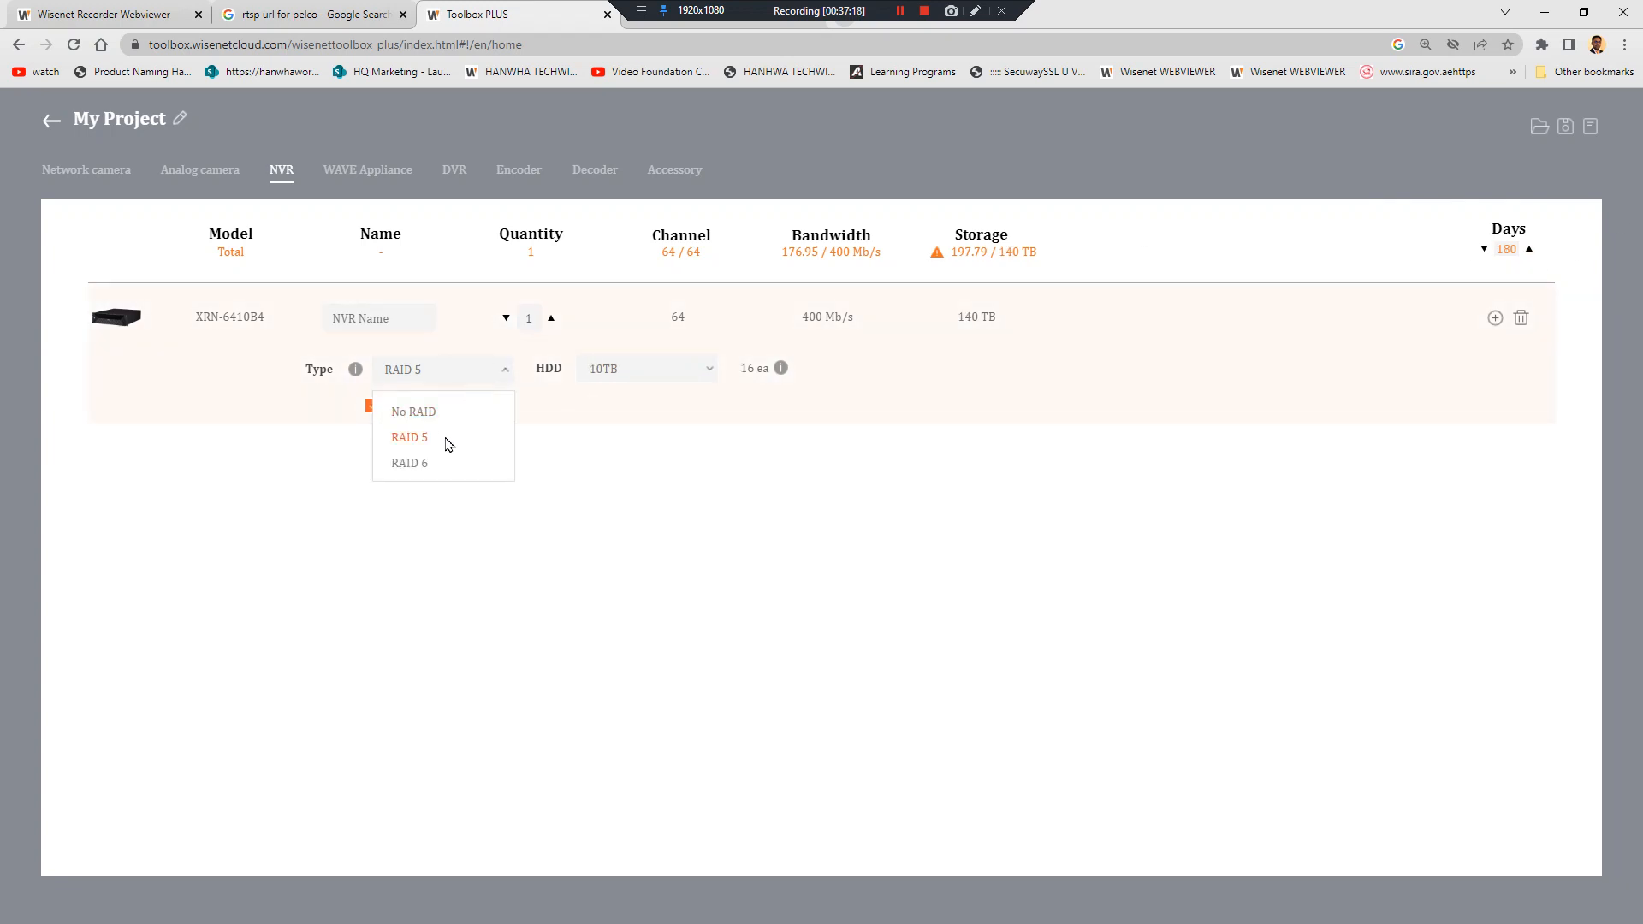
pyautogui.click(446, 445)
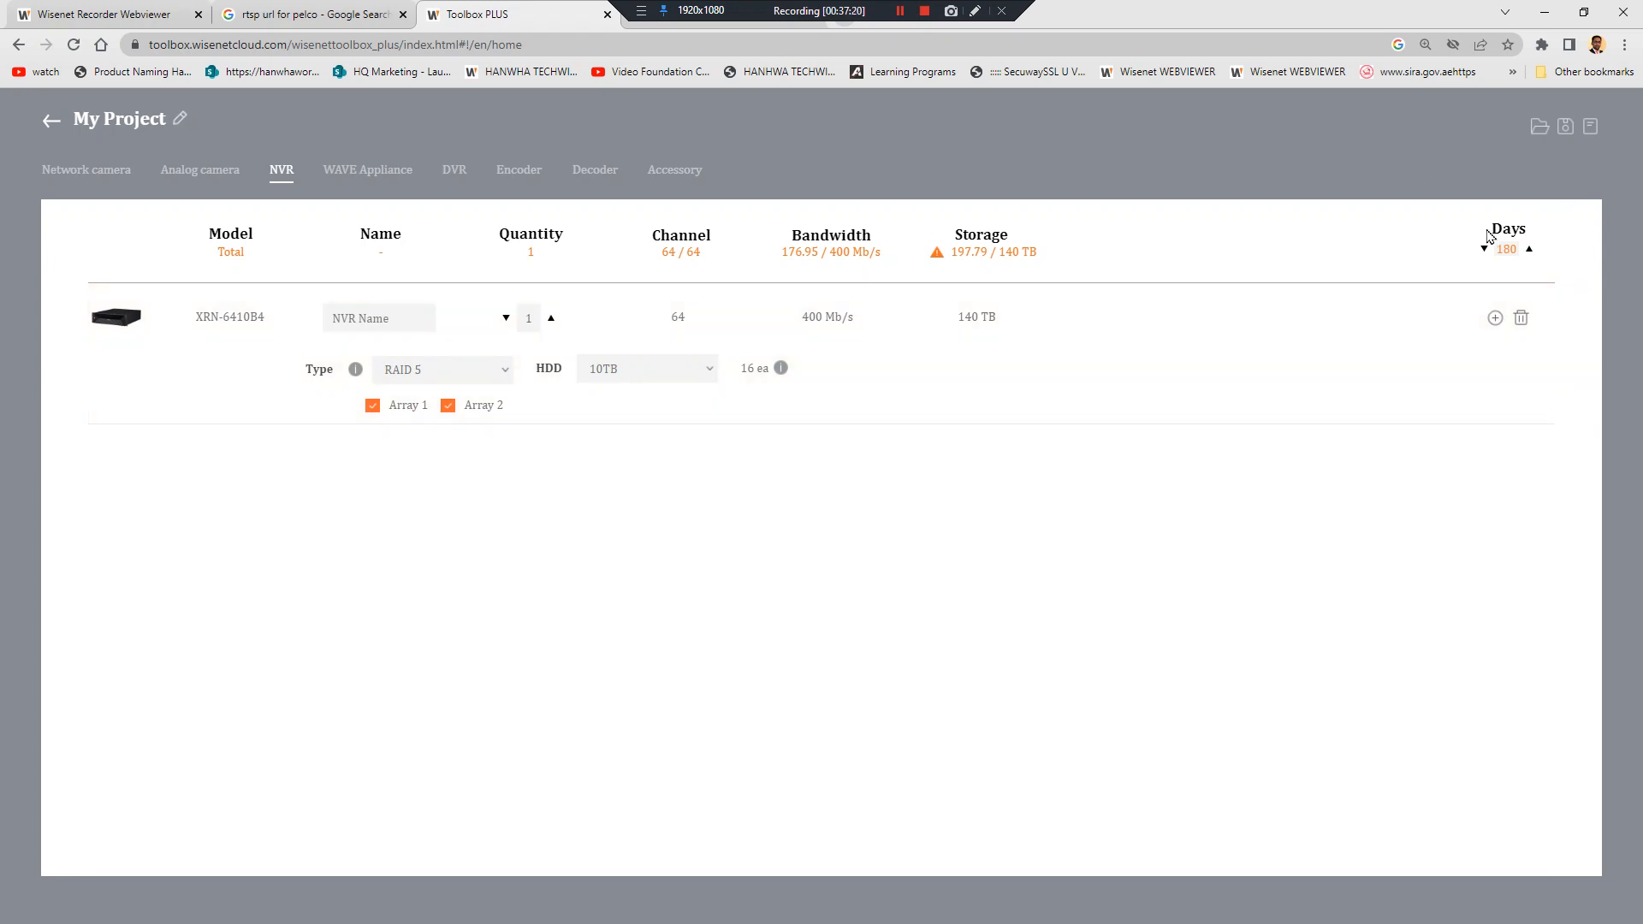
# Set retention to 30 days, try No RAID, then return the NVR to RAID 5
pyautogui.doubleClick(1503, 248)
pyautogui.write('30')
pyautogui.click(517, 491)
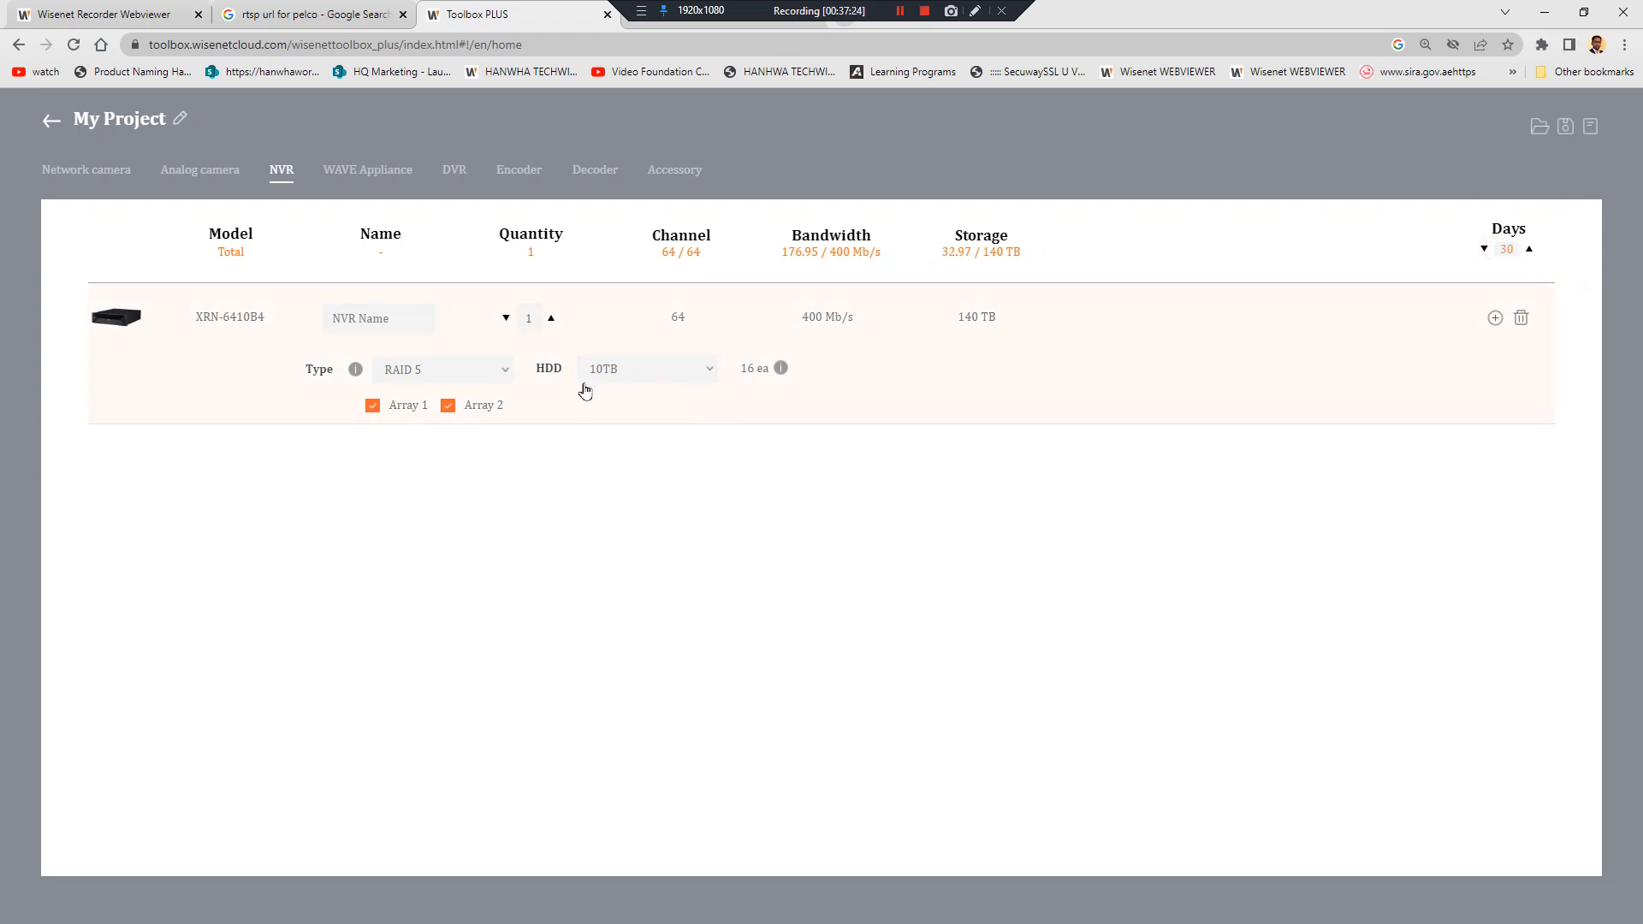
pyautogui.click(624, 366)
pyautogui.click(467, 374)
pyautogui.click(459, 412)
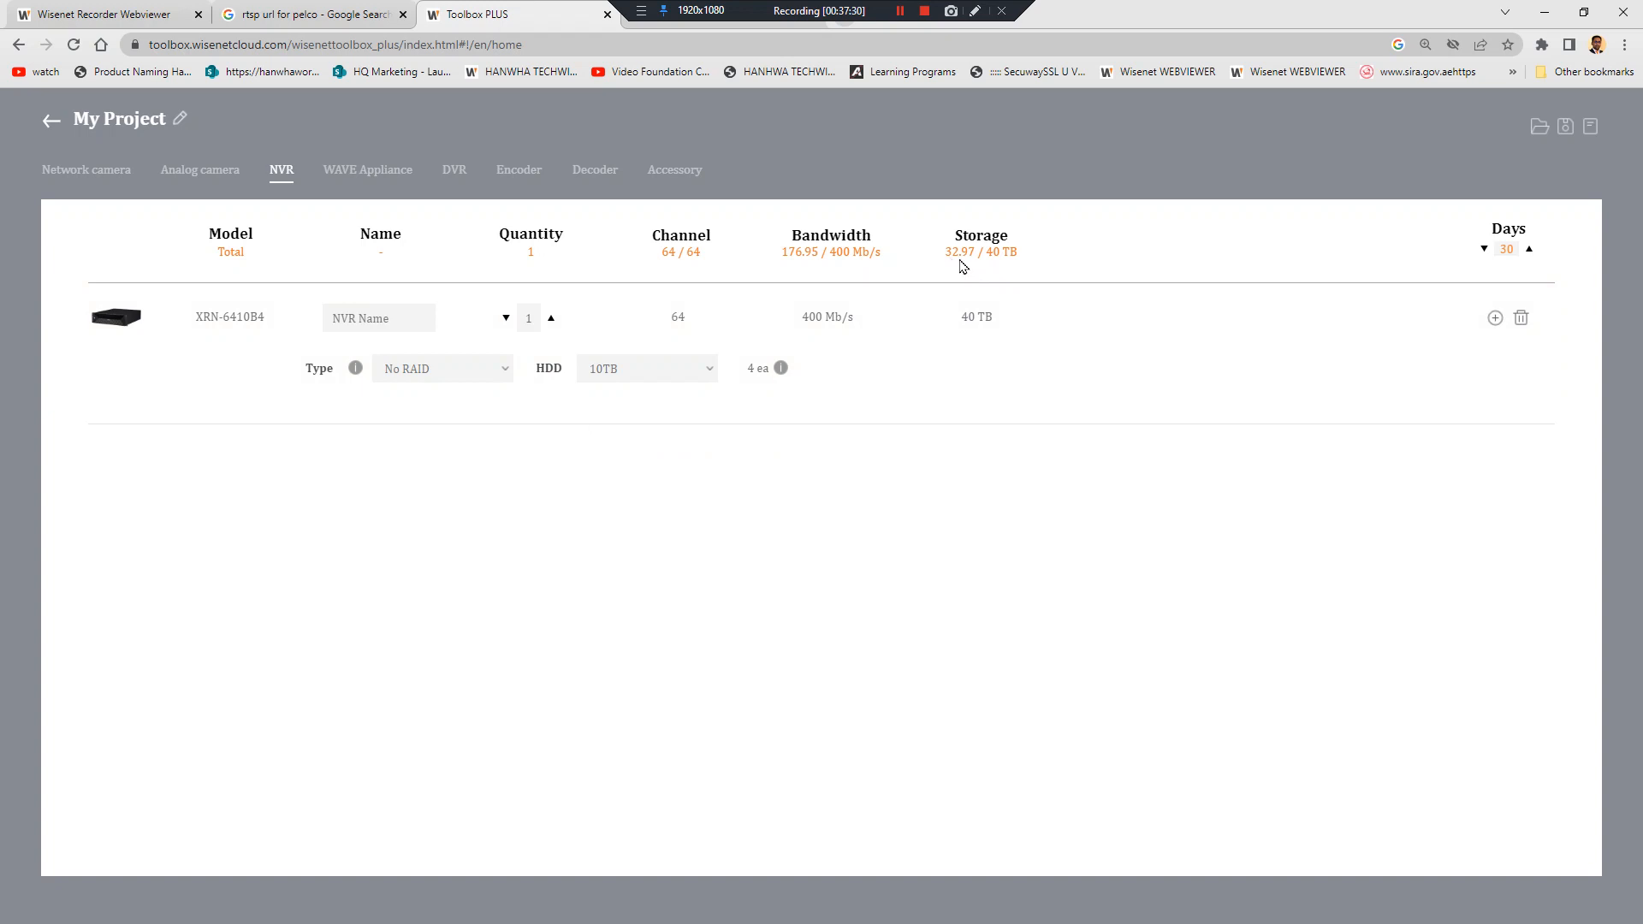
pyautogui.click(407, 374)
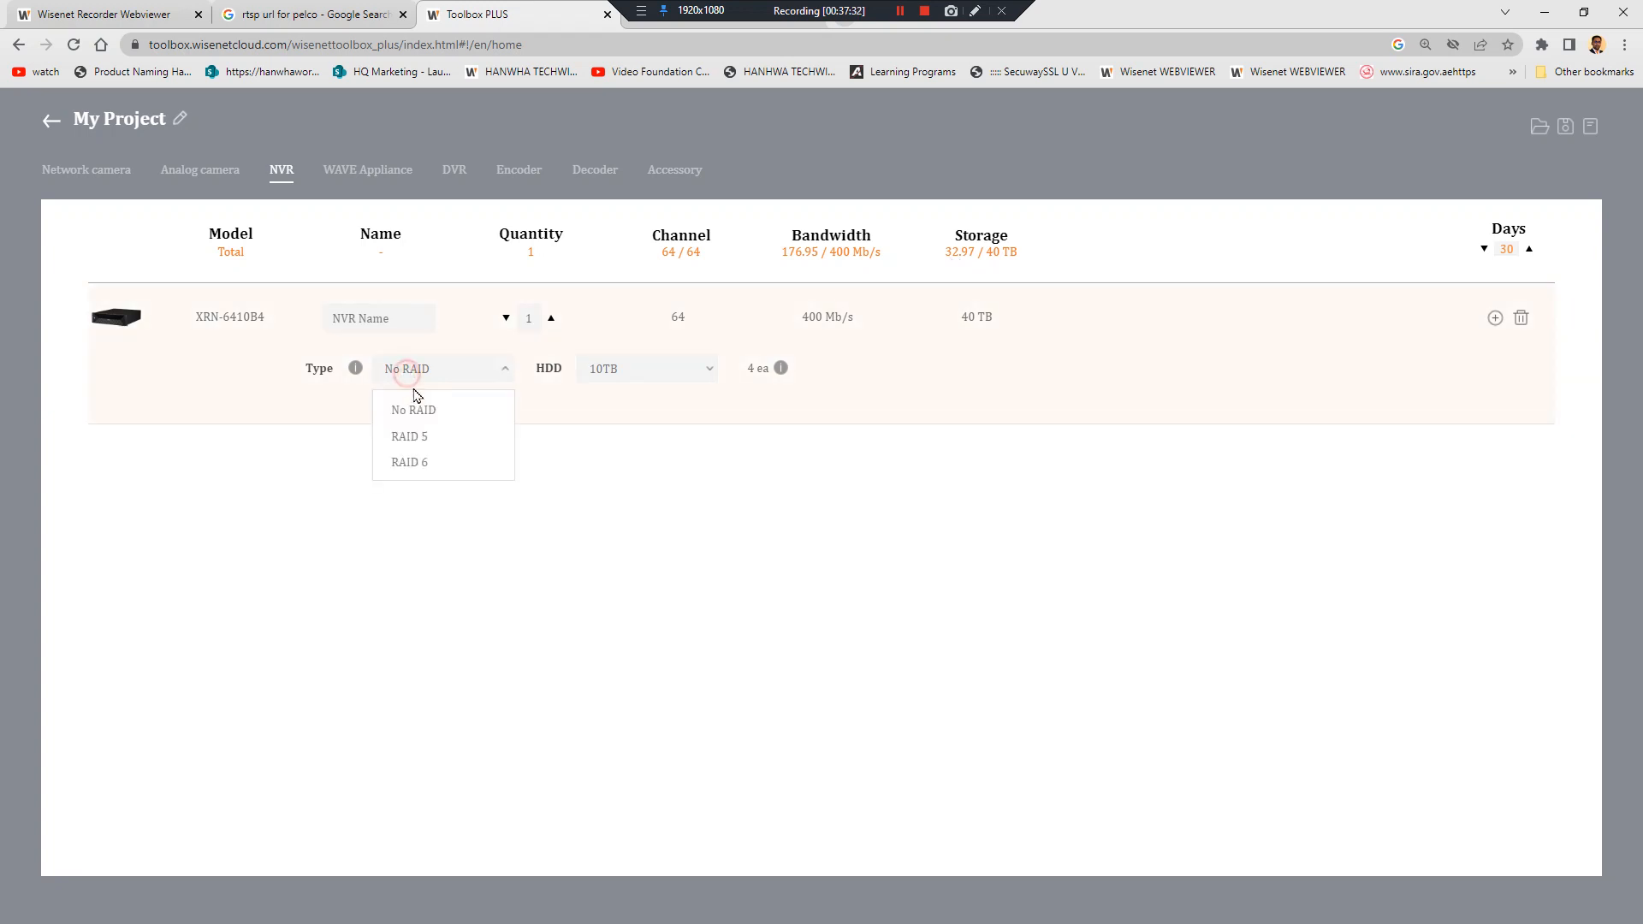
pyautogui.click(425, 438)
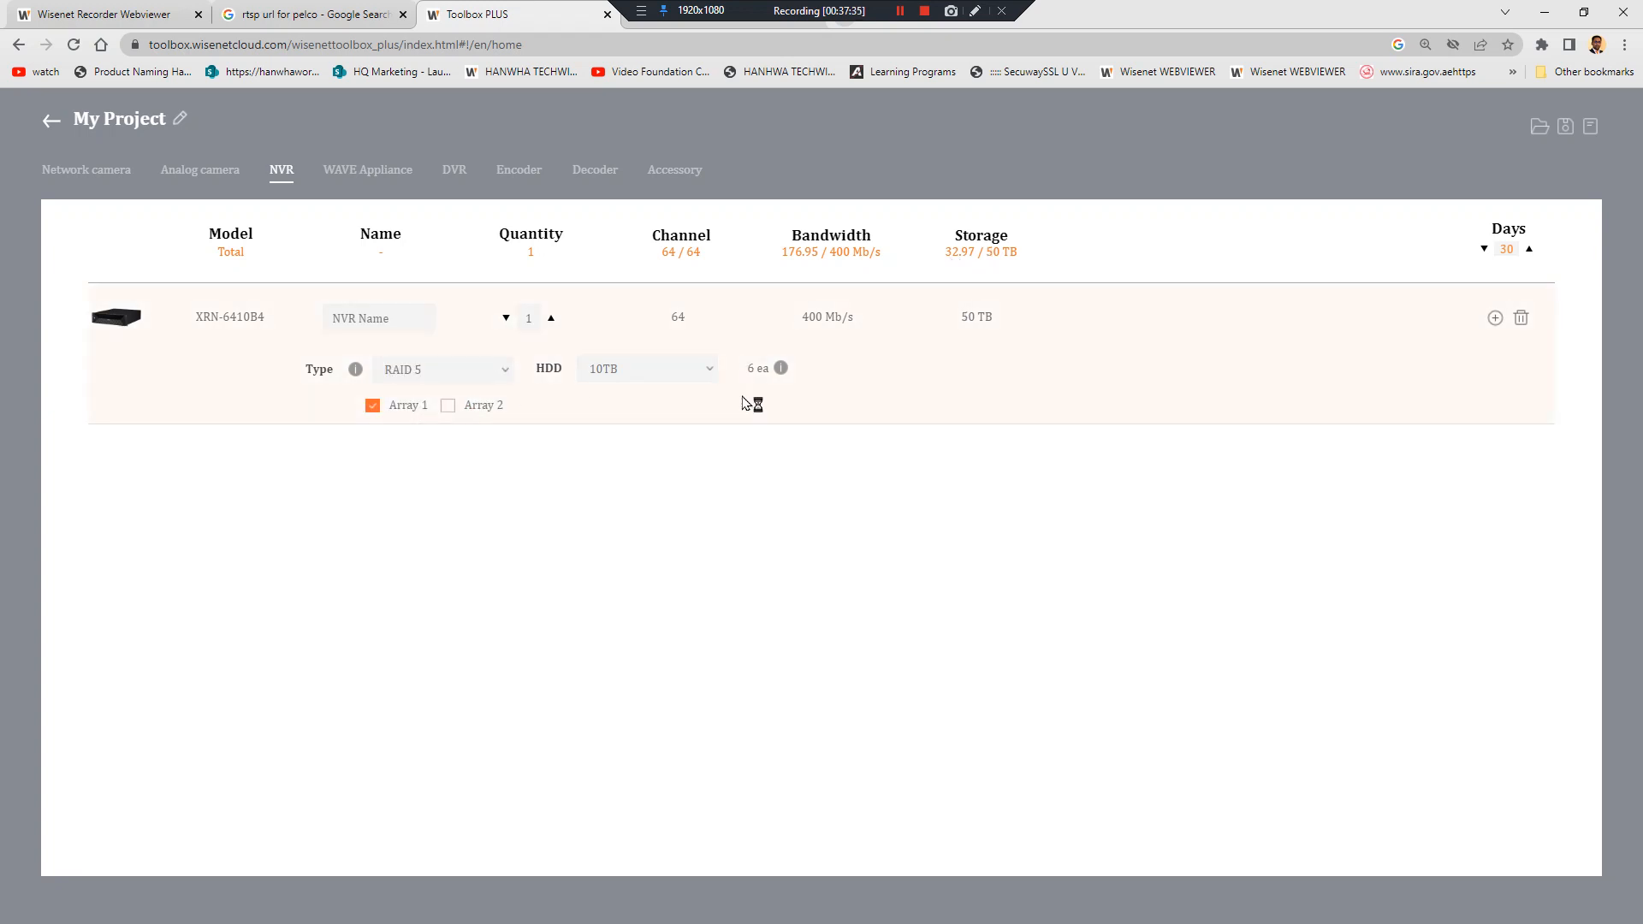
pyautogui.moveTo(779, 389)
# Set retention back to 180 days and give the NVR 10TB drives
pyautogui.doubleClick(1508, 247)
pyautogui.write('90')
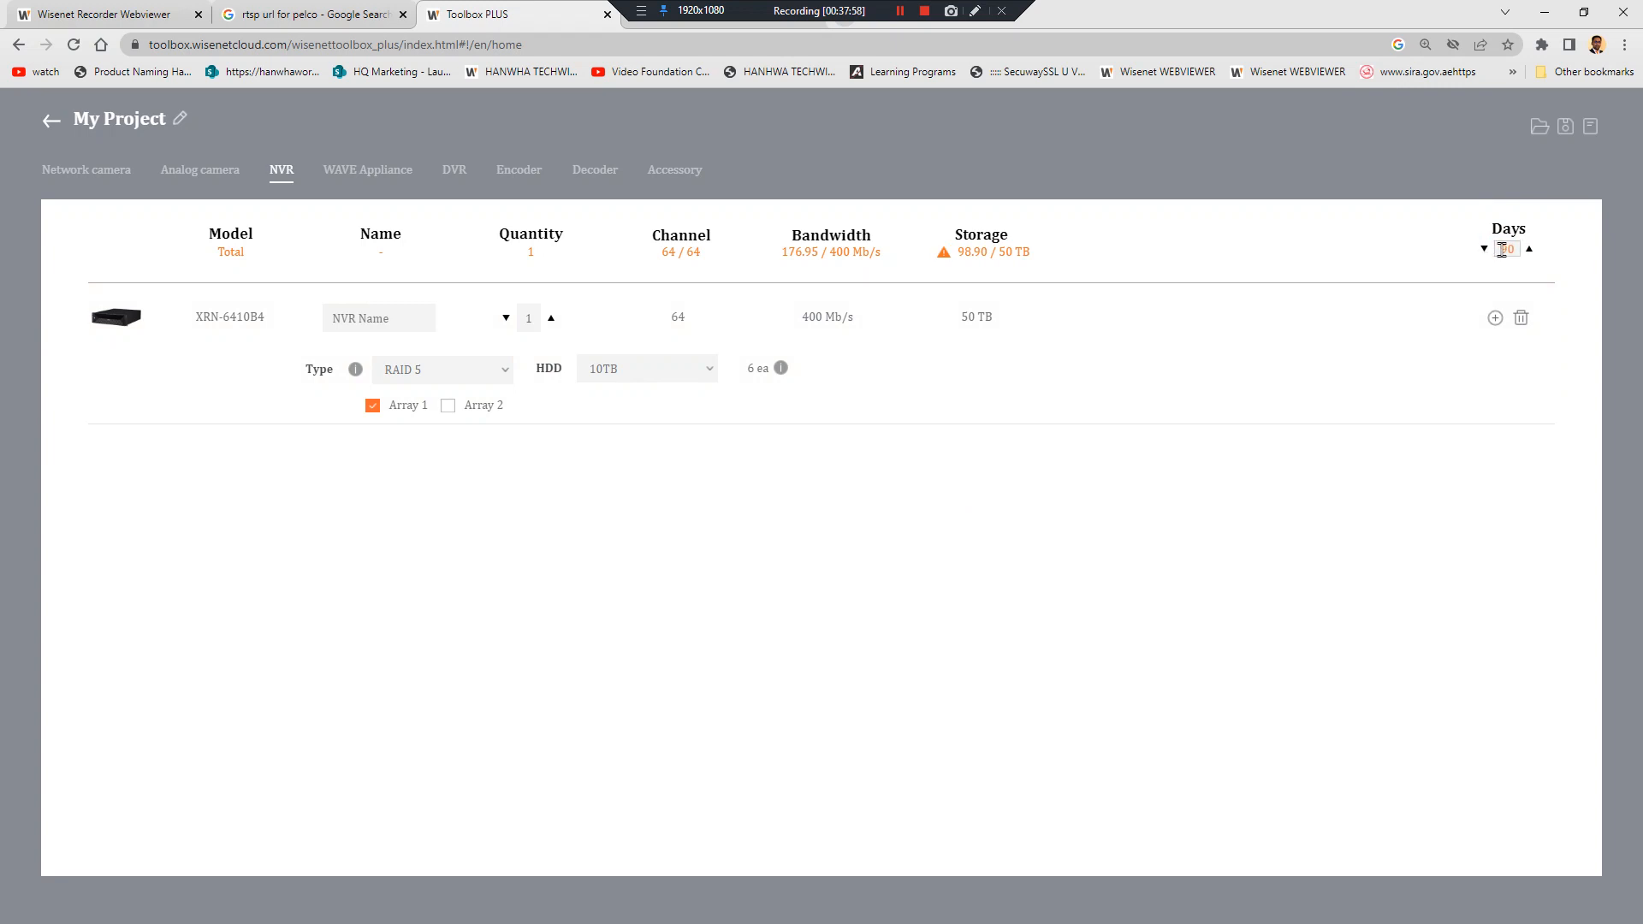
pyautogui.doubleClick(1502, 249)
pyautogui.write('180')
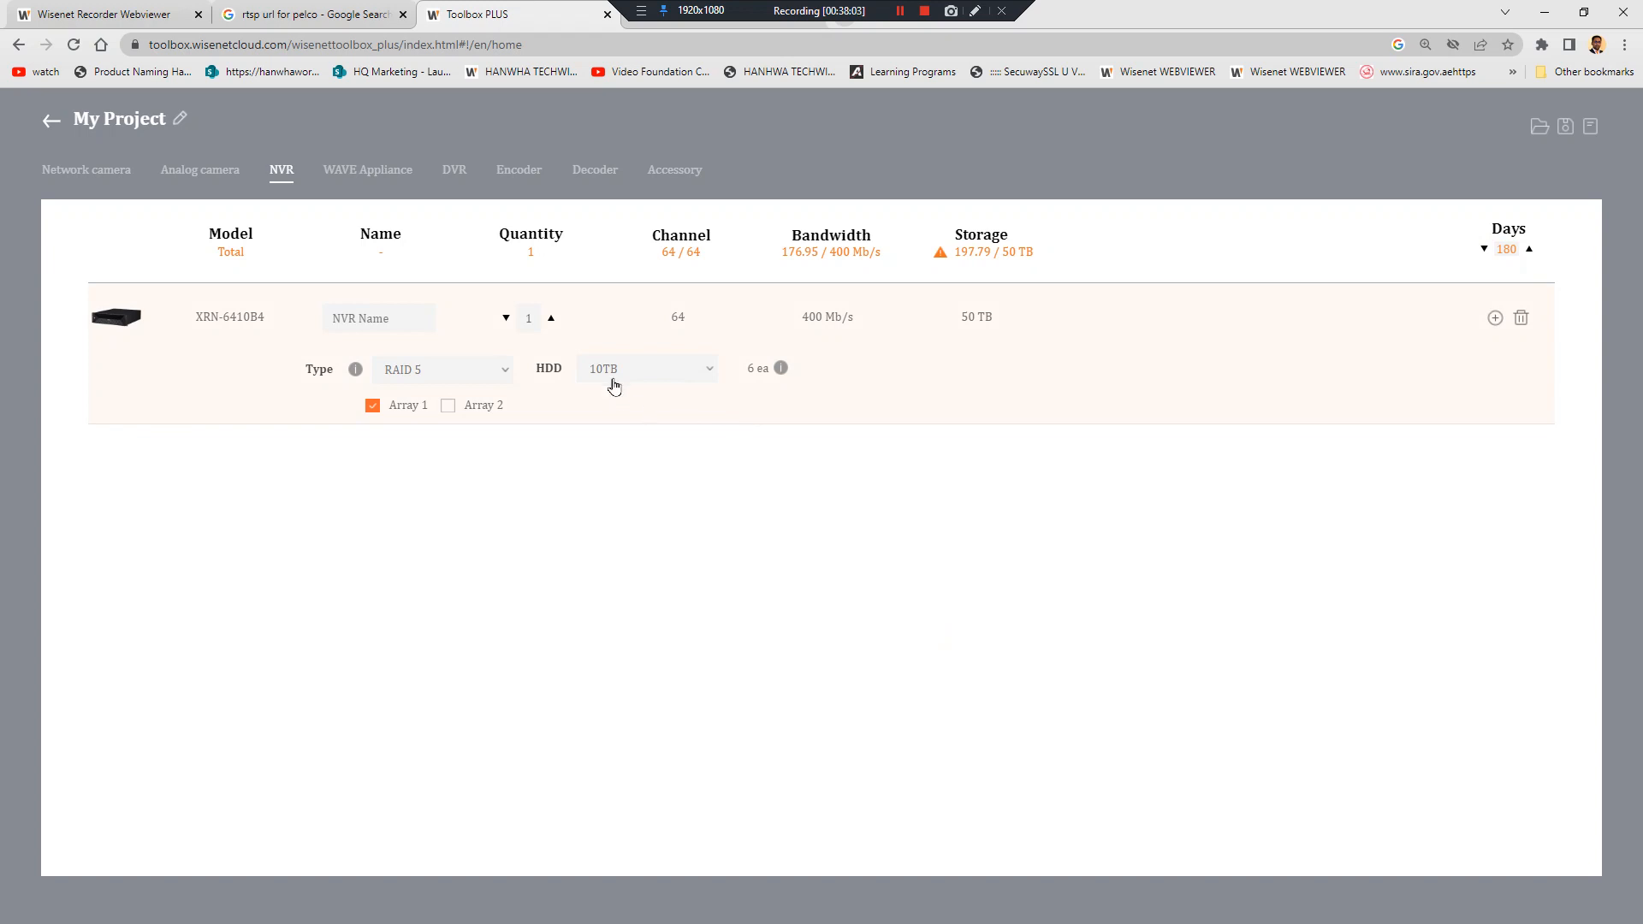
pyautogui.click(610, 376)
pyautogui.click(652, 552)
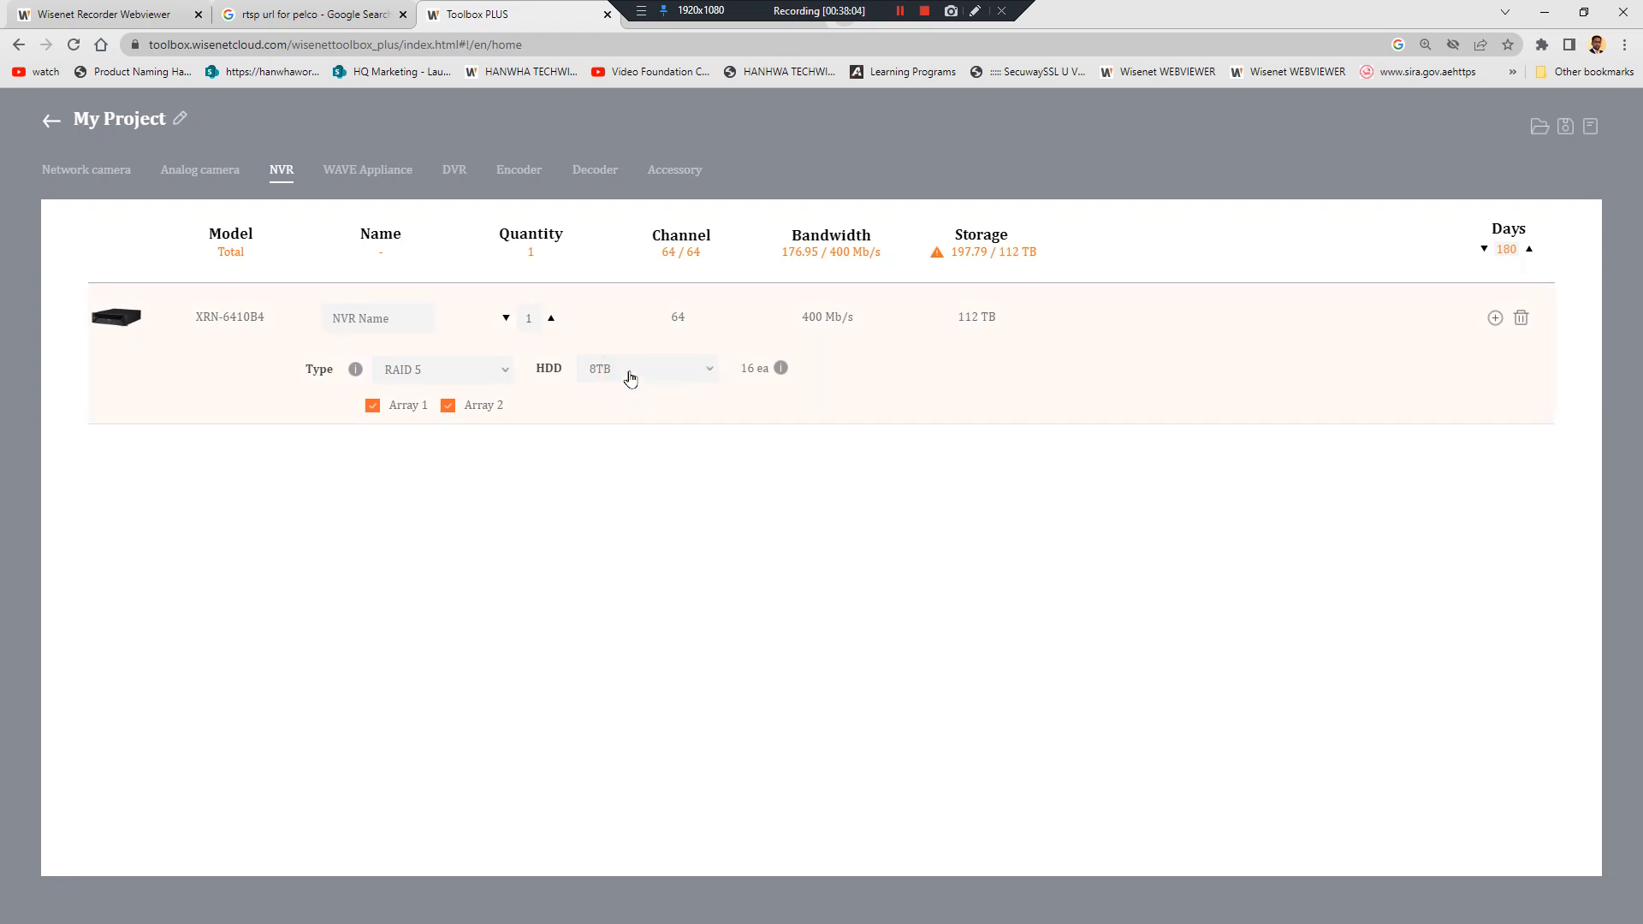
pyautogui.click(627, 374)
pyautogui.click(644, 566)
# Switch the NVR array to RAID 6 after trying No RAID, then minimize and restore Chrome
pyautogui.click(462, 371)
pyautogui.click(463, 411)
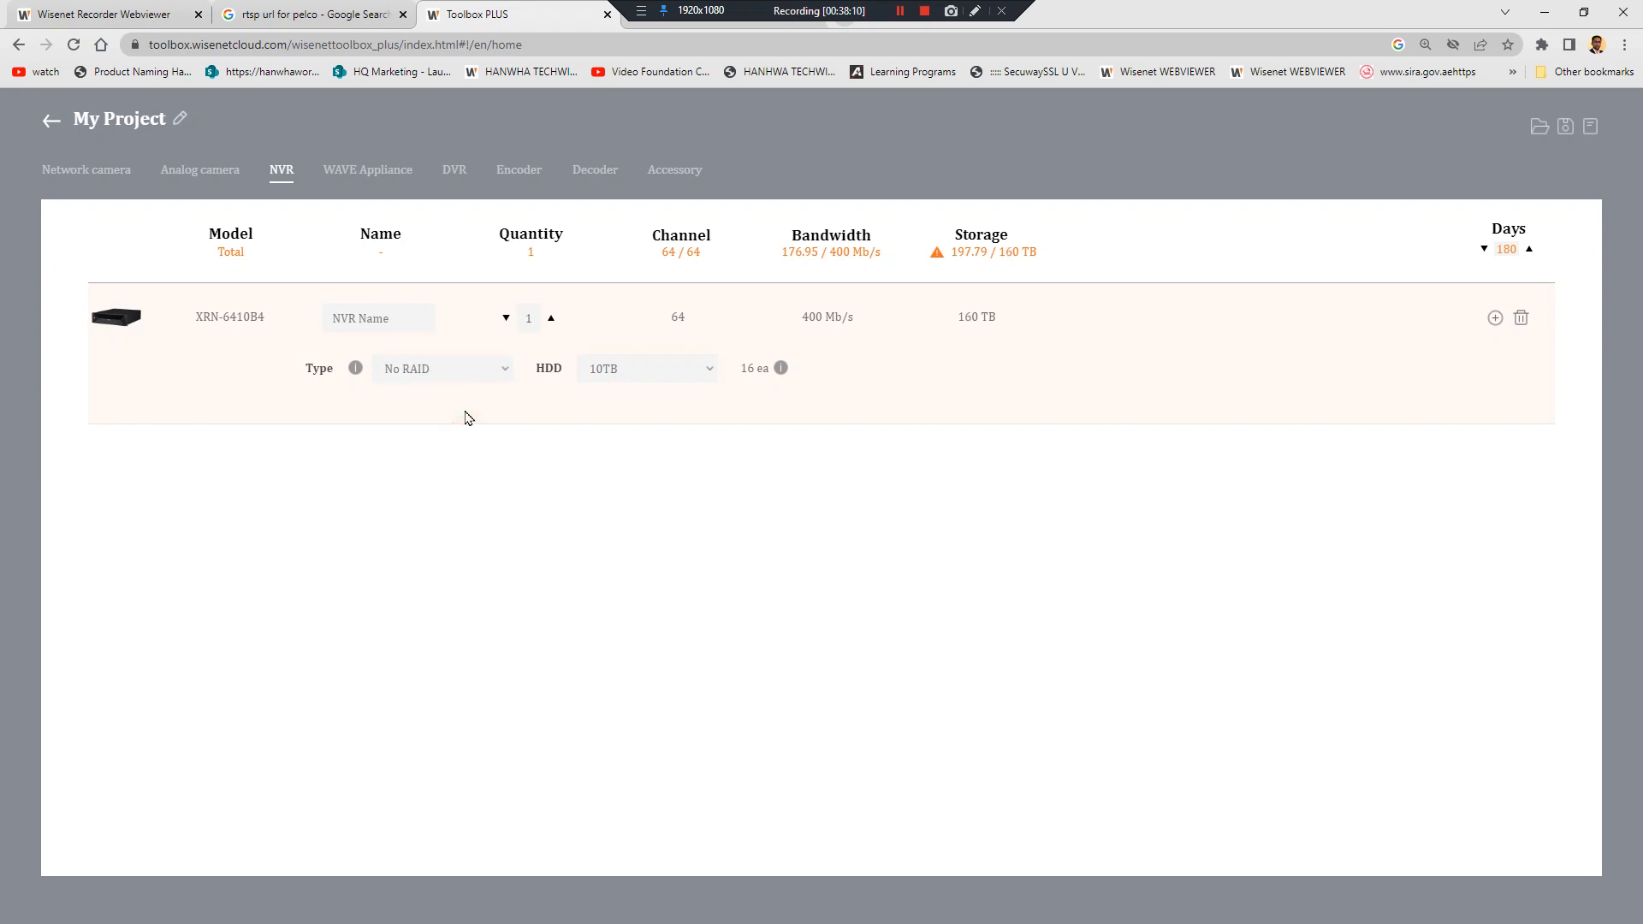
pyautogui.click(629, 373)
pyautogui.click(620, 582)
pyautogui.click(500, 366)
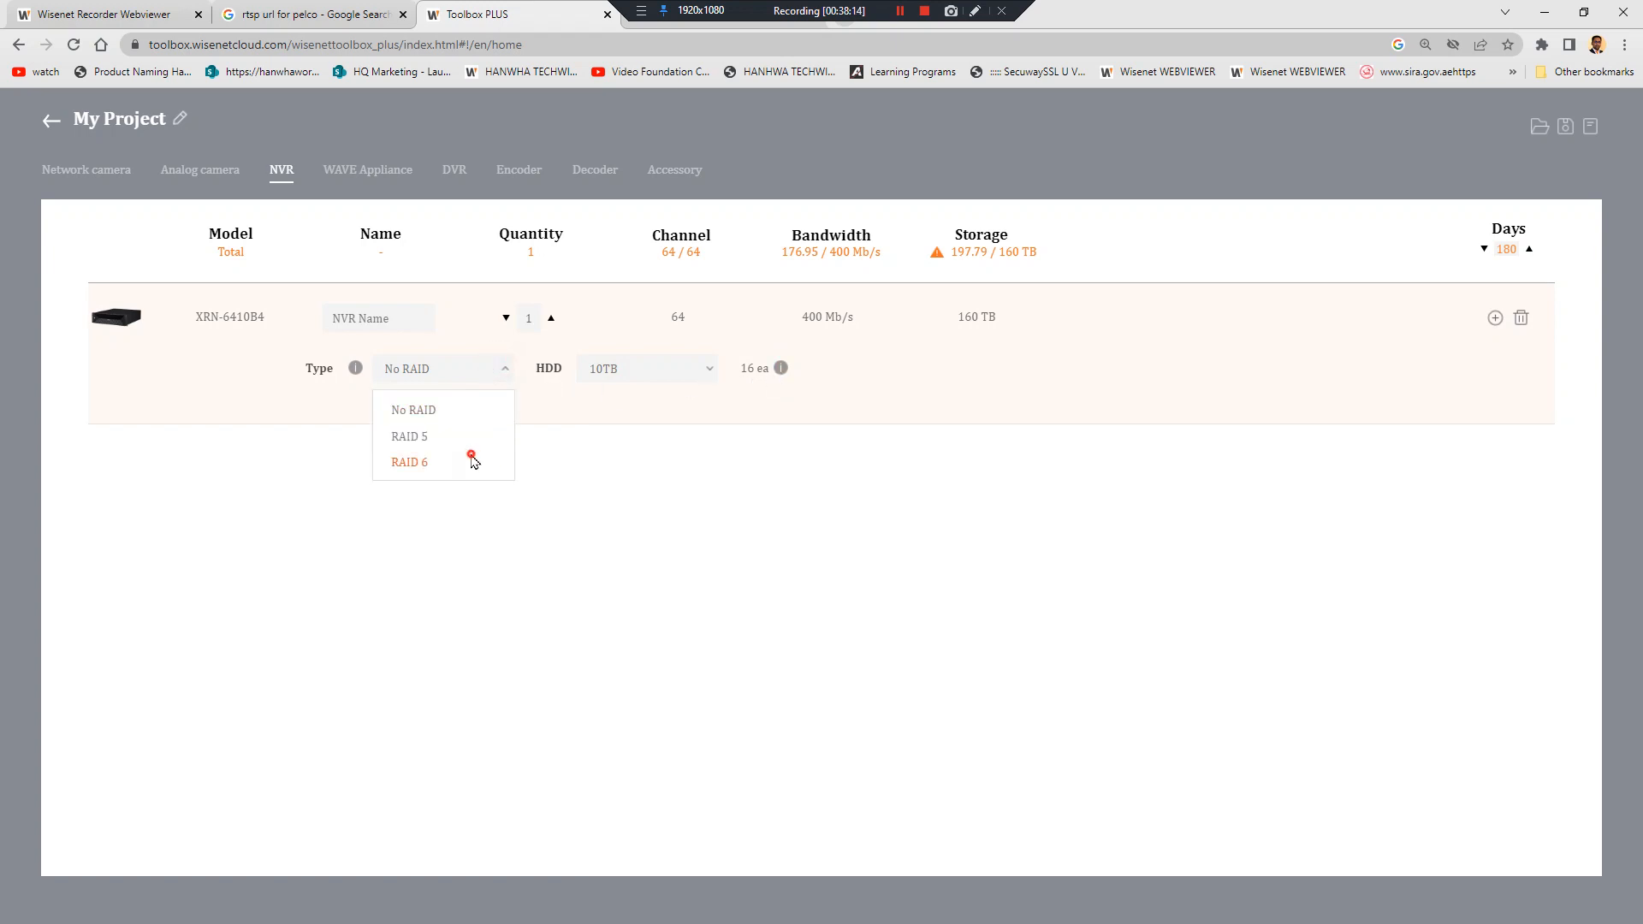
pyautogui.click(467, 459)
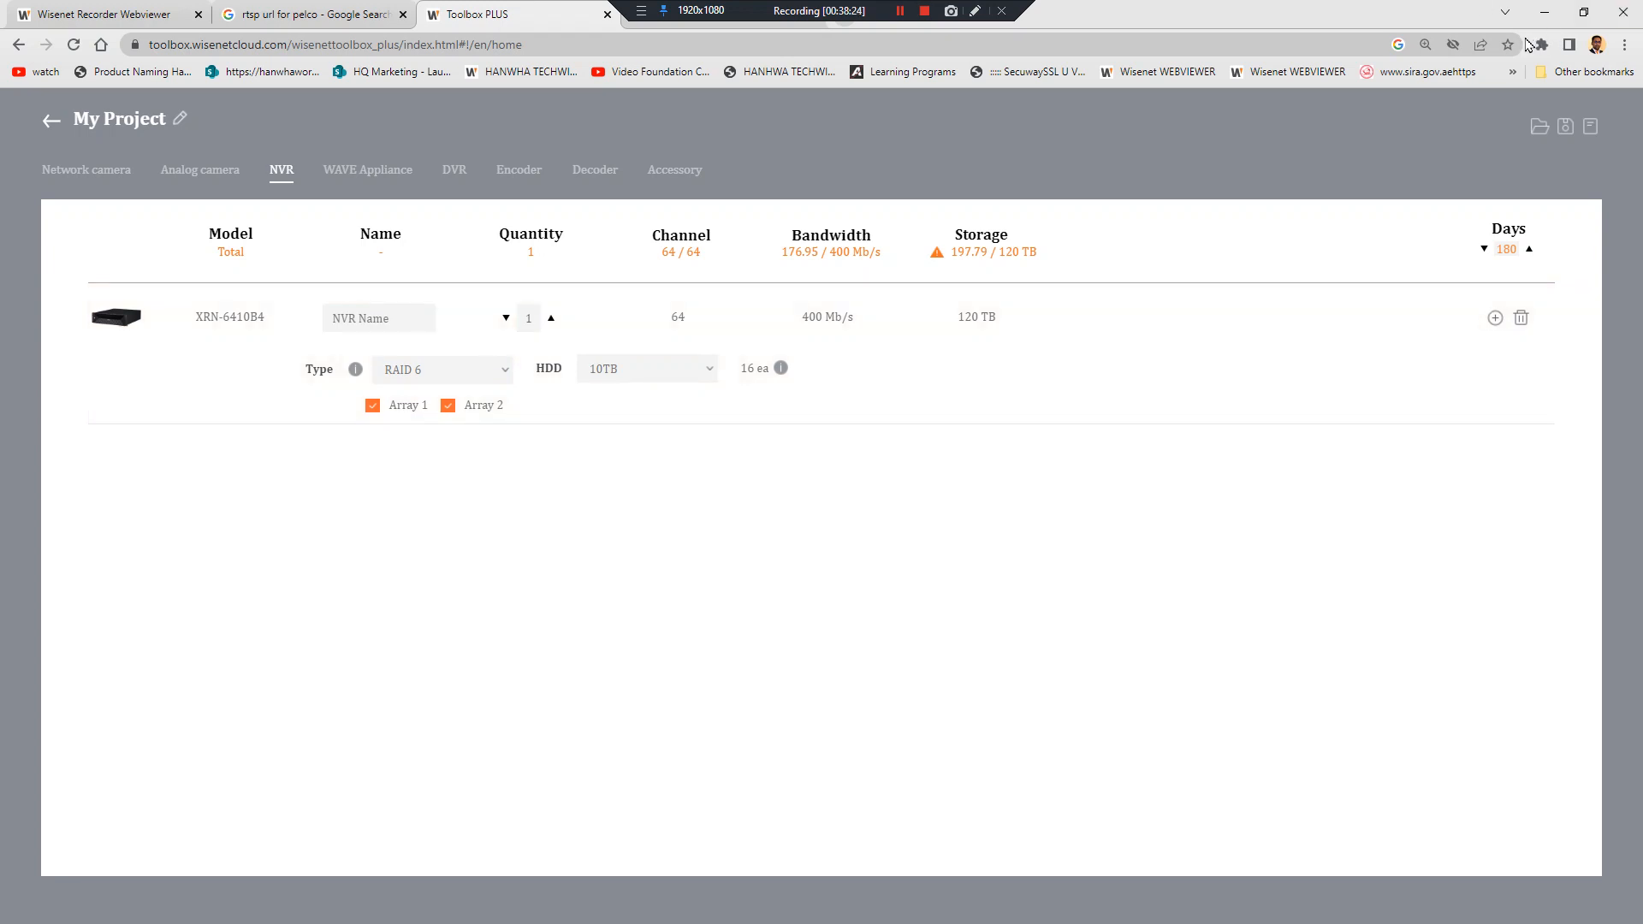
pyautogui.click(1545, 12)
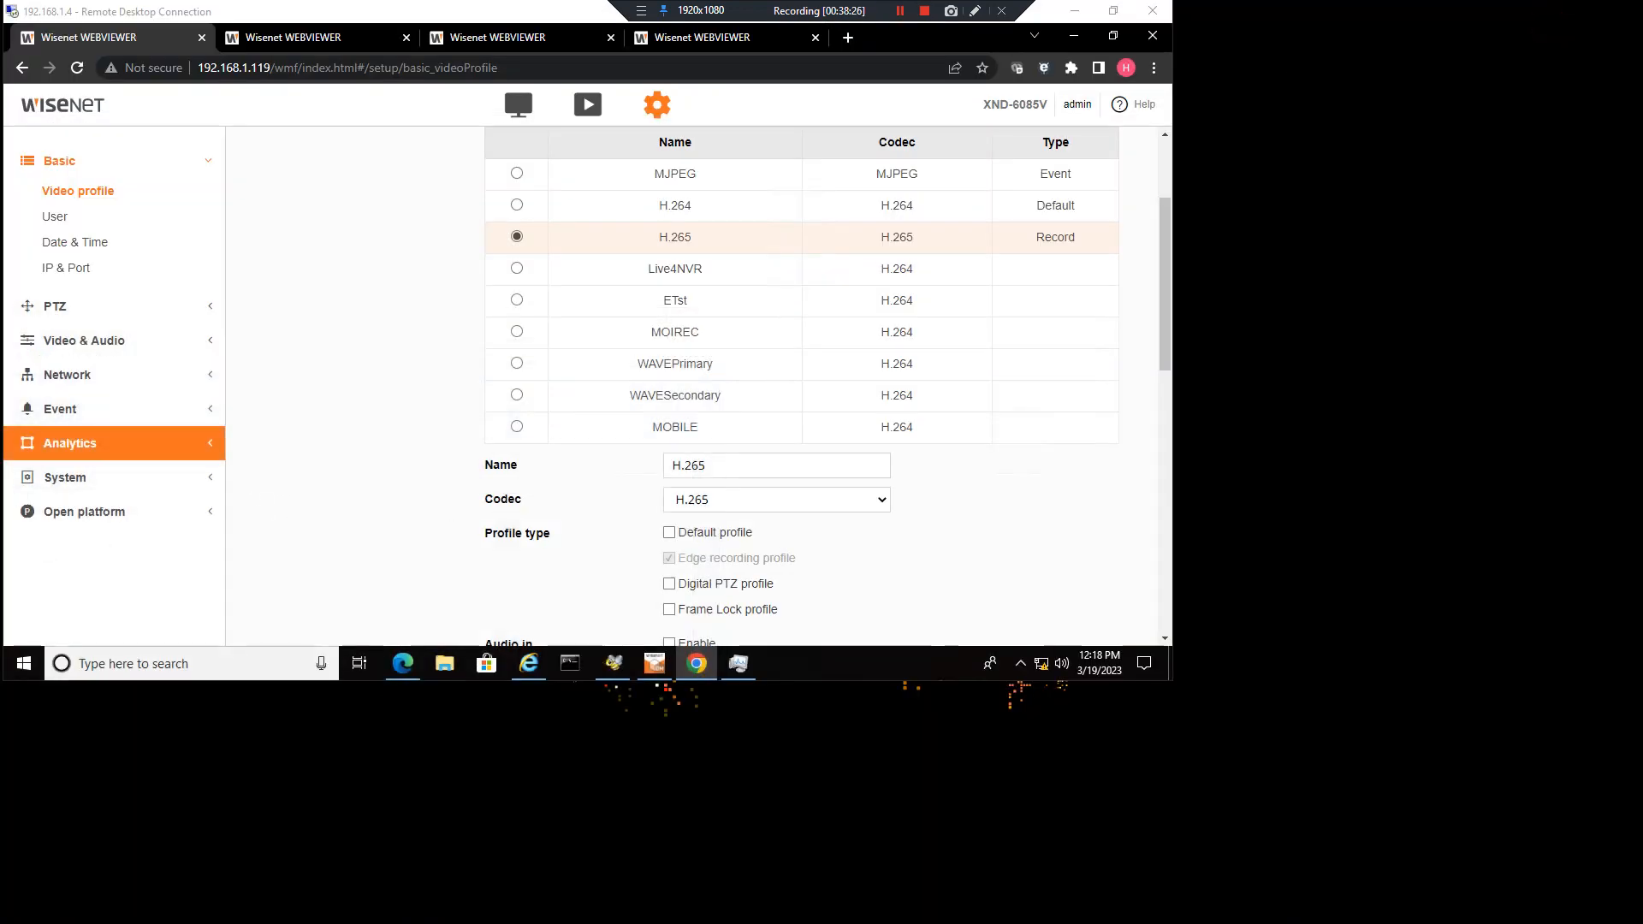
pyautogui.hotkey('alt', 'Tab')
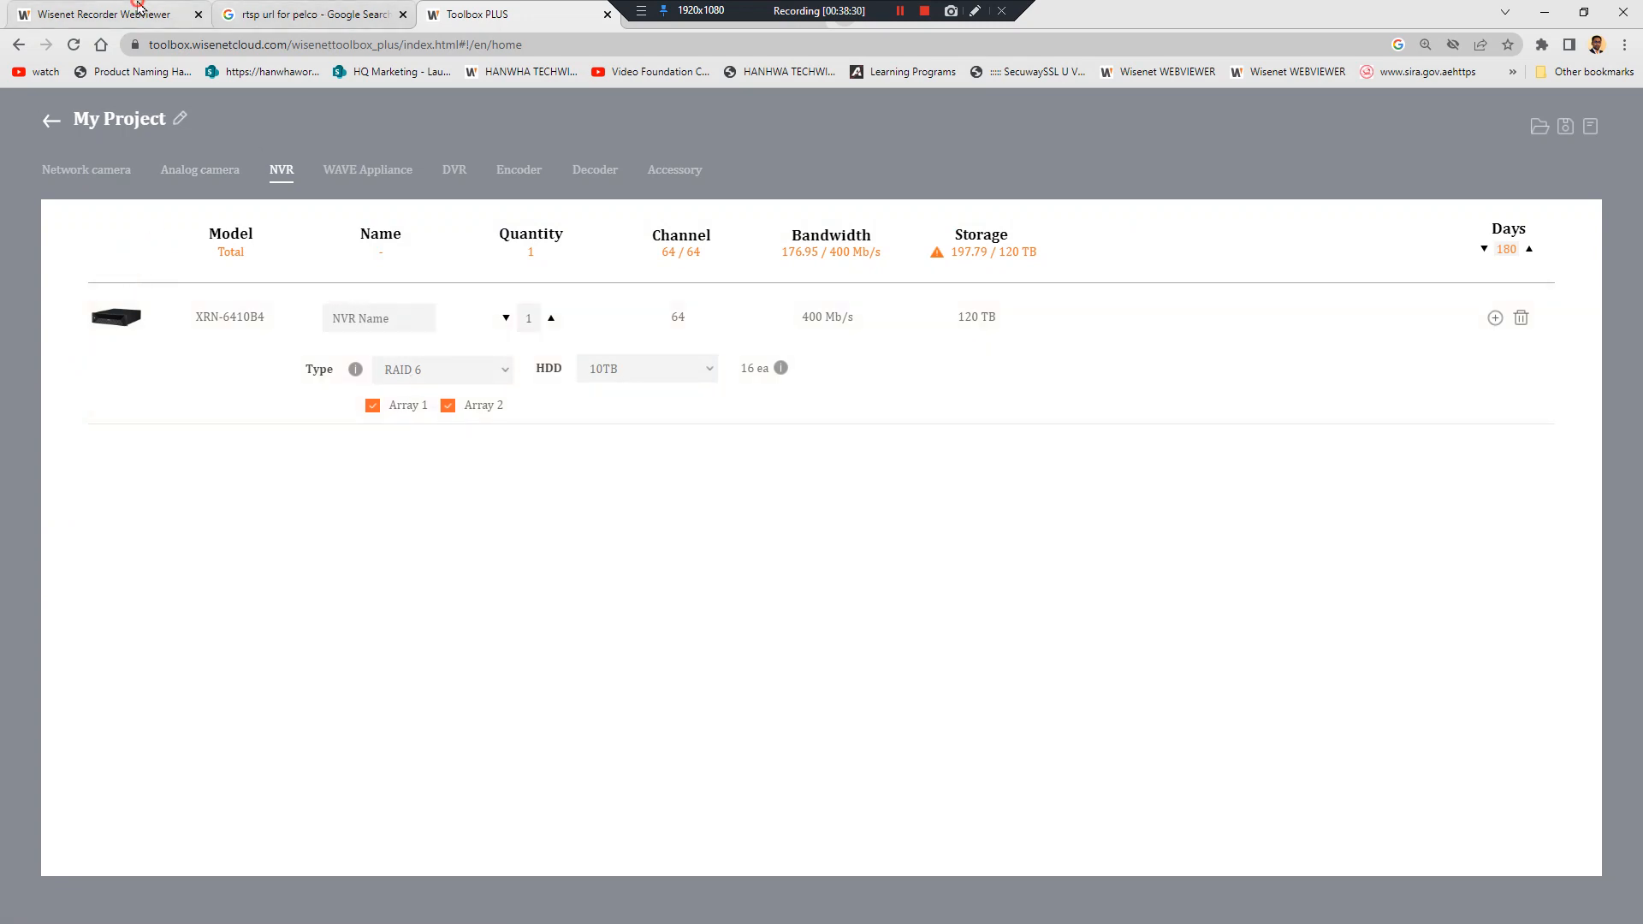
# Return to the recorder webviewer and show the 16-bay HDD map on the Storage device page
pyautogui.click(120, 13)
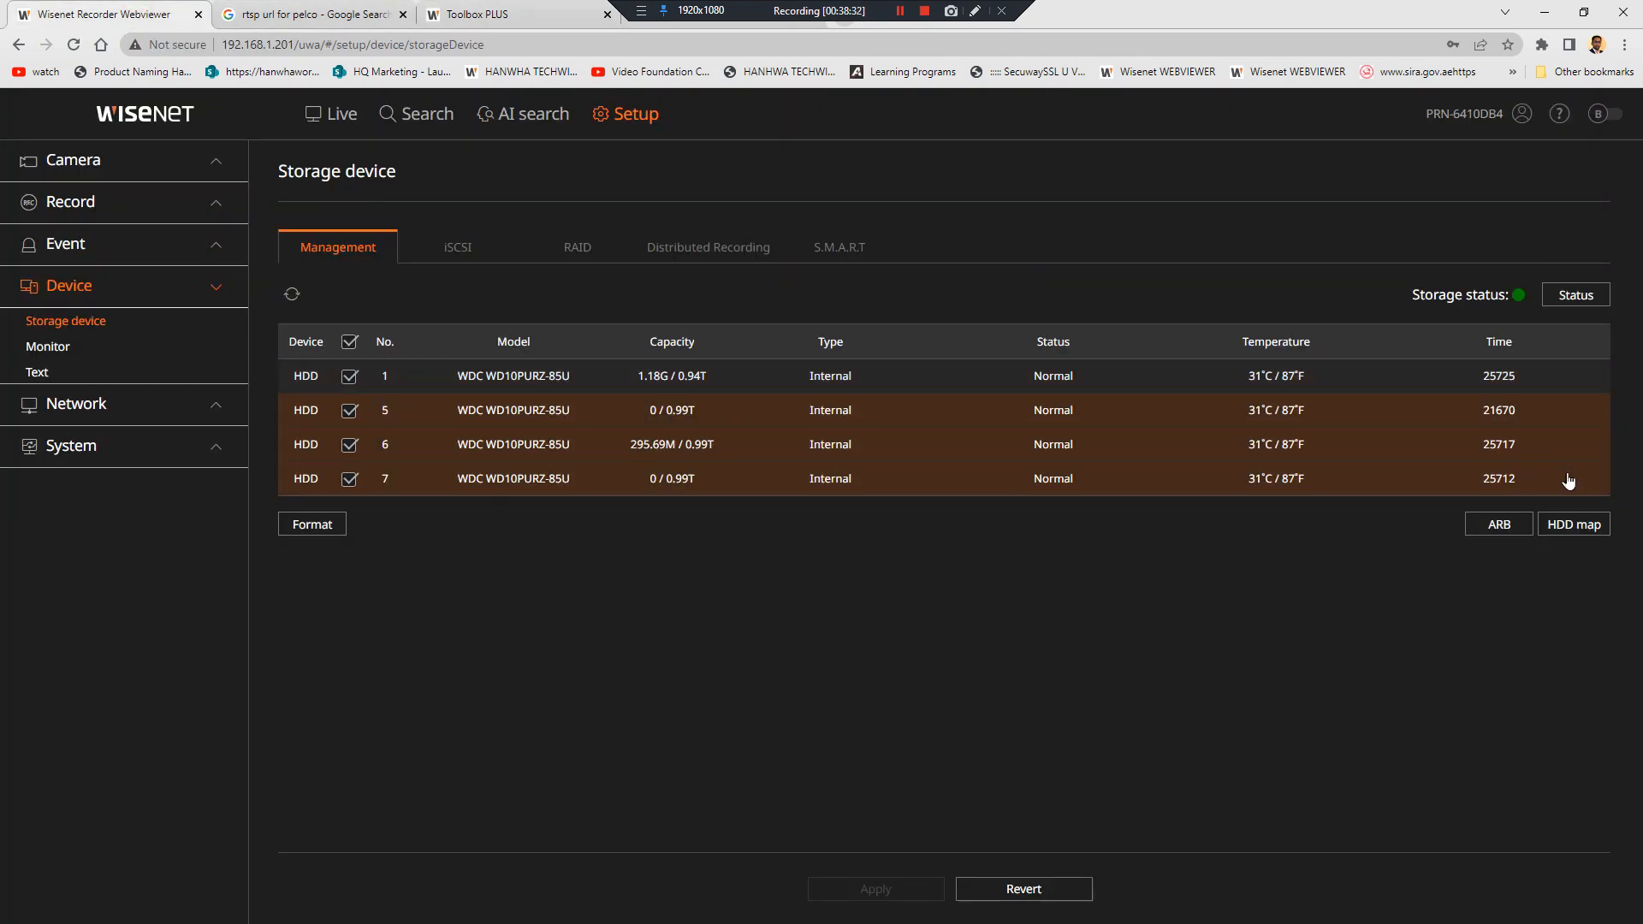
pyautogui.click(1574, 524)
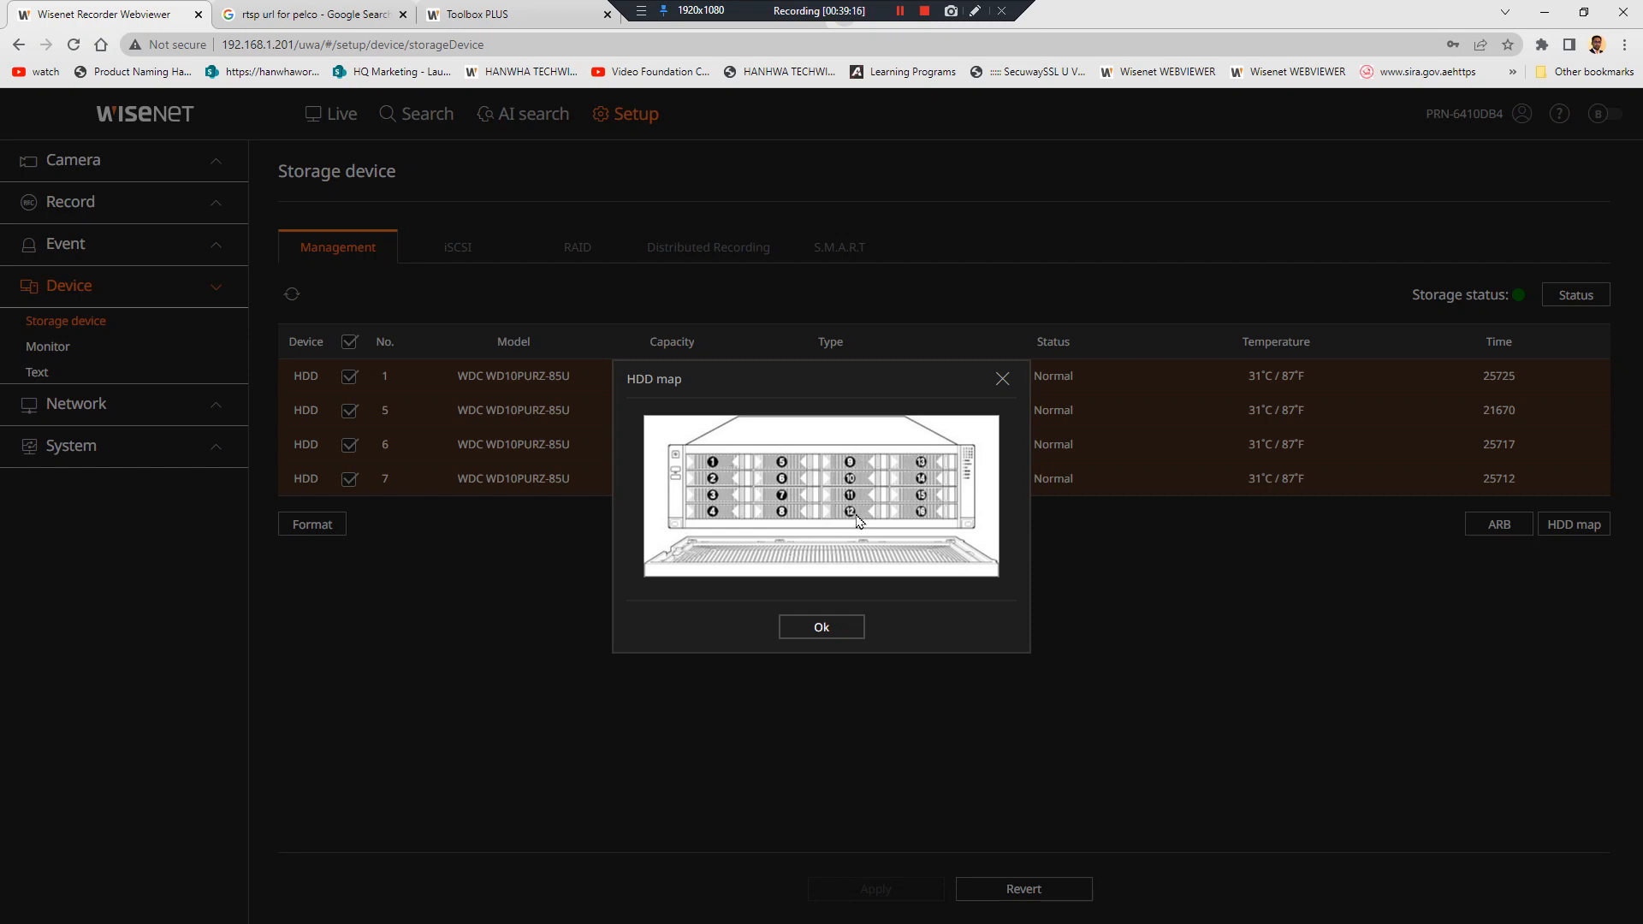
# Close the HDD map to reveal the four WDC drives in the storage list
pyautogui.click(1001, 379)
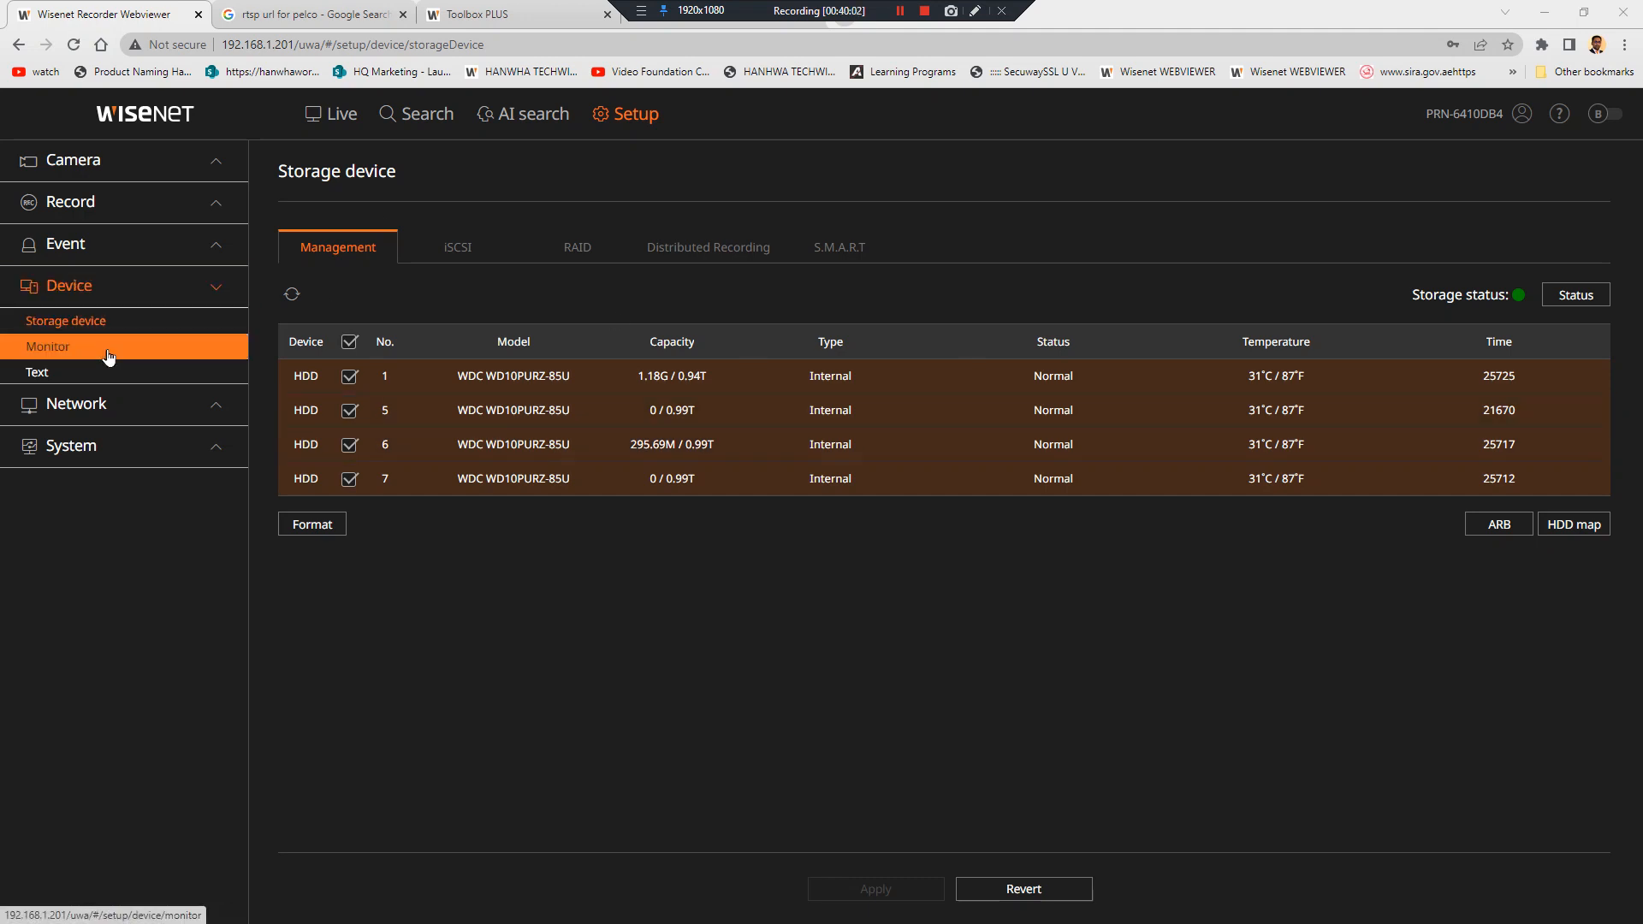
# Open Camera > Channel setup, then open and cancel camera 1's Manual connection dialog
pyautogui.click(162, 170)
pyautogui.click(161, 198)
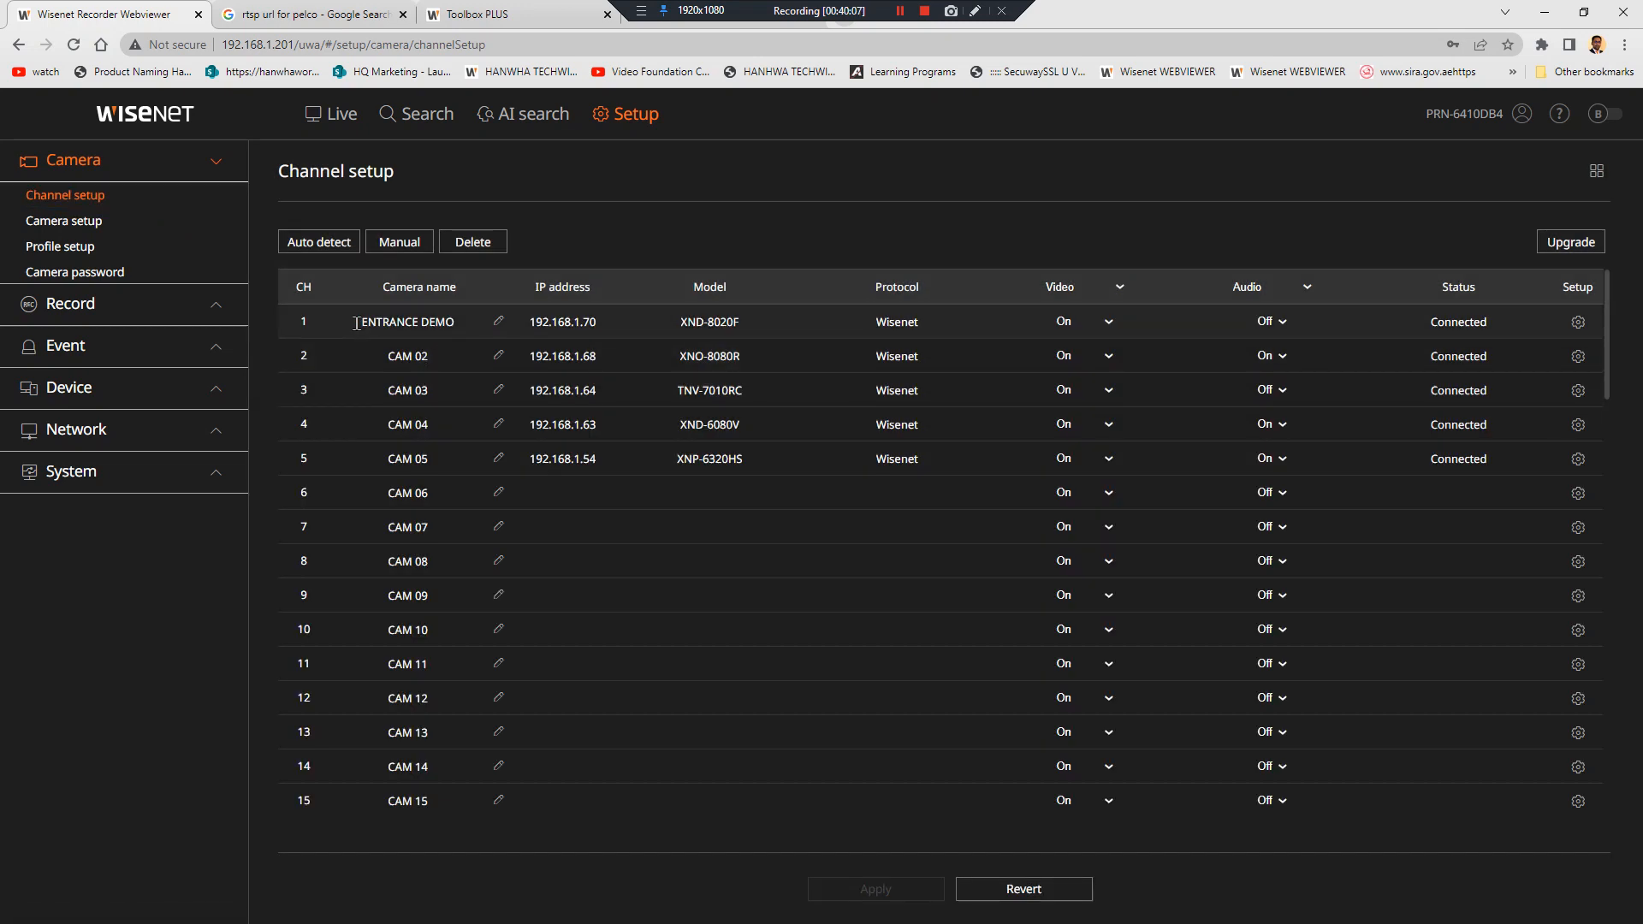
pyautogui.doubleClick(729, 333)
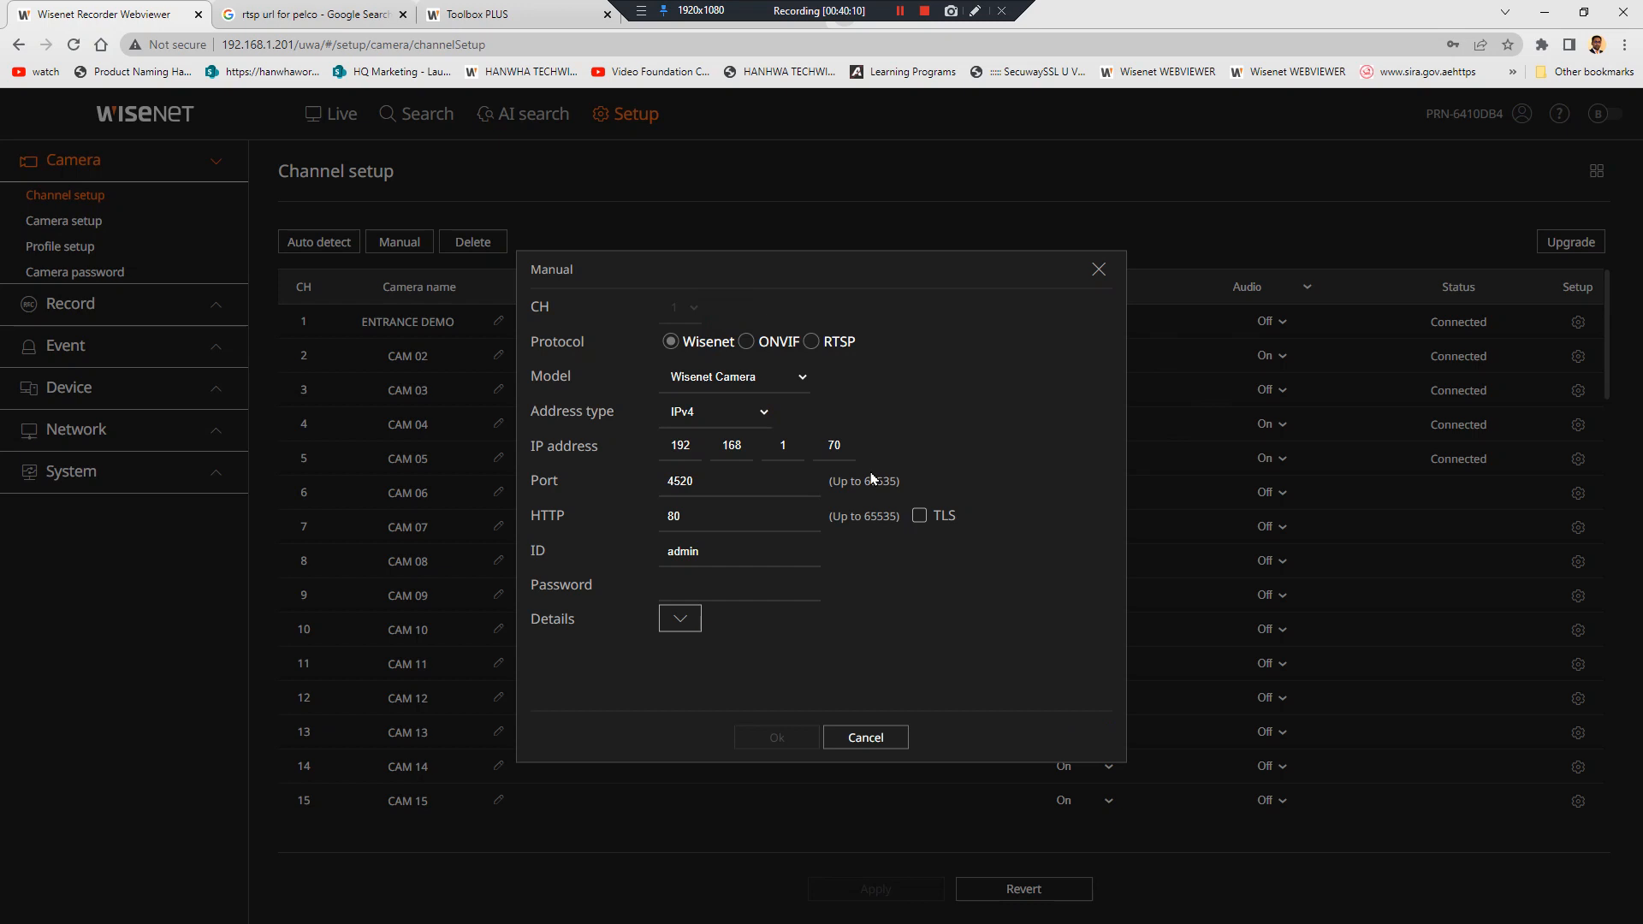
pyautogui.click(869, 738)
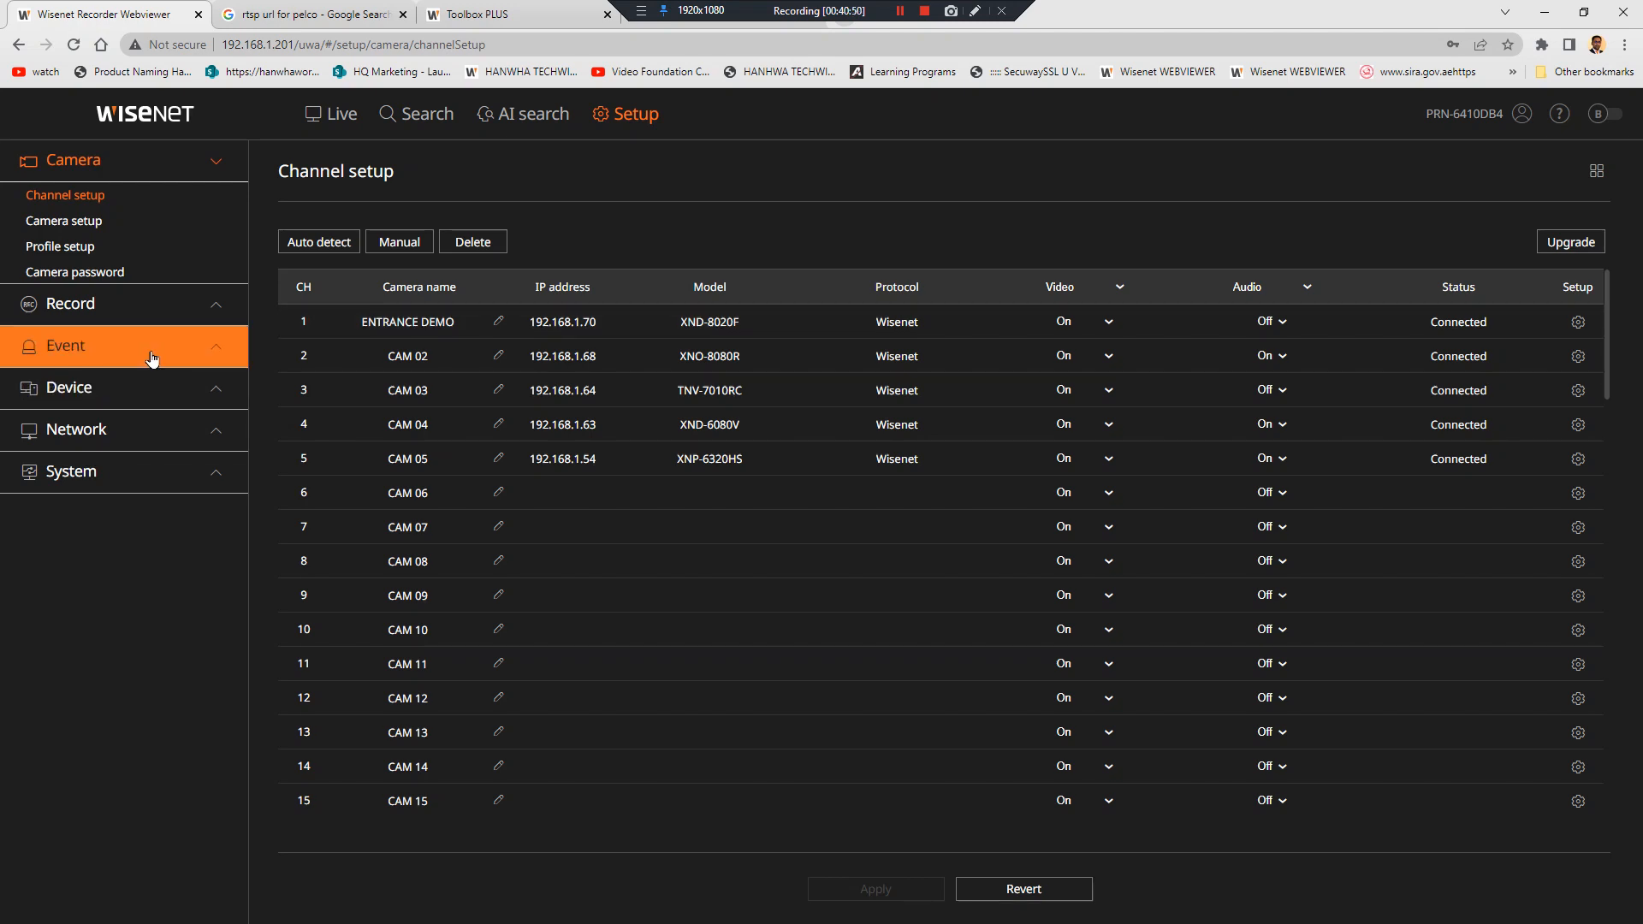
# Show Network > IP & Port's Port tab: TCP, RTSP 558, HTTP 80, HTTPS 443
pyautogui.click(162, 387)
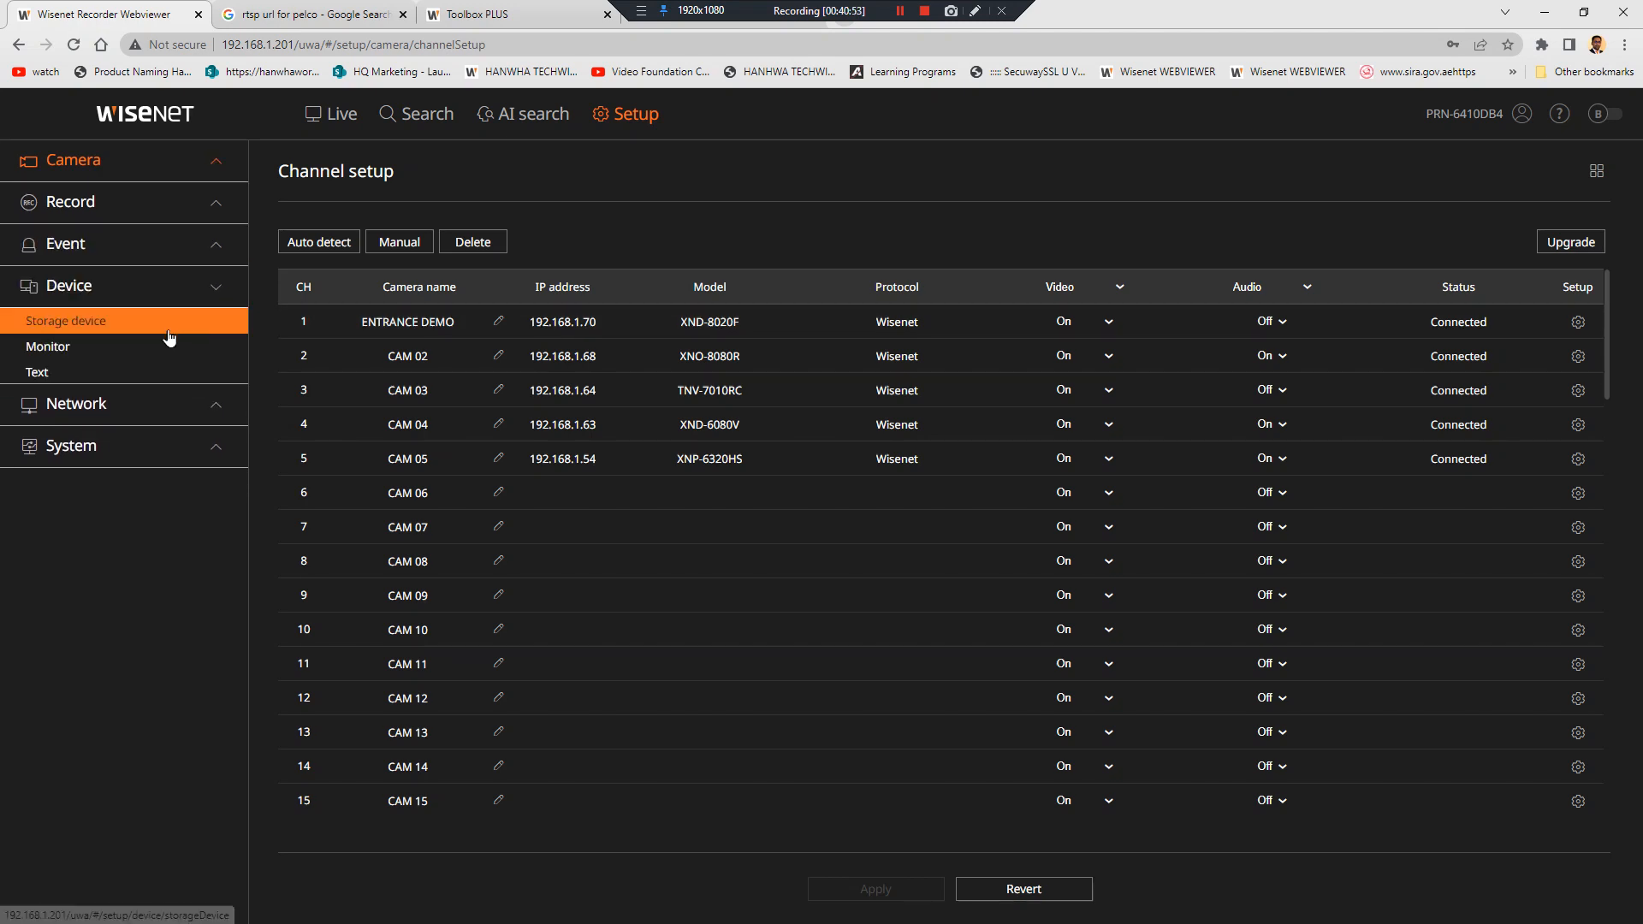
pyautogui.click(159, 406)
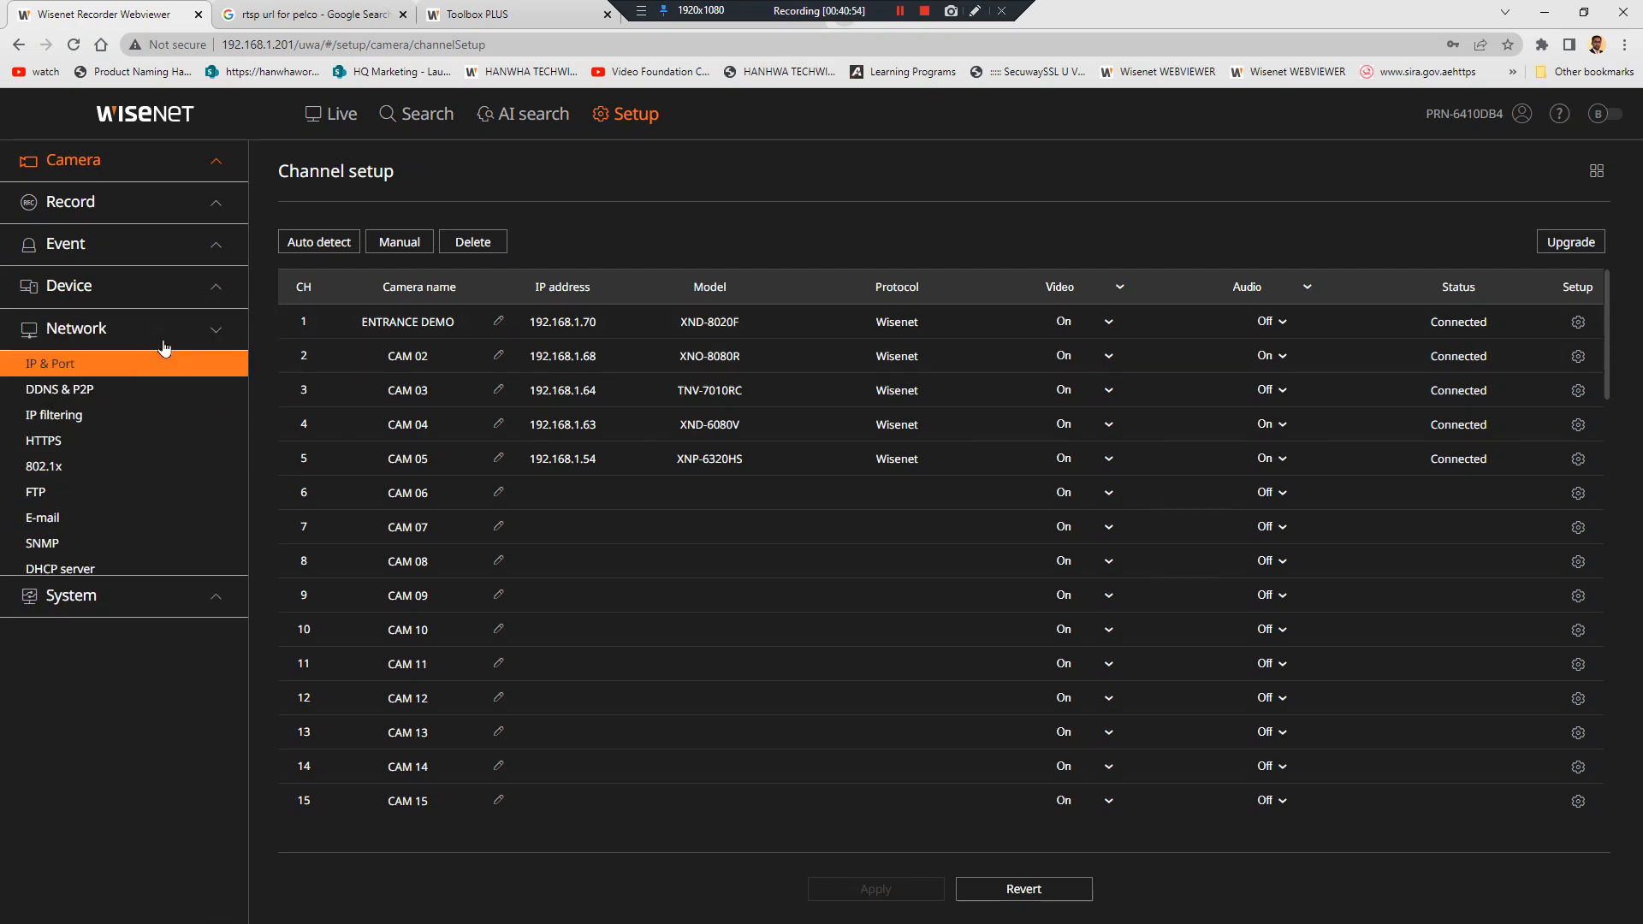
pyautogui.click(176, 366)
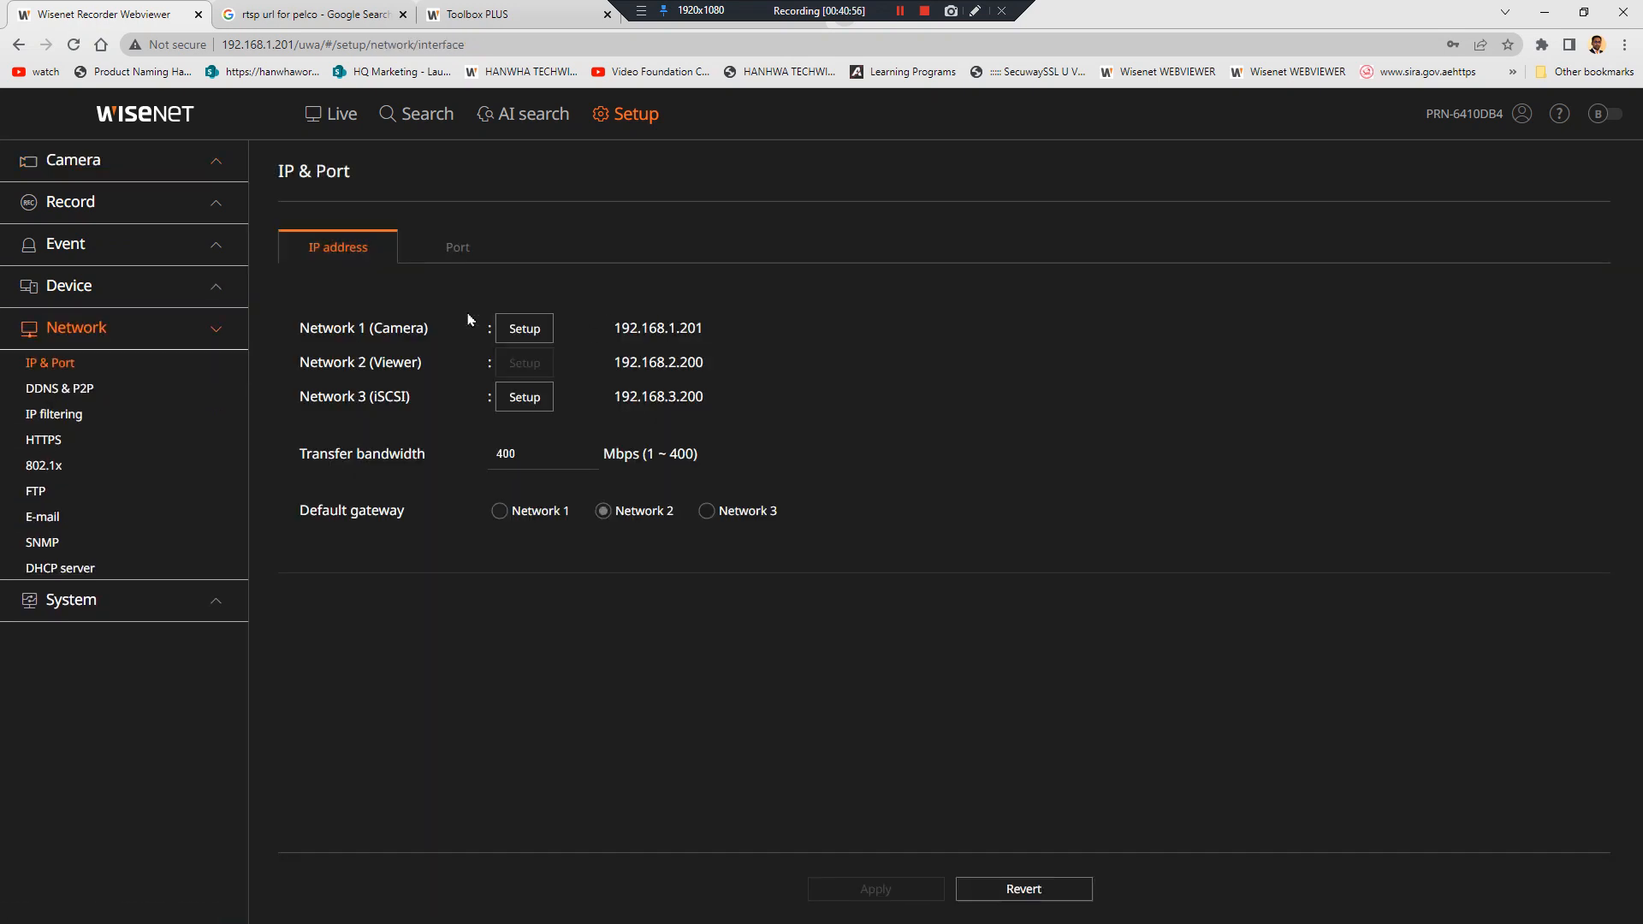
pyautogui.click(458, 246)
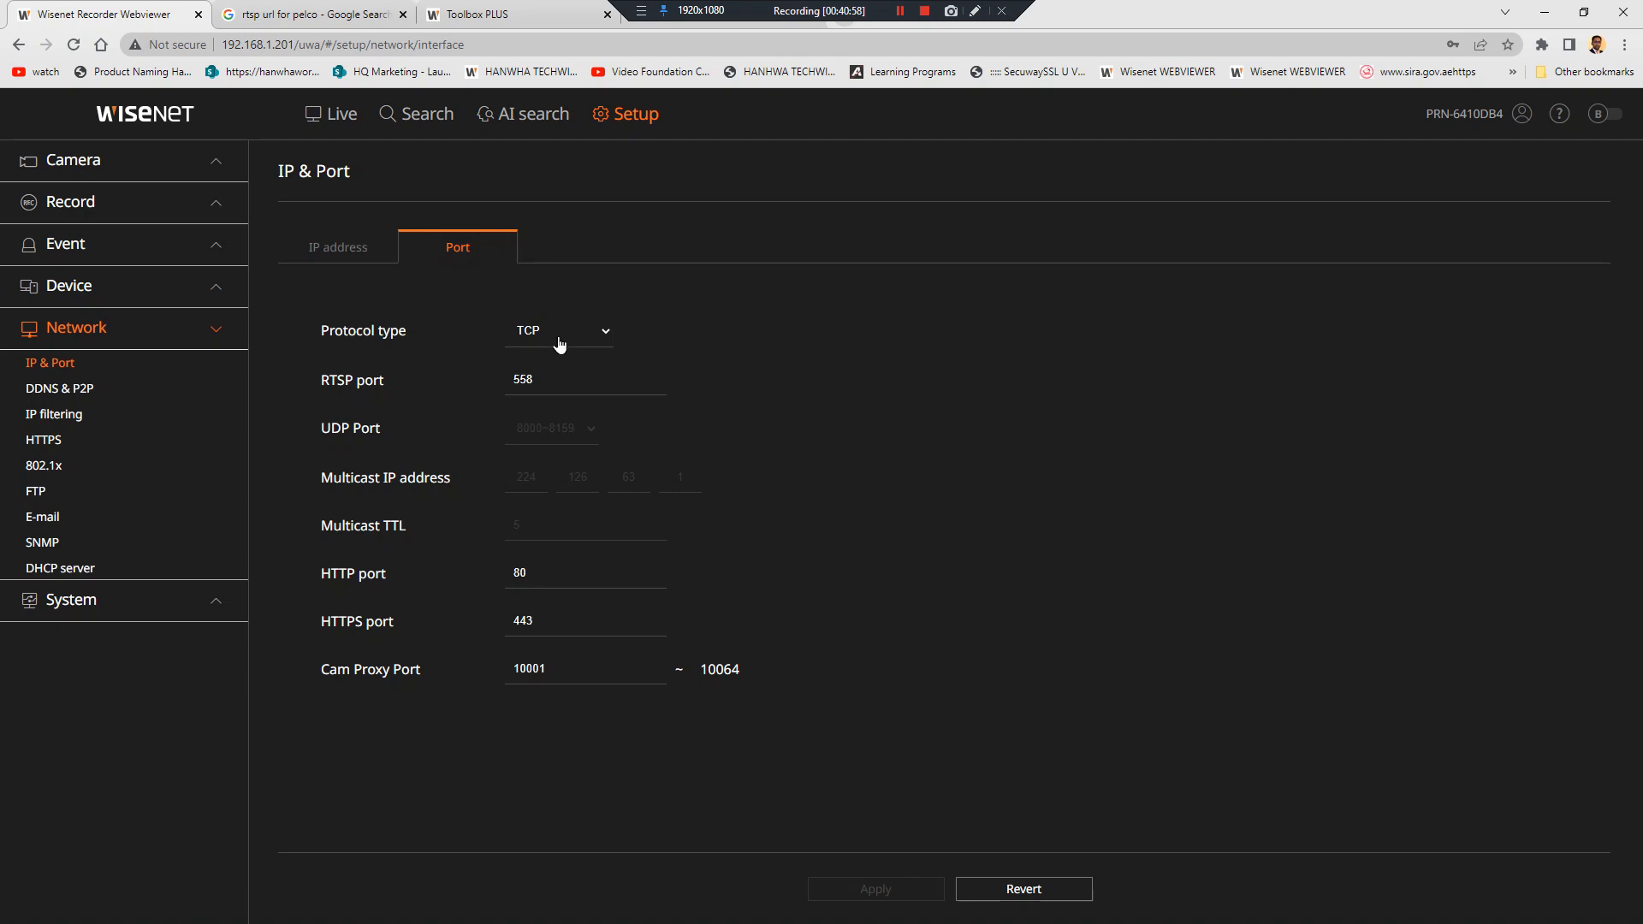
# Switch back to the IP address tab, then open System > Date/Time/Language
pyautogui.click(369, 248)
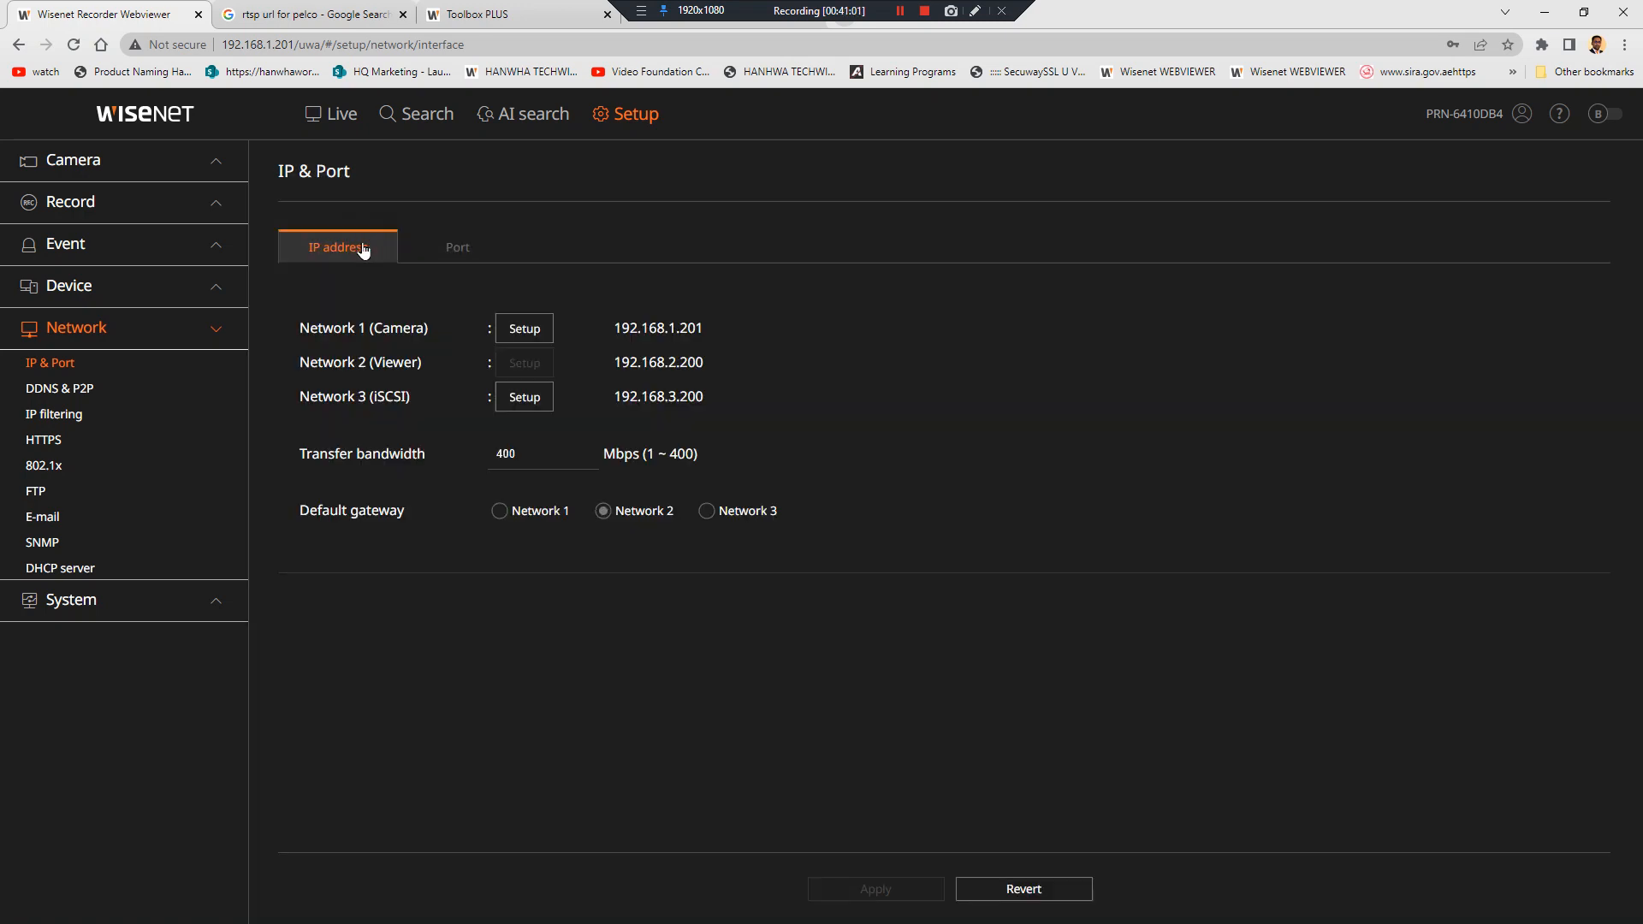
pyautogui.click(81, 602)
pyautogui.click(101, 419)
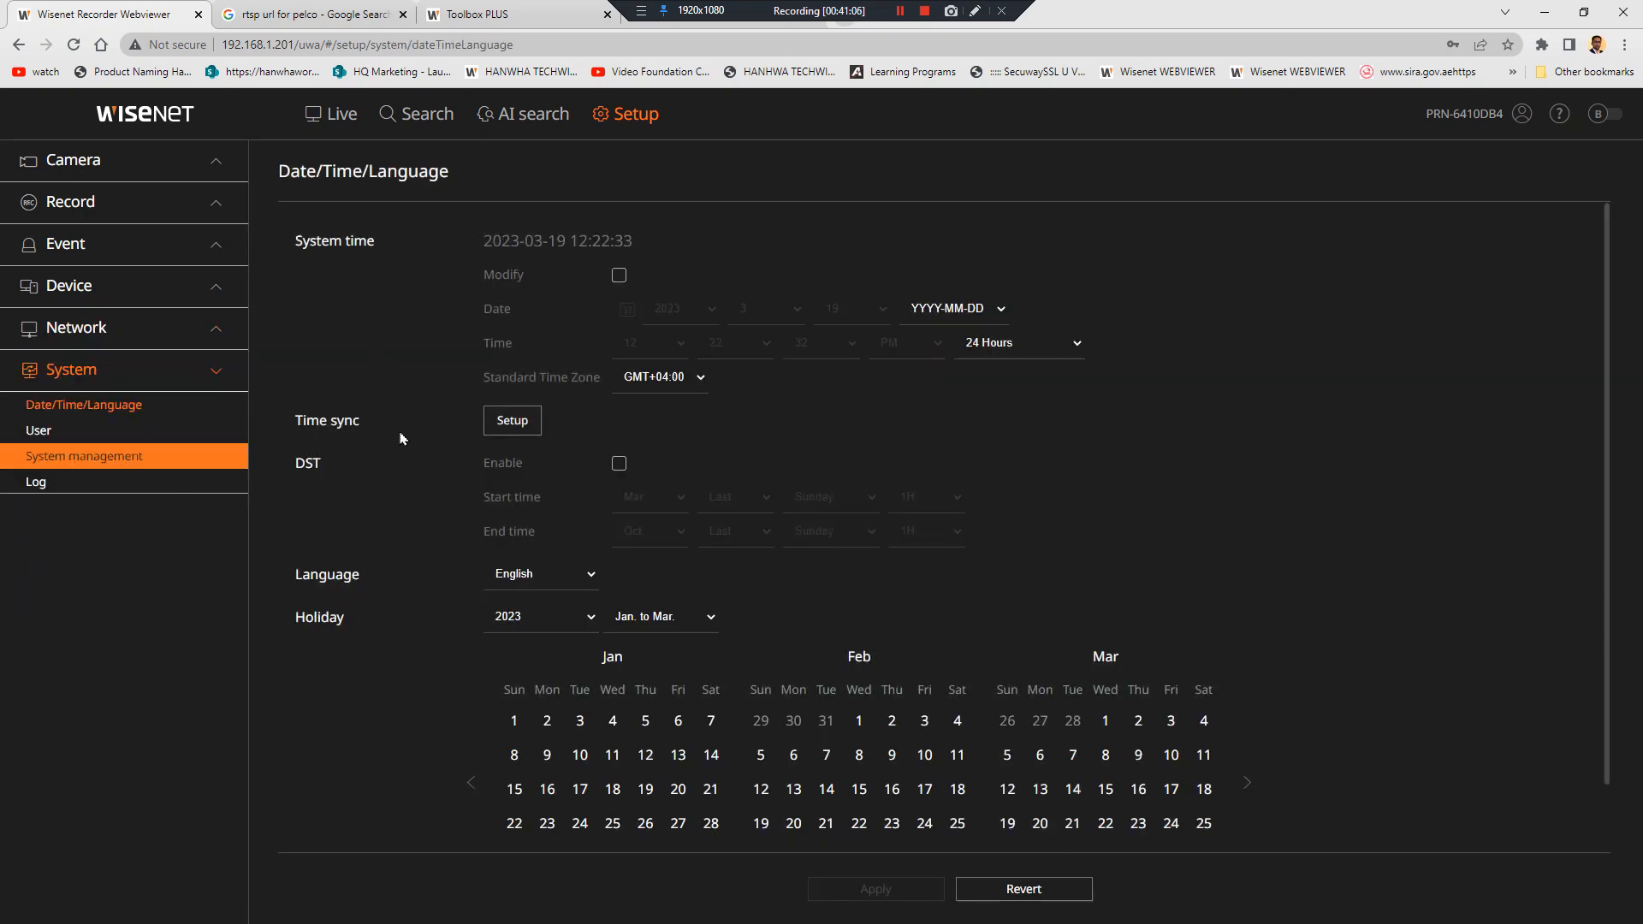
# Open and cancel Time sync setup, then view System management's product information (PRN-6410DB4, 5.20.22)
pyautogui.click(510, 423)
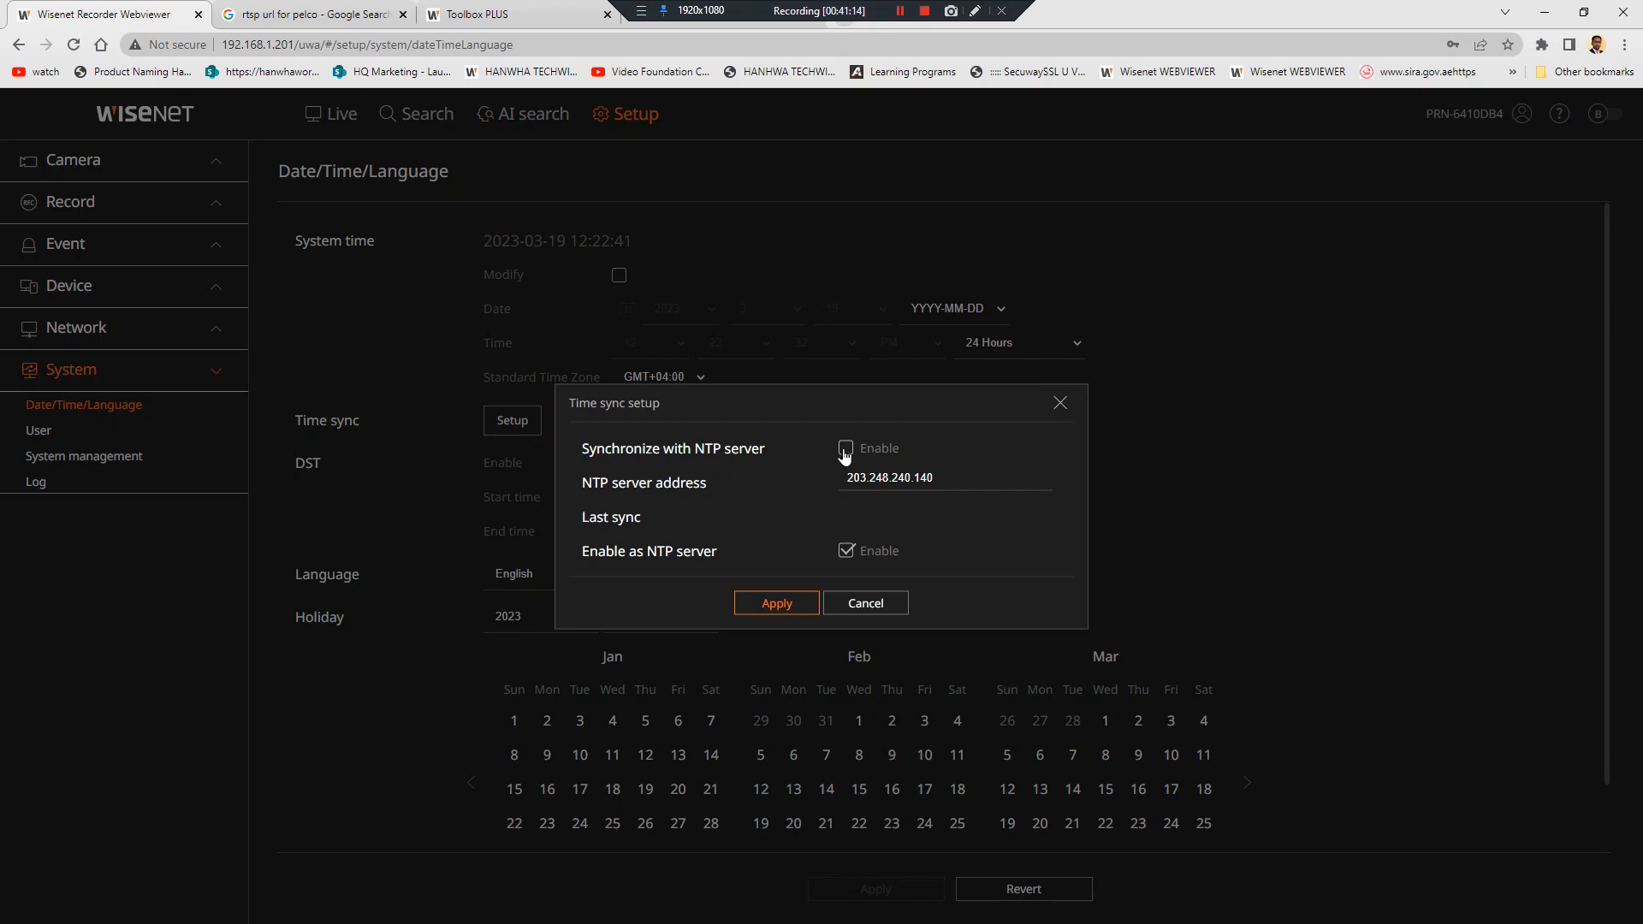
pyautogui.click(856, 609)
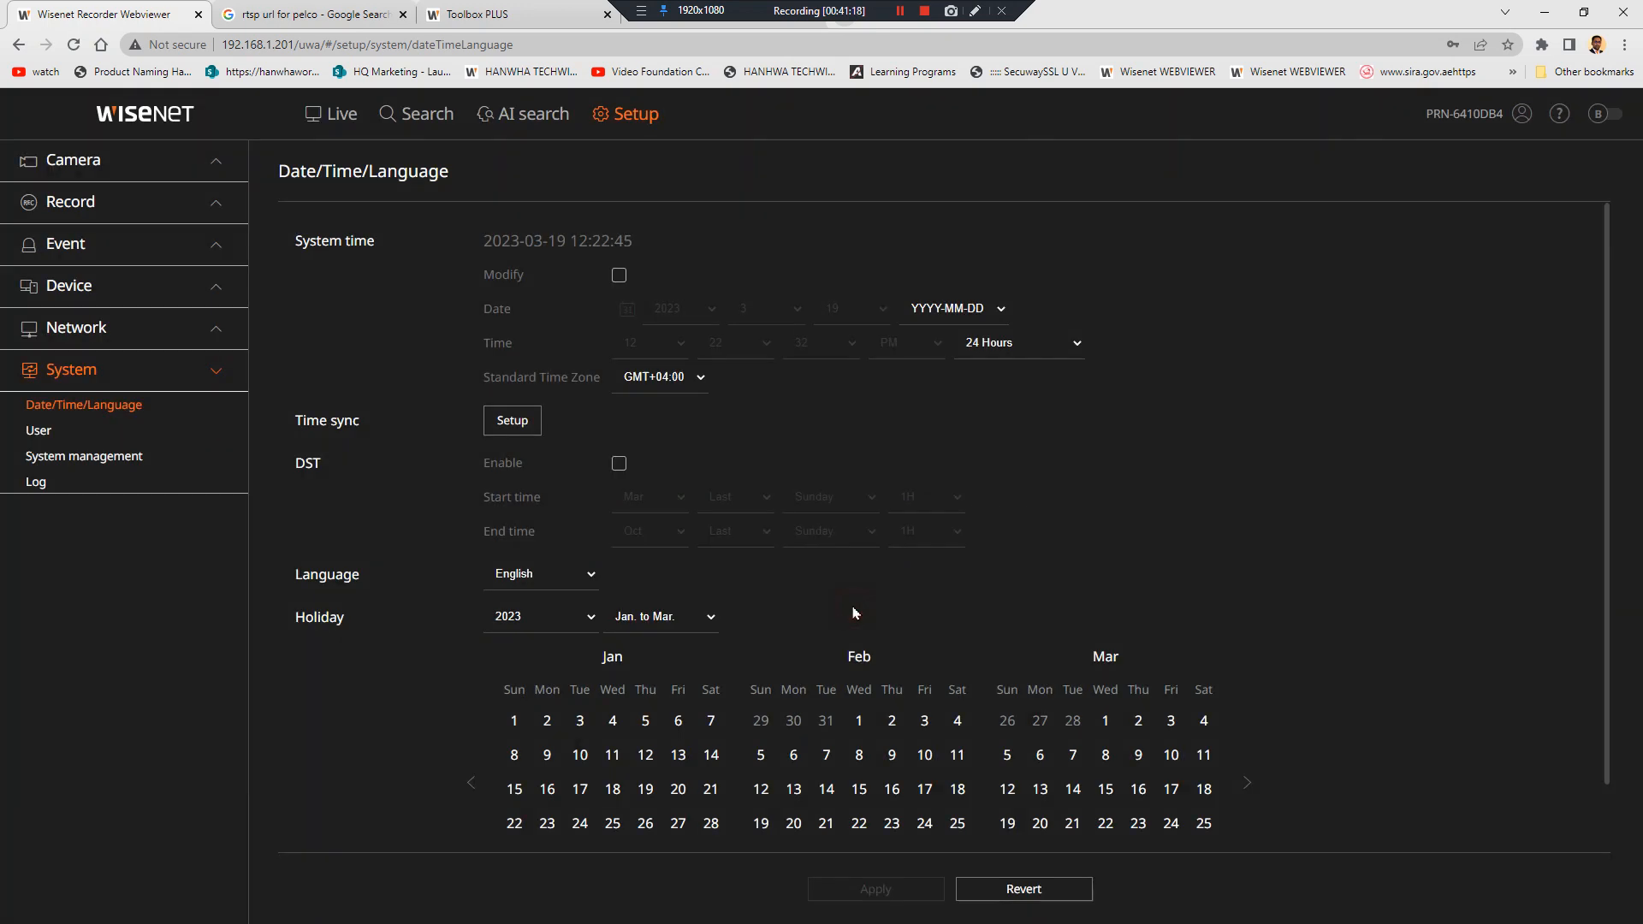
pyautogui.click(135, 458)
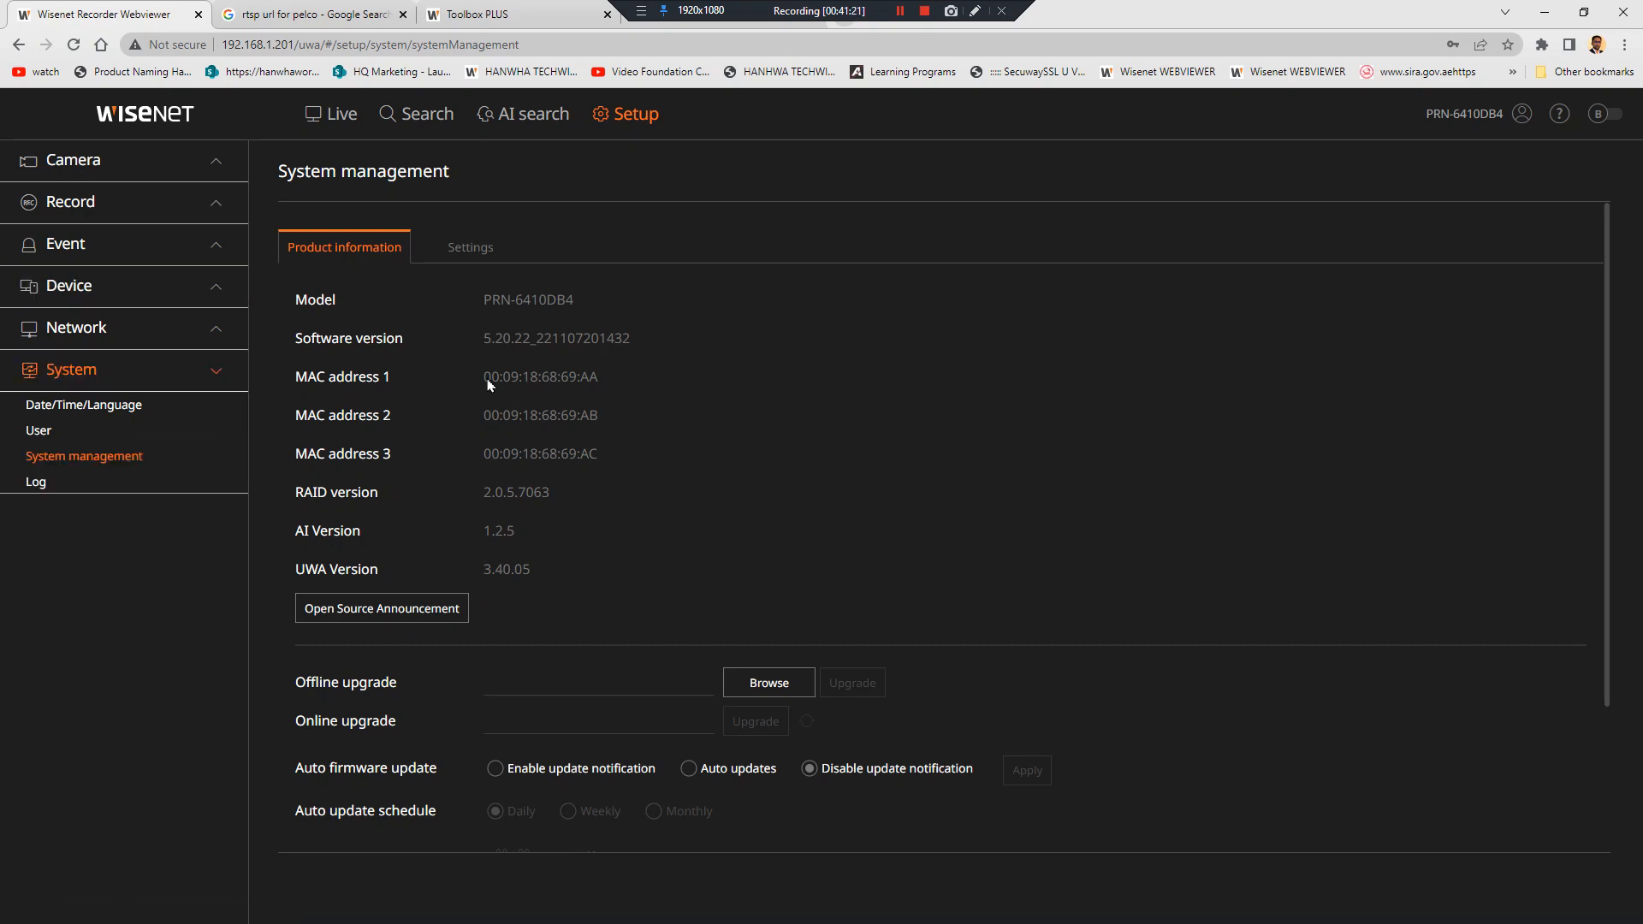
# View System management's Settings tab with export, import and factory reset options
pyautogui.click(470, 248)
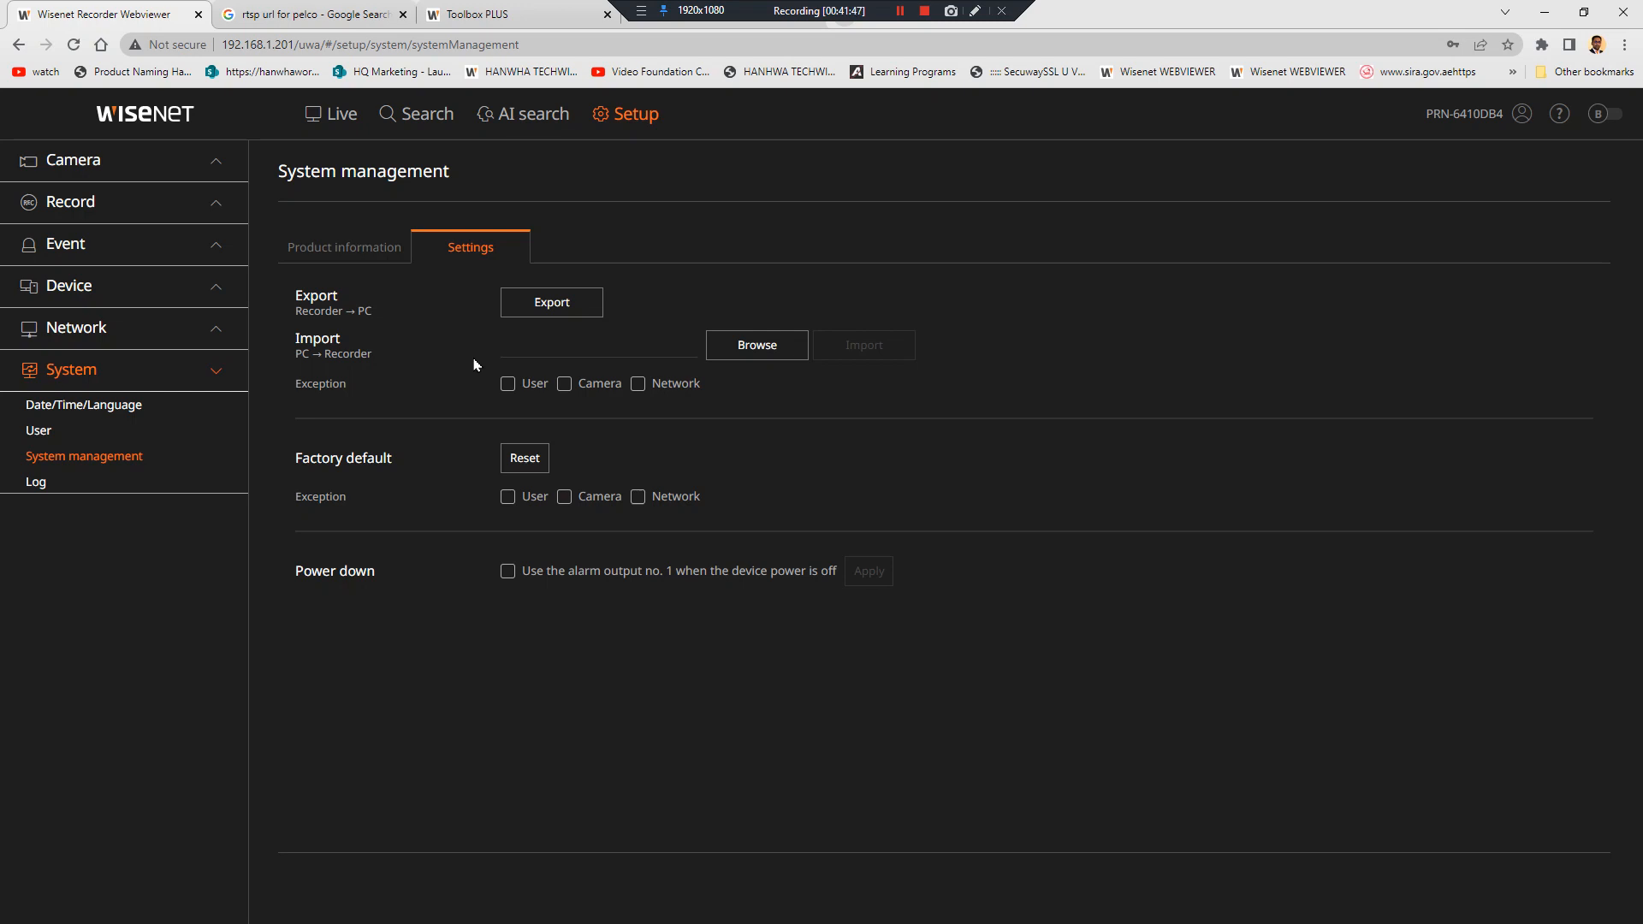
pyautogui.click(212, 484)
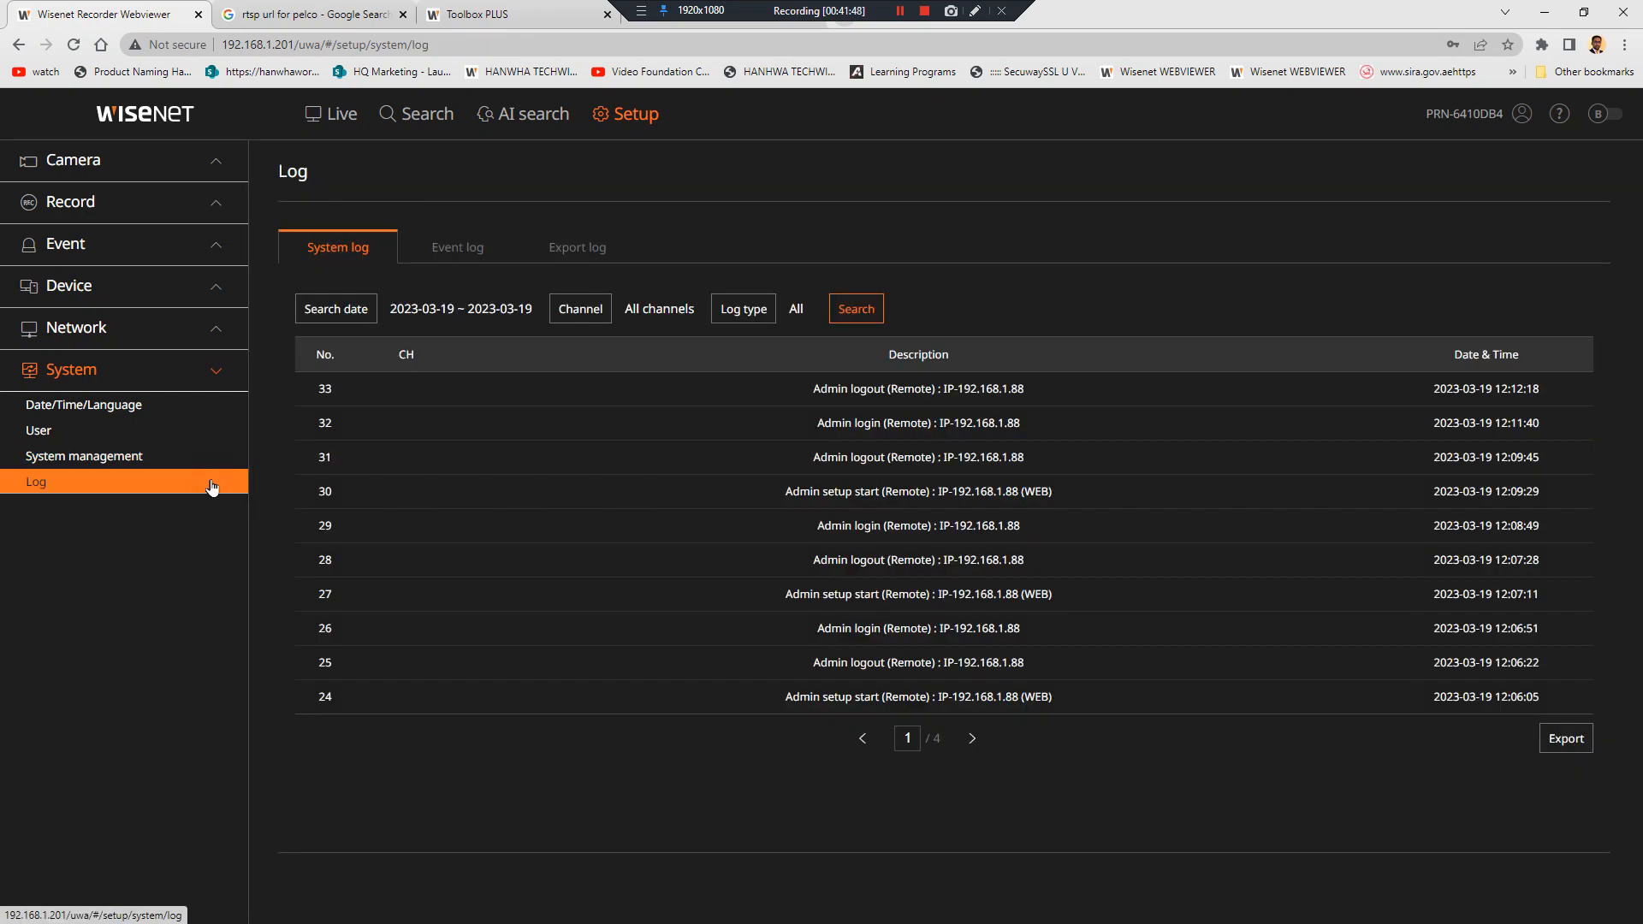
pyautogui.click(187, 466)
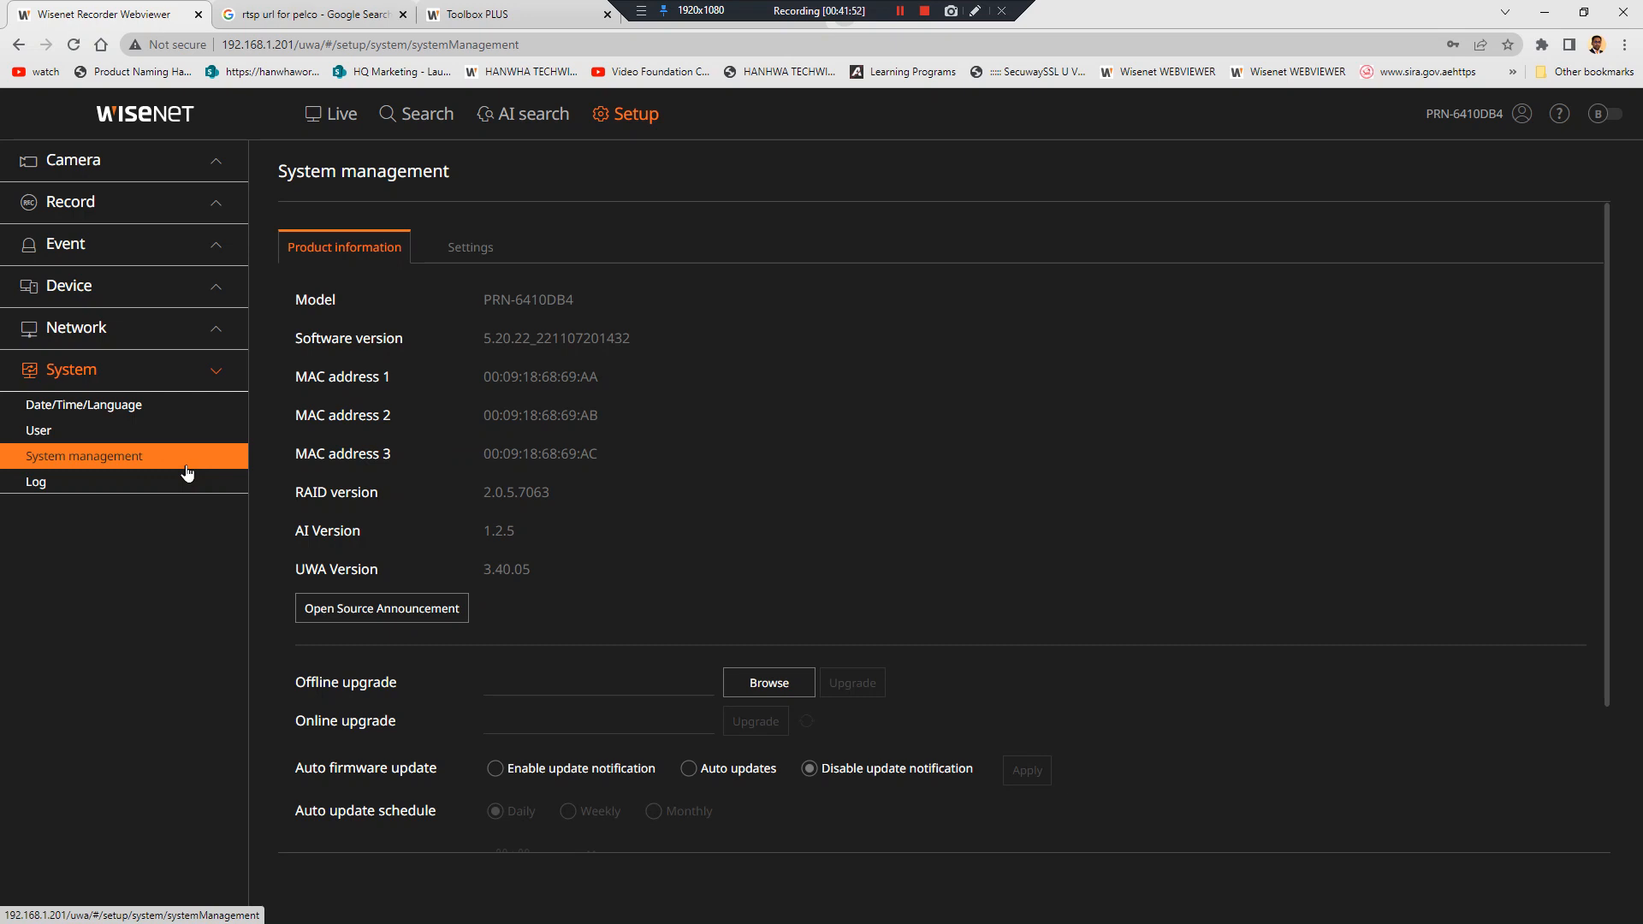
# Open the System log, switch to the Event log and search a date range
pyautogui.click(130, 490)
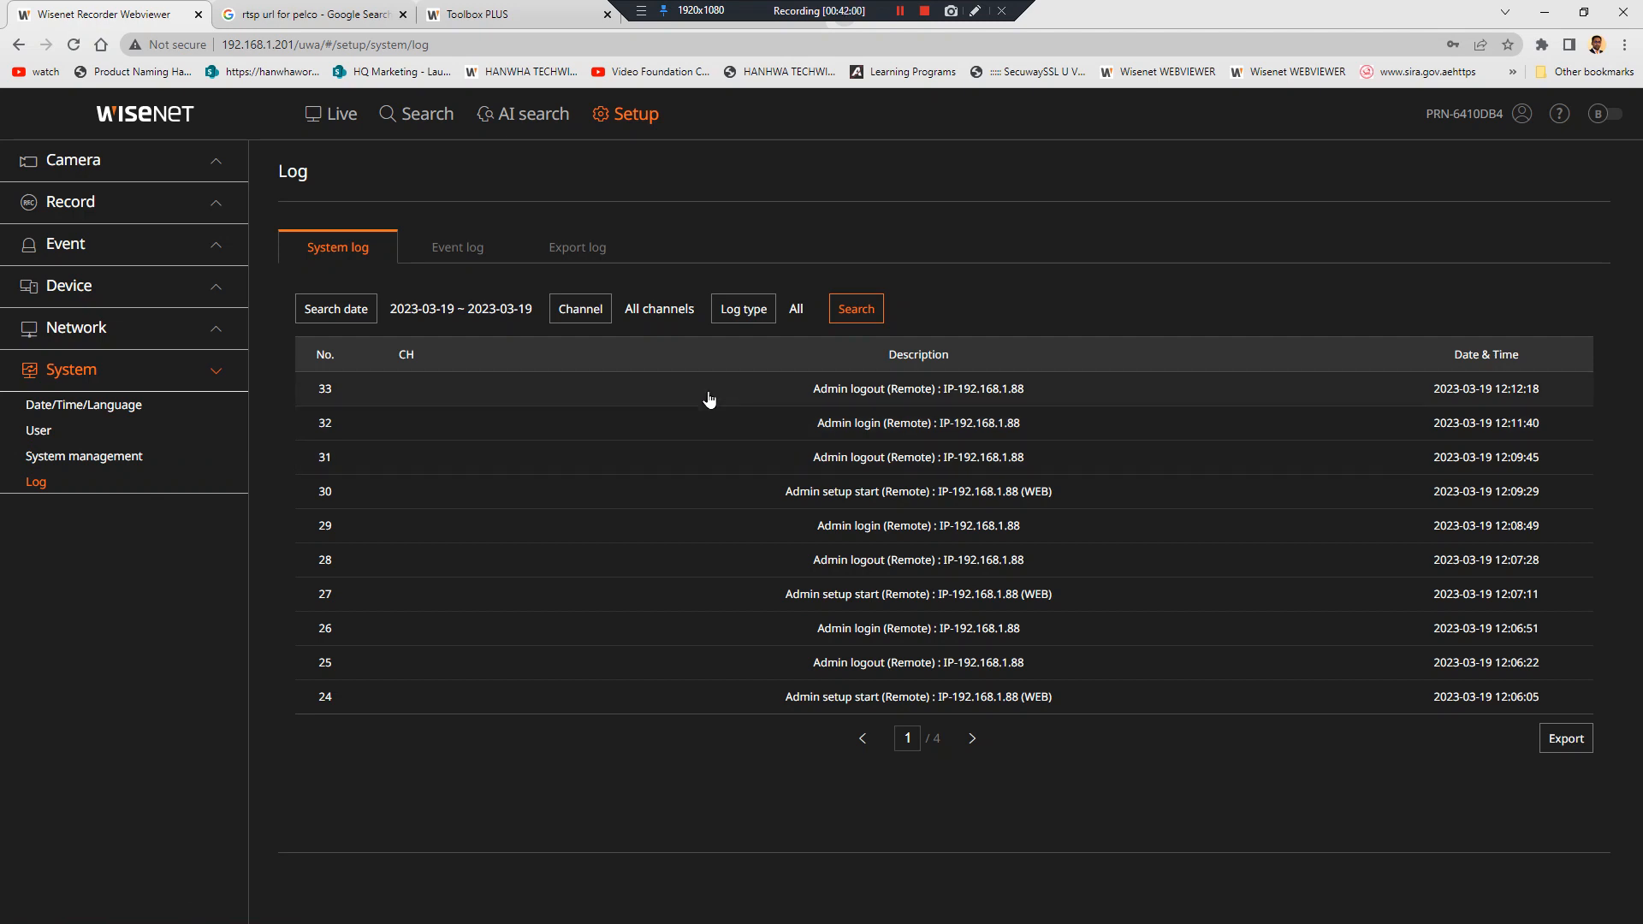
pyautogui.click(460, 254)
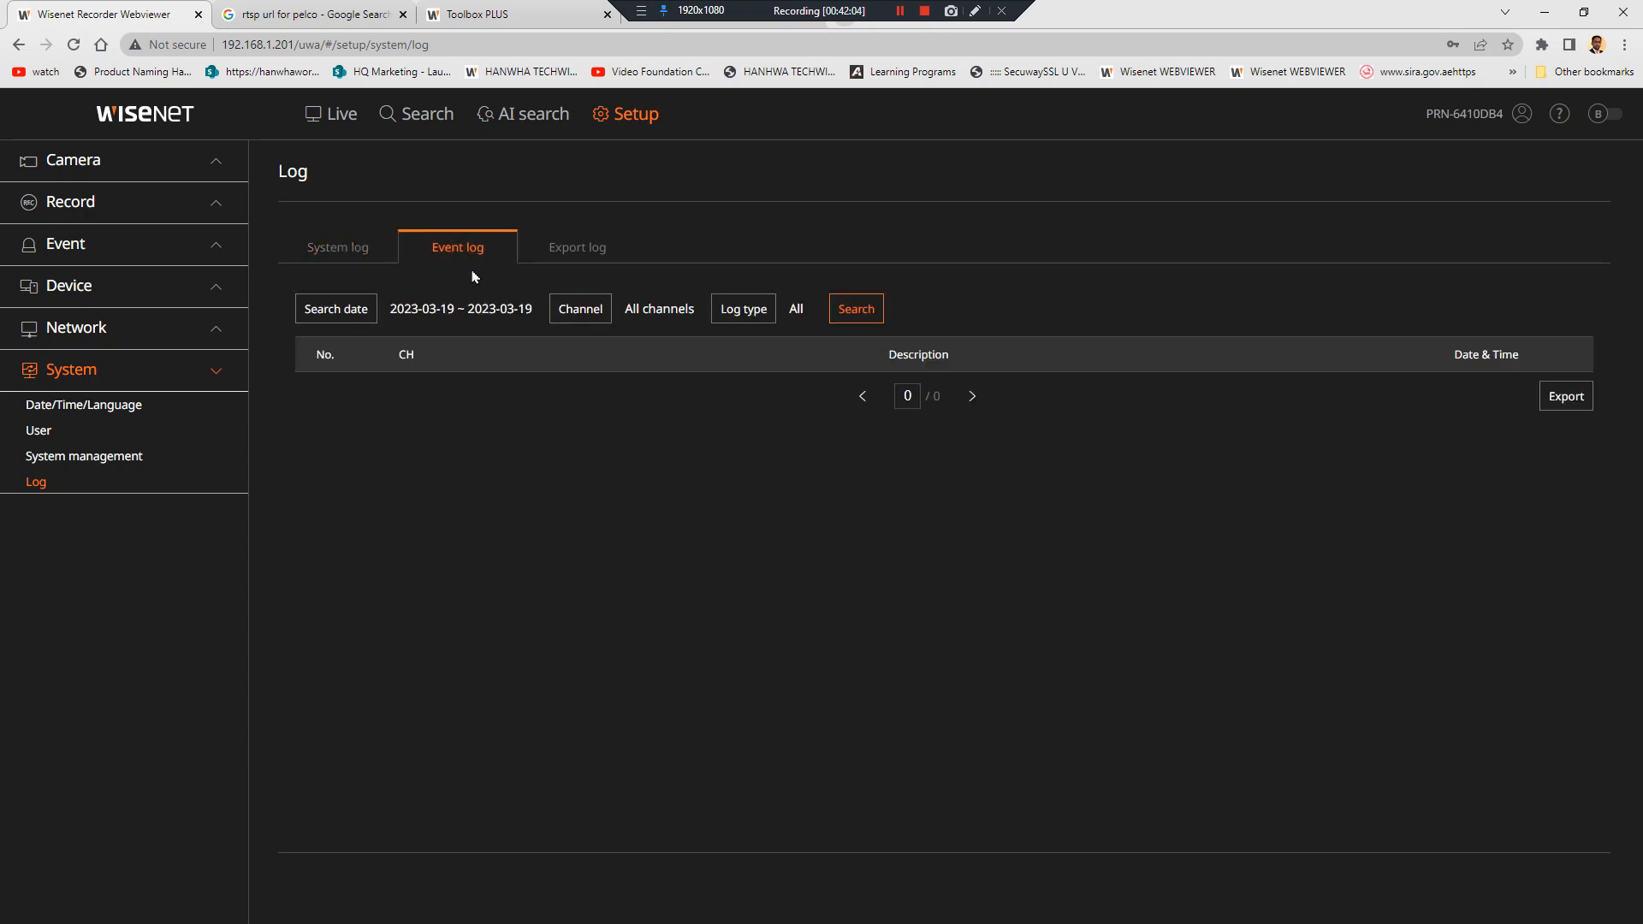
pyautogui.click(350, 312)
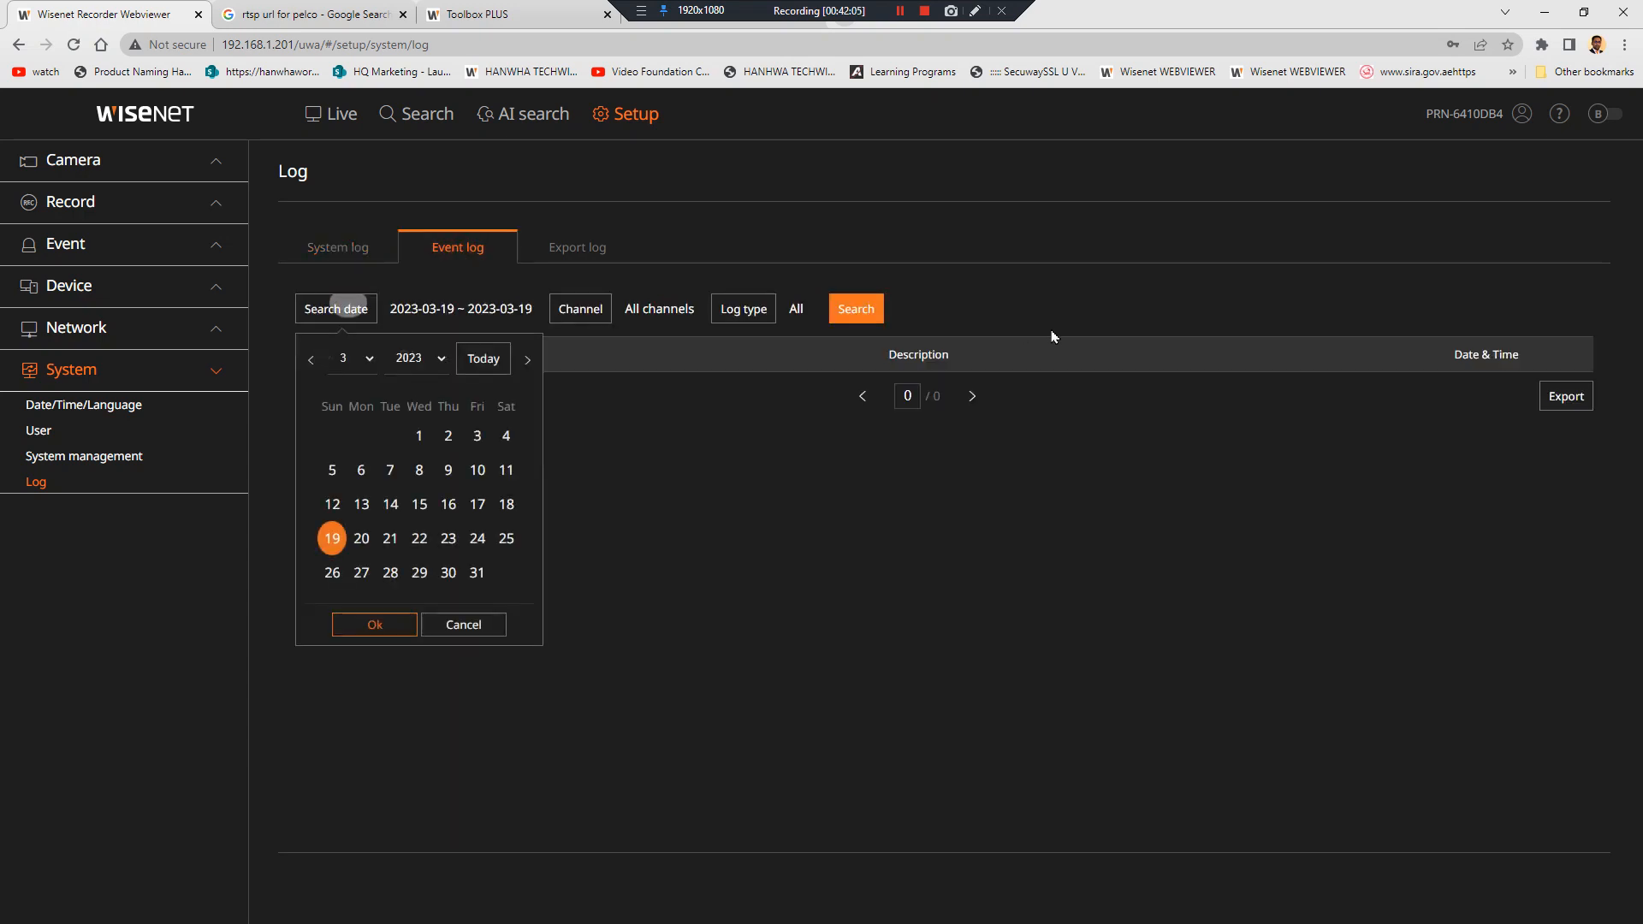
pyautogui.click(872, 309)
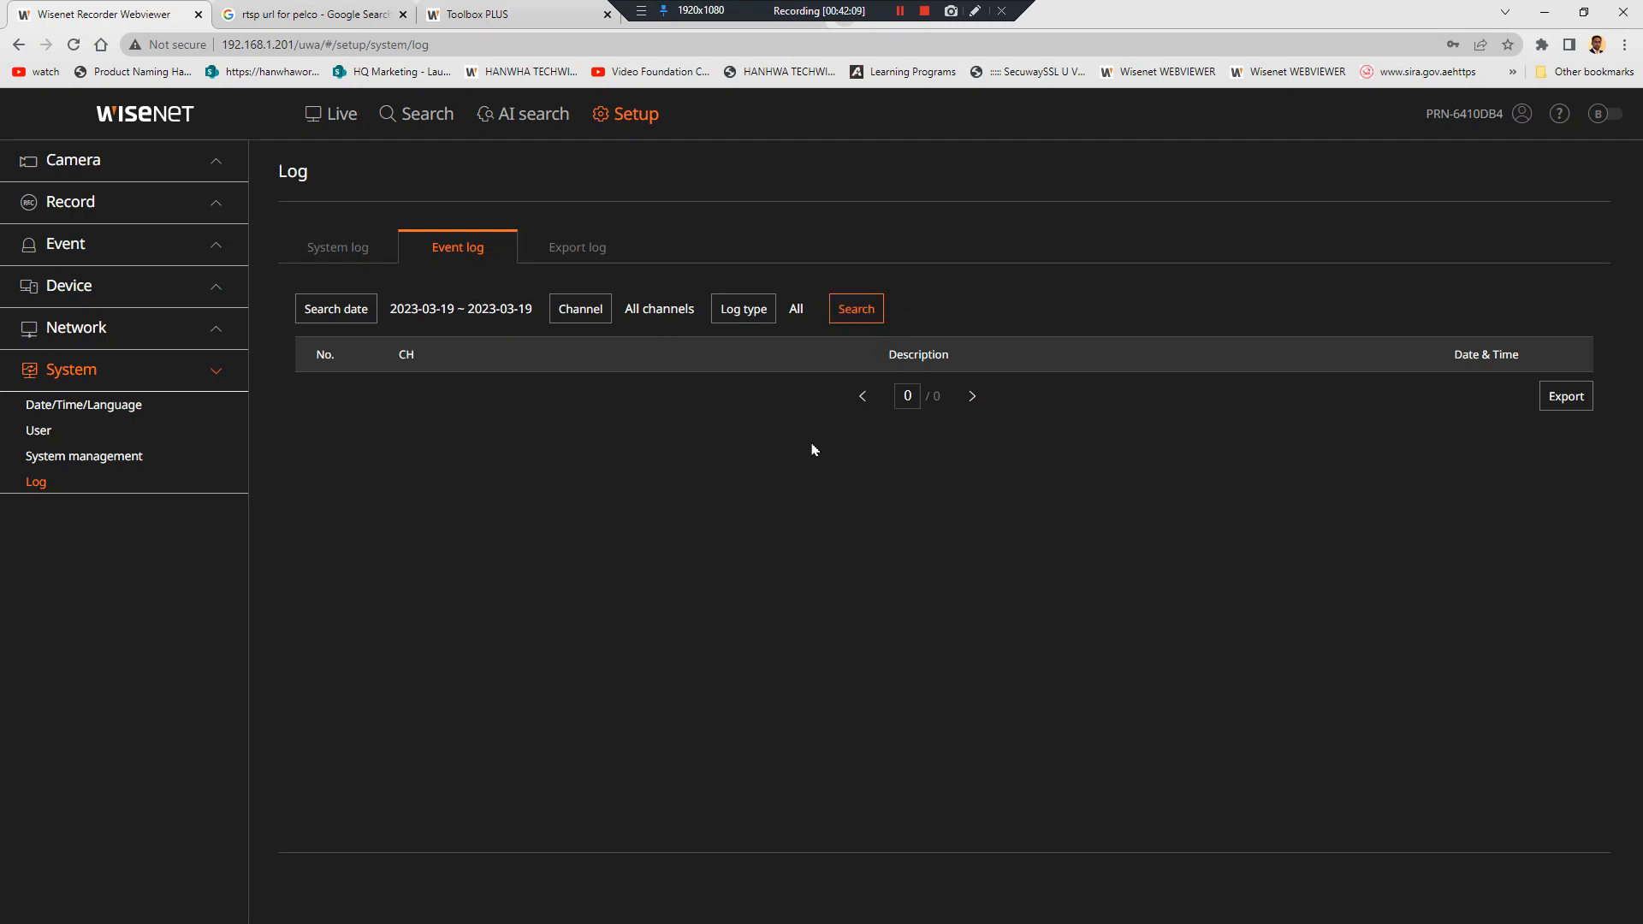
# Show Event rule setup listing six Schedule1 rules, only Motion off
pyautogui.click(160, 278)
pyautogui.click(162, 246)
pyautogui.click(142, 328)
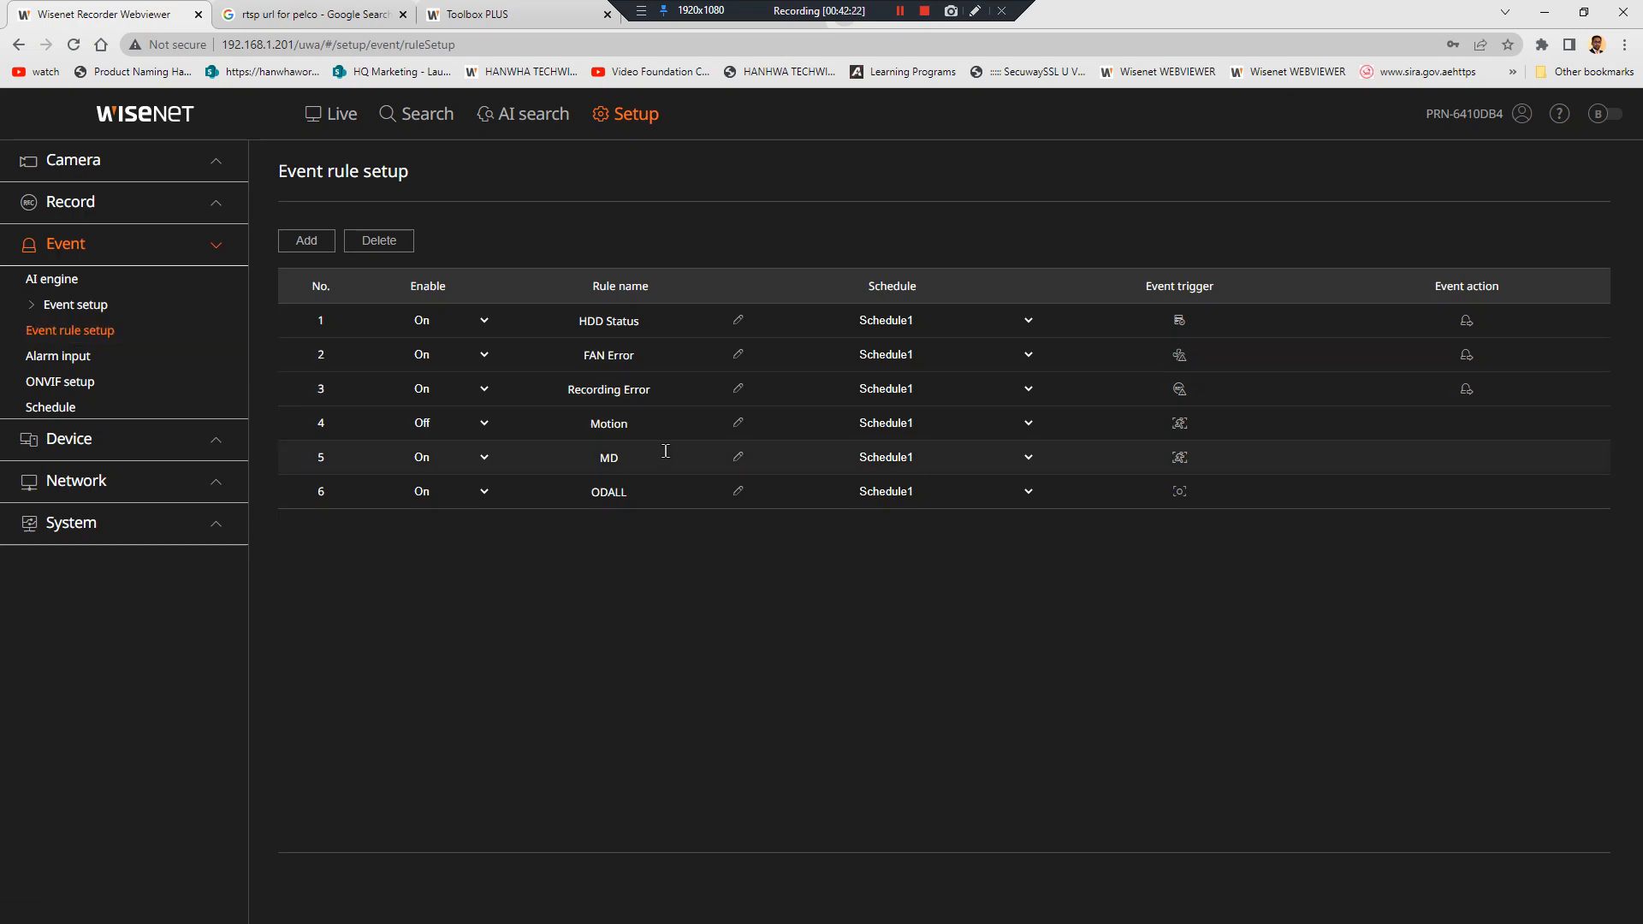
# Open Setup > System > Log and switch to the Event log tab
pyautogui.click(114, 526)
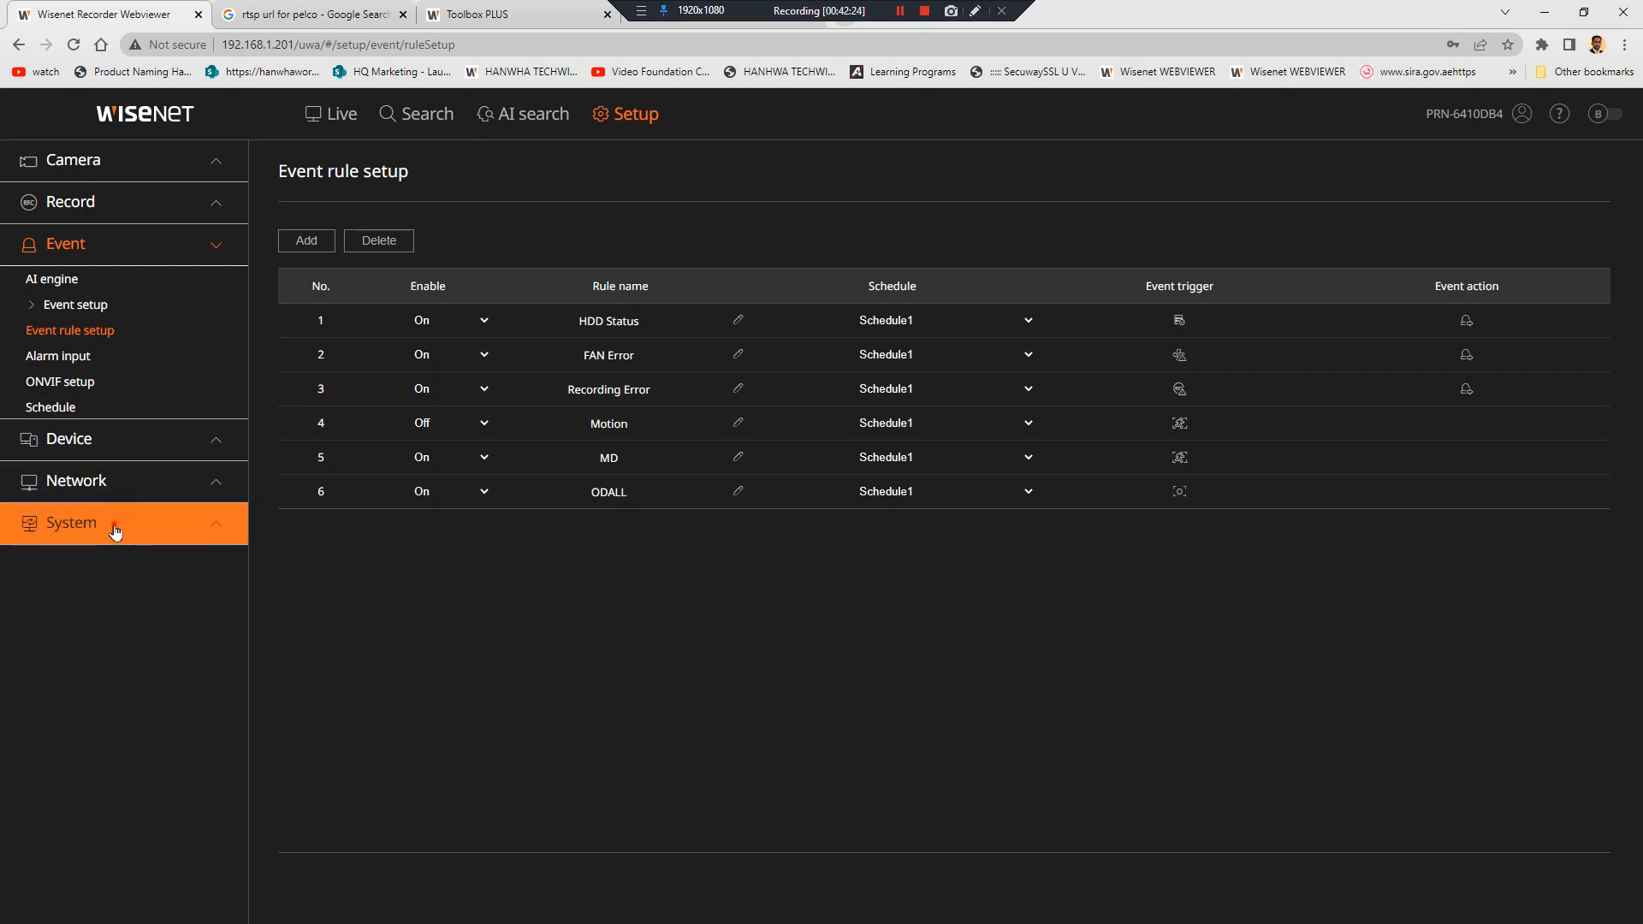
pyautogui.click(124, 482)
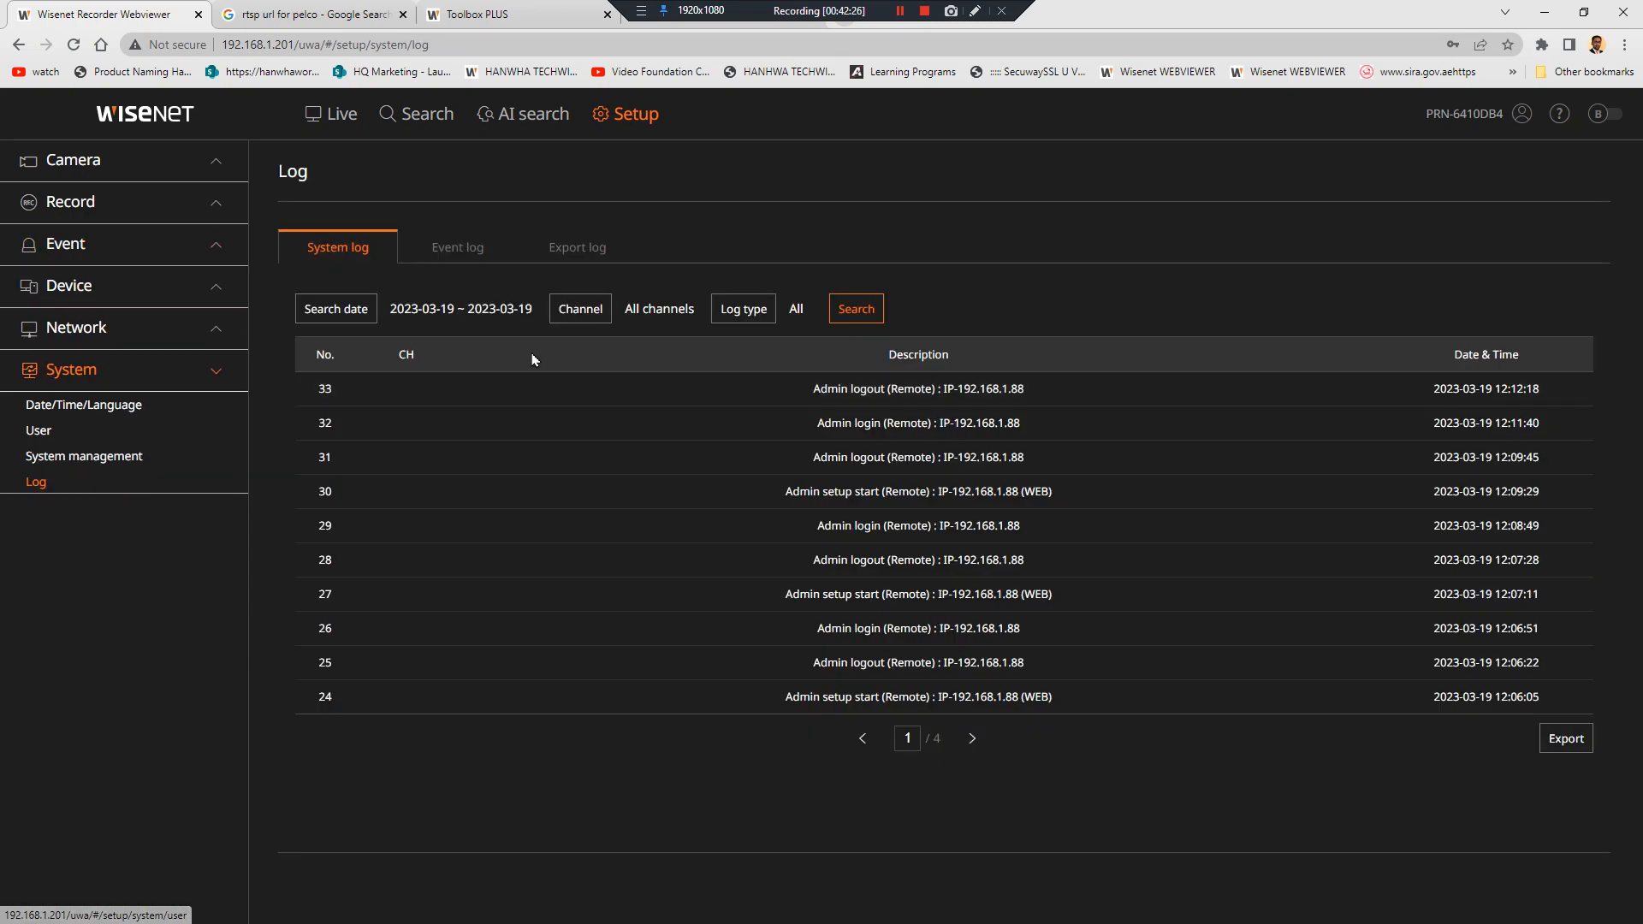
pyautogui.click(462, 250)
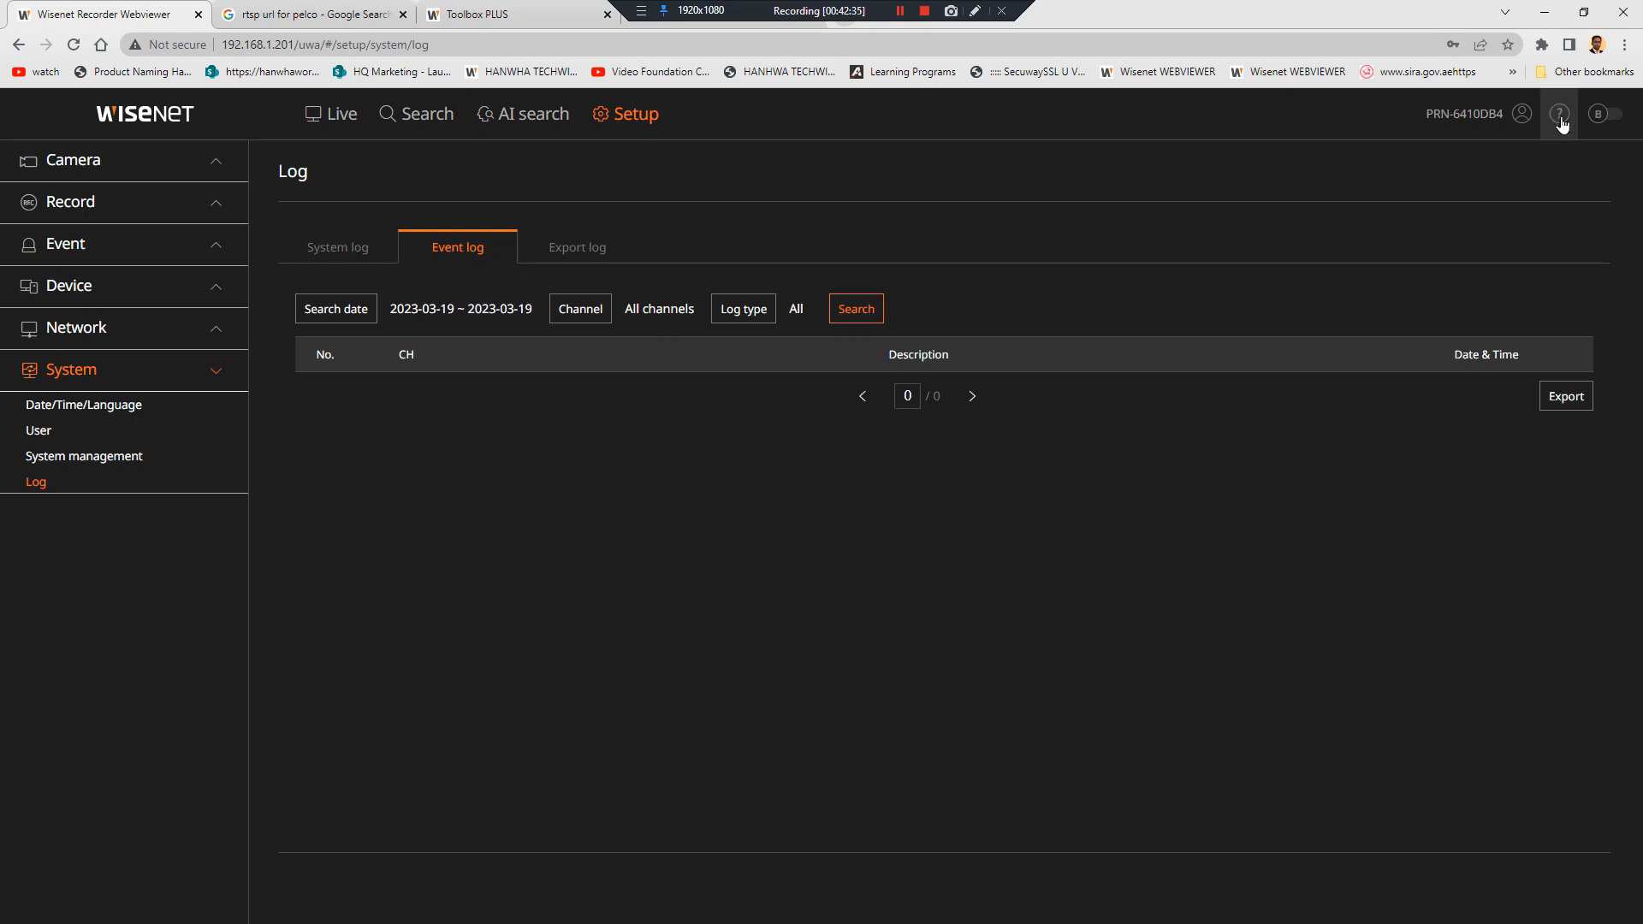
# Toggle the viewer theme back and forth, then show the Time search page for 2023-03-19
pyautogui.click(1607, 115)
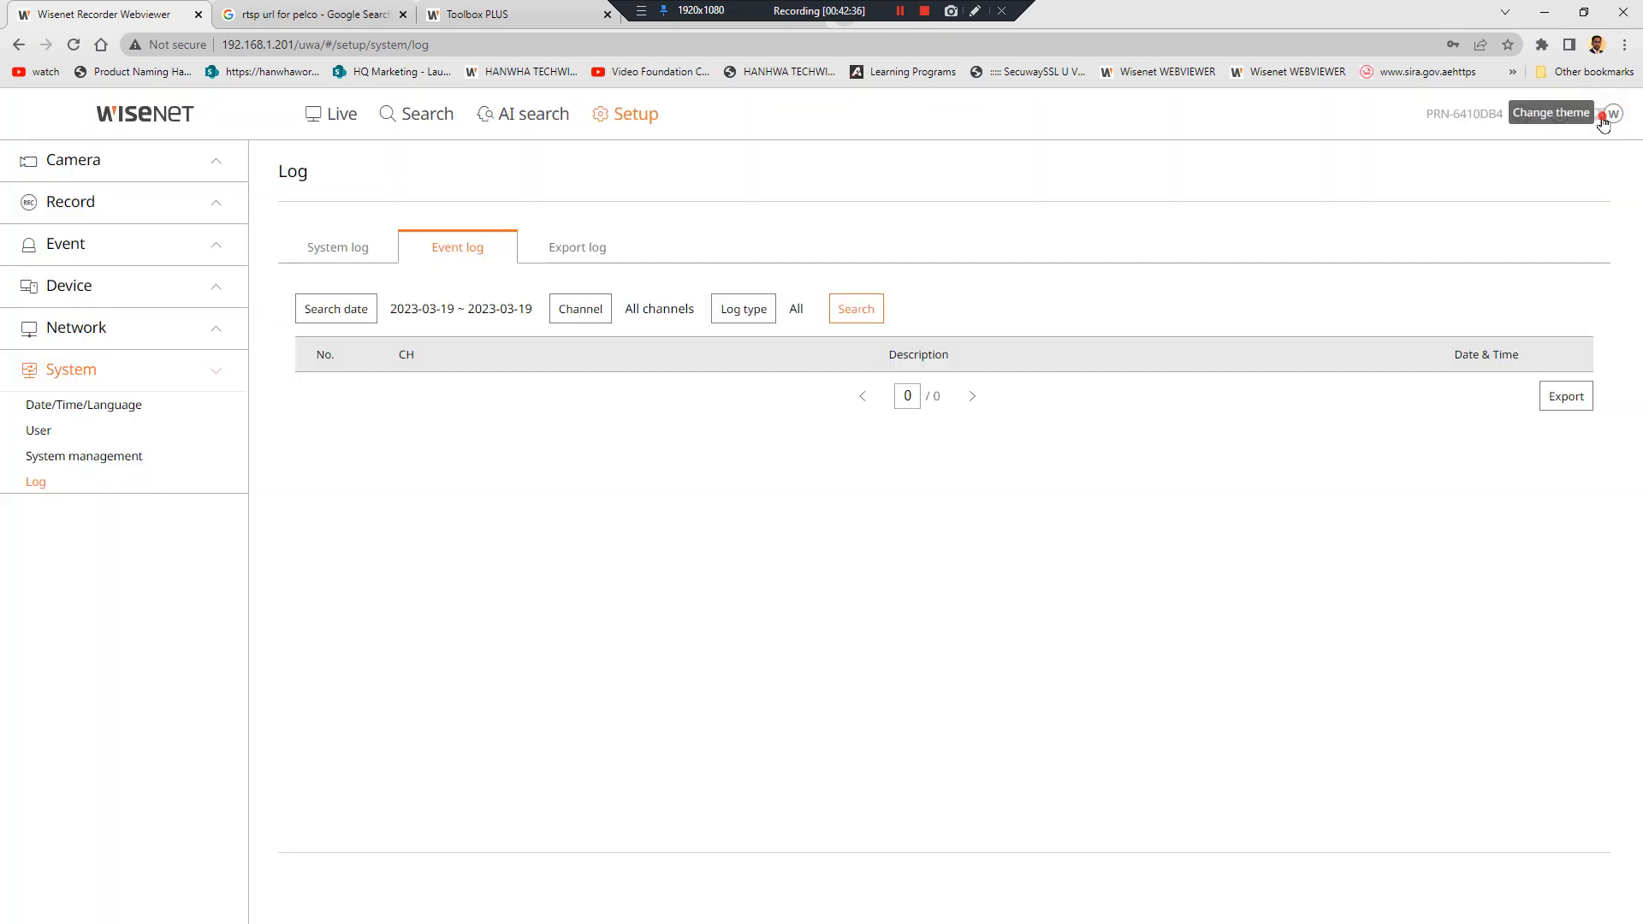
pyautogui.click(1605, 120)
pyautogui.click(1603, 120)
pyautogui.click(1603, 120)
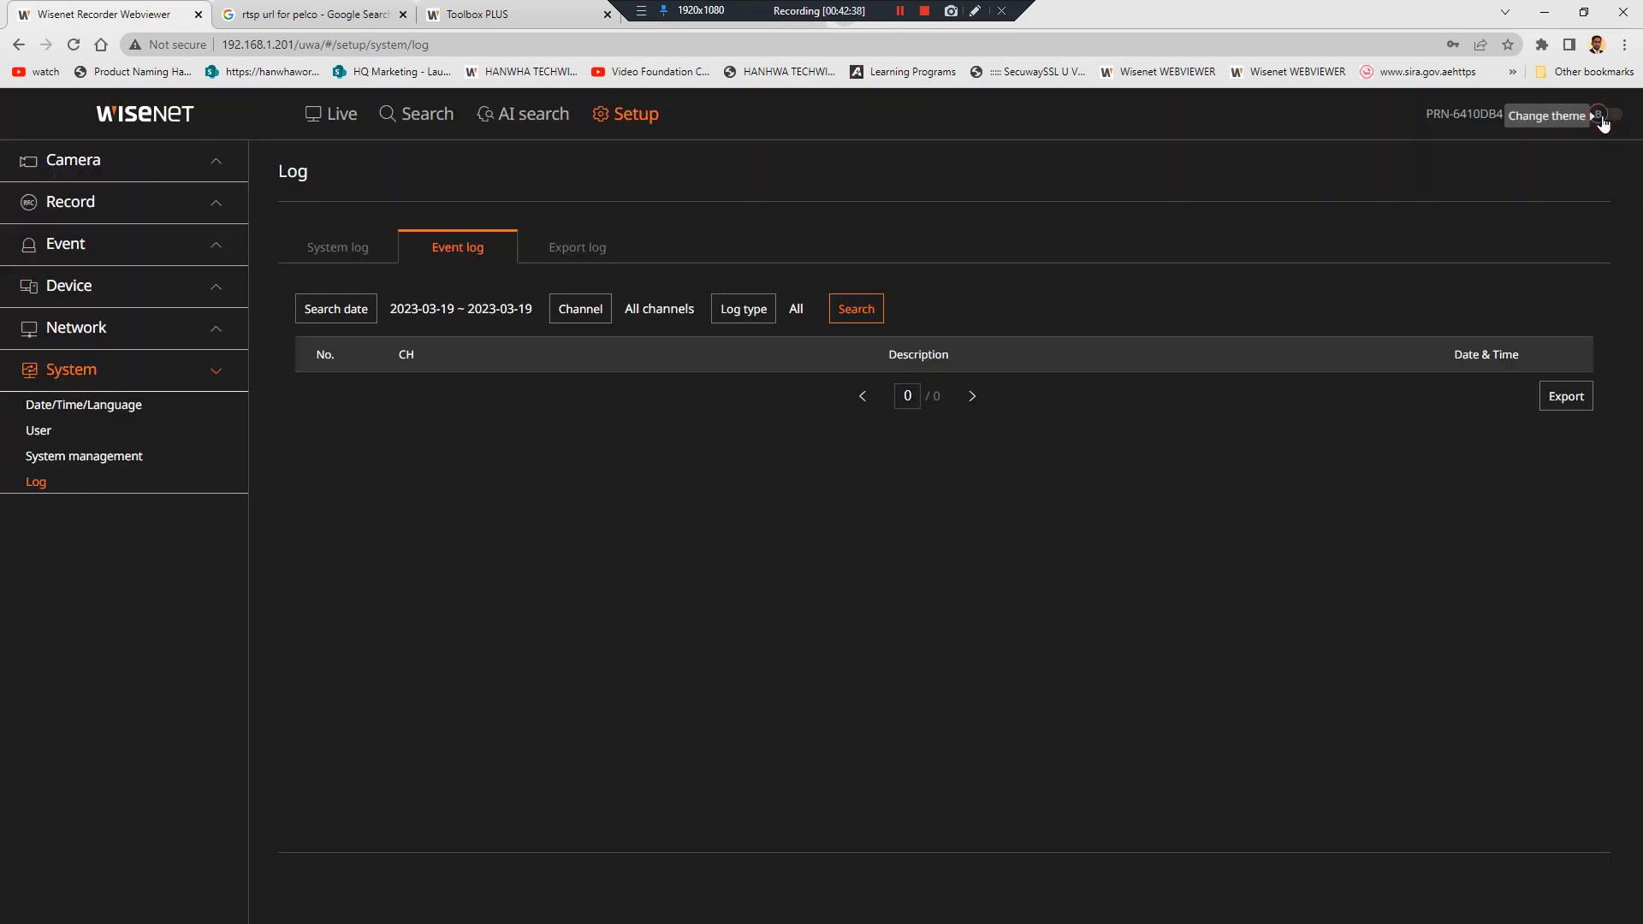
pyautogui.click(422, 114)
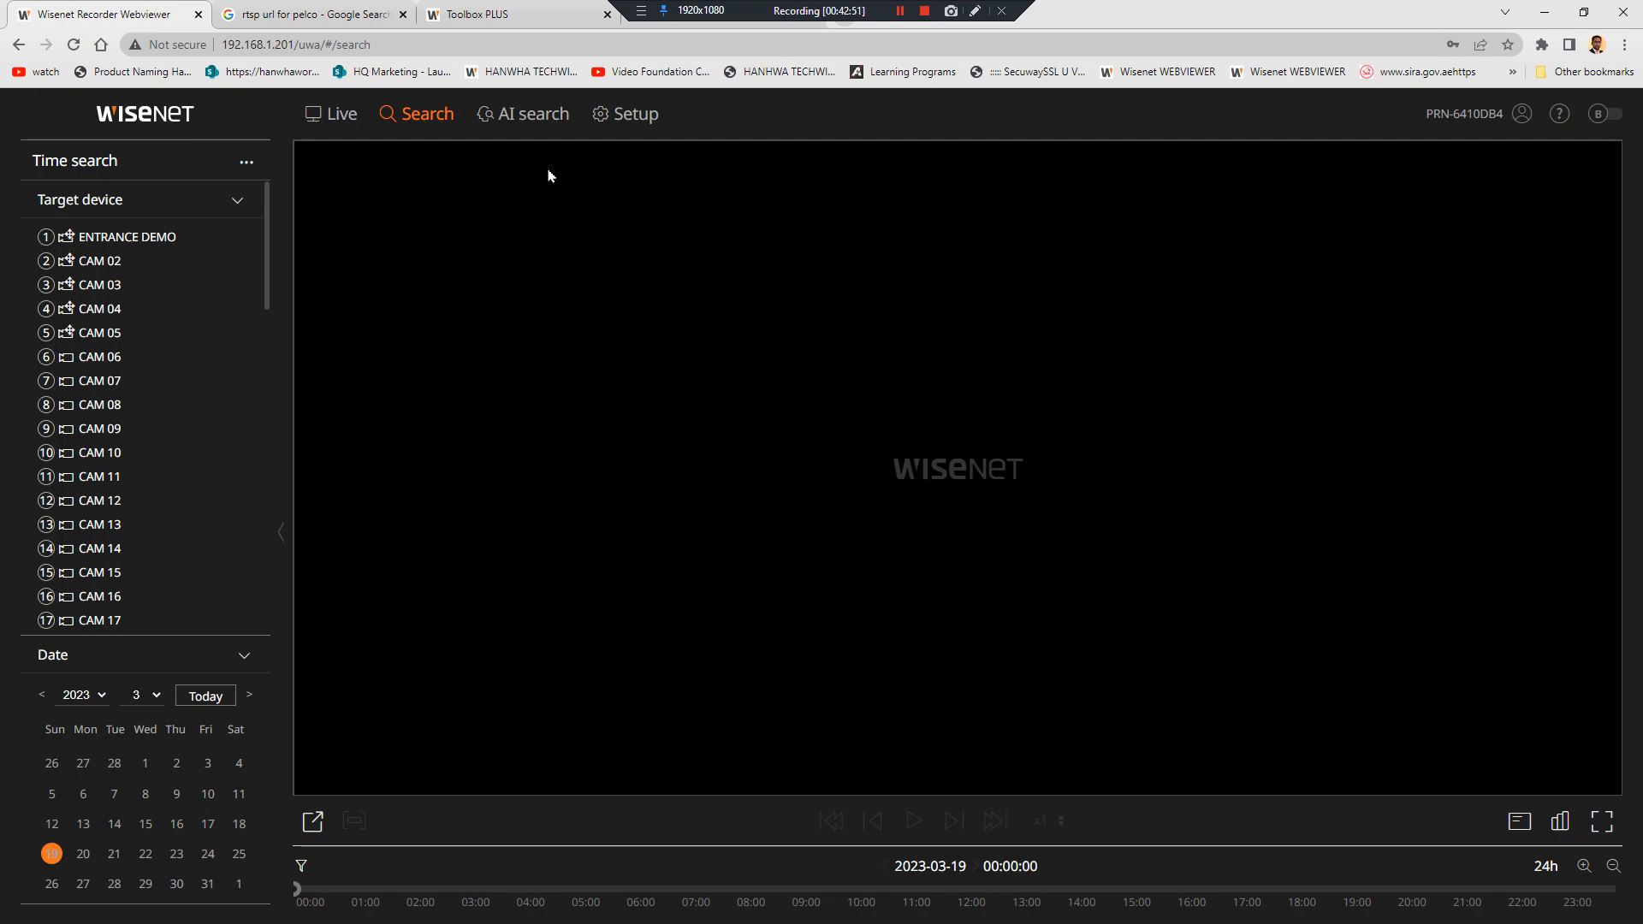
# Run an AI person search with a Gender filter and a date range
pyautogui.click(526, 114)
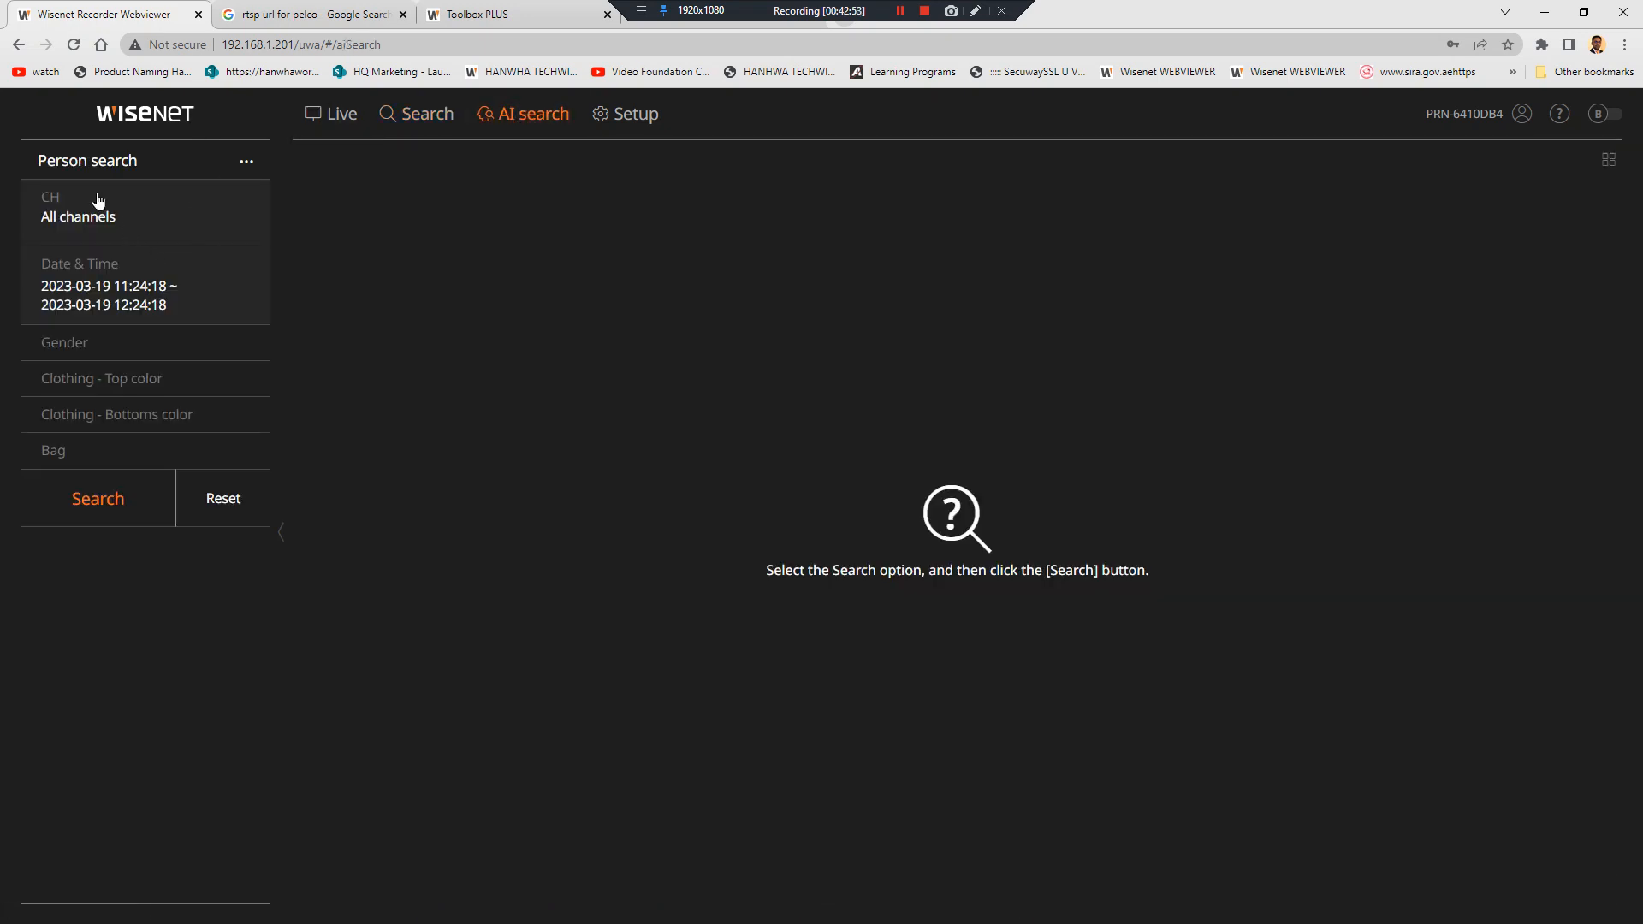
pyautogui.click(248, 164)
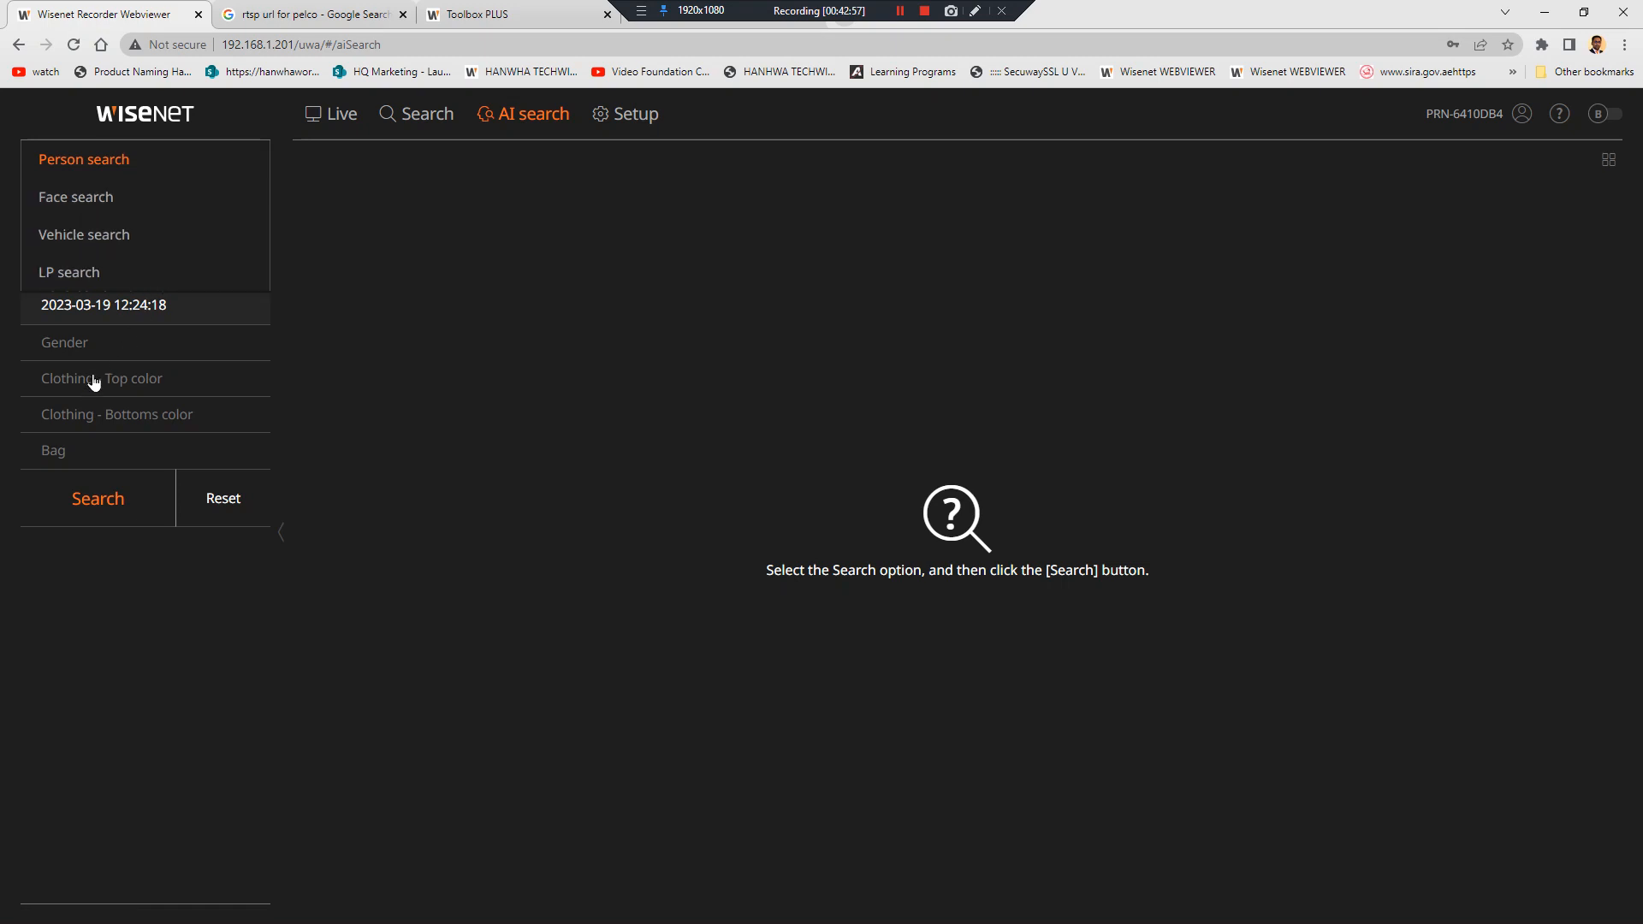
pyautogui.click(70, 351)
pyautogui.click(305, 348)
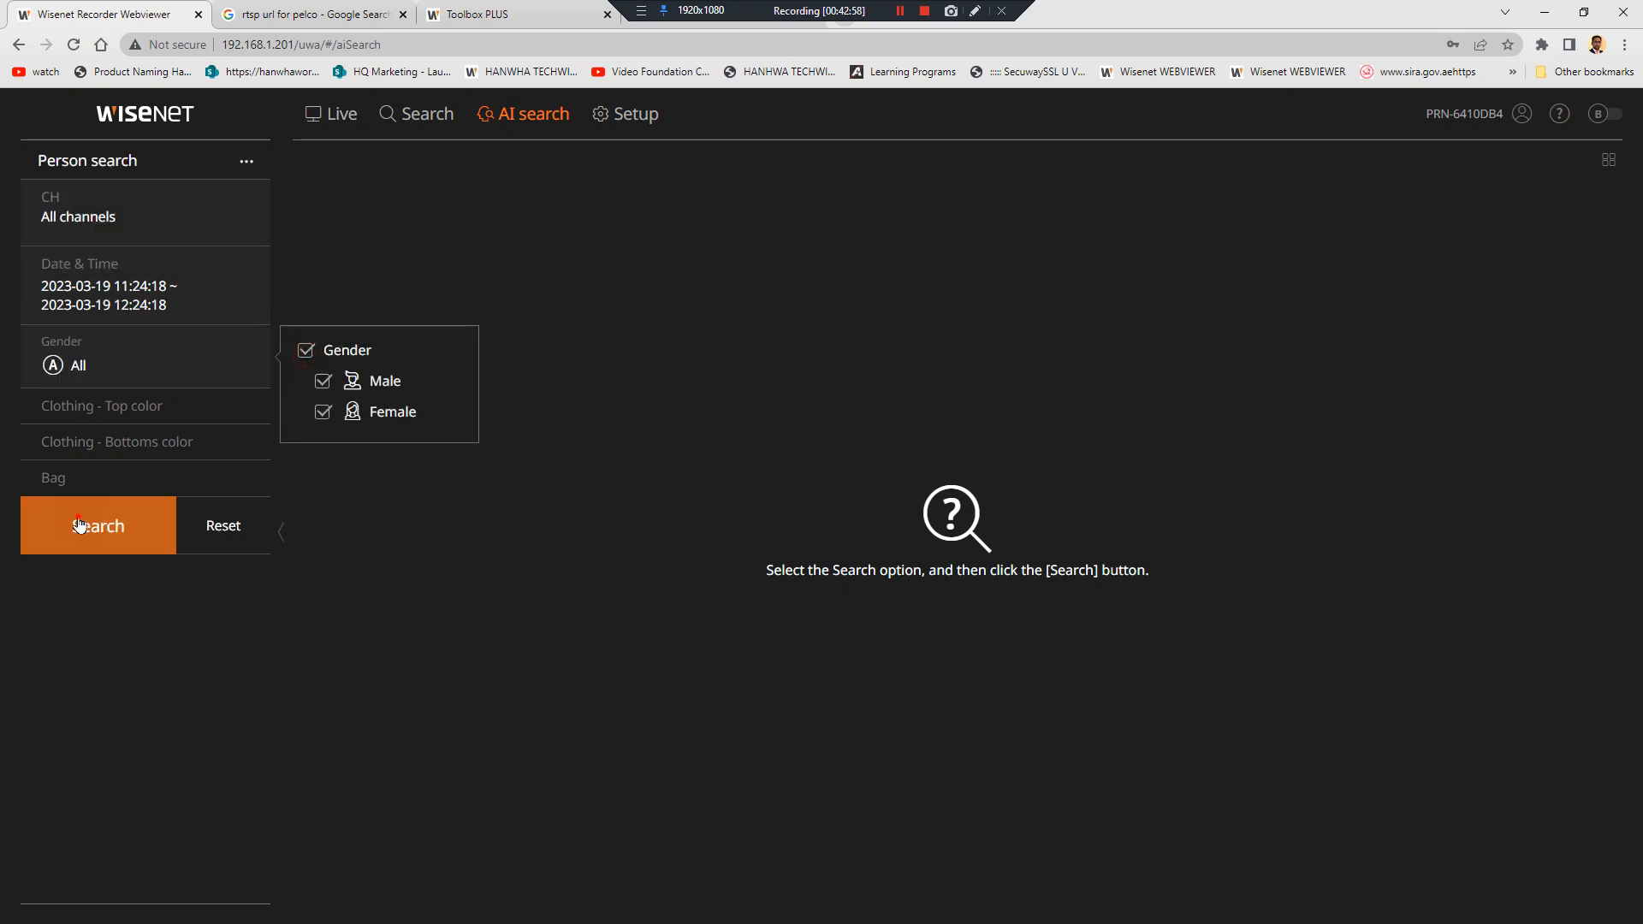
pyautogui.click(78, 525)
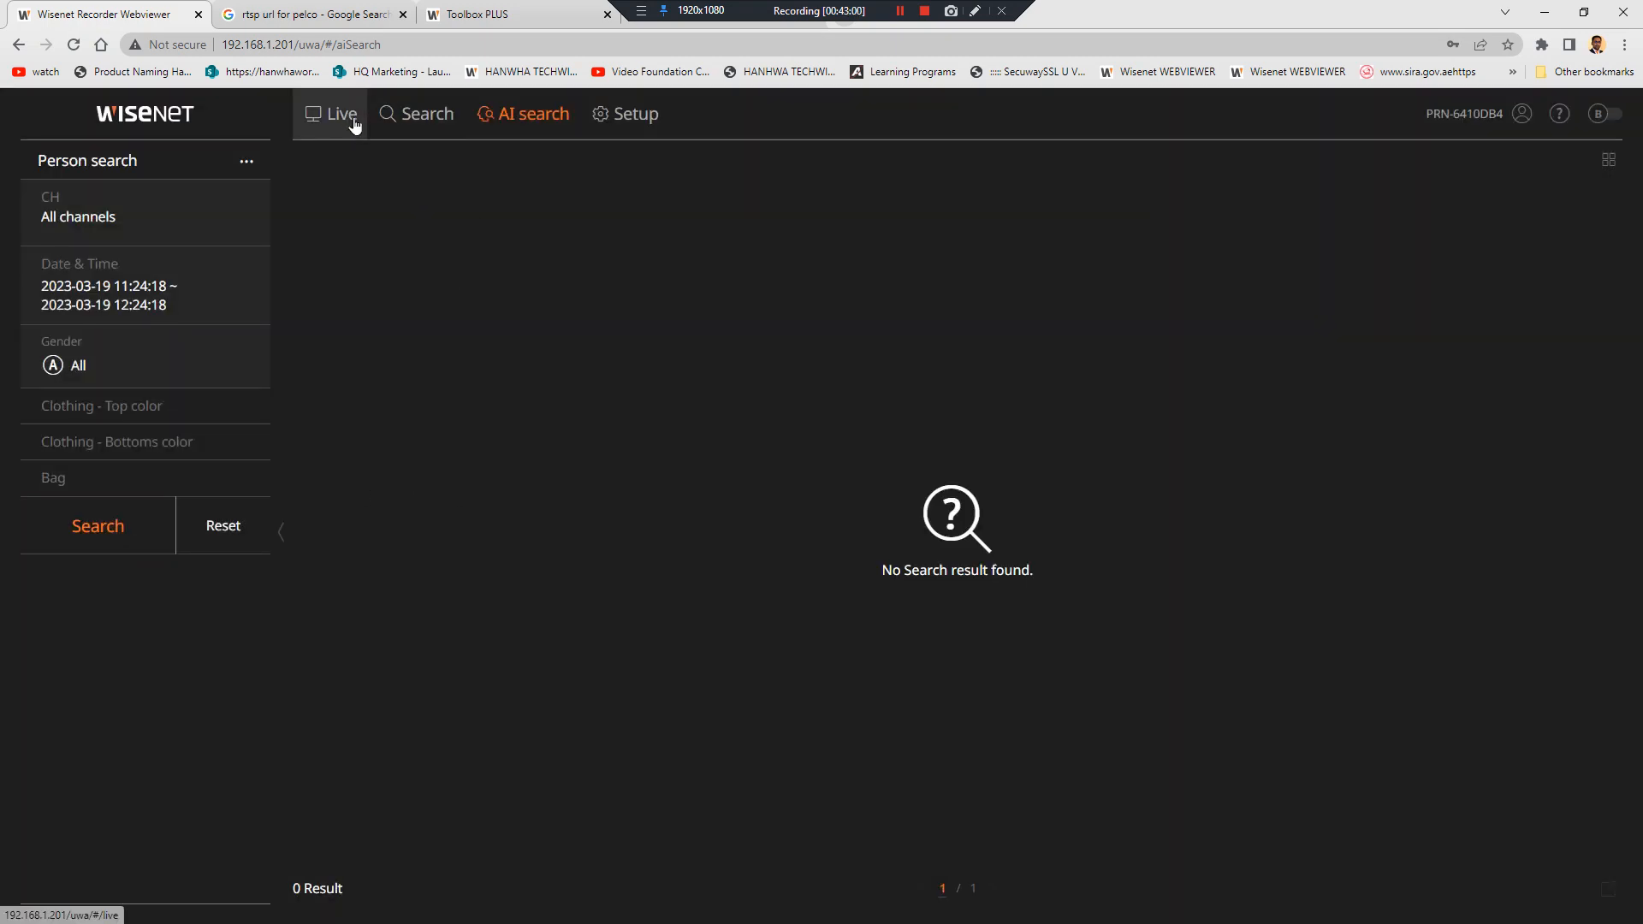
pyautogui.click(83, 301)
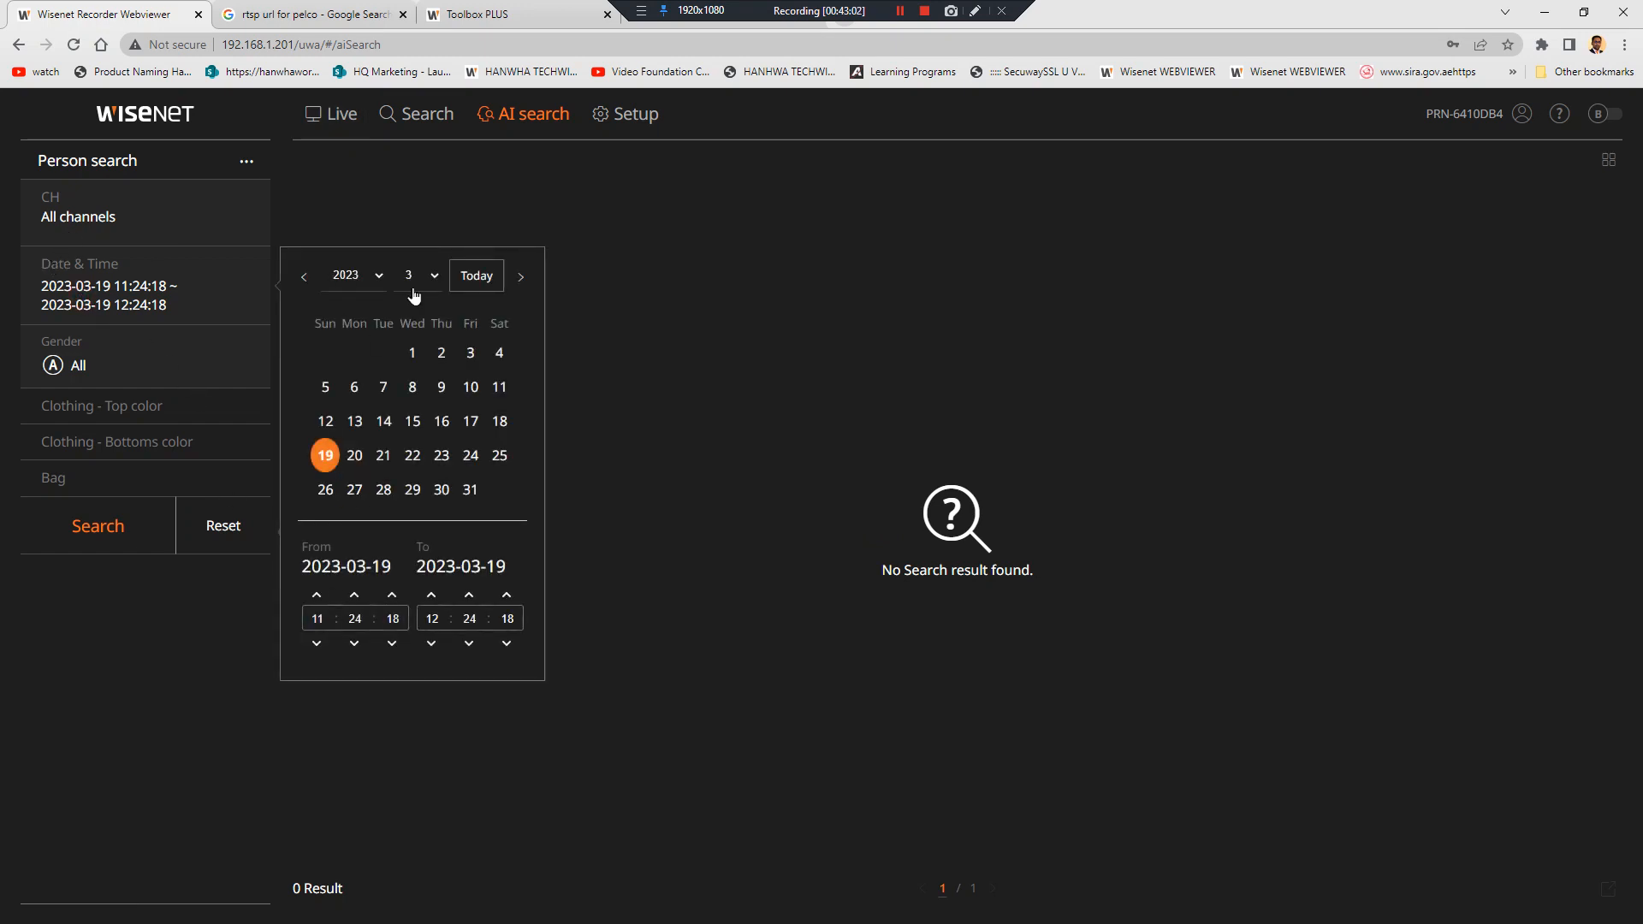
pyautogui.click(118, 517)
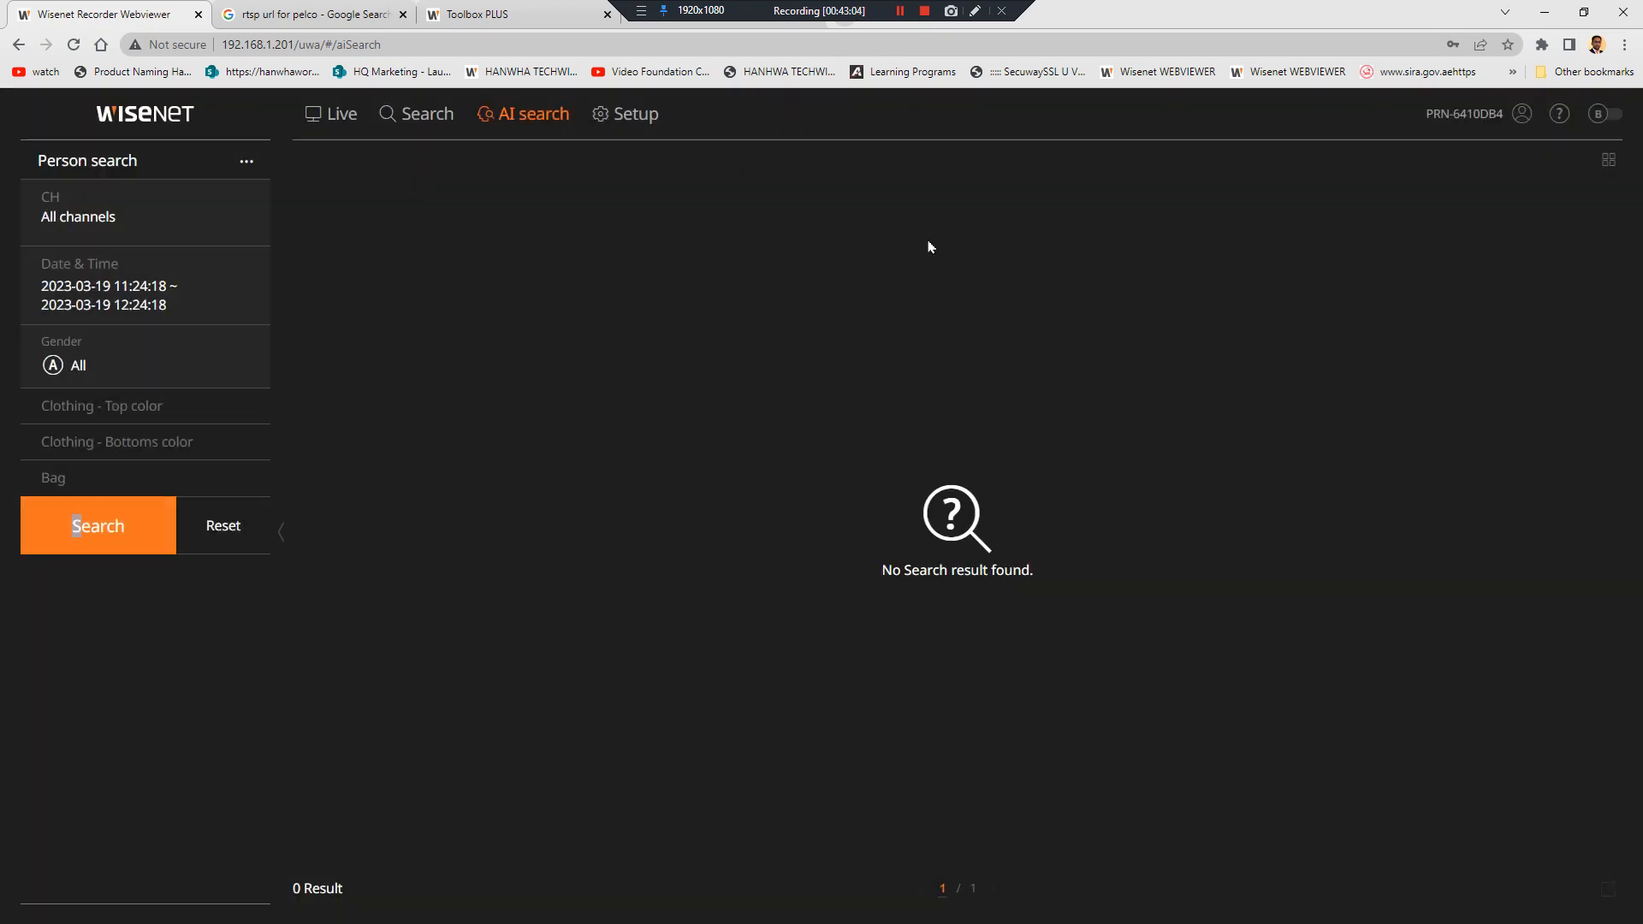
# Watch CAM 04 full-size from a 3x3 live grid, then open Channel setup
pyautogui.click(332, 115)
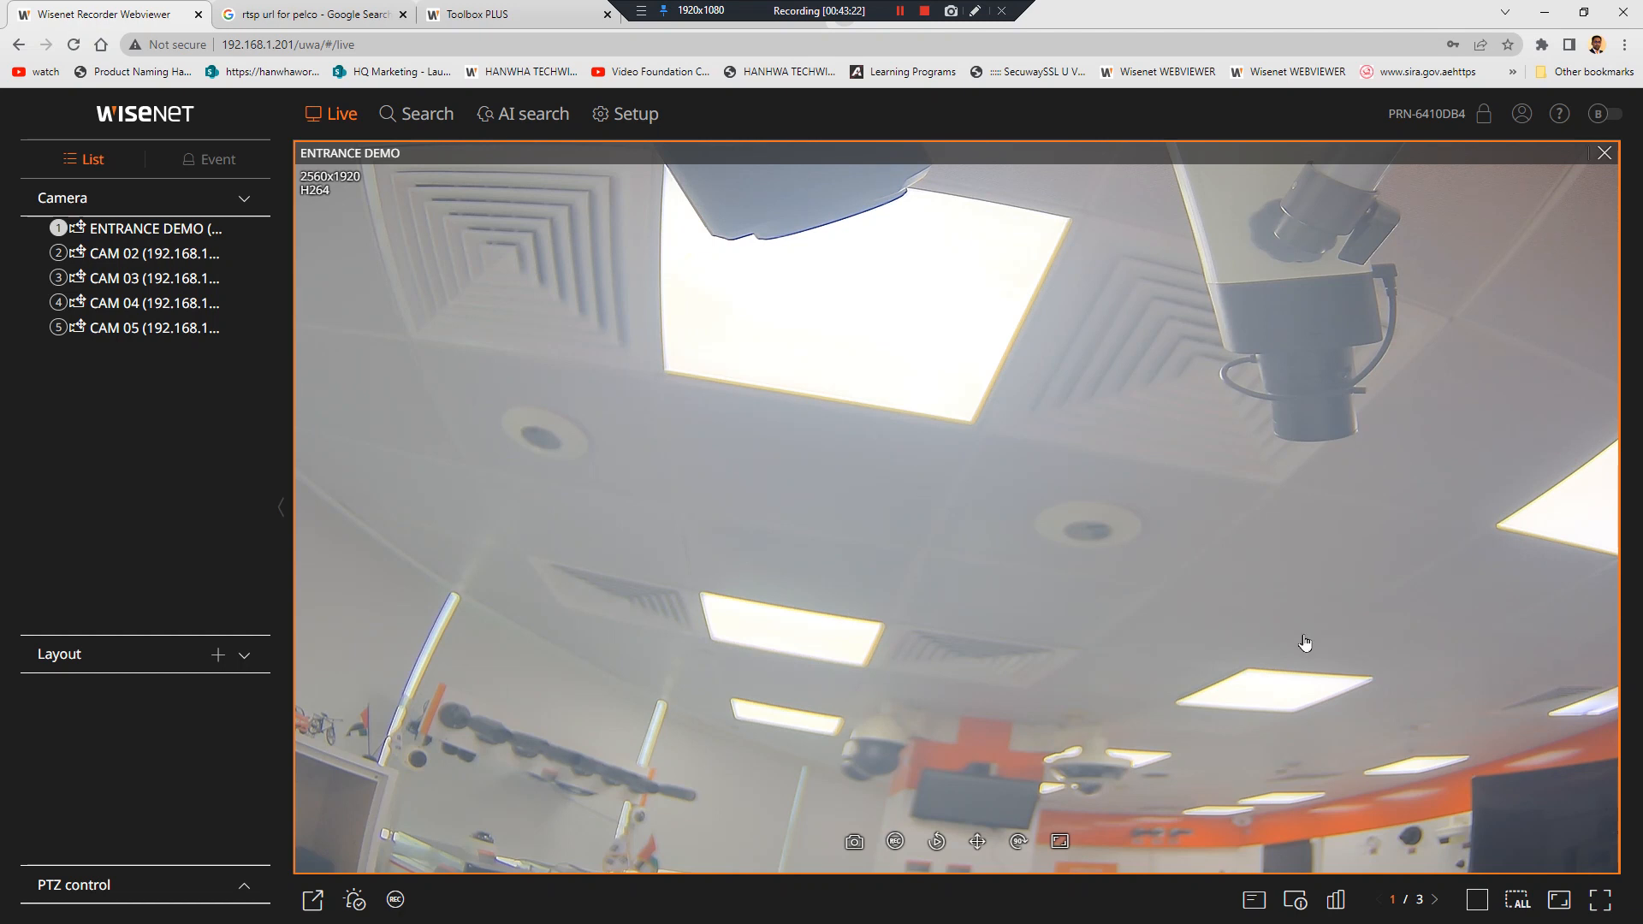
pyautogui.click(1520, 900)
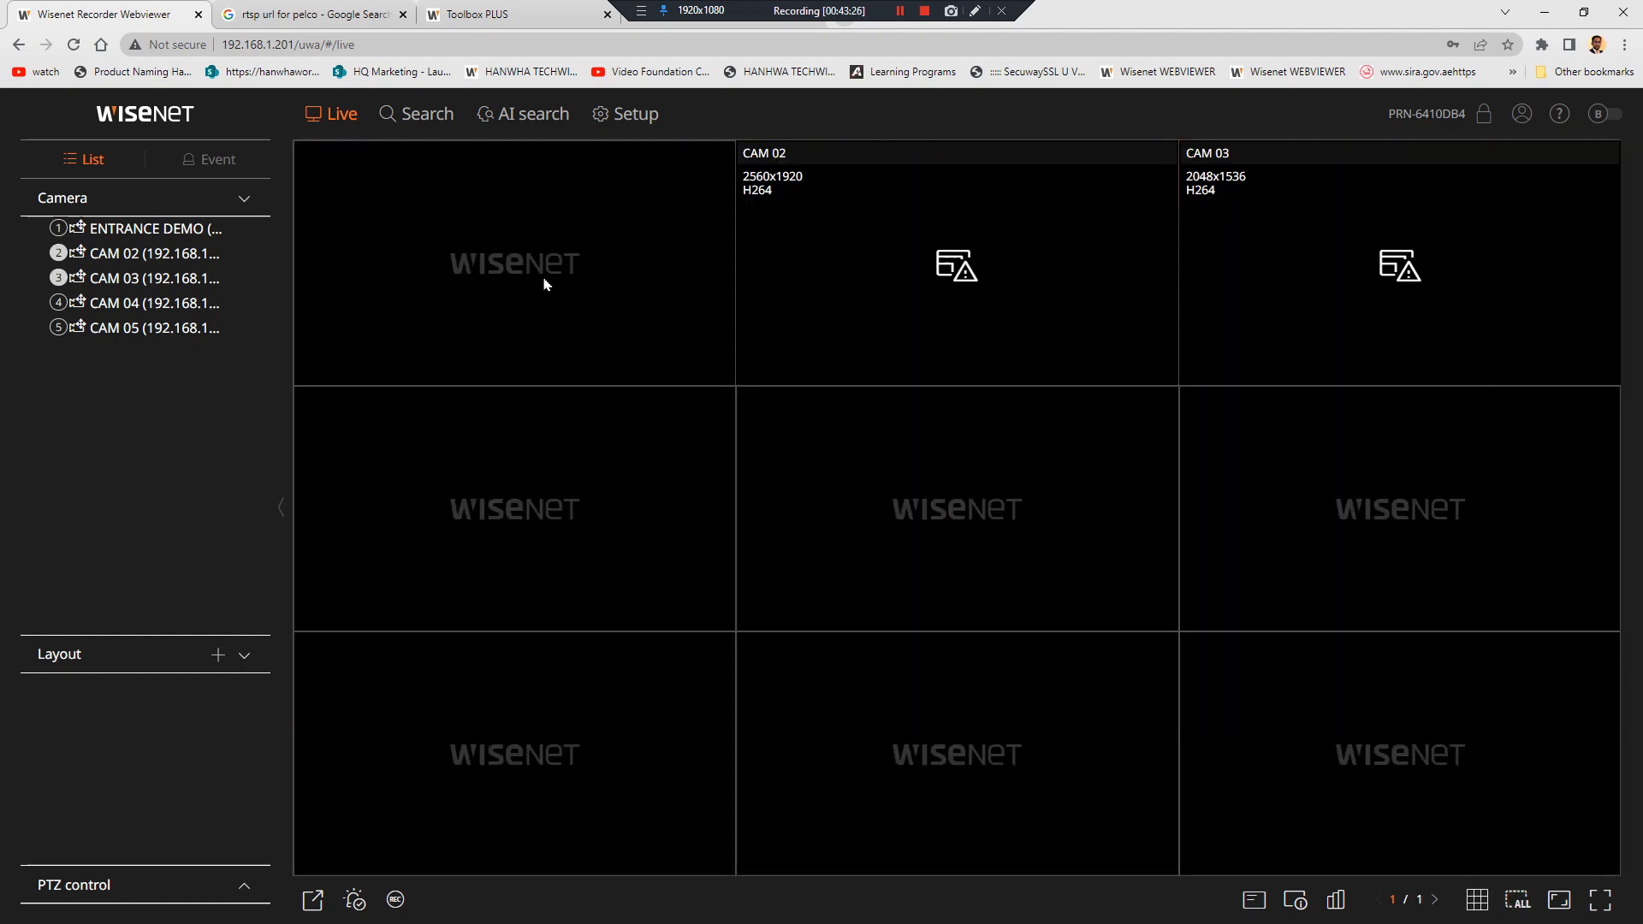
pyautogui.doubleClick(159, 305)
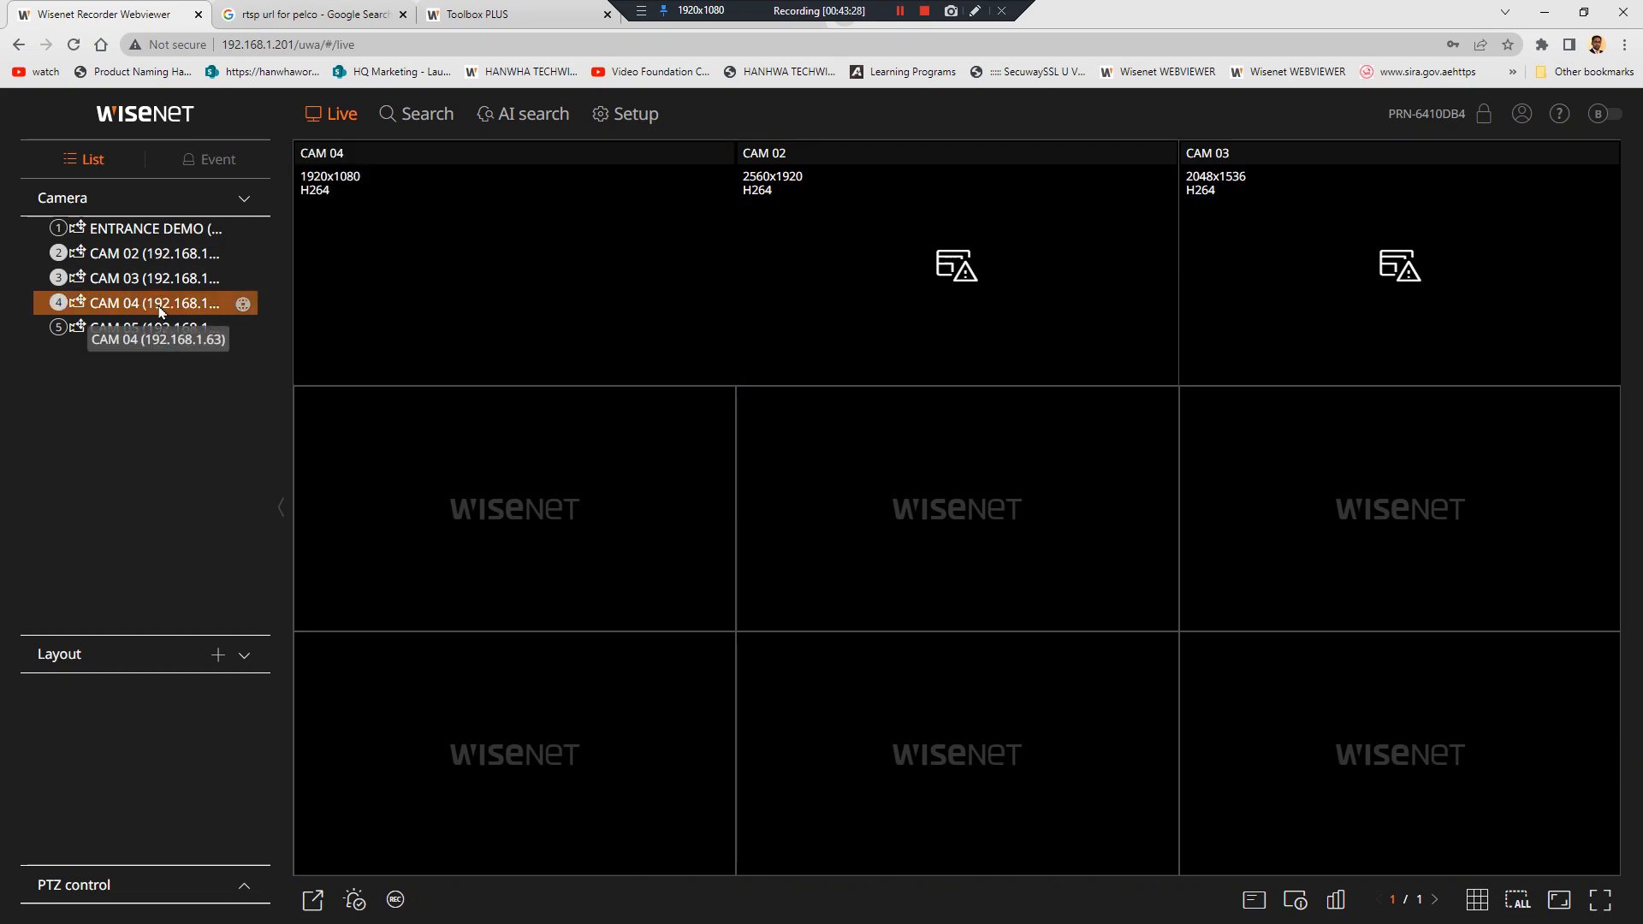
pyautogui.moveTo(510, 231)
pyautogui.doubleClick(509, 227)
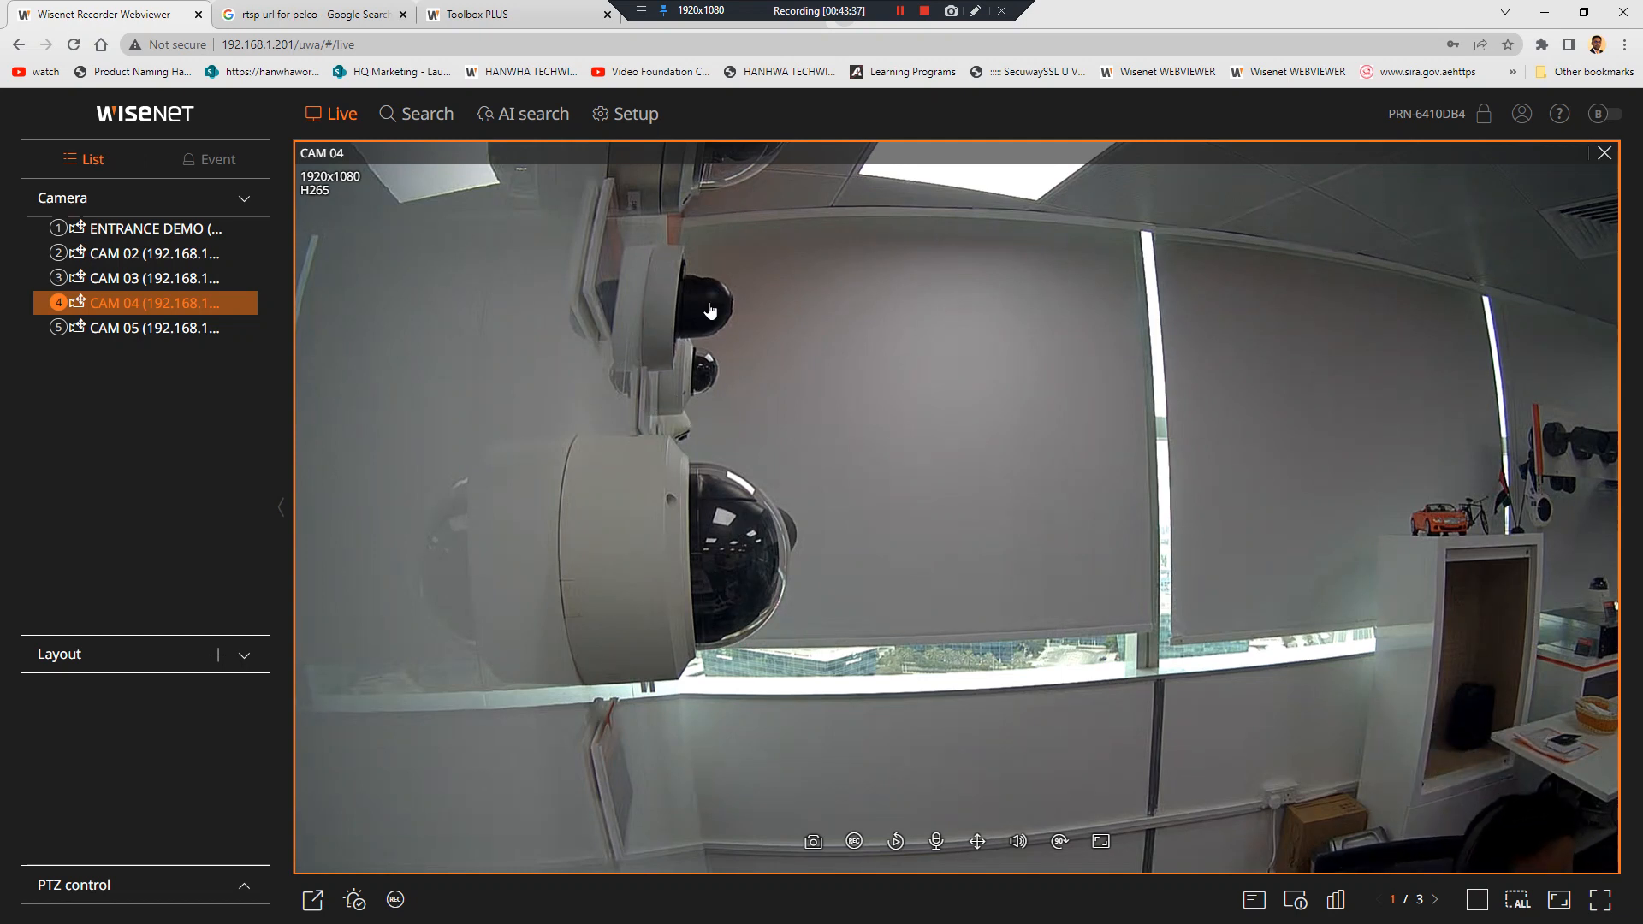
pyautogui.click(667, 128)
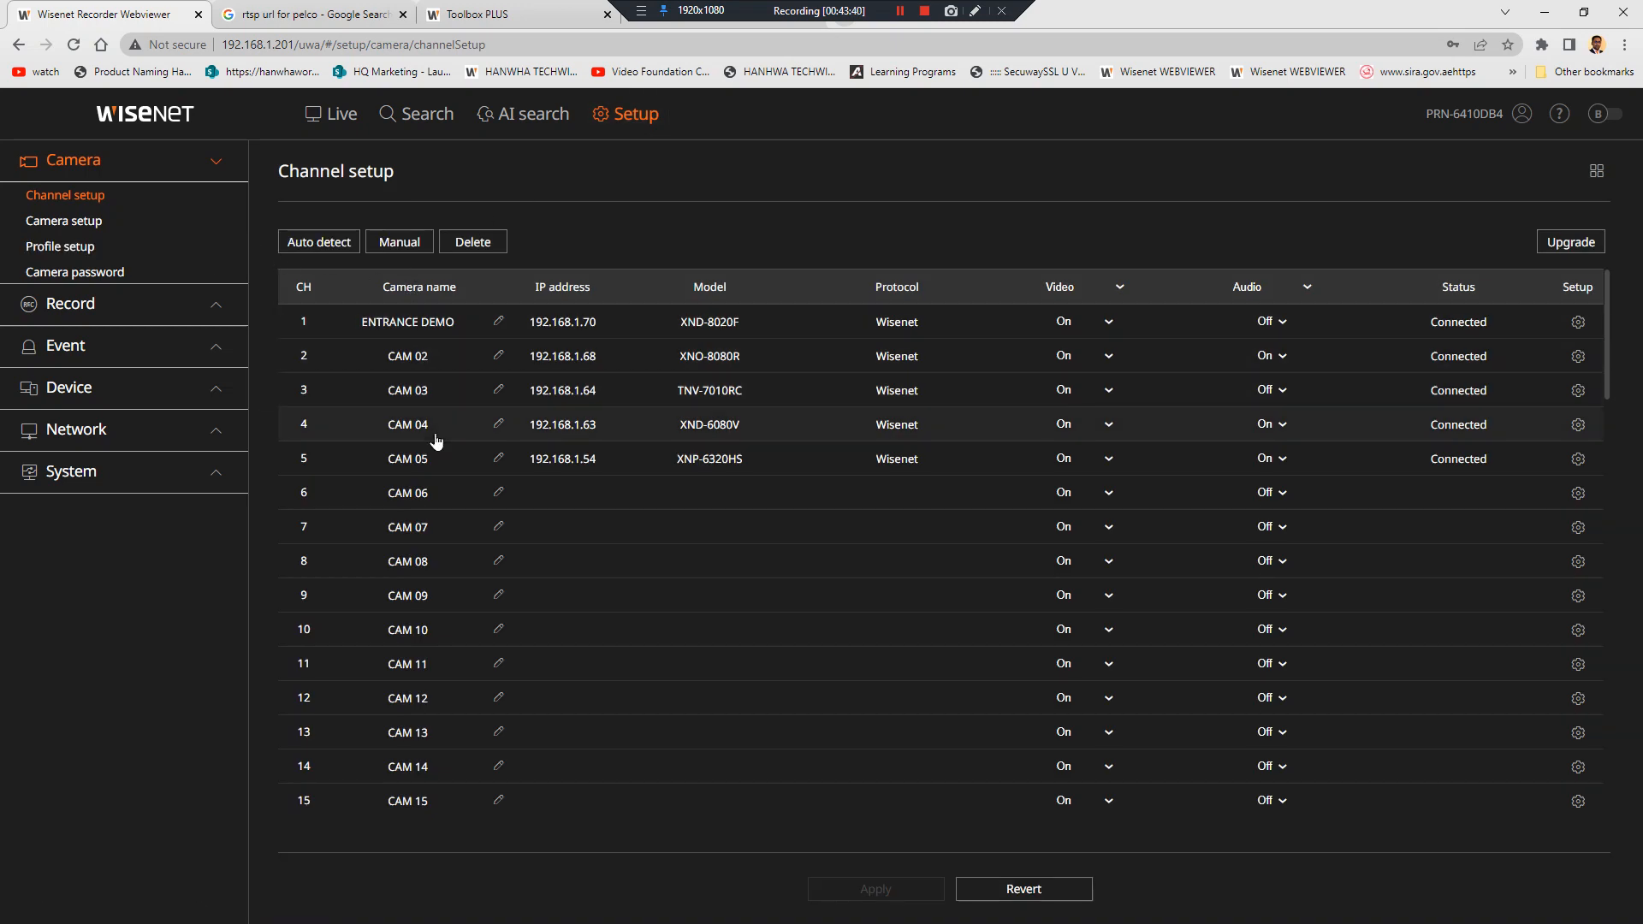
# Review Camera password and Profile setup's Remote tab, all five cameras on H.264
pyautogui.click(139, 274)
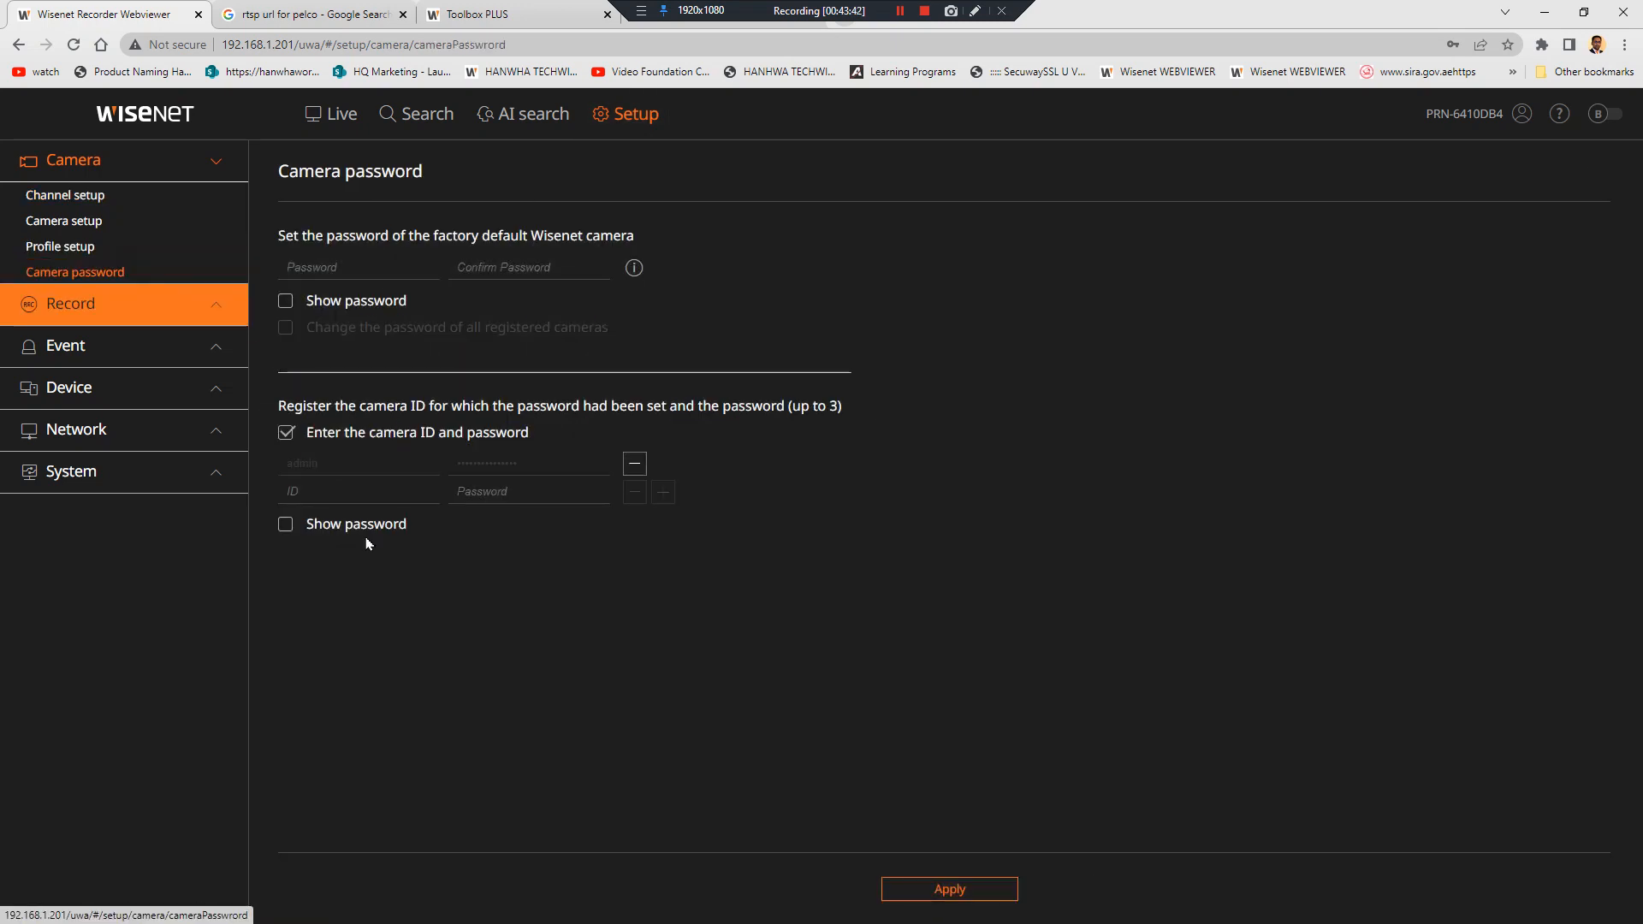
pyautogui.click(143, 247)
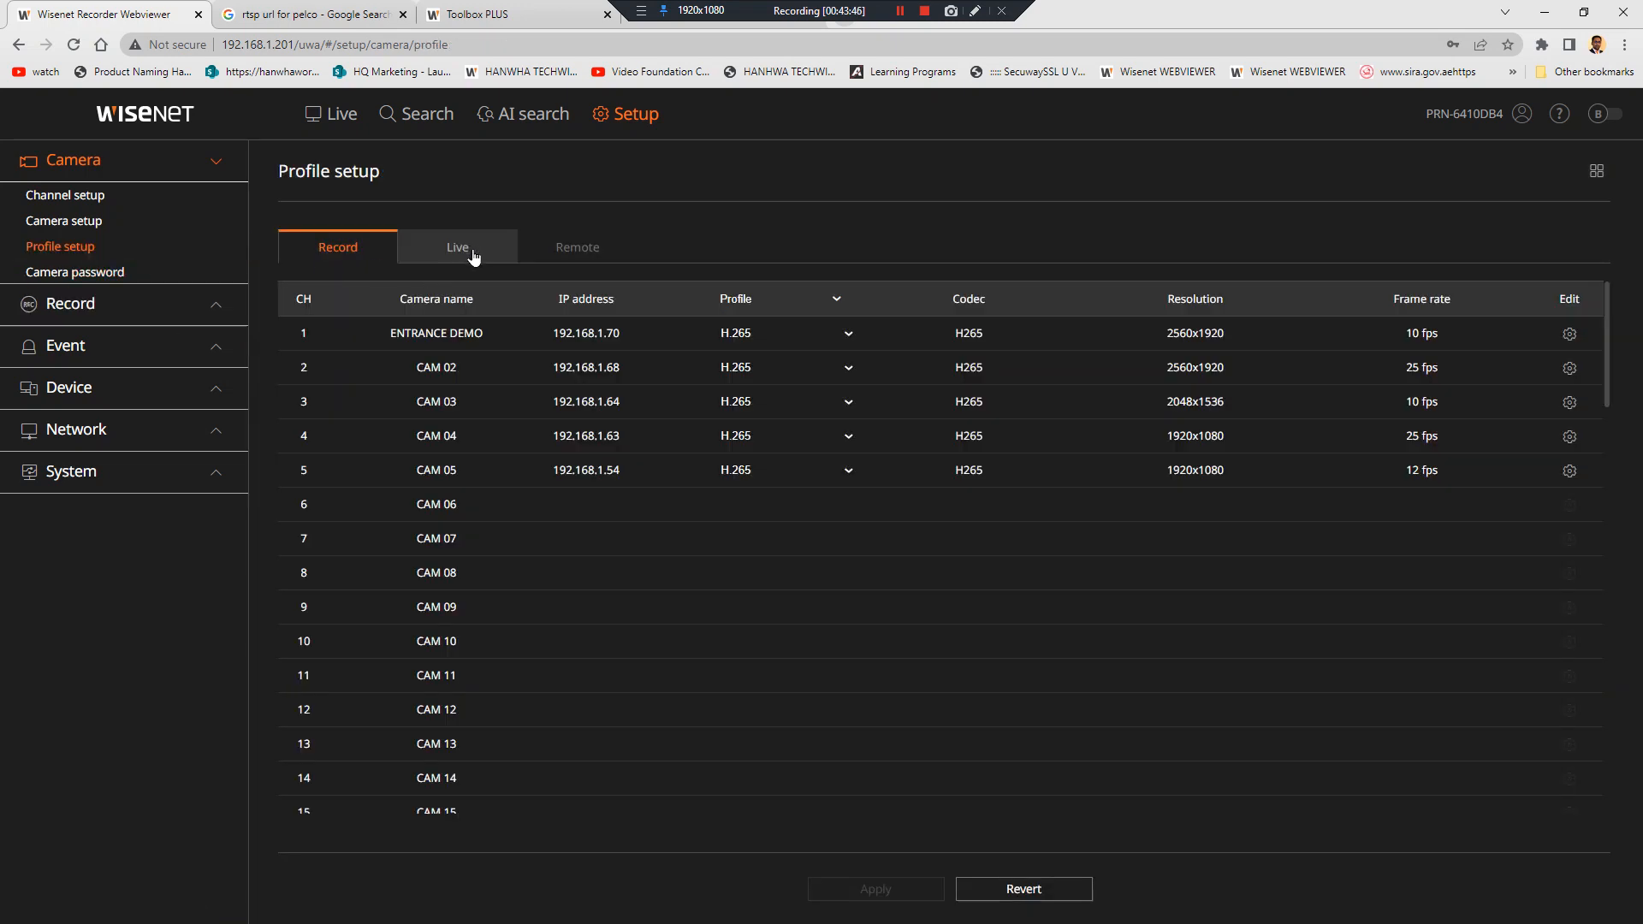
pyautogui.click(587, 251)
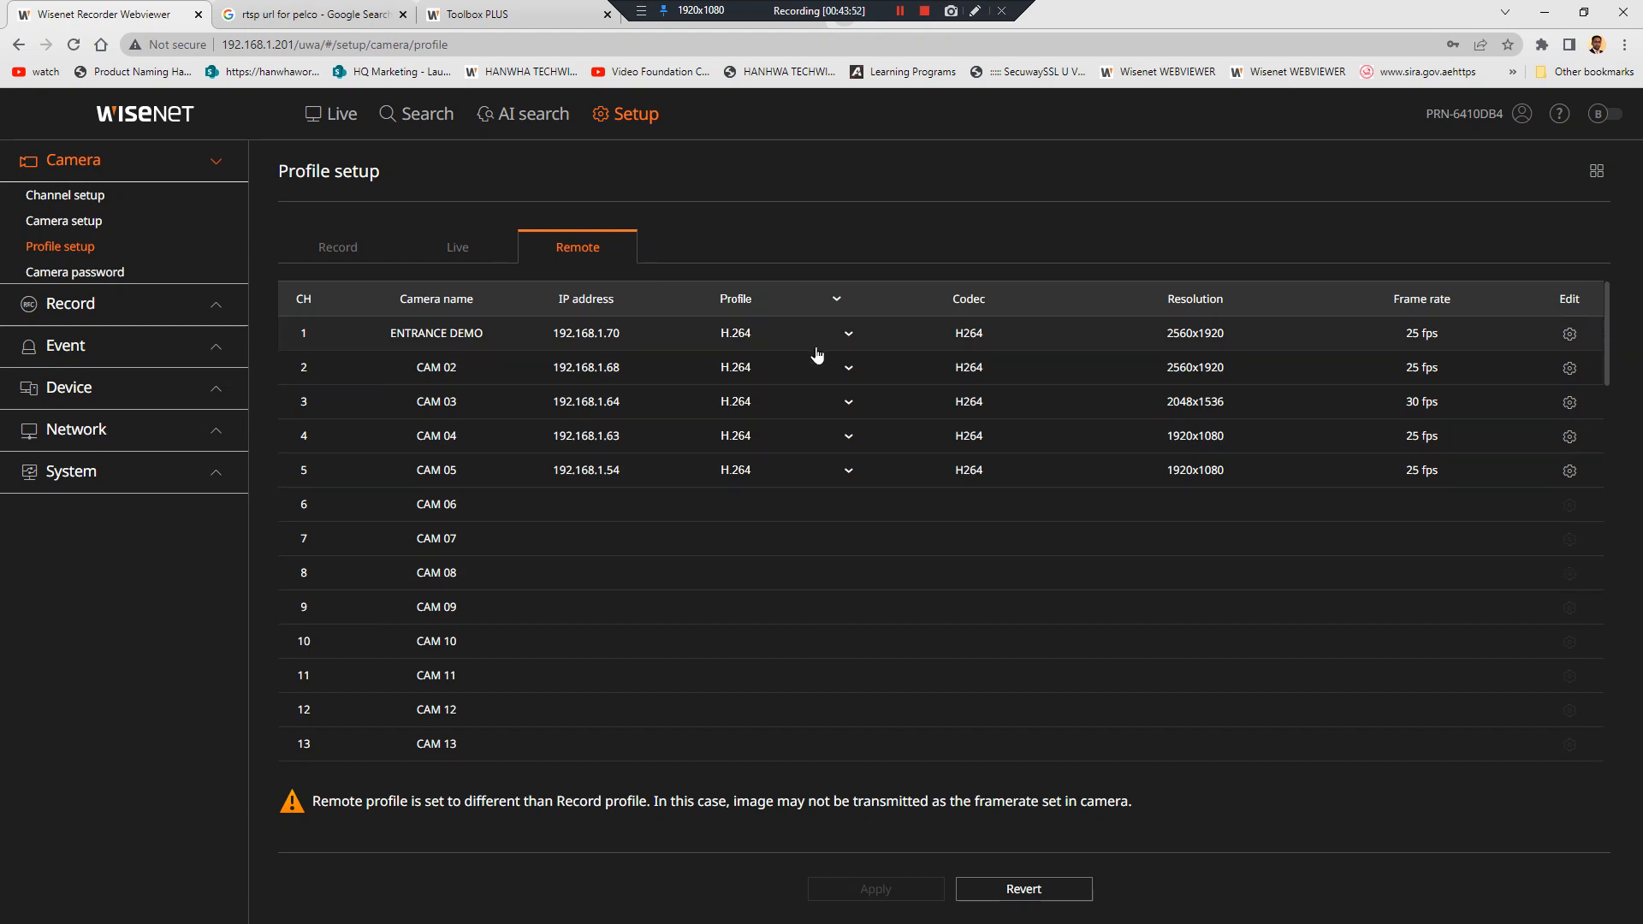
# Show the Device > Storage device page listing four hard drives
pyautogui.click(120, 347)
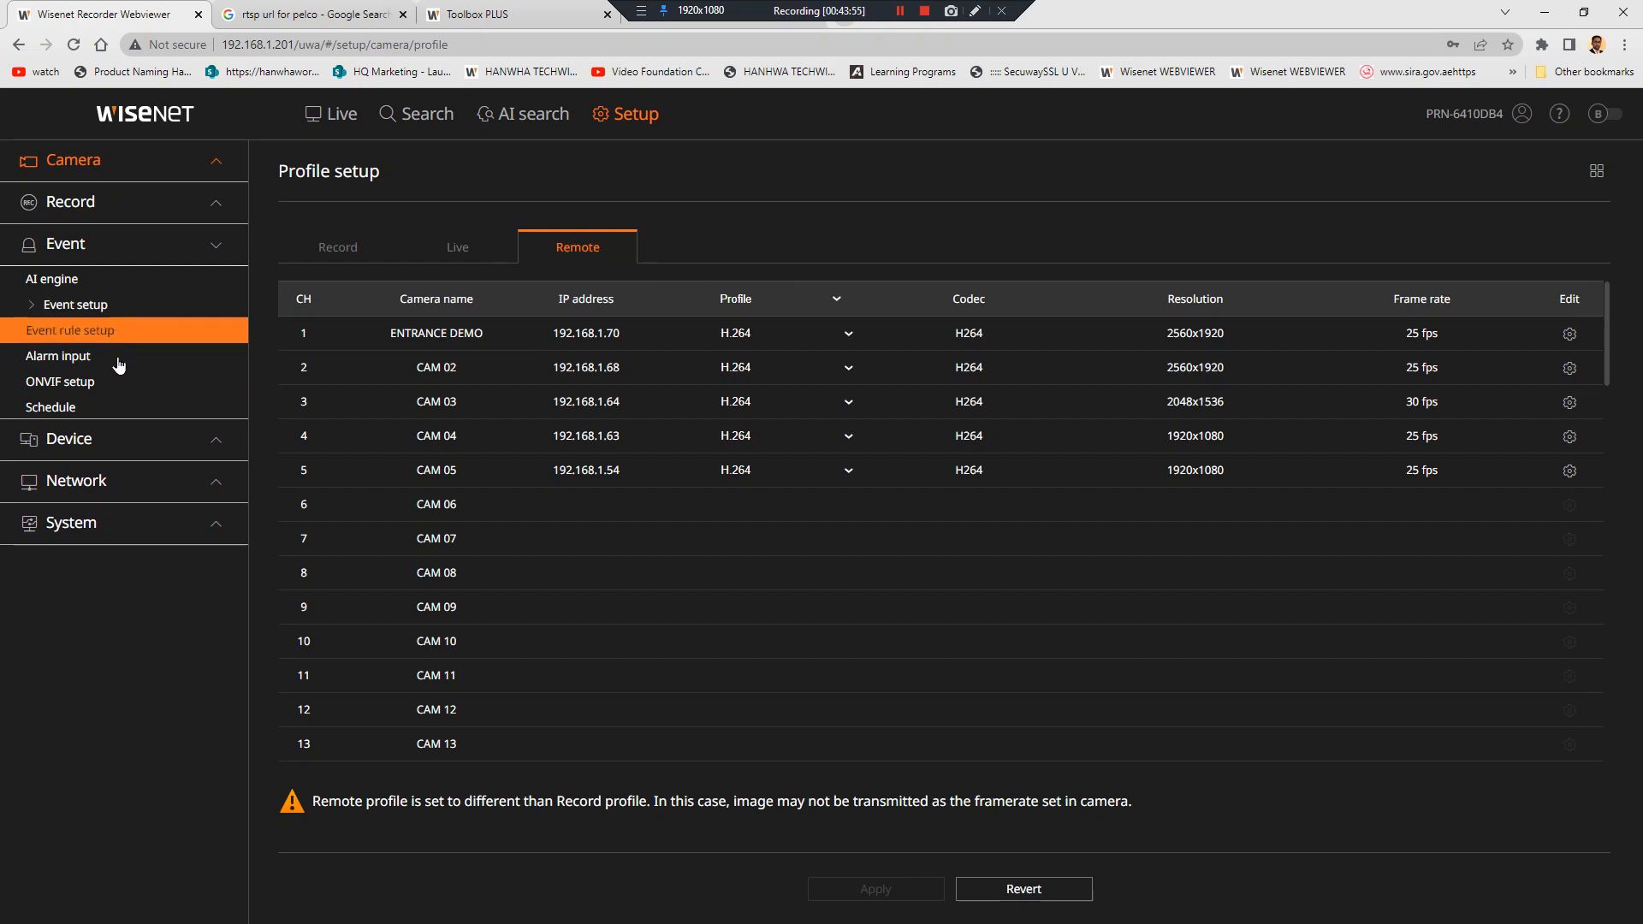
pyautogui.click(128, 438)
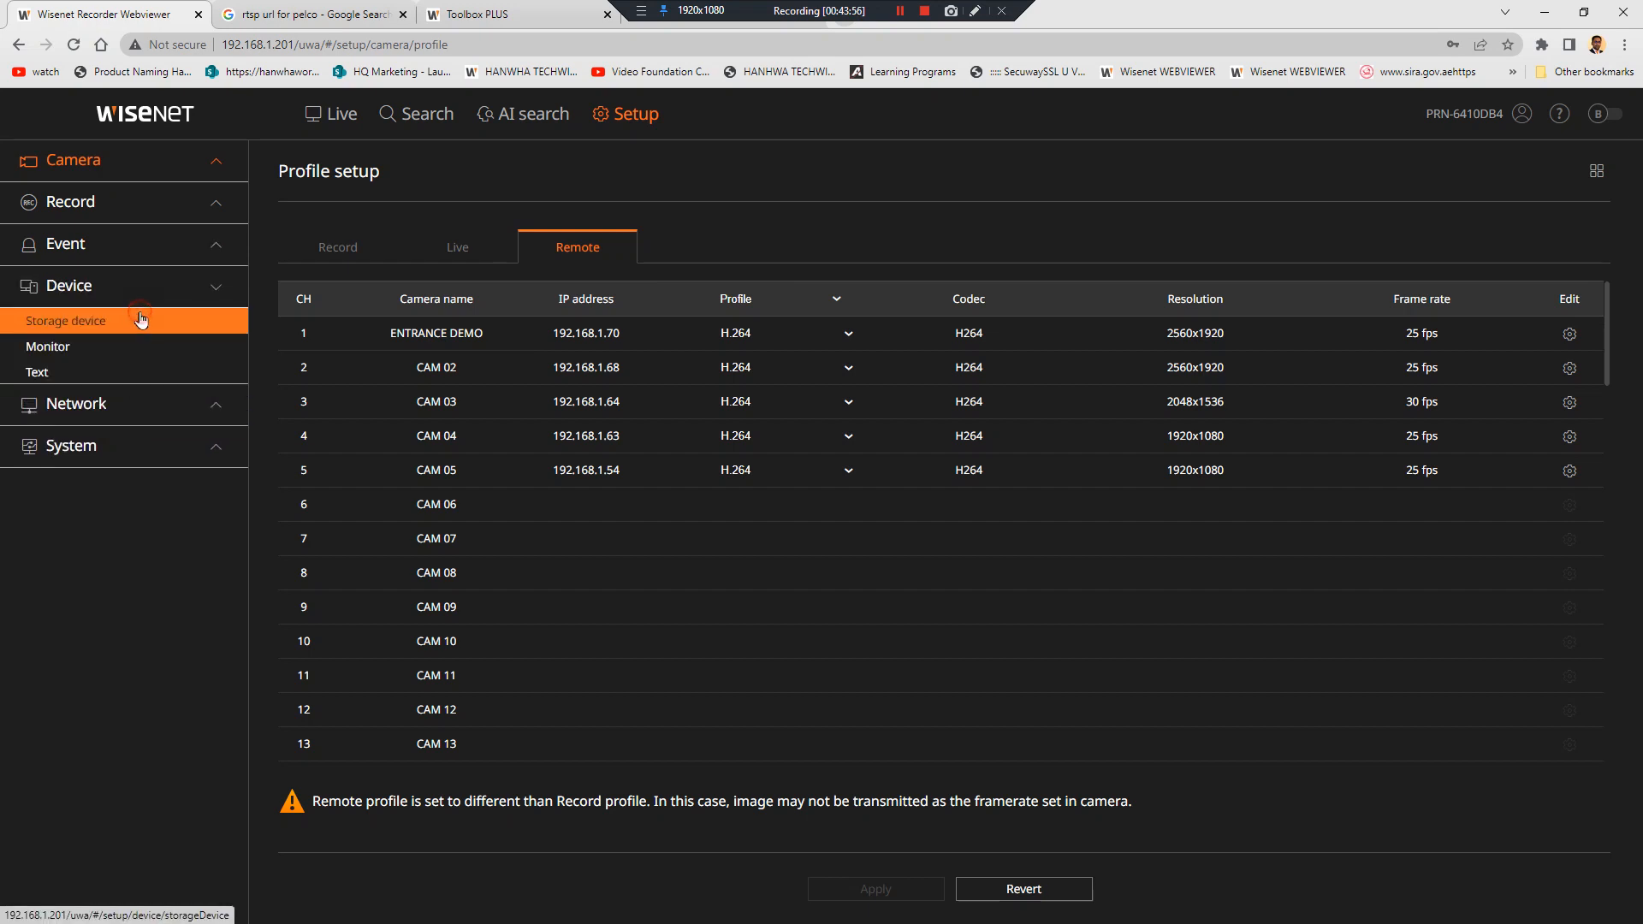
pyautogui.click(142, 320)
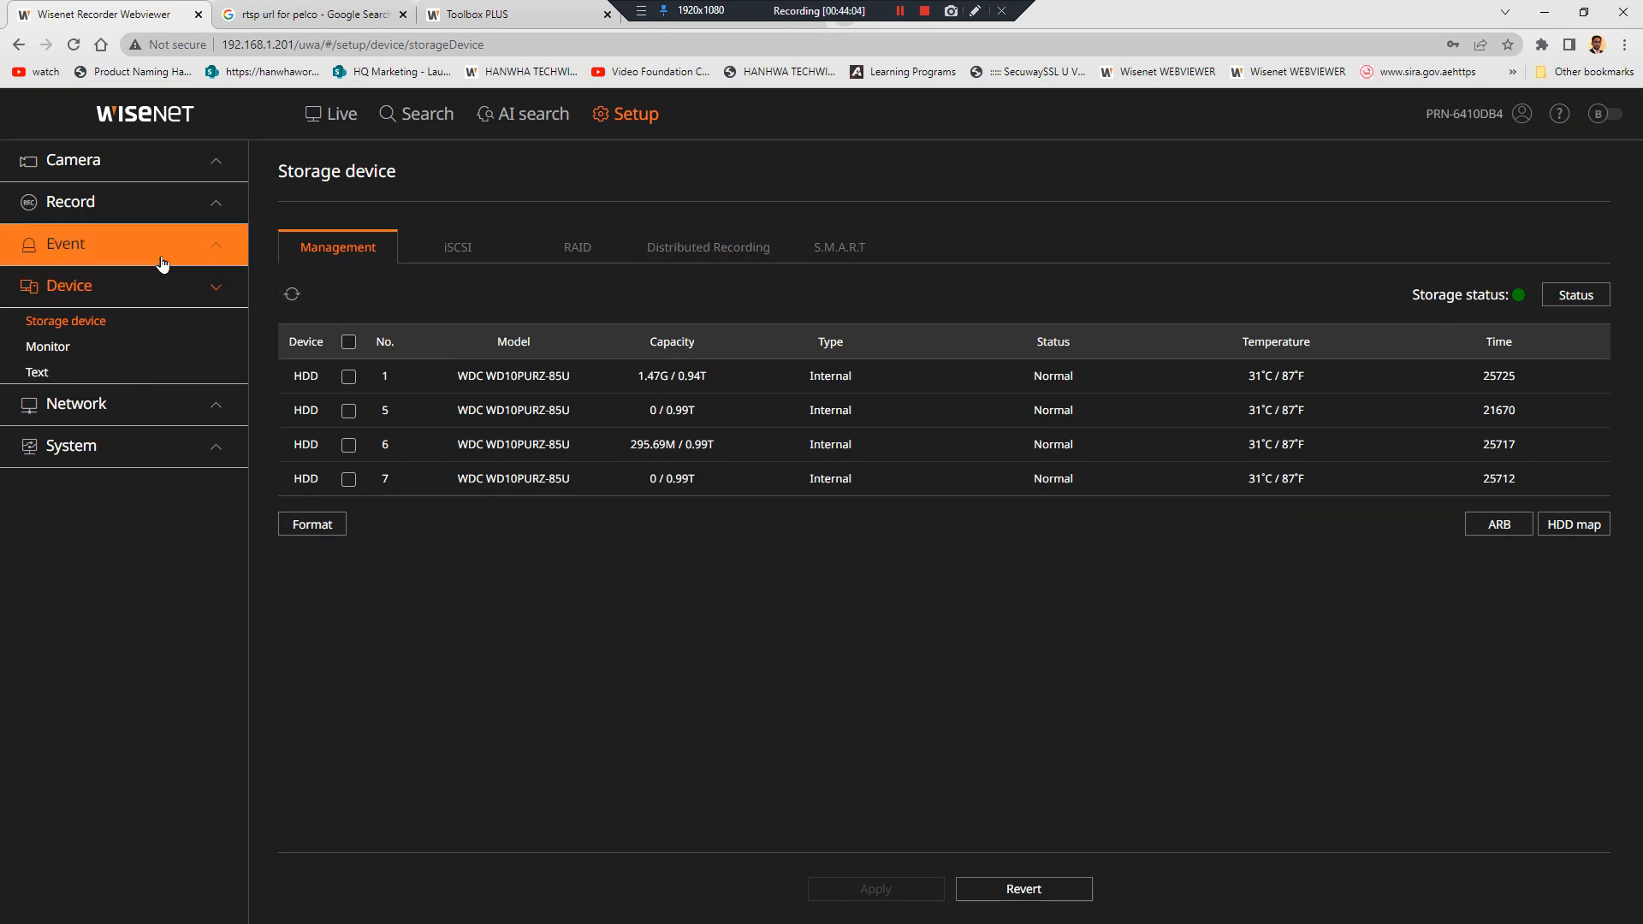
# Review the Record schedule, Record setup and Record options pages
pyautogui.click(183, 217)
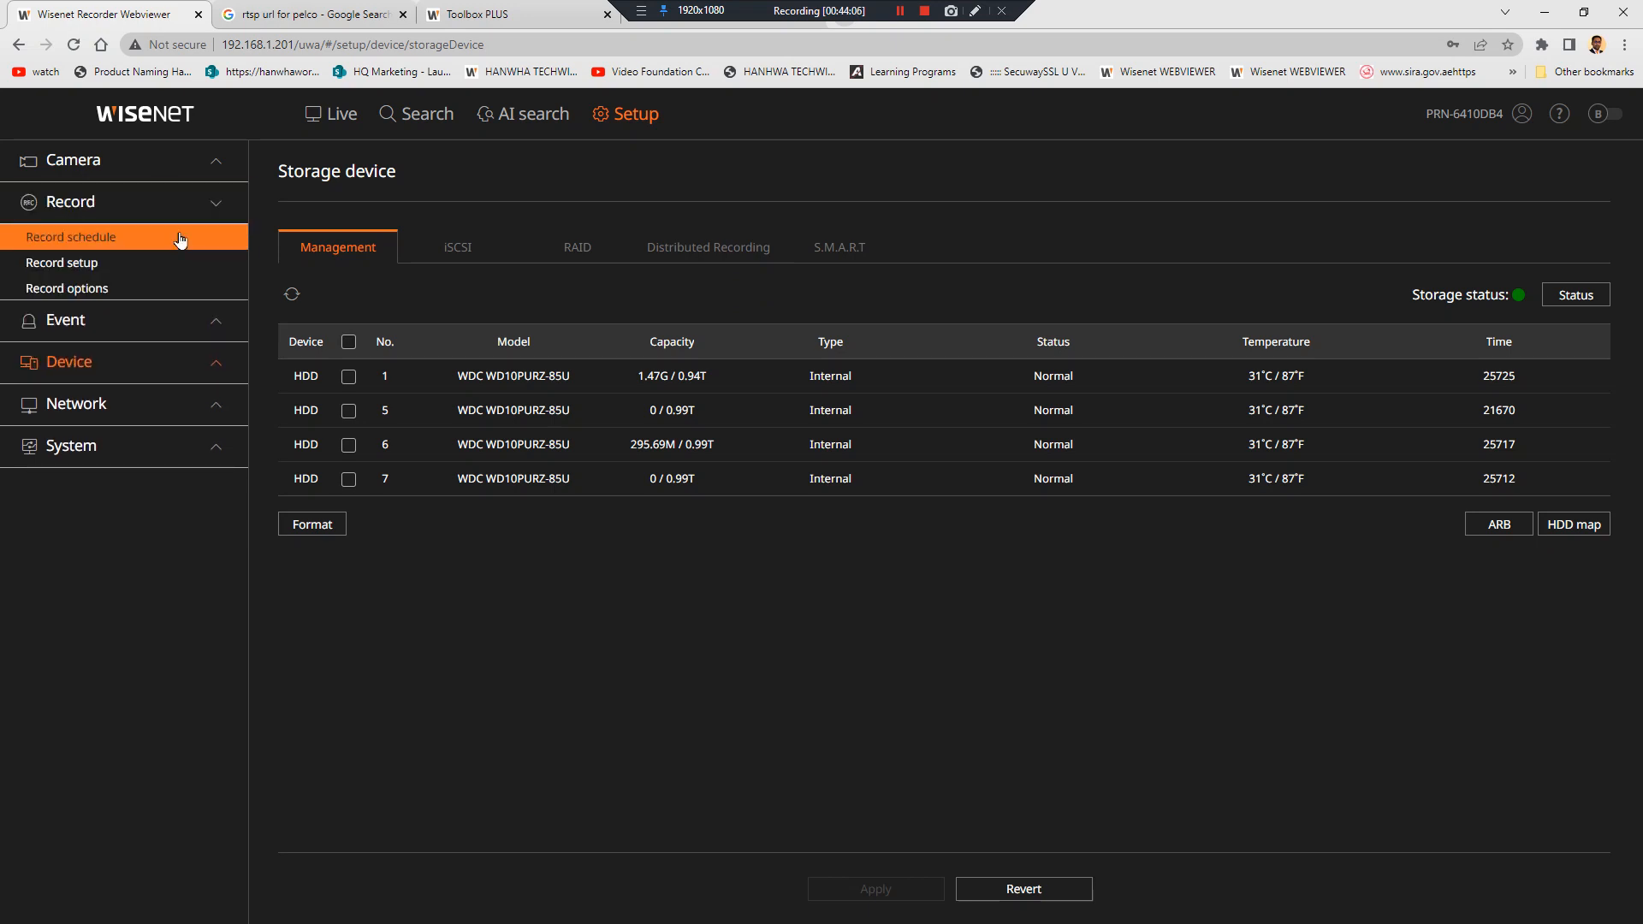
pyautogui.click(181, 240)
pyautogui.click(180, 272)
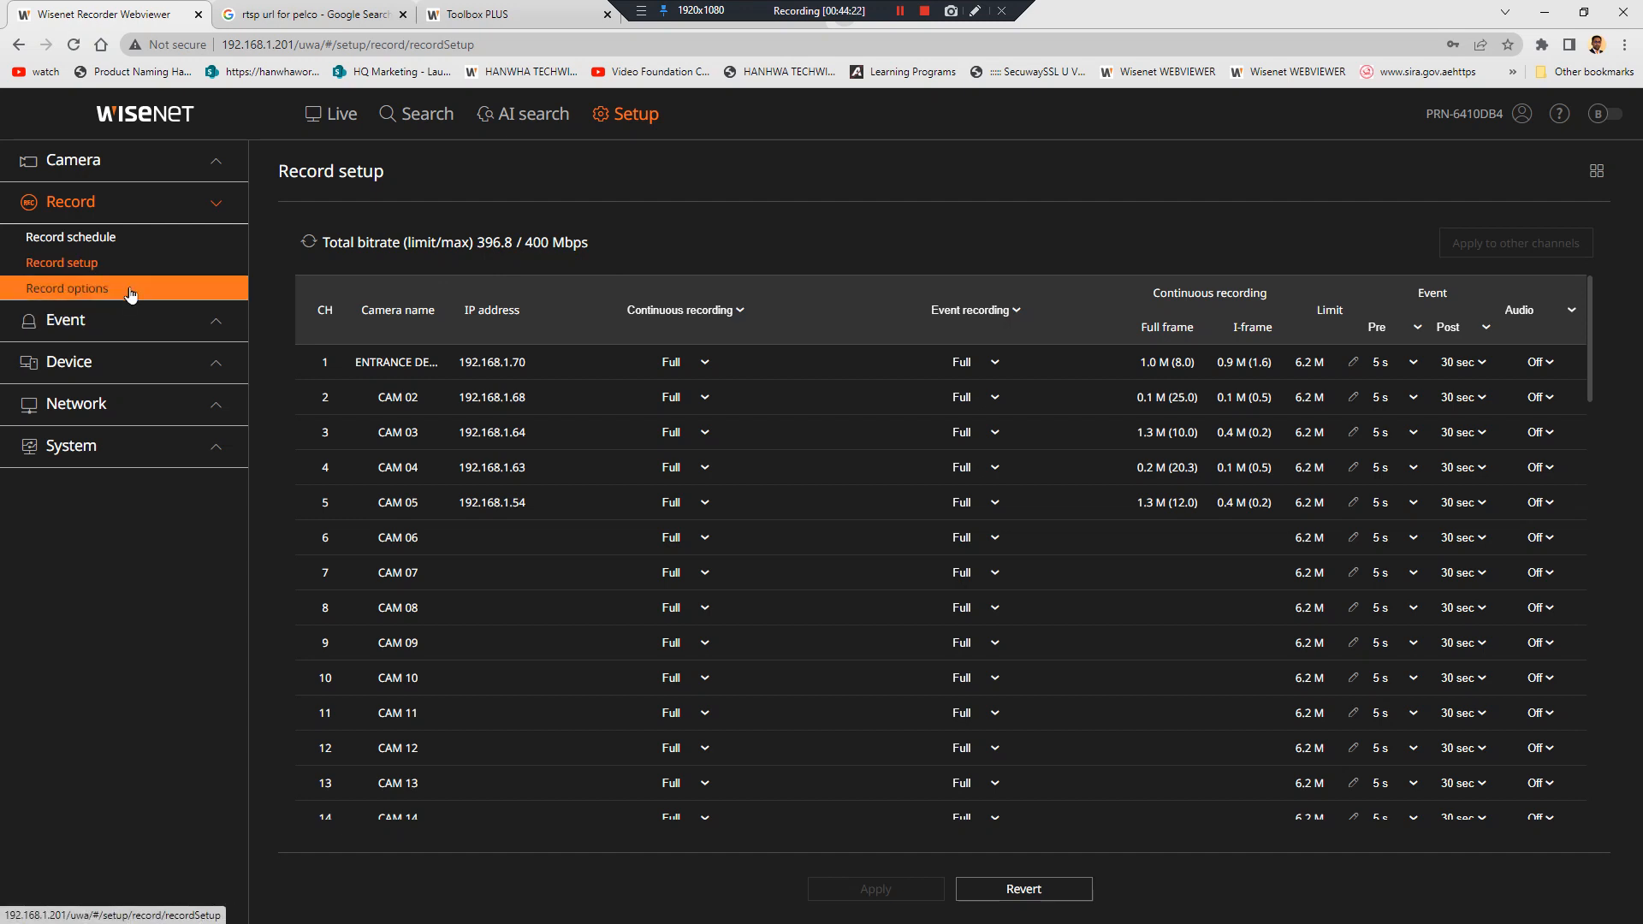
pyautogui.click(134, 239)
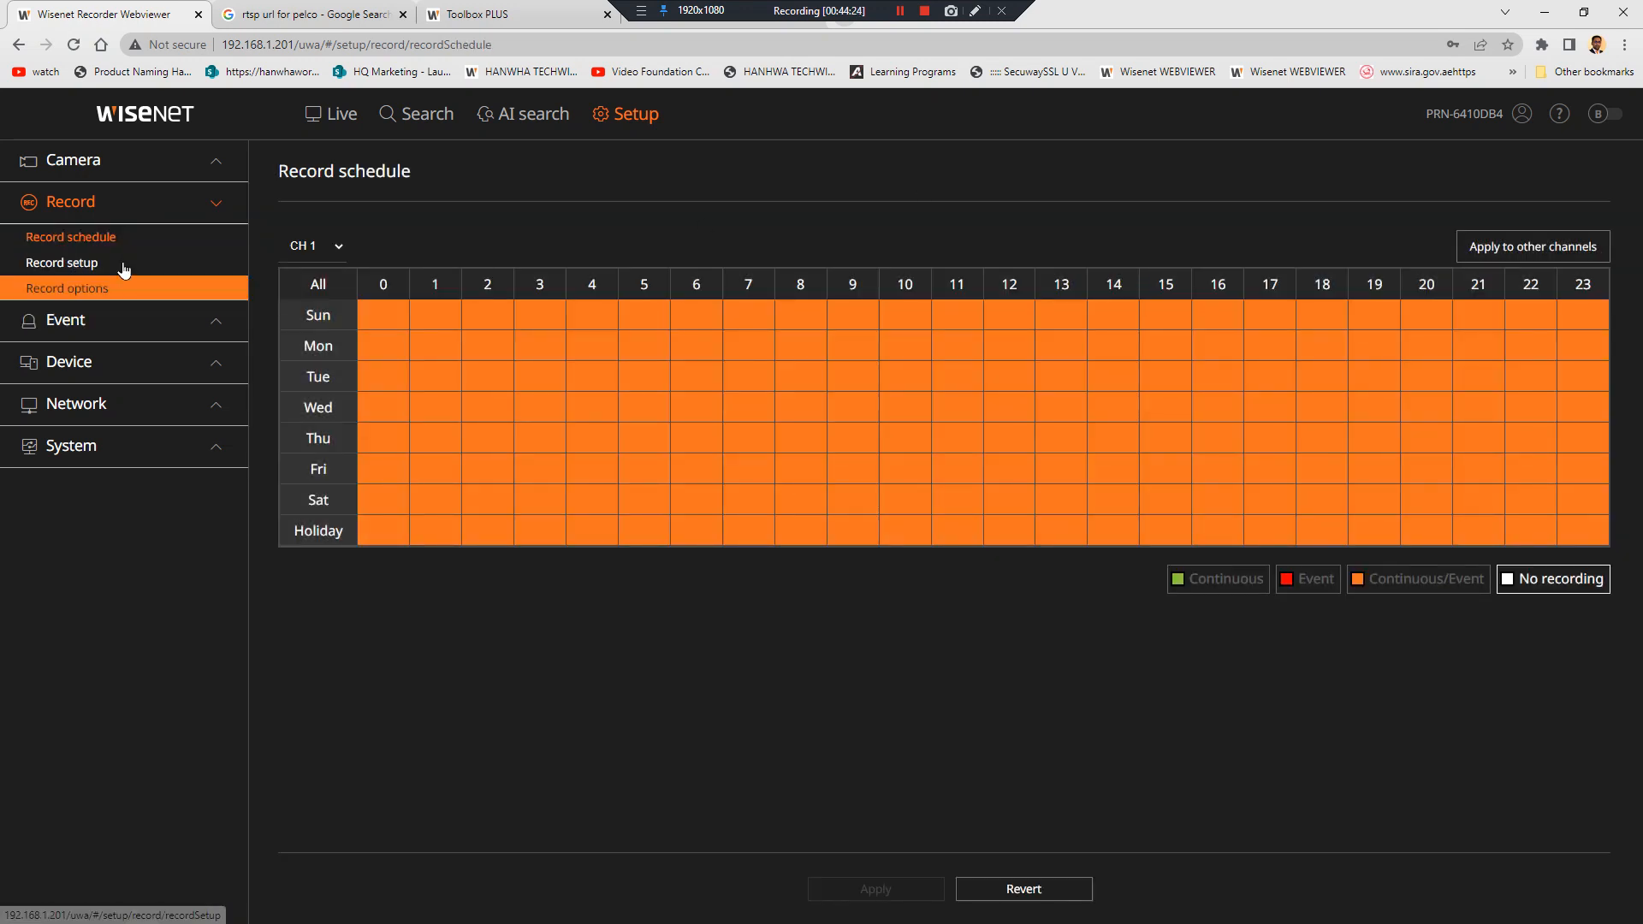
pyautogui.click(144, 288)
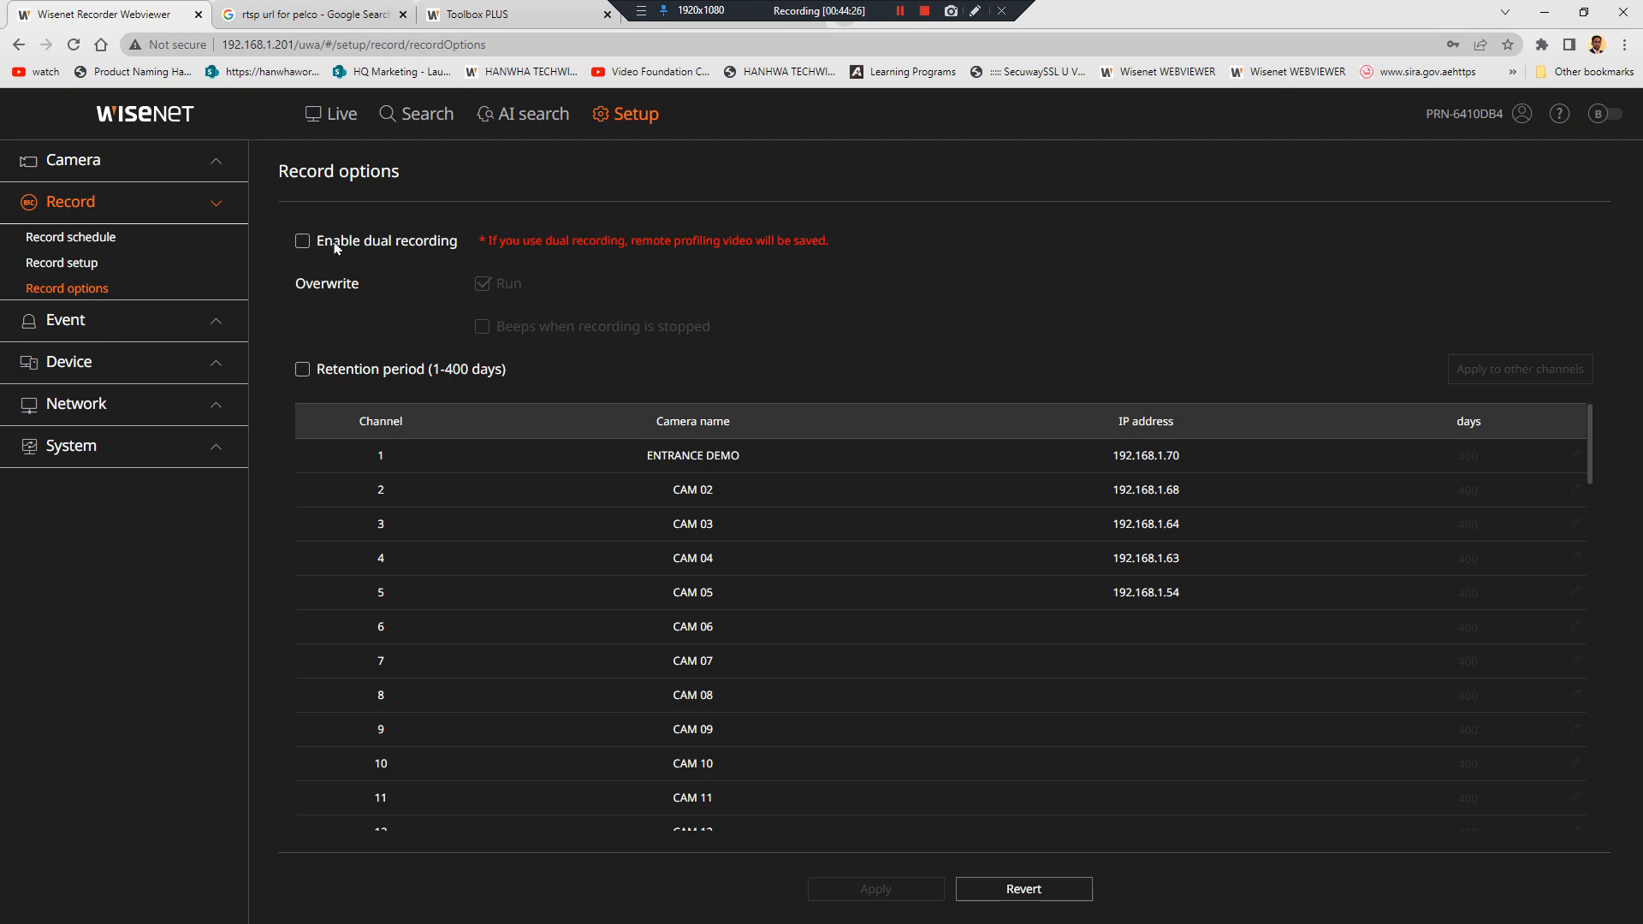
# Show System > Date/Time/Language: 2023-03-19, GMT+04:00, English
pyautogui.click(146, 368)
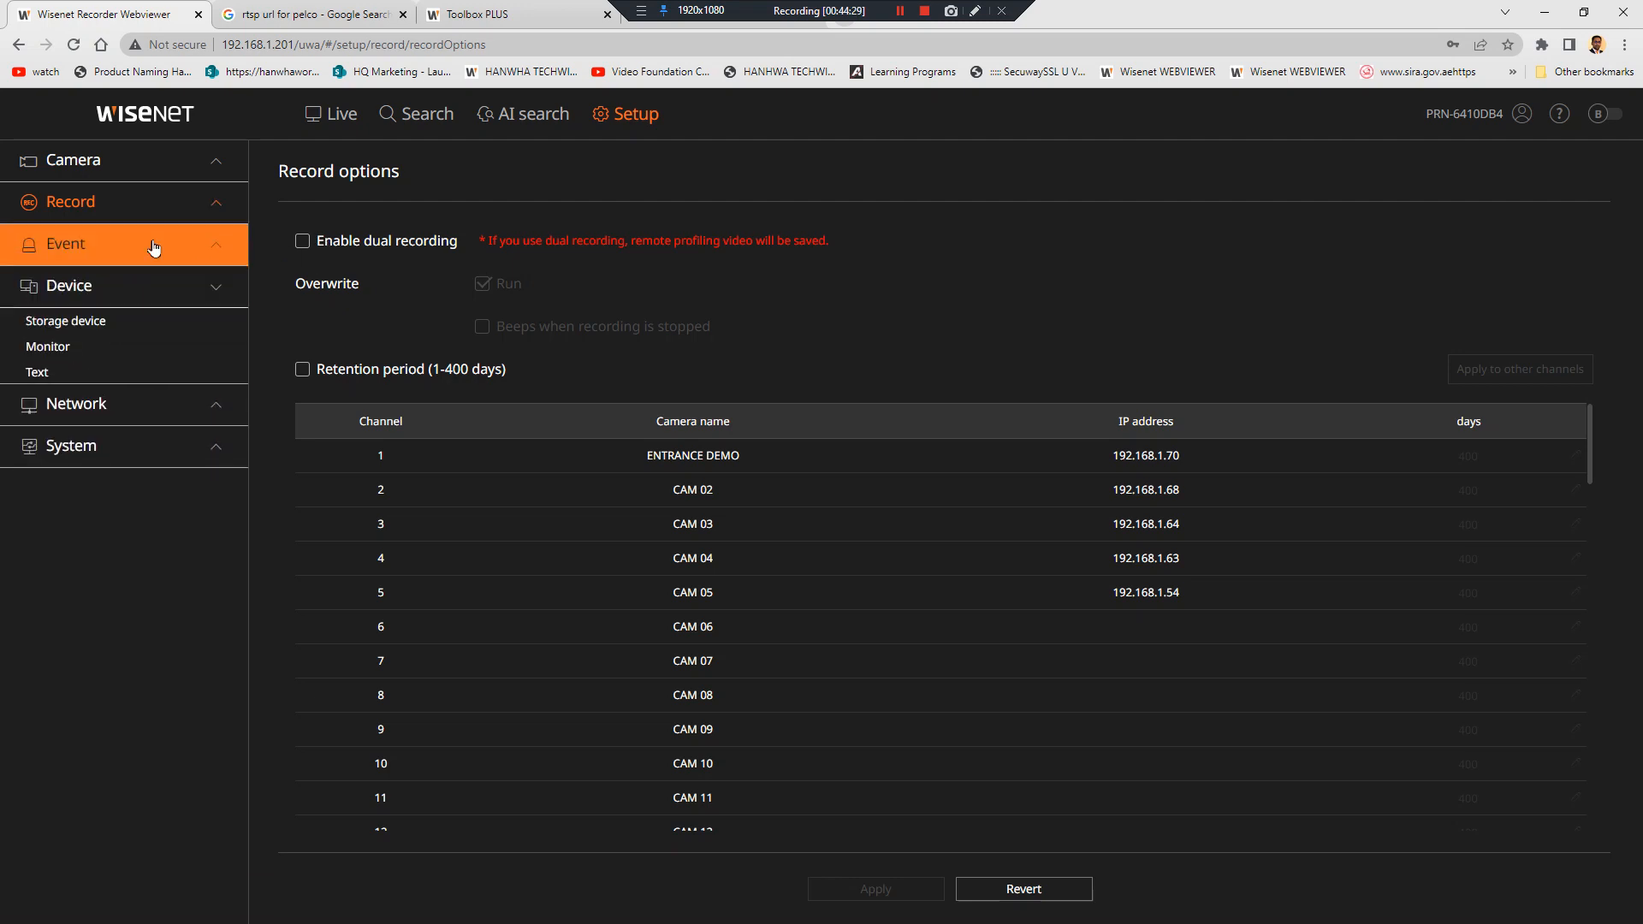
pyautogui.click(154, 444)
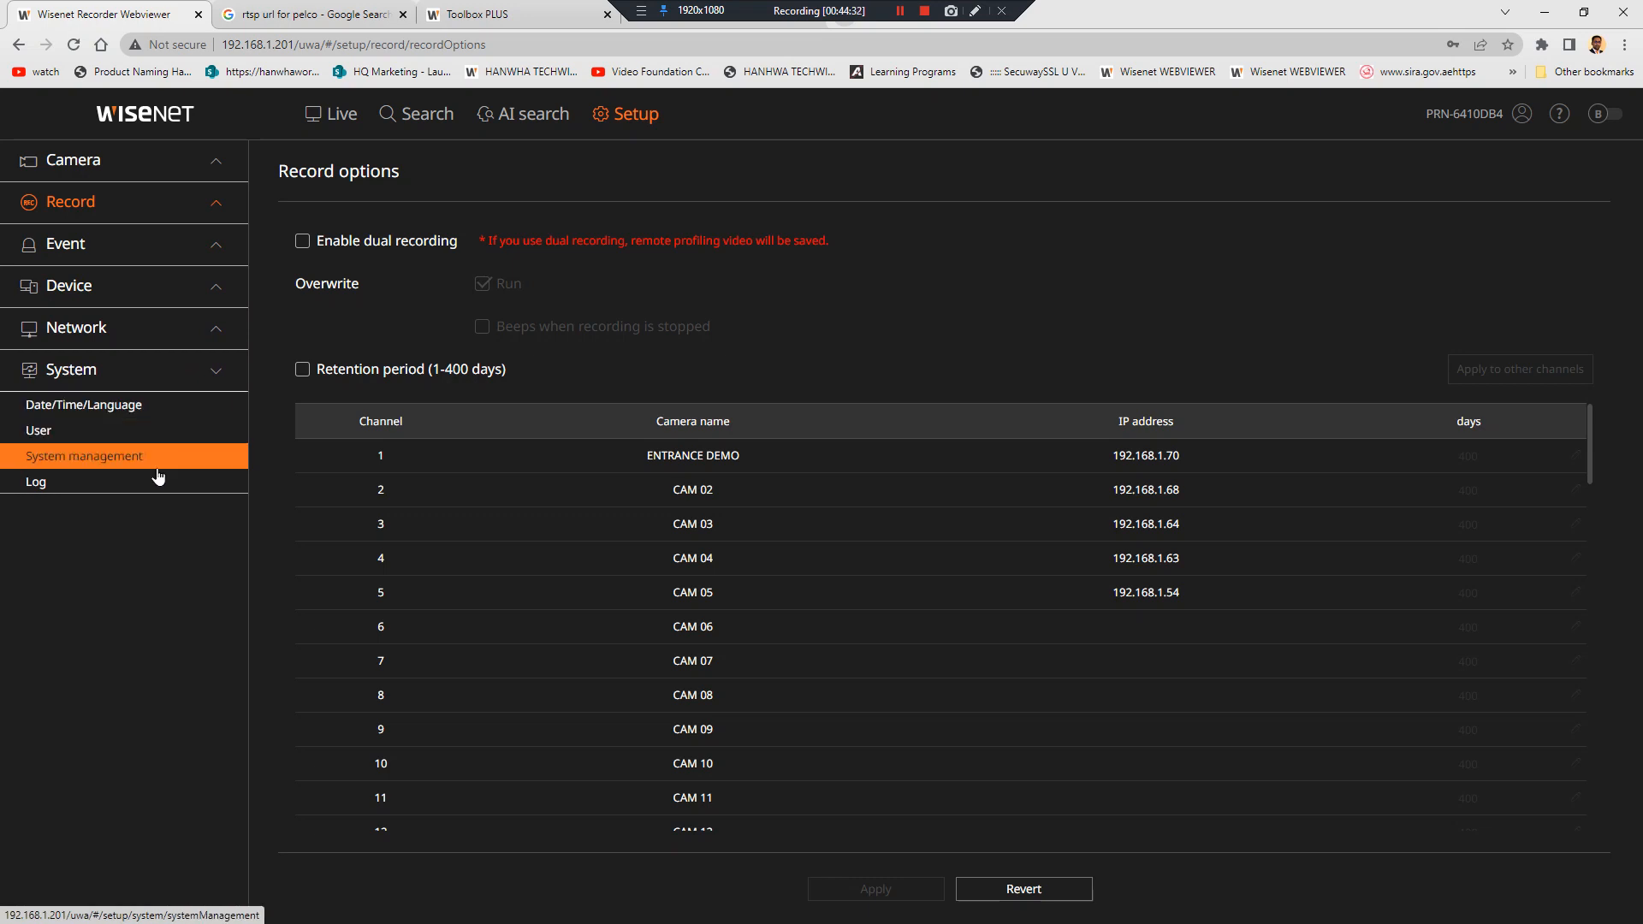
pyautogui.click(144, 407)
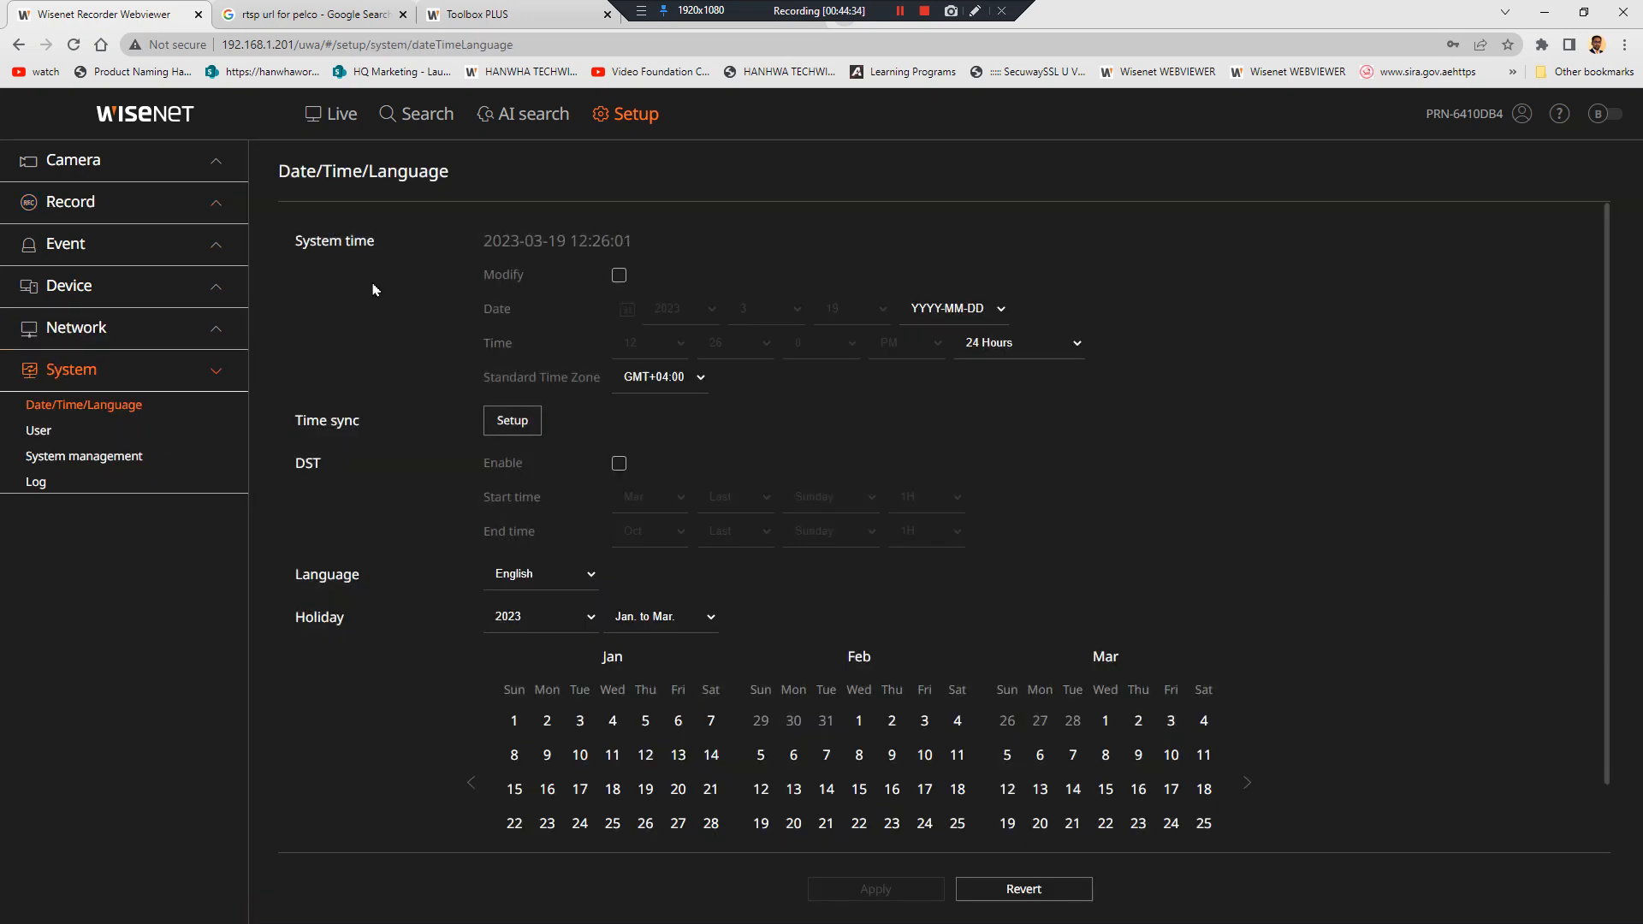